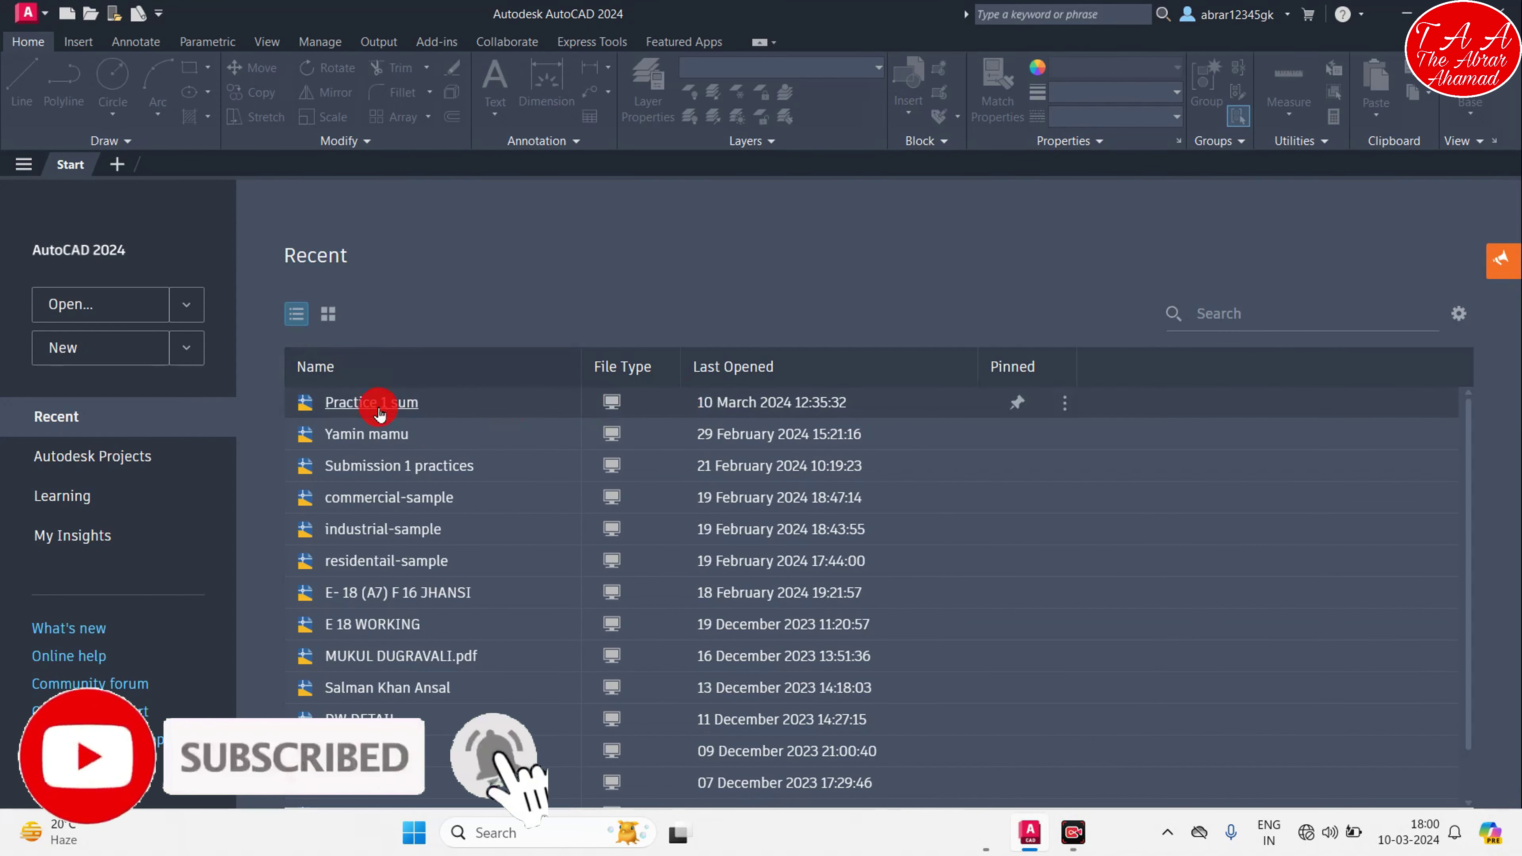
# Open the Practice 1 sum drawing, zoom into the Toilet area and select its wall outline
pyautogui.click(378, 410)
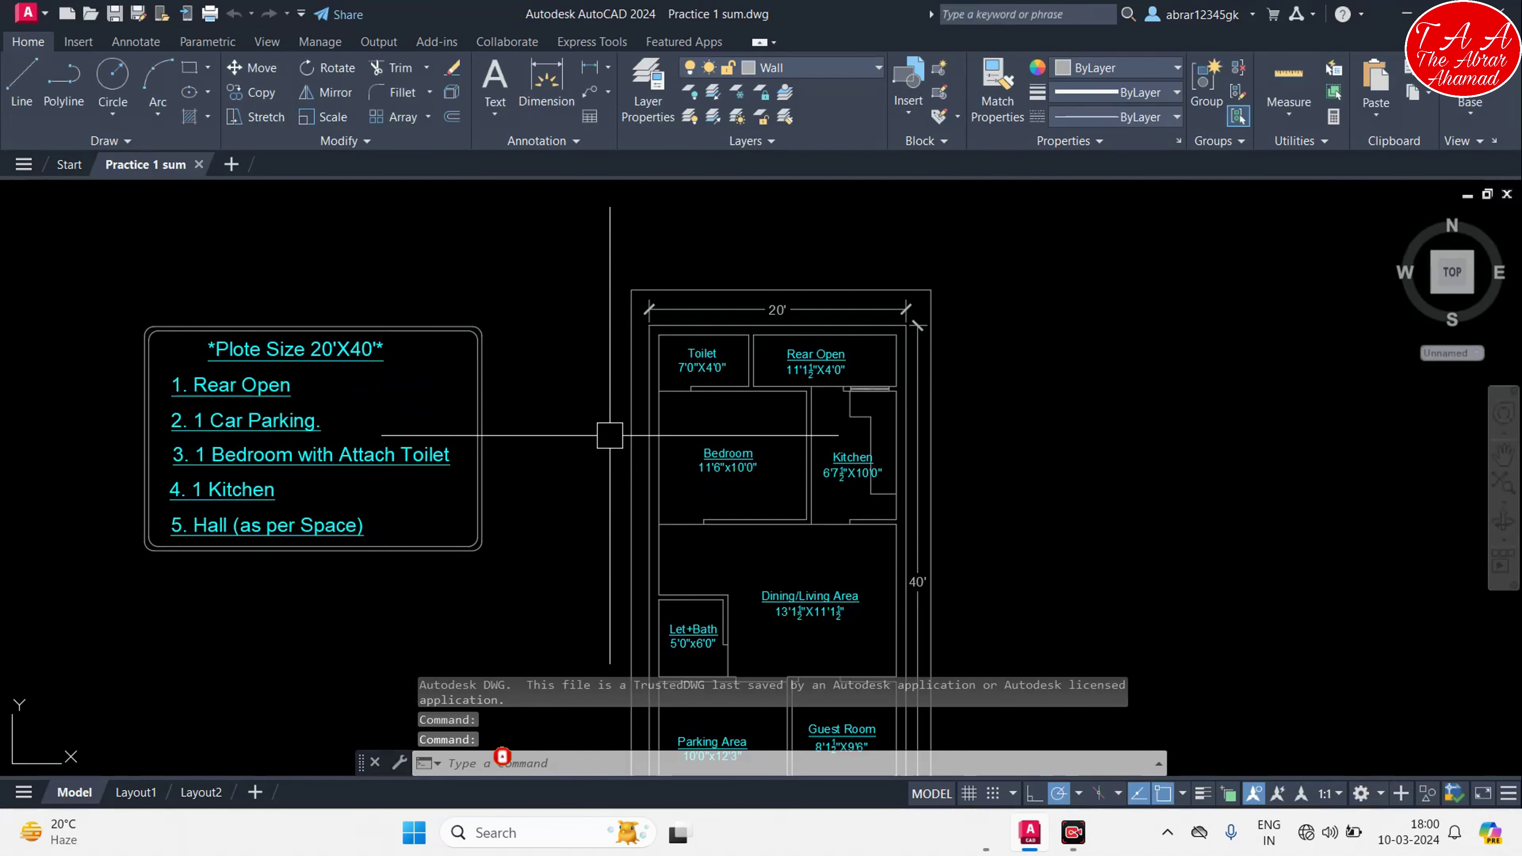
pyautogui.press('Escape')
pyautogui.press('Escape')
pyautogui.scroll(4, 683, 262)
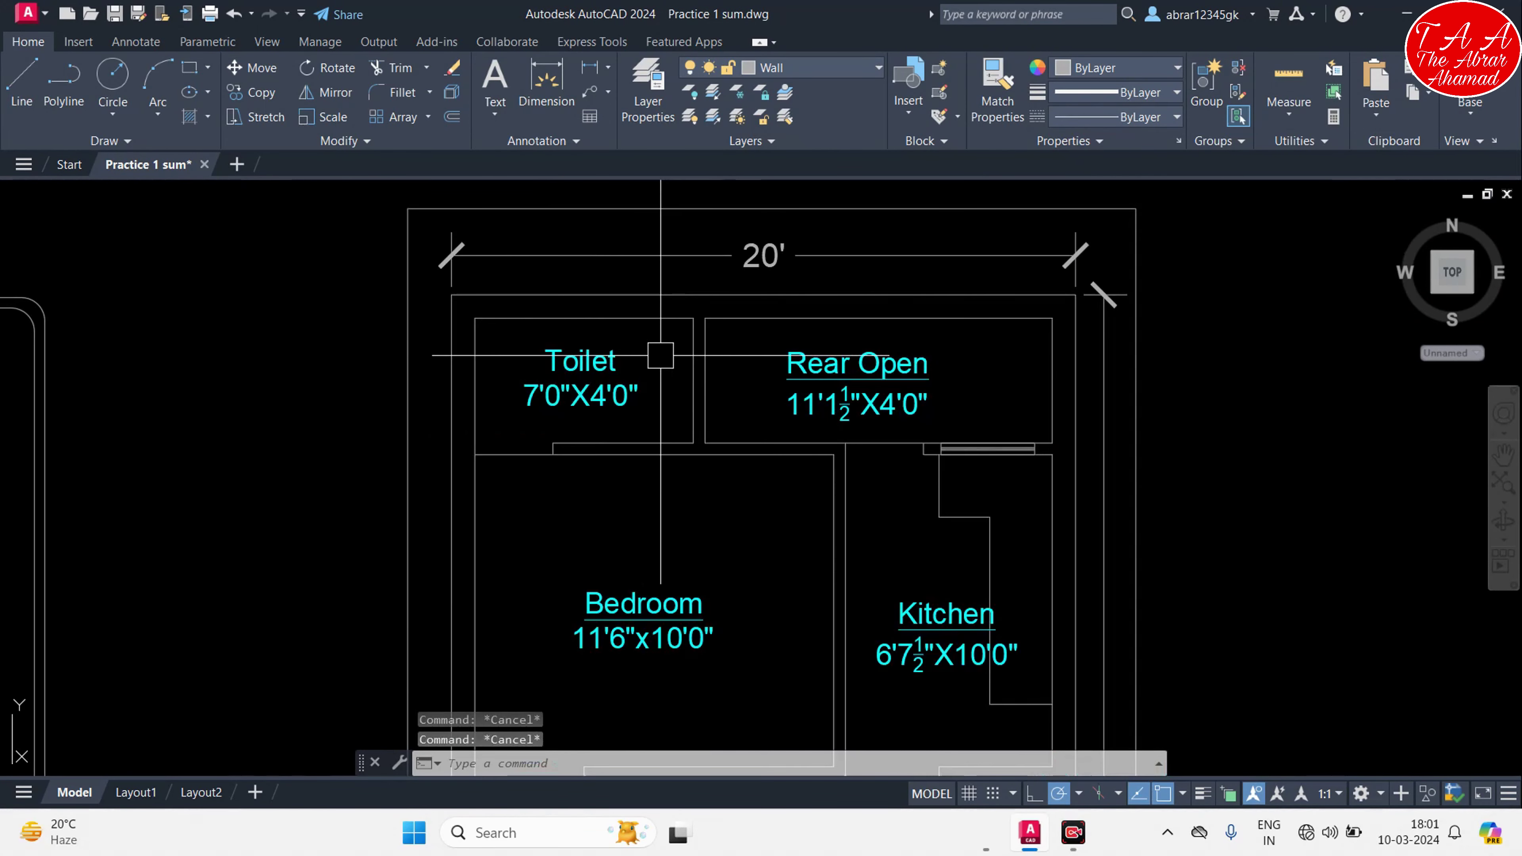
pyautogui.scroll(5, 704, 355)
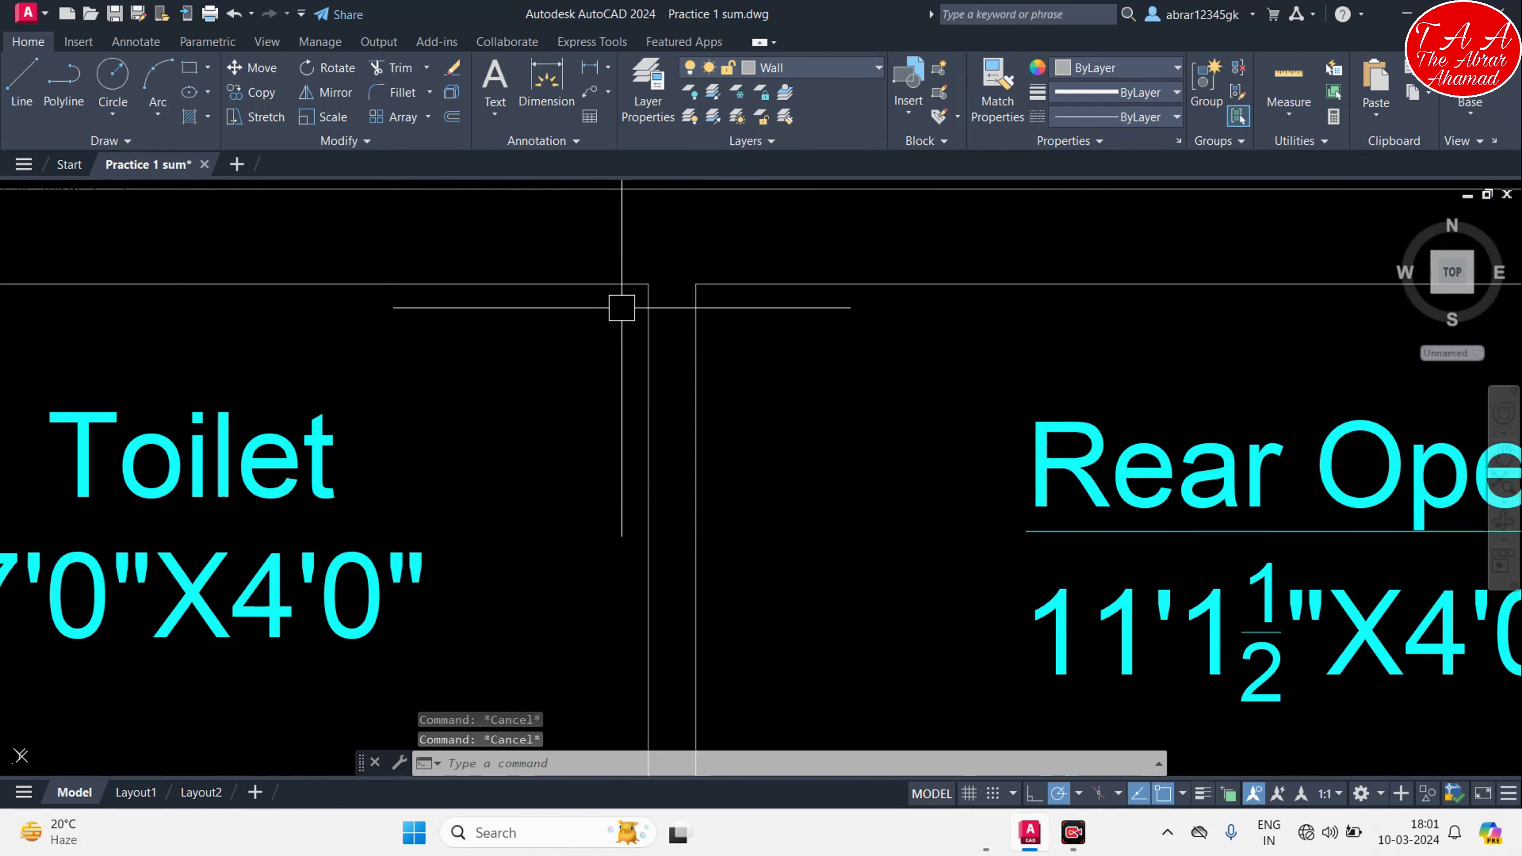
pyautogui.scroll(-5, 752, 396)
pyautogui.scroll(4, 747, 300)
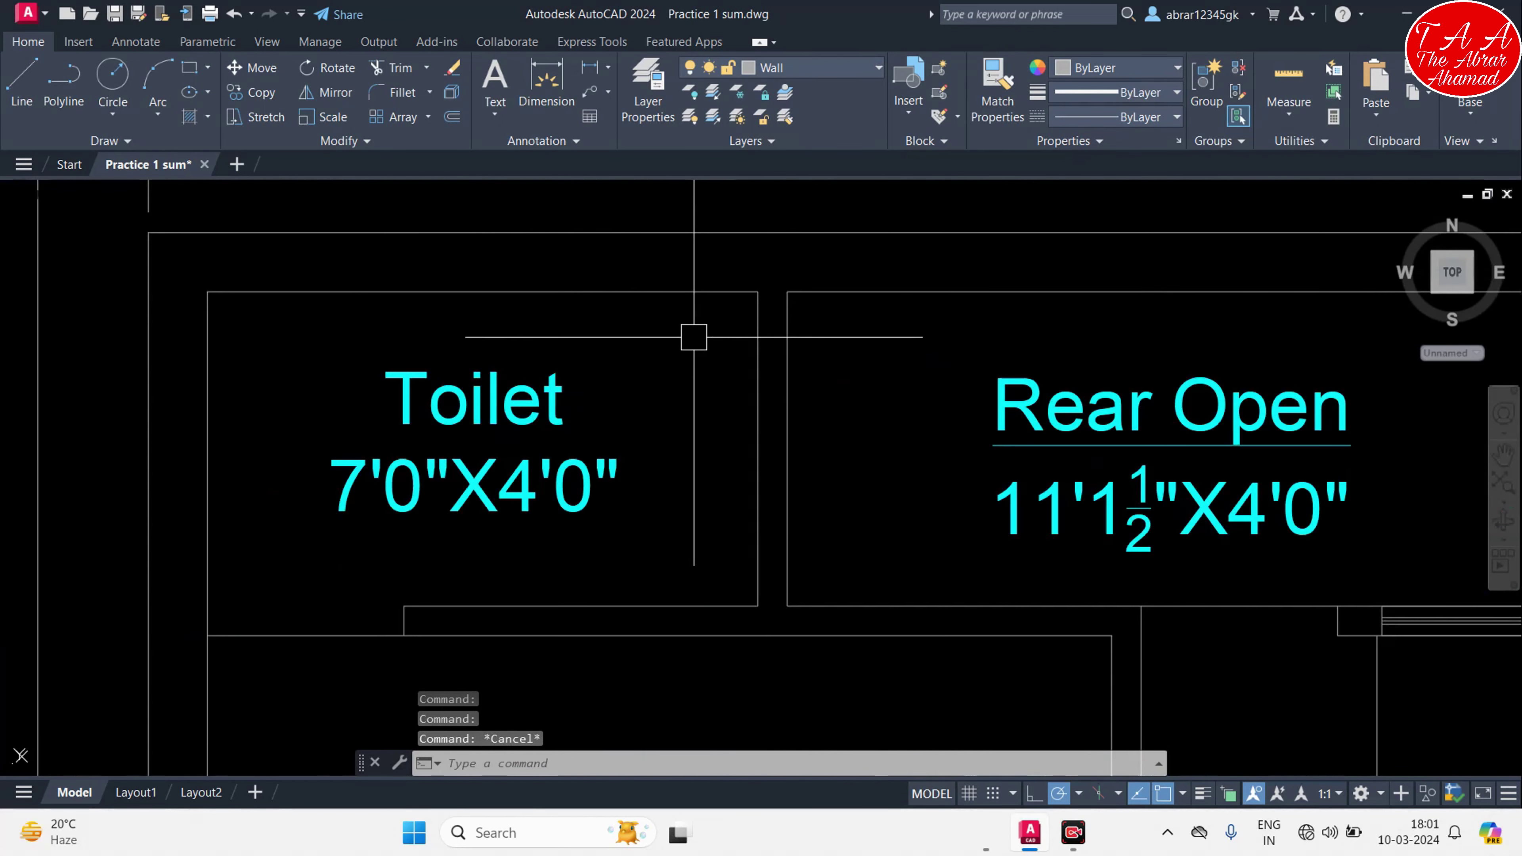
pyautogui.click(702, 293)
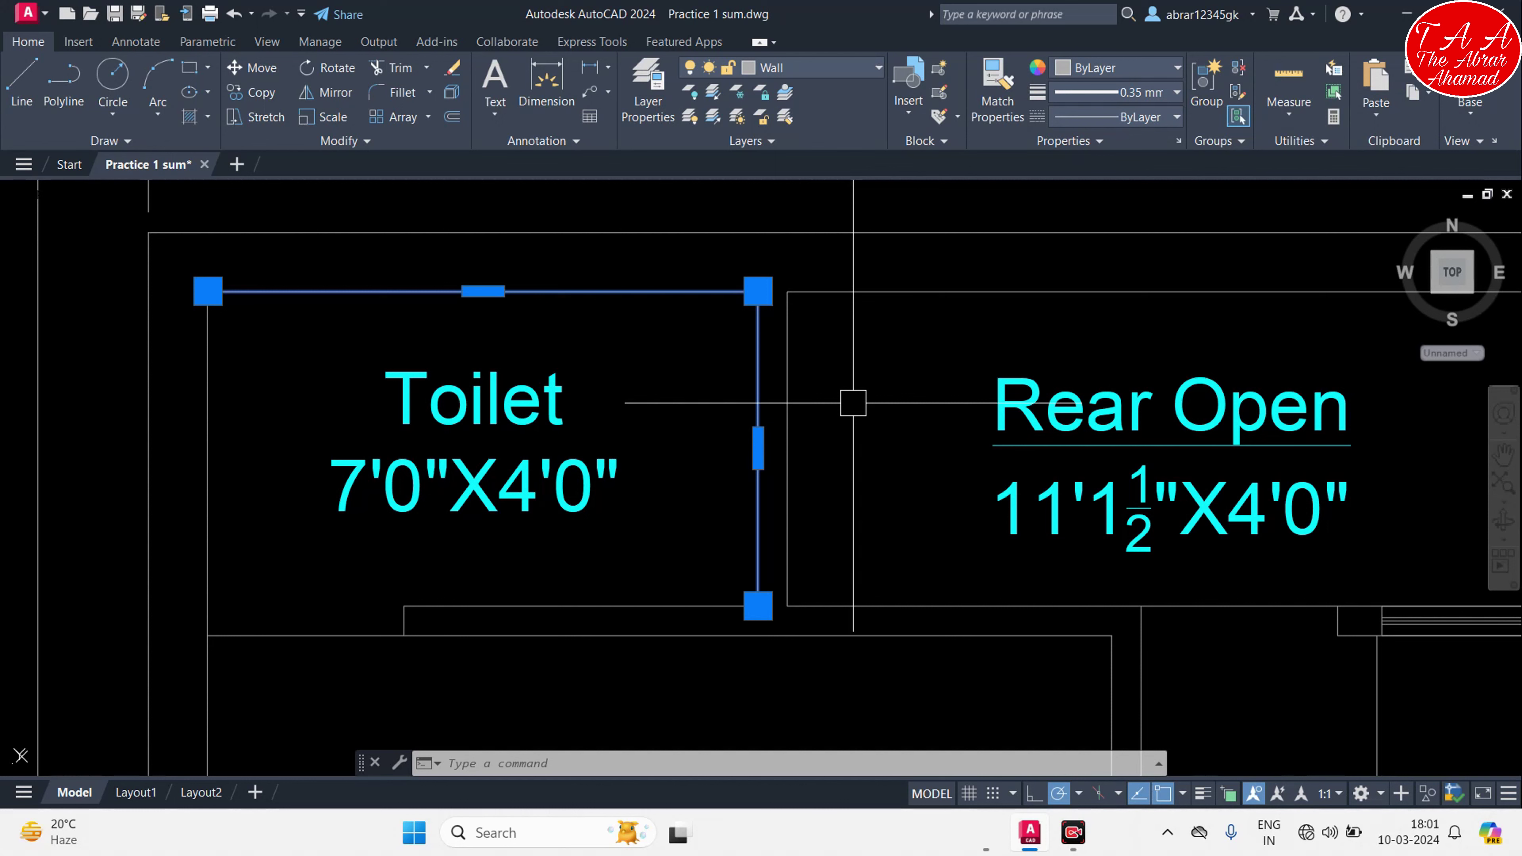
# Explode the Toilet's wall polyline into separate line segments
pyautogui.press('Escape')
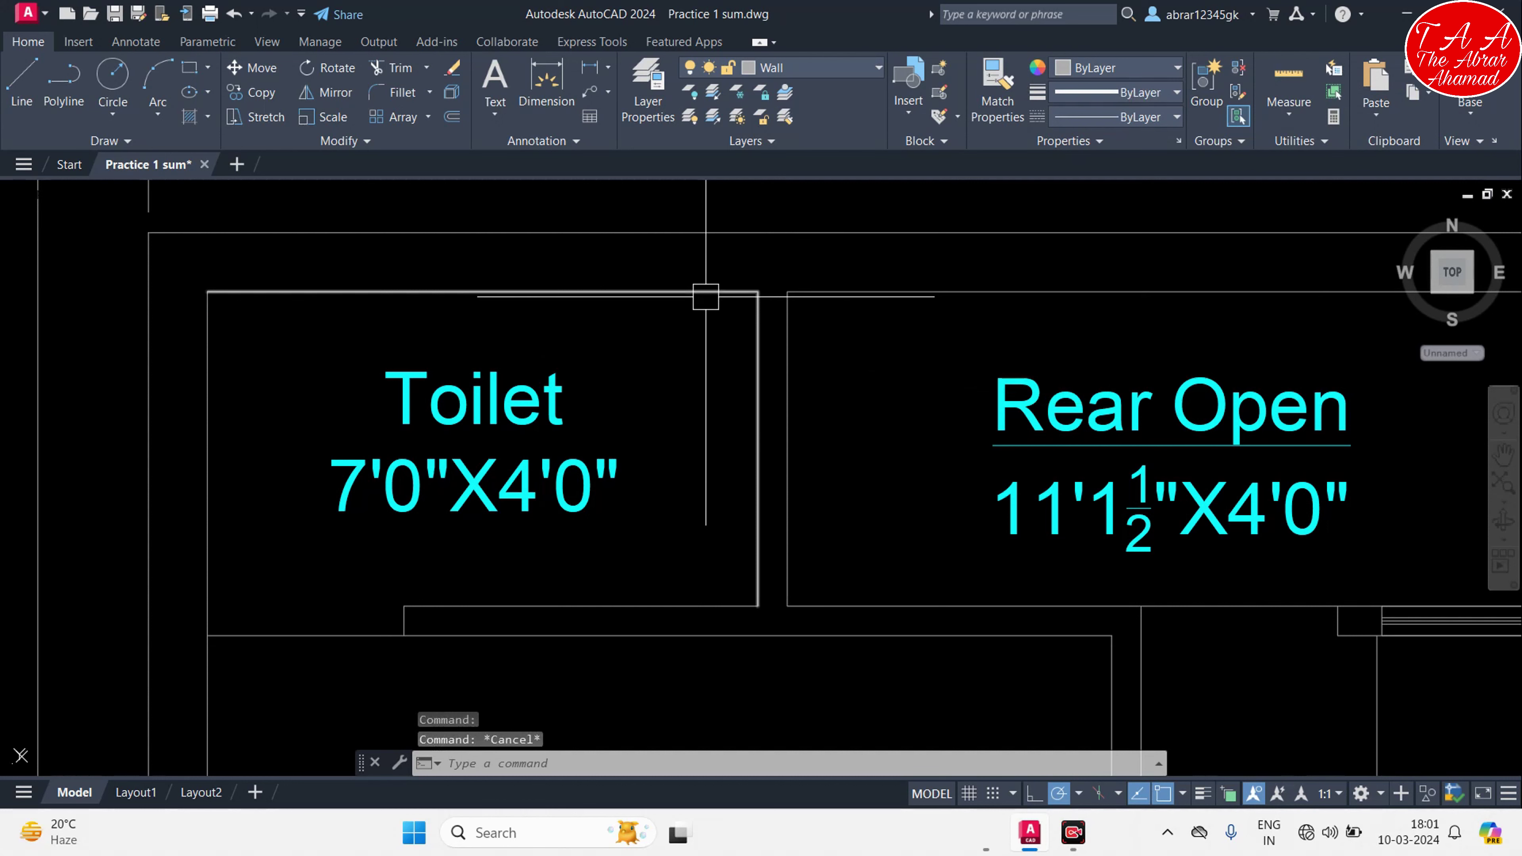
pyautogui.scroll(-1, 700, 294)
pyautogui.click(660, 298)
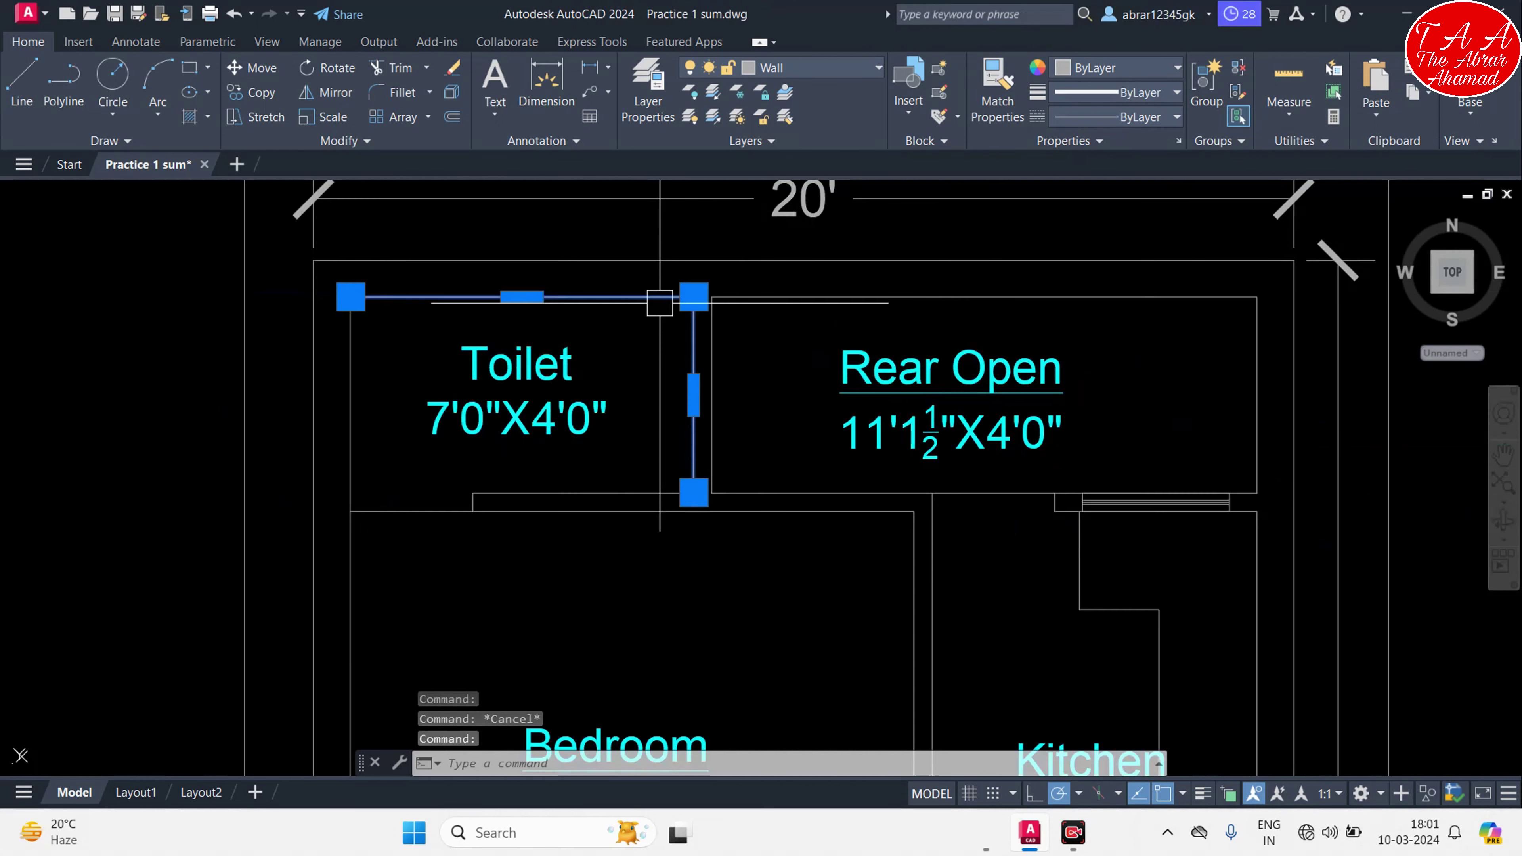
pyautogui.click(461, 110)
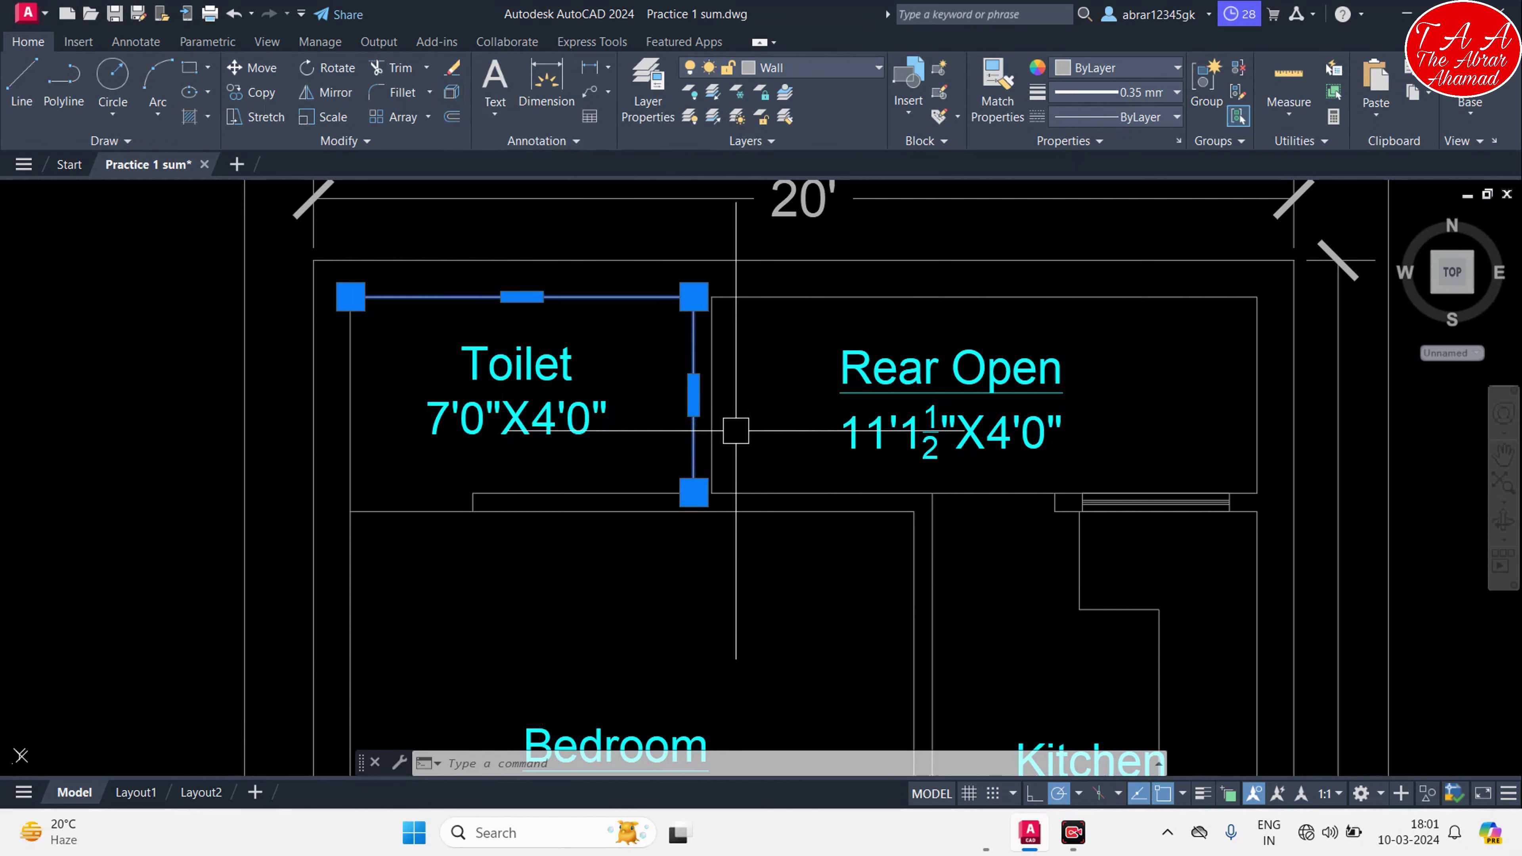
pyautogui.write('x')
pyautogui.press('Return')
pyautogui.press('Escape')
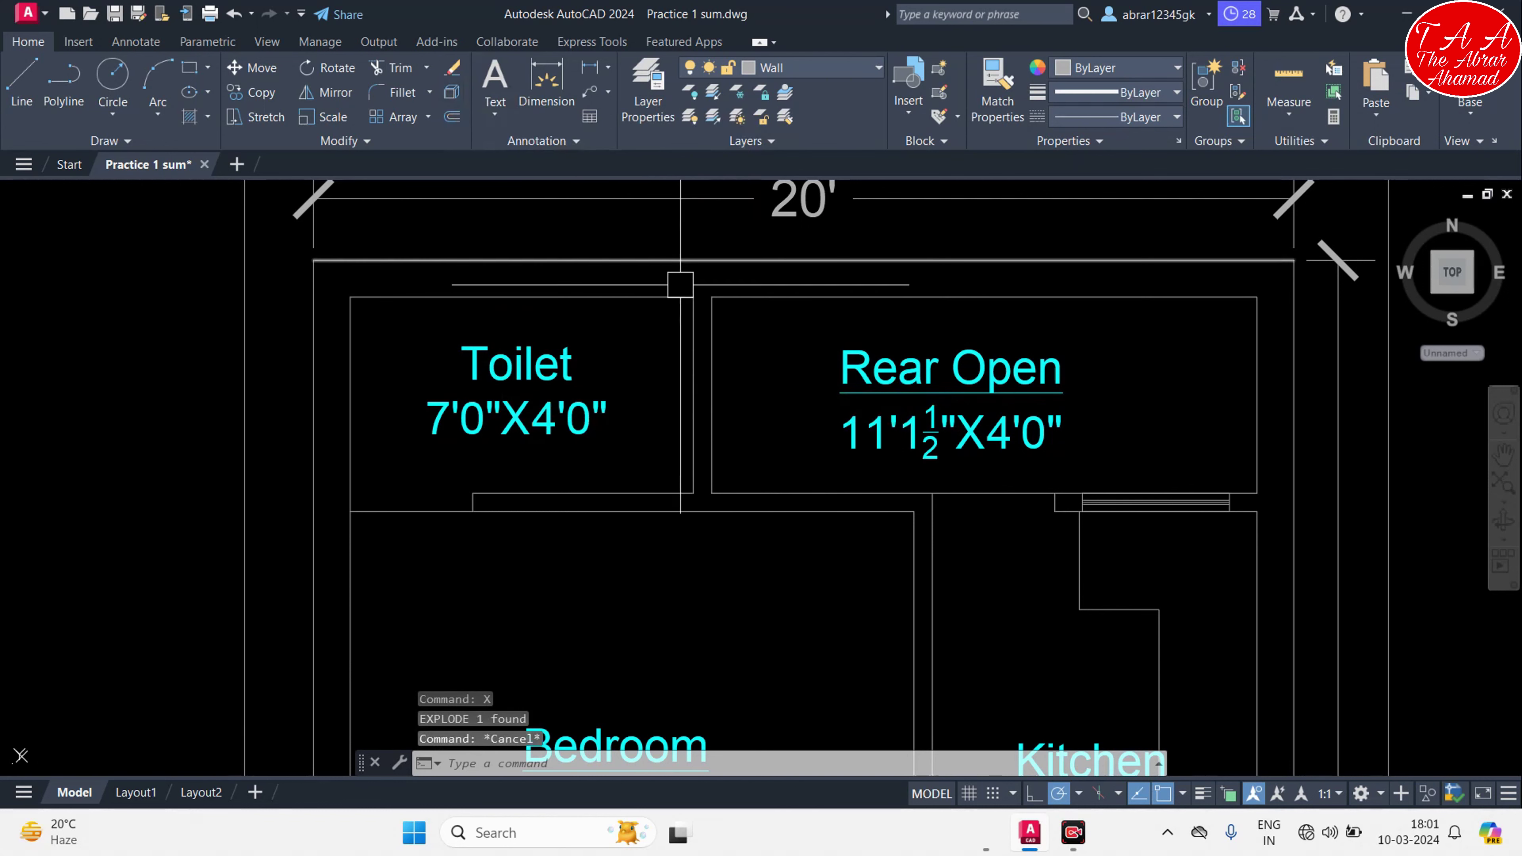
# Select the Toilet and Rear Open top wall lines and bring the gap between them into view
pyautogui.click(694, 297)
pyautogui.press('Escape')
pyautogui.press('Escape')
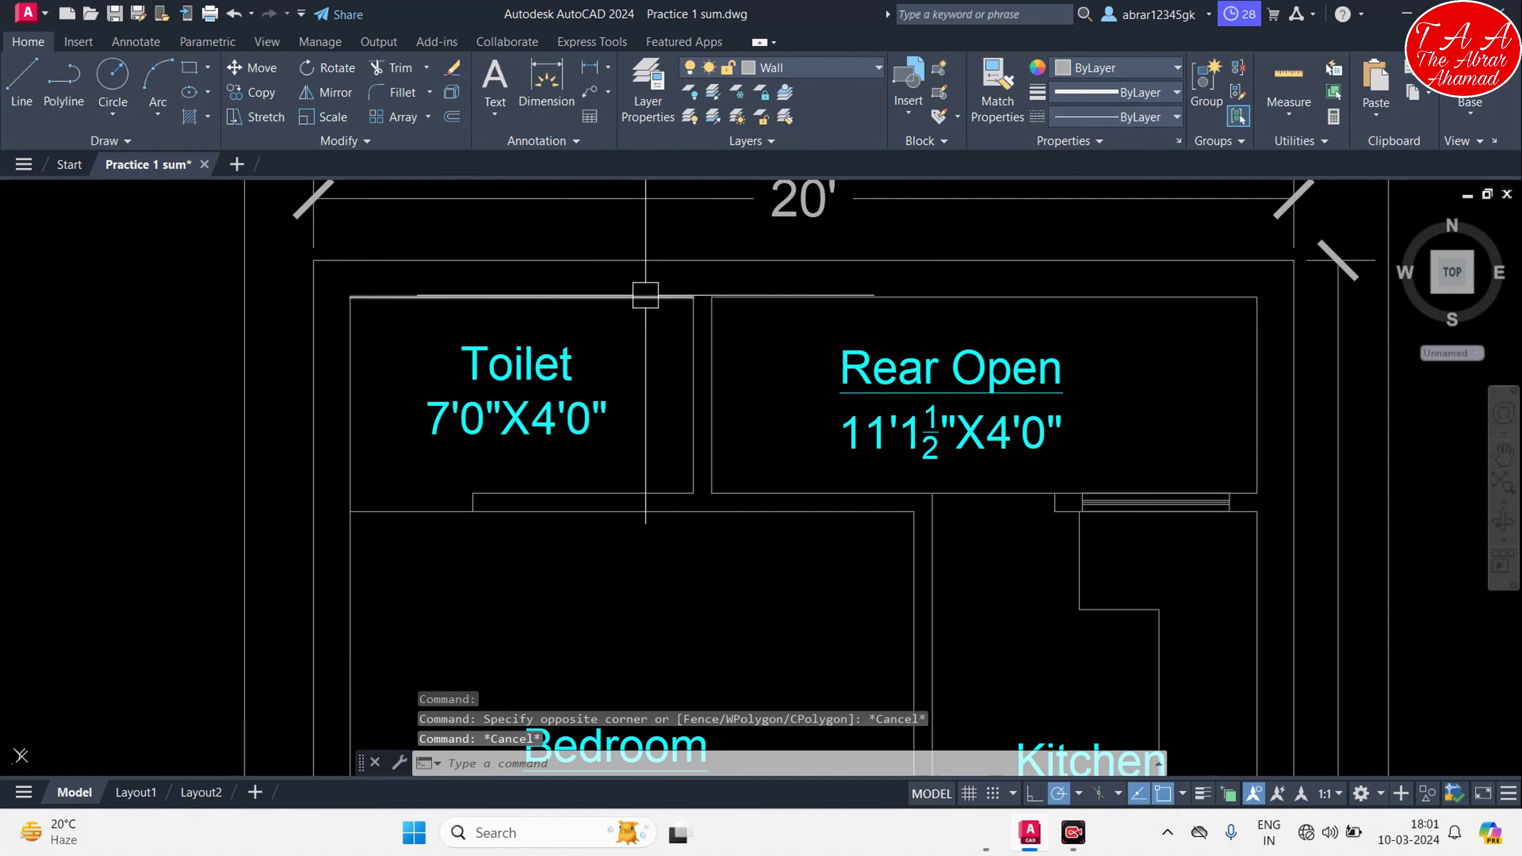
pyautogui.click(759, 298)
pyautogui.scroll(2, 758, 300)
pyautogui.scroll(2, 721, 313)
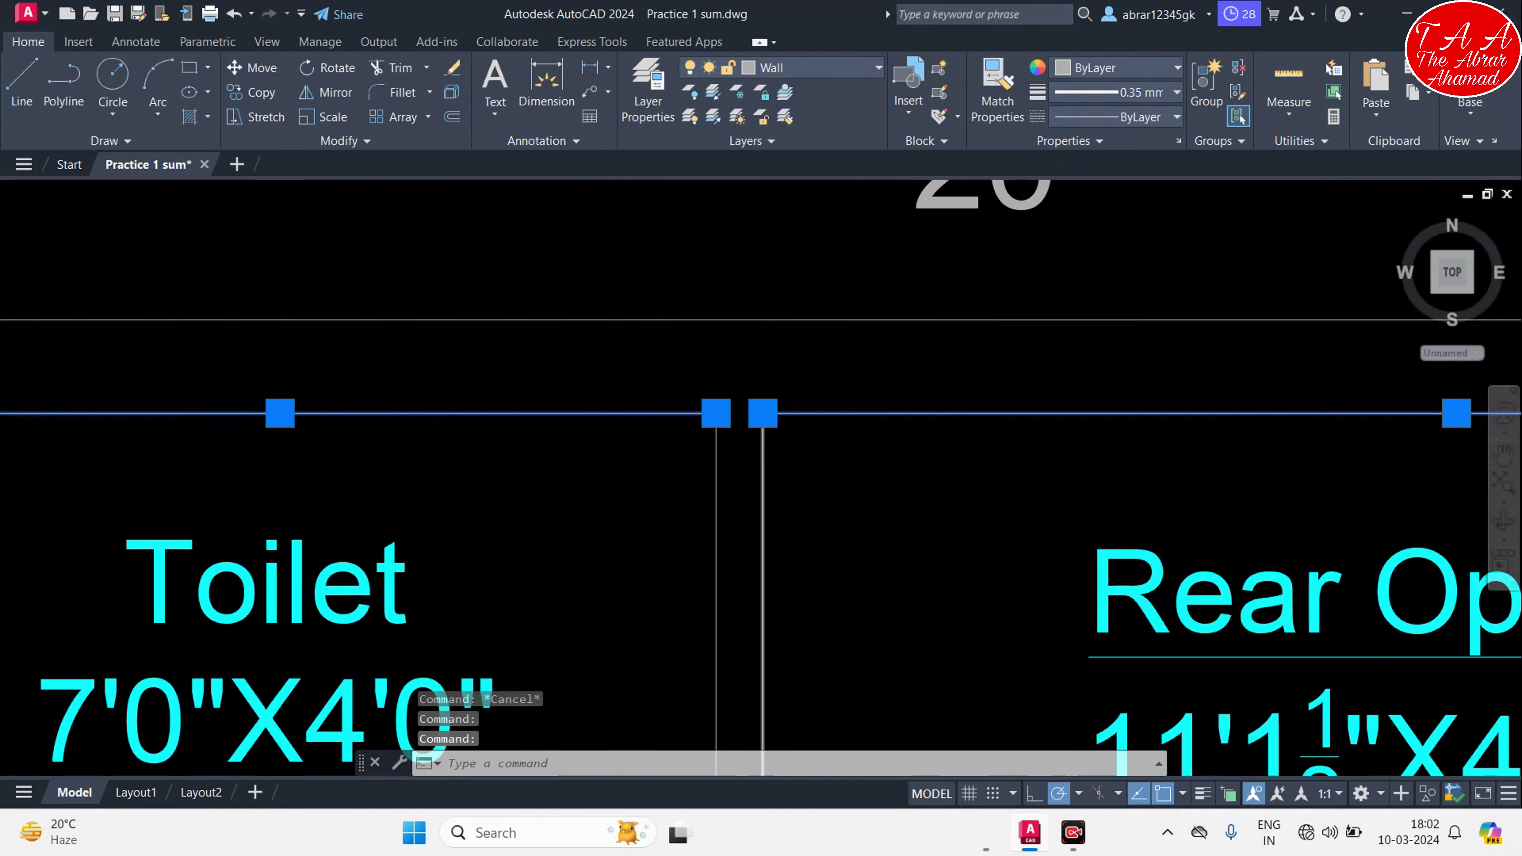
pyautogui.scroll(4, 882, 527)
pyautogui.moveTo(882, 528); pyautogui.dragTo(790, 435, button='middle')
pyautogui.scroll(-2, 796, 440)
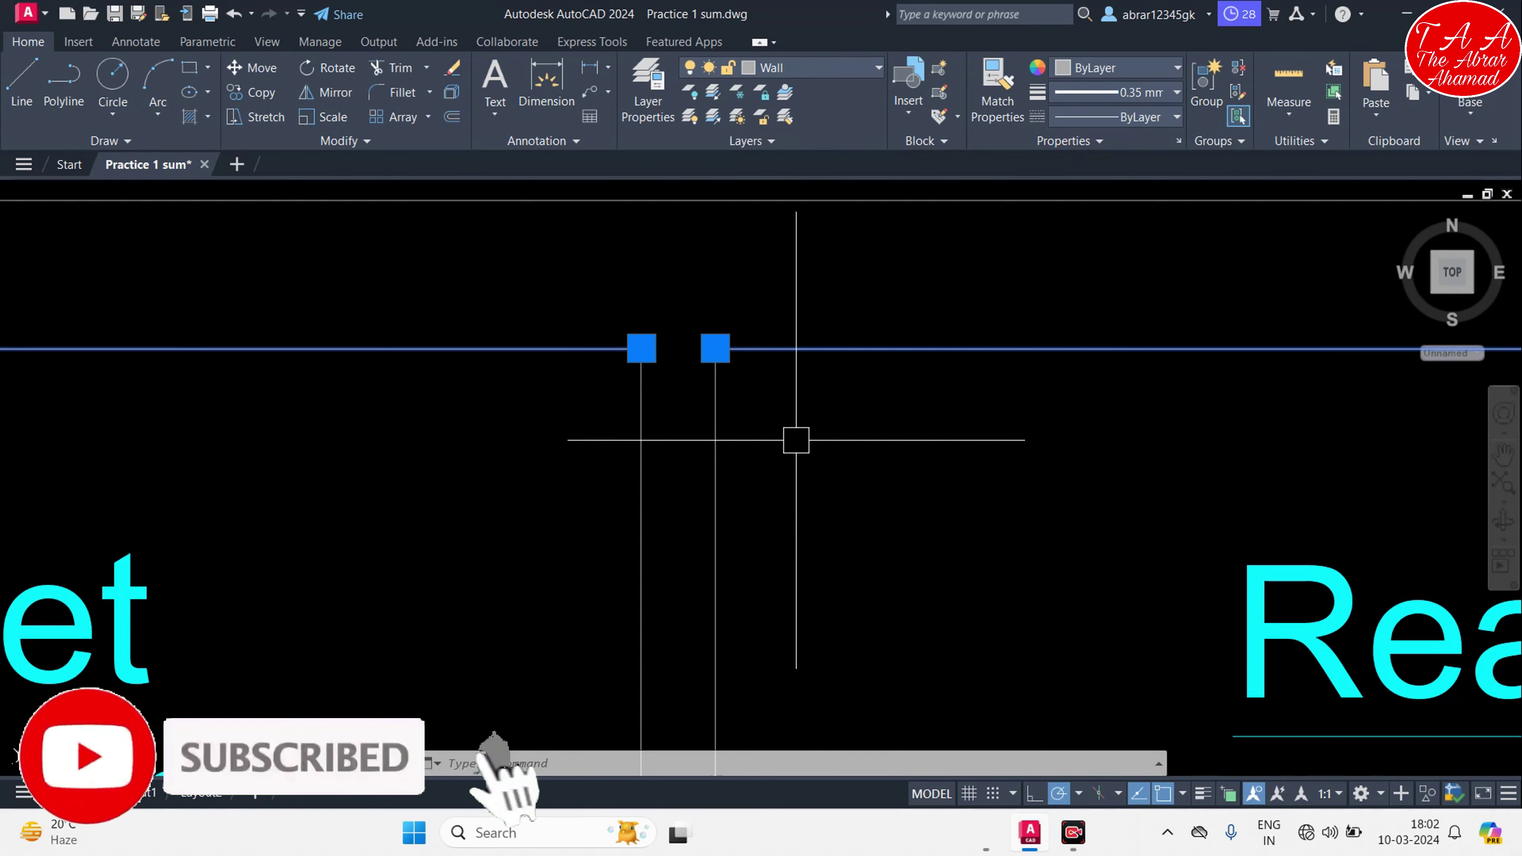
# Join the two top wall lines with J into one line and check the junction
pyautogui.write('J')
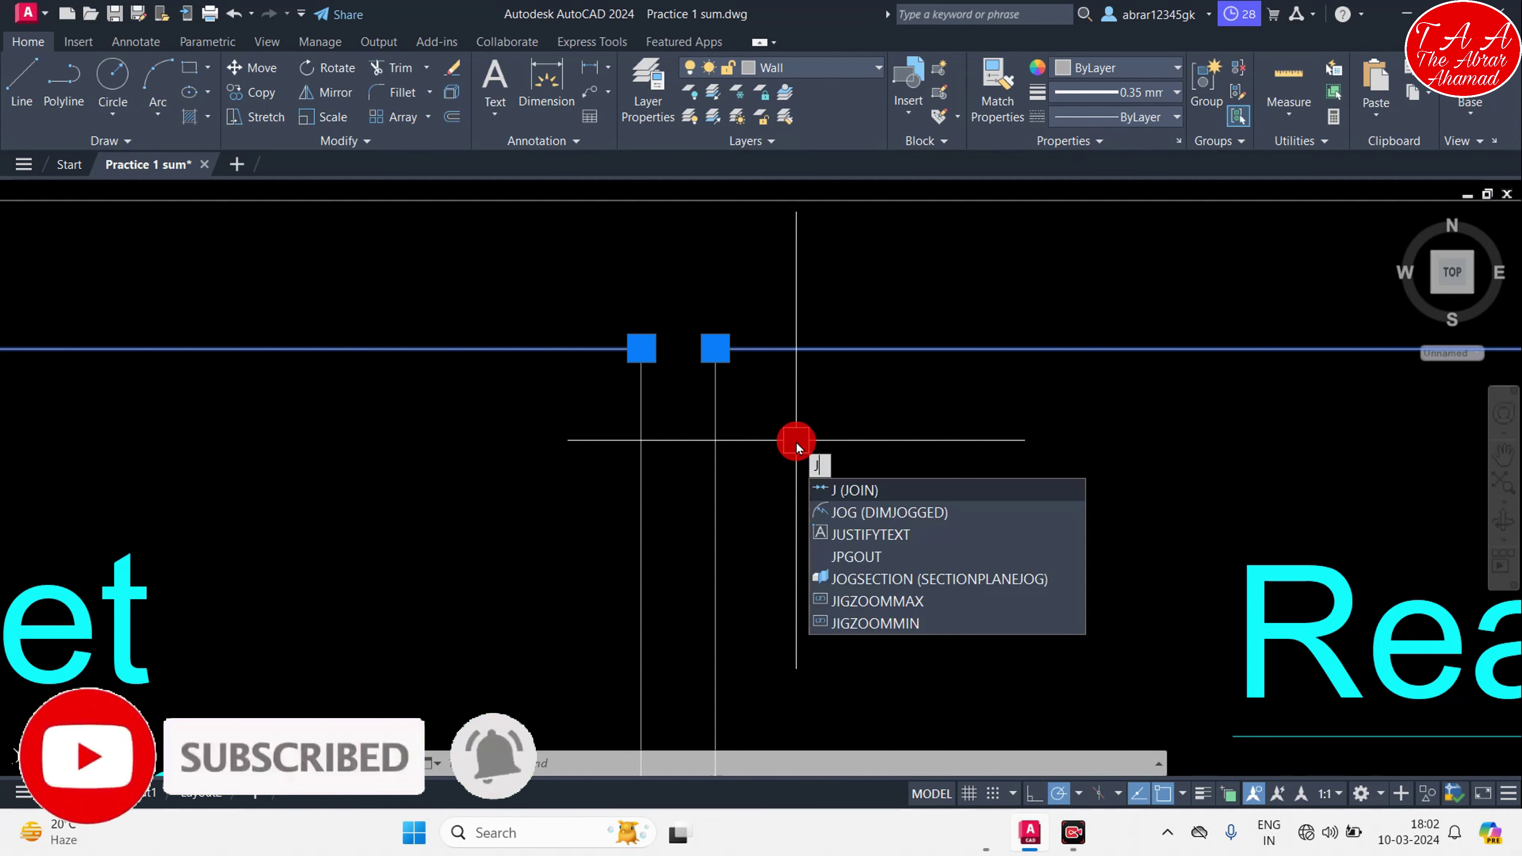
pyautogui.press('Return')
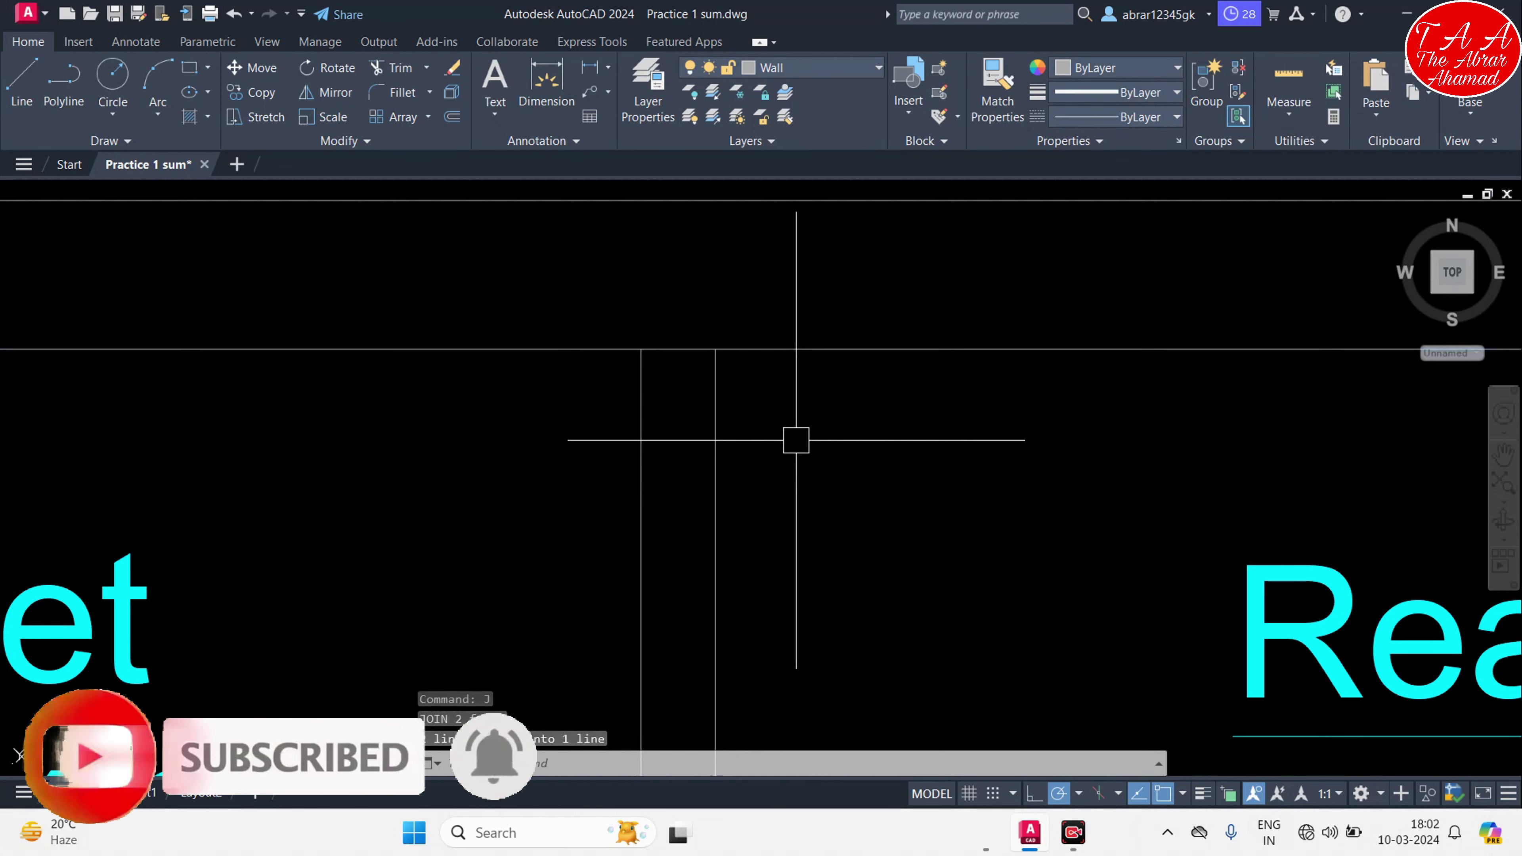
pyautogui.scroll(-3, 796, 440)
pyautogui.click(886, 405)
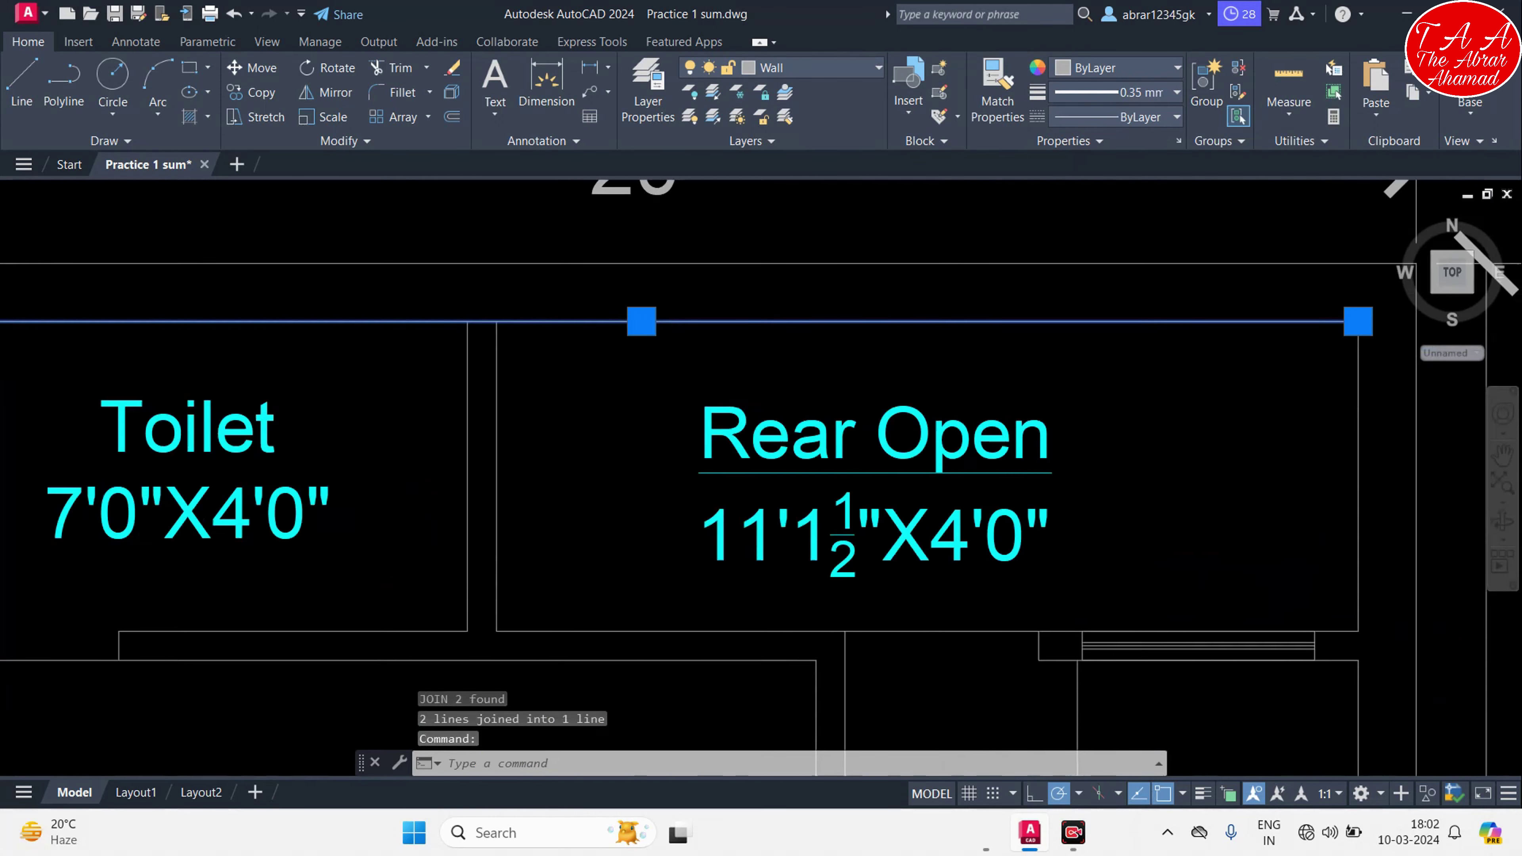
pyautogui.scroll(-3, 885, 406)
pyautogui.press('Escape')
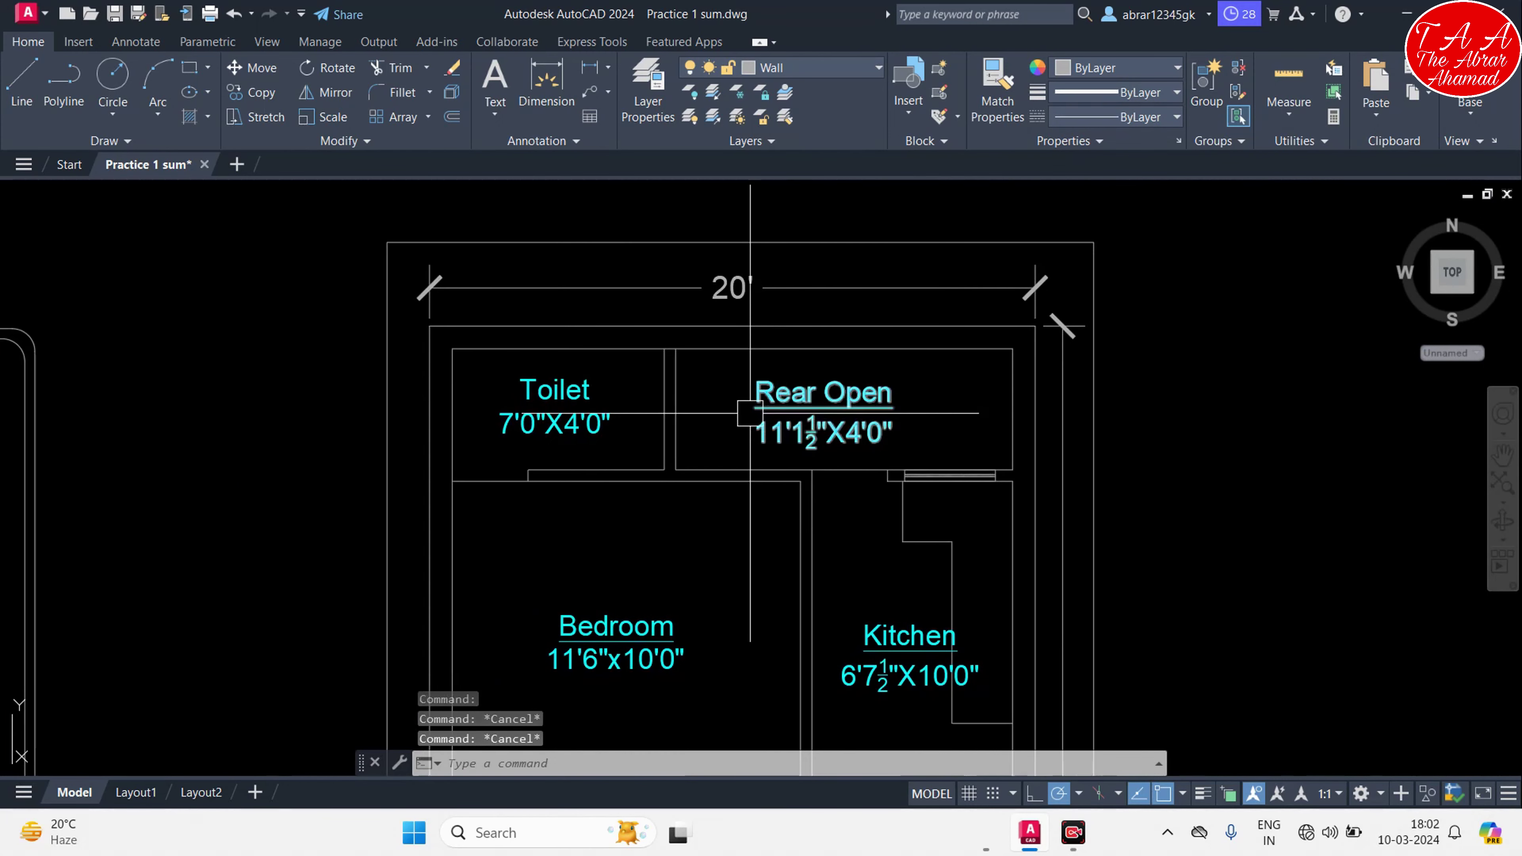
pyautogui.scroll(5, 749, 413)
pyautogui.moveTo(679, 434); pyautogui.dragTo(706, 408, button='middle')
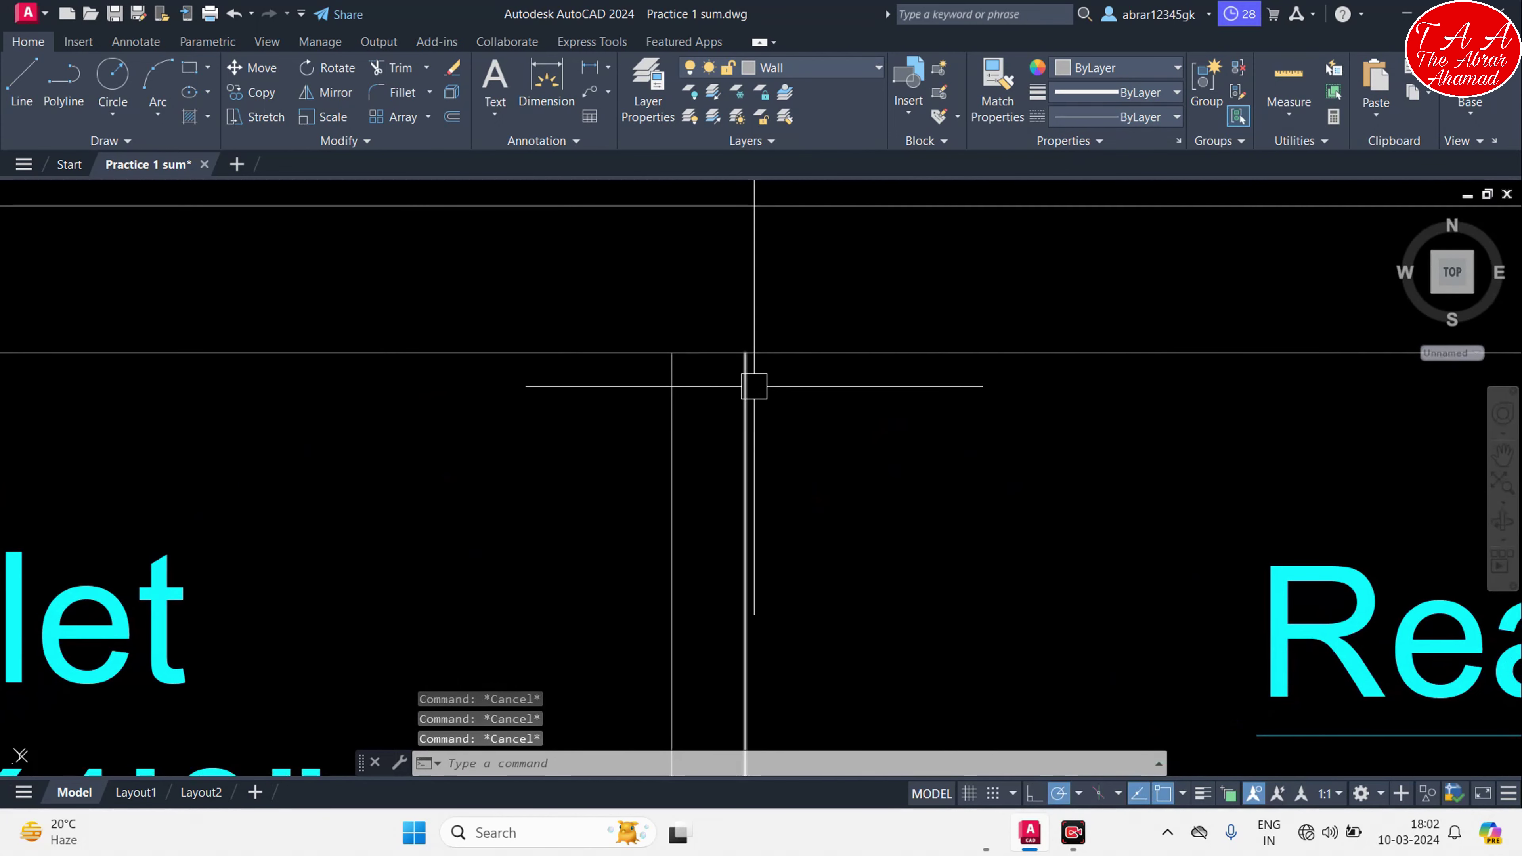
pyautogui.scroll(-3, 755, 389)
pyautogui.scroll(2, 761, 383)
pyautogui.scroll(2, 773, 420)
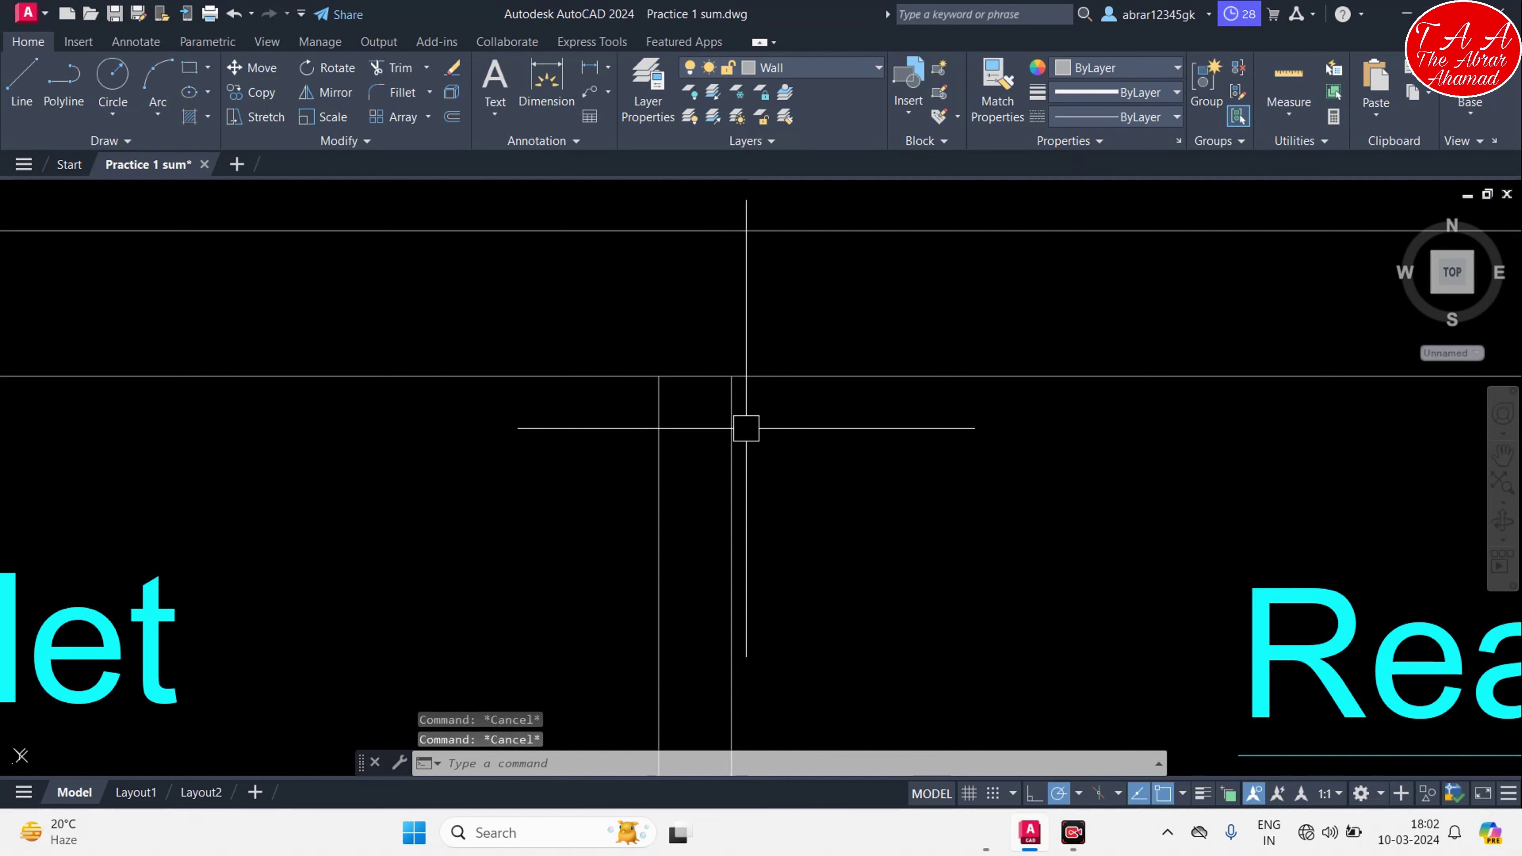
# Extend the vertical Toilet–Rear Open partition line up to the top wall line
pyautogui.write('ex')
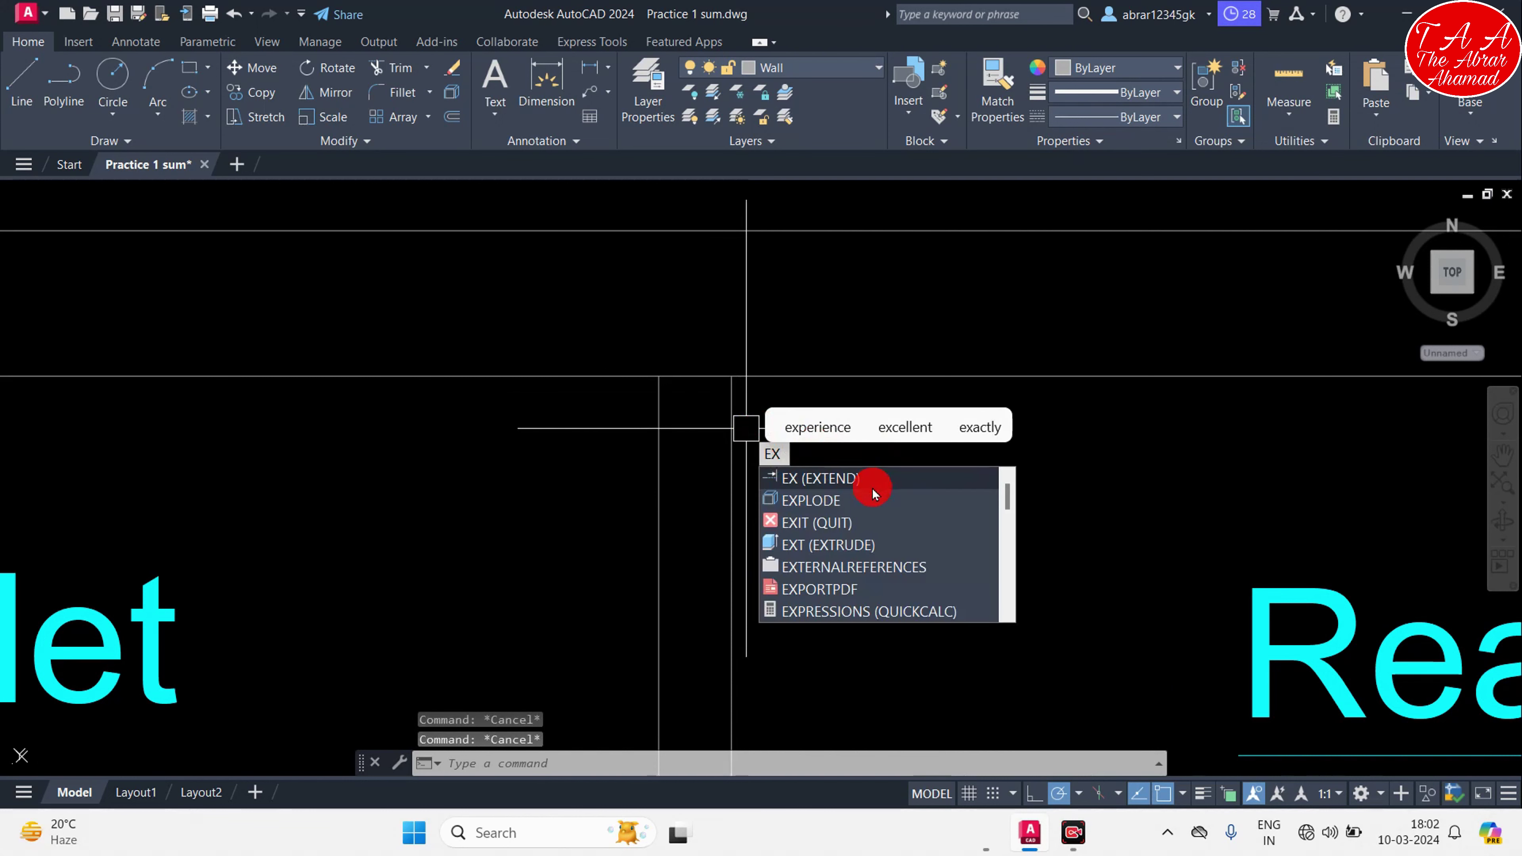
pyautogui.click(854, 481)
pyautogui.click(731, 438)
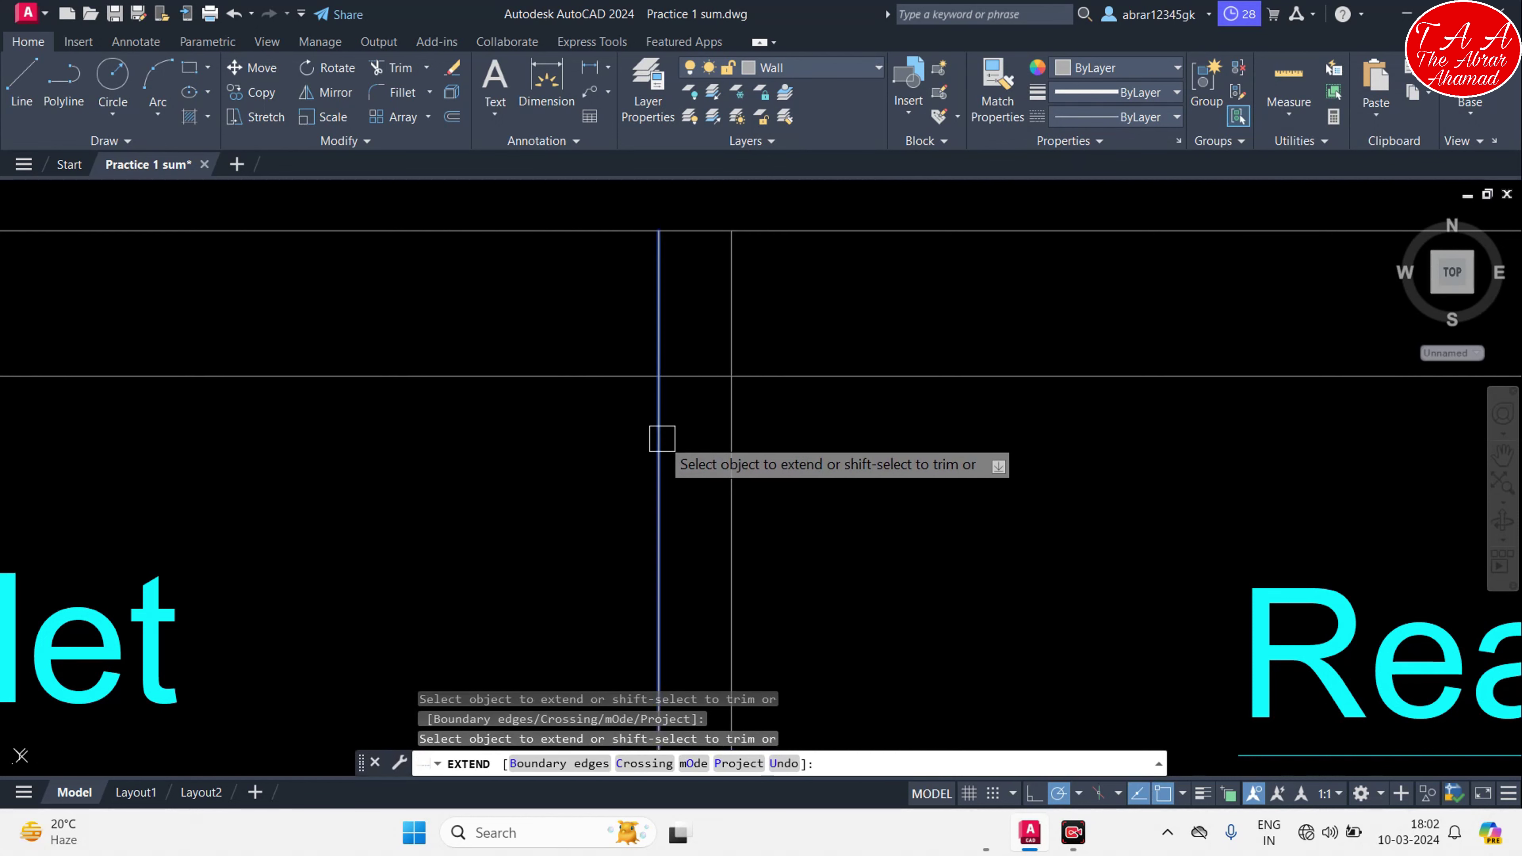
pyautogui.scroll(-4, 663, 439)
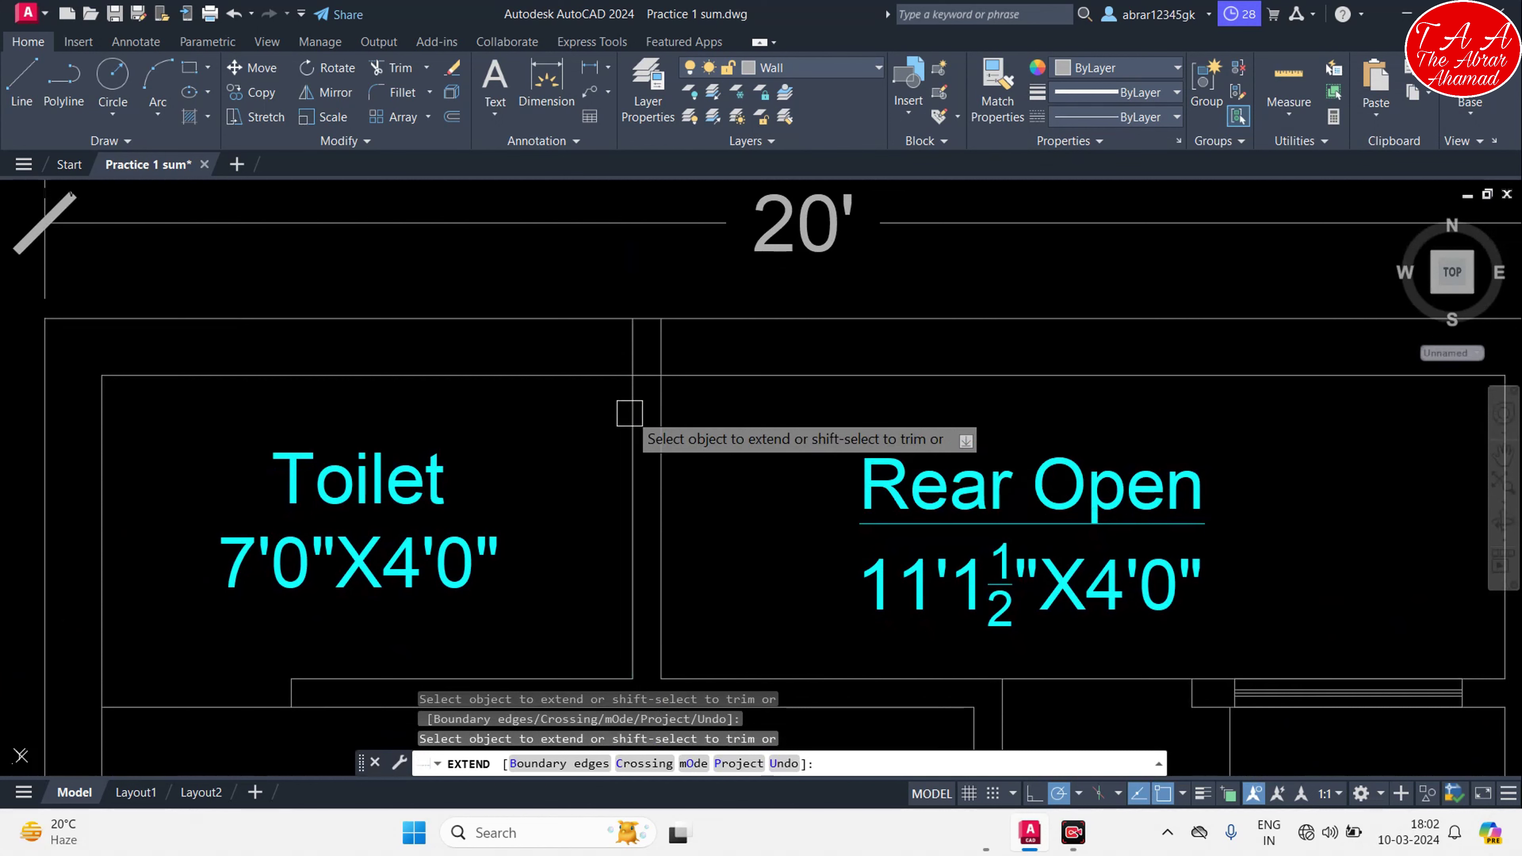
pyautogui.press('Escape')
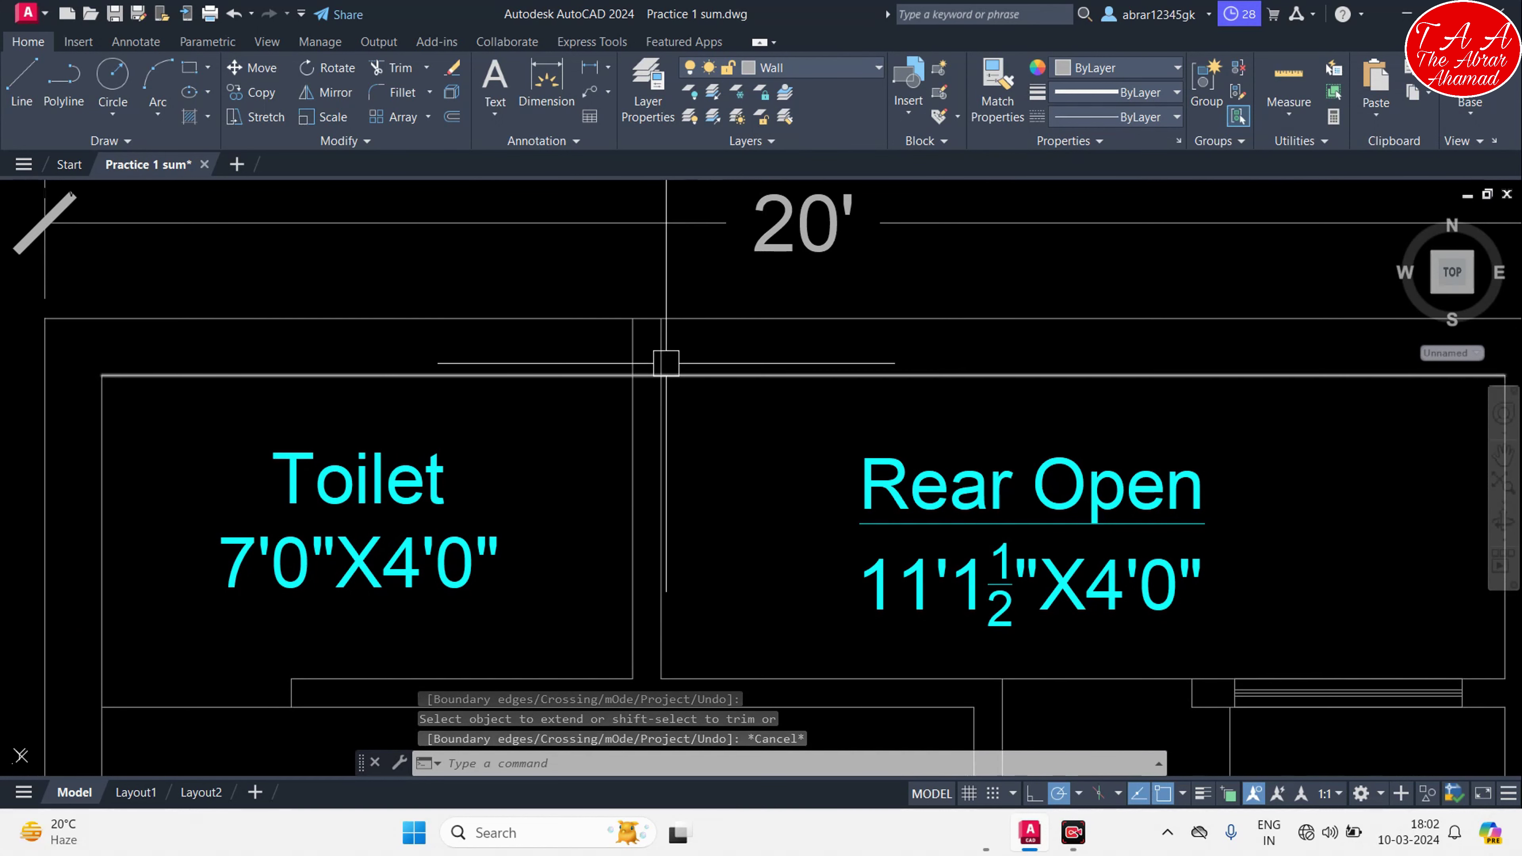
# Start TRIM on the wall stubs above the partition, then cancel it
pyautogui.moveTo(726, 437)
pyautogui.mouseDown(button='middle')
pyautogui.moveTo(768, 503)
pyautogui.moveTo(794, 508)
pyautogui.mouseUp(button='middle')
pyautogui.press('Escape')
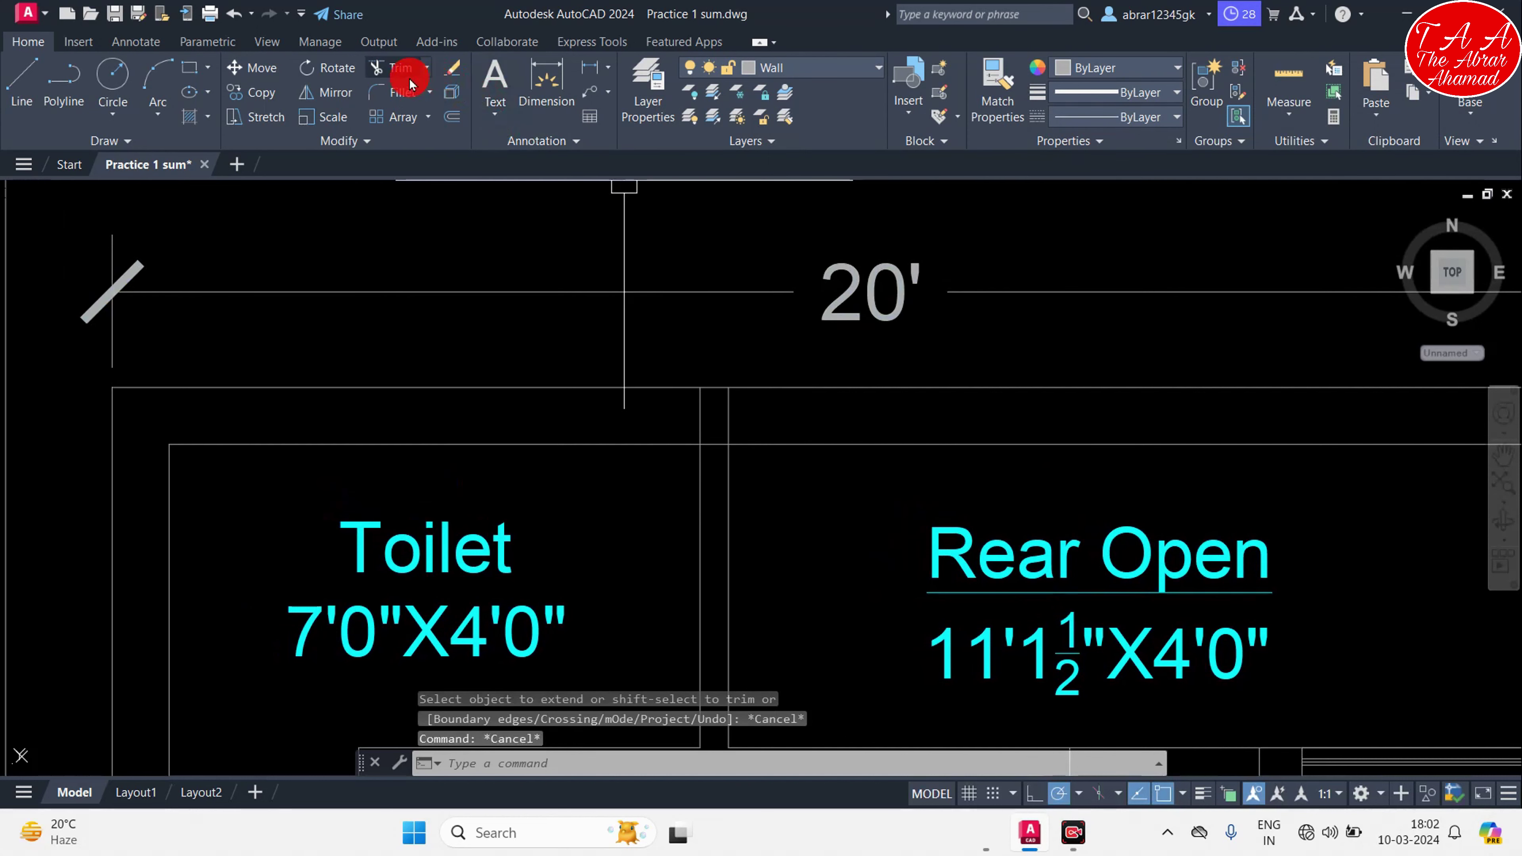
pyautogui.press('Escape')
pyautogui.press('Escape')
pyautogui.moveTo(778, 412); pyautogui.dragTo(792, 369, button='middle')
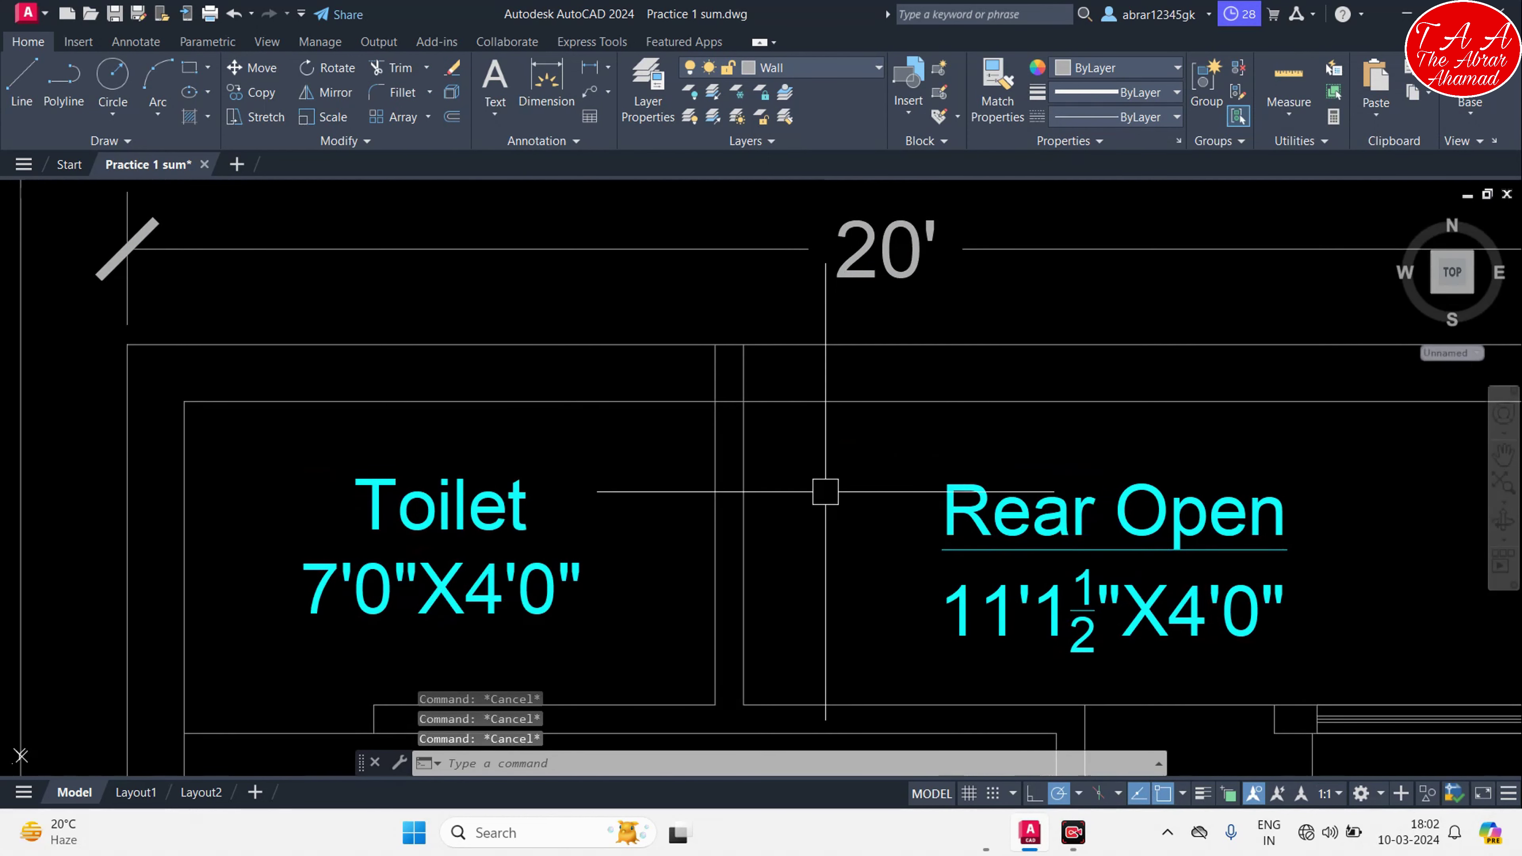
pyautogui.write('tr')
pyautogui.press('Return')
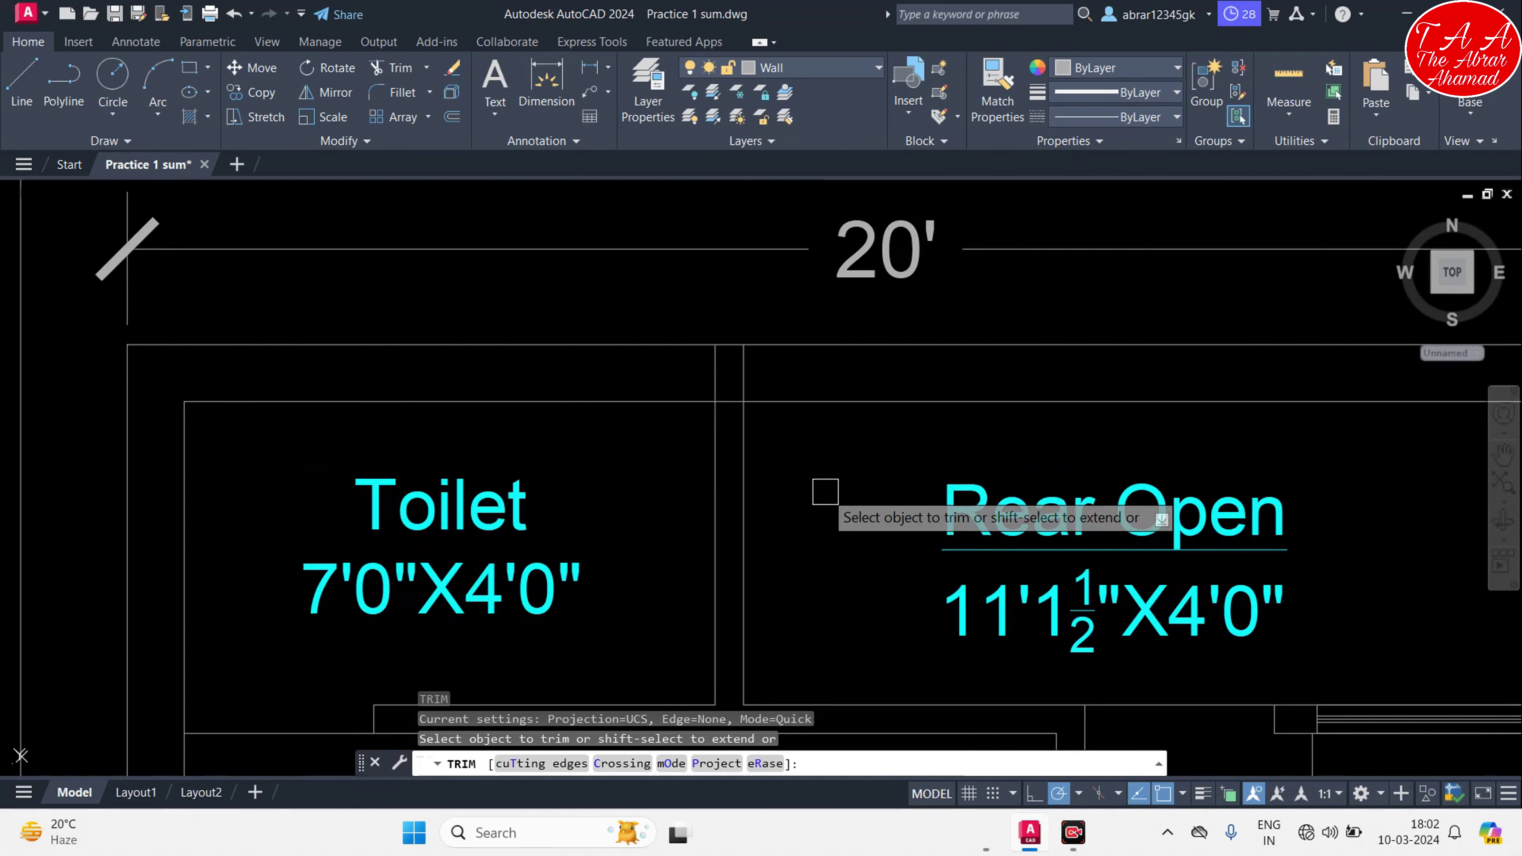
pyautogui.scroll(5, 725, 393)
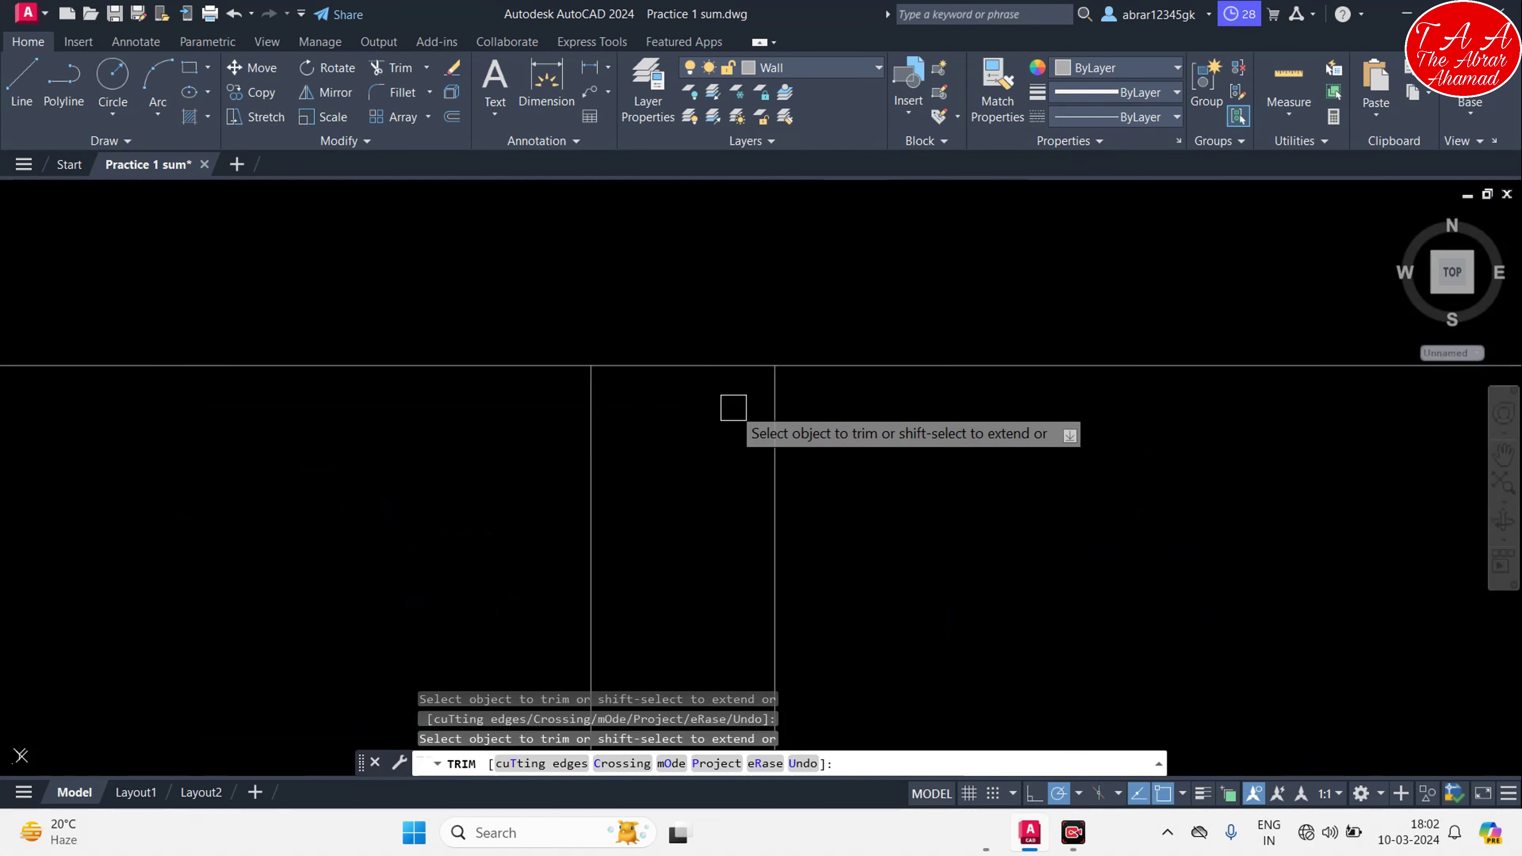
pyautogui.scroll(-5, 713, 353)
pyautogui.scroll(-2, 764, 509)
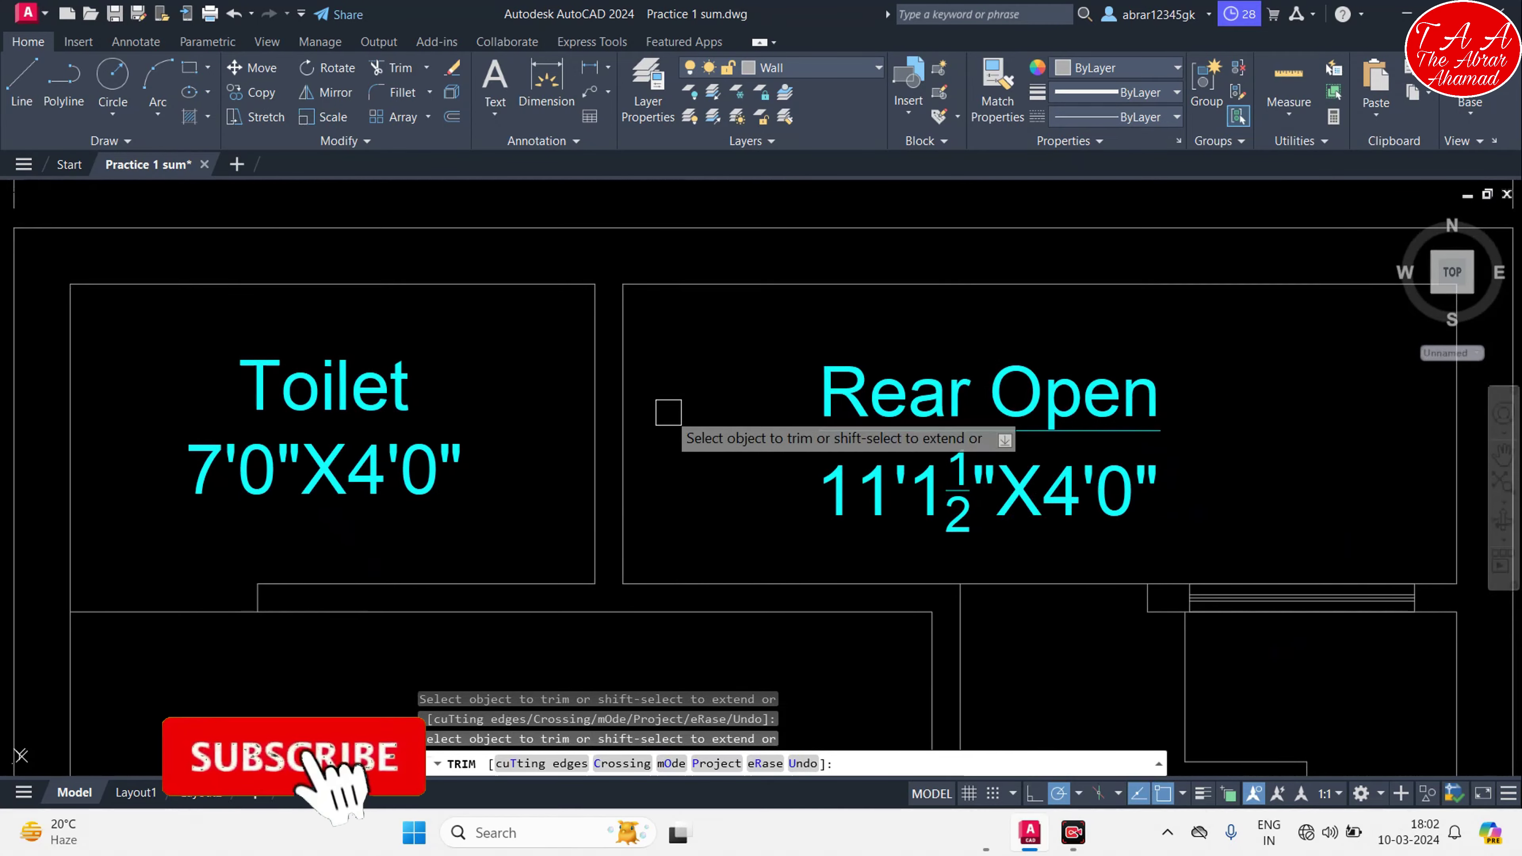
pyautogui.scroll(-2, 695, 443)
pyautogui.scroll(-1, 695, 438)
pyautogui.scroll(-1, 695, 428)
pyautogui.press('Escape')
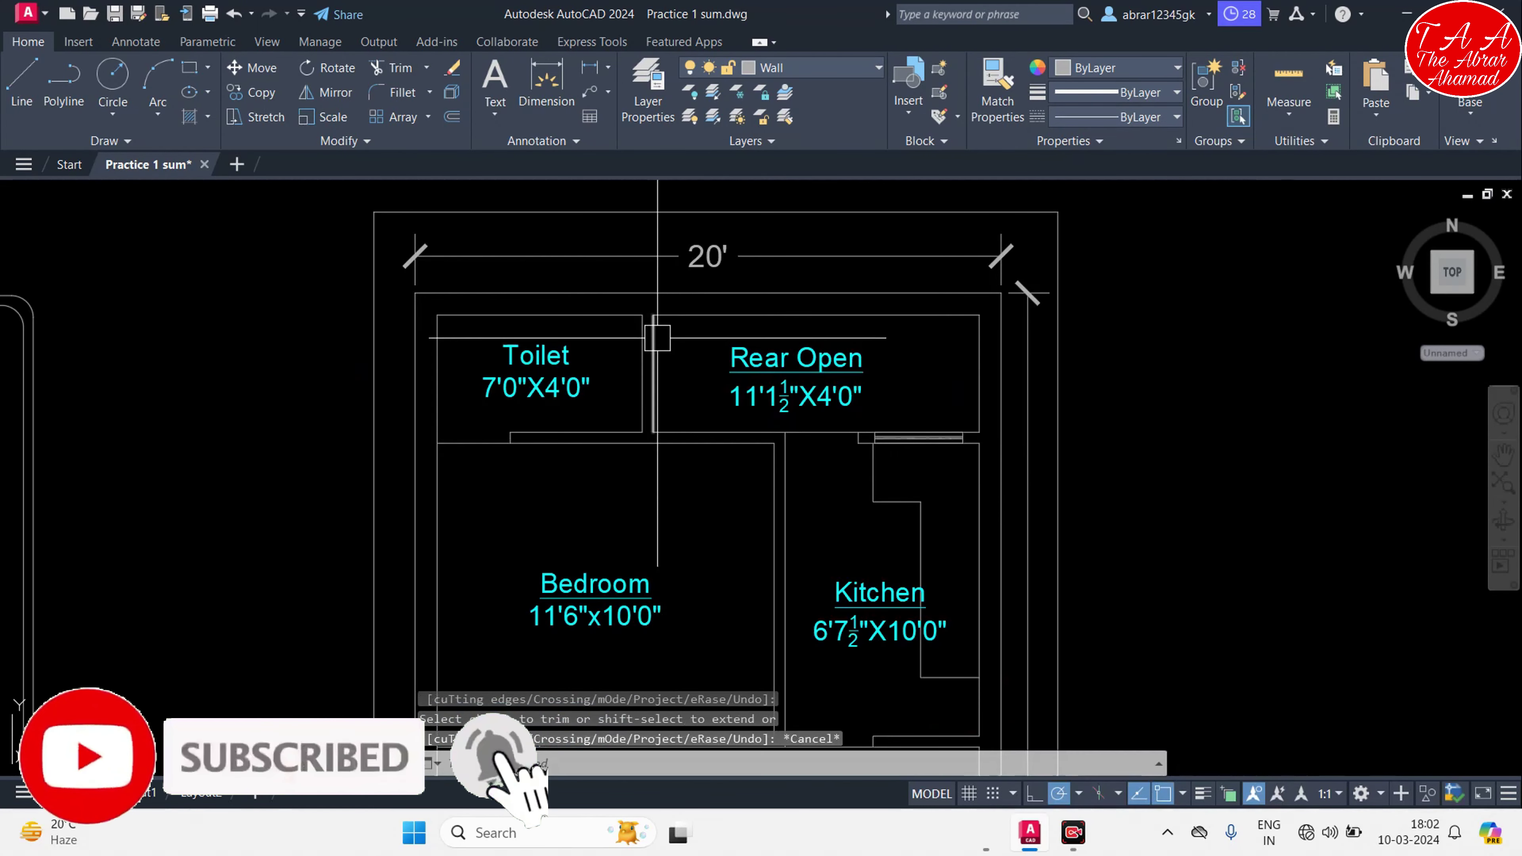
# Zoom out from the Toilet and Rear Open walls to see the whole floor plan
pyautogui.scroll(4, 656, 240)
pyautogui.moveTo(696, 415); pyautogui.dragTo(749, 516, button='middle')
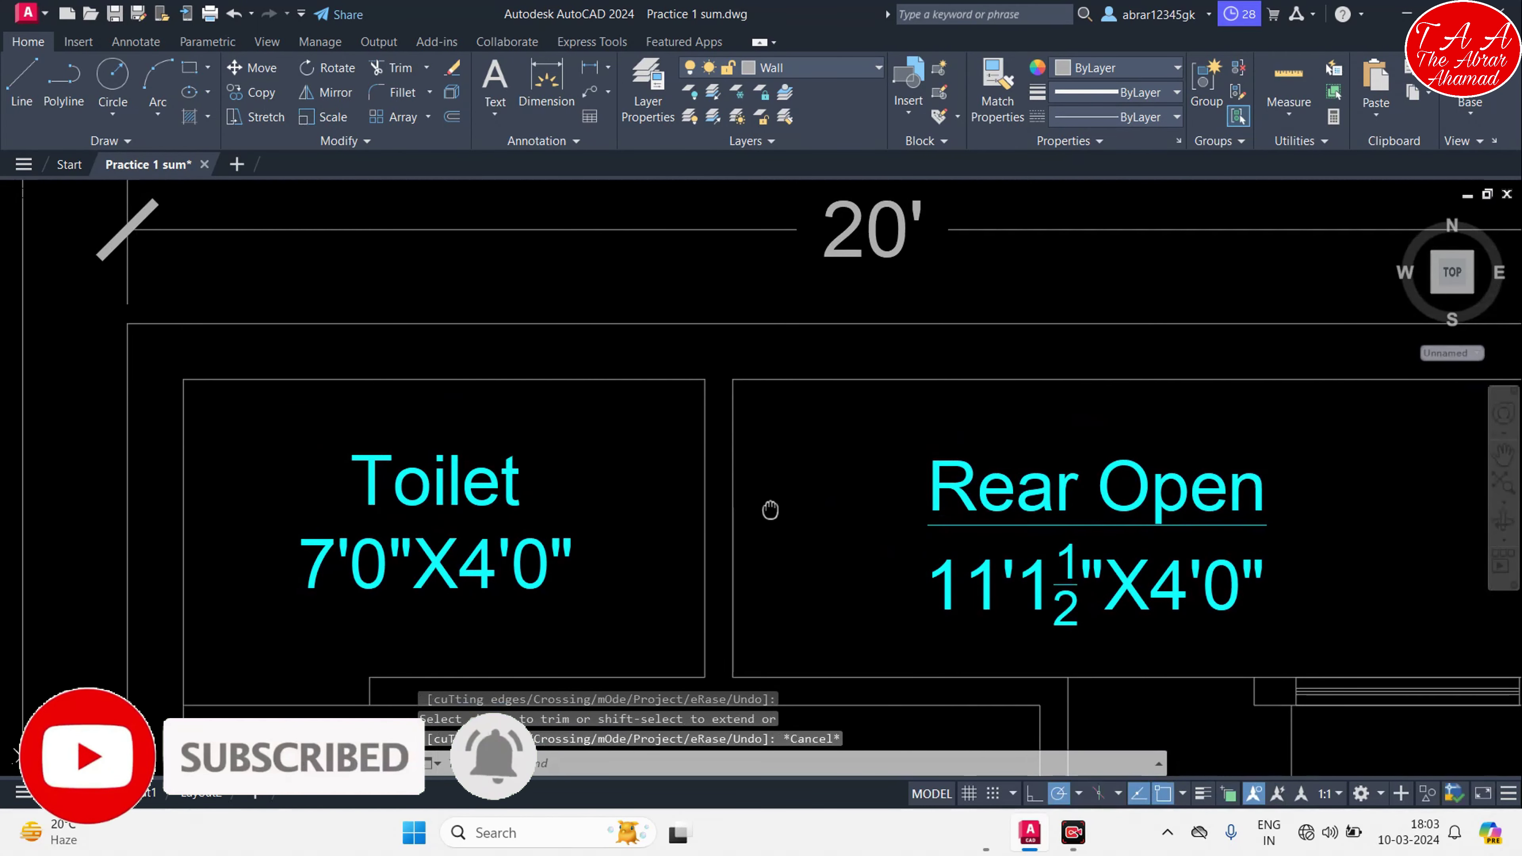
pyautogui.scroll(-4, 768, 510)
pyautogui.moveTo(910, 376)
pyautogui.mouseDown(button='middle')
pyautogui.moveTo(834, 439)
pyautogui.moveTo(740, 457)
pyautogui.mouseUp(button='middle')
# Draw three rectangles side by side with RECTANG in the empty space beside the plan
pyautogui.press('Escape')
pyautogui.press('Escape')
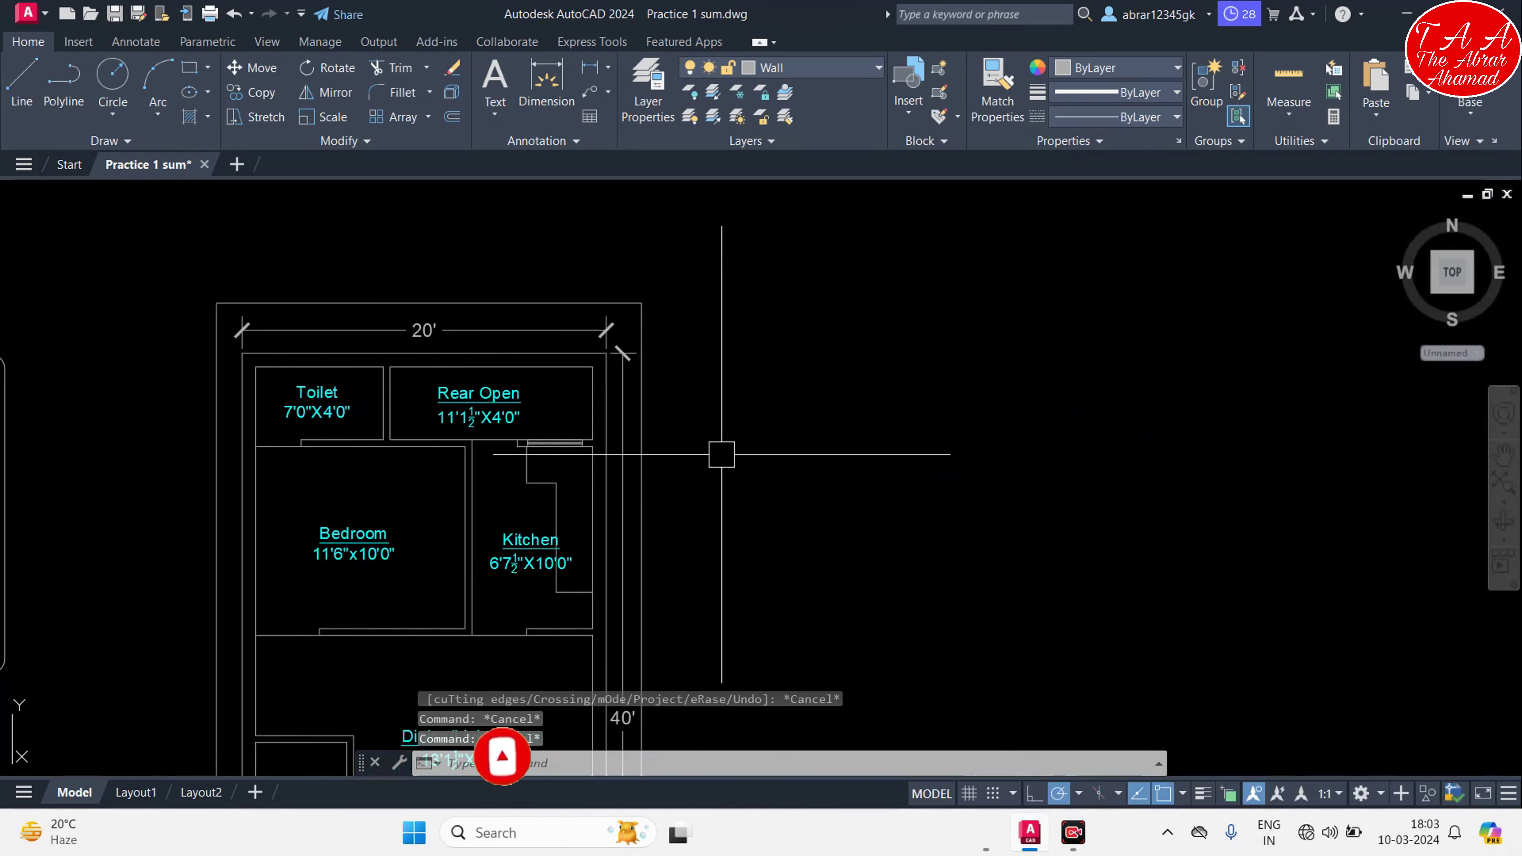
pyautogui.write('REc')
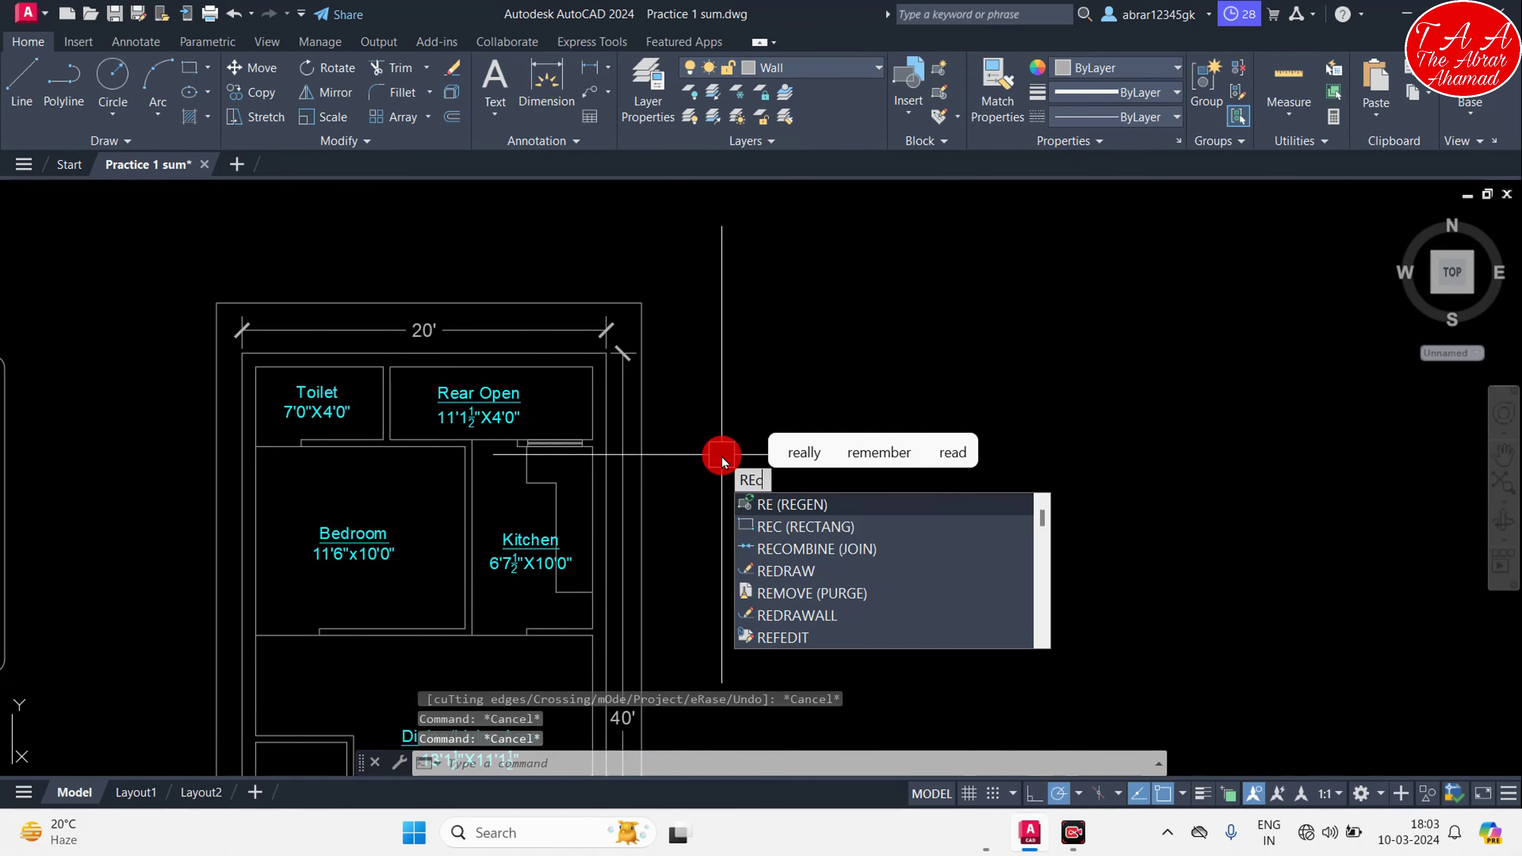
pyautogui.press('Return')
pyautogui.moveTo(803, 539); pyautogui.dragTo(476, 462, button='middle')
pyautogui.click(586, 488)
pyautogui.click(801, 352)
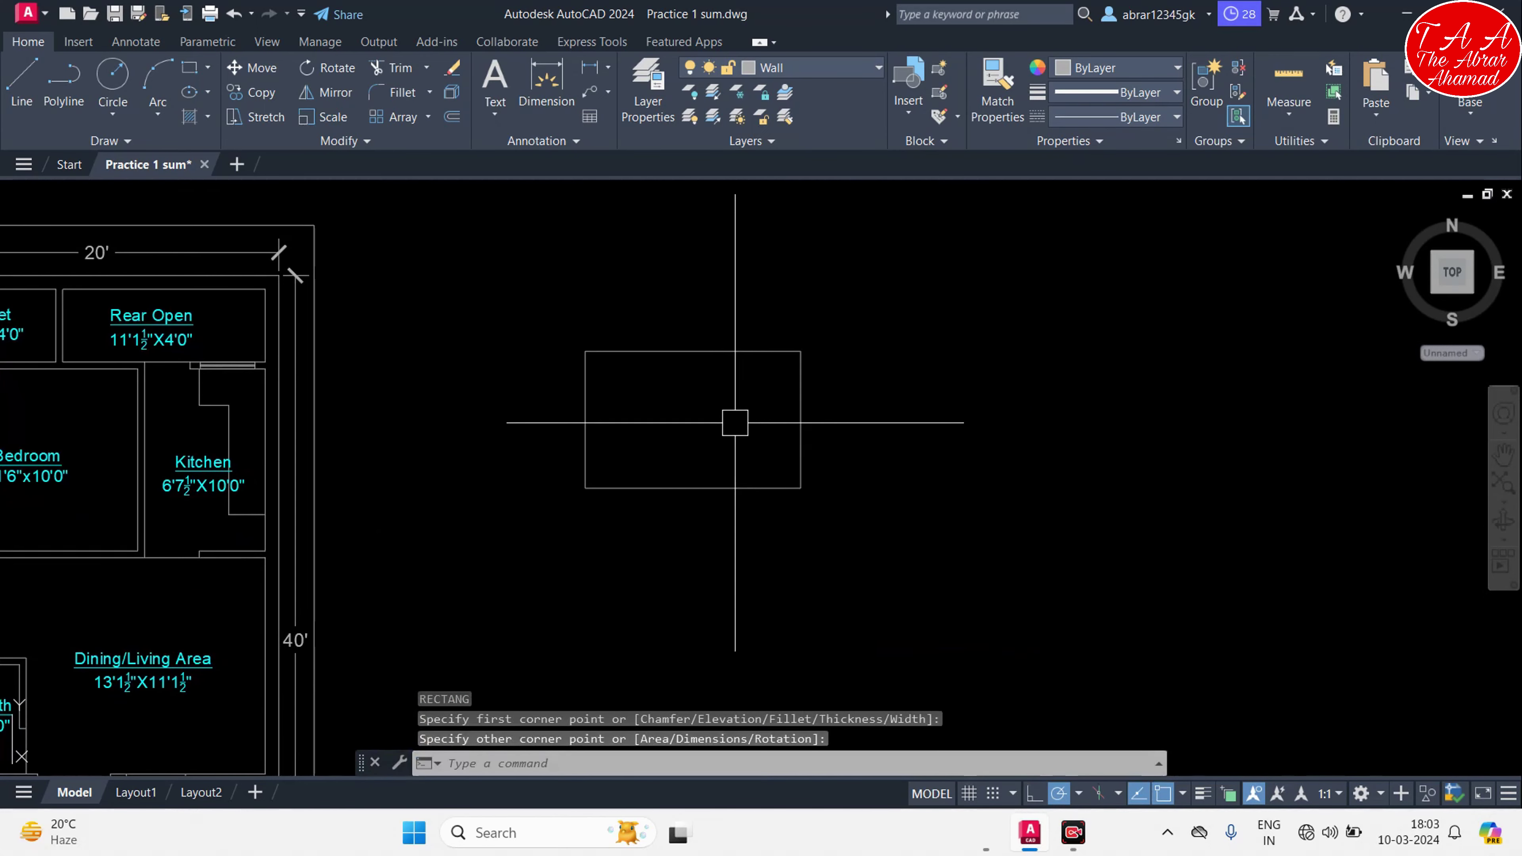
pyautogui.press('Return')
pyautogui.click(910, 375)
pyautogui.click(1060, 523)
pyautogui.press('Return')
pyautogui.click(1163, 409)
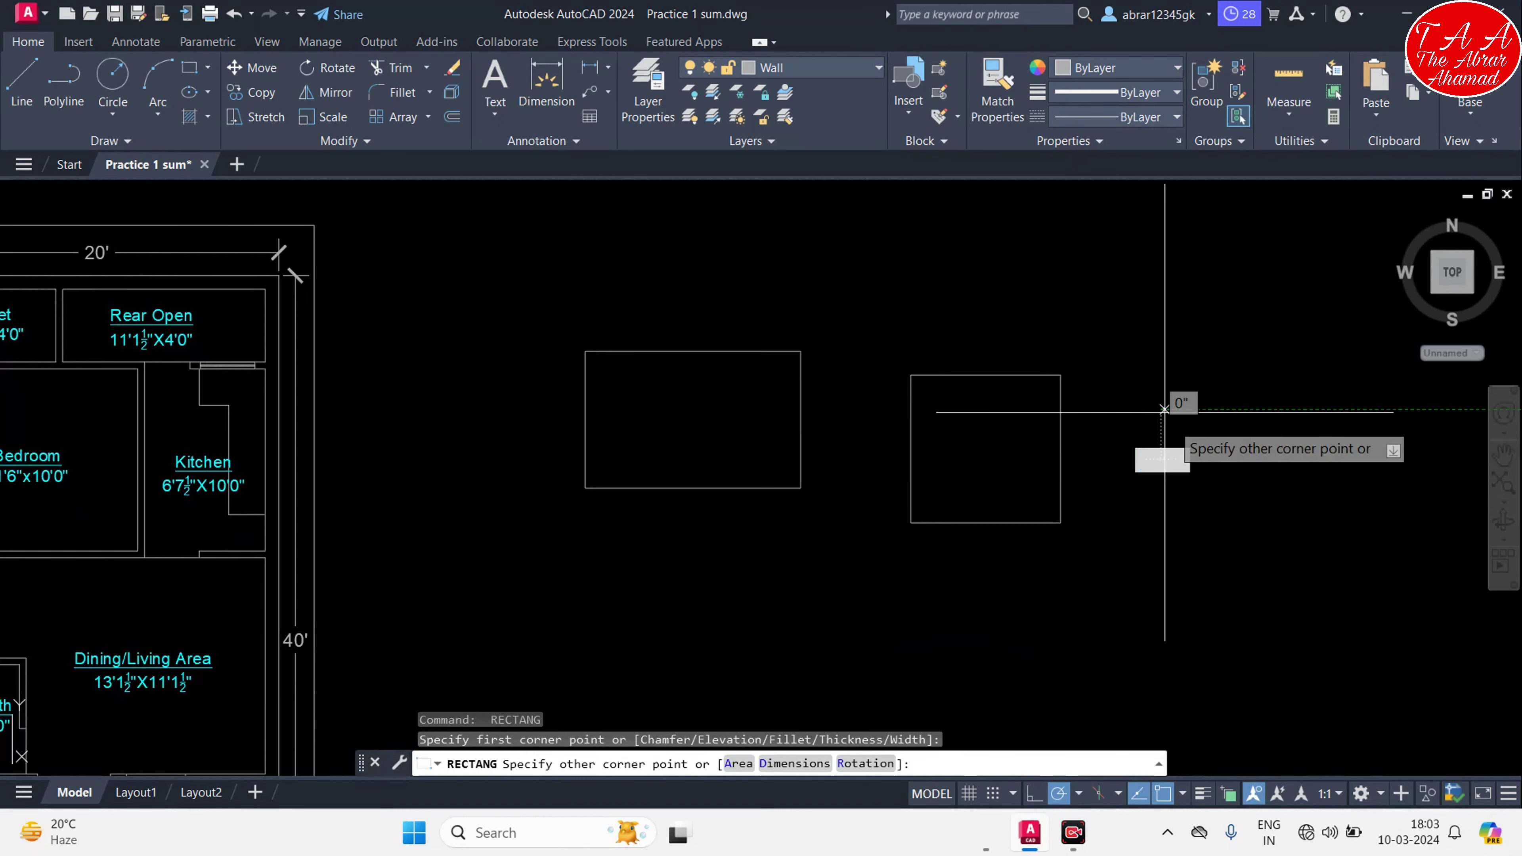
pyautogui.click(1240, 537)
pyautogui.press('Escape')
# Pan and zoom to frame the three new rectangles
pyautogui.moveTo(1055, 621); pyautogui.dragTo(932, 618, button='middle')
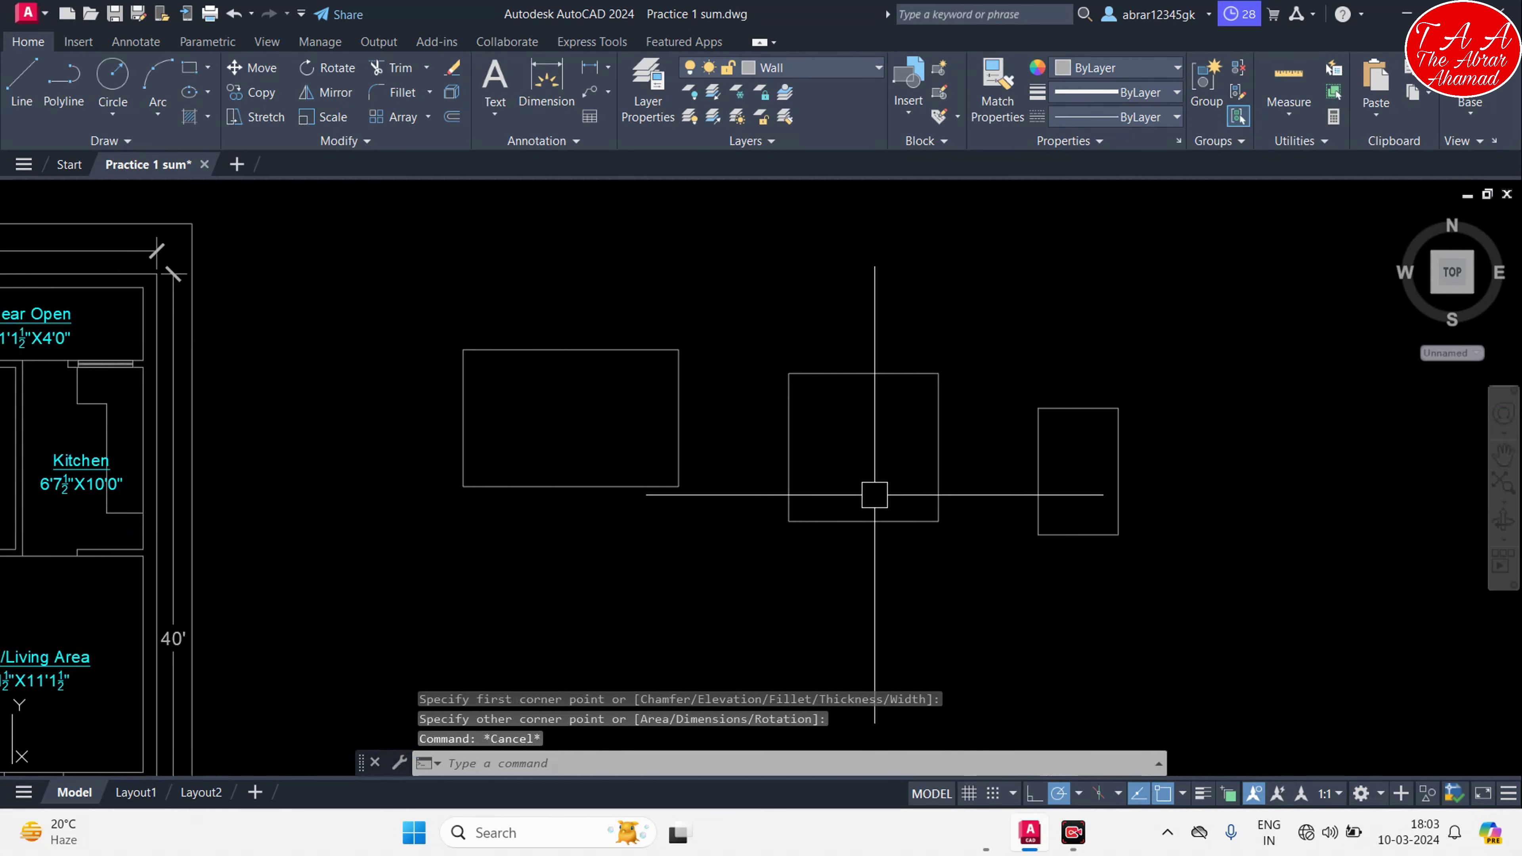
pyautogui.scroll(2, 659, 390)
pyautogui.moveTo(662, 418)
pyautogui.mouseDown(button='middle')
pyautogui.moveTo(724, 471)
pyautogui.moveTo(693, 350)
pyautogui.moveTo(641, 408)
pyautogui.mouseUp(button='middle')
pyautogui.press('Escape')
pyautogui.press('Escape')
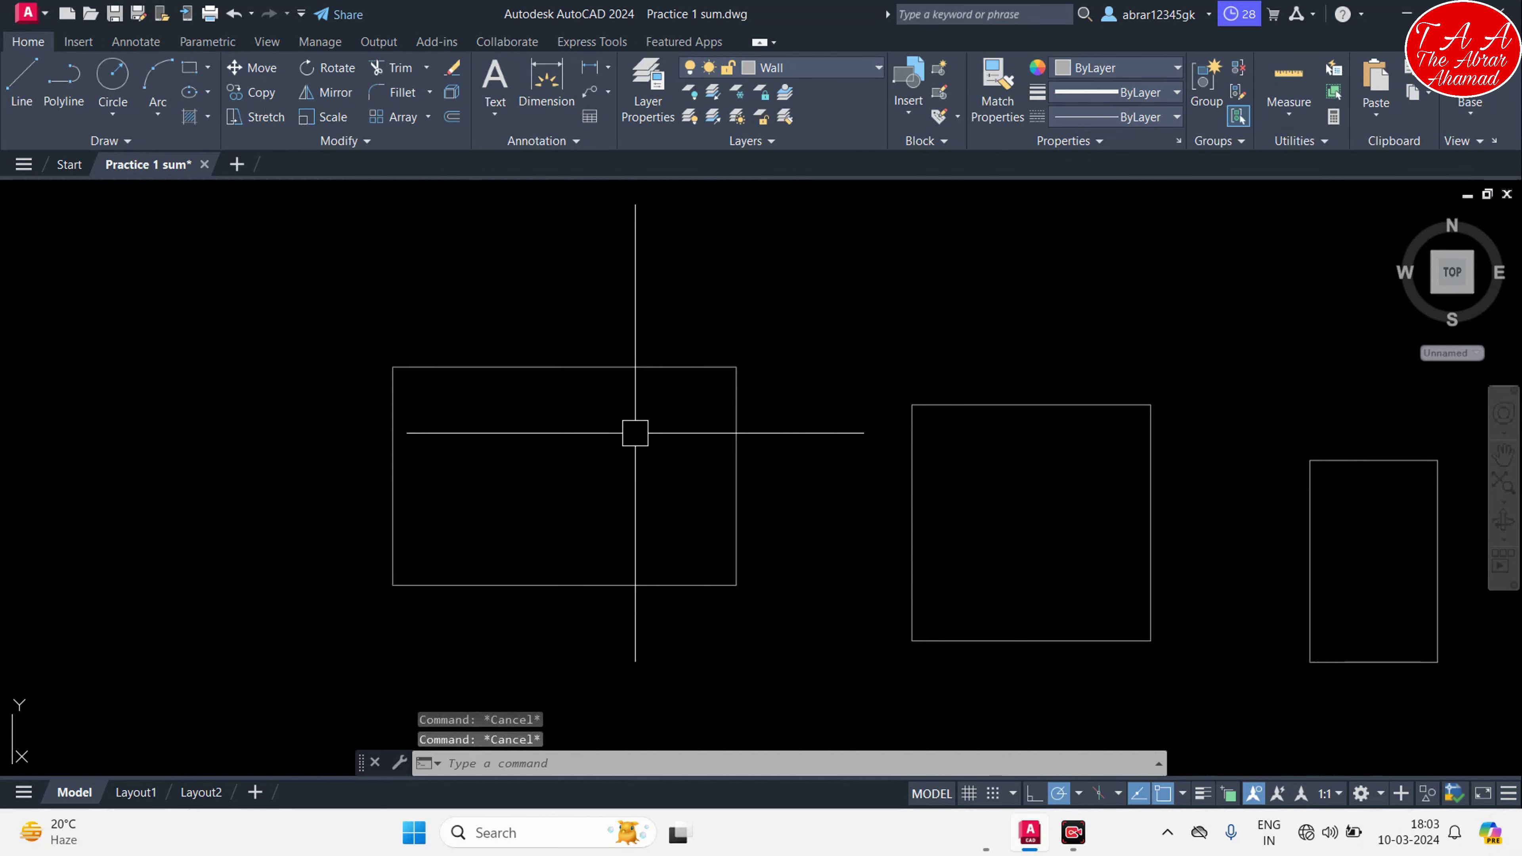
pyautogui.moveTo(636, 434); pyautogui.dragTo(623, 500, button='middle')
pyautogui.write('dl')
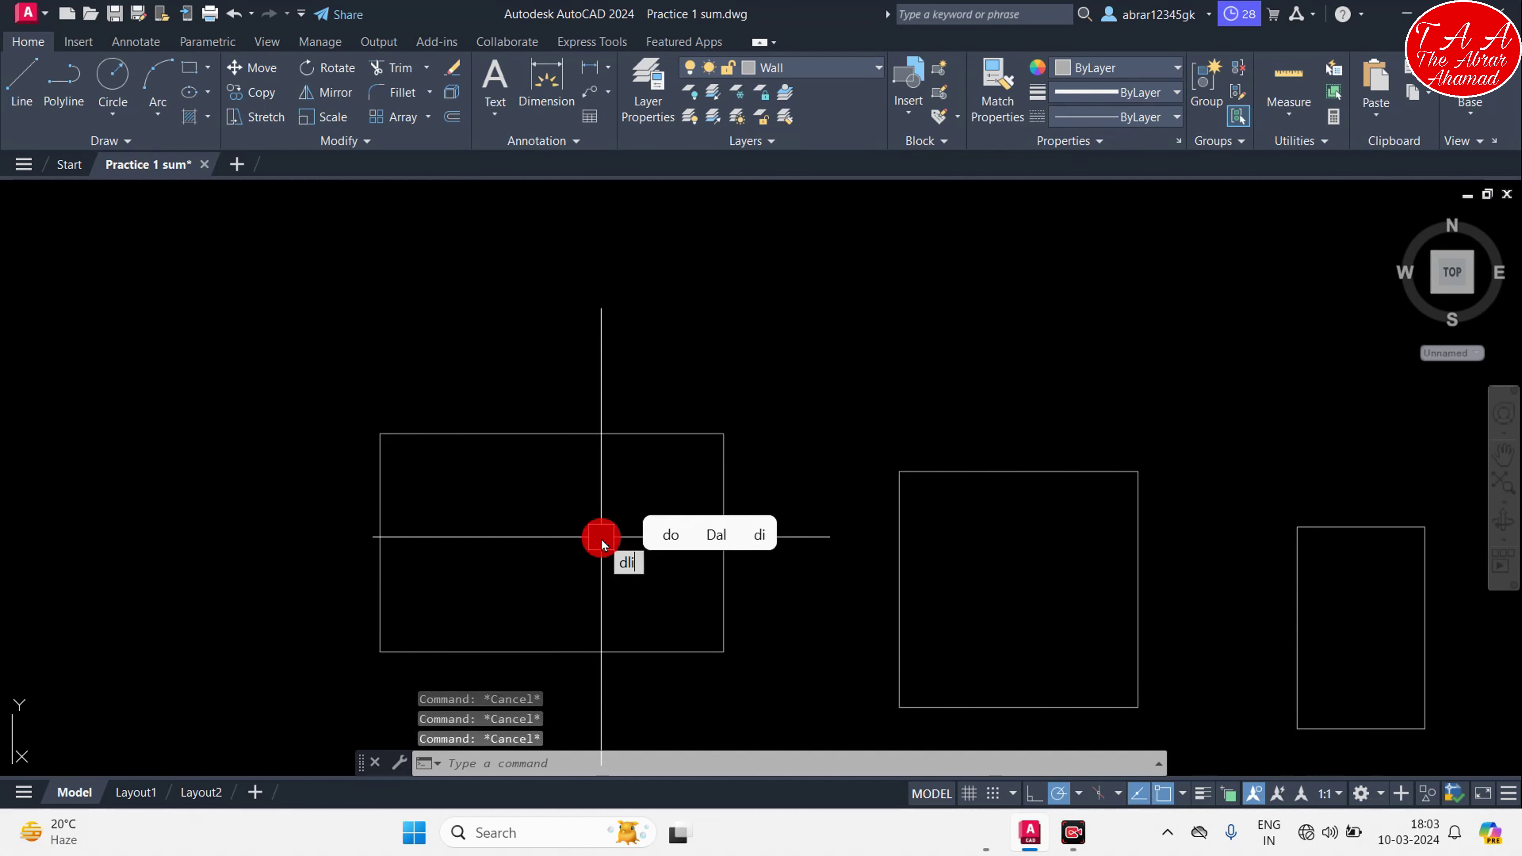
# Dimension the left rectangle's top edge as 11'-10" with a linear dimension
pyautogui.press('Return')
pyautogui.click(380, 433)
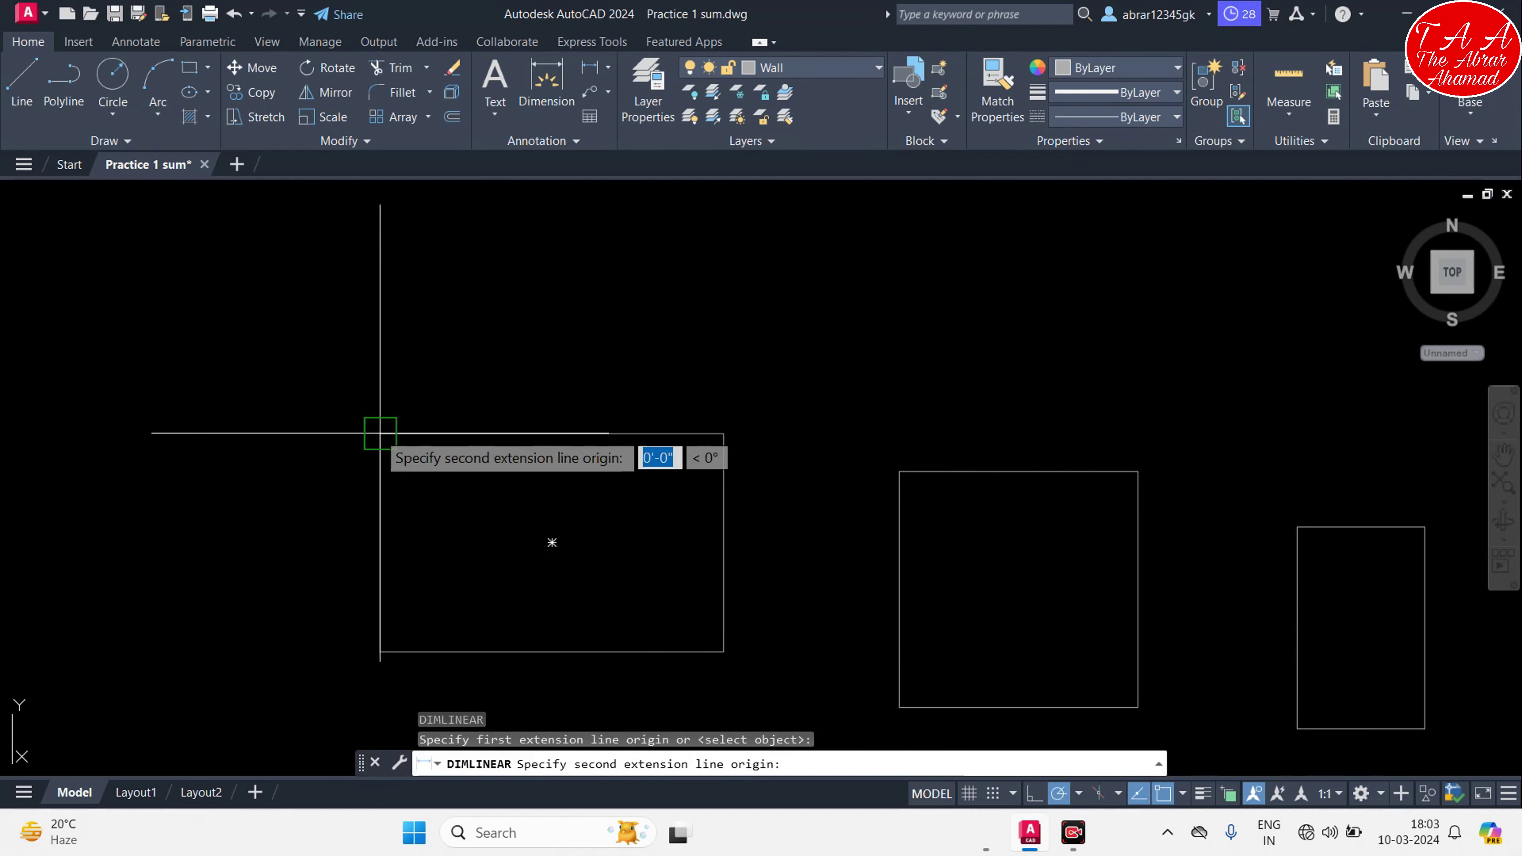
pyautogui.click(723, 434)
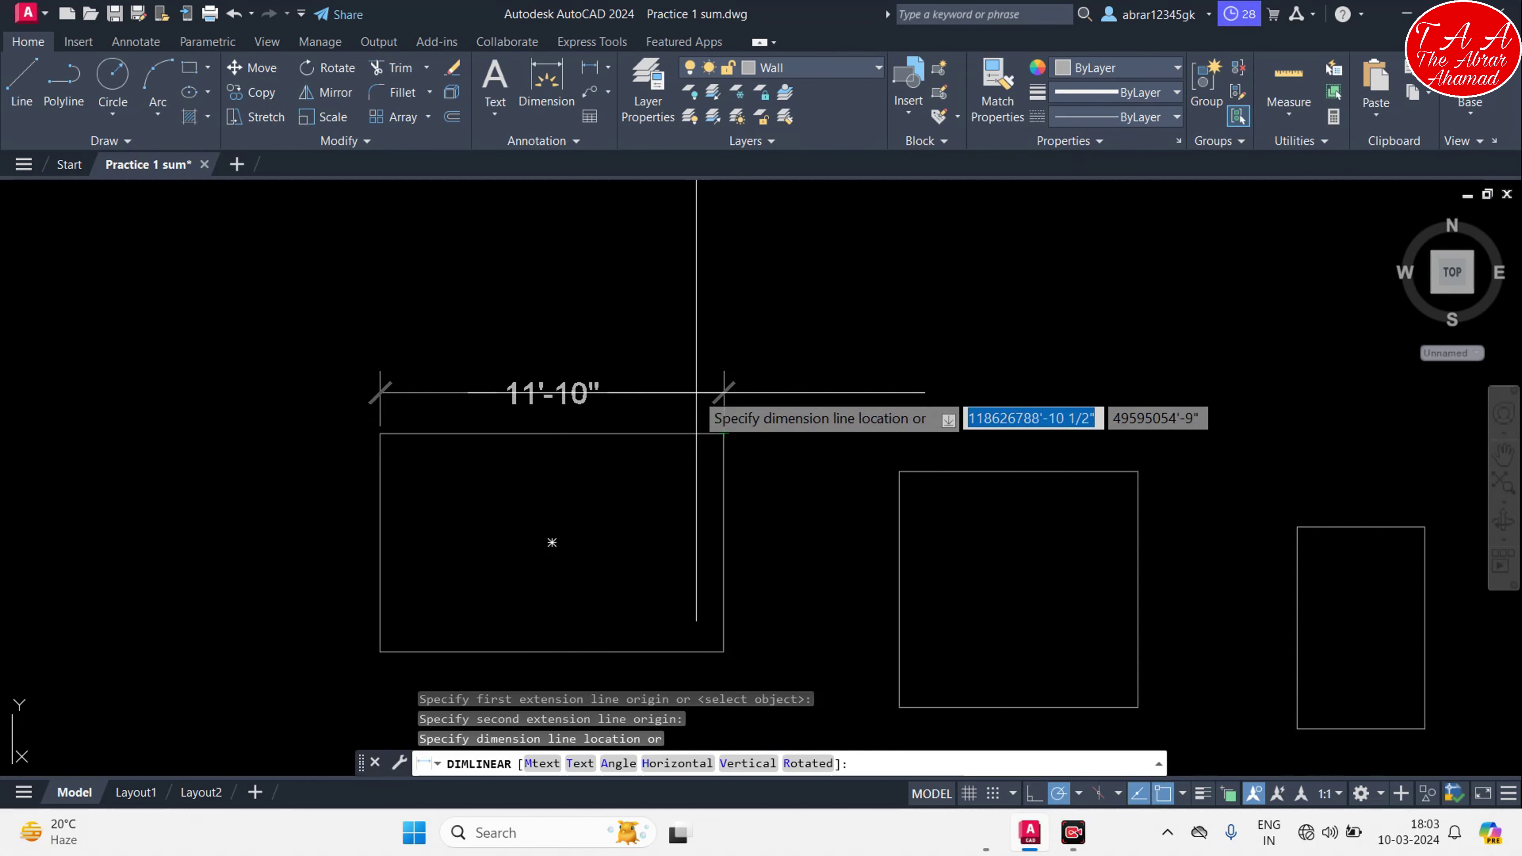
pyautogui.click(704, 419)
pyautogui.moveTo(815, 418); pyautogui.dragTo(822, 397, button='middle')
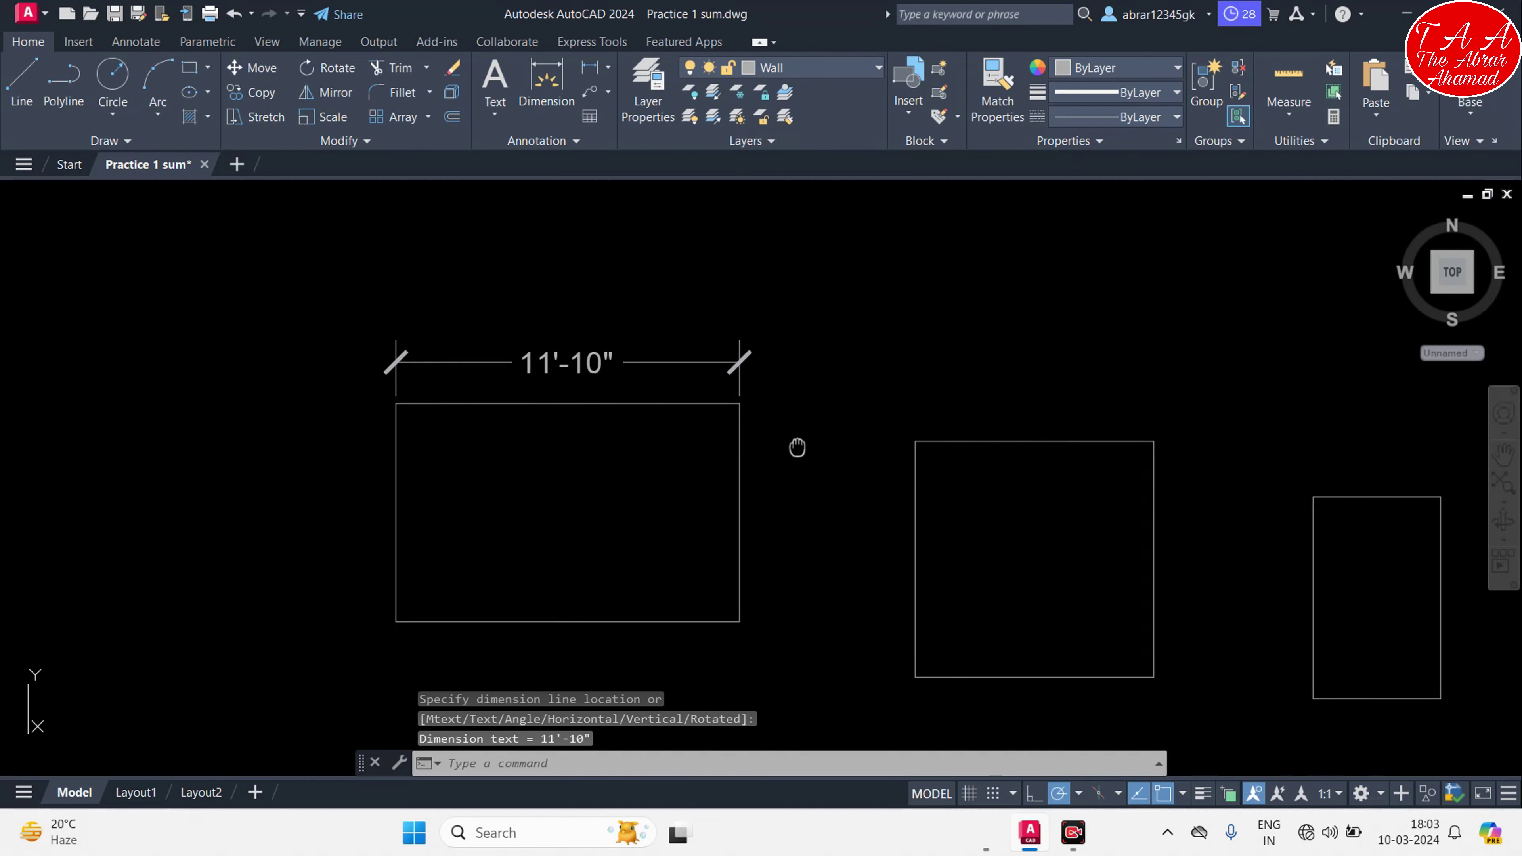
pyautogui.press('Escape')
pyautogui.press('Escape')
pyautogui.moveTo(802, 313)
pyautogui.mouseDown(button='middle')
pyautogui.moveTo(636, 475)
pyautogui.moveTo(660, 531)
pyautogui.mouseUp(button='middle')
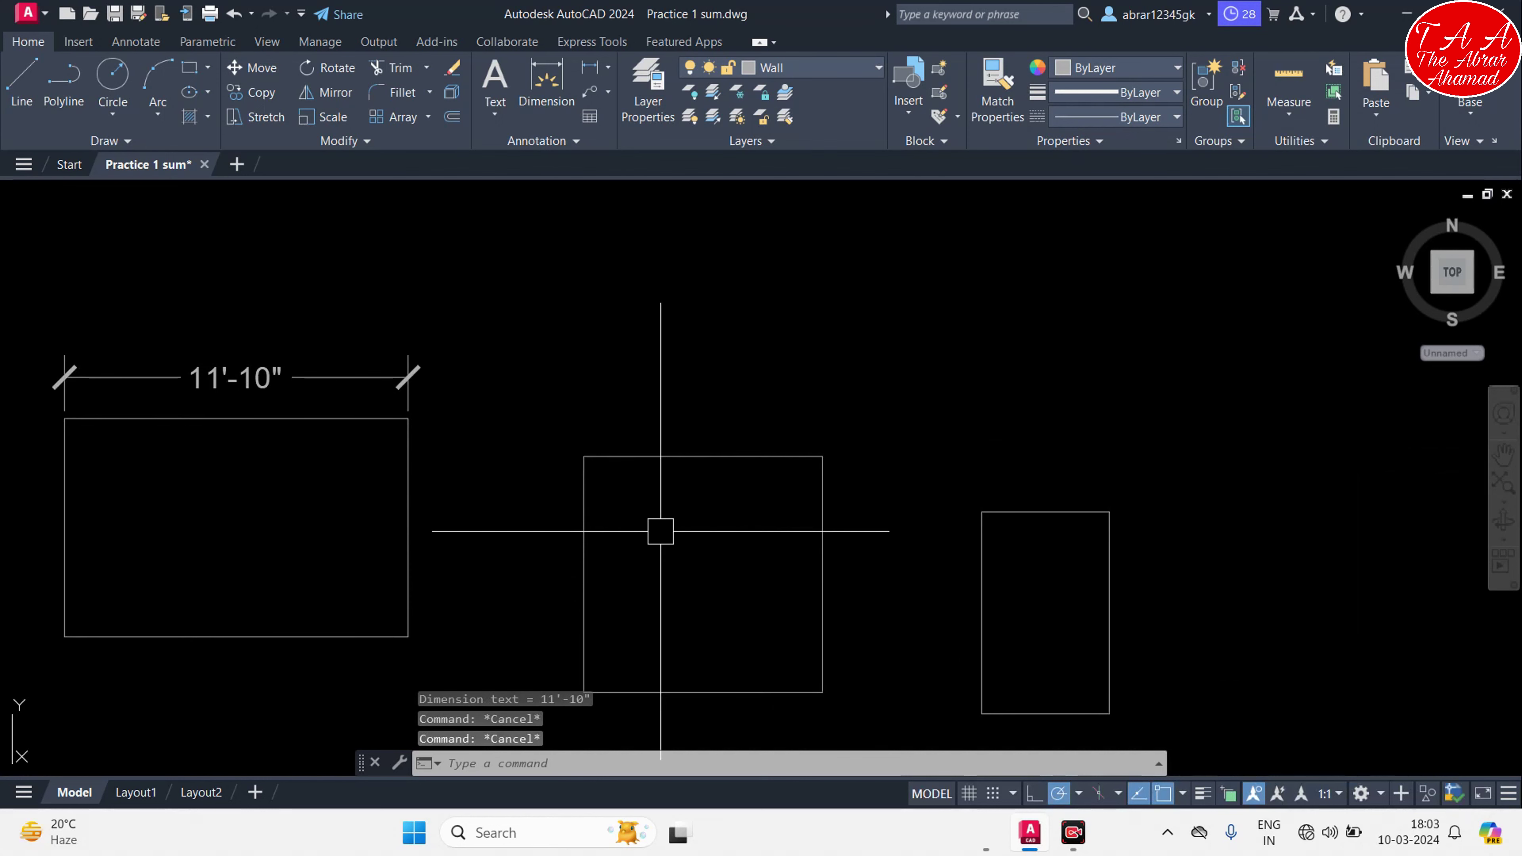
# Measure the middle rectangle's width between its top corners as 8'-2 1/2"
pyautogui.write('Di')
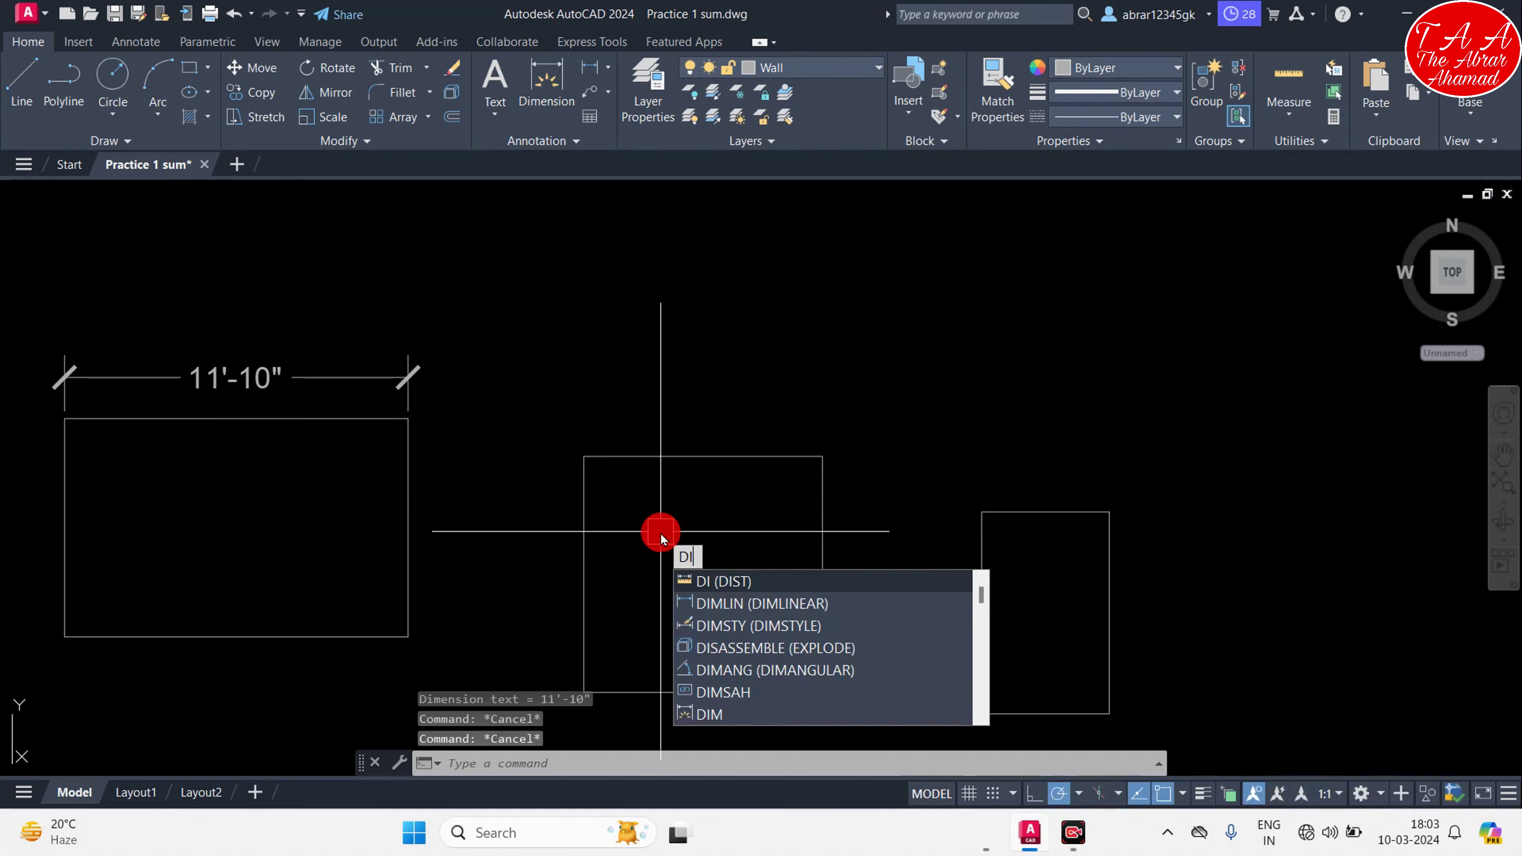
pyautogui.press('Return')
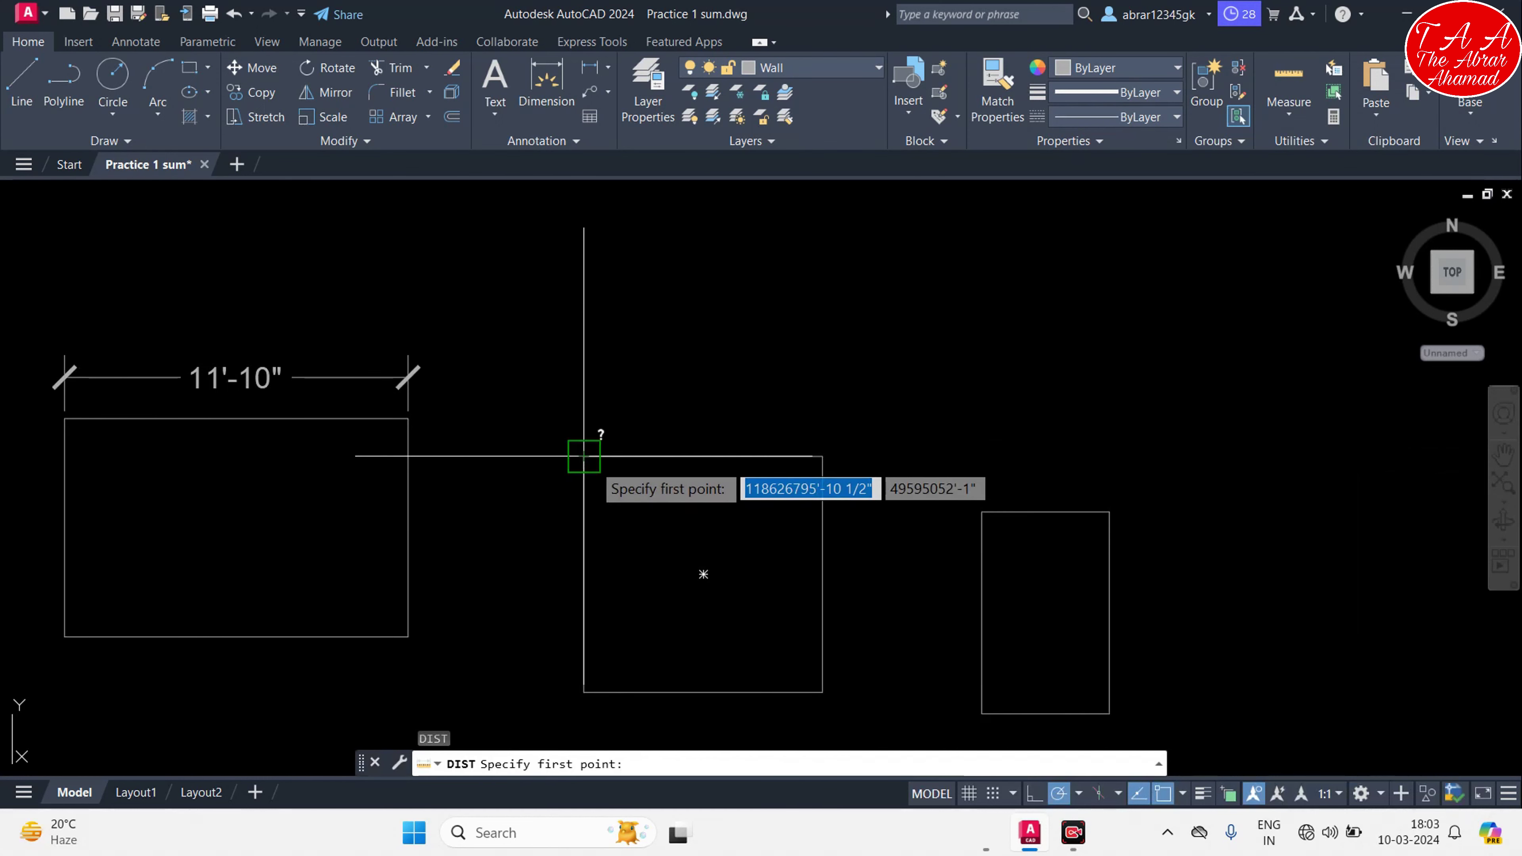
pyautogui.click(584, 457)
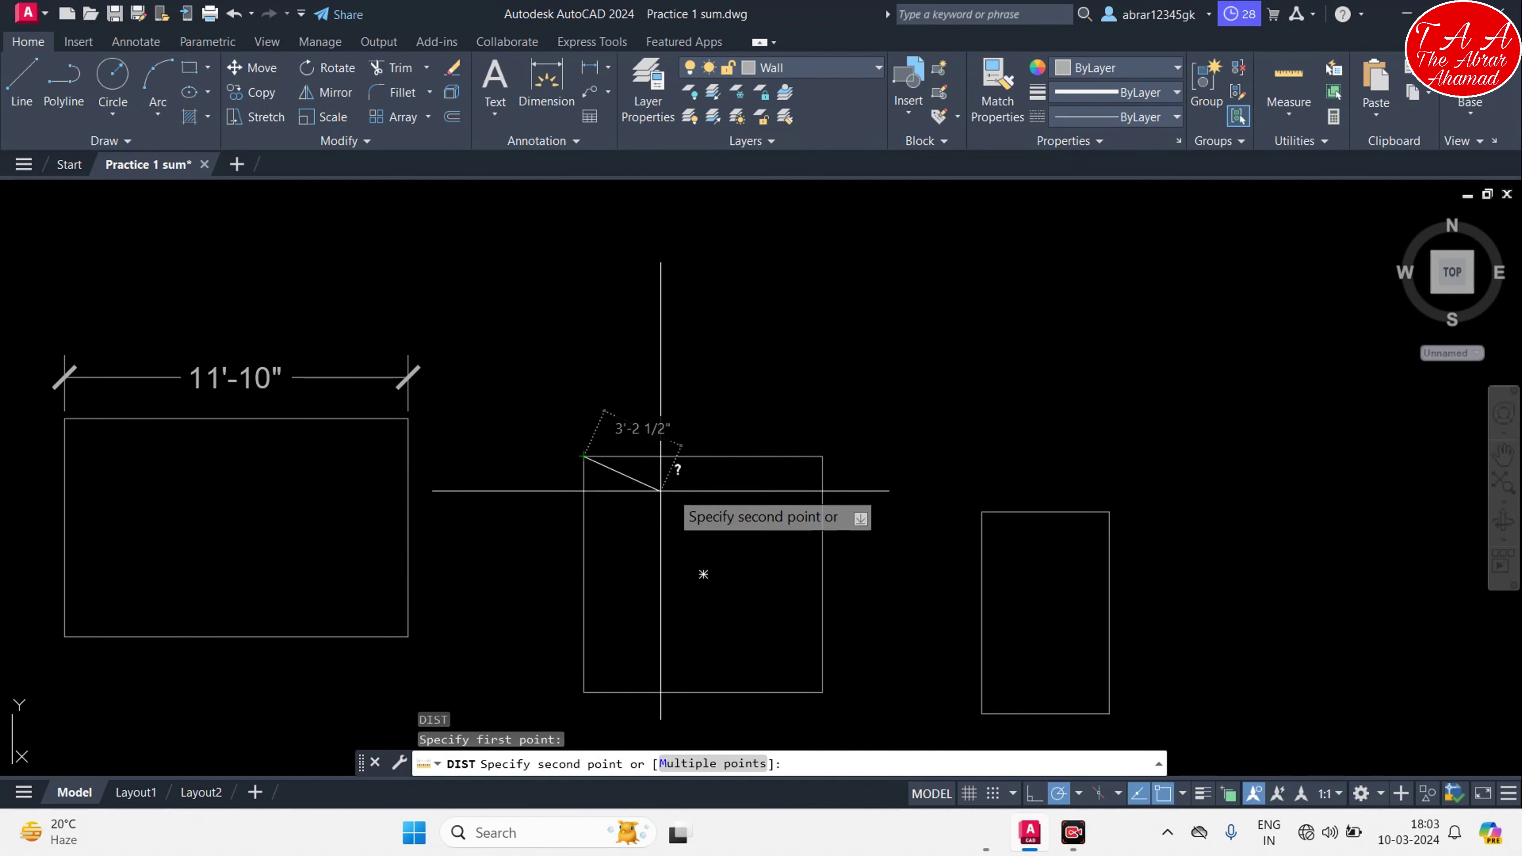
pyautogui.click(826, 459)
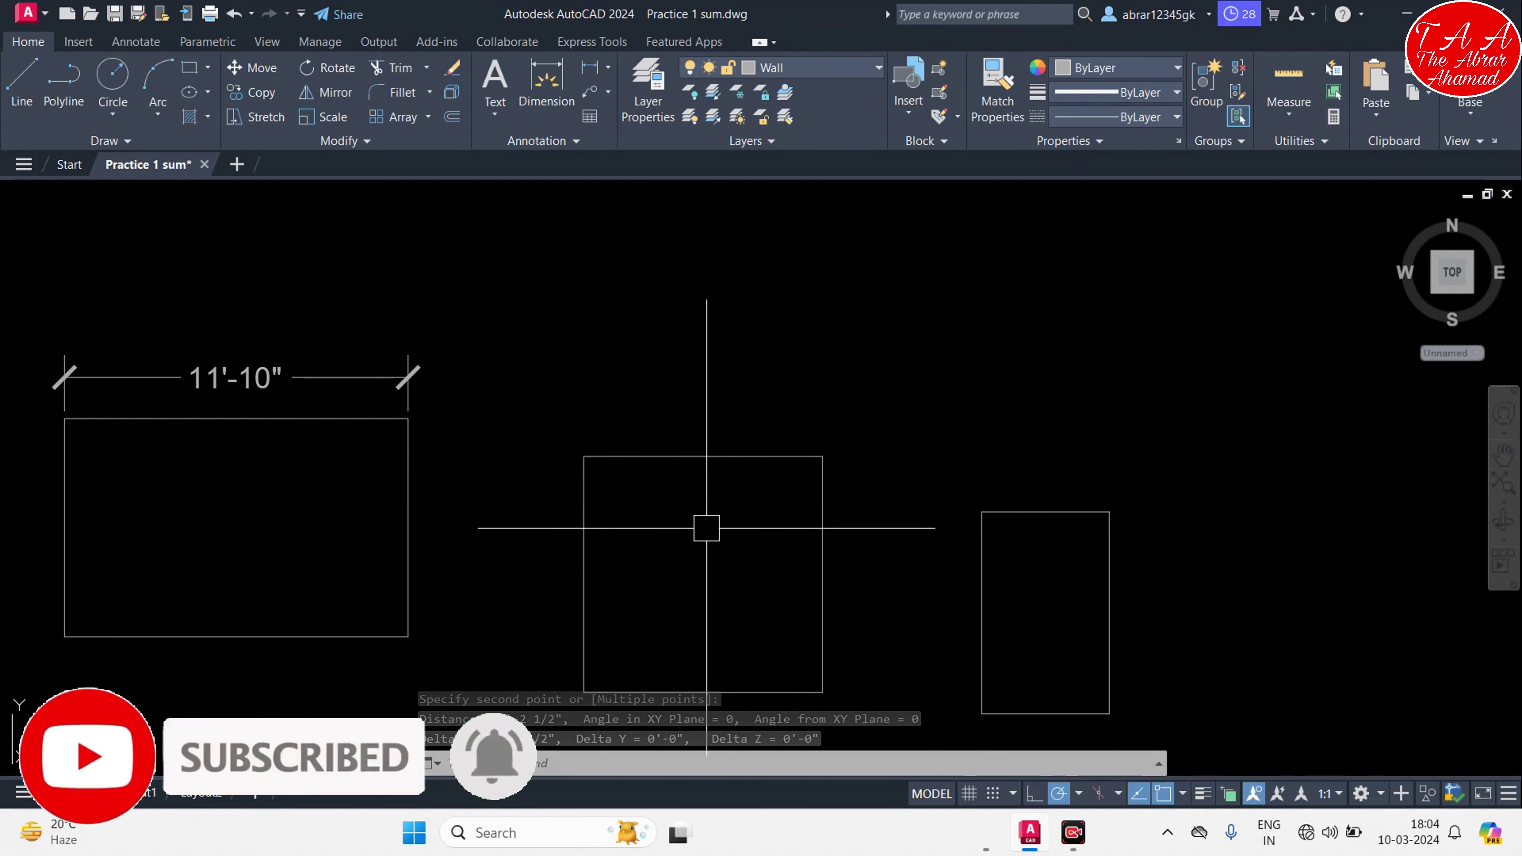
pyautogui.moveTo(706, 540); pyautogui.dragTo(677, 498, button='middle')
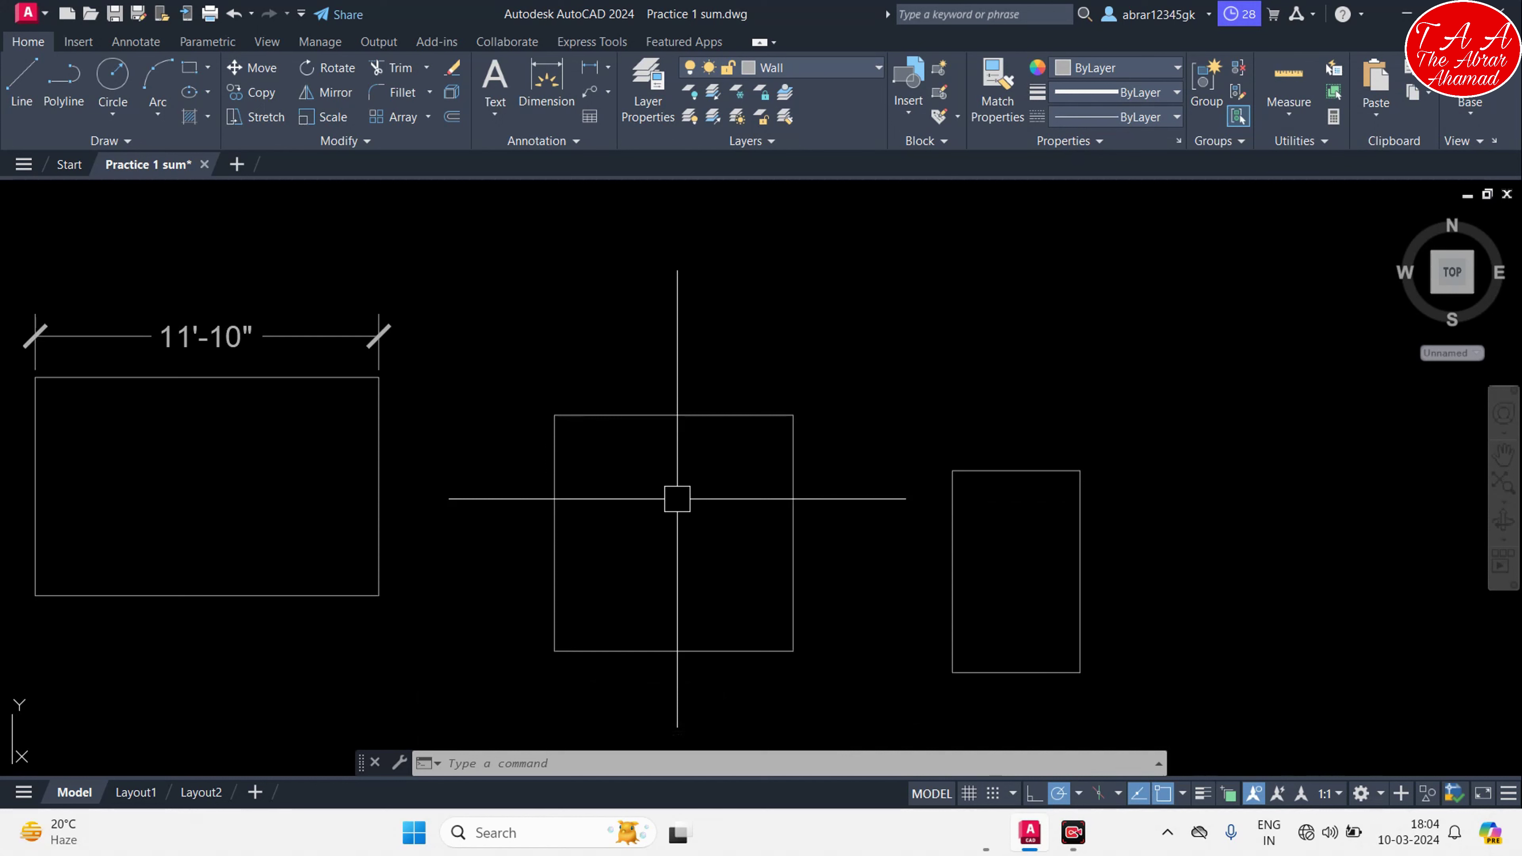
pyautogui.press('Escape')
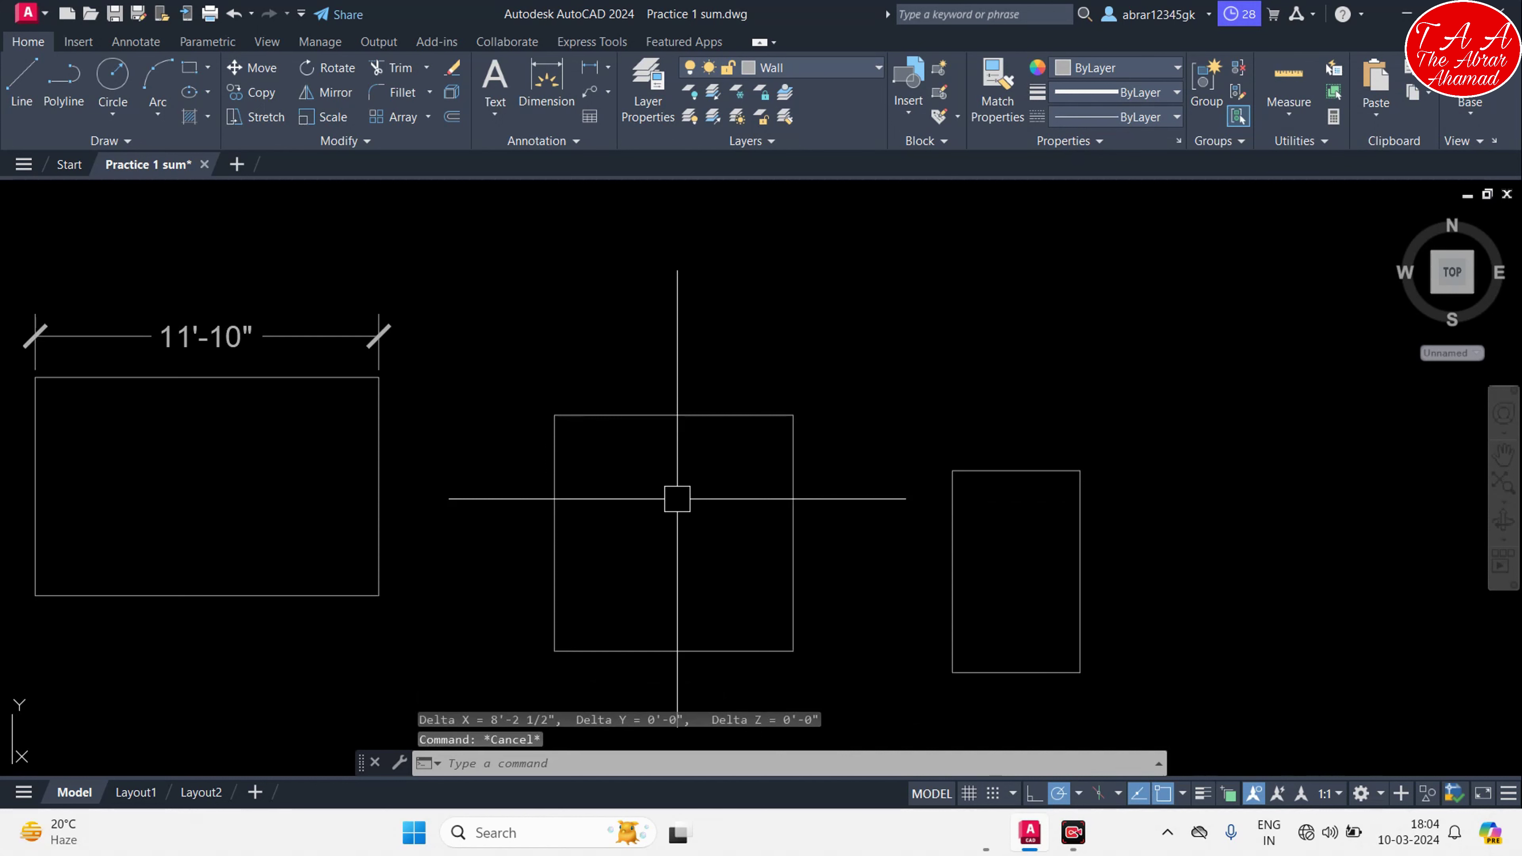
pyautogui.press('Escape')
pyautogui.write('dli')
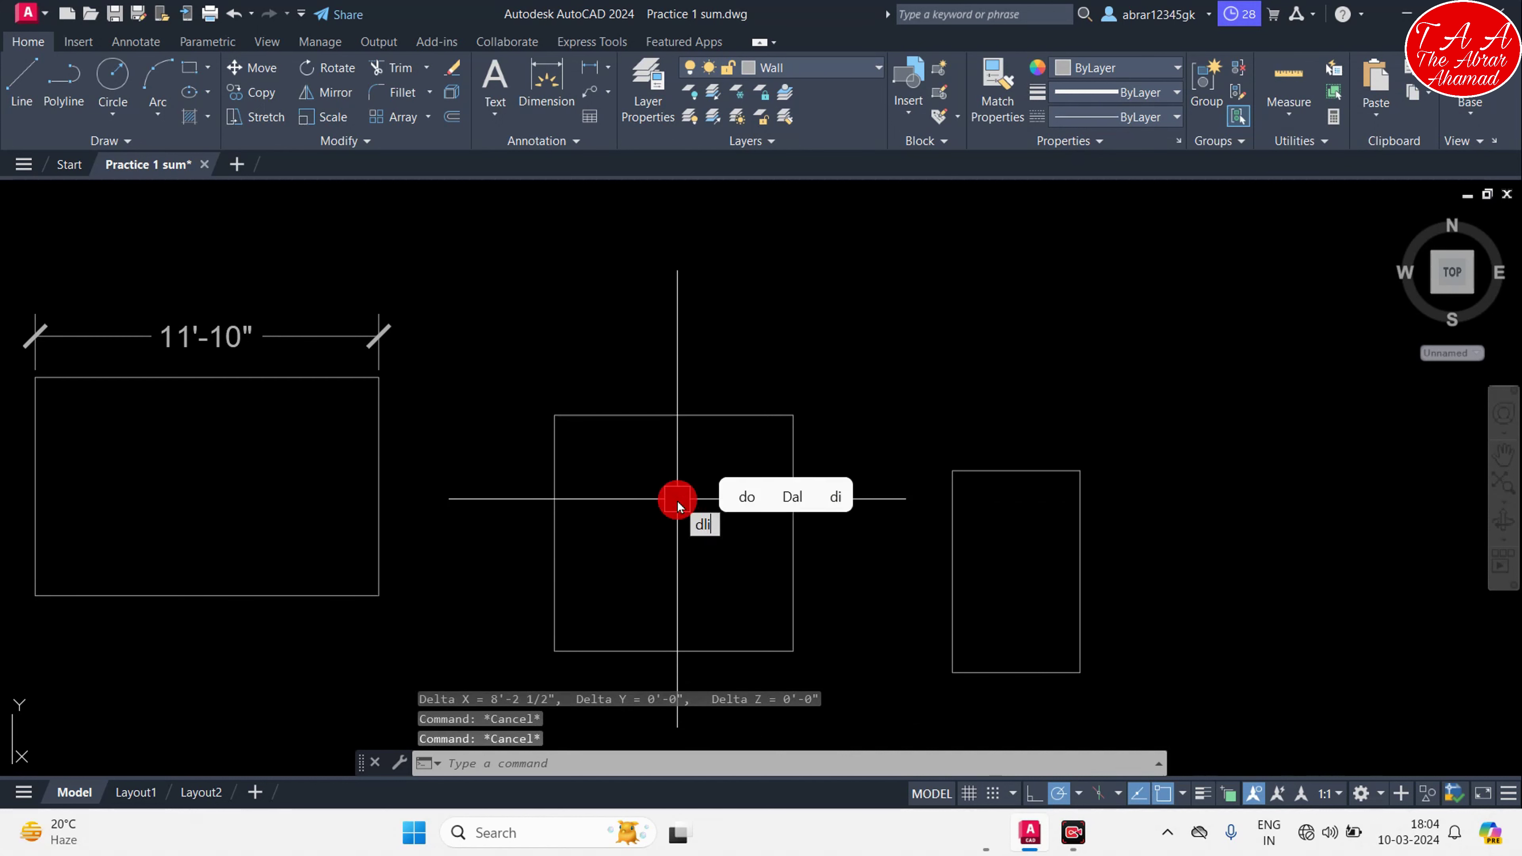
pyautogui.press('Return')
# Place an 8'-2½" linear dimension above the middle rectangle
pyautogui.click(554, 415)
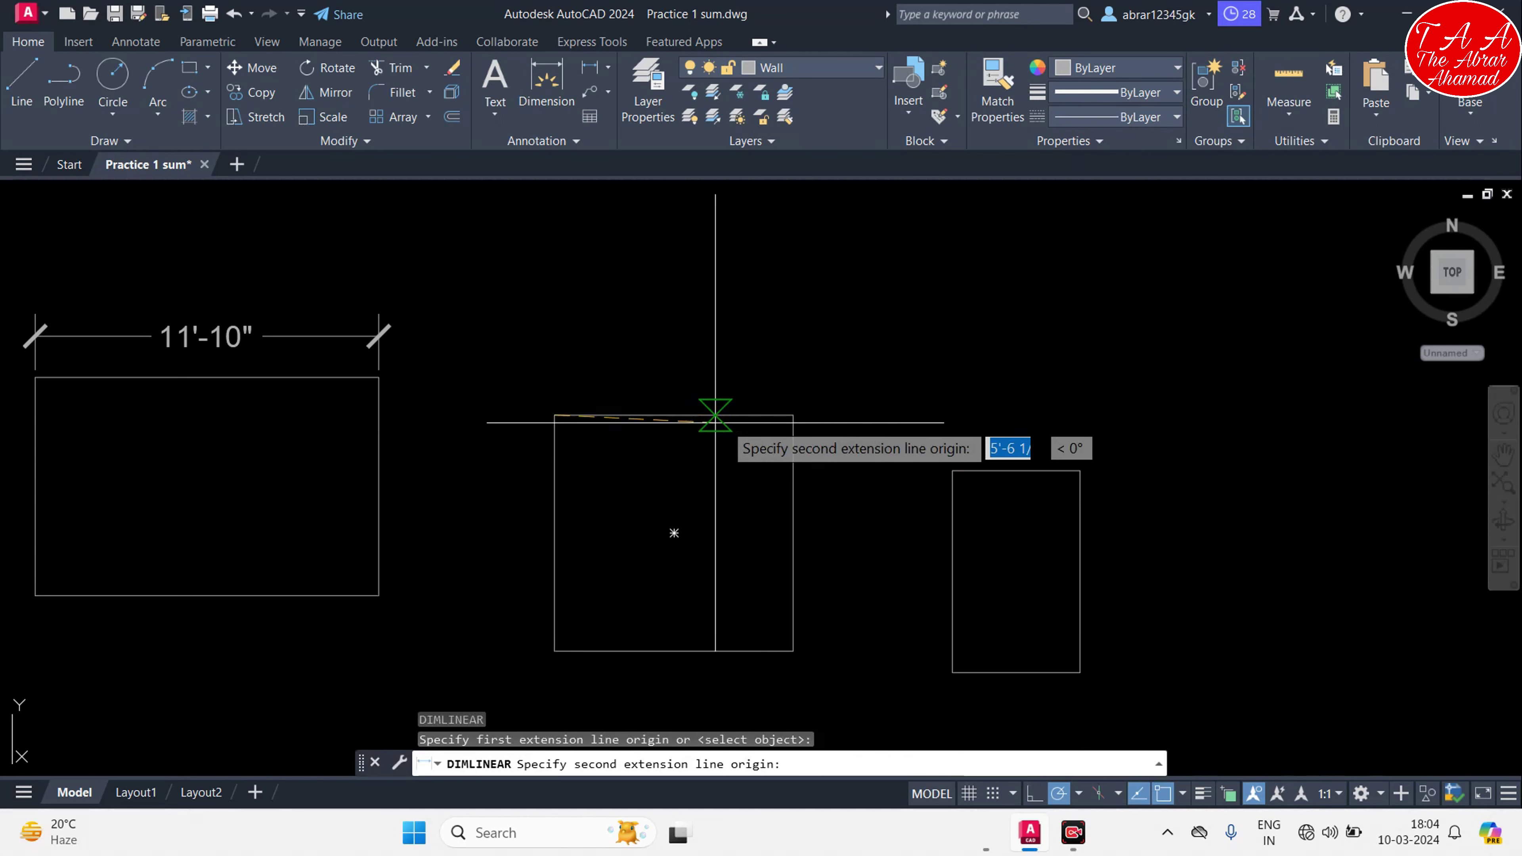
pyautogui.click(793, 415)
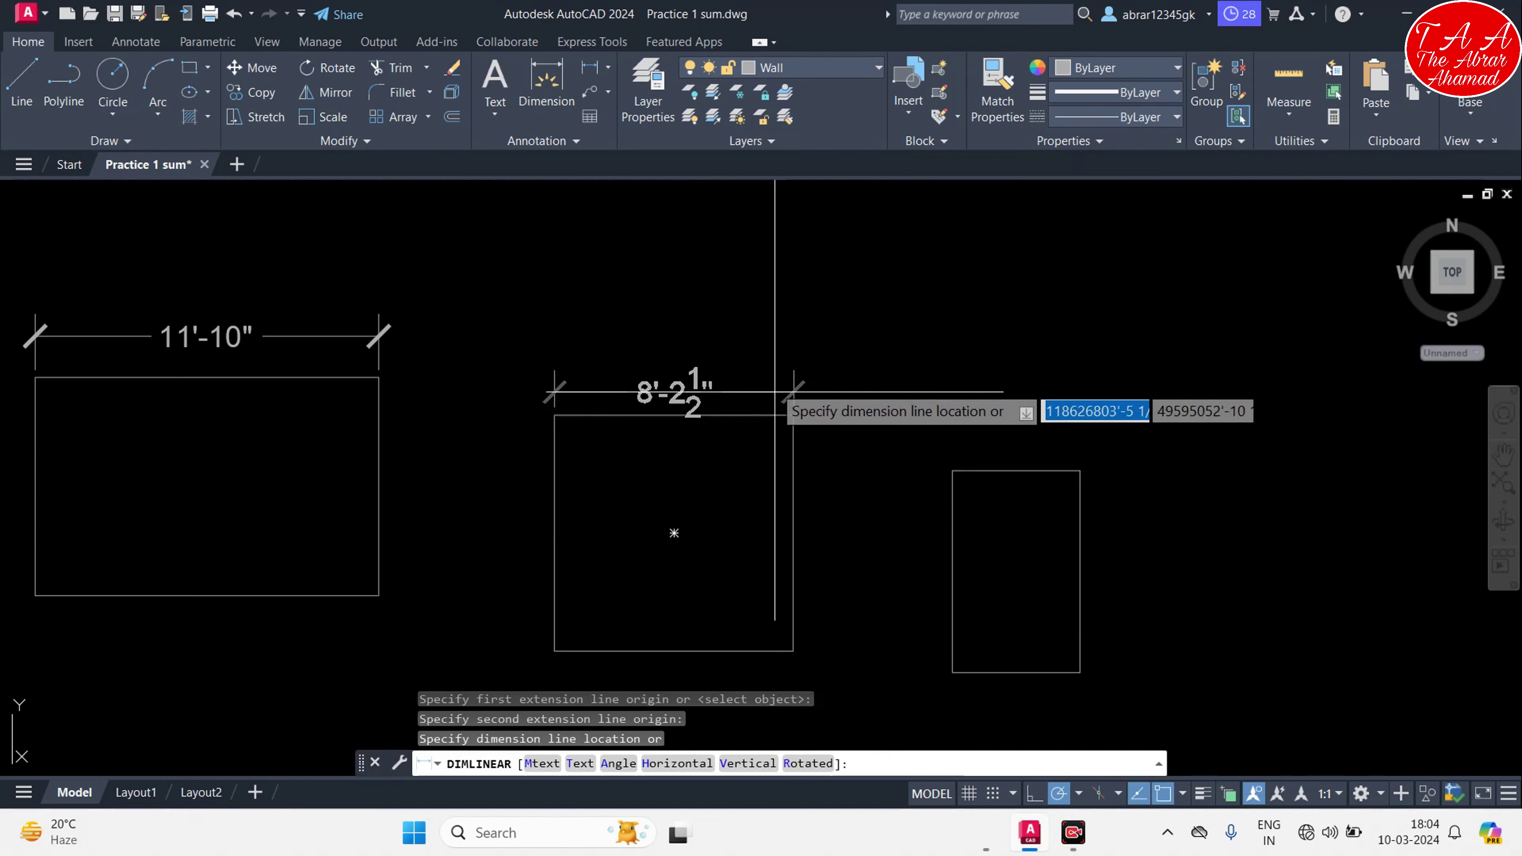
pyautogui.click(769, 370)
pyautogui.moveTo(822, 476); pyautogui.dragTo(959, 407, button='middle')
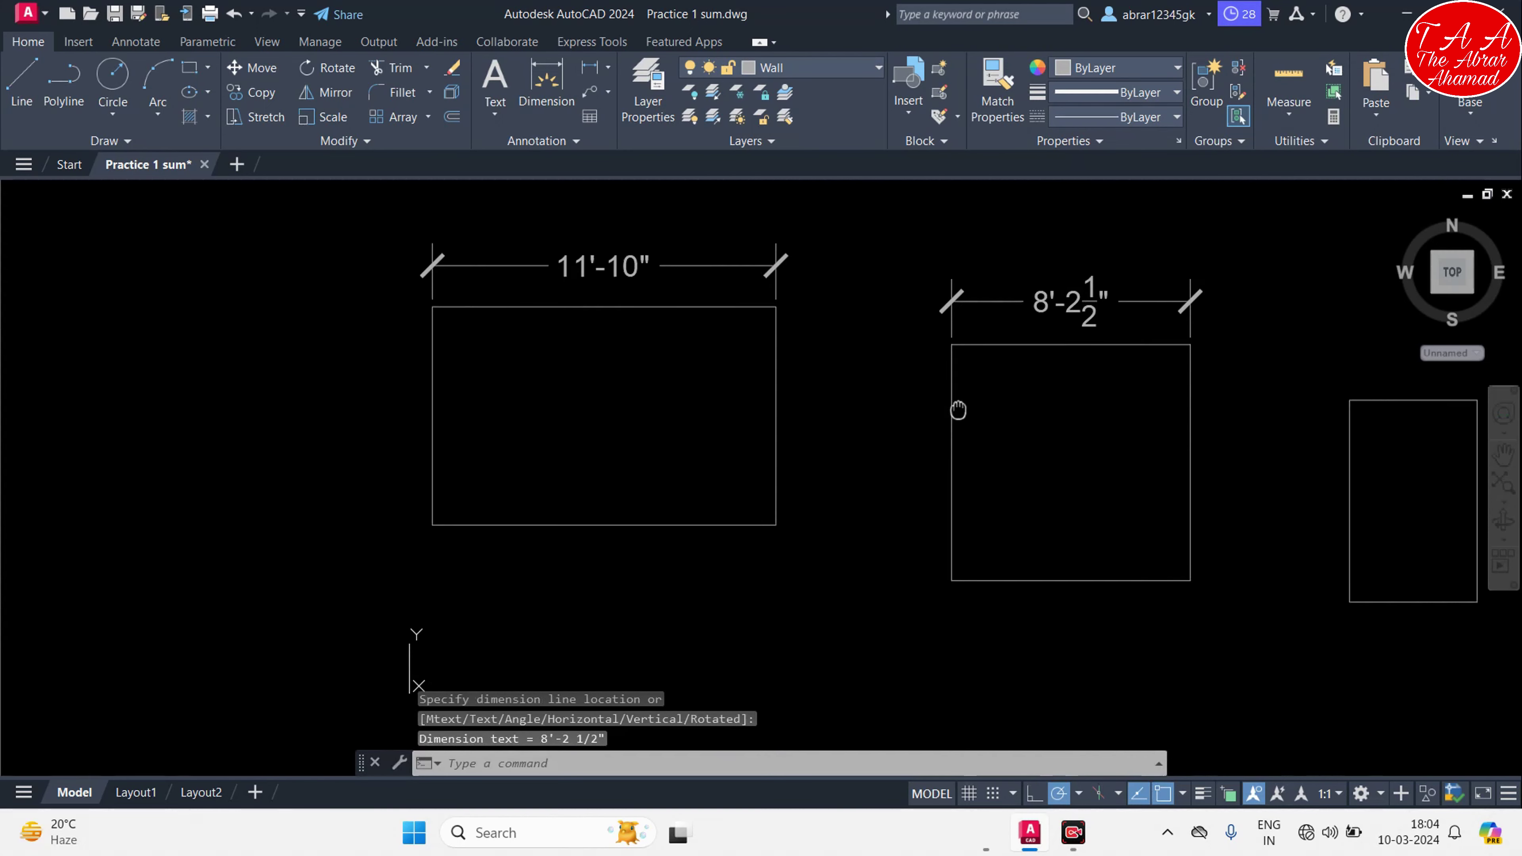
pyautogui.press('Escape')
pyautogui.press('Escape')
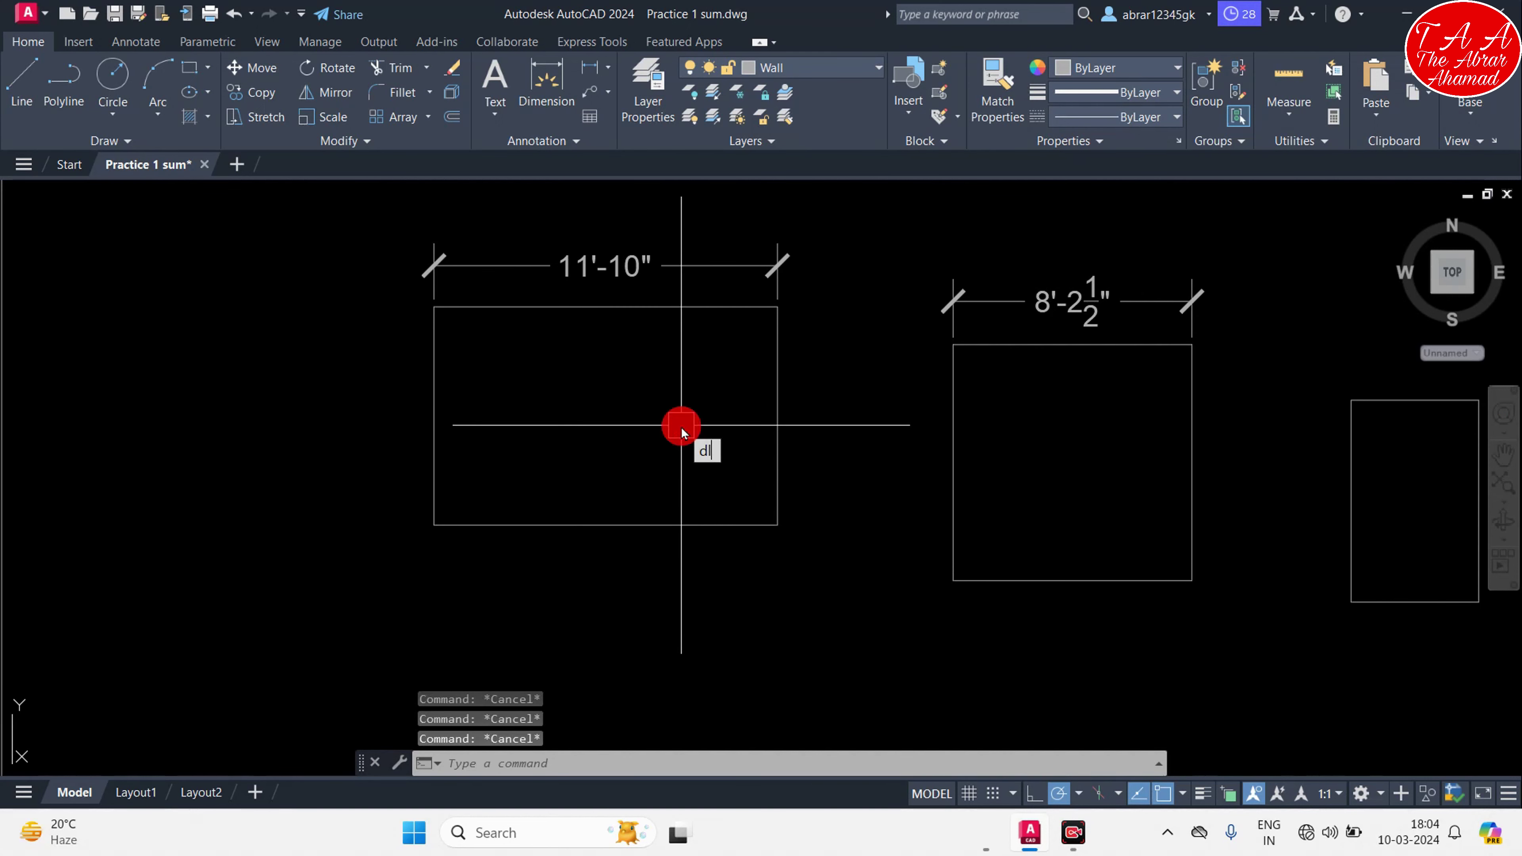
# Dimension the left rectangle's bottom edge as 11'-10"
pyautogui.press('Return')
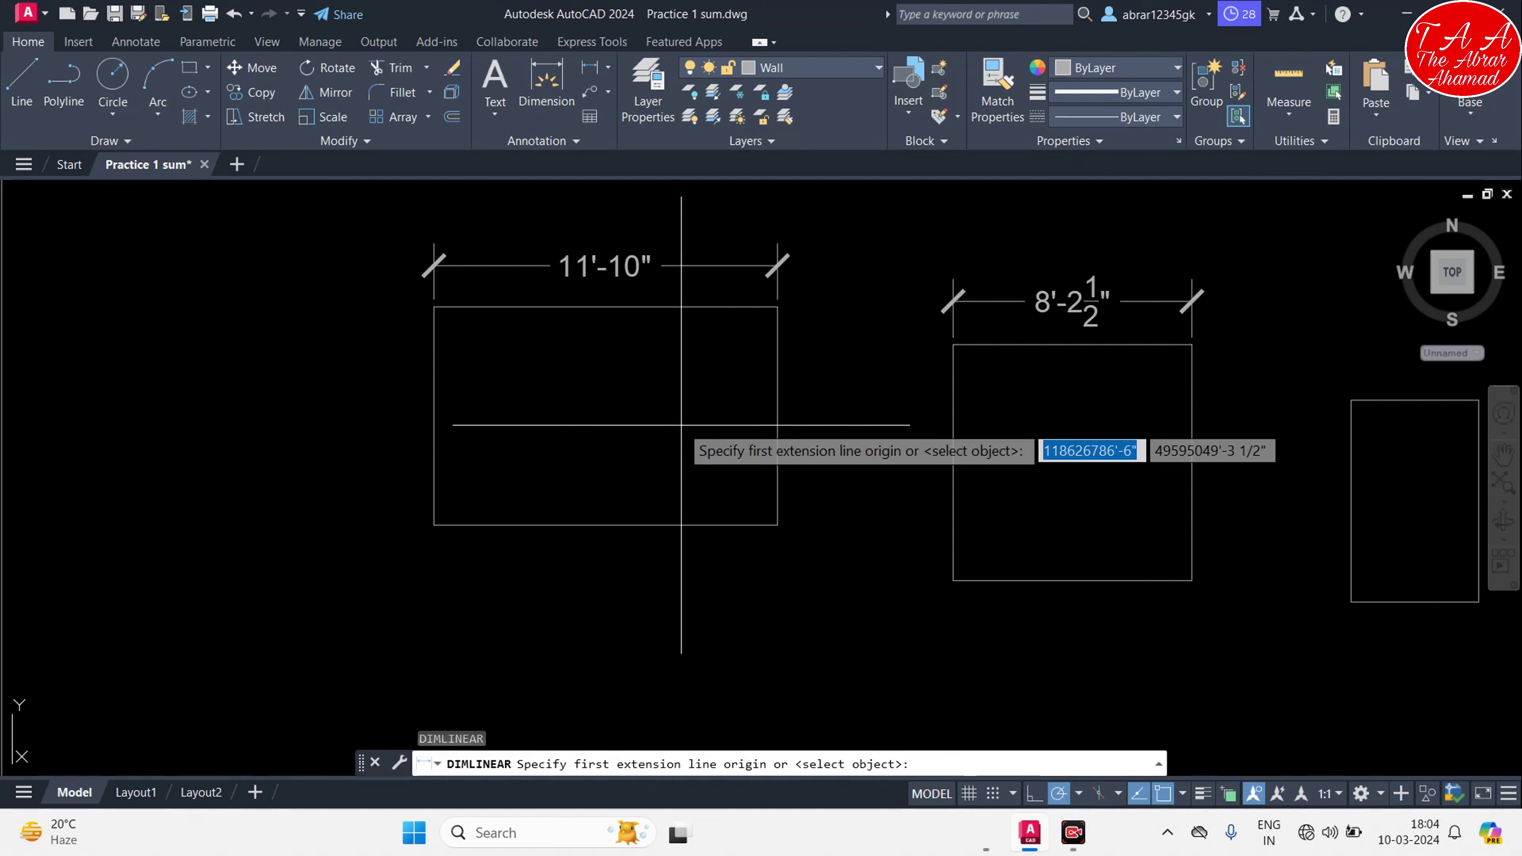
pyautogui.press('Return')
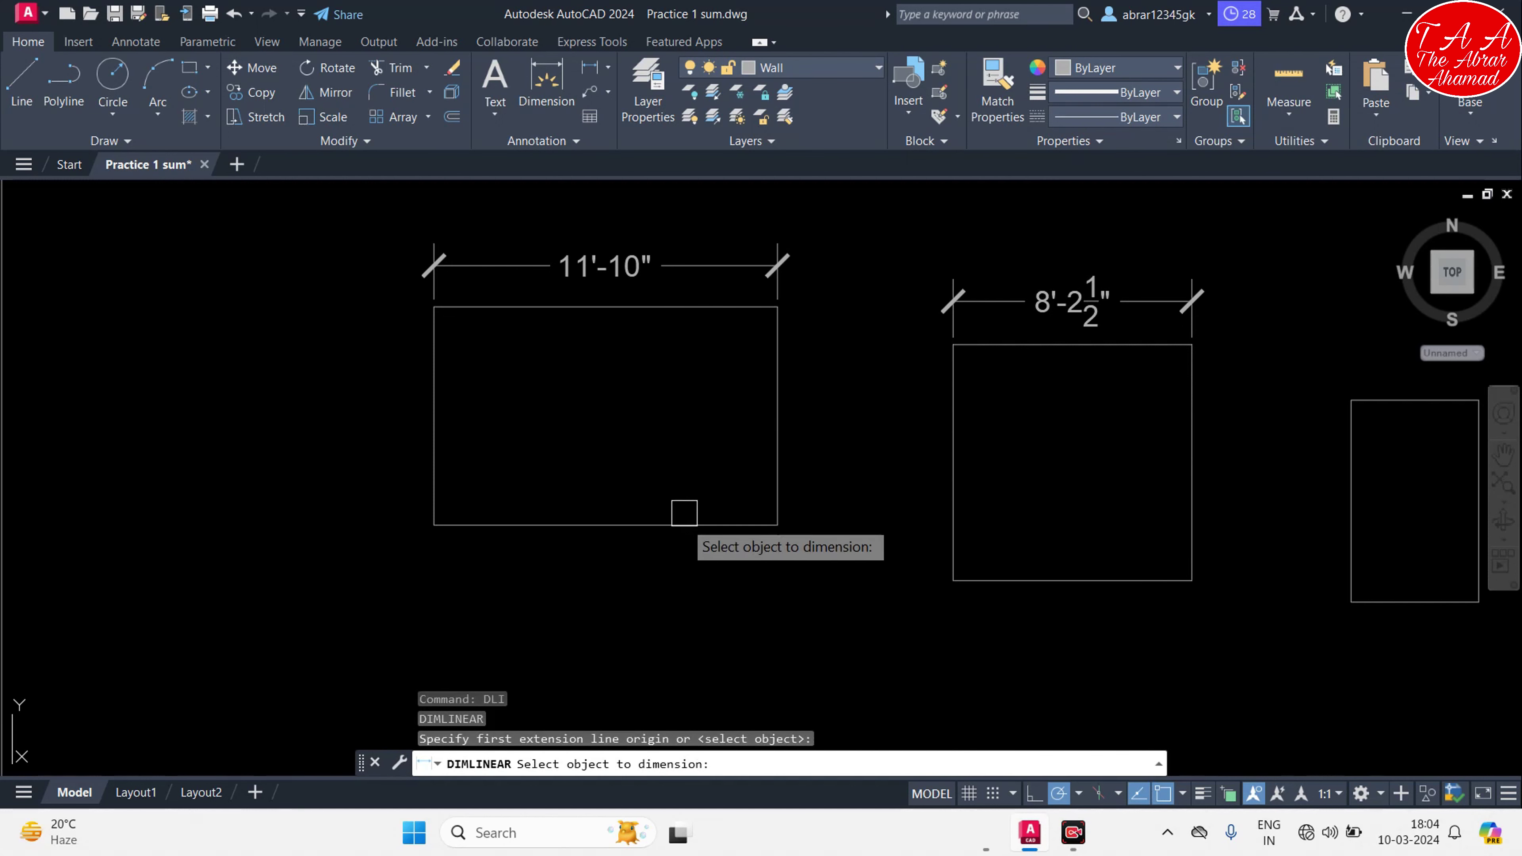
pyautogui.click(683, 525)
pyautogui.click(689, 584)
pyautogui.press('Escape')
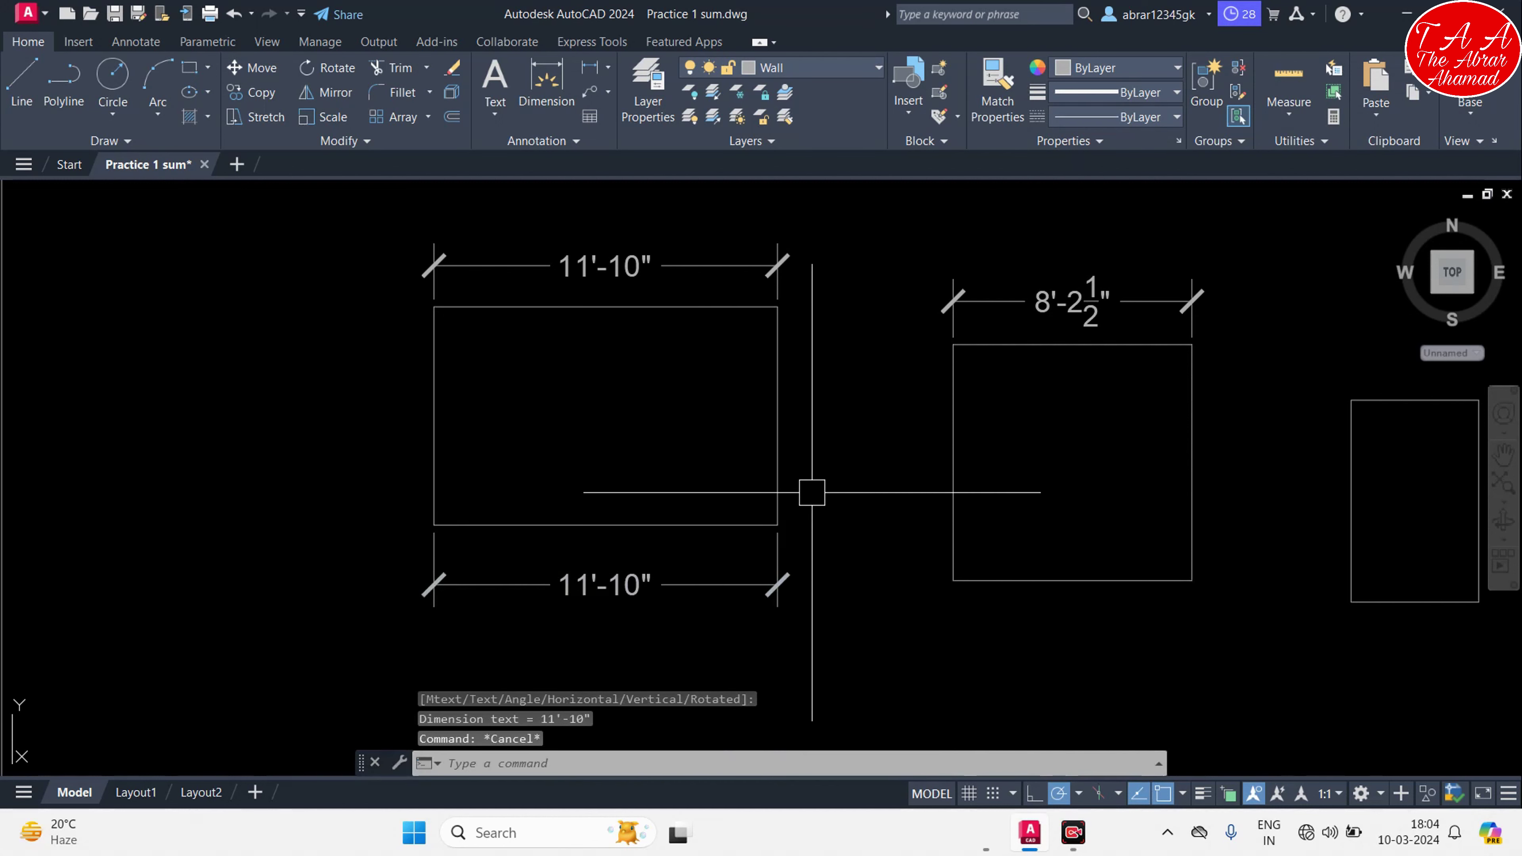
# Add 7'-6" dimensions on both sides of the left rectangle, then select its dimensions
pyautogui.write('dli')
pyautogui.press('Return')
pyautogui.press('Return')
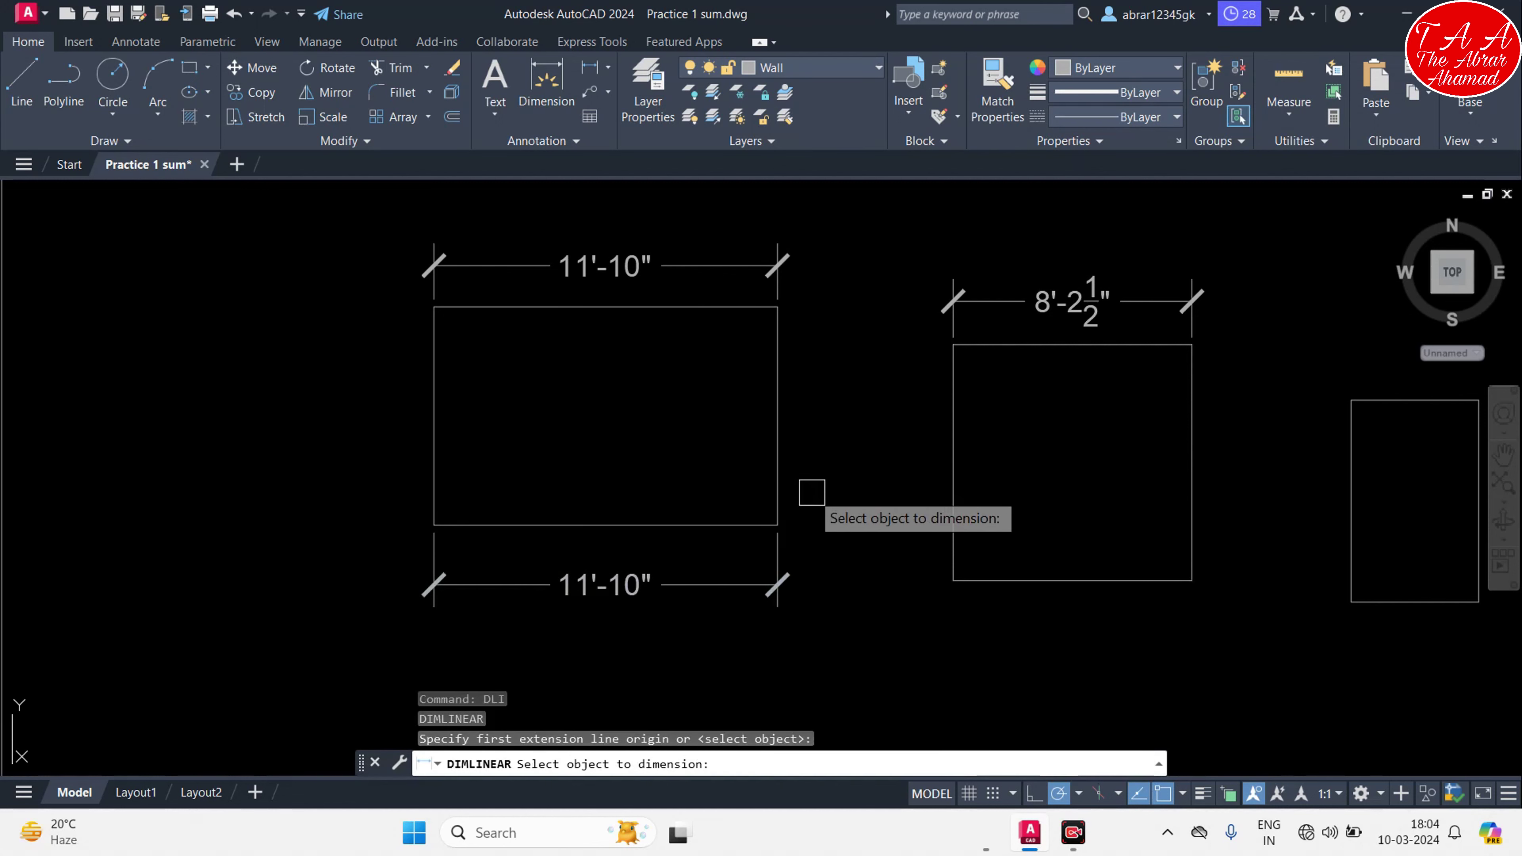
pyautogui.click(774, 406)
pyautogui.click(827, 414)
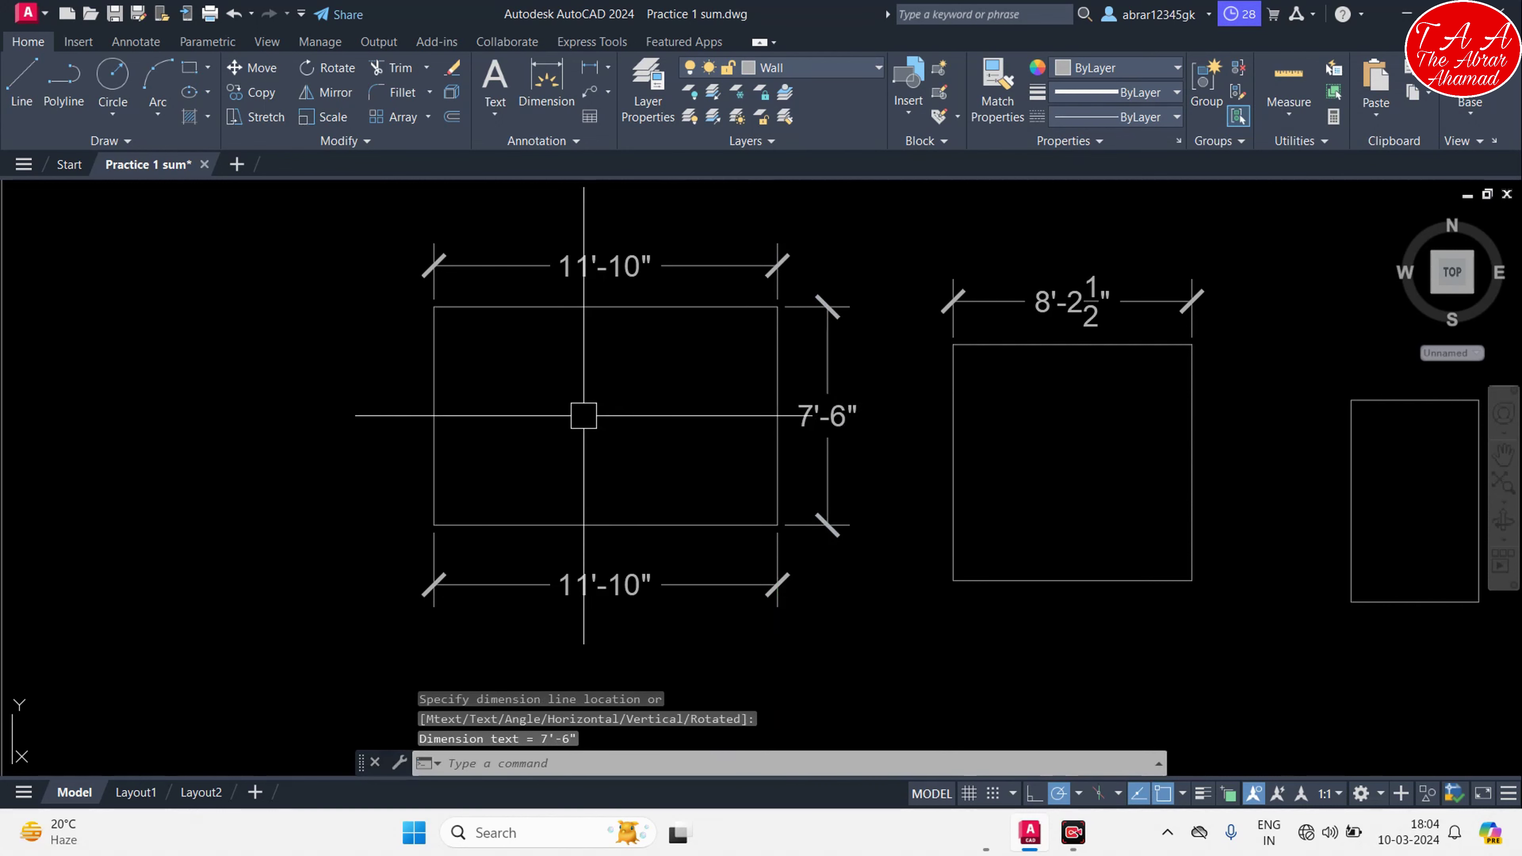
pyautogui.press('Return')
pyautogui.press('Return')
pyautogui.click(434, 391)
pyautogui.click(378, 416)
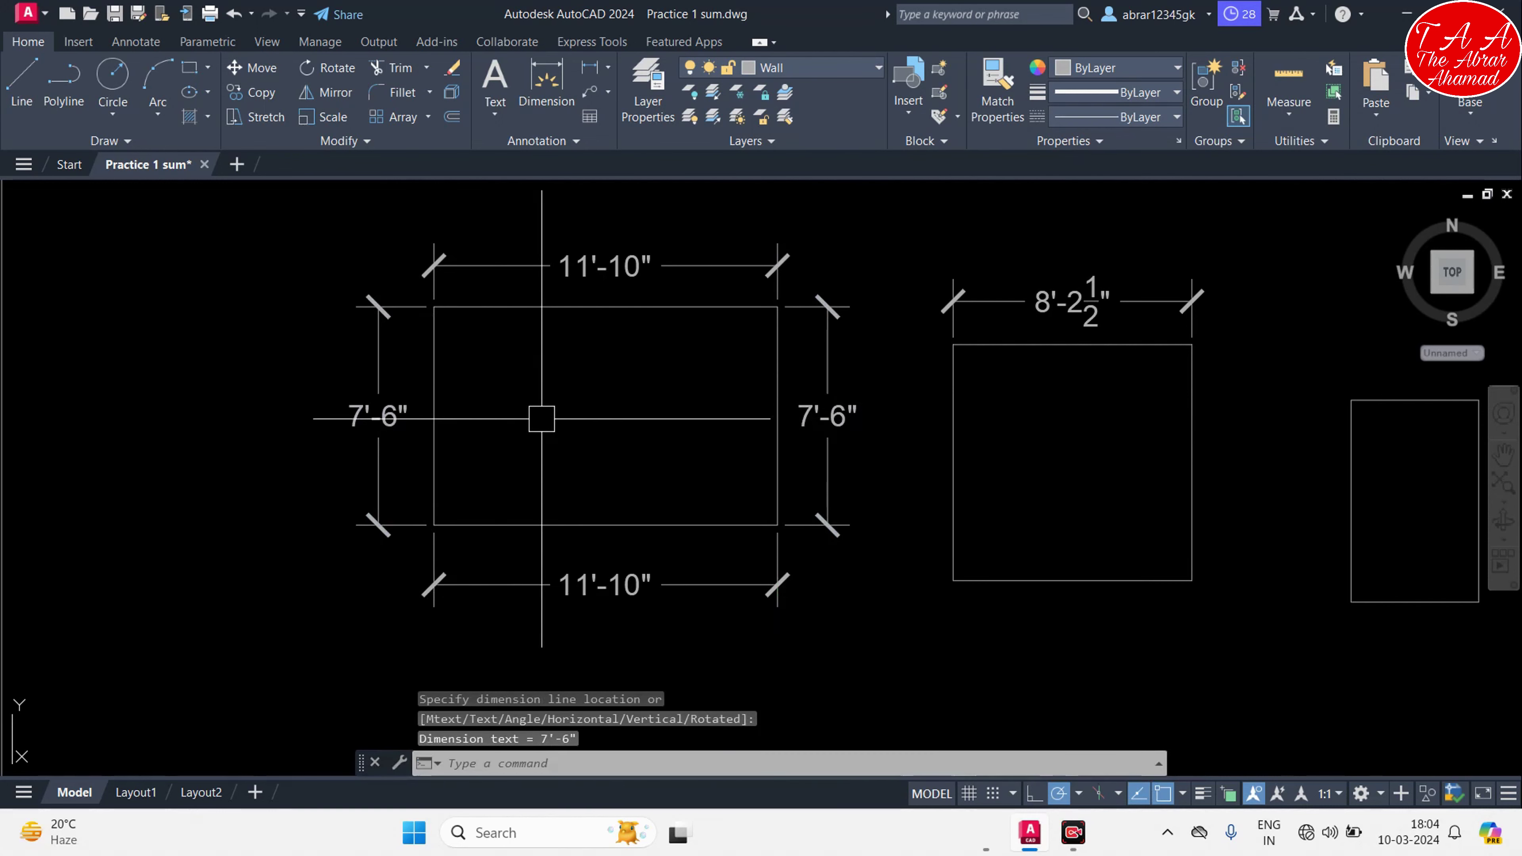
pyautogui.press('Escape')
pyautogui.click(641, 542)
pyautogui.click(364, 544)
# Erase the left rectangle's 11'-10" and 7'-6" dimensions, keeping only 8'-2½"
pyautogui.click(405, 391)
pyautogui.click(373, 299)
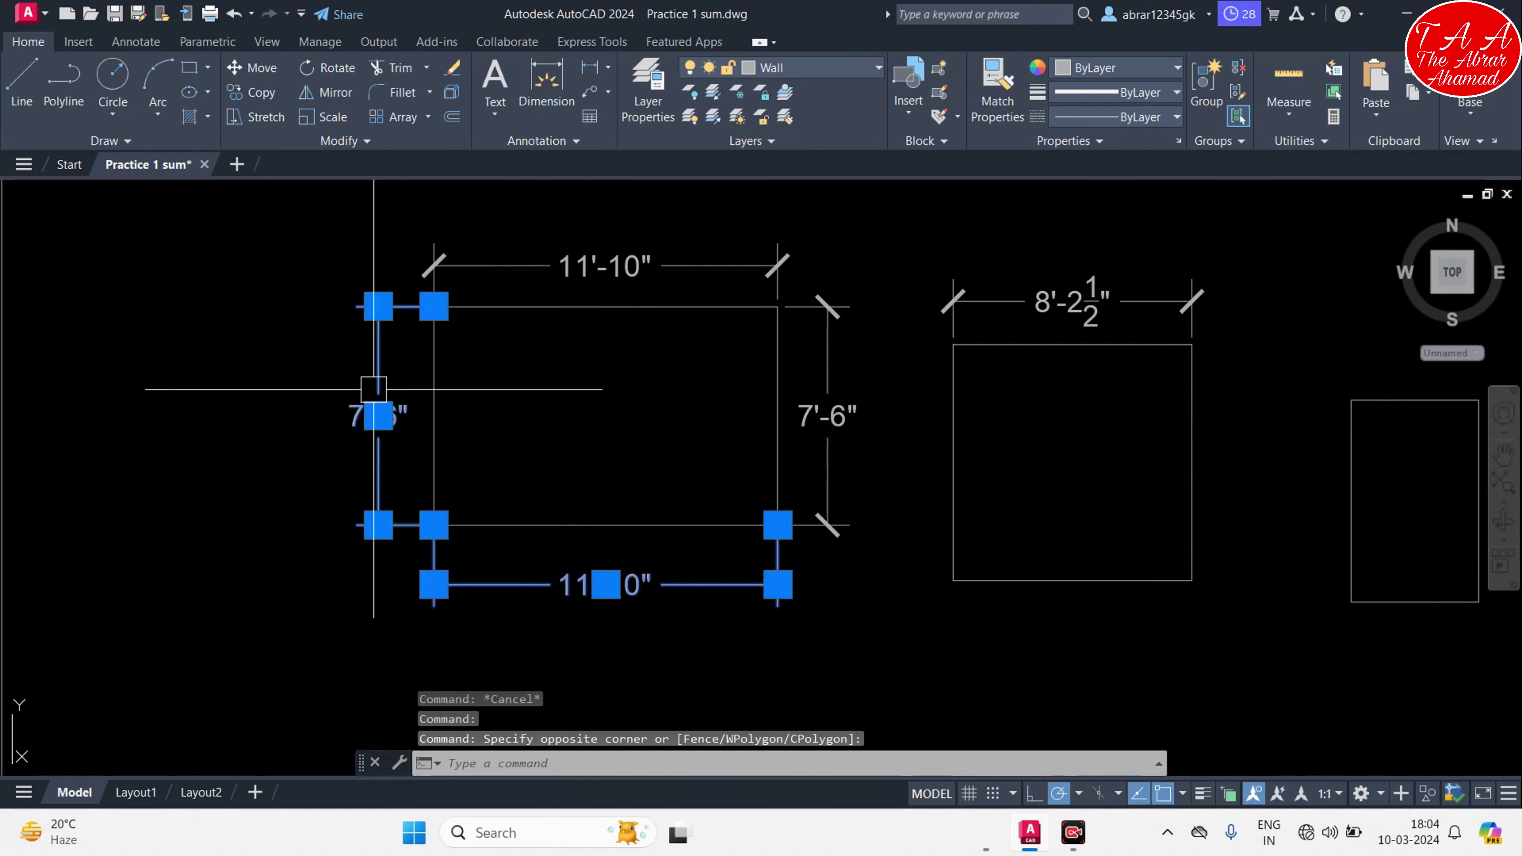
pyautogui.click(481, 277)
pyautogui.write('e')
pyautogui.press('Return')
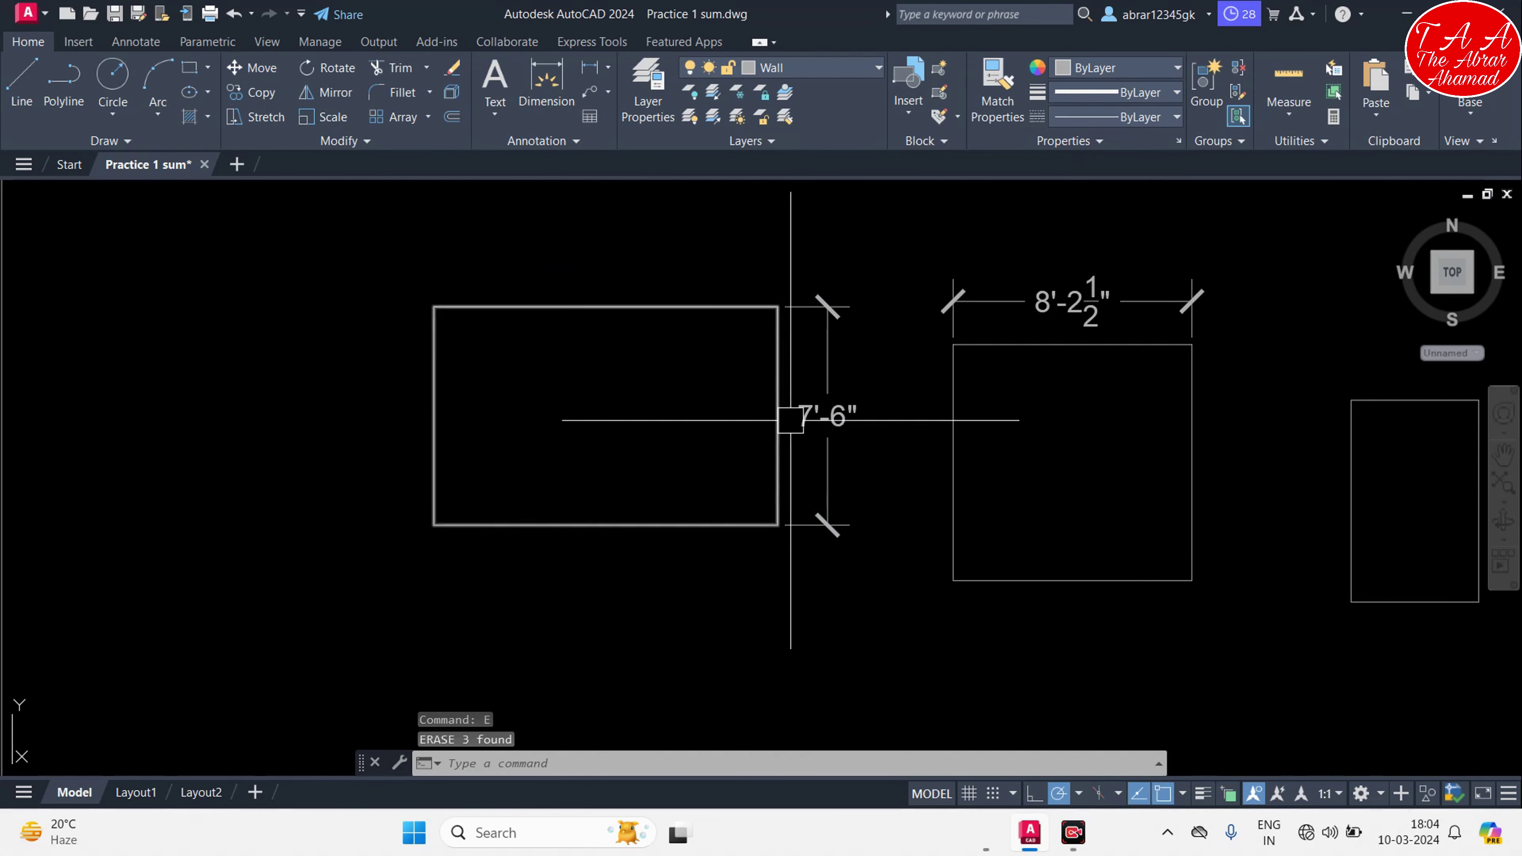
pyautogui.click(805, 416)
pyautogui.write('e')
pyautogui.press('Return')
# Pan back to the Toilet, Bedroom and Kitchen rooms, start DLI and cancel it
pyautogui.scroll(-5, 598, 503)
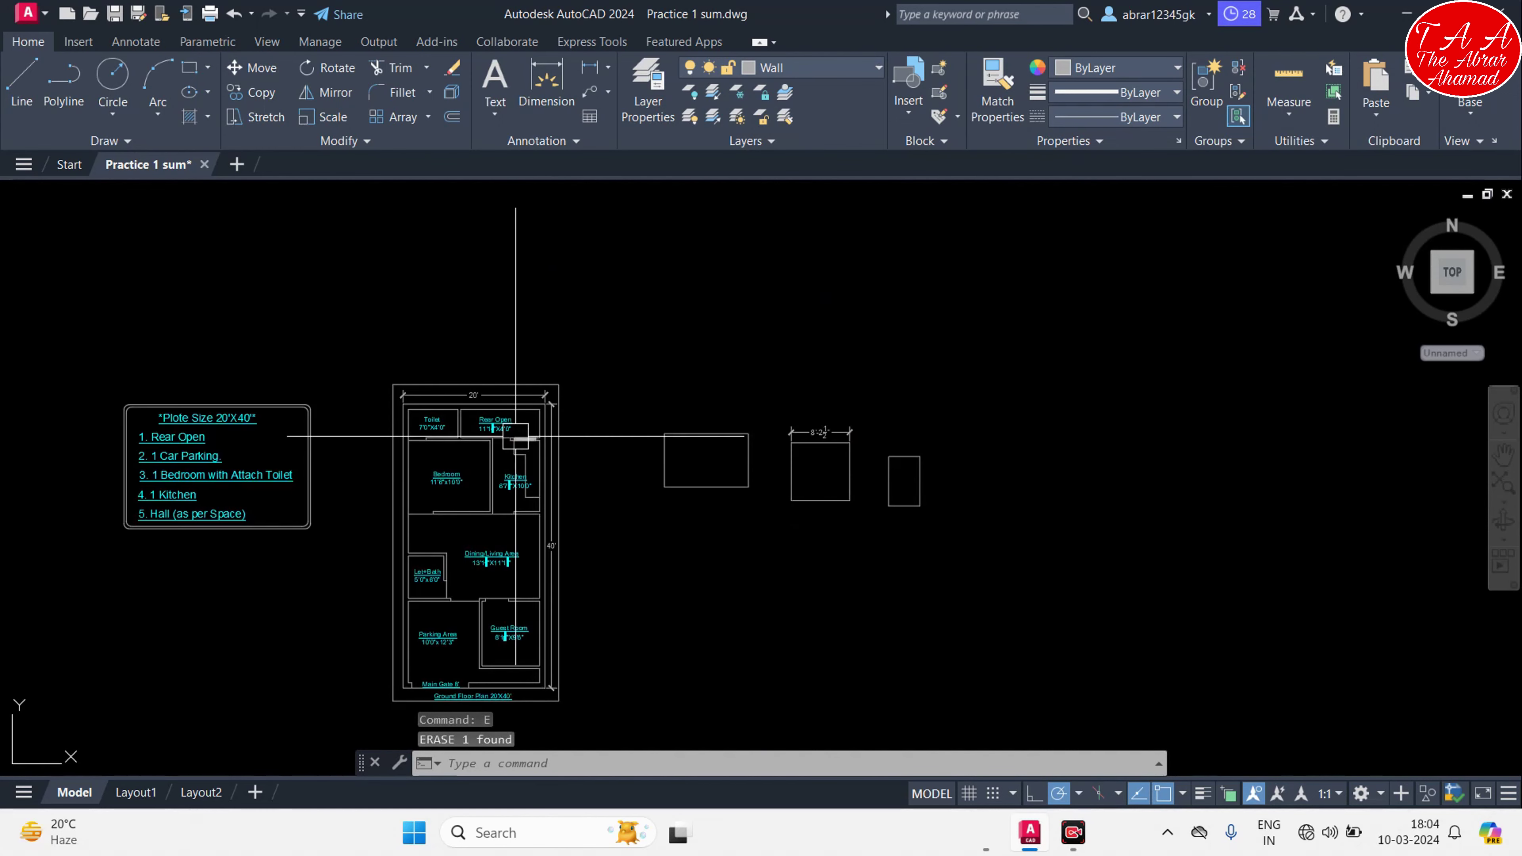
pyautogui.scroll(3, 543, 538)
pyautogui.scroll(4, 492, 534)
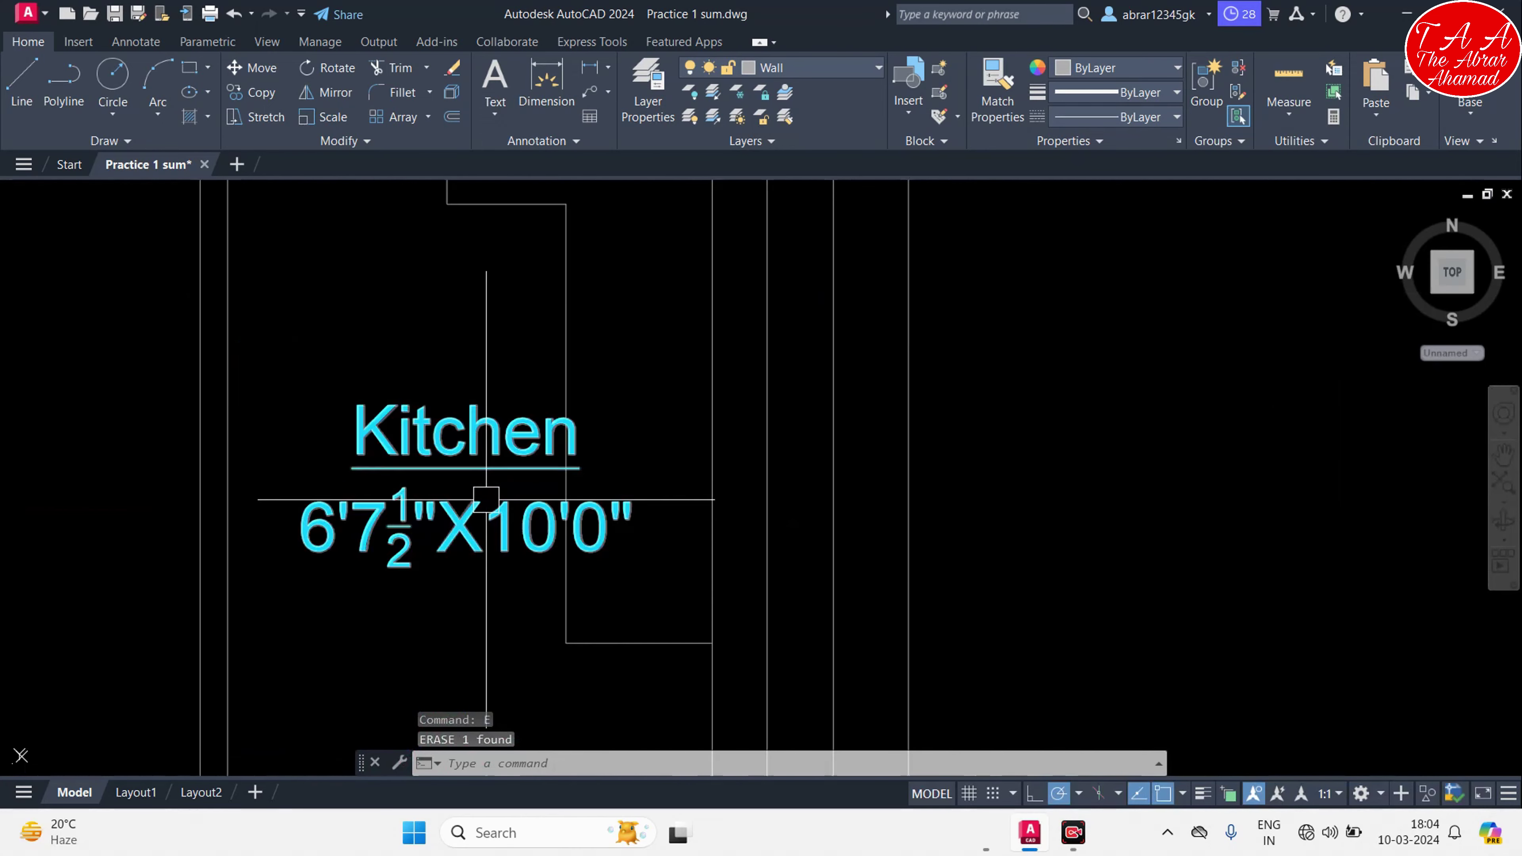
pyautogui.scroll(-2, 303, 531)
pyautogui.moveTo(677, 531); pyautogui.dragTo(462, 424, button='middle')
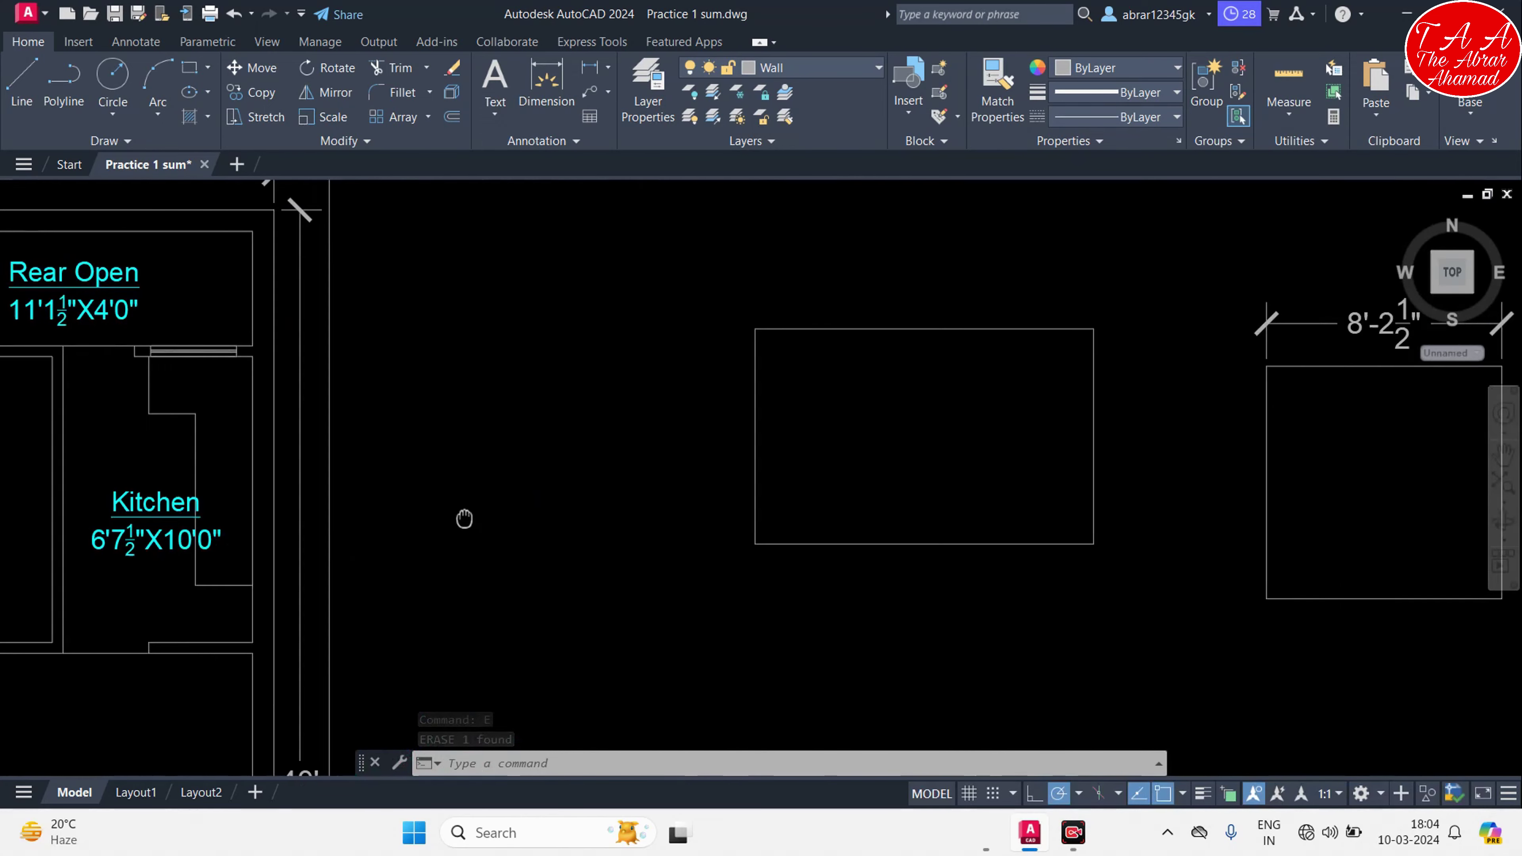
pyautogui.moveTo(899, 474); pyautogui.dragTo(693, 469, button='middle')
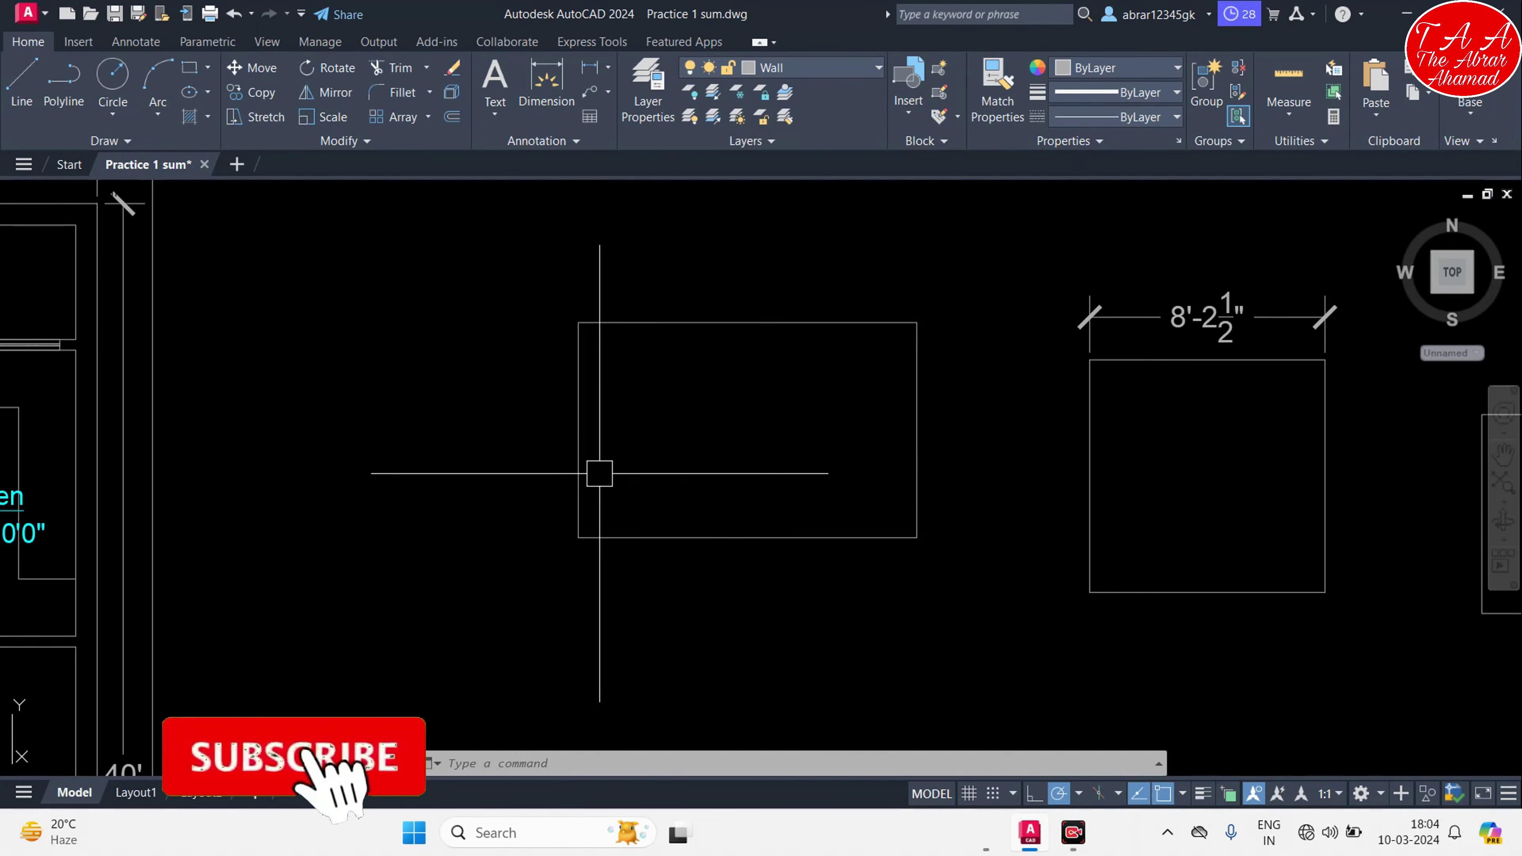
pyautogui.scroll(-4, 419, 420)
pyautogui.scroll(4, 210, 381)
pyautogui.moveTo(211, 381)
pyautogui.mouseDown(button='middle')
pyautogui.moveTo(398, 512)
pyautogui.moveTo(542, 473)
pyautogui.mouseUp(button='middle')
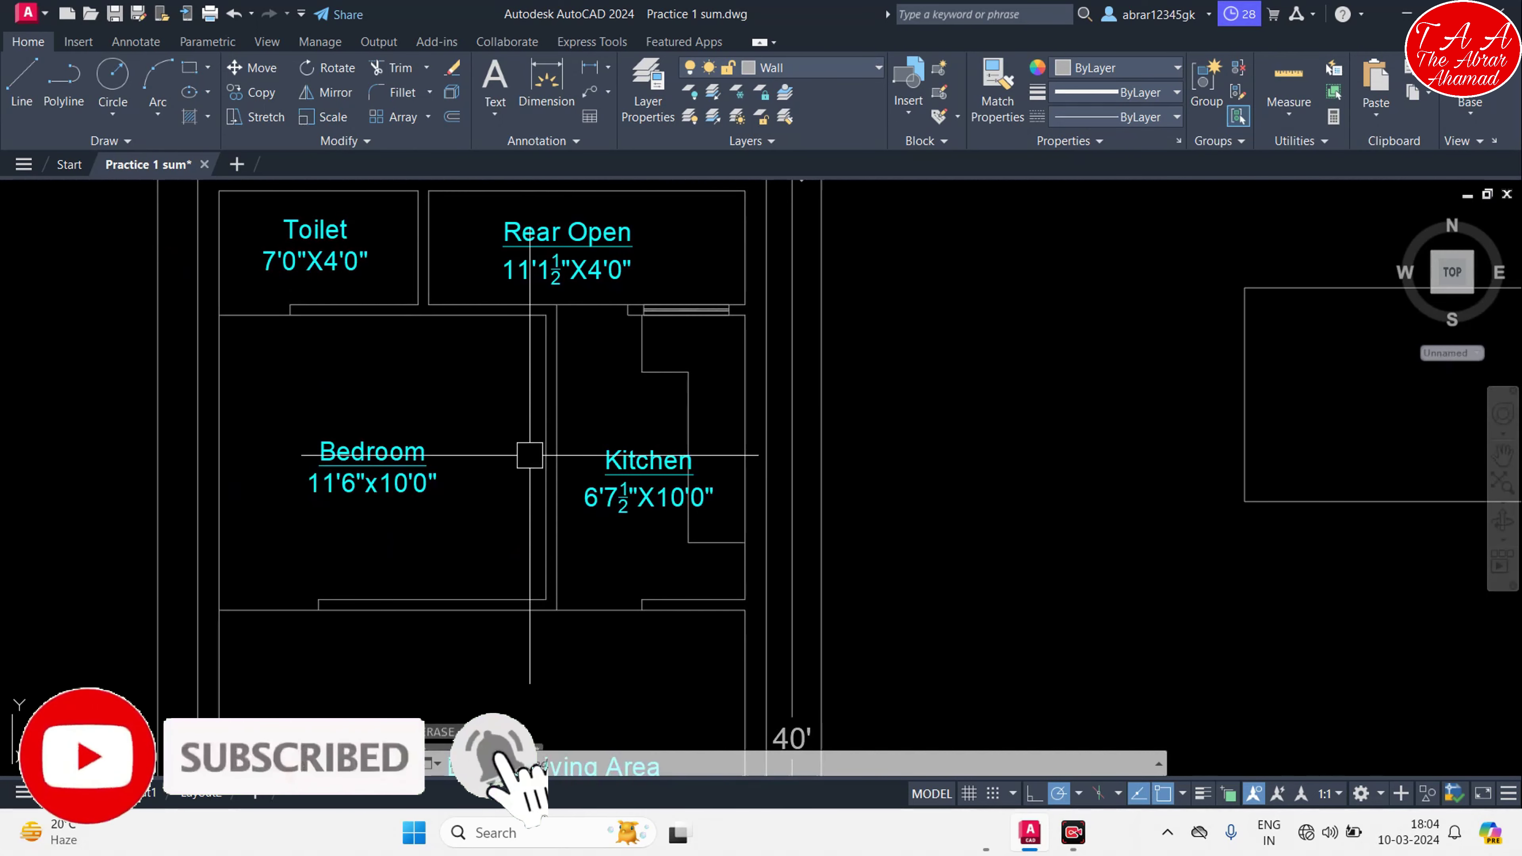
pyautogui.write('DLI')
pyautogui.press('Return')
pyautogui.press('Return')
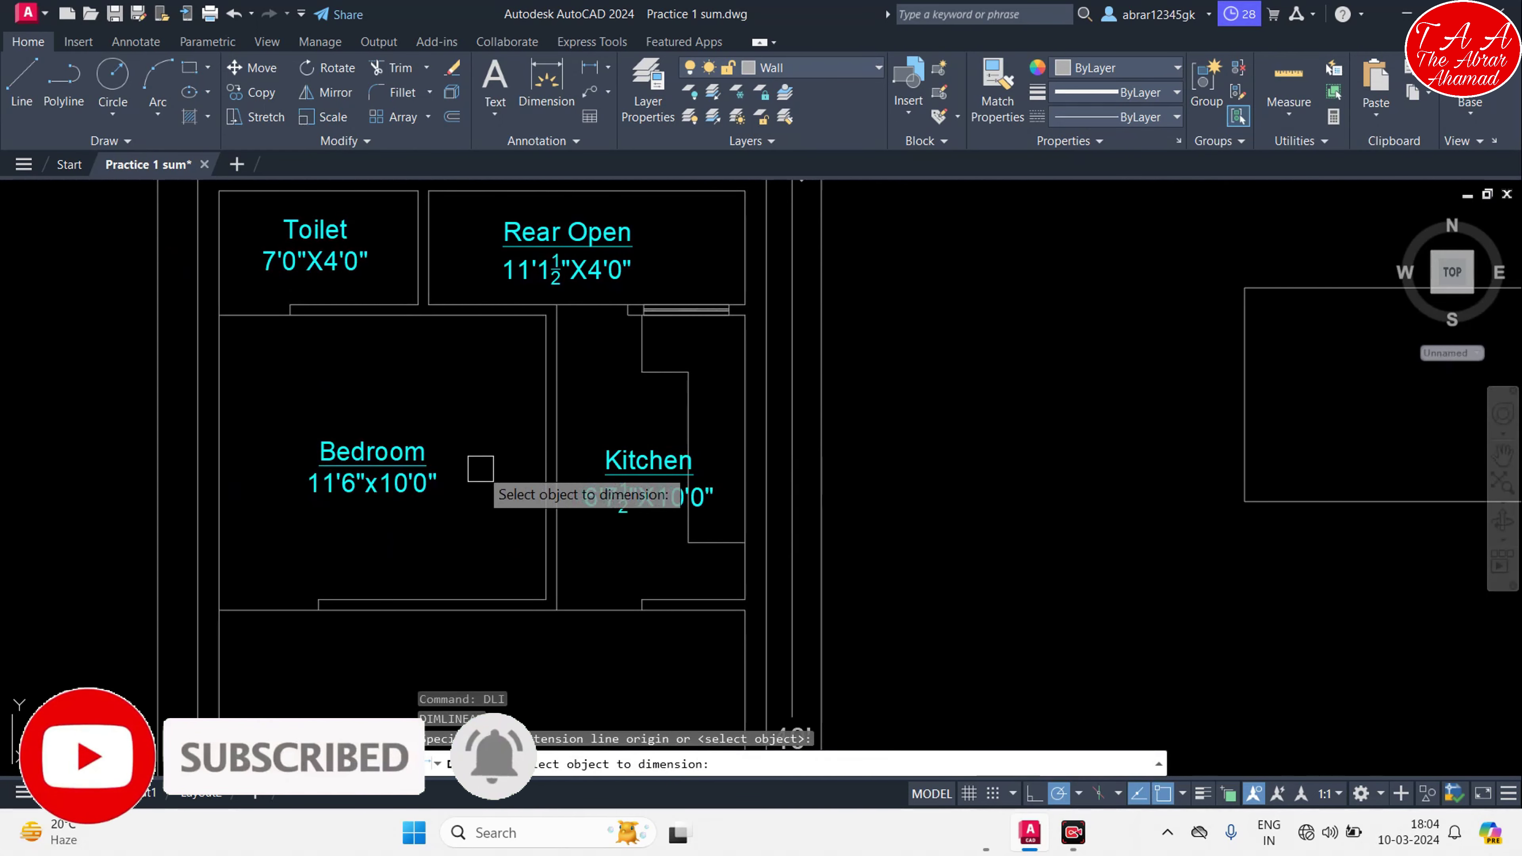
pyautogui.scroll(-3, 482, 375)
pyautogui.press('Escape')
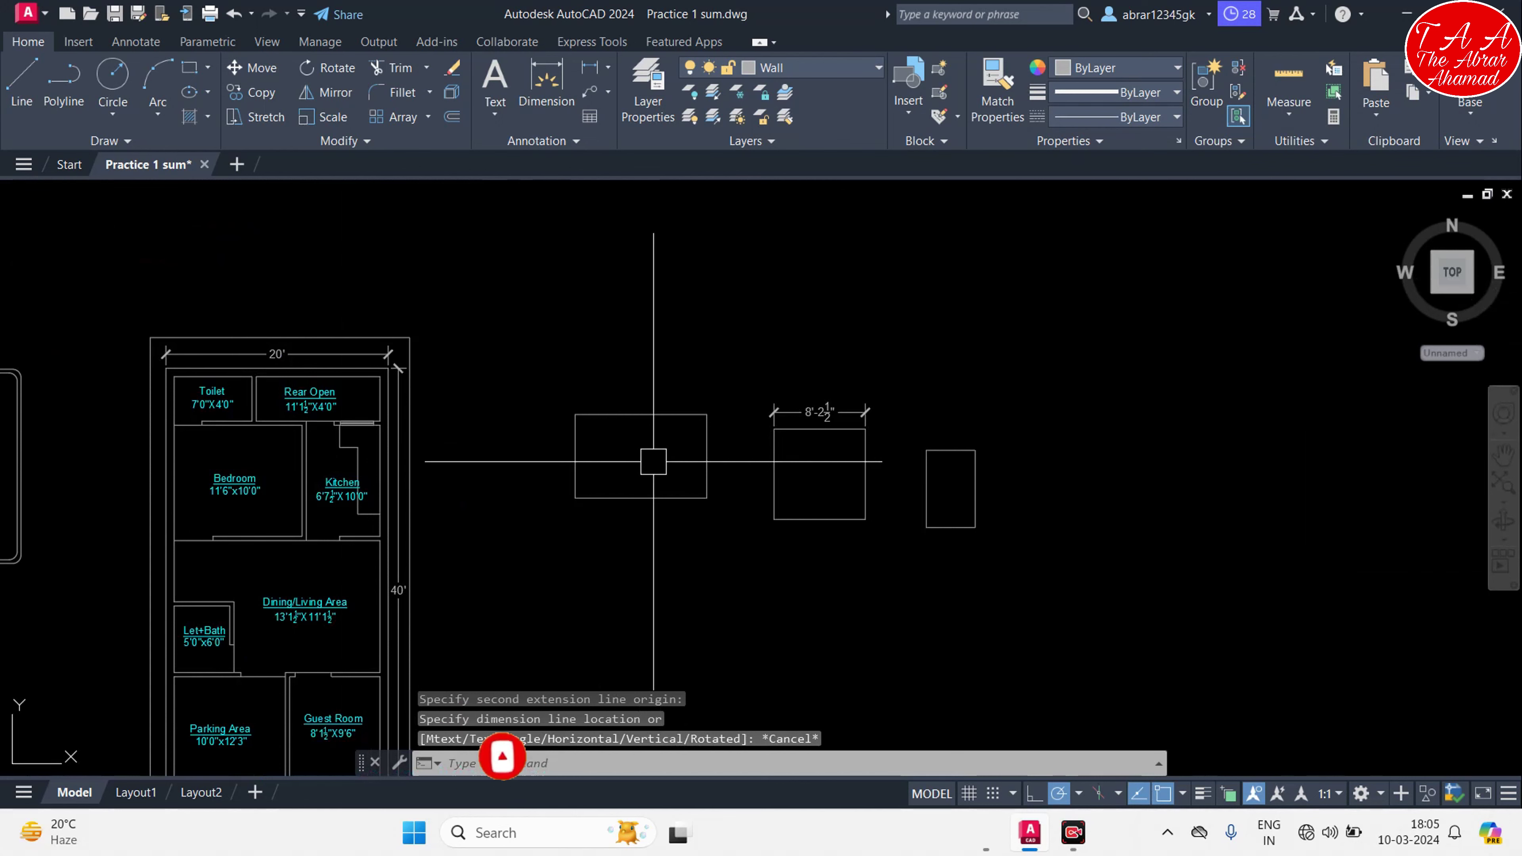
pyautogui.scroll(3, 600, 460)
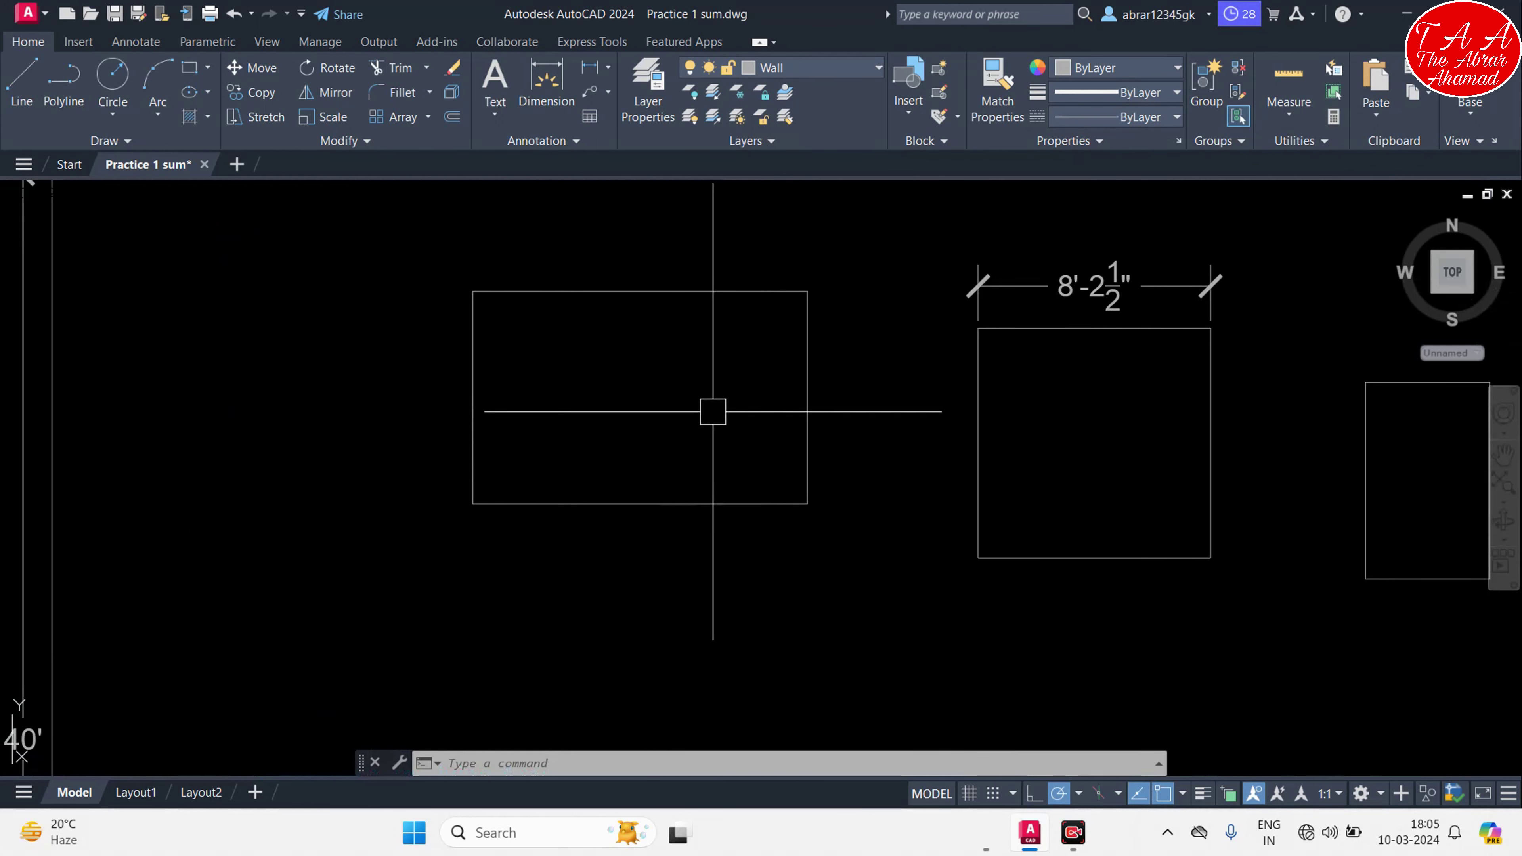
# Quick-measure the left rectangle (11'-10" by 7'-6") and then the middle rectangle
pyautogui.click(1290, 84)
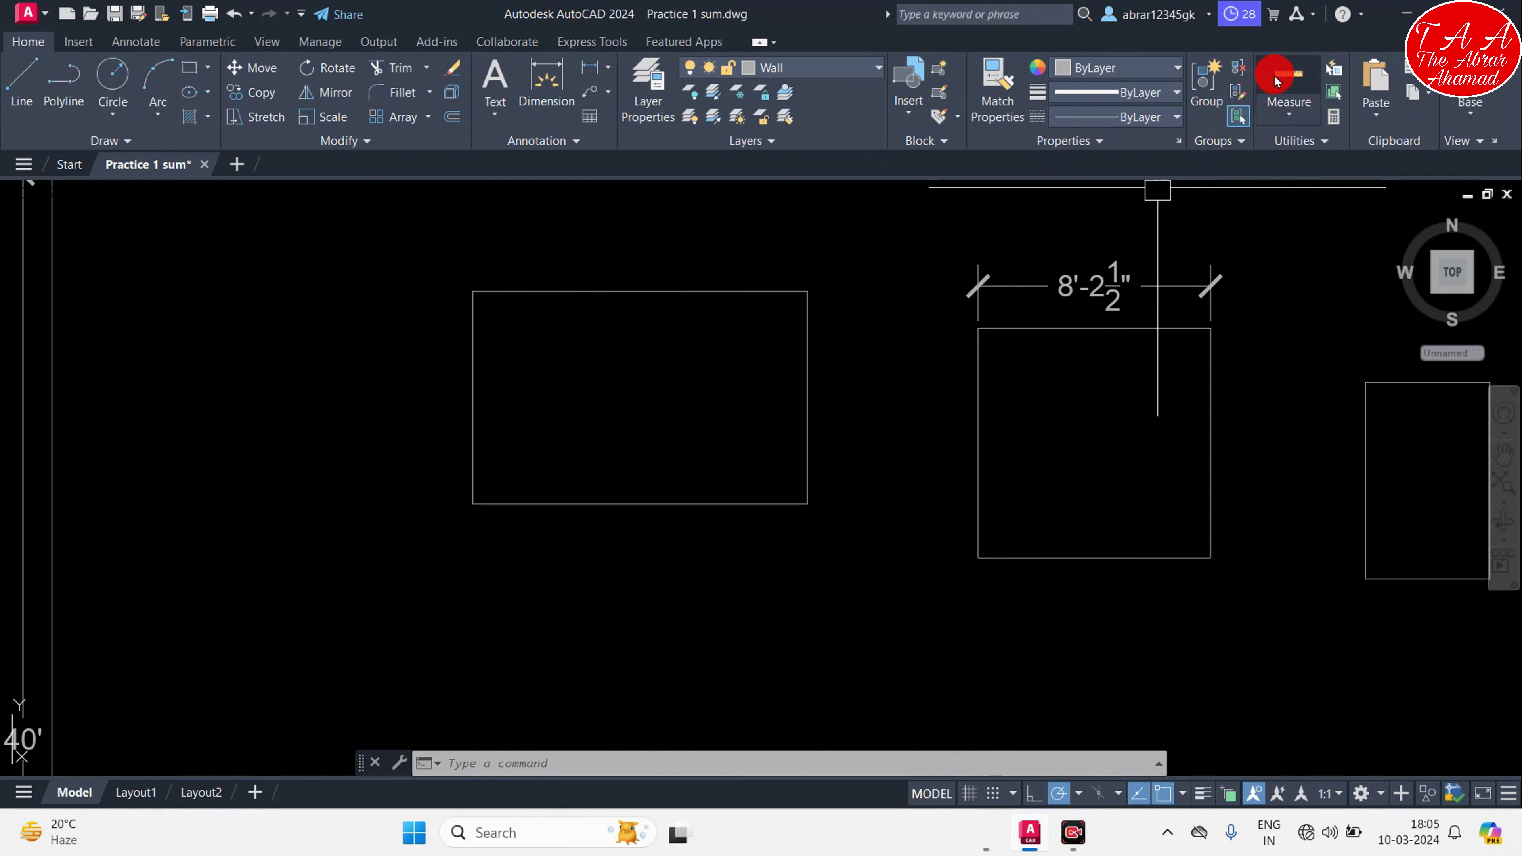
pyautogui.click(1275, 79)
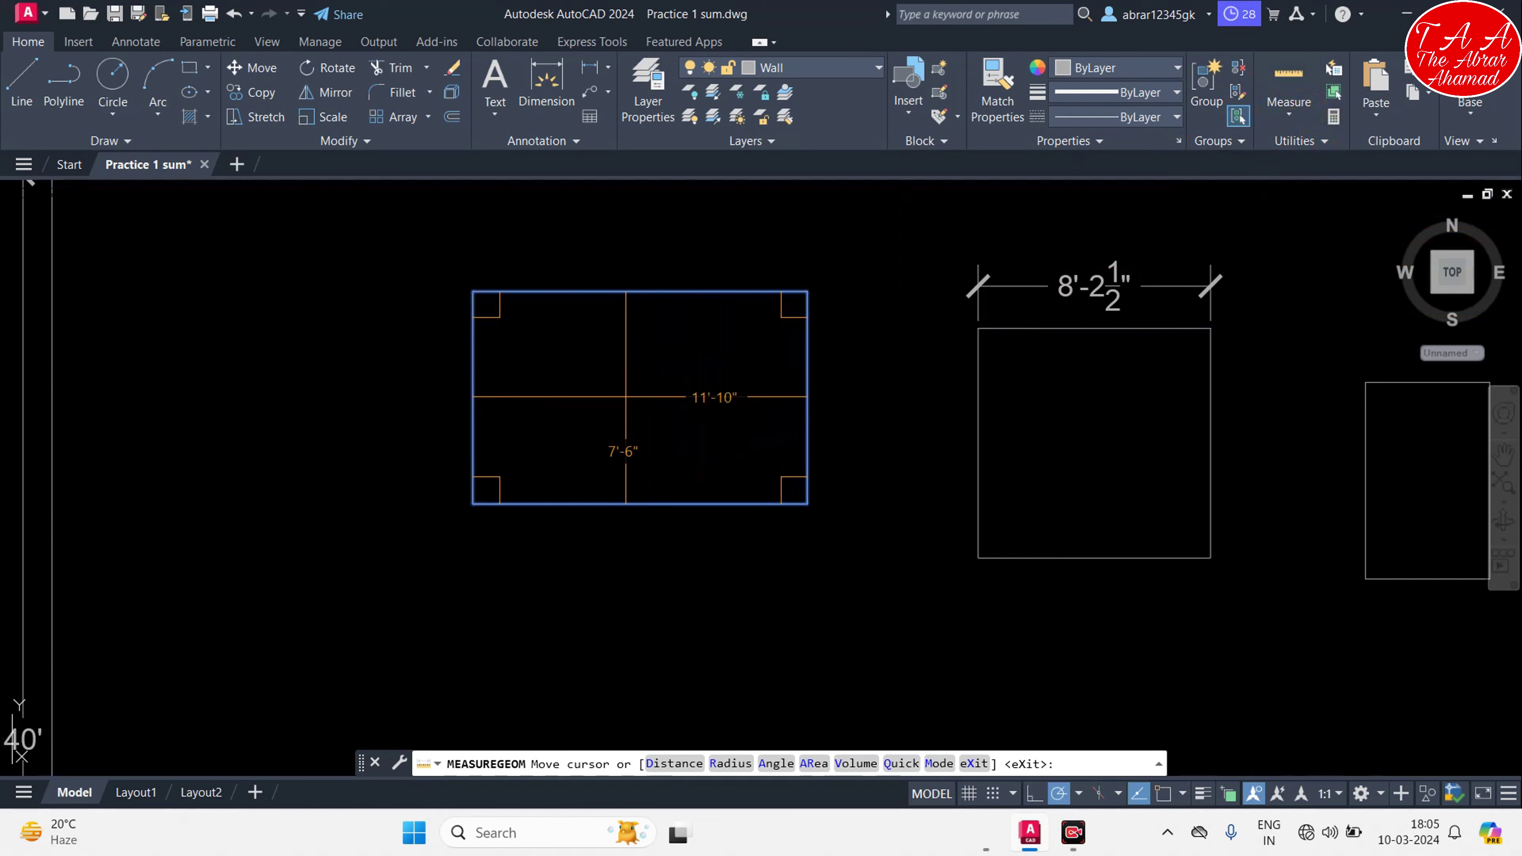
pyautogui.click(1288, 75)
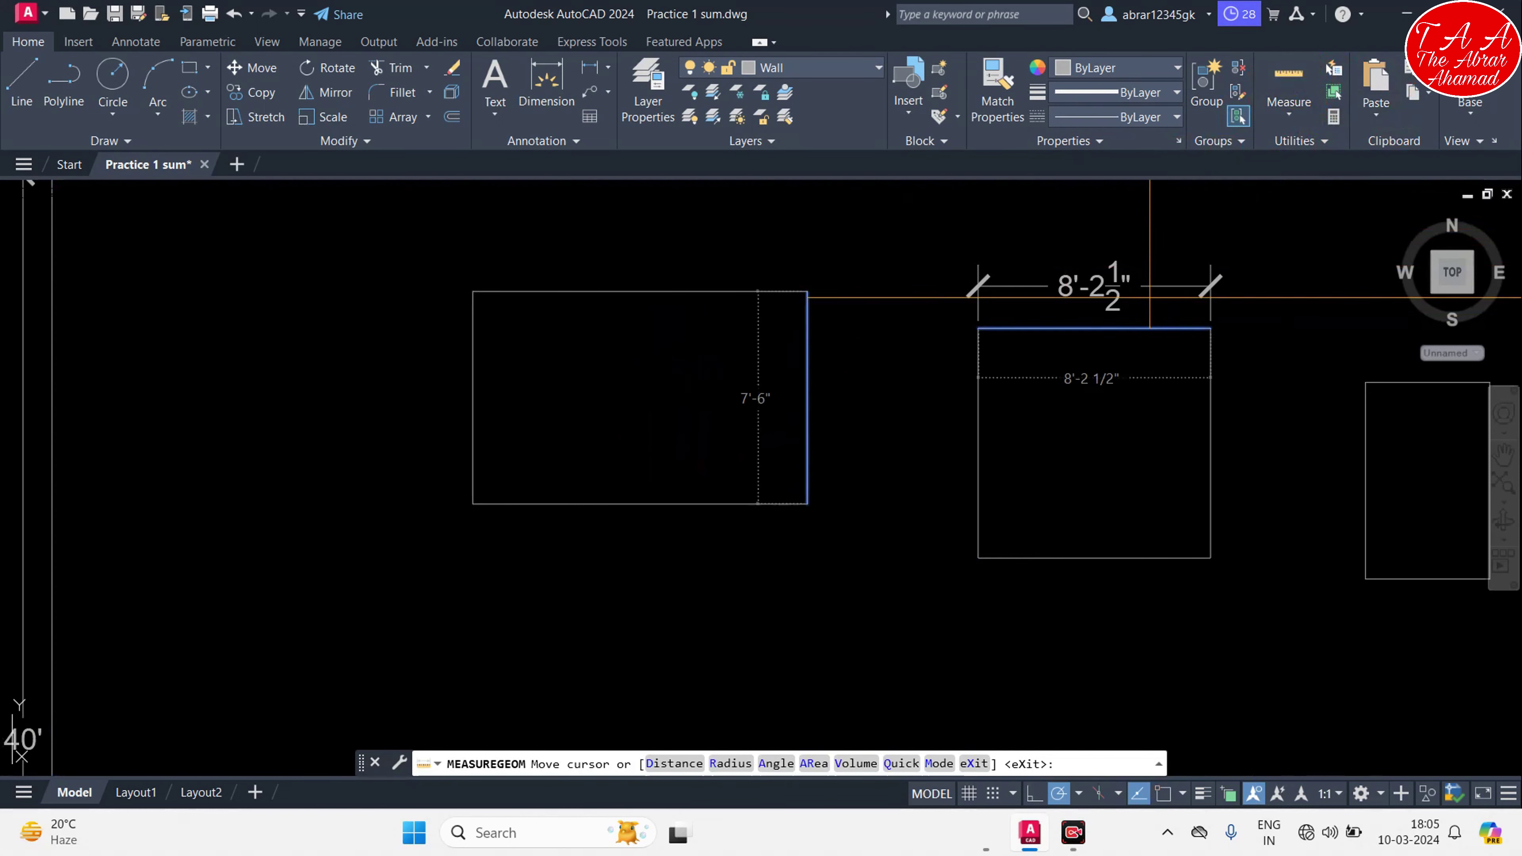
pyautogui.moveTo(1098, 442); pyautogui.dragTo(714, 444, button='middle')
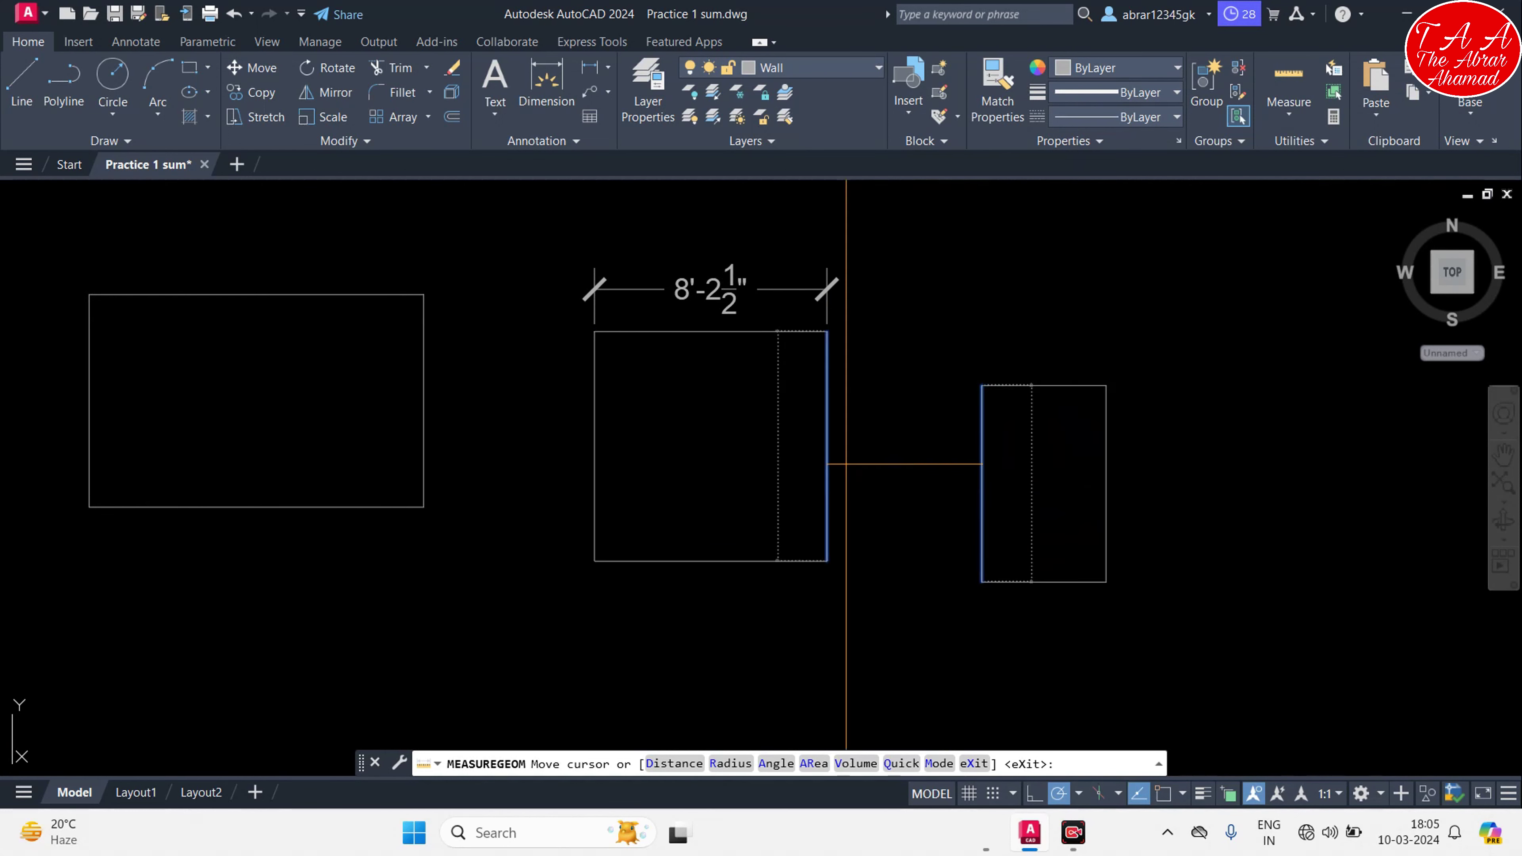
pyautogui.press('Escape')
# Erase the 8'-2½" dimension above the middle square
pyautogui.click(779, 289)
pyautogui.write('E')
pyautogui.press('Return')
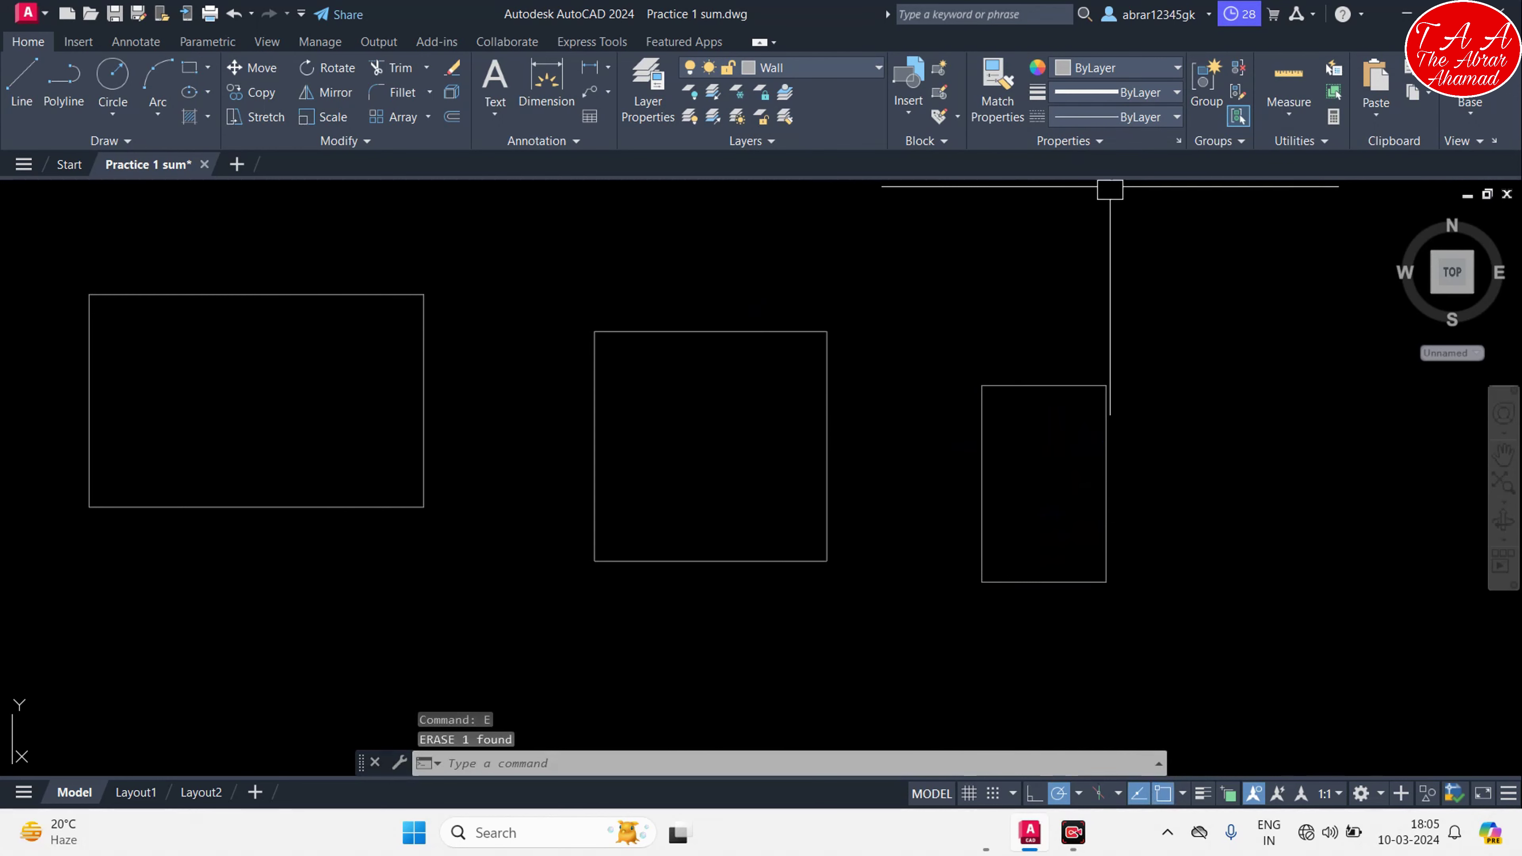
# Measure the middle square's area: 9624.9 sq in (66.839 sq ft), 32'-8 1/2" perimeter
pyautogui.click(1279, 90)
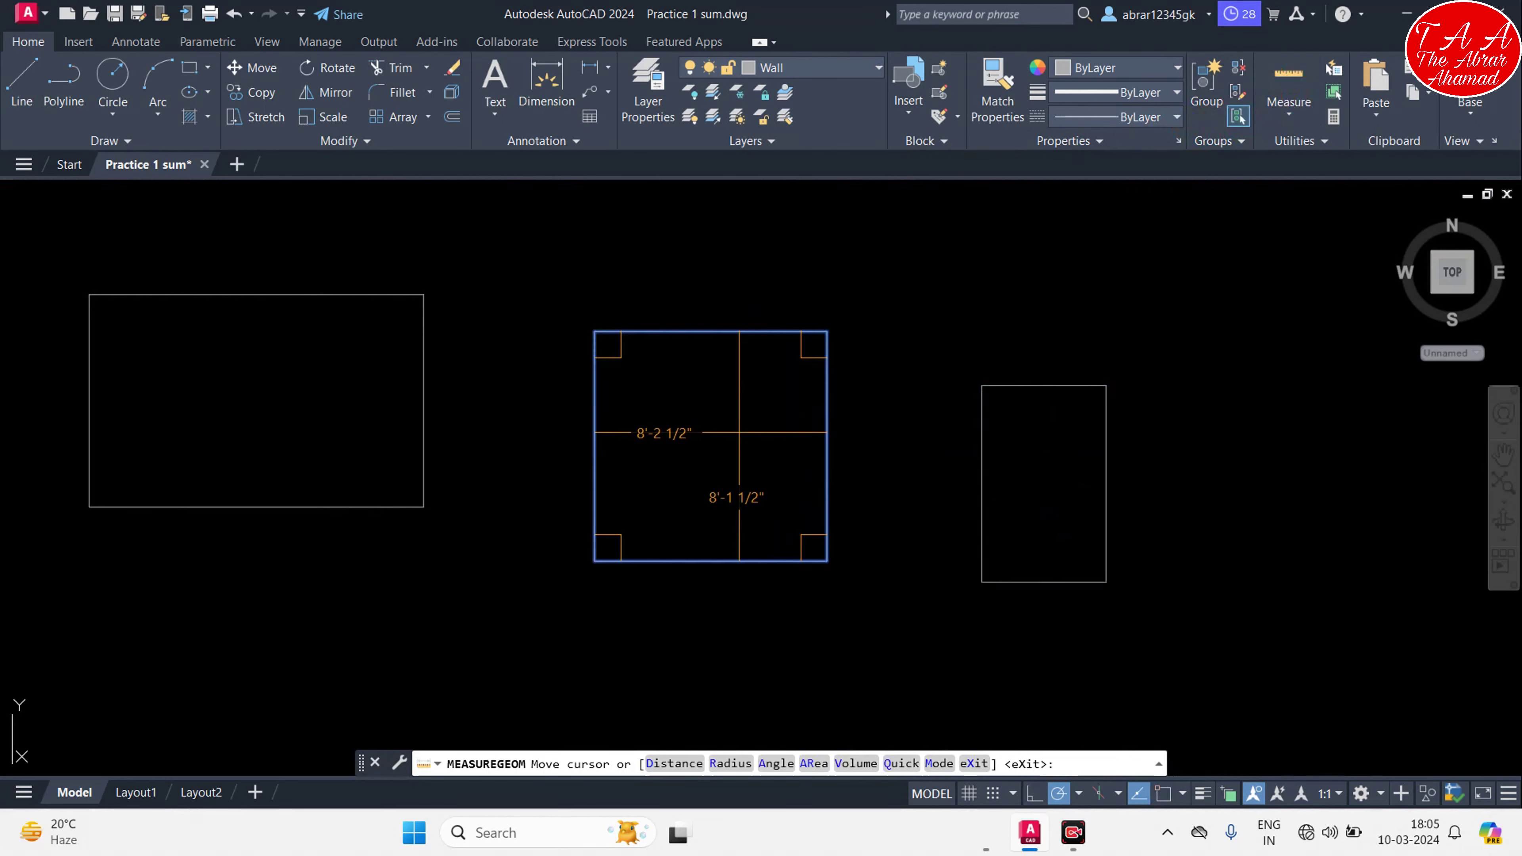
pyautogui.click(710, 455)
pyautogui.click(725, 453)
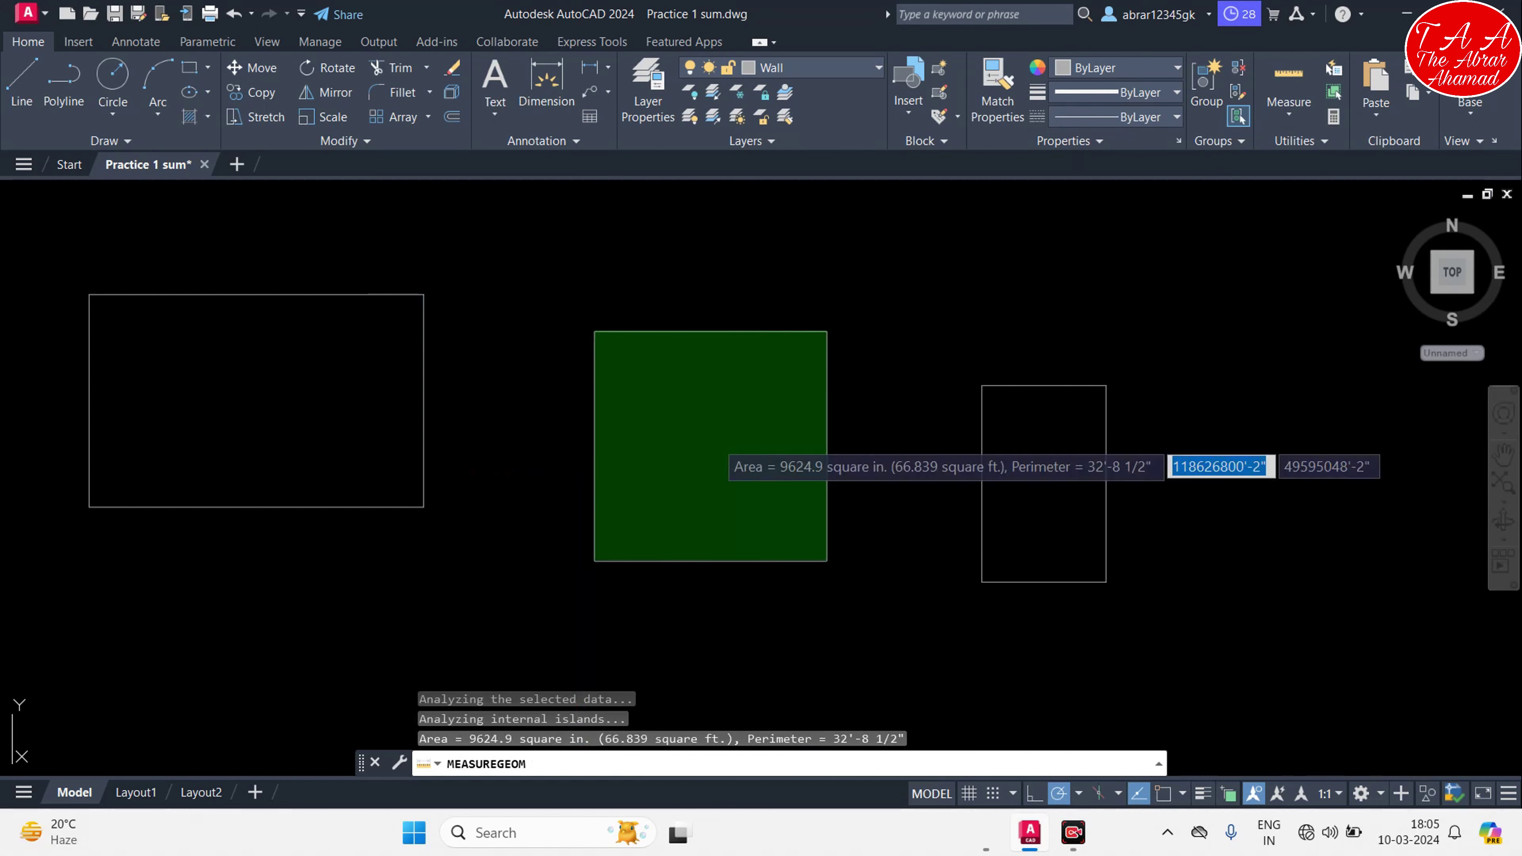
pyautogui.click(744, 446)
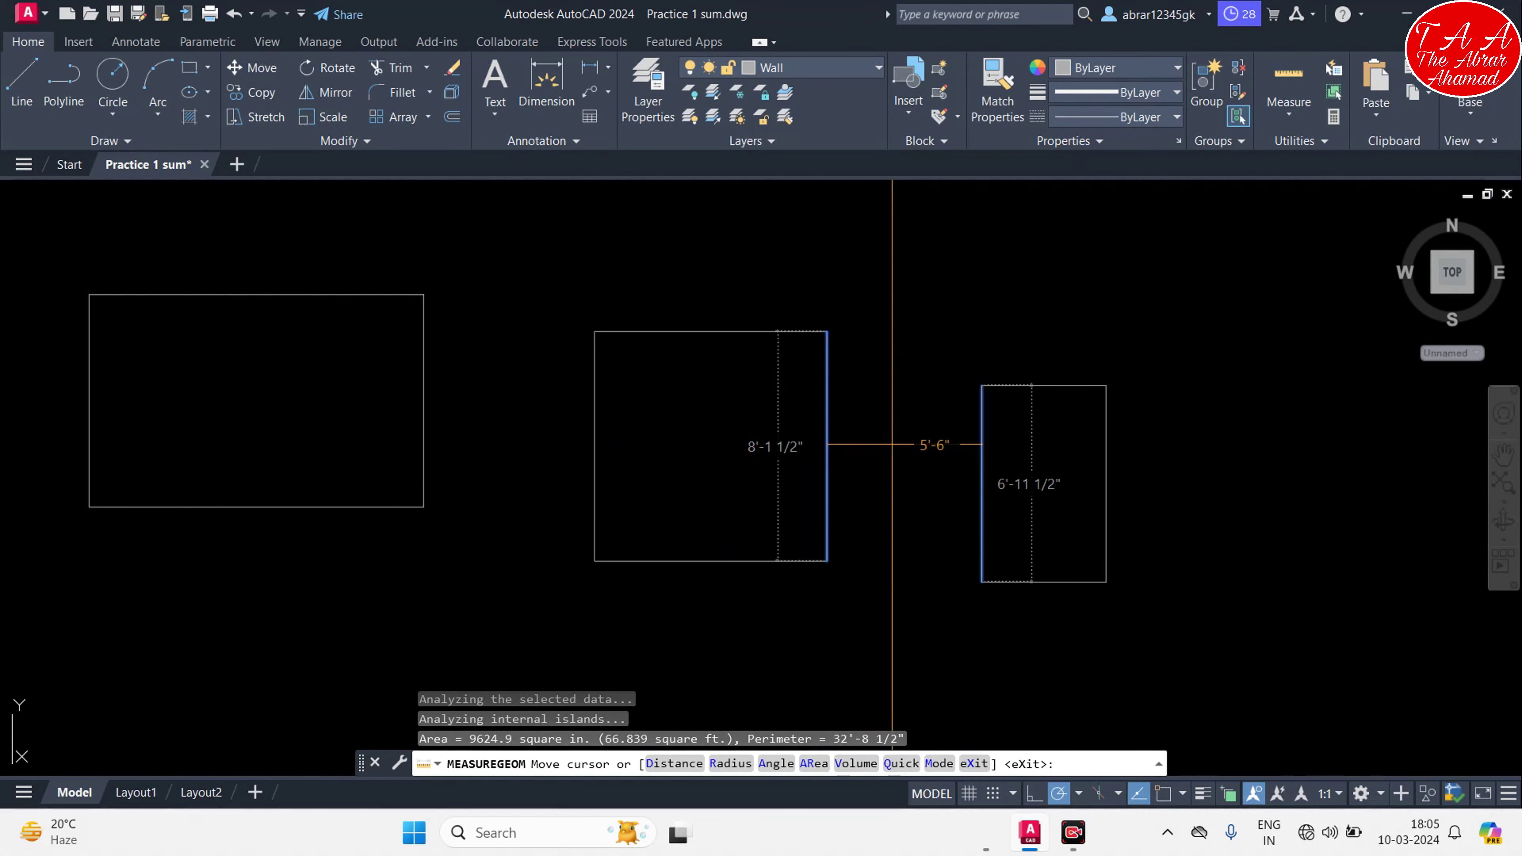
pyautogui.press('Escape')
pyautogui.scroll(-3, 707, 445)
pyautogui.scroll(3, 594, 436)
pyautogui.moveTo(595, 436); pyautogui.dragTo(679, 421, button='middle')
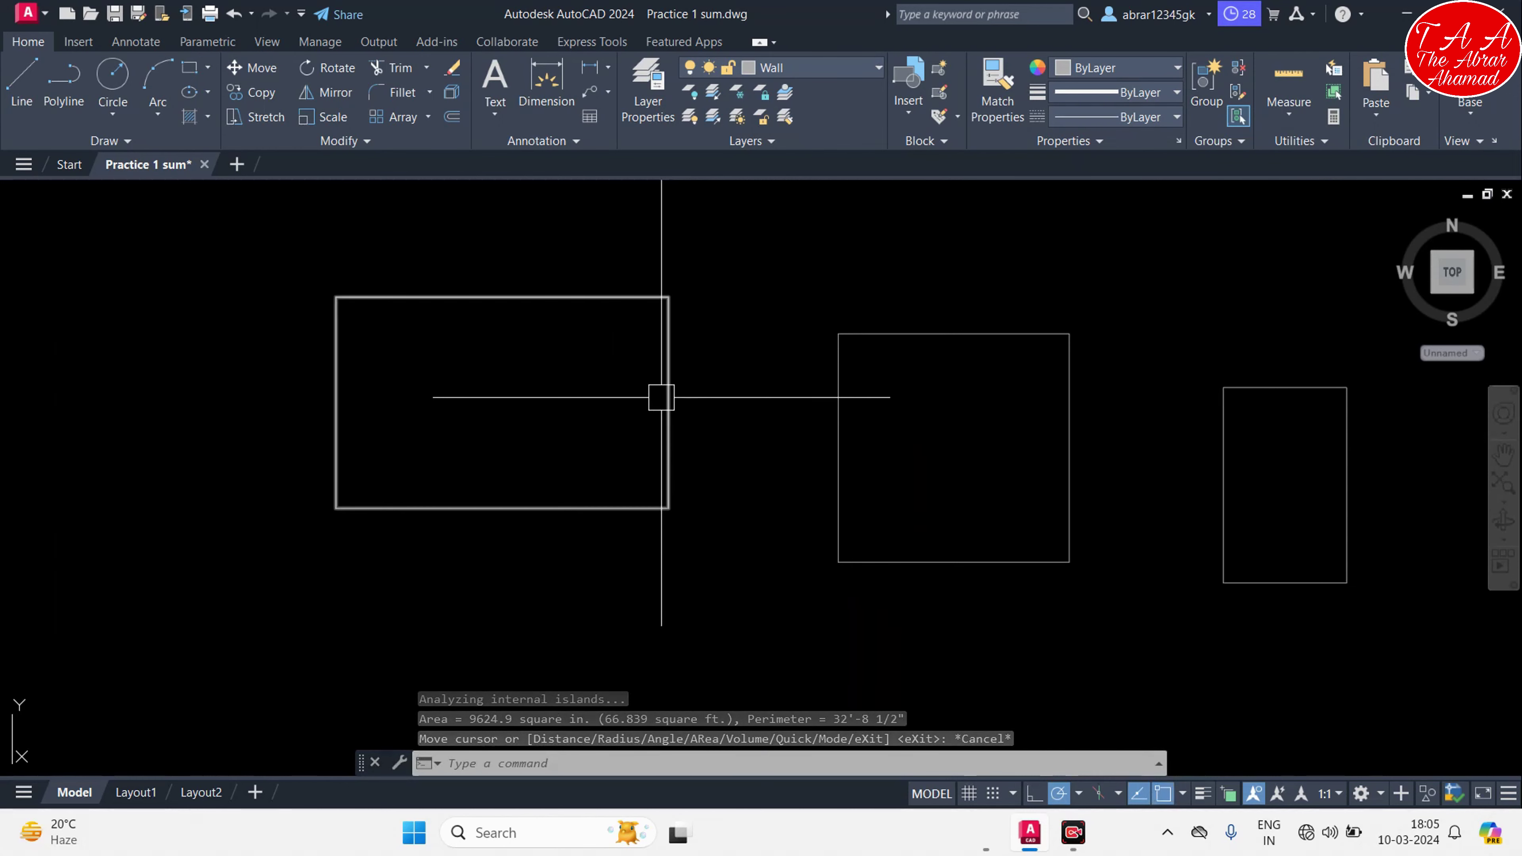
# Explode the left practice rectangle into separate lines with X
pyautogui.click(662, 380)
pyautogui.press('Escape')
pyautogui.moveTo(687, 404); pyautogui.dragTo(771, 383, button='middle')
pyautogui.click(771, 384)
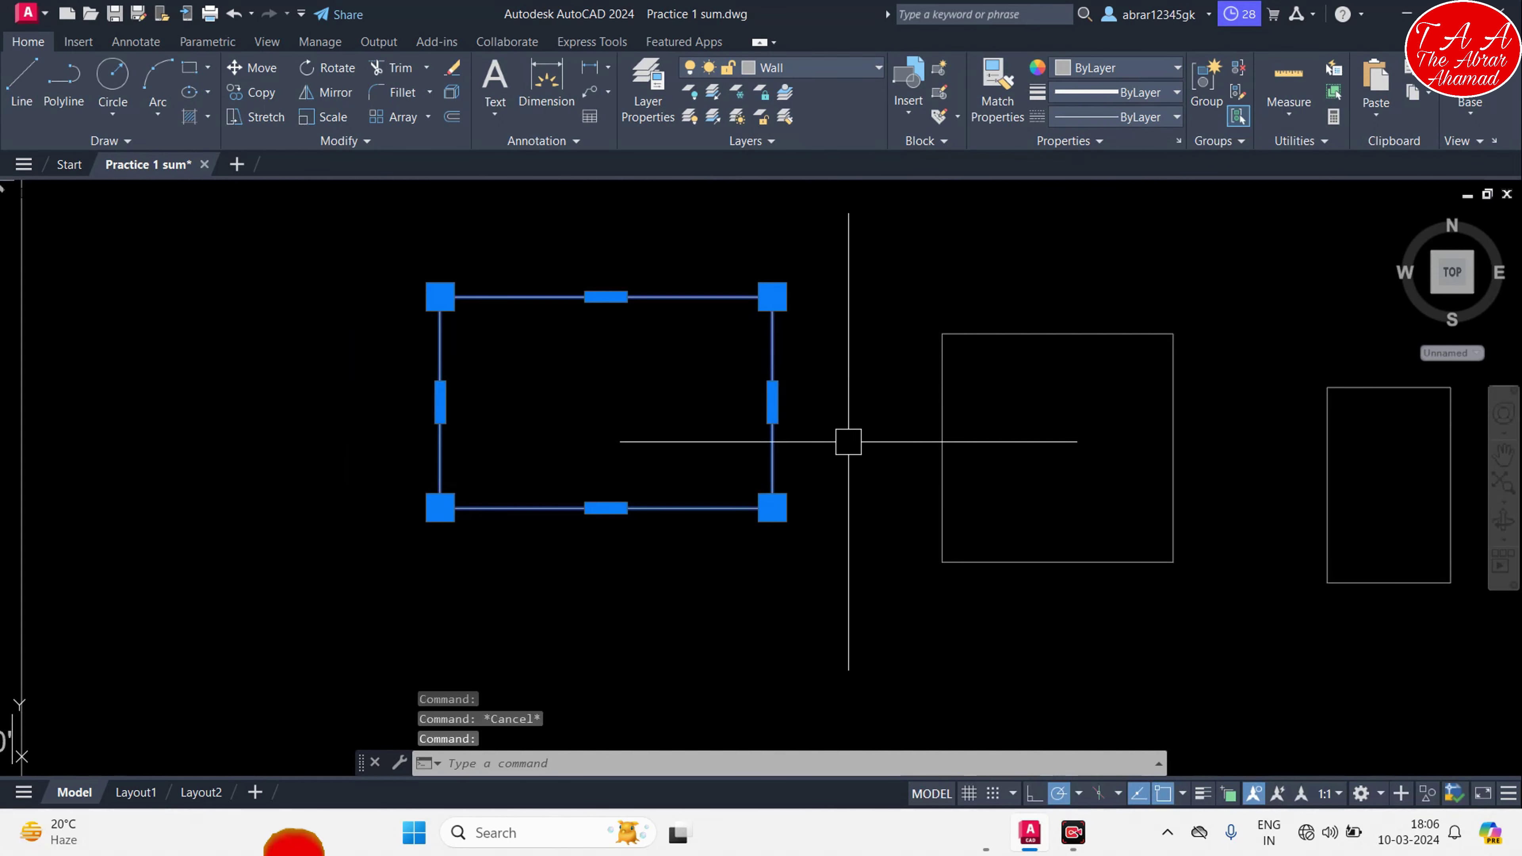
pyautogui.write('x')
pyautogui.press('Return')
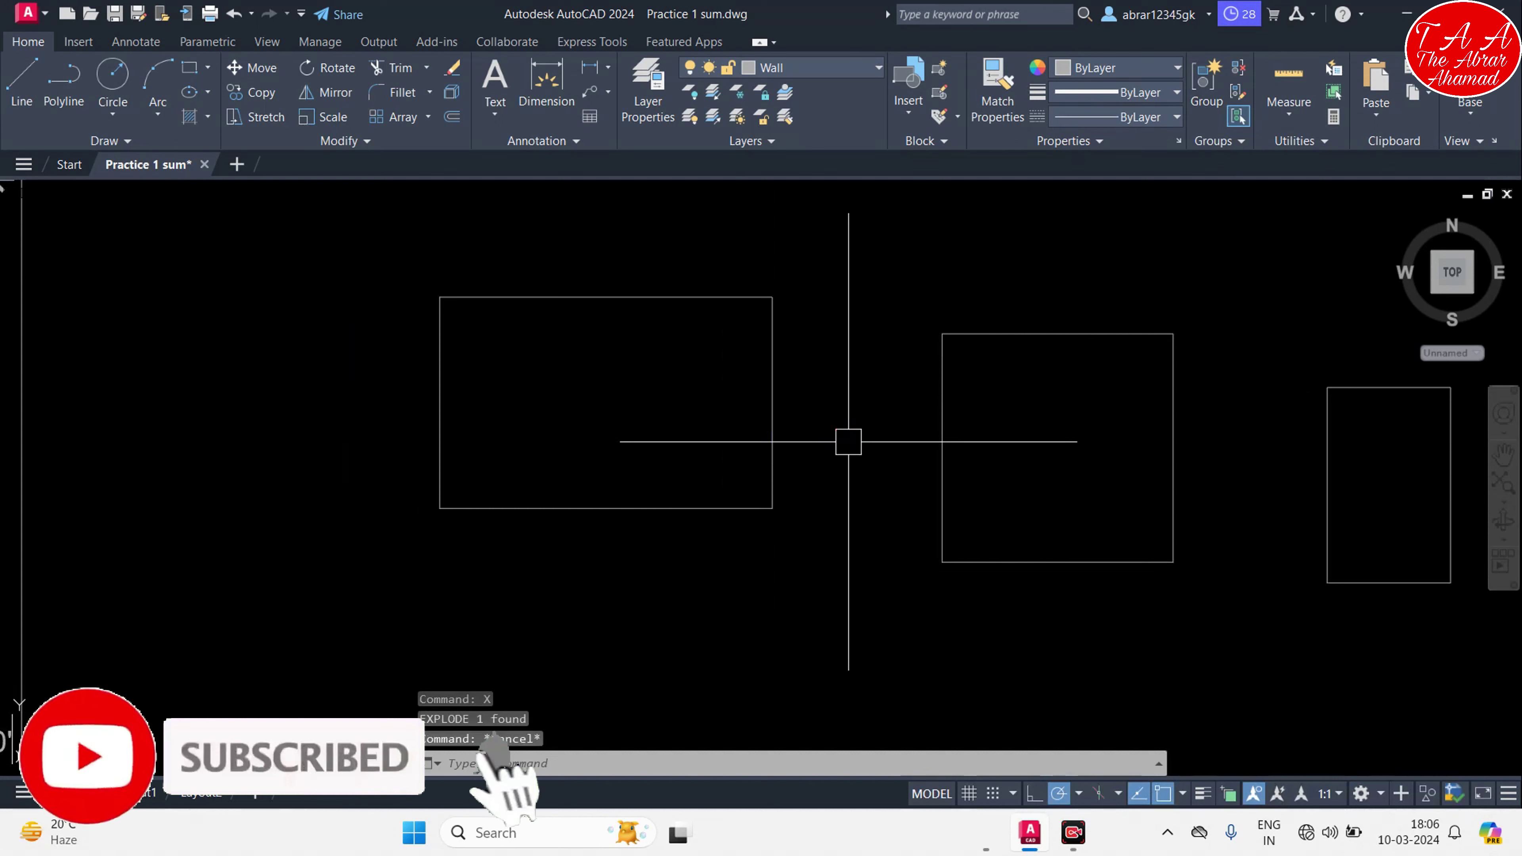
# Select the left rectangle's edges one by one, then clear the selection
pyautogui.click(774, 354)
pyautogui.click(629, 298)
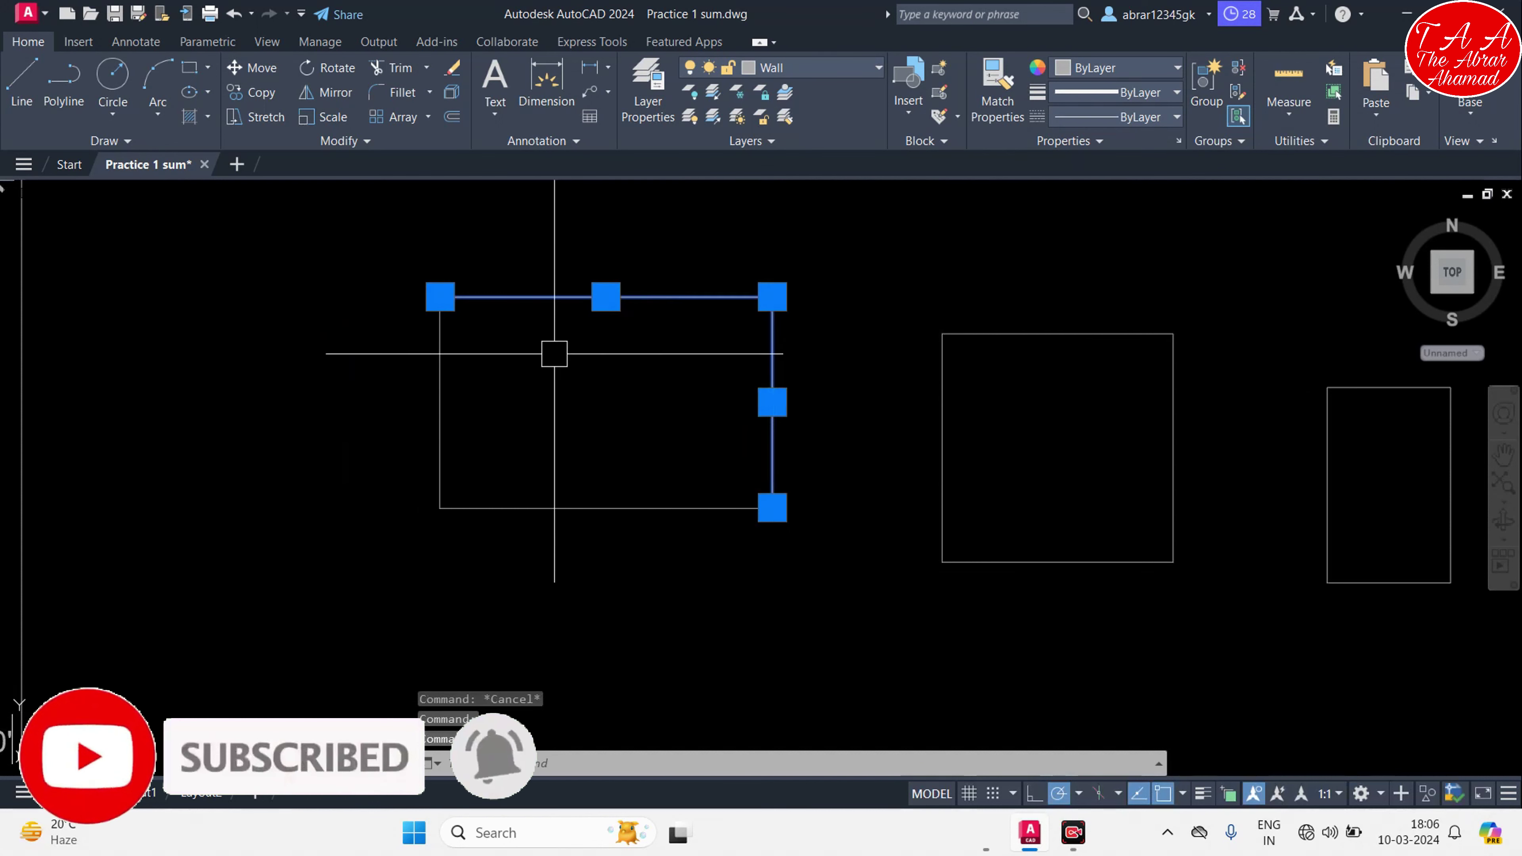
pyautogui.click(452, 353)
pyautogui.click(436, 389)
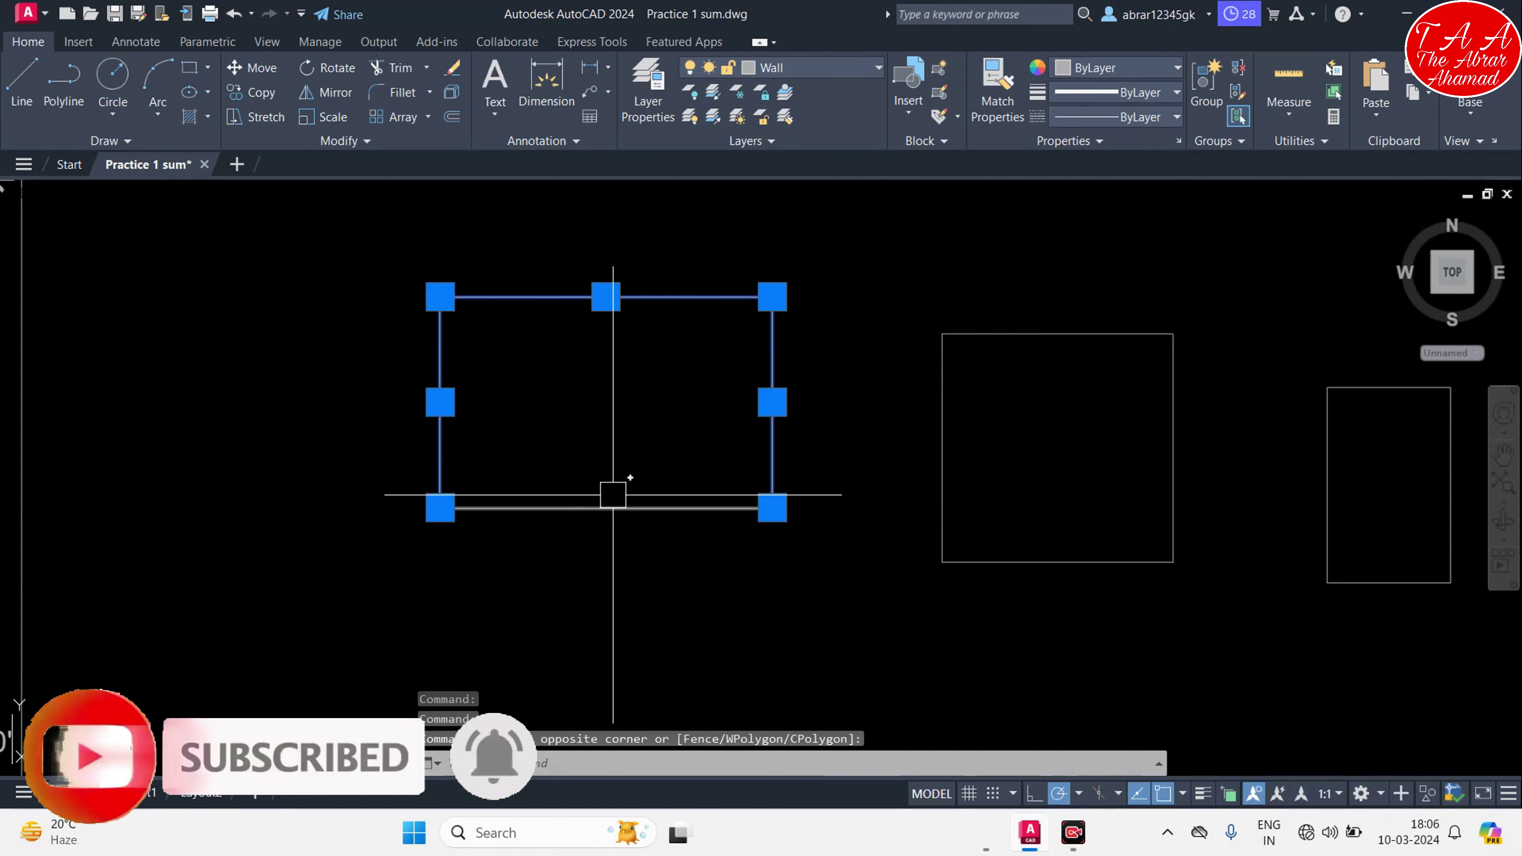
pyautogui.click(635, 479)
pyautogui.click(631, 507)
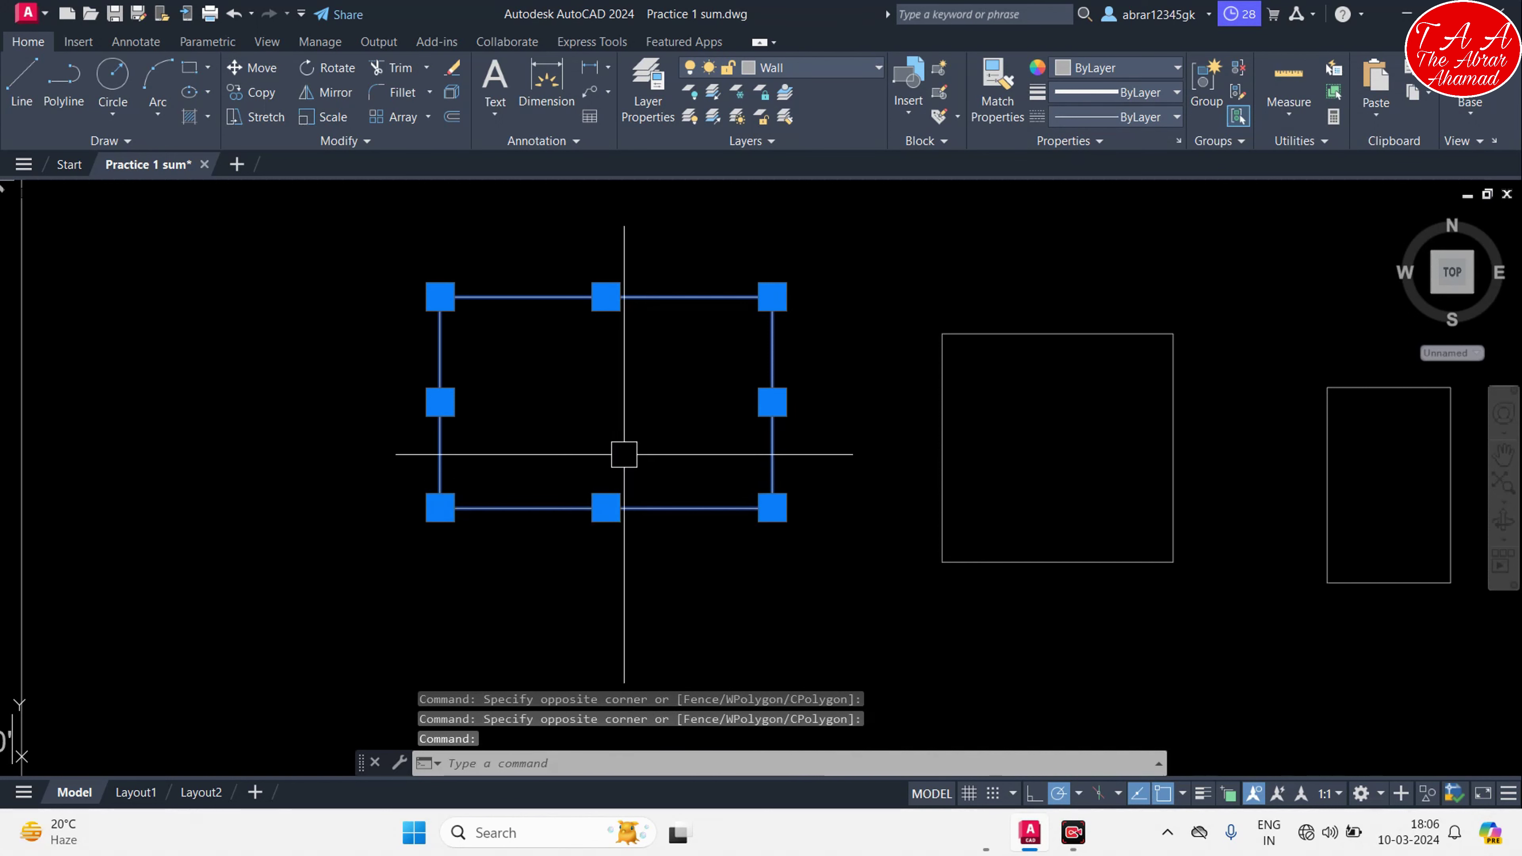
pyautogui.press('Escape')
# Window-select the left rectangle's four lines and attempt to join them into one polyline
pyautogui.scroll(-2, 717, 502)
pyautogui.click(862, 506)
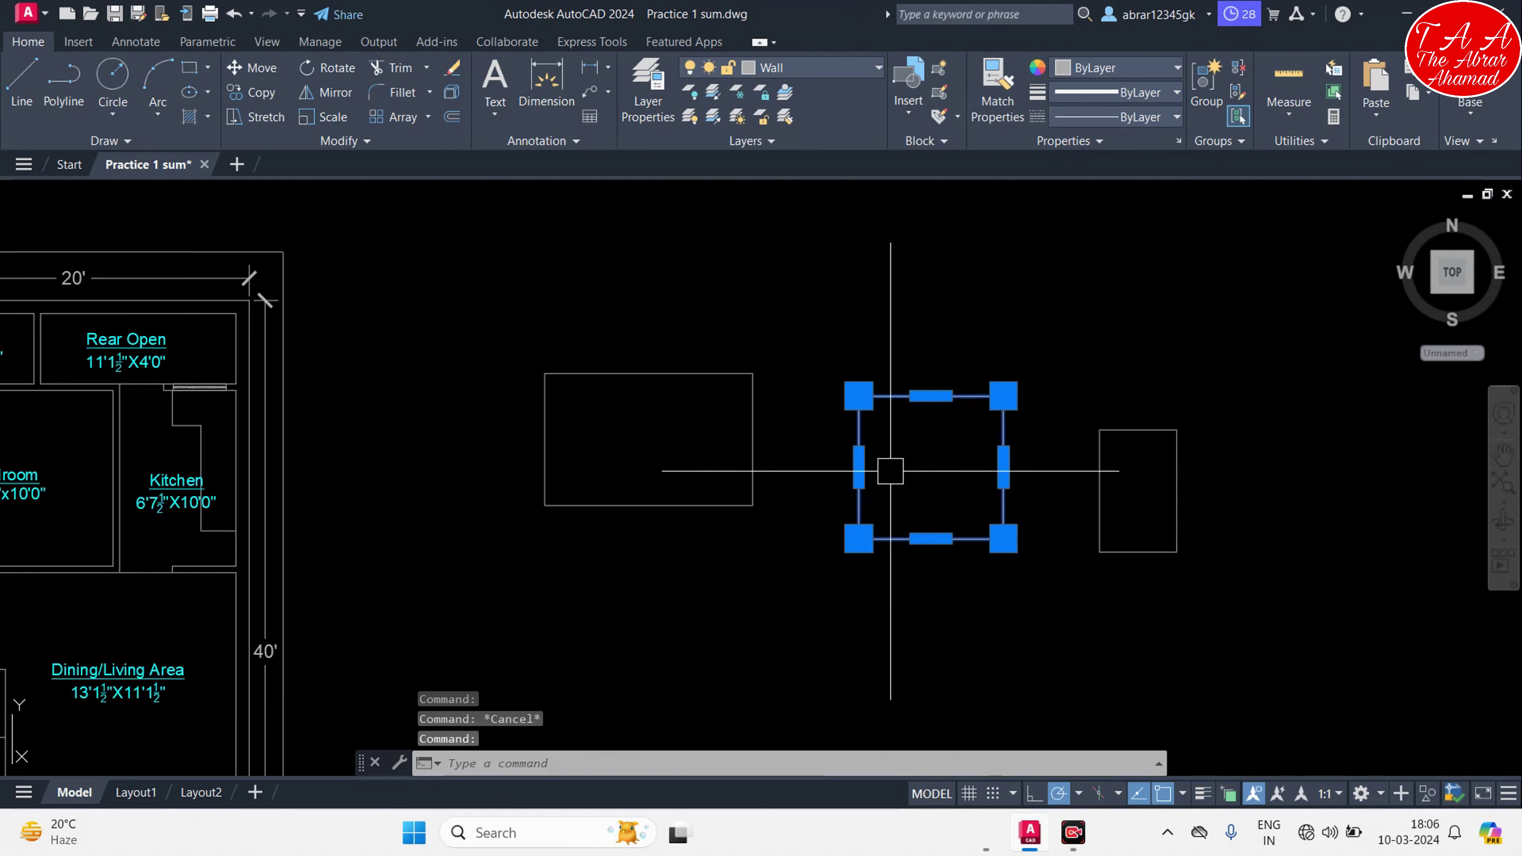
pyautogui.moveTo(890, 373); pyautogui.dragTo(734, 340, button='middle')
pyautogui.press('Escape')
pyautogui.scroll(2, 296, 396)
pyautogui.click(827, 585)
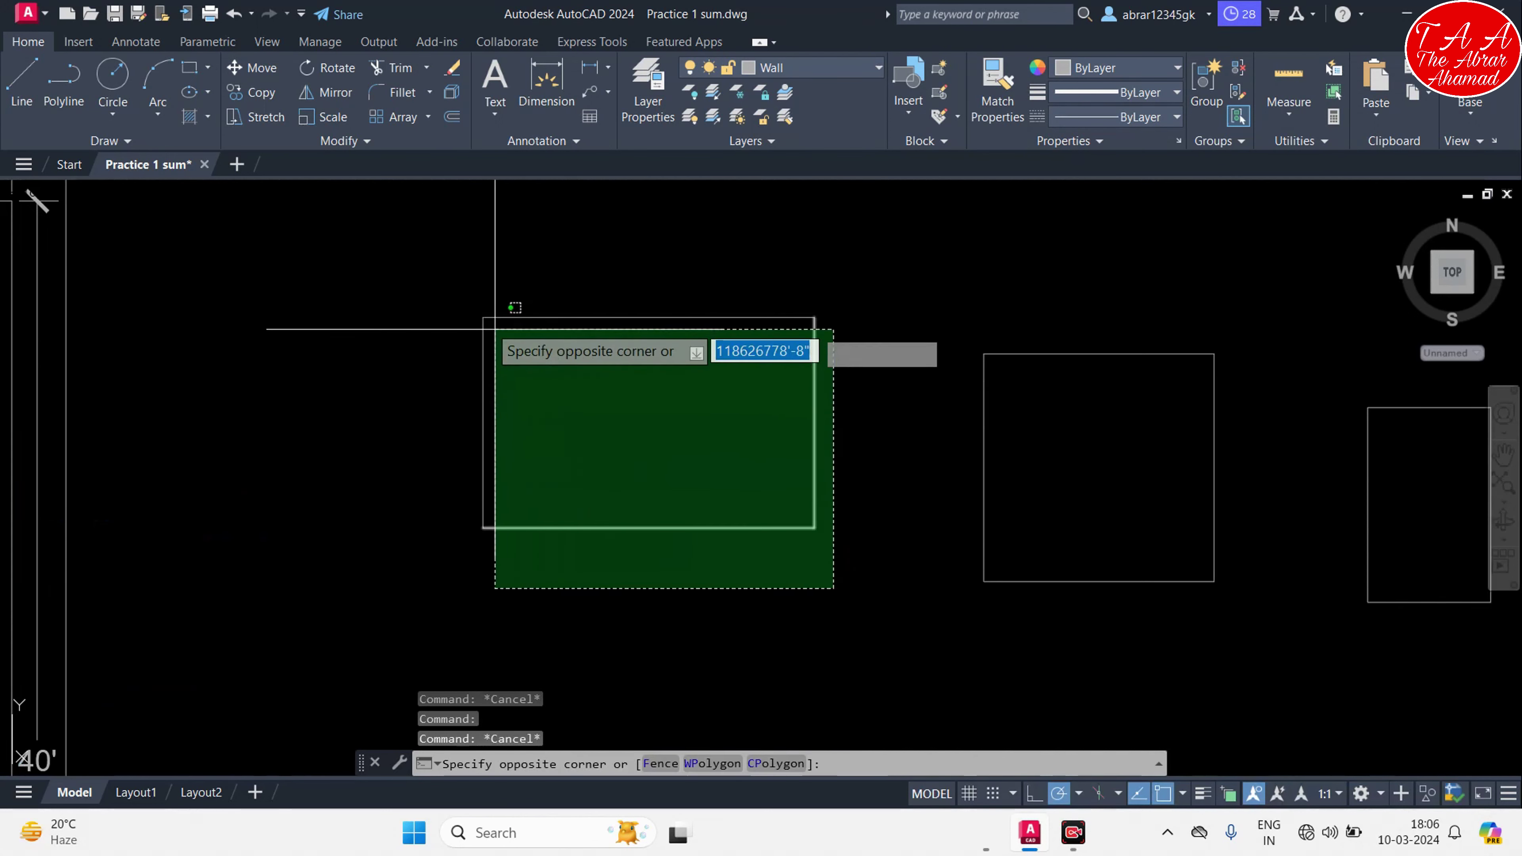
pyautogui.click(429, 280)
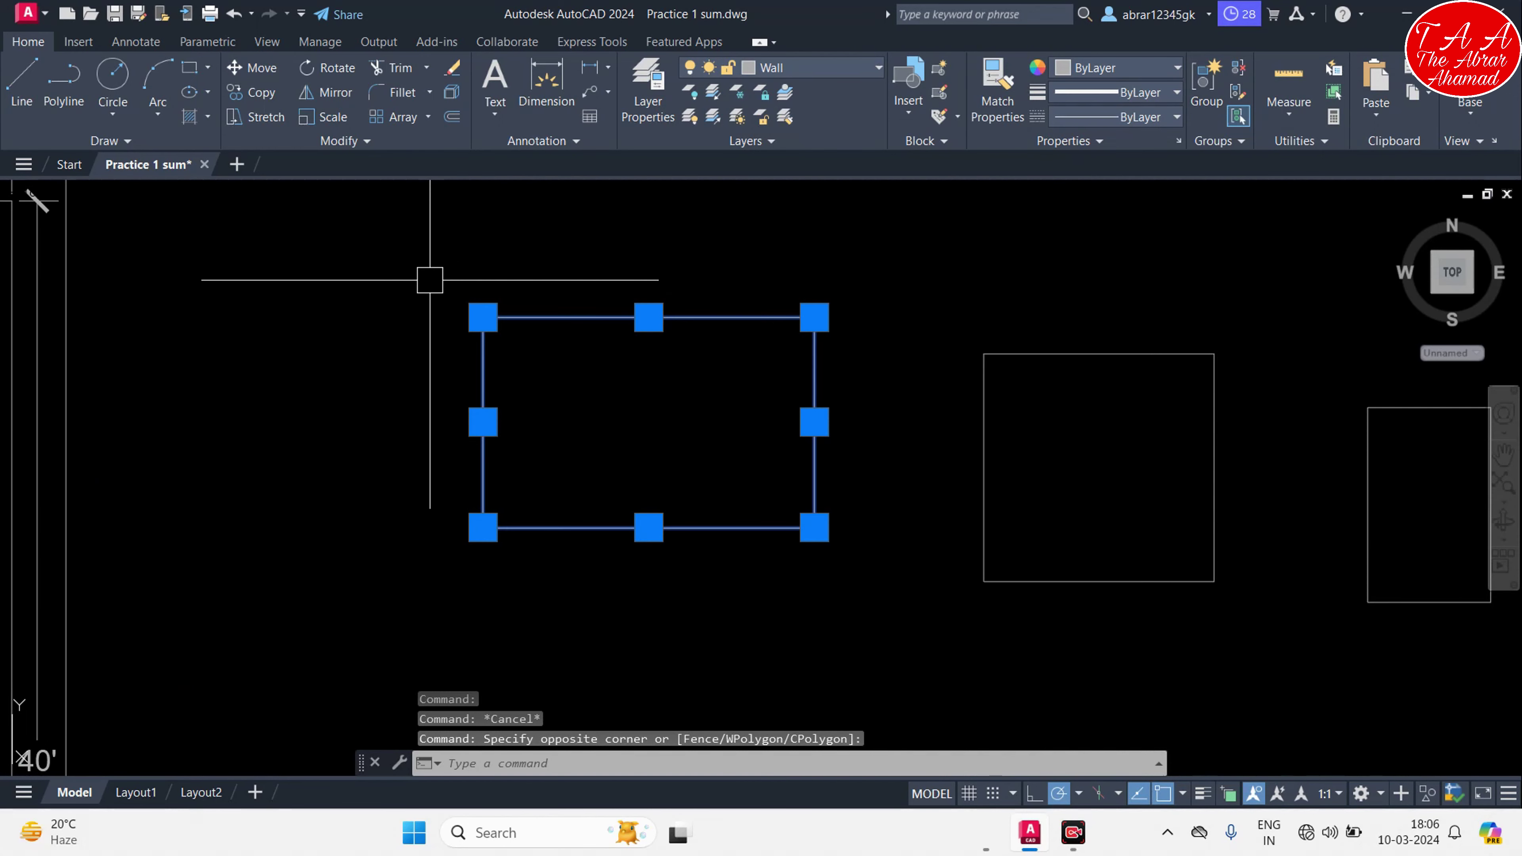
pyautogui.press('Return')
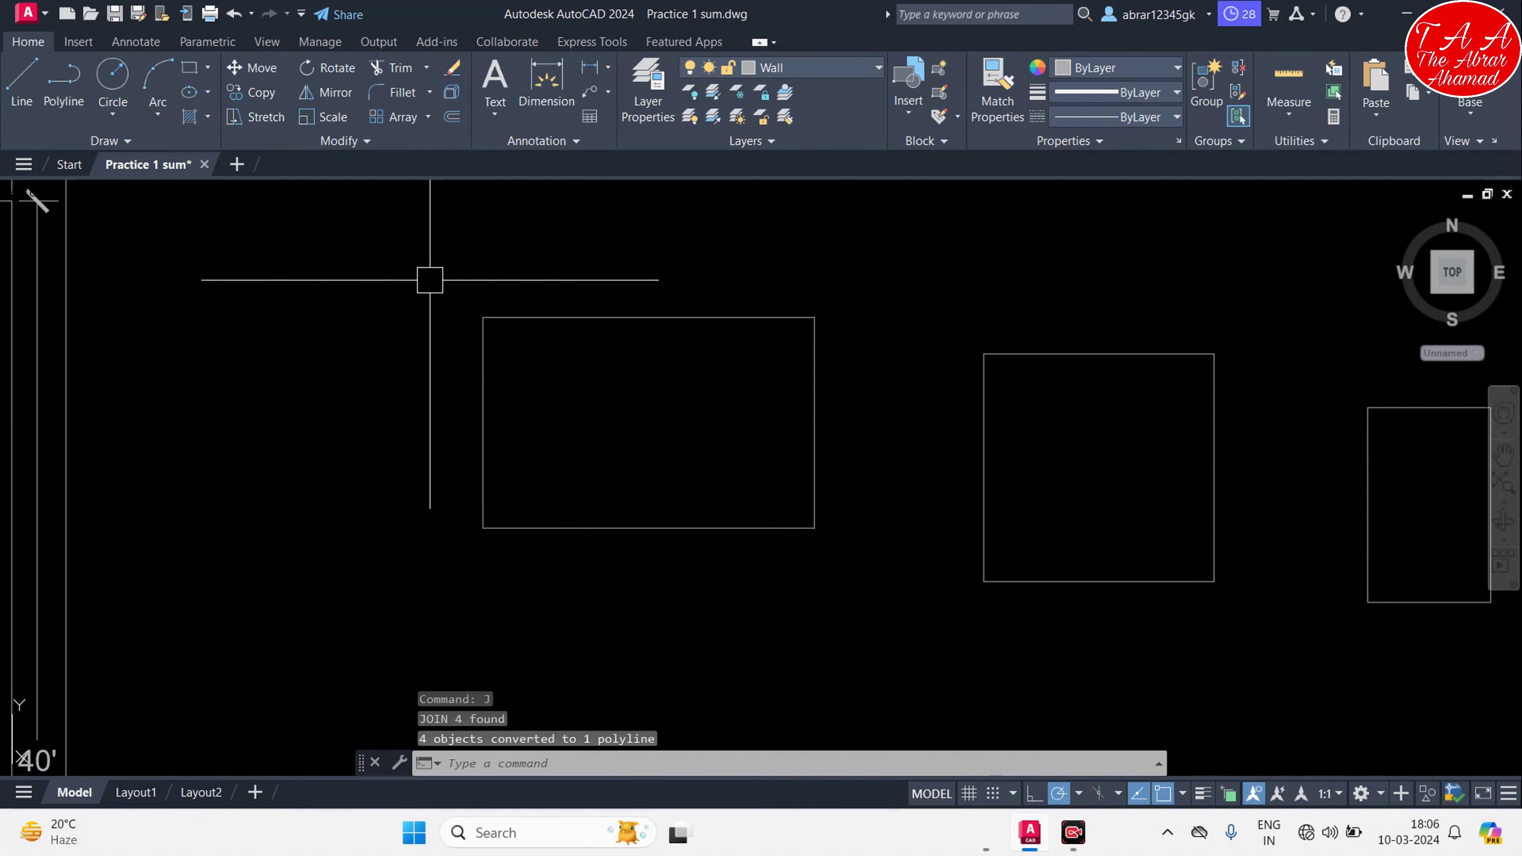
pyautogui.press('Escape')
# Check the left rectangle and explode it into separate lines again
pyautogui.click(539, 318)
pyautogui.press('Escape')
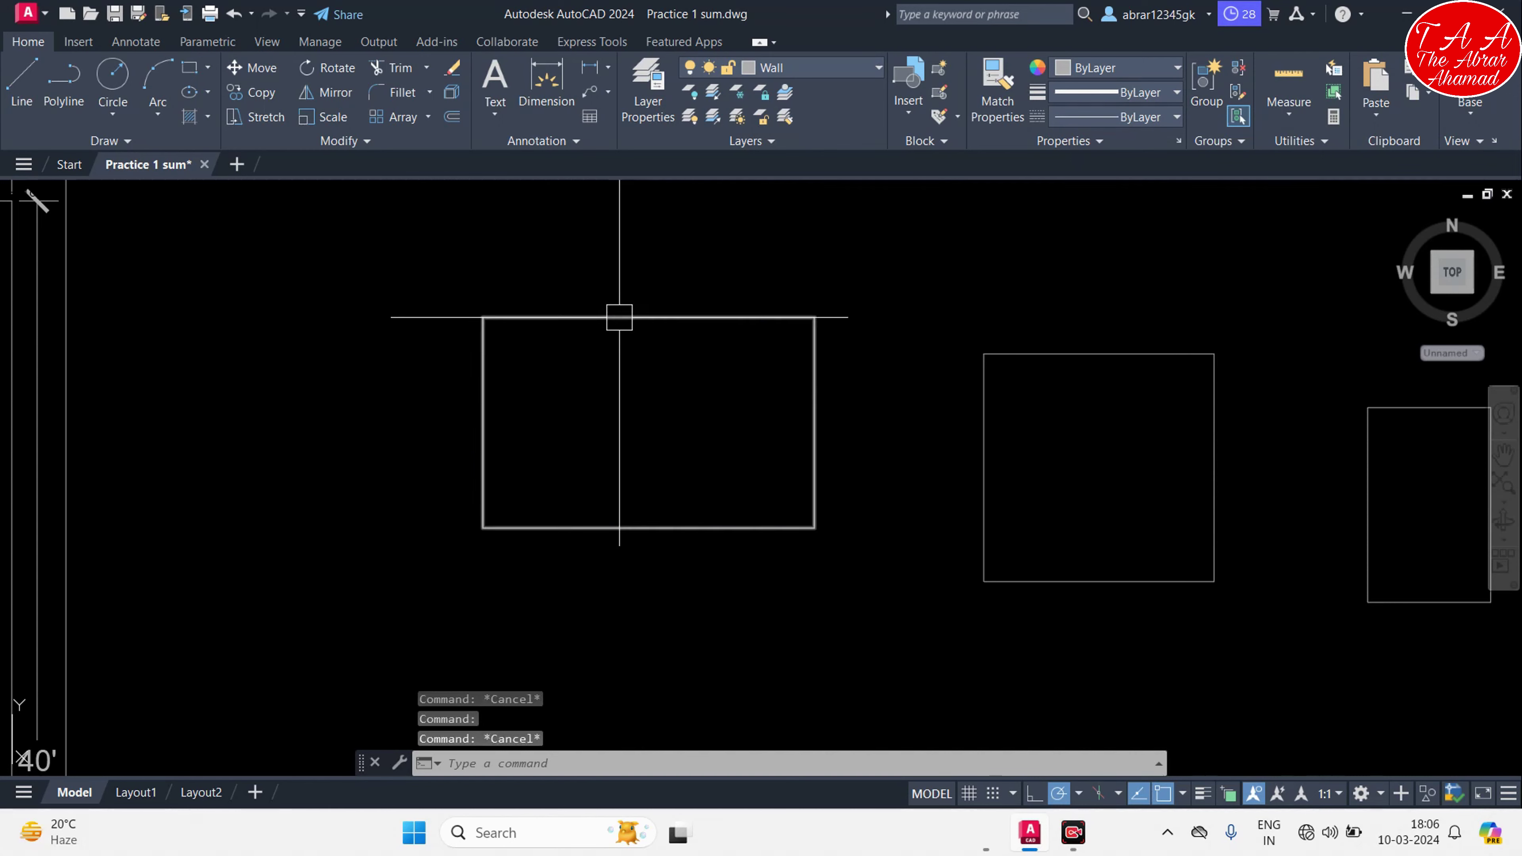
pyautogui.click(620, 317)
pyautogui.moveTo(860, 472); pyautogui.dragTo(792, 472, button='middle')
pyautogui.click(746, 444)
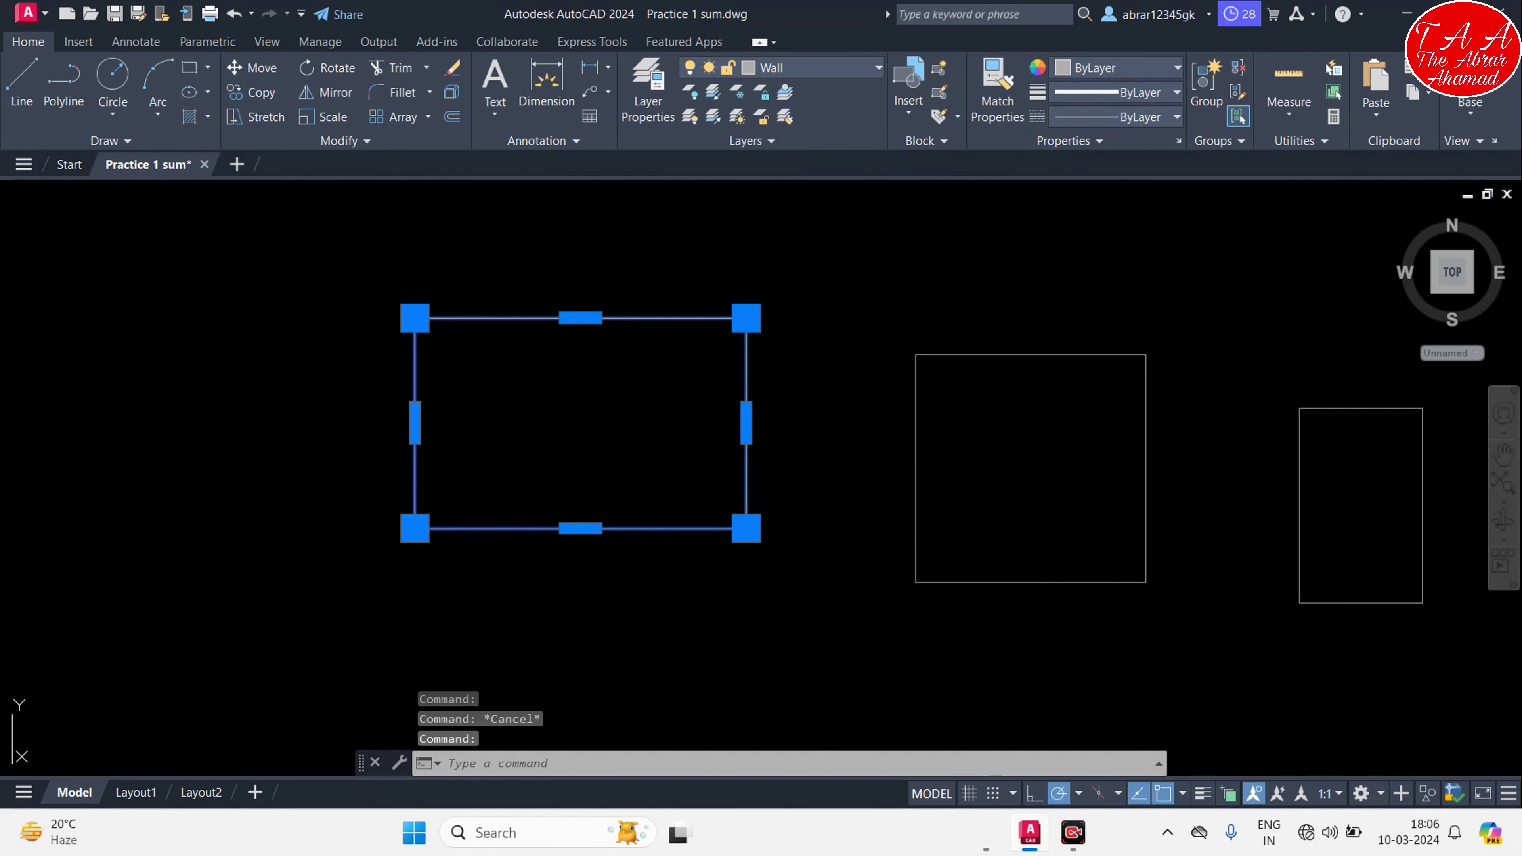
pyautogui.write('x')
pyautogui.press('Return')
# Join the left rectangle's four lines into a single polyline (4 objects converted)
pyautogui.click(847, 548)
pyautogui.click(363, 263)
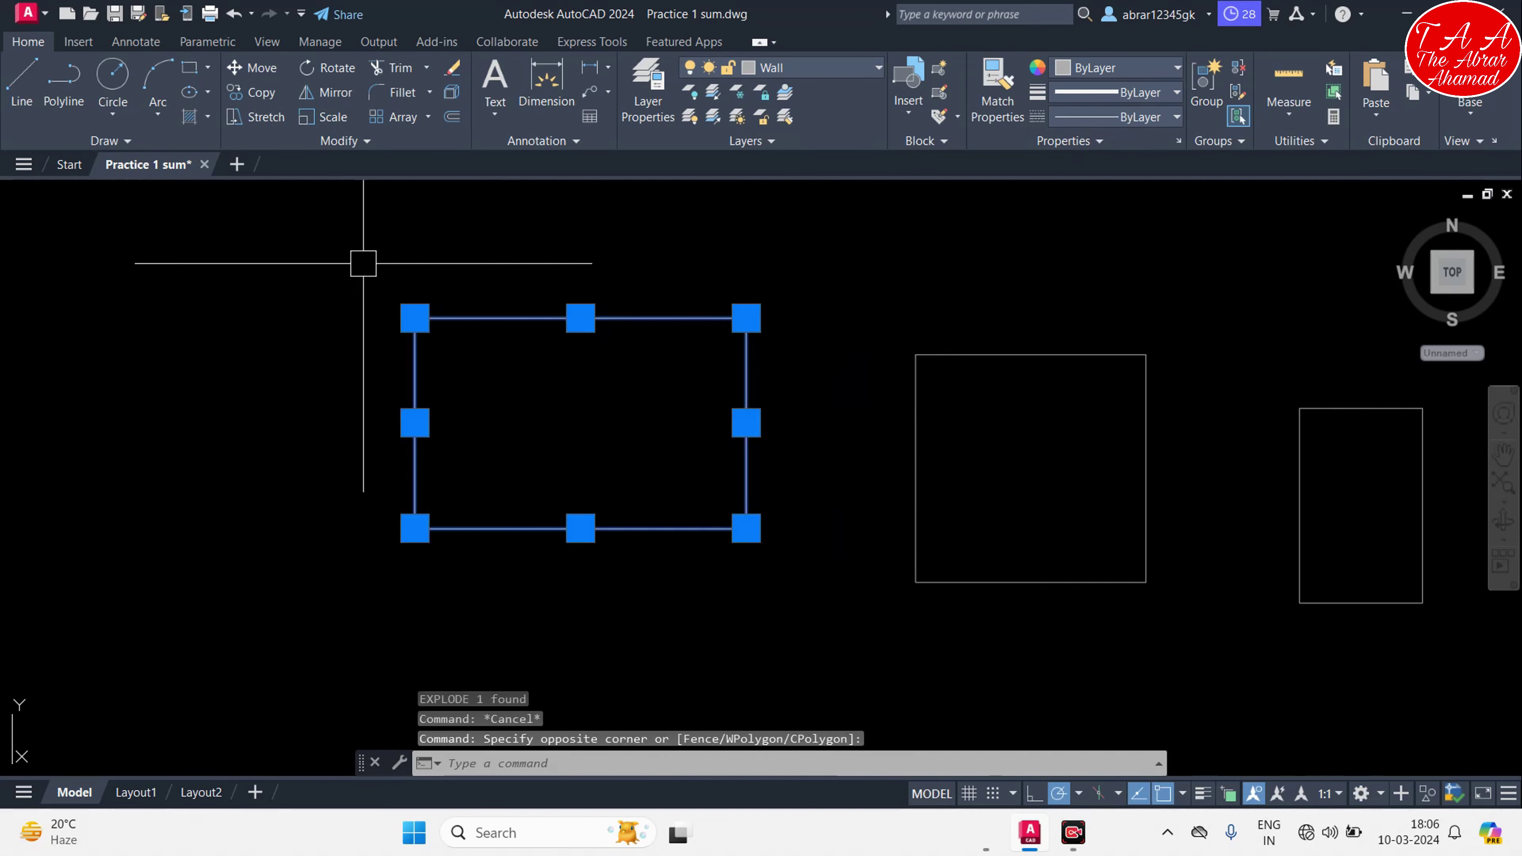
pyautogui.press('Return')
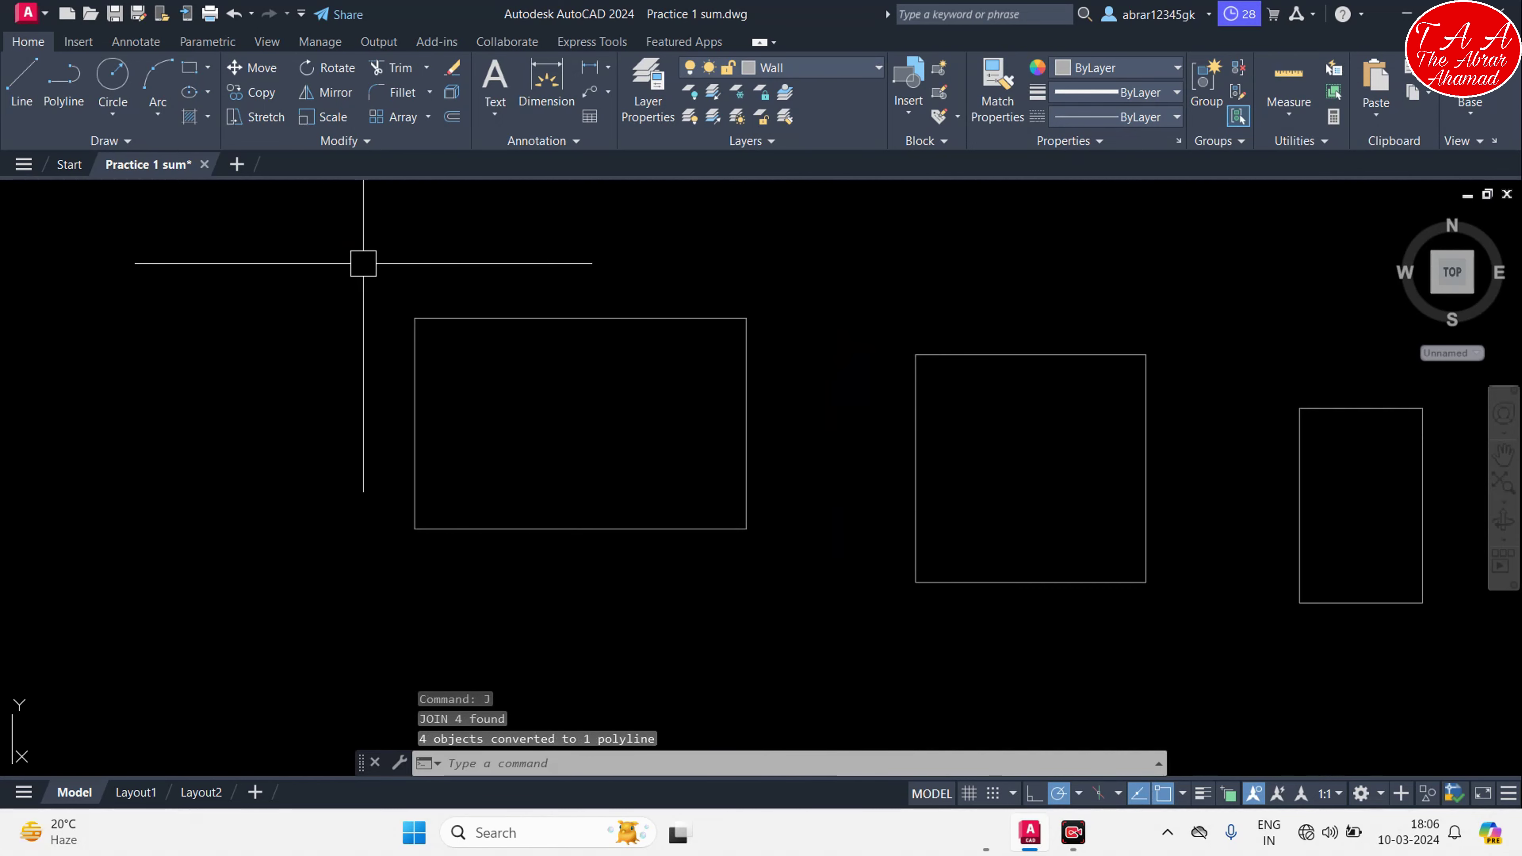
pyautogui.press('Escape')
pyautogui.scroll(-2, 508, 331)
pyautogui.scroll(4, 659, 420)
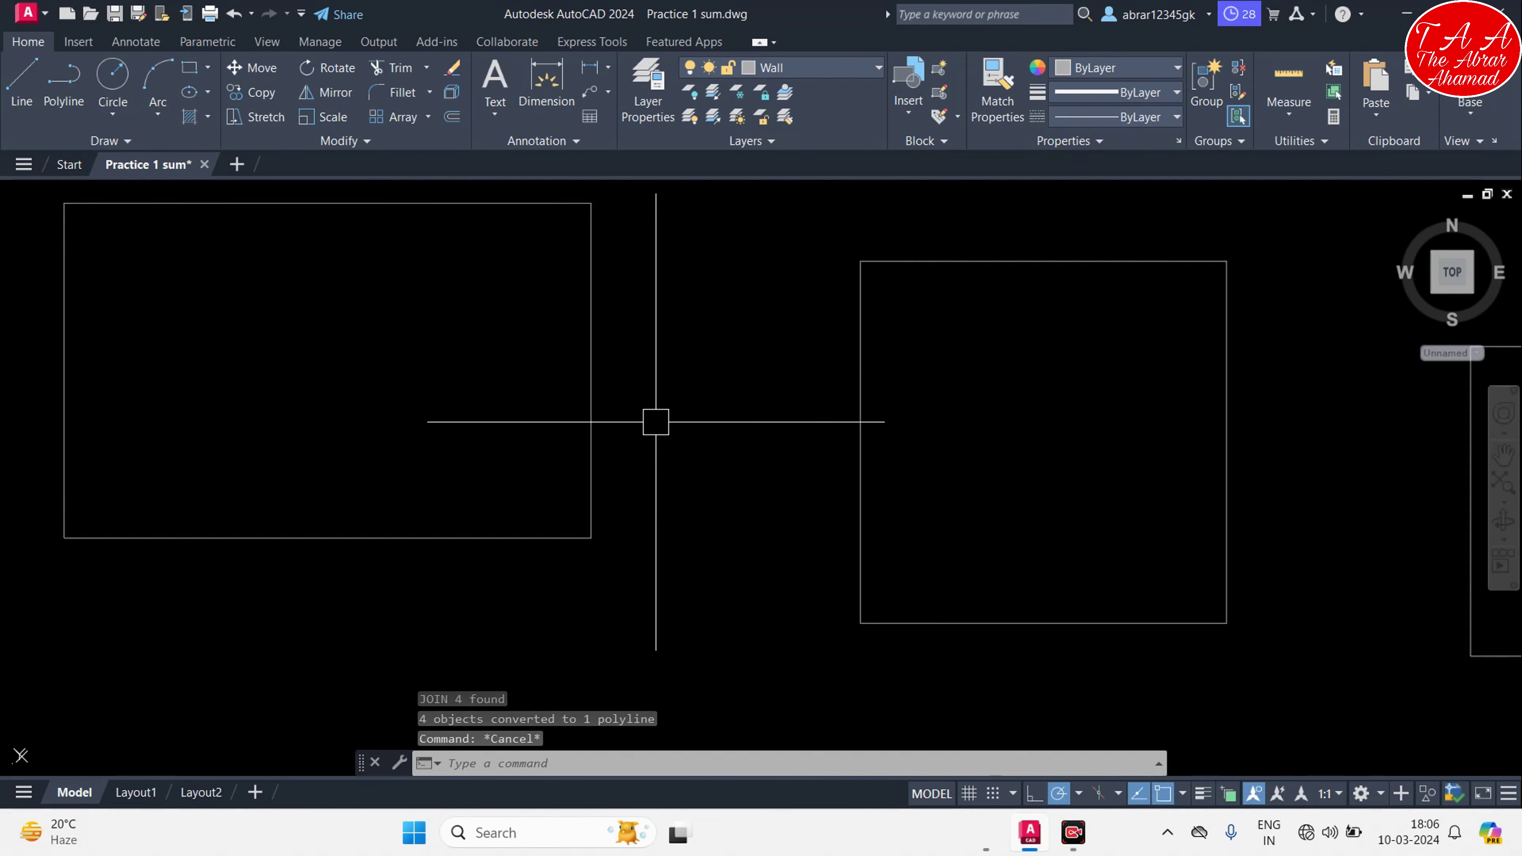
pyautogui.moveTo(656, 422); pyautogui.dragTo(815, 360, button='middle')
pyautogui.moveTo(558, 298)
pyautogui.mouseDown(button='middle')
pyautogui.moveTo(795, 360)
pyautogui.moveTo(736, 325)
pyautogui.mouseUp(button='middle')
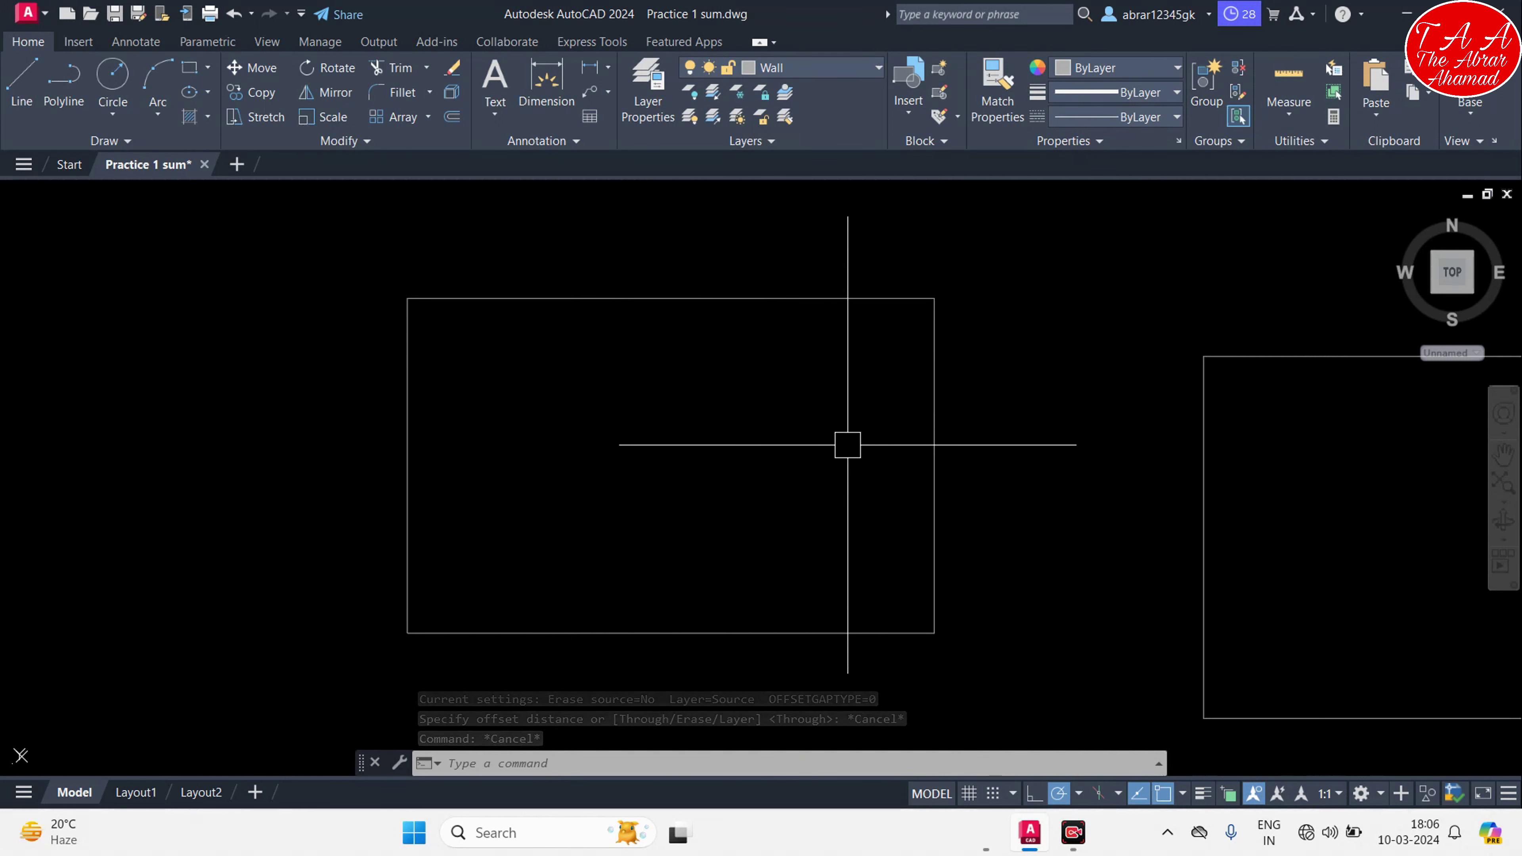
# Start OFFSET with a 9" offset distance
pyautogui.moveTo(841, 445); pyautogui.dragTo(742, 408, button='middle')
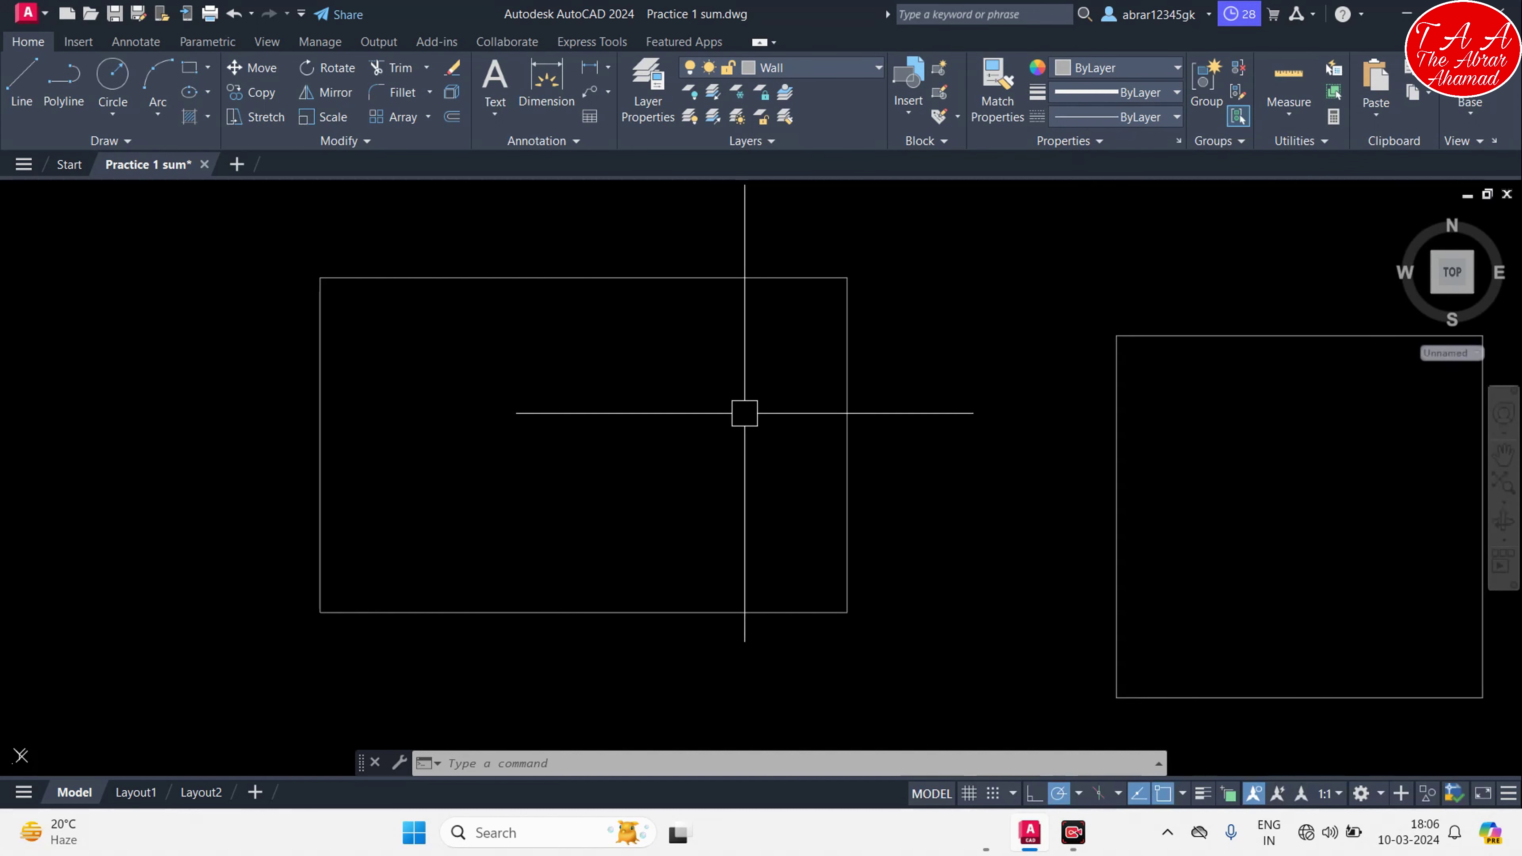
pyautogui.press('Escape')
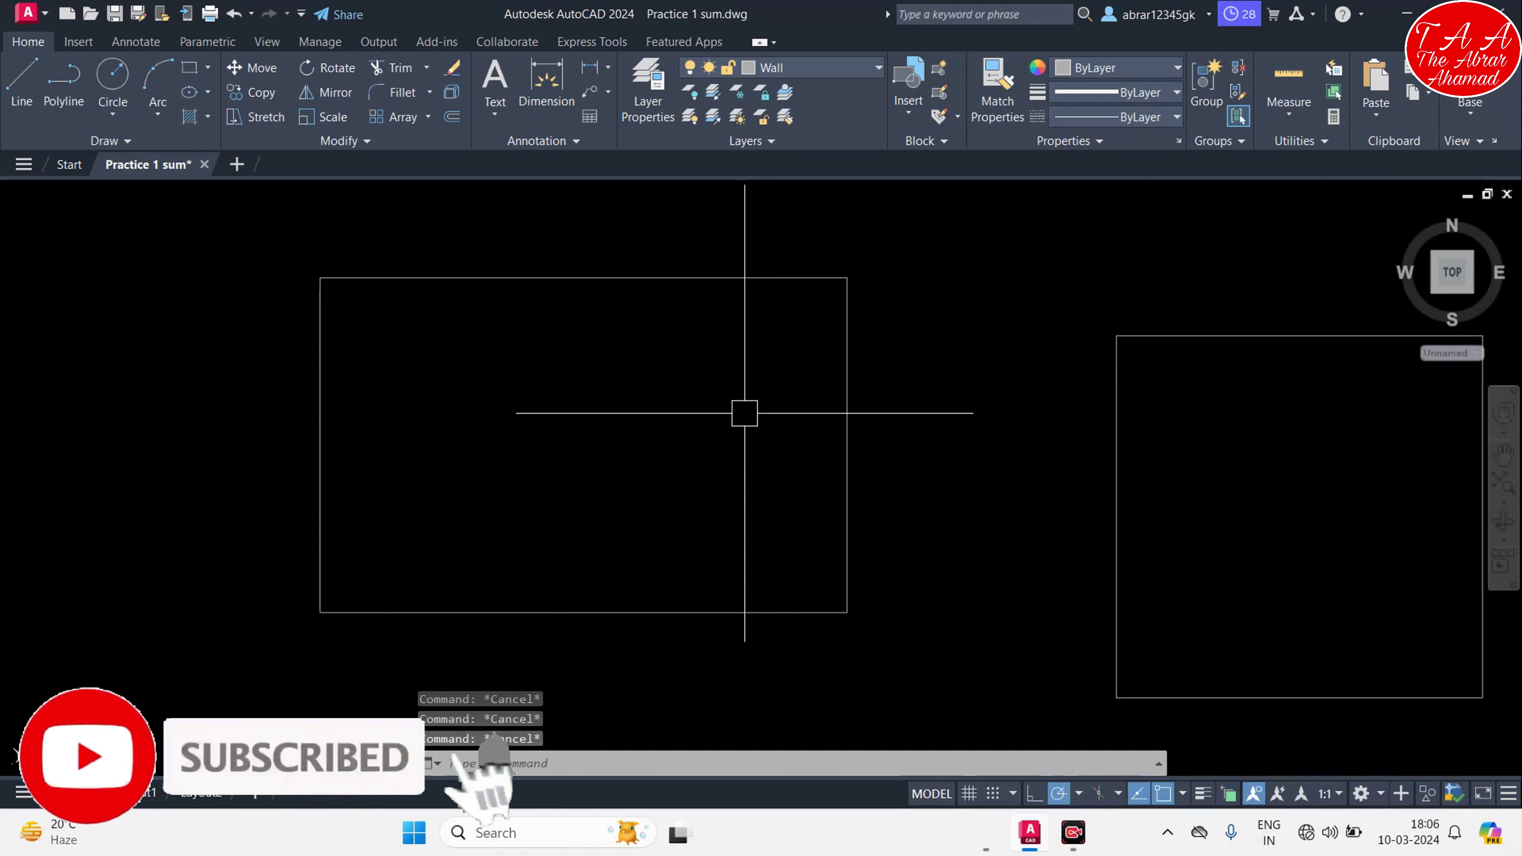
pyautogui.write('o')
pyautogui.press('Return')
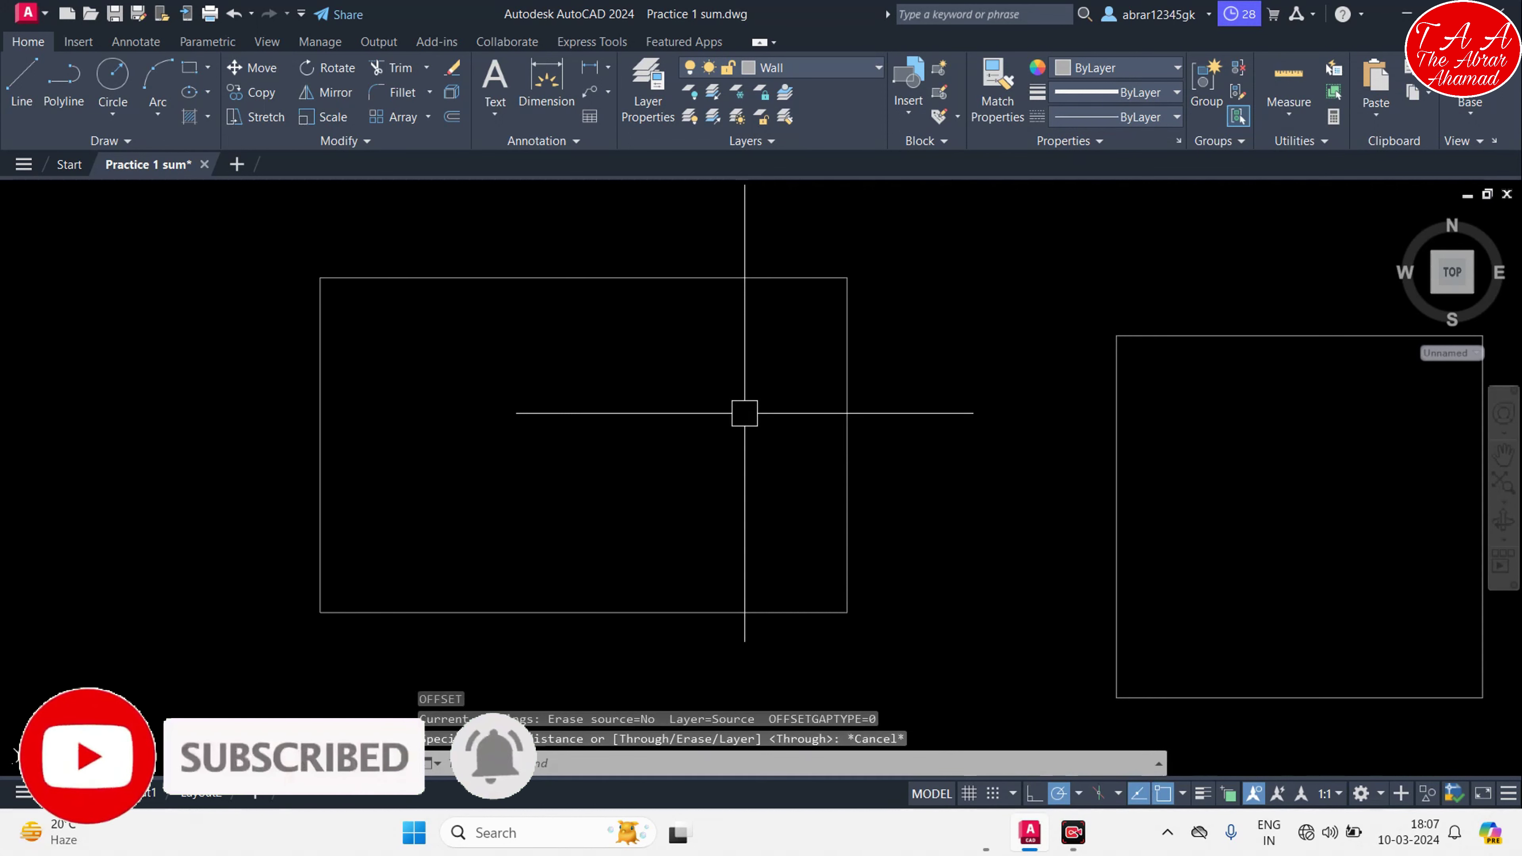
pyautogui.press('Escape')
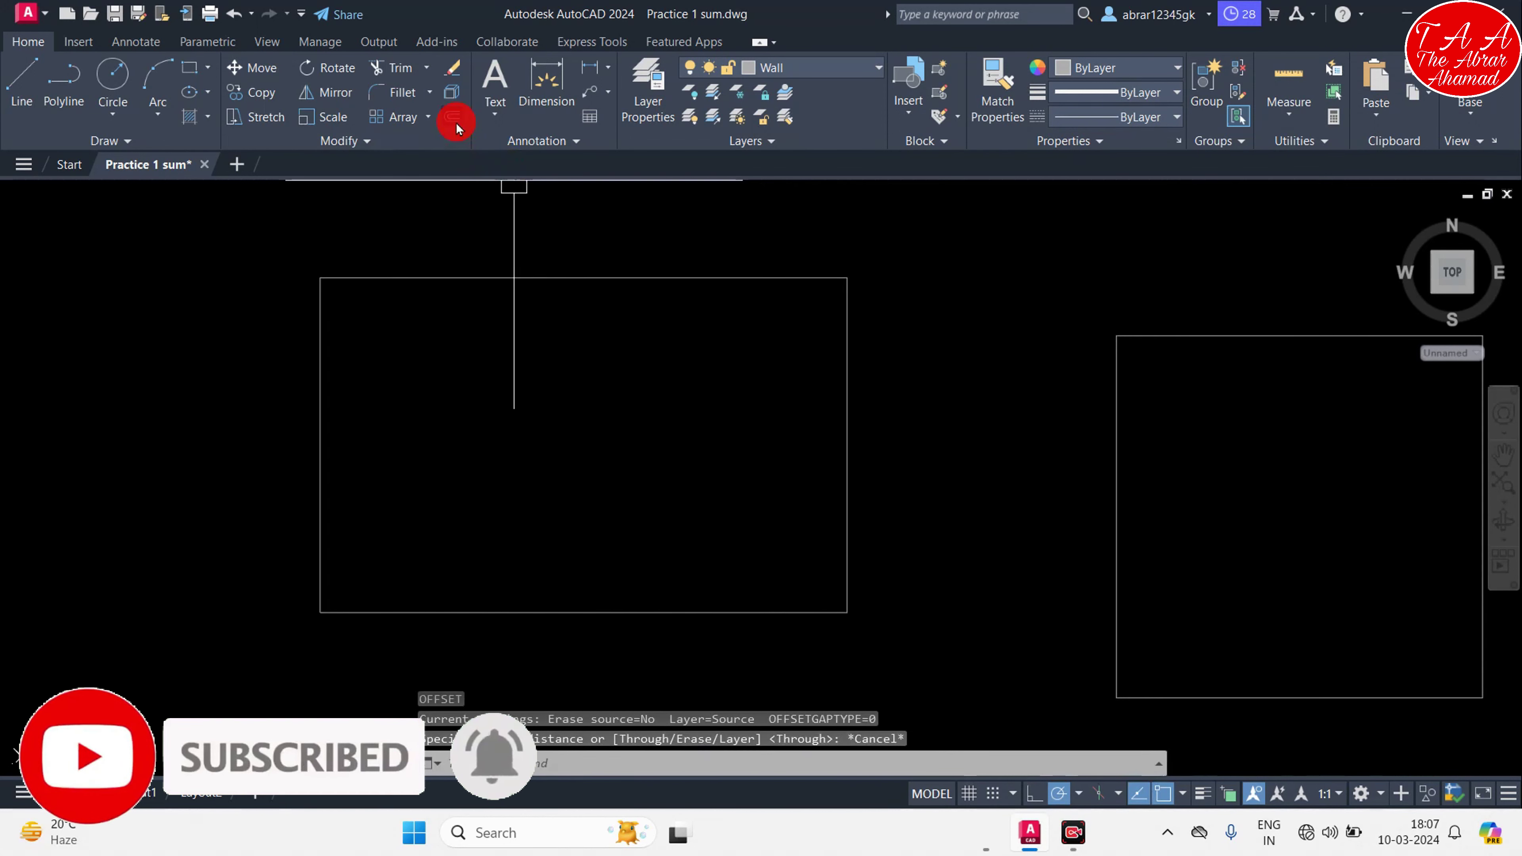
pyautogui.press('Escape')
pyautogui.press('Escape')
pyautogui.write('o')
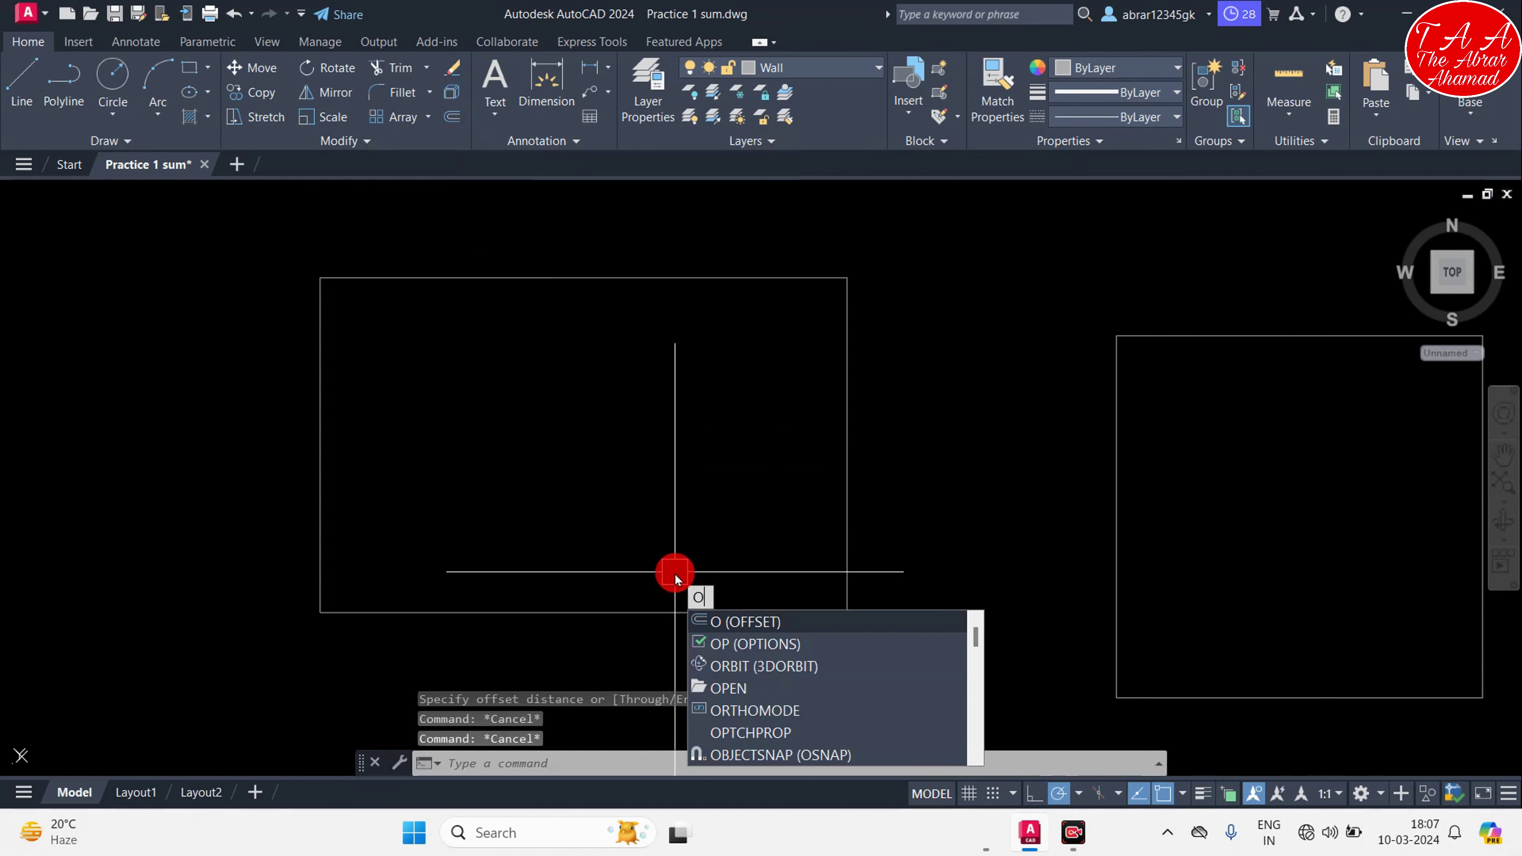
pyautogui.press('Return')
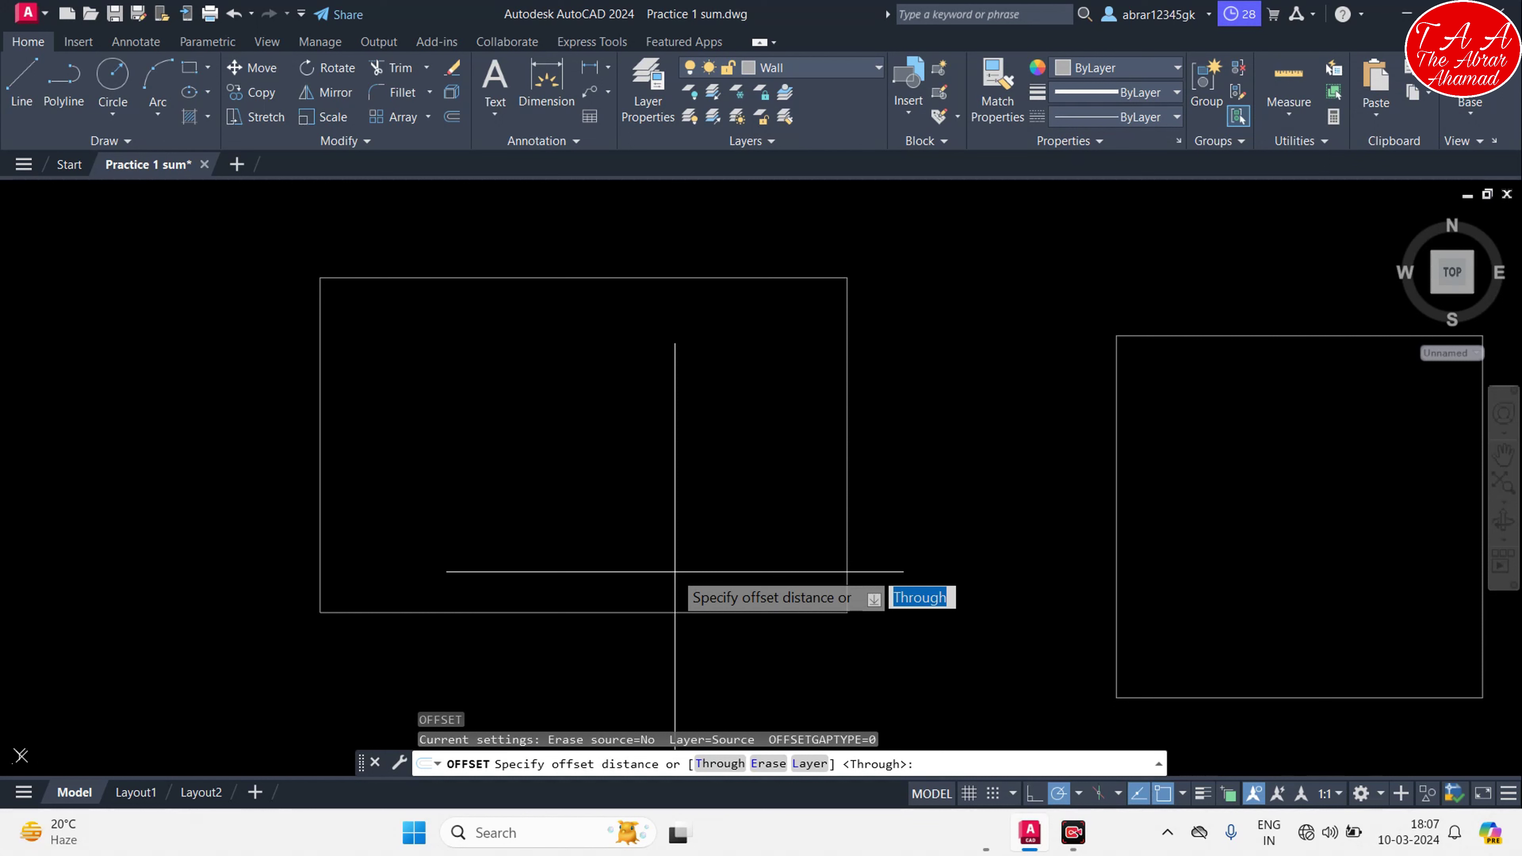
pyautogui.write('"')
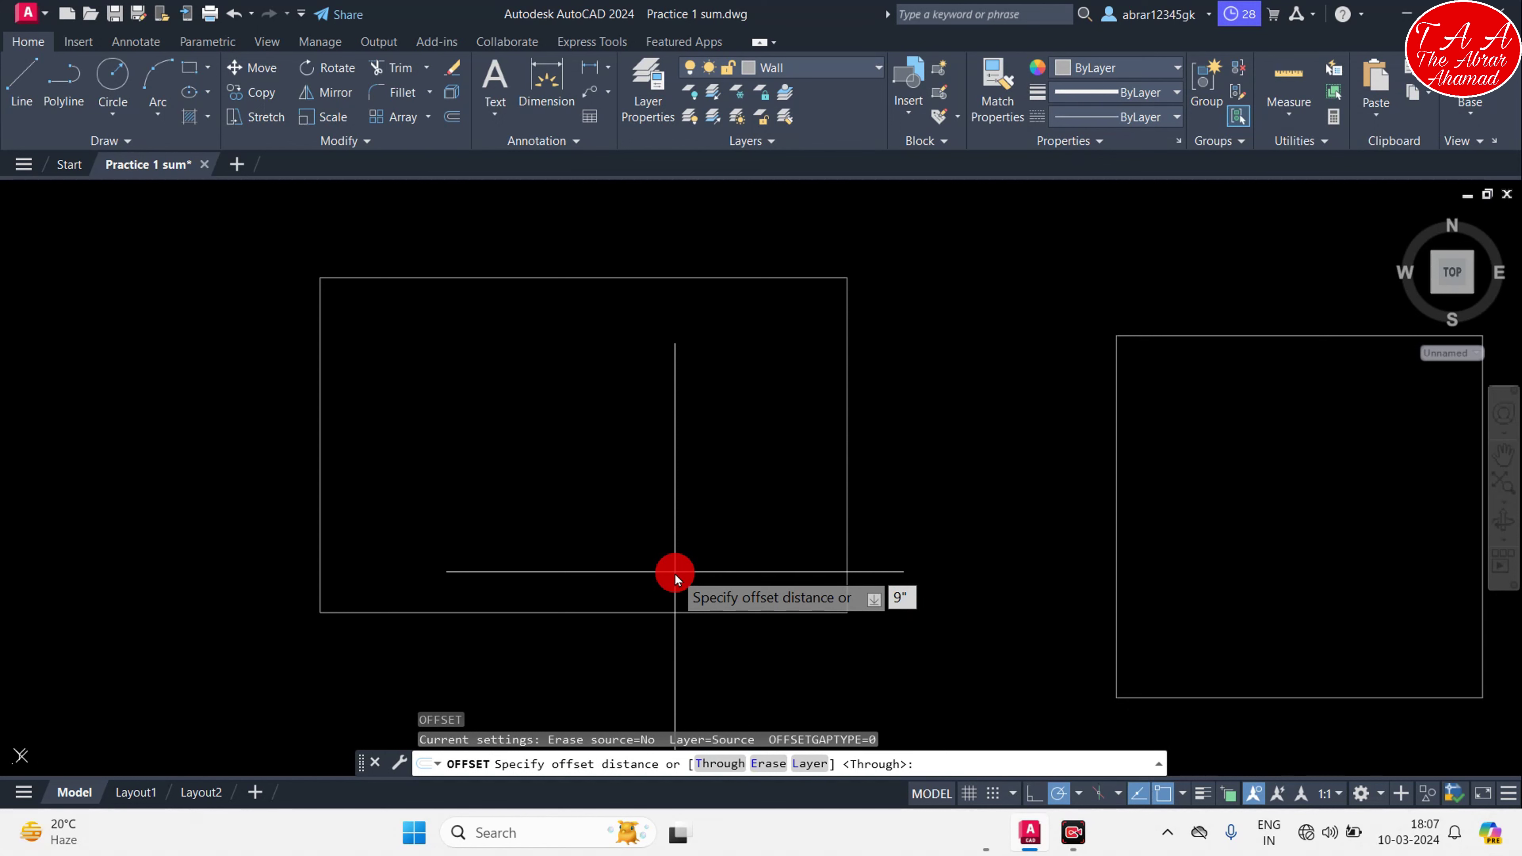
pyautogui.press('Return')
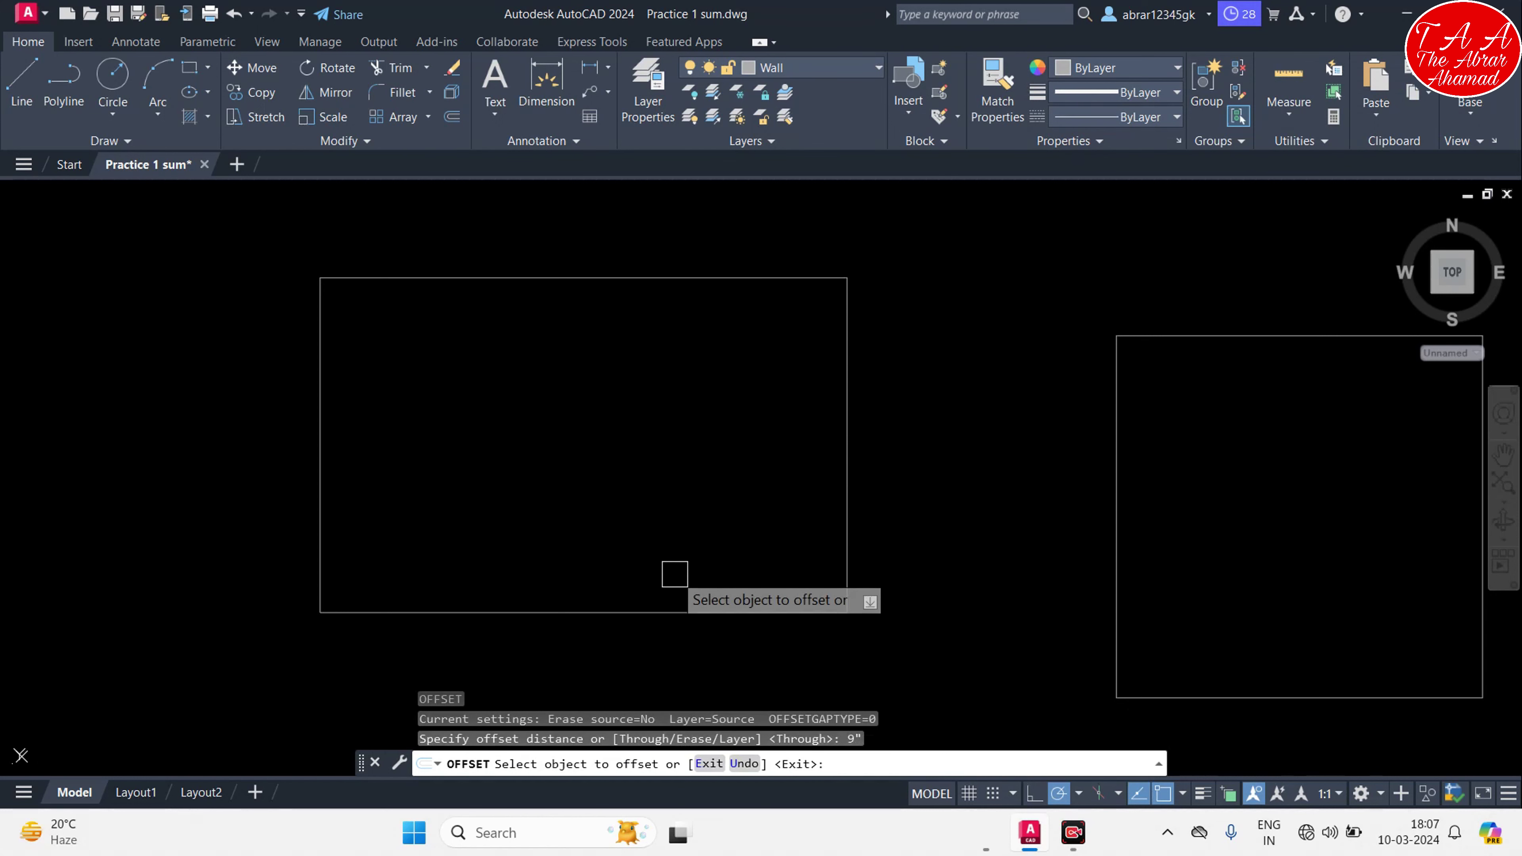
# Offset the left and middle rectangles 9" inward and the right rectangle outward
pyautogui.click(581, 279)
pyautogui.moveTo(598, 413); pyautogui.dragTo(591, 496, button='middle')
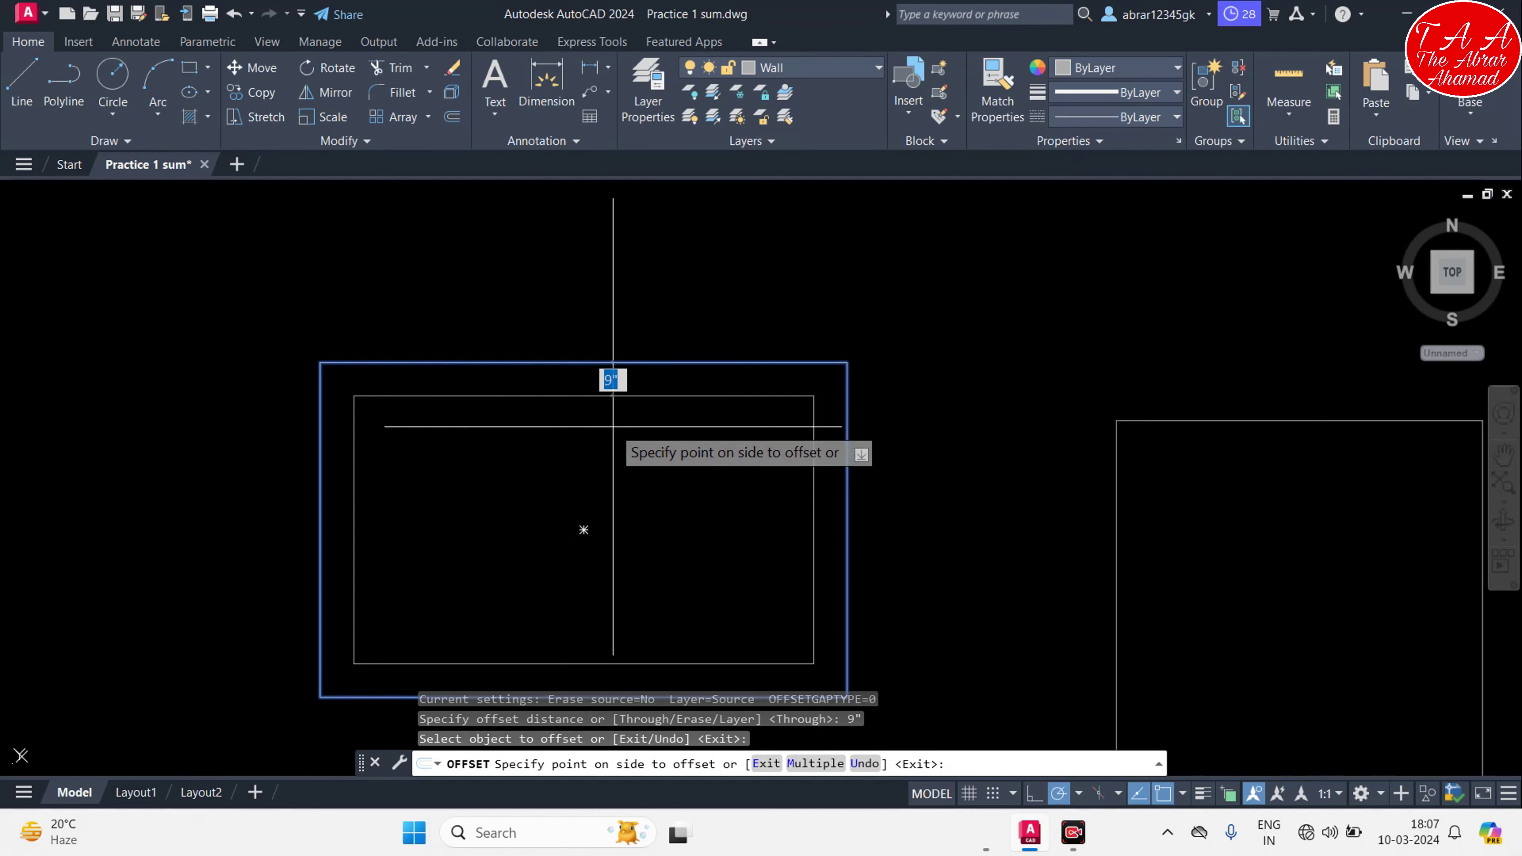
pyautogui.click(611, 428)
pyautogui.scroll(-2, 857, 318)
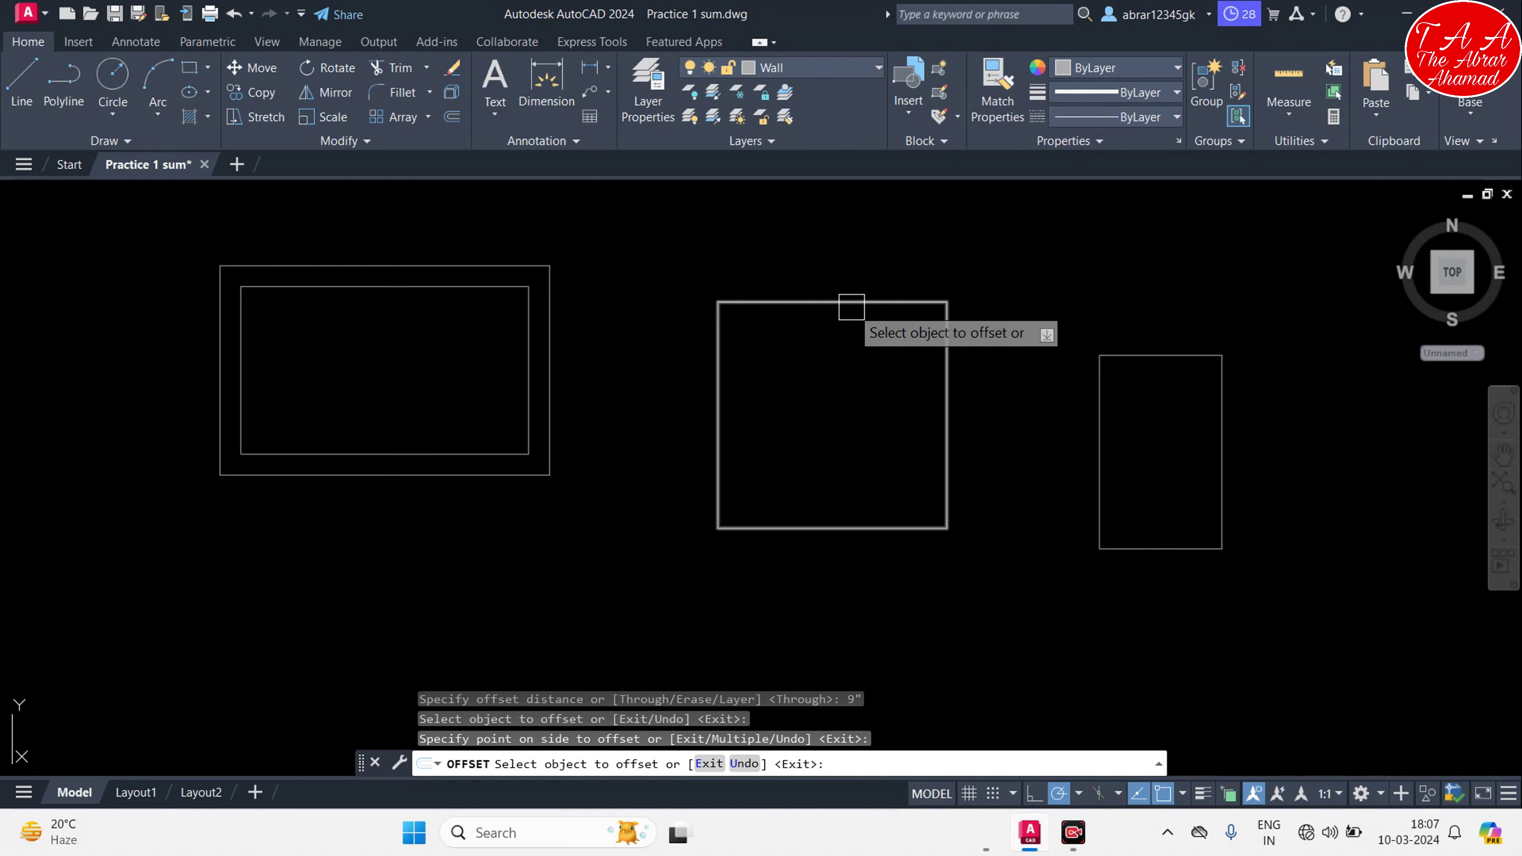
pyautogui.click(854, 304)
pyautogui.click(833, 415)
pyautogui.click(1130, 356)
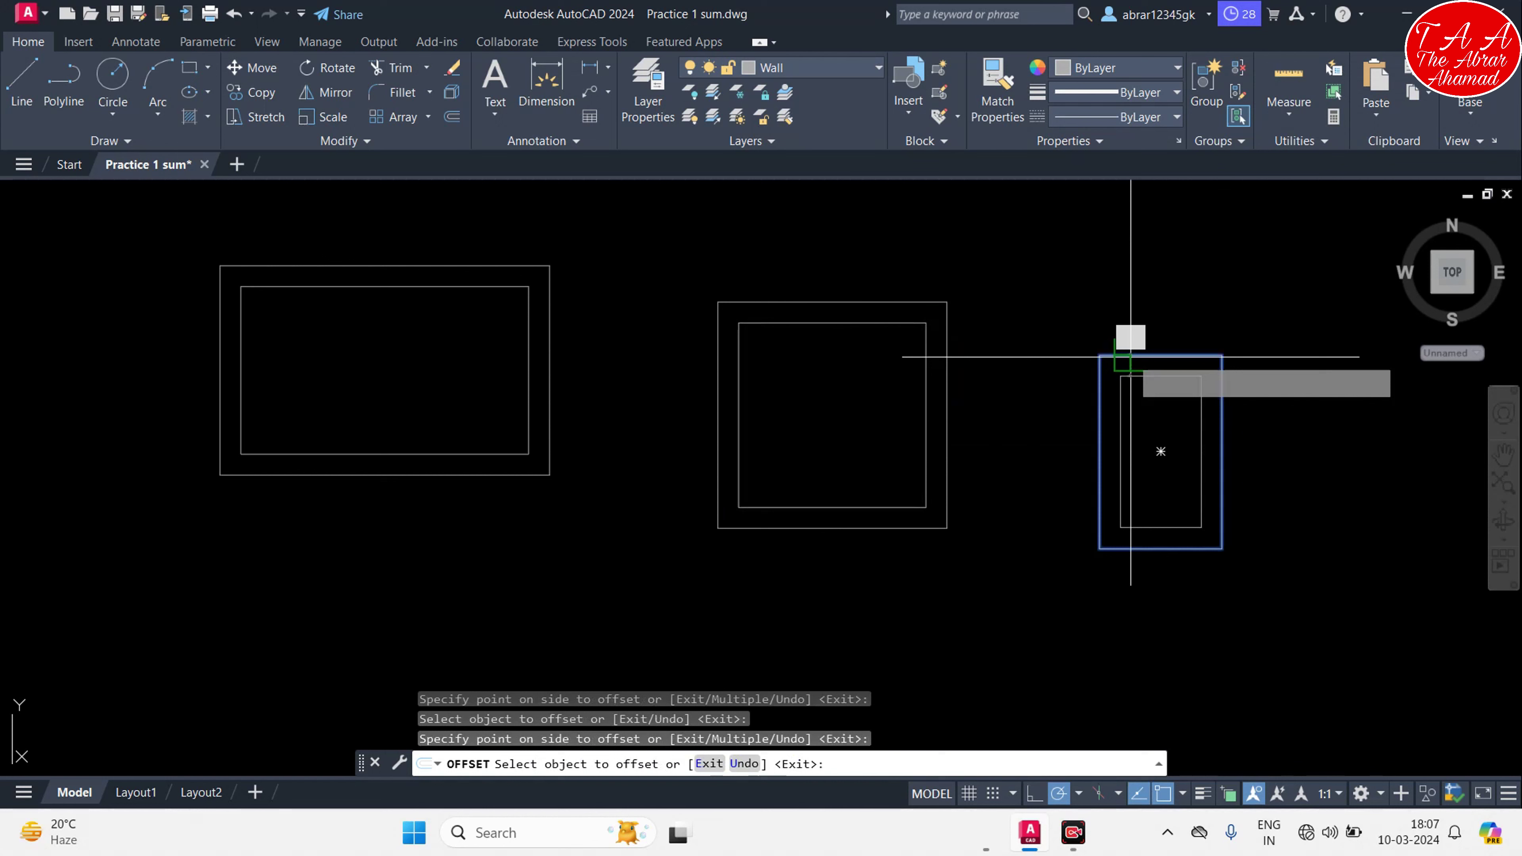
pyautogui.click(1092, 257)
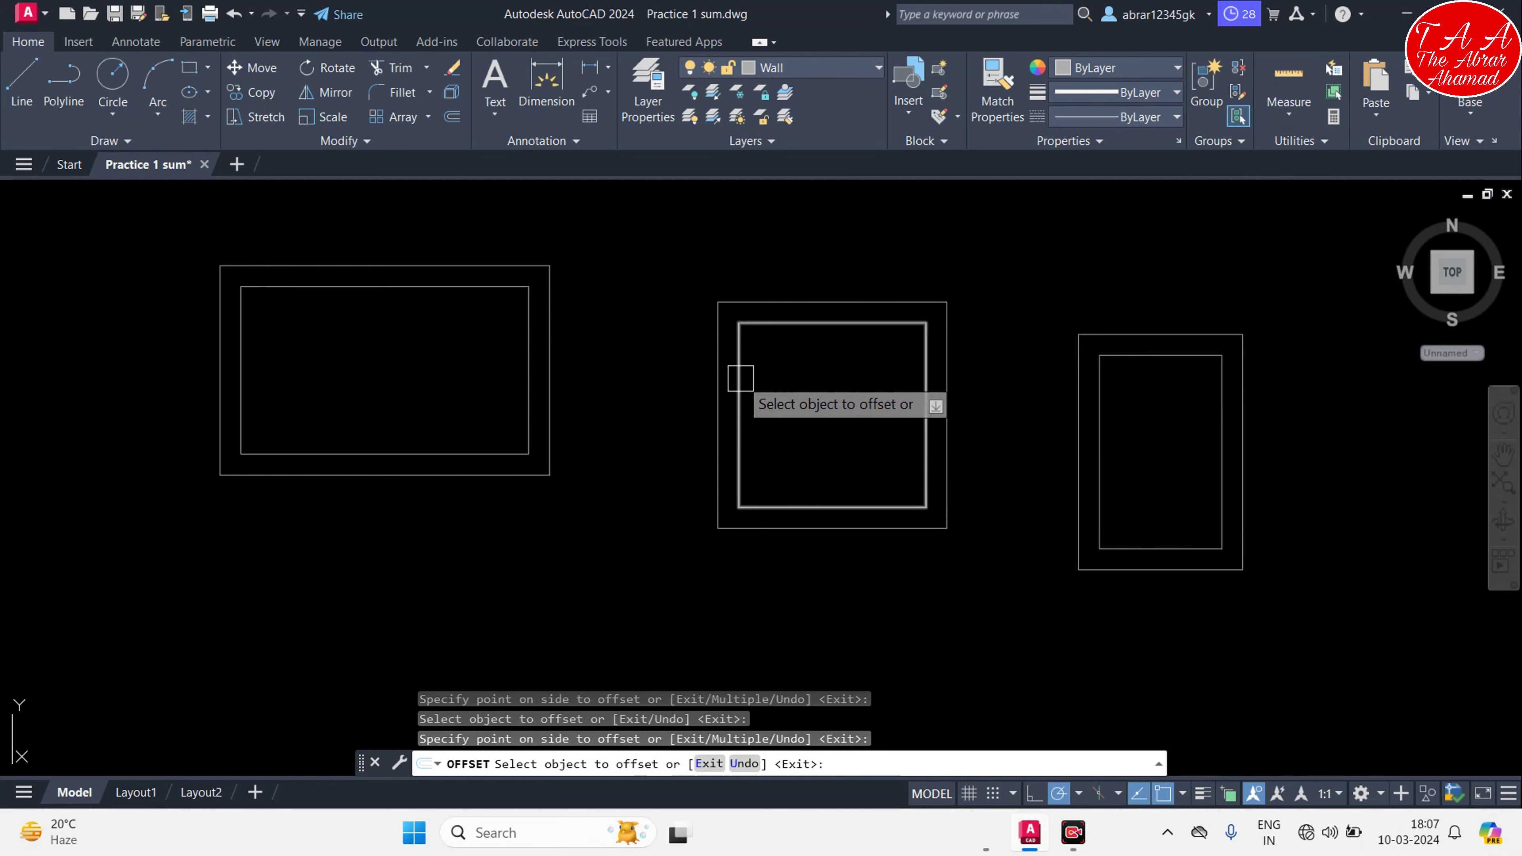
pyautogui.click(741, 359)
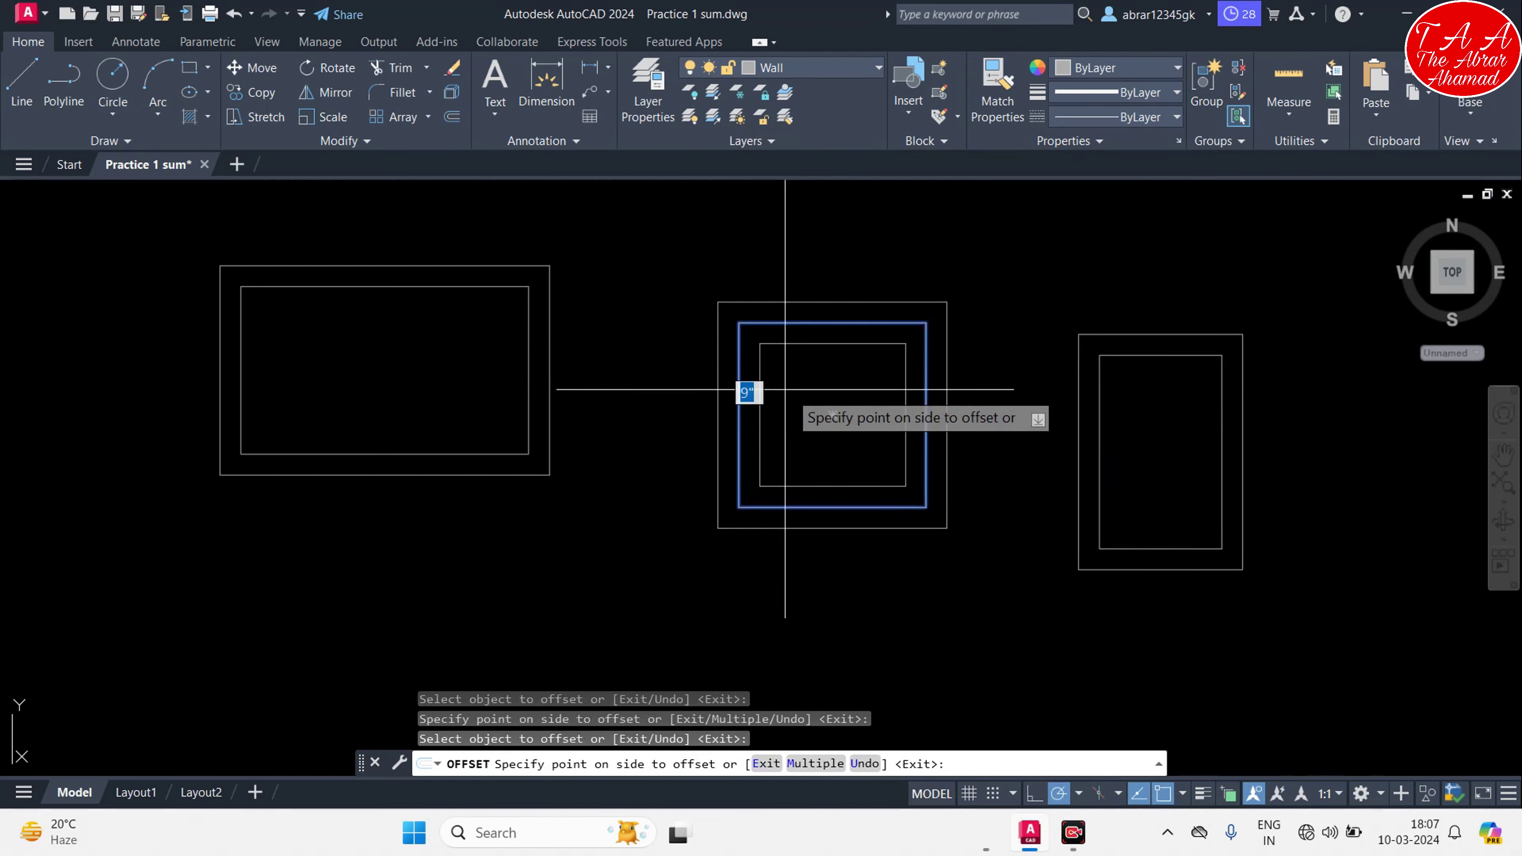
pyautogui.scroll(5, 782, 304)
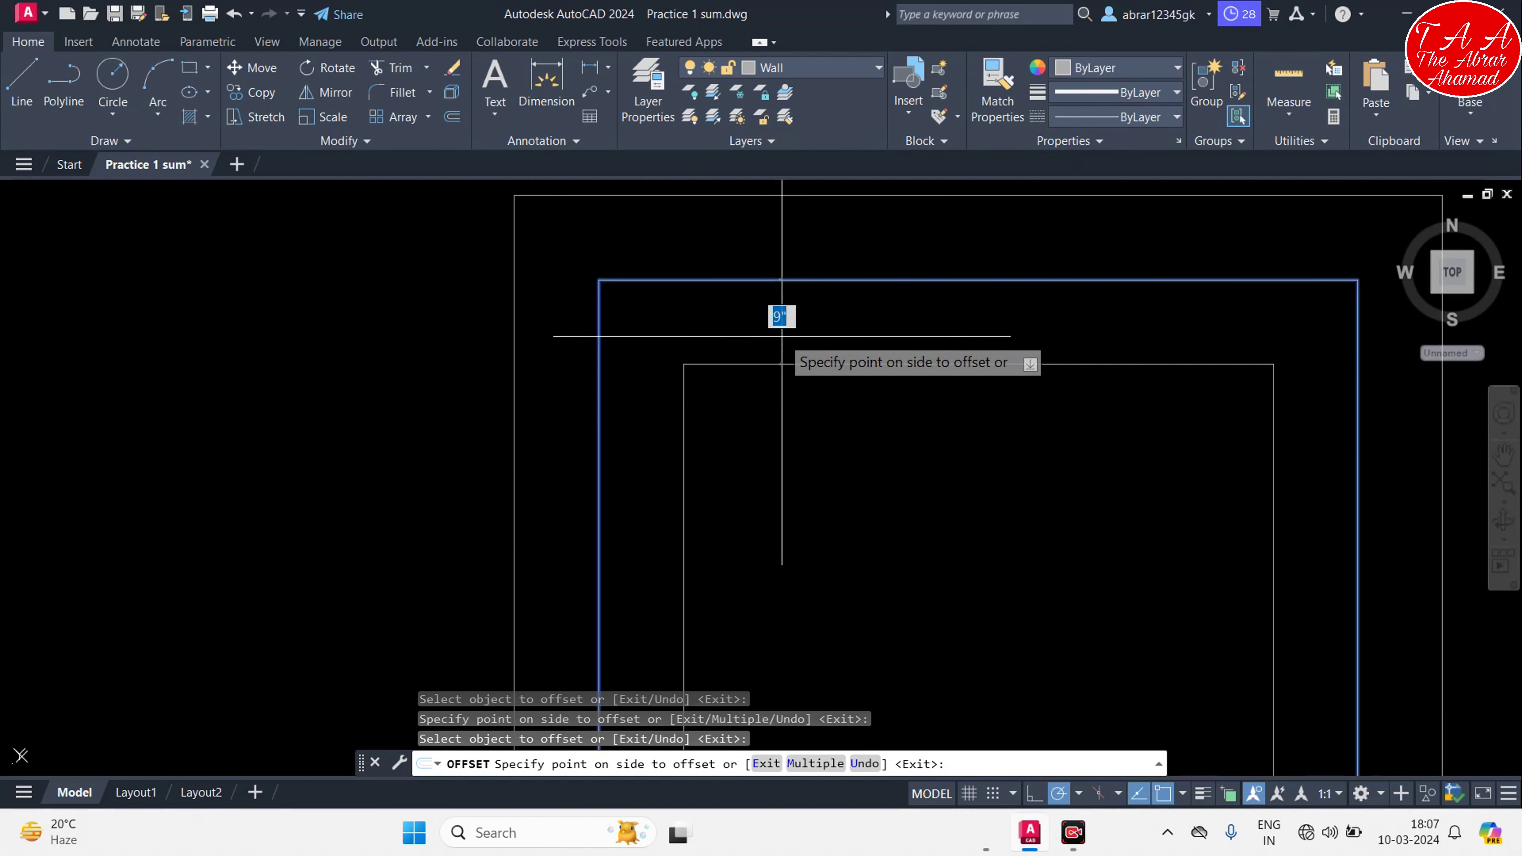
pyautogui.scroll(-3, 707, 282)
pyautogui.scroll(-3, 779, 359)
# End the offset and turn on lineweight display in the status bar
pyautogui.press('Escape')
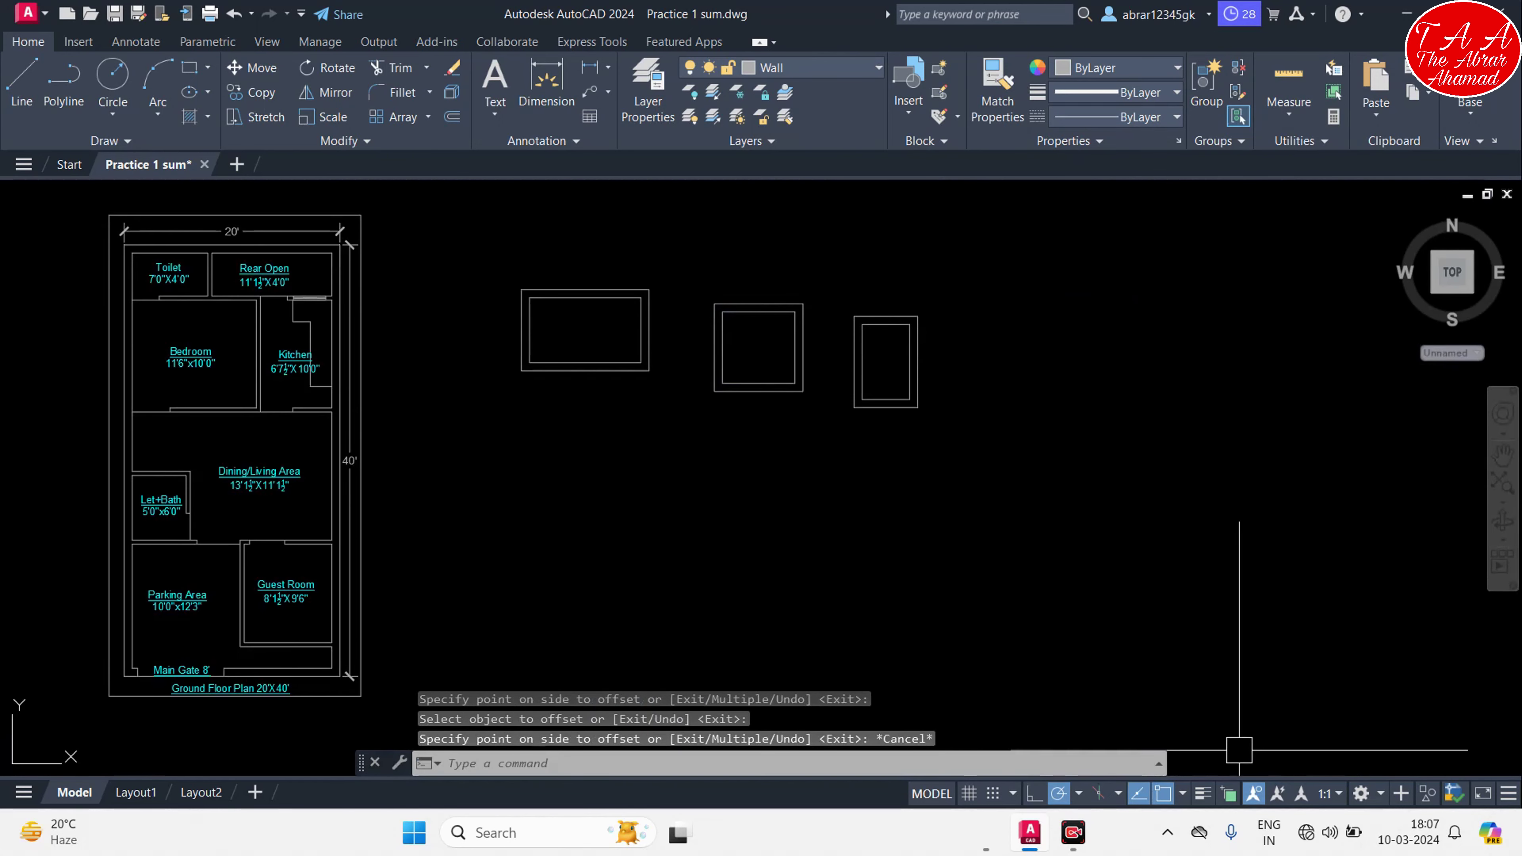
pyautogui.click(1205, 793)
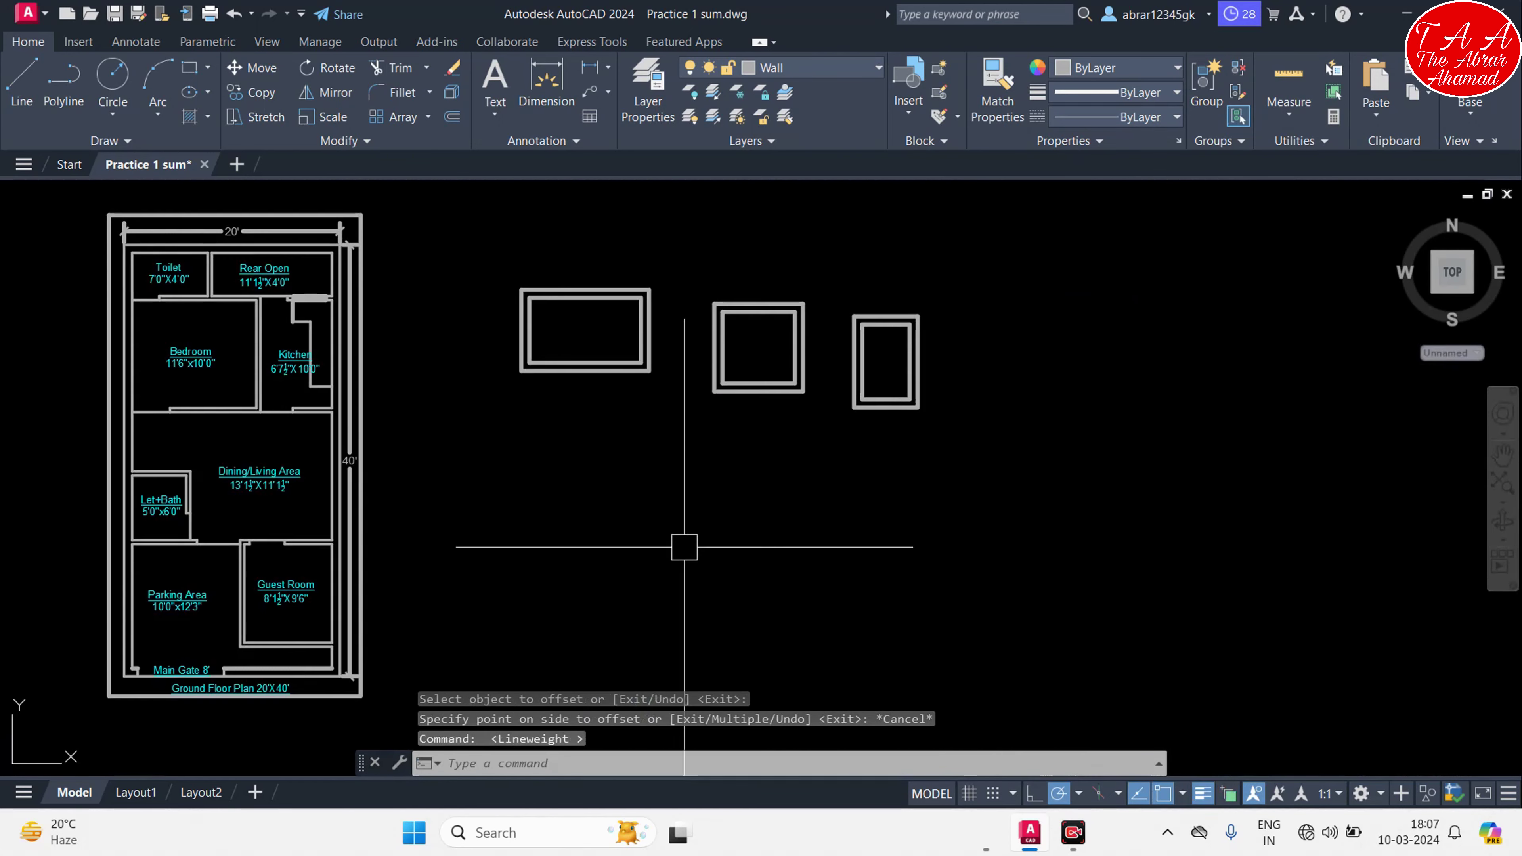
pyautogui.scroll(6, 623, 360)
pyautogui.moveTo(622, 361)
pyautogui.mouseDown(button='middle')
pyautogui.moveTo(650, 579)
pyautogui.moveTo(631, 469)
pyautogui.mouseUp(button='middle')
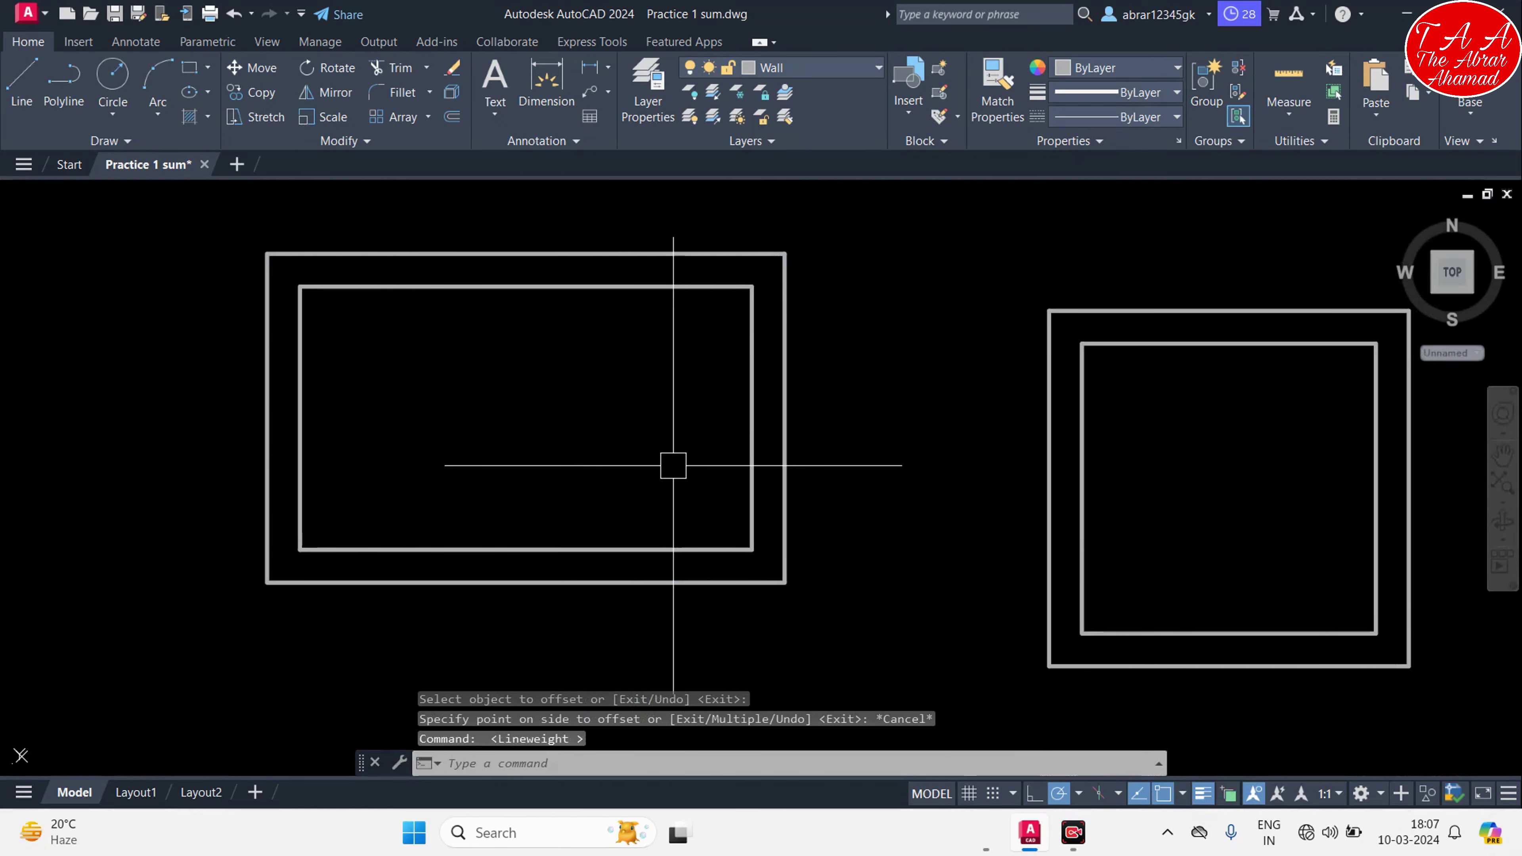
pyautogui.moveTo(574, 310); pyautogui.dragTo(596, 464, button='middle')
pyautogui.scroll(-2, 370, 323)
# Erase the inner 9" rectangle of the left pair
pyautogui.click(503, 330)
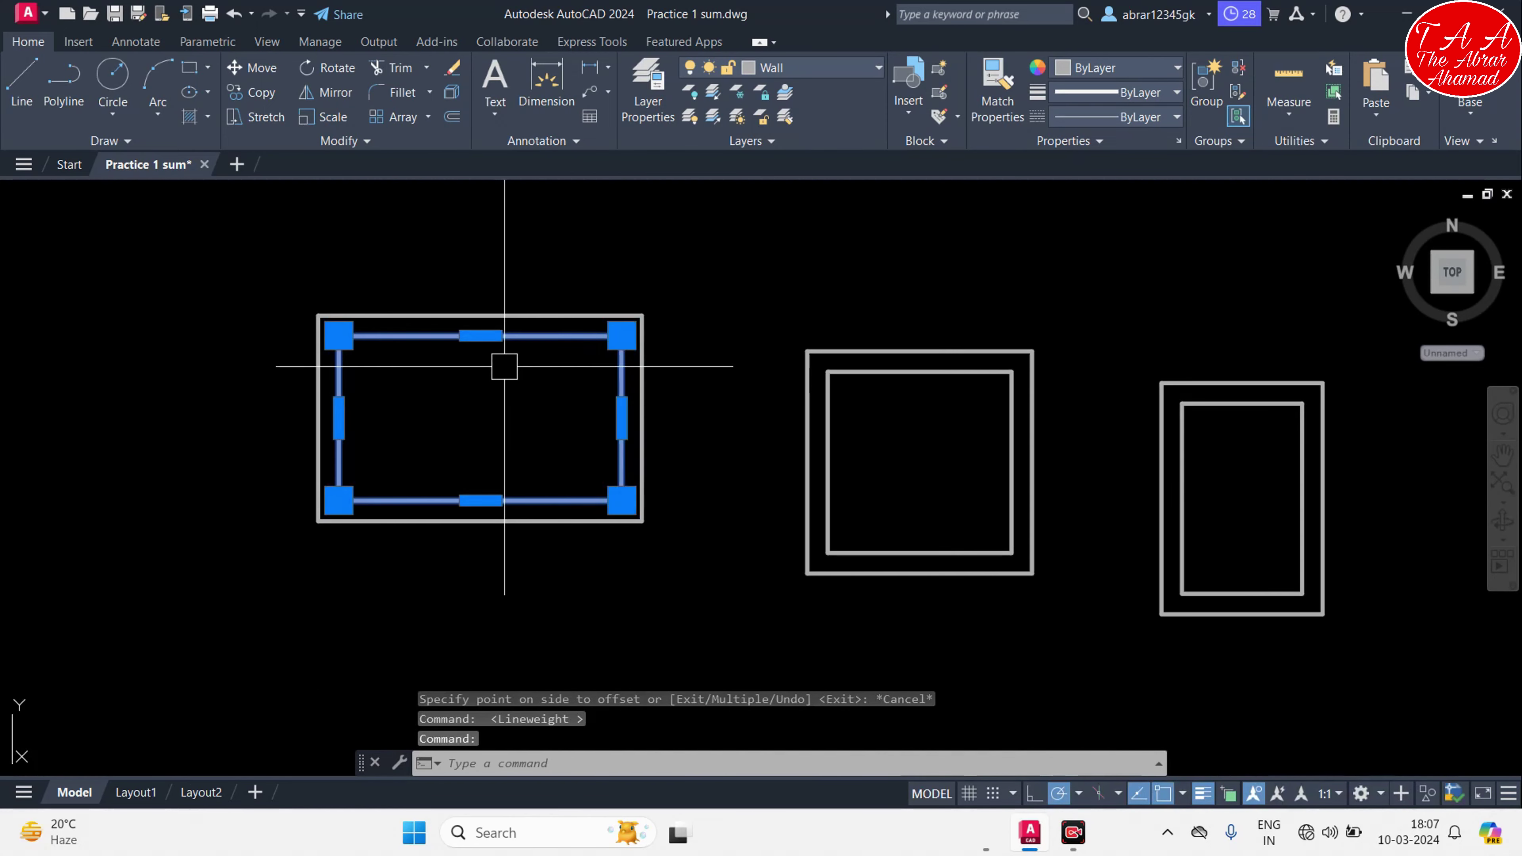
pyautogui.write('E')
pyautogui.press('Return')
pyautogui.press('Escape')
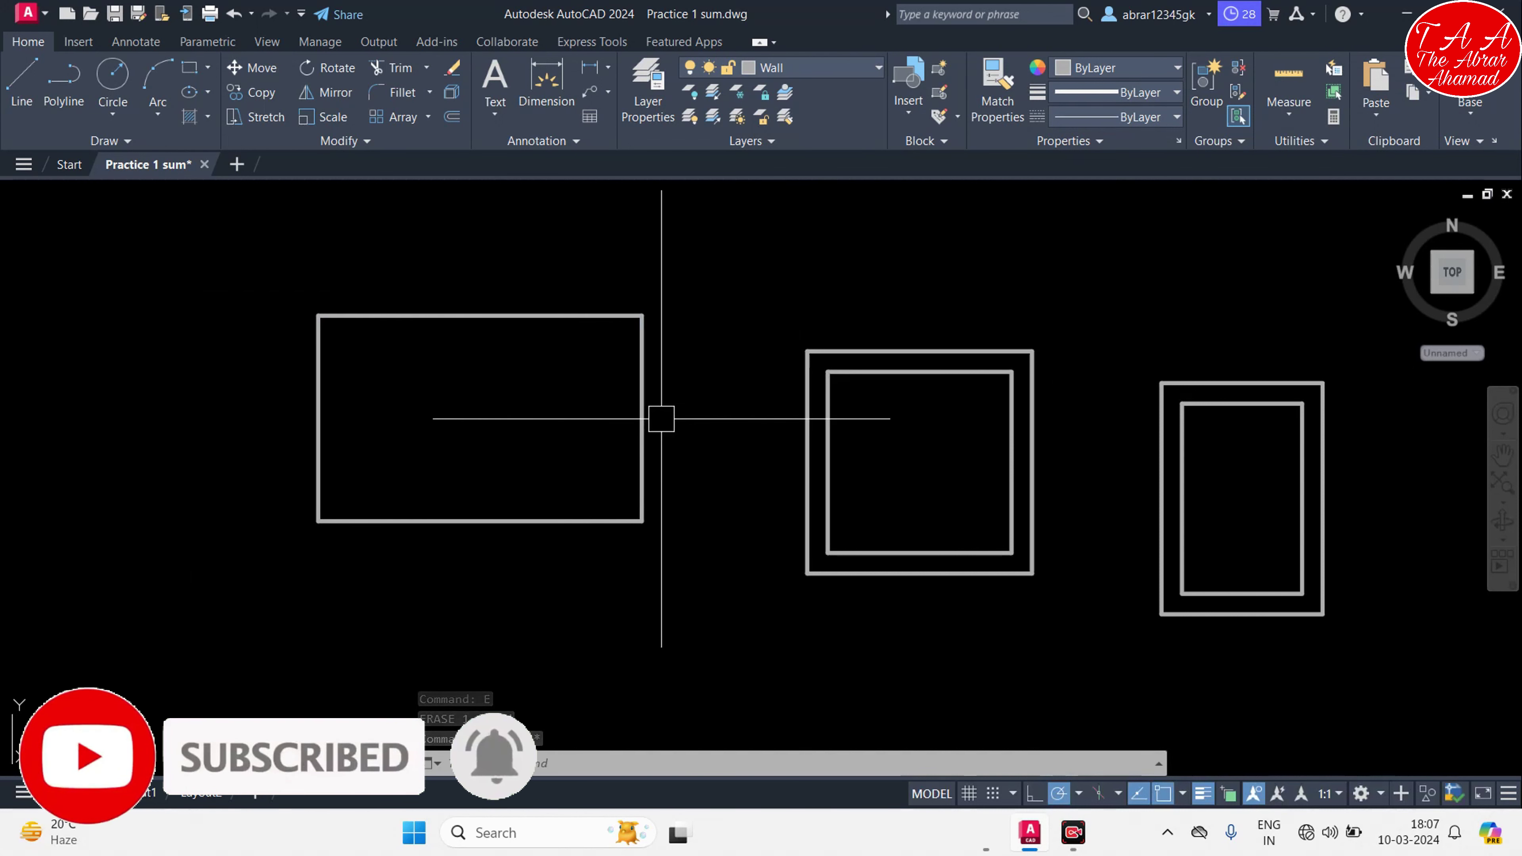
# Explode the remaining left outer rectangle into separate lines
pyautogui.click(641, 411)
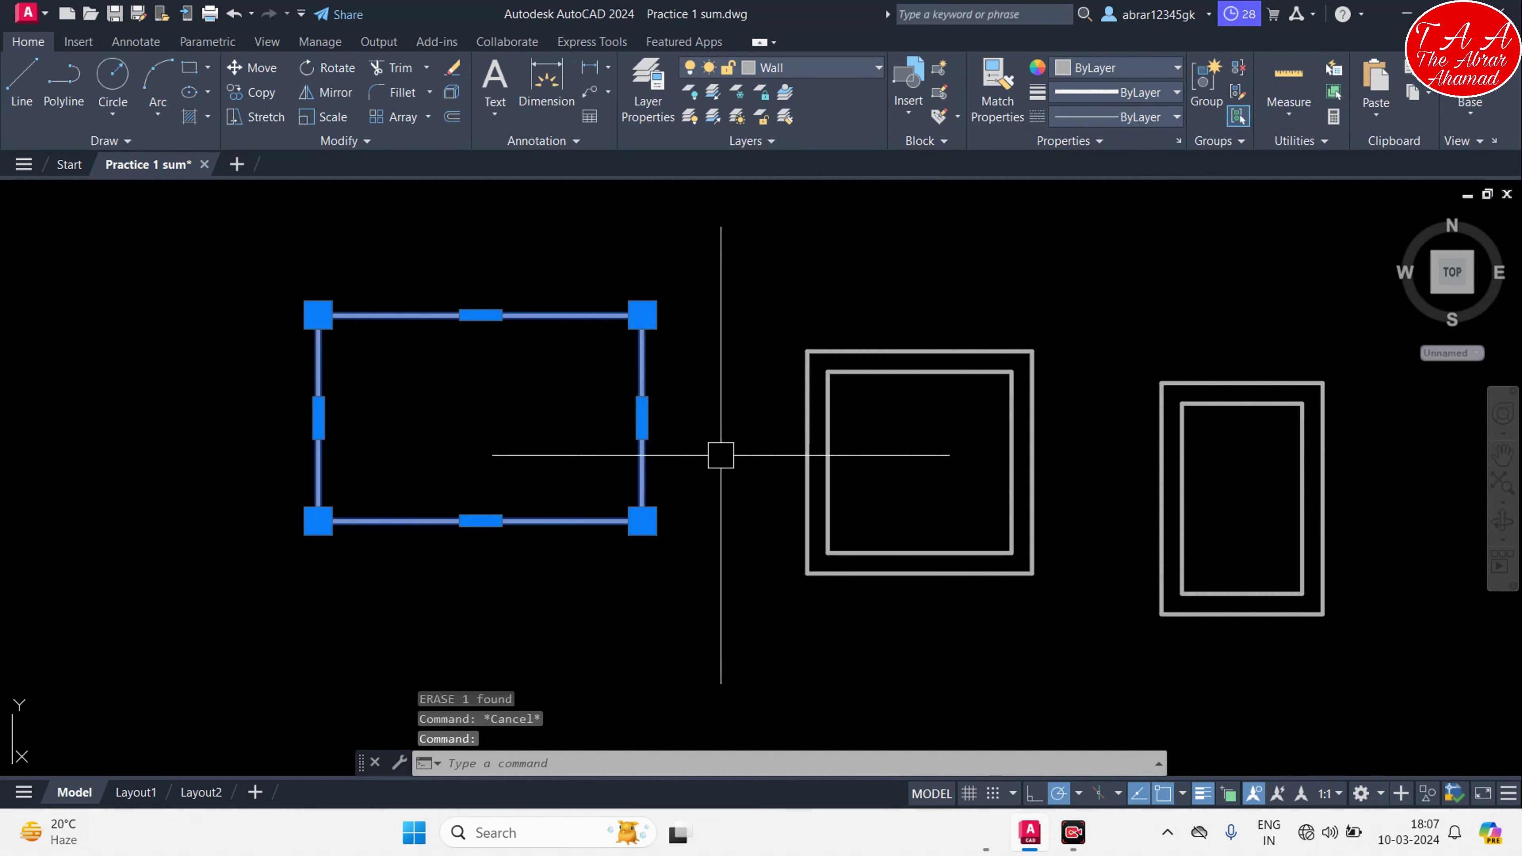
pyautogui.write('x')
pyautogui.press('Return')
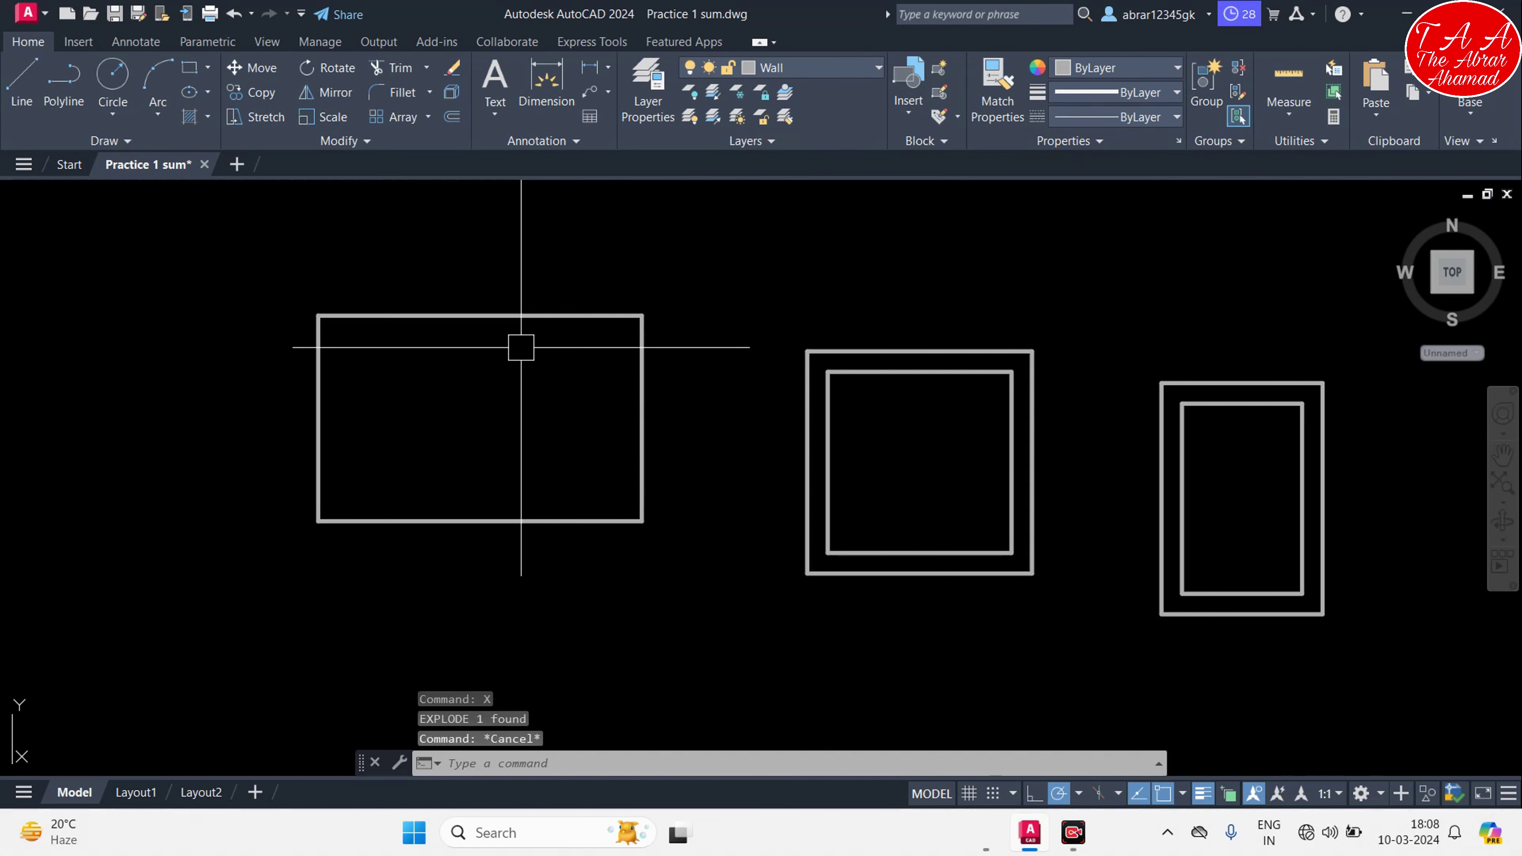
pyautogui.press('Escape')
pyautogui.press('Escape')
pyautogui.write('O')
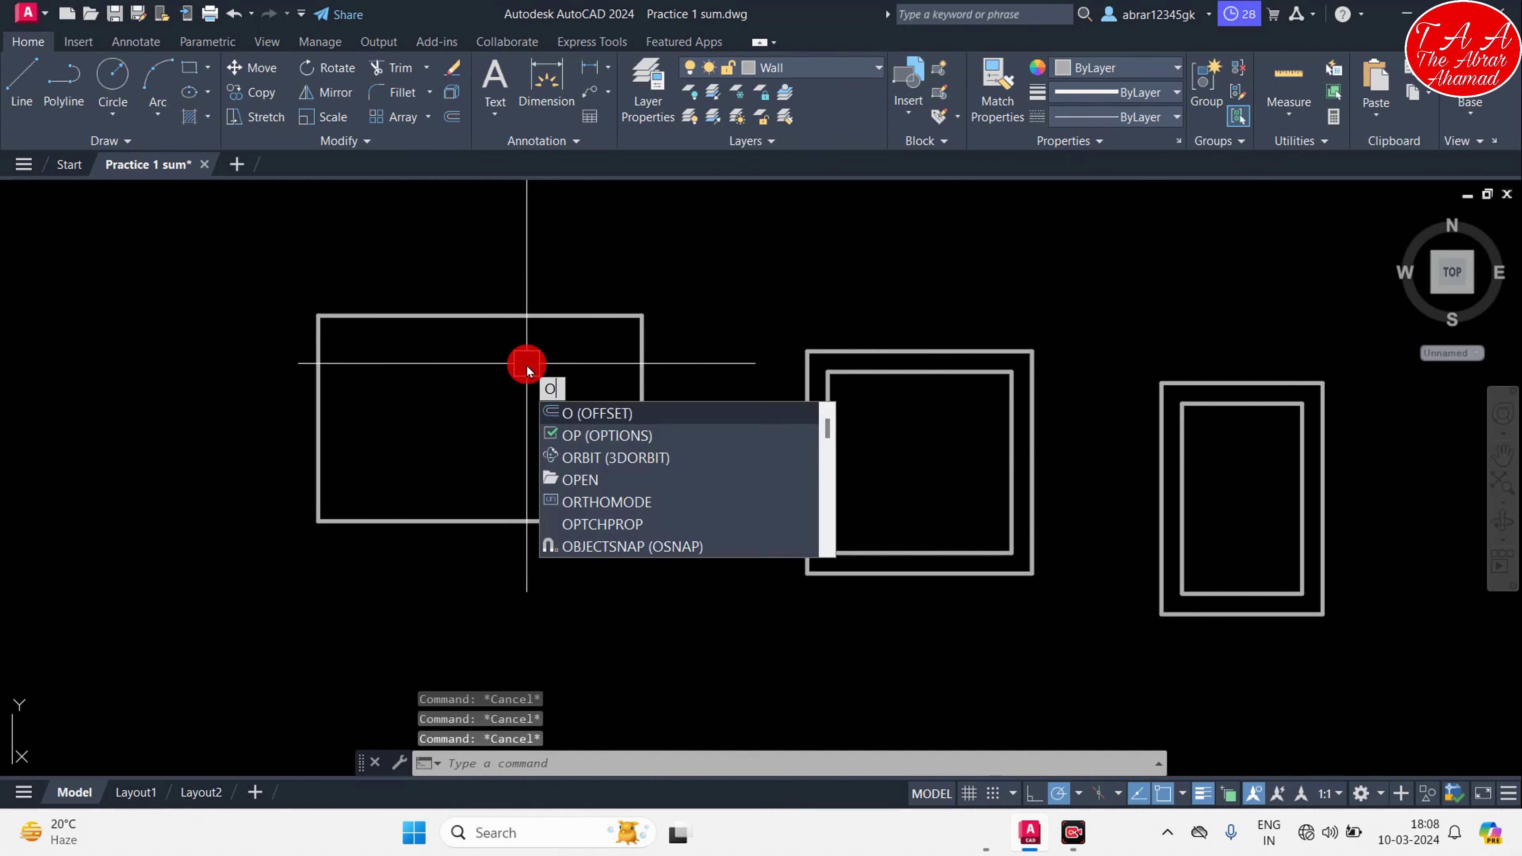
# Offset the left rectangle's top and left edges 4.5" inward
pyautogui.press('Return')
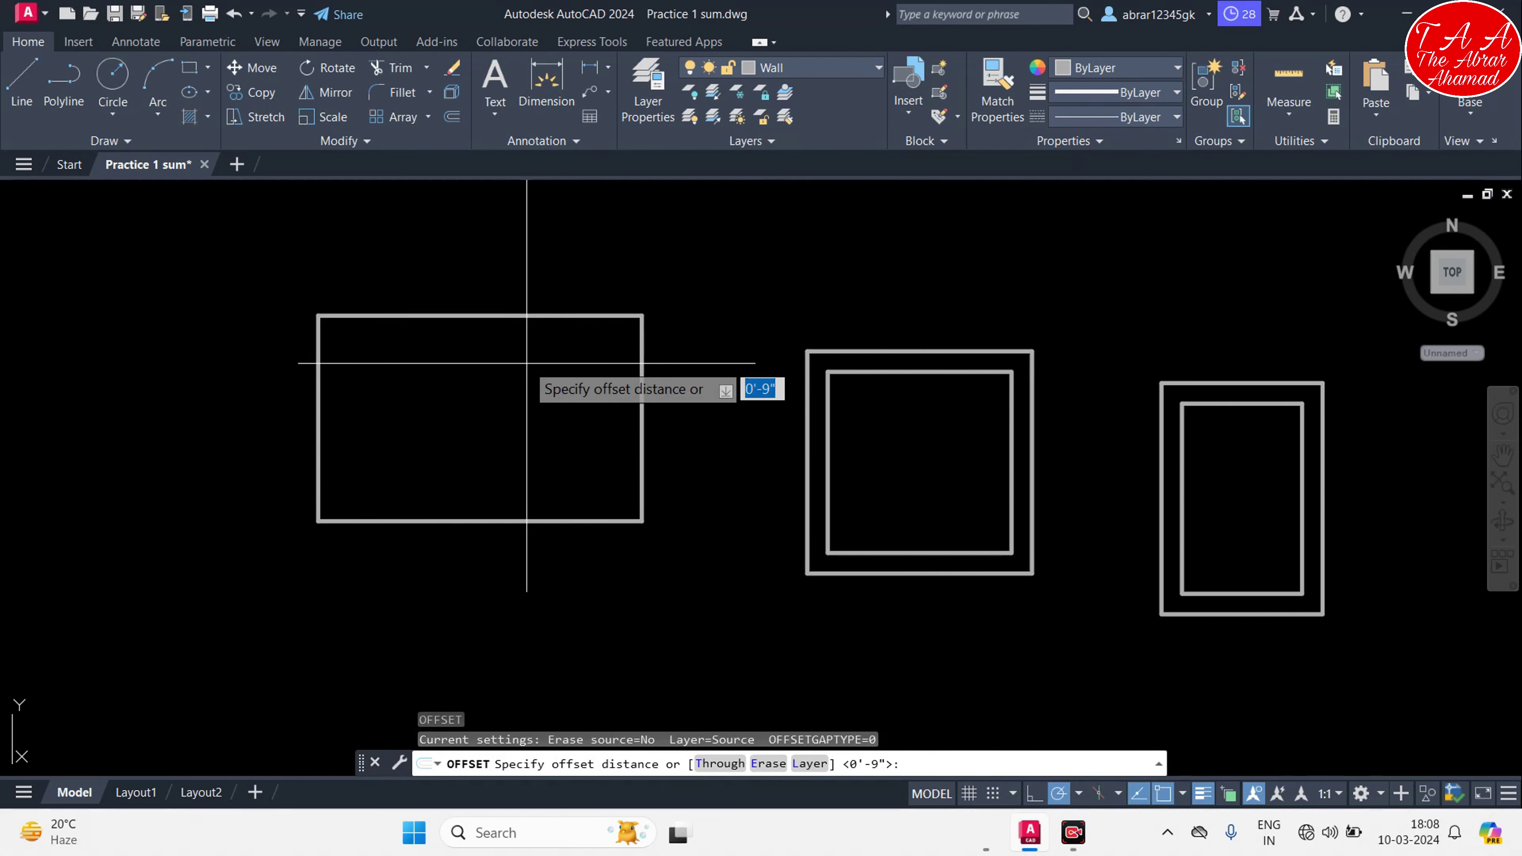
pyautogui.write('.5')
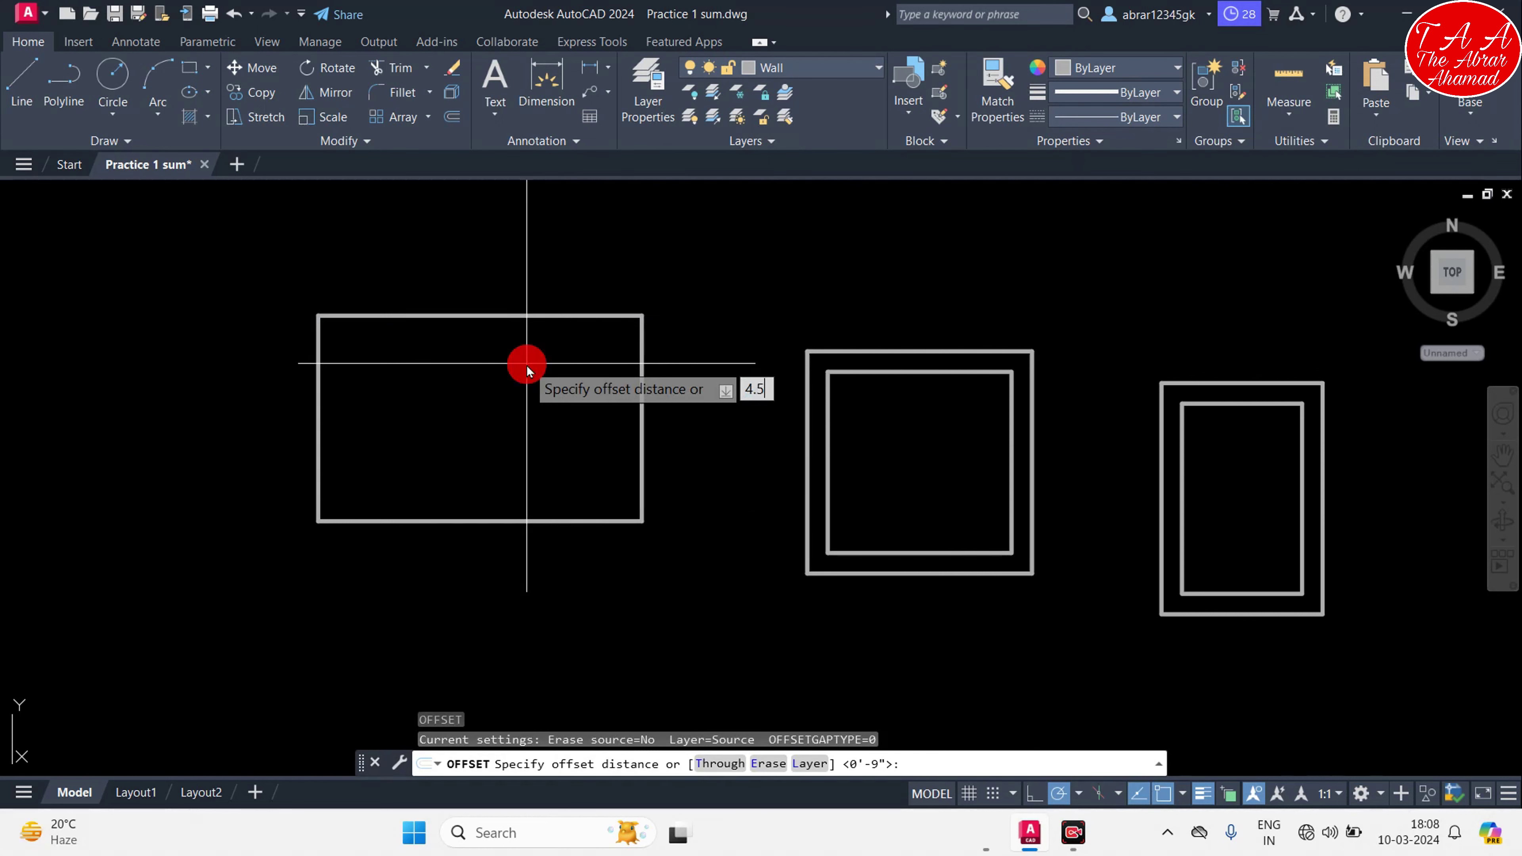
pyautogui.write('"')
pyautogui.press('Return')
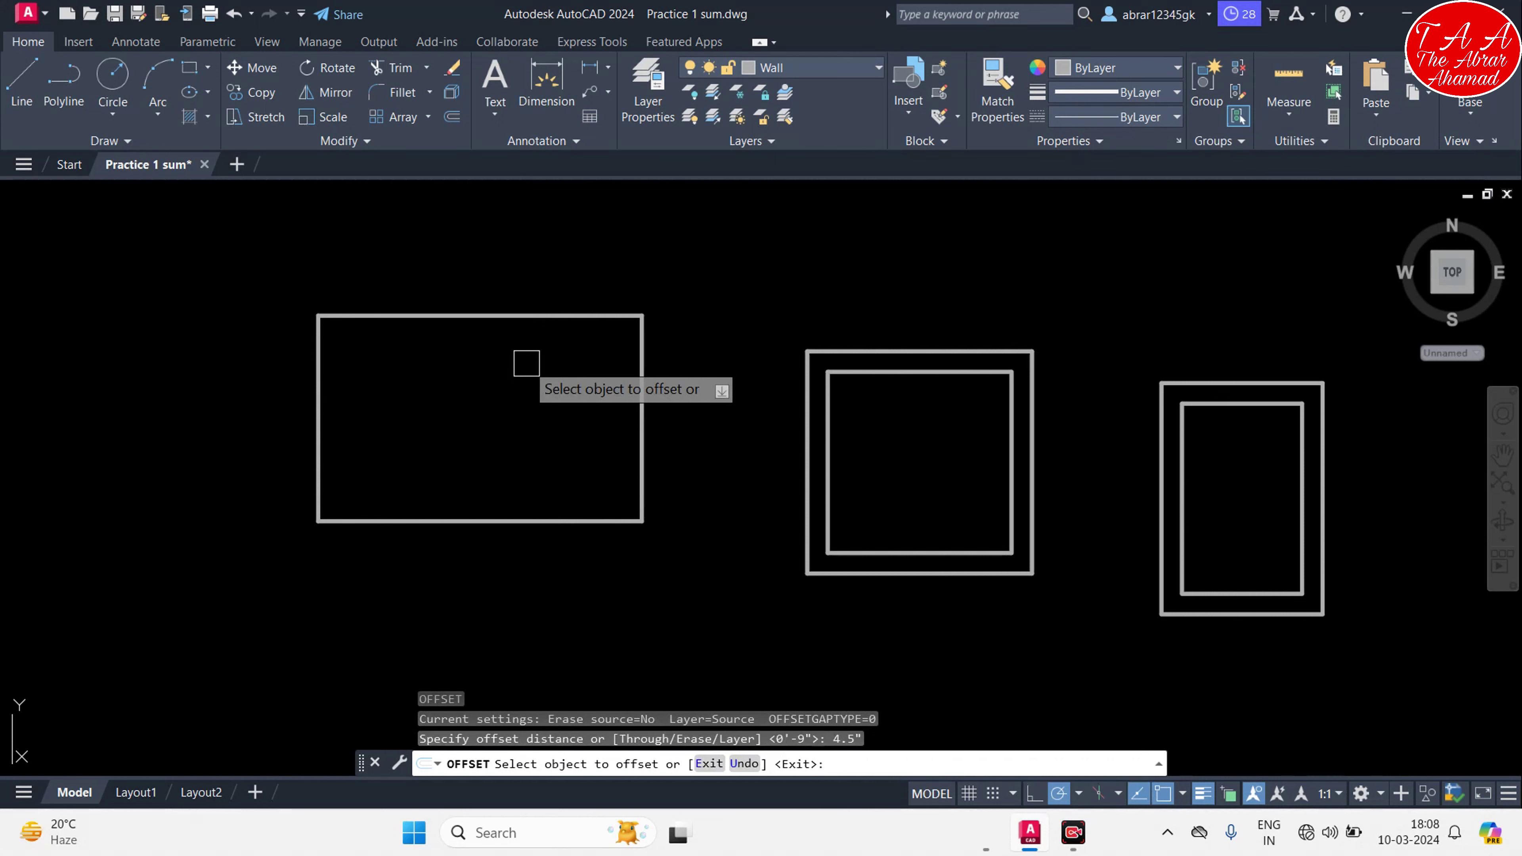
pyautogui.click(519, 318)
pyautogui.click(391, 432)
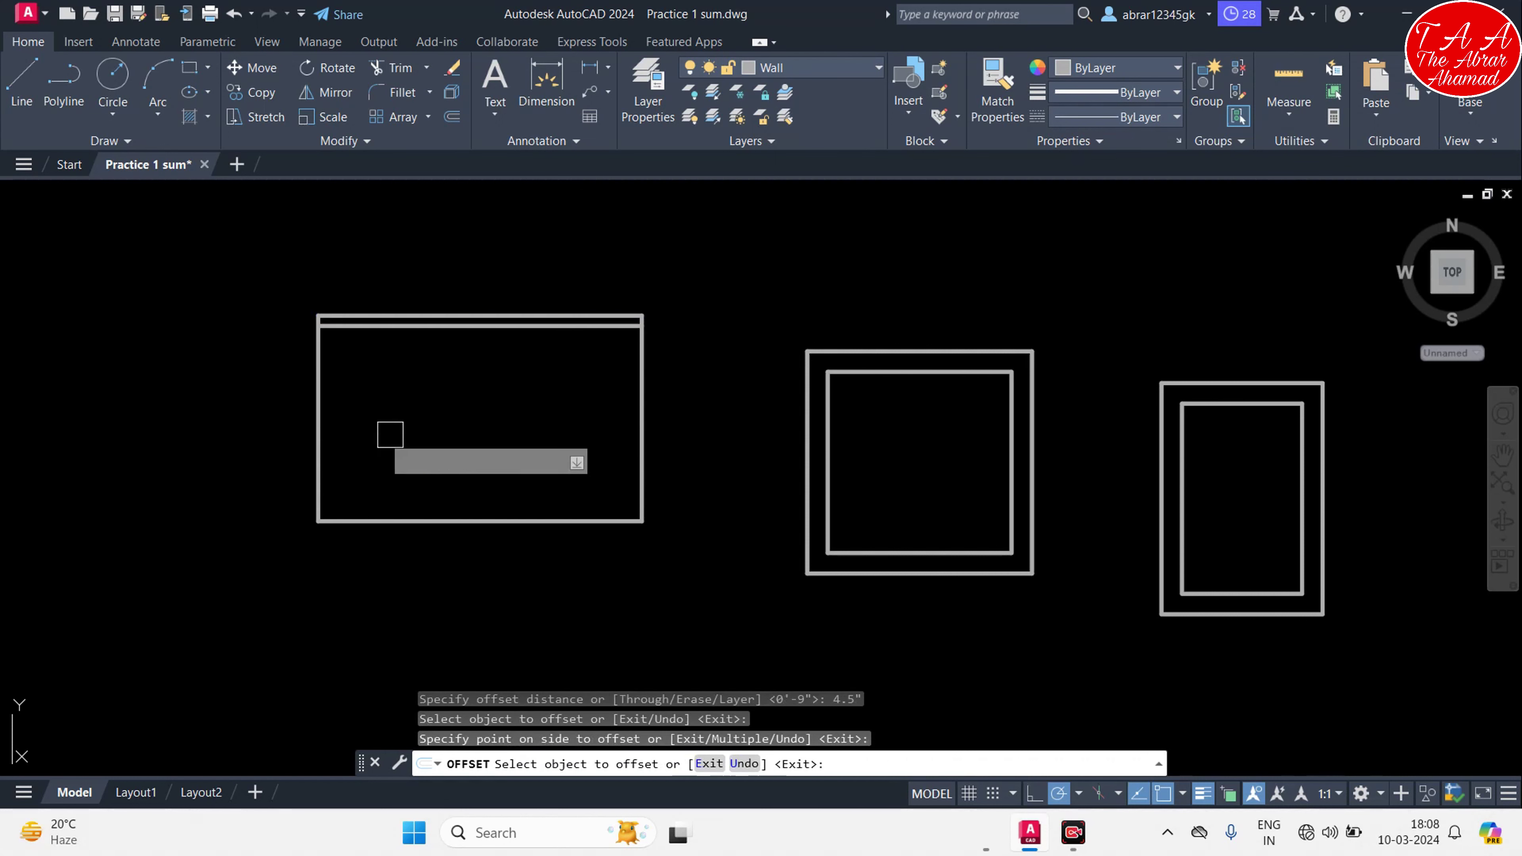
pyautogui.click(313, 405)
pyautogui.click(419, 415)
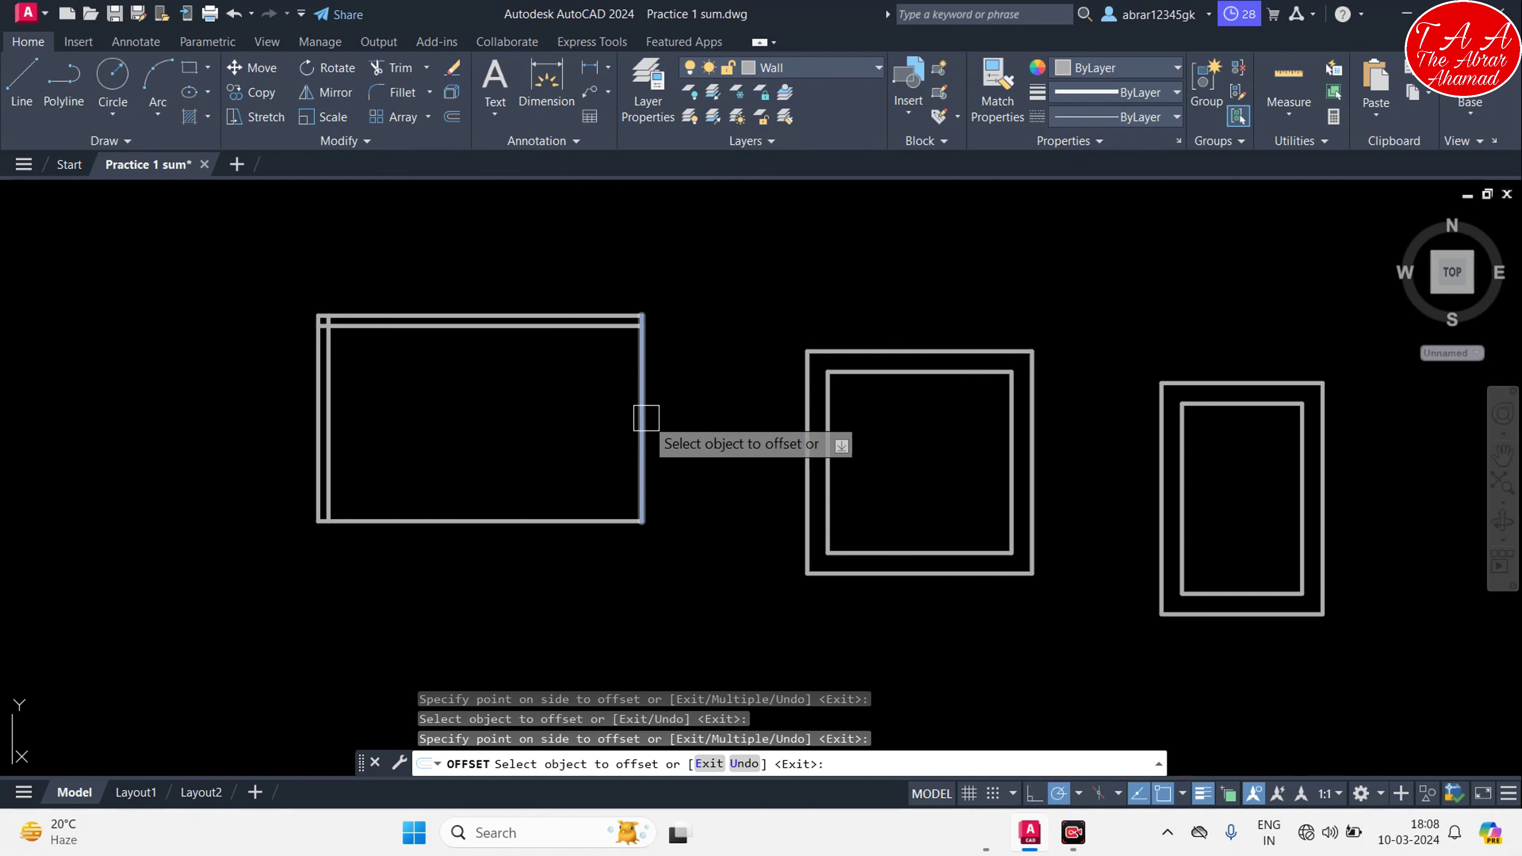
# Offset the right and bottom edges 4.5" inward as well
pyautogui.click(642, 416)
pyautogui.click(565, 409)
pyautogui.moveTo(560, 489); pyautogui.dragTo(710, 495, button='middle')
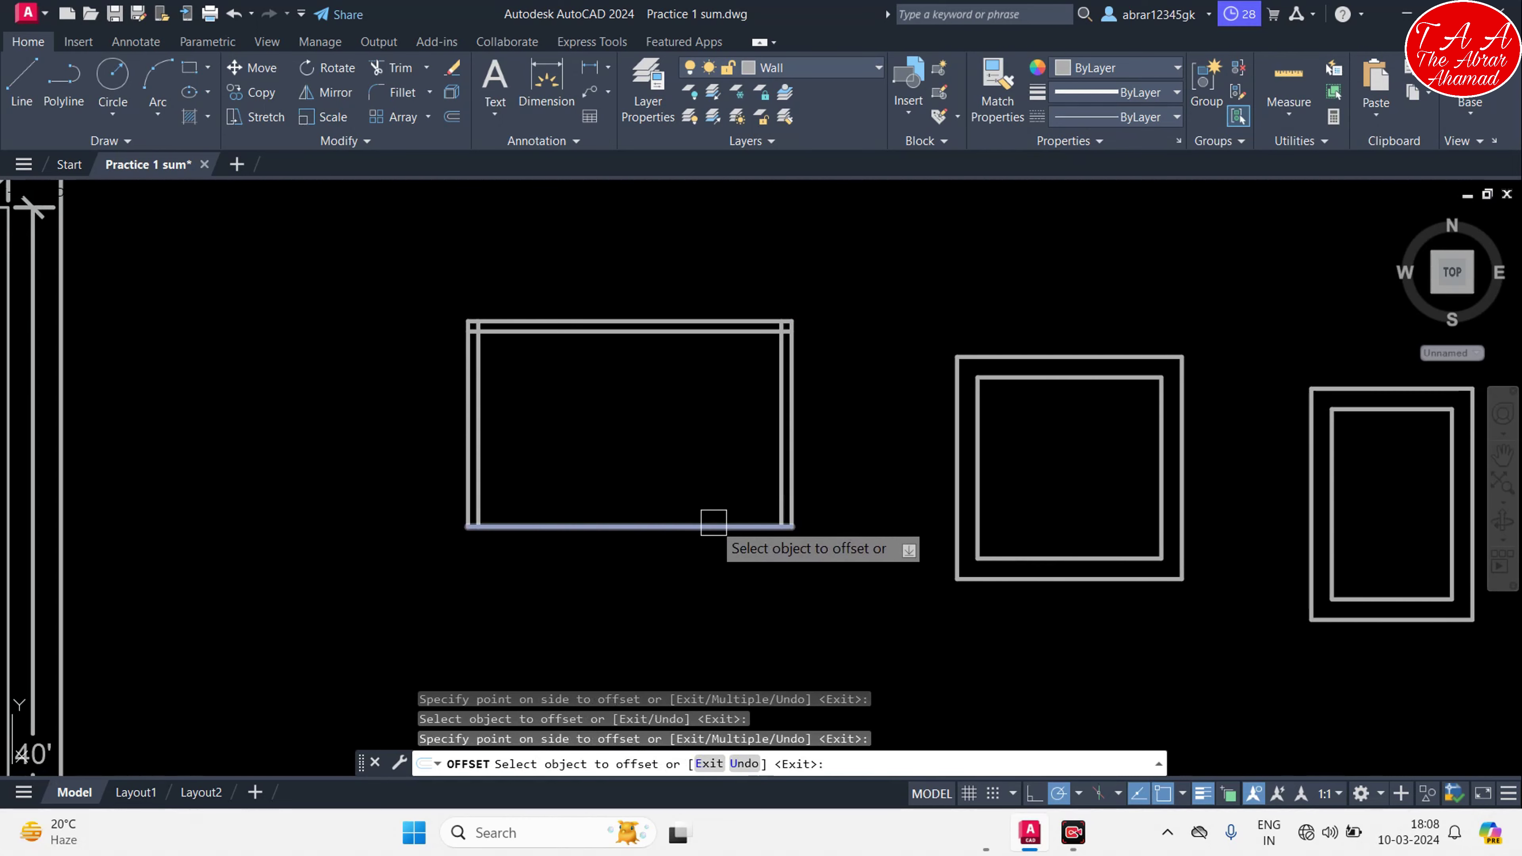
pyautogui.click(710, 525)
pyautogui.click(666, 432)
pyautogui.press('Escape')
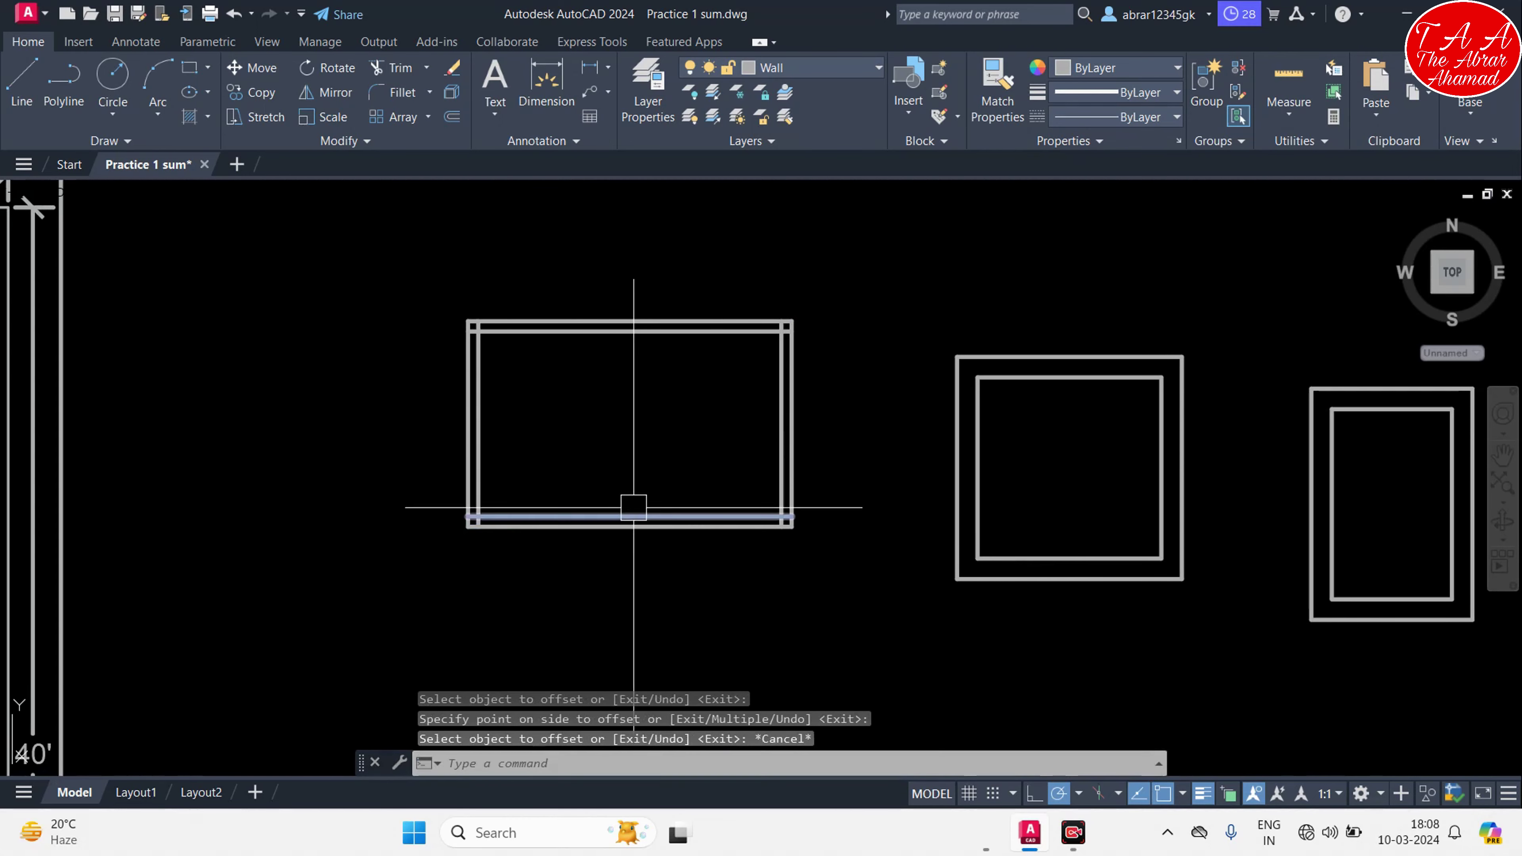
pyautogui.scroll(2, 497, 318)
# Zoom in toward the left rectangle's top-left wall corner, cancelling an accidental selection
pyautogui.scroll(3, 497, 318)
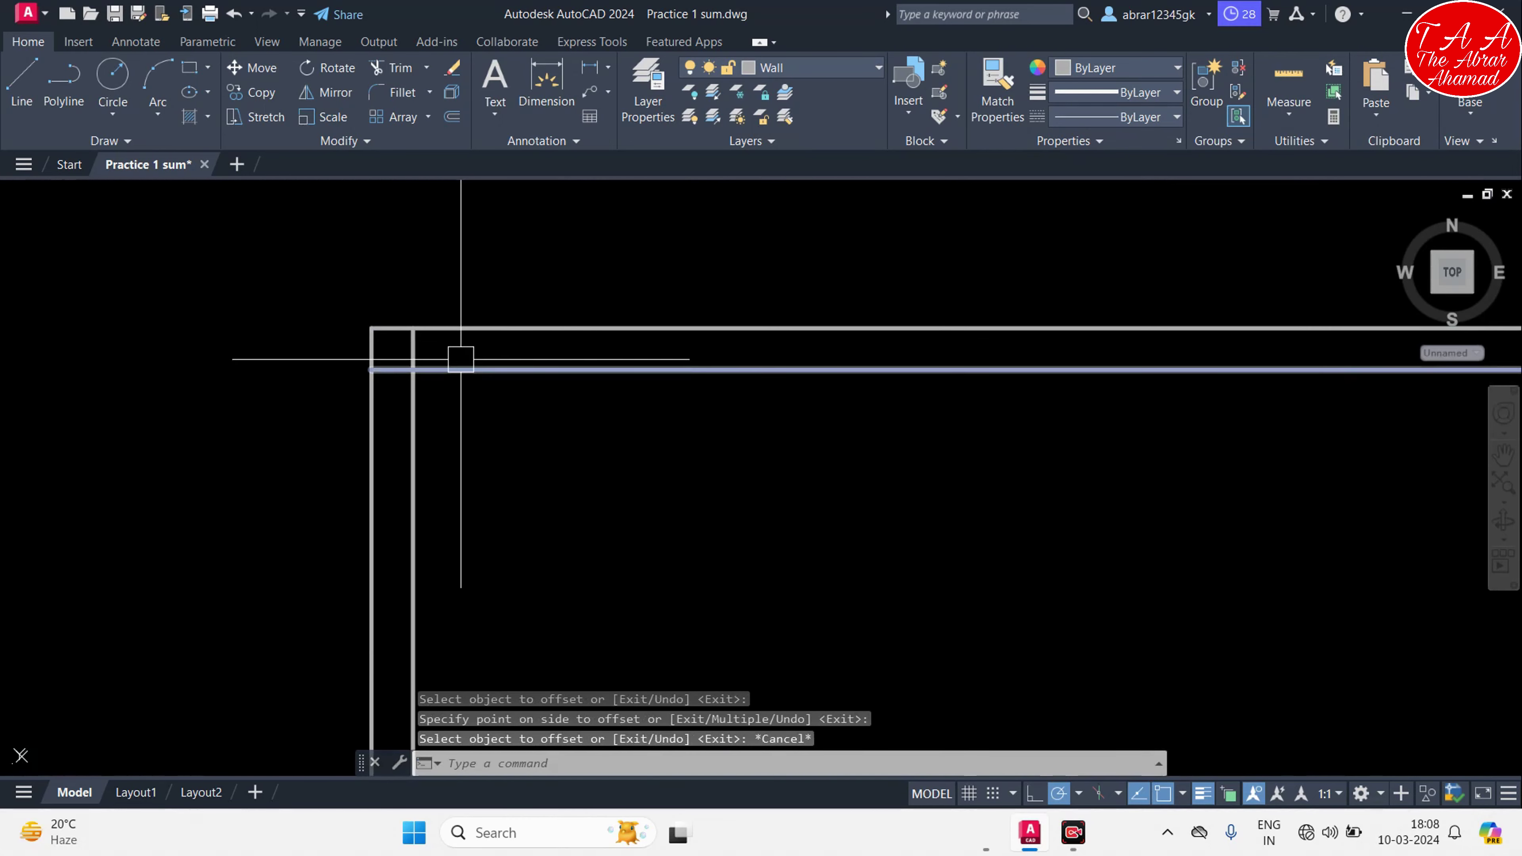
pyautogui.scroll(5, 410, 363)
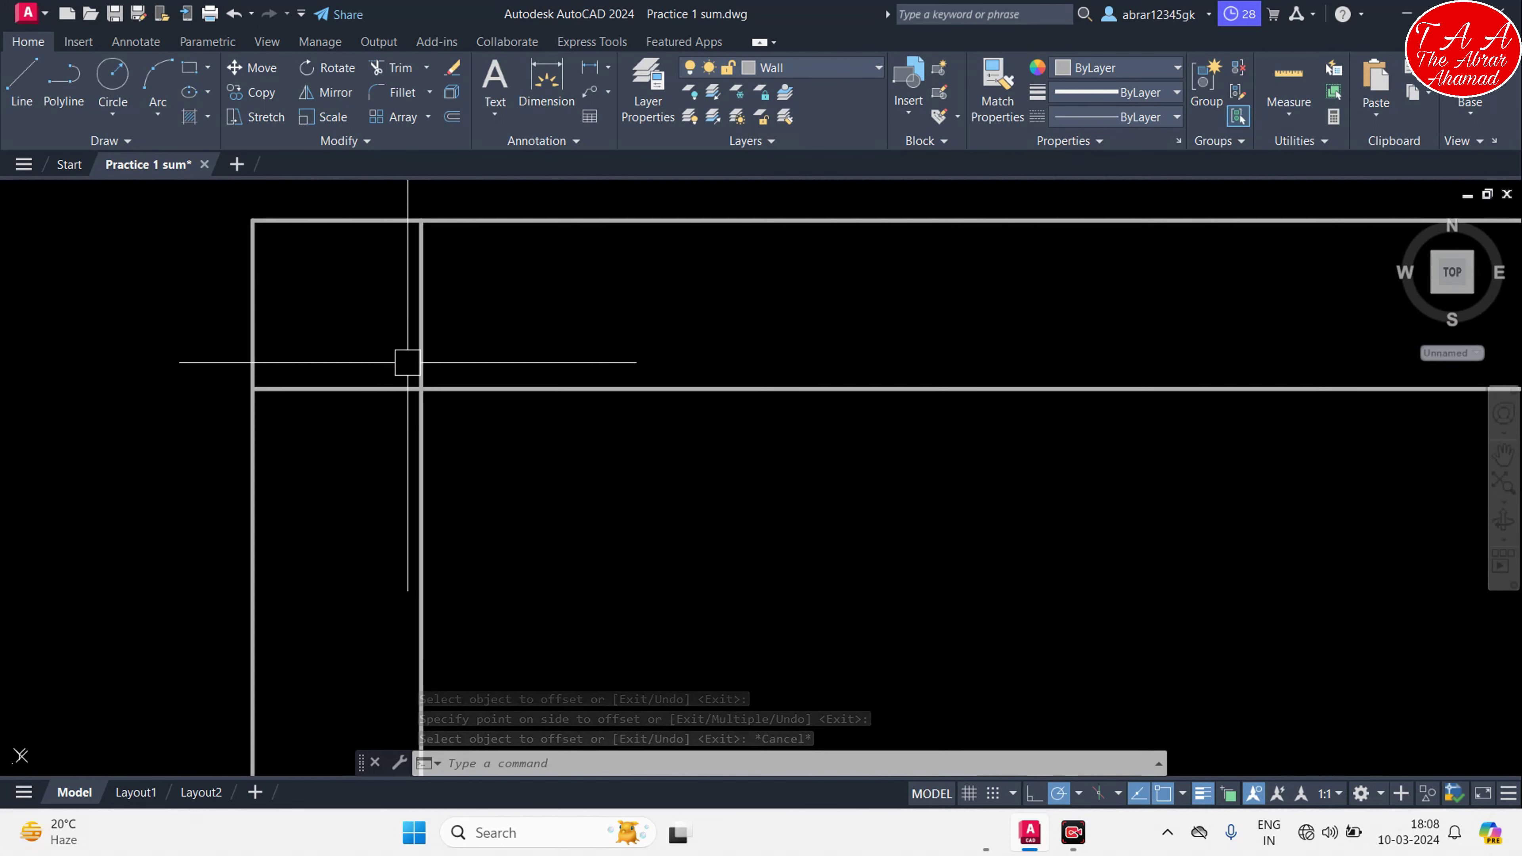
pyautogui.click(457, 288)
pyautogui.click(380, 266)
pyautogui.press('Escape')
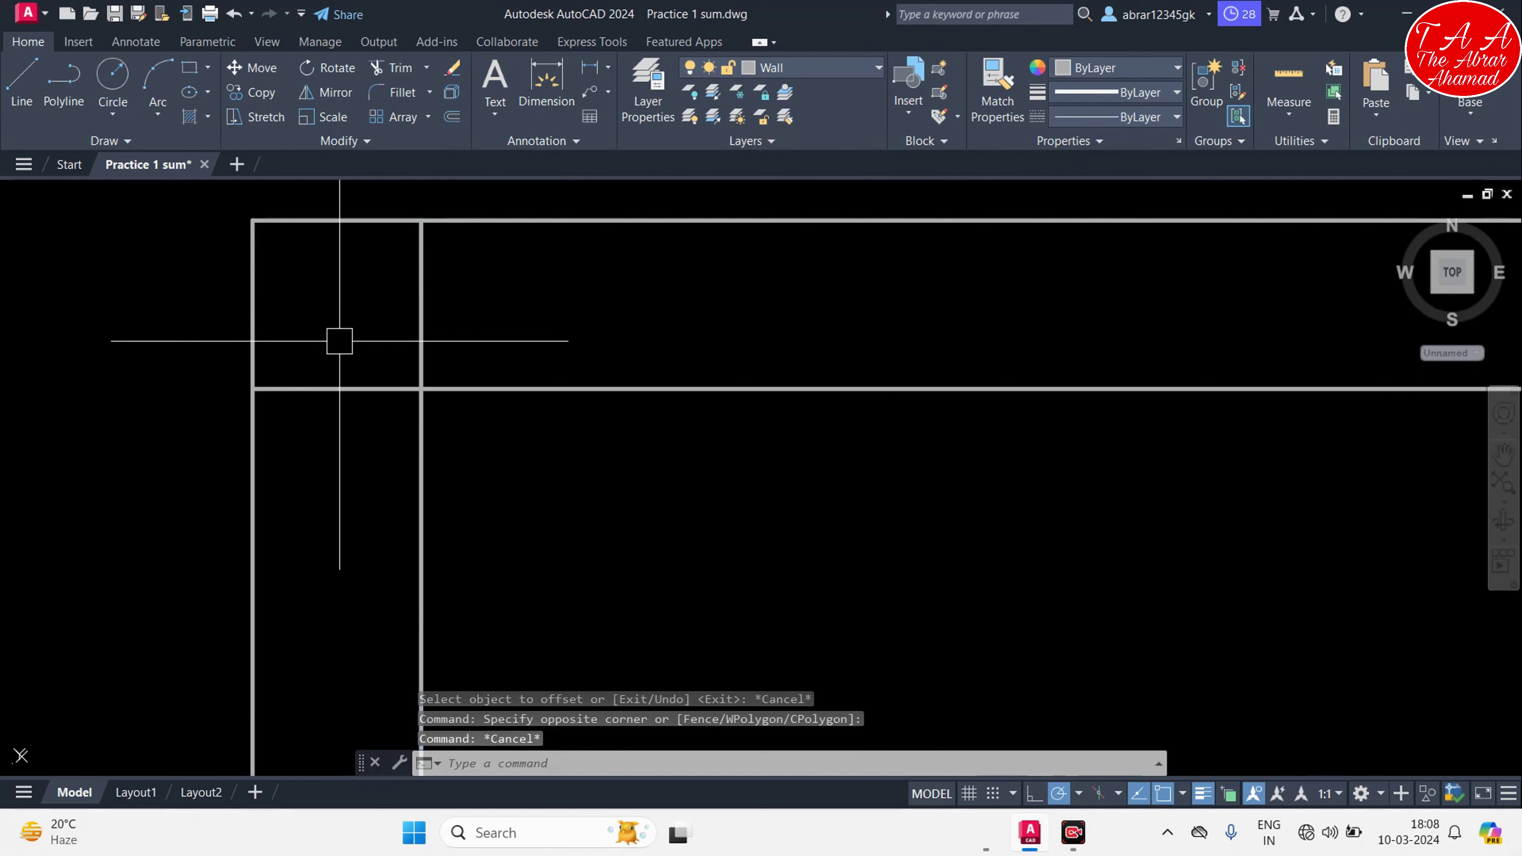
# Frame the top-left wall corner and start the Fillet command
pyautogui.scroll(-4, 419, 323)
pyautogui.scroll(6, 464, 336)
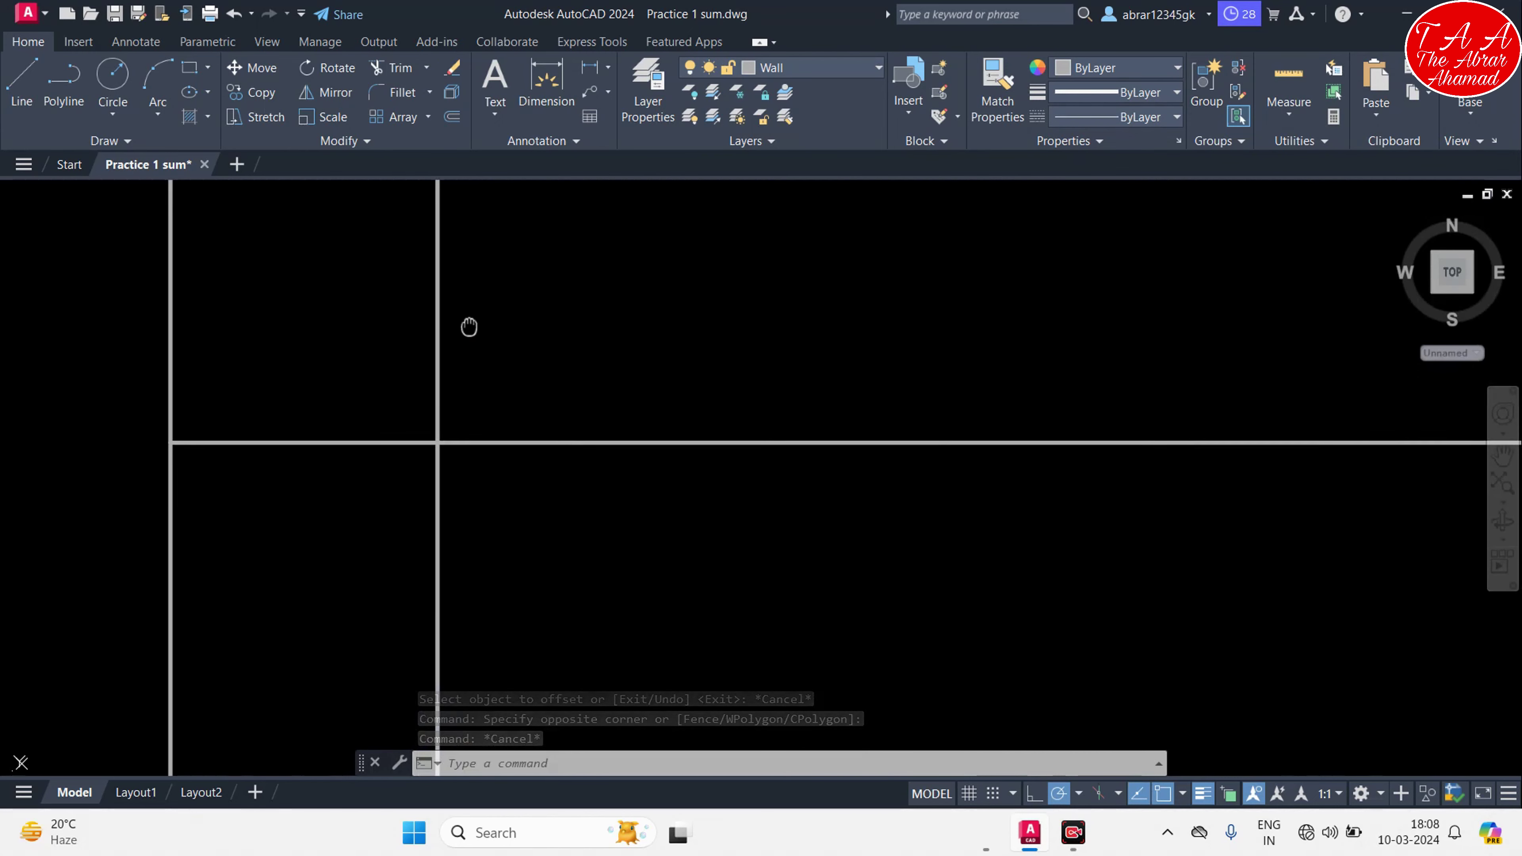
pyautogui.scroll(-4, 470, 360)
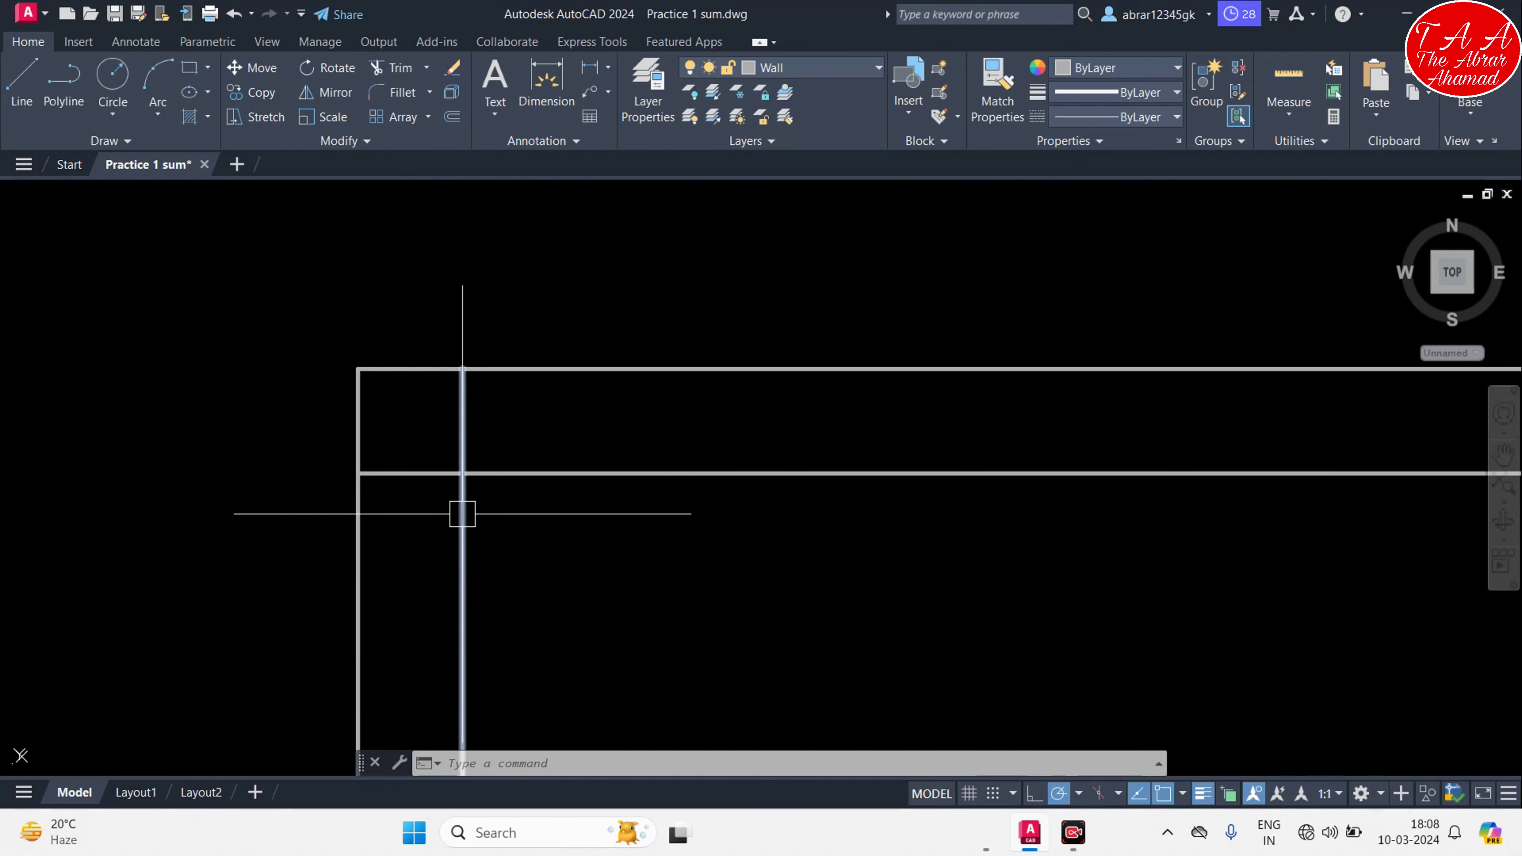
pyautogui.moveTo(483, 503); pyautogui.dragTo(432, 468, button='middle')
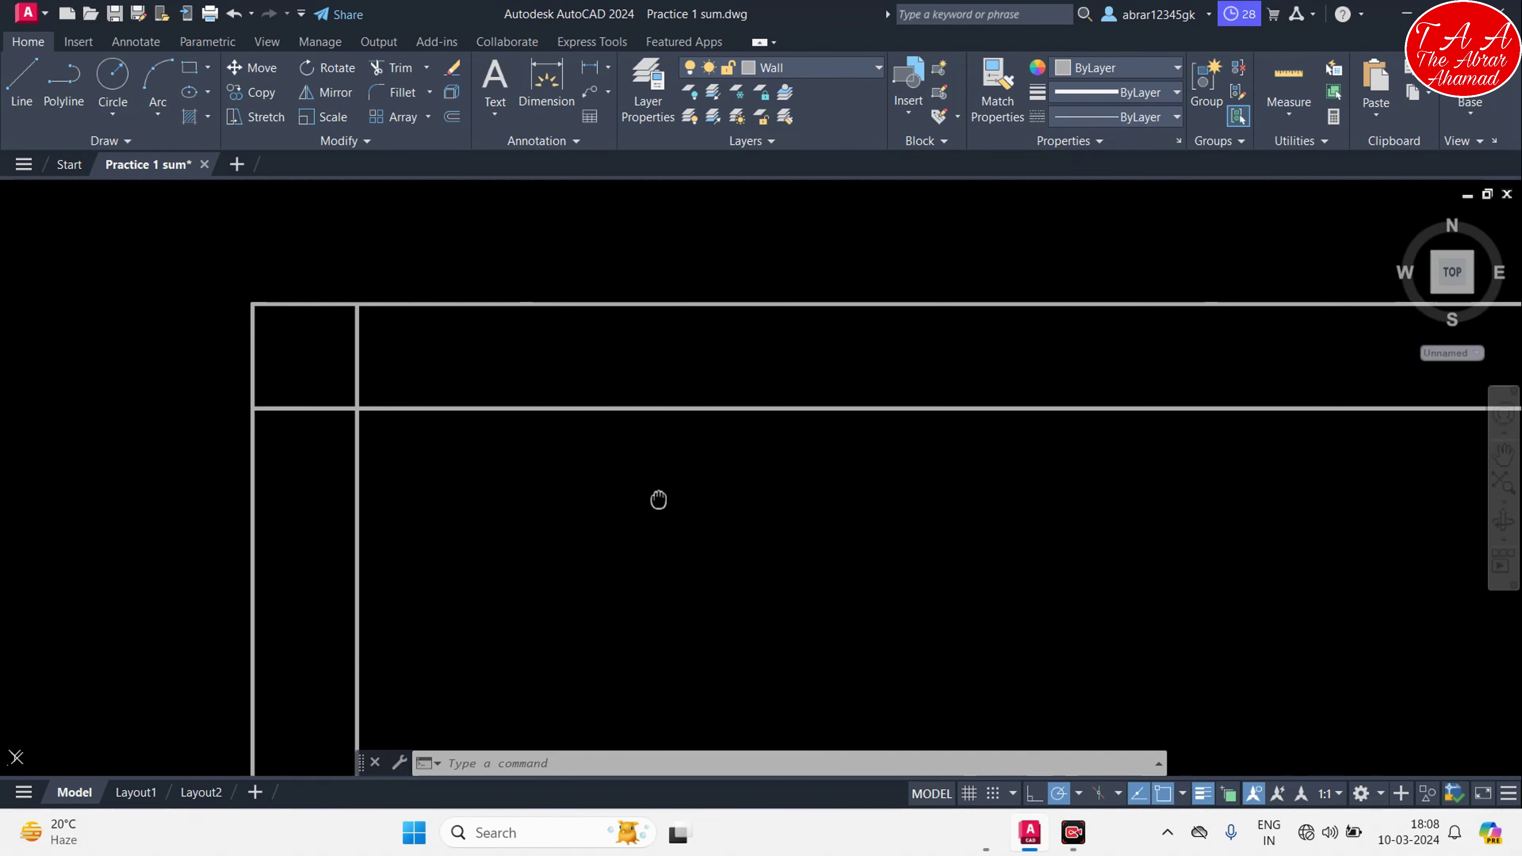
pyautogui.moveTo(656, 500); pyautogui.dragTo(677, 490, button='middle')
pyautogui.press('Escape')
pyautogui.press('Escape')
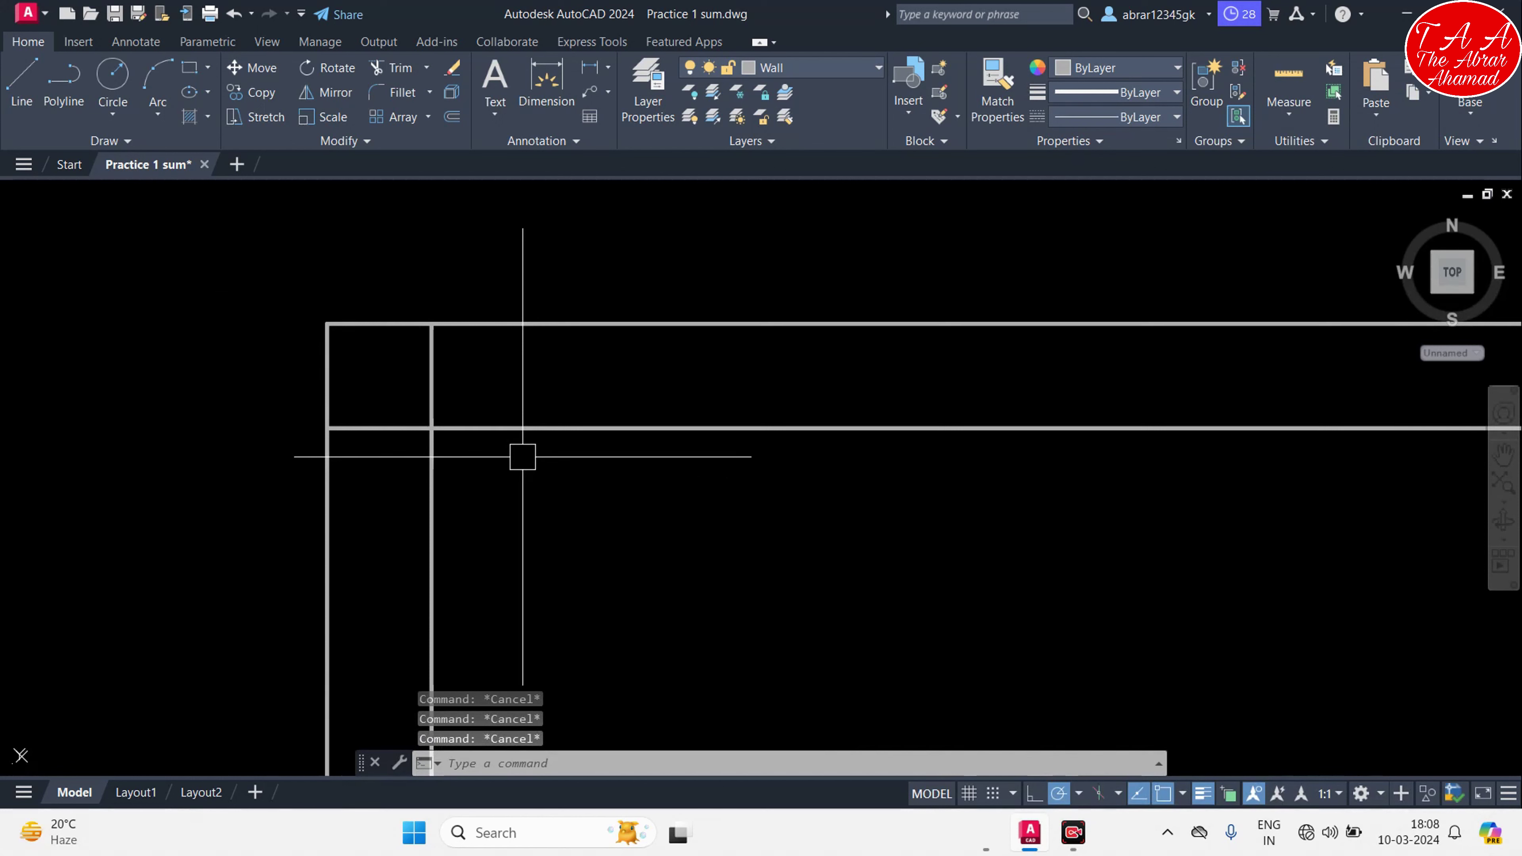
pyautogui.write('f')
pyautogui.press('Return')
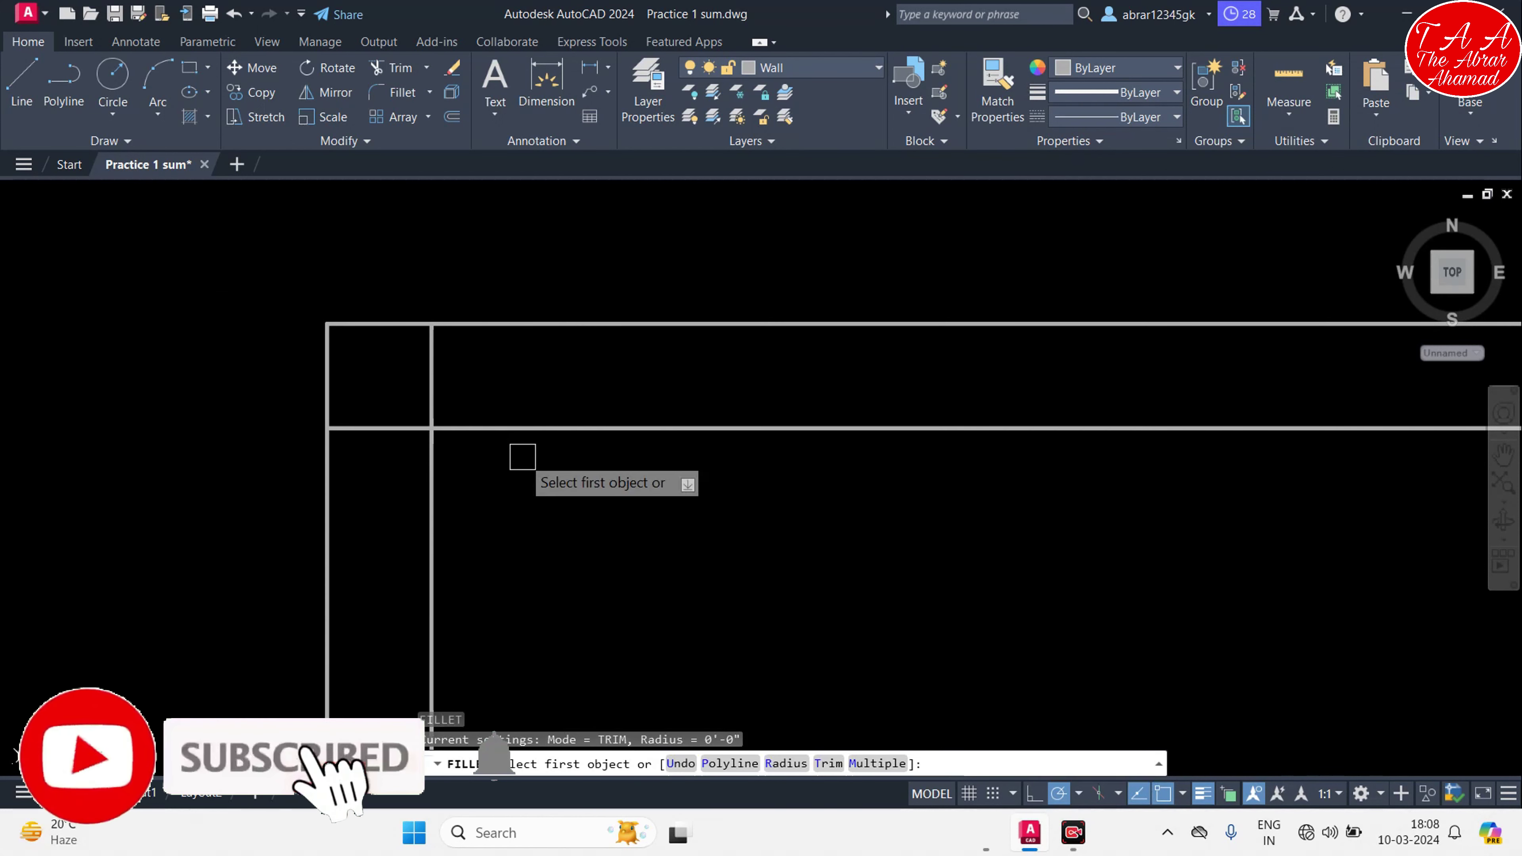
# Set the fillet radius to 0
pyautogui.write('r')
pyautogui.press('Return')
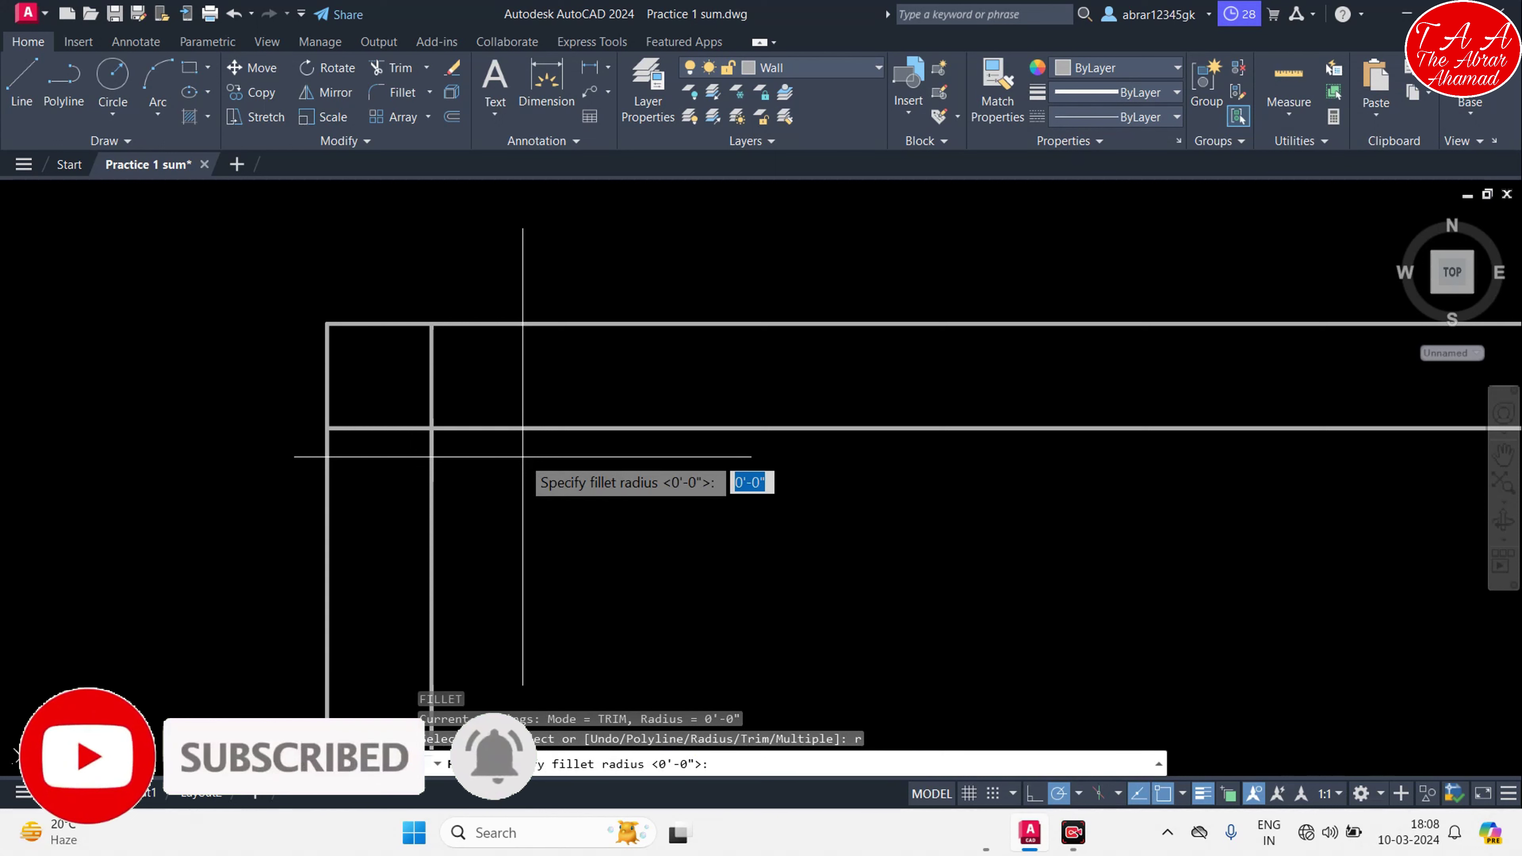
pyautogui.write('0')
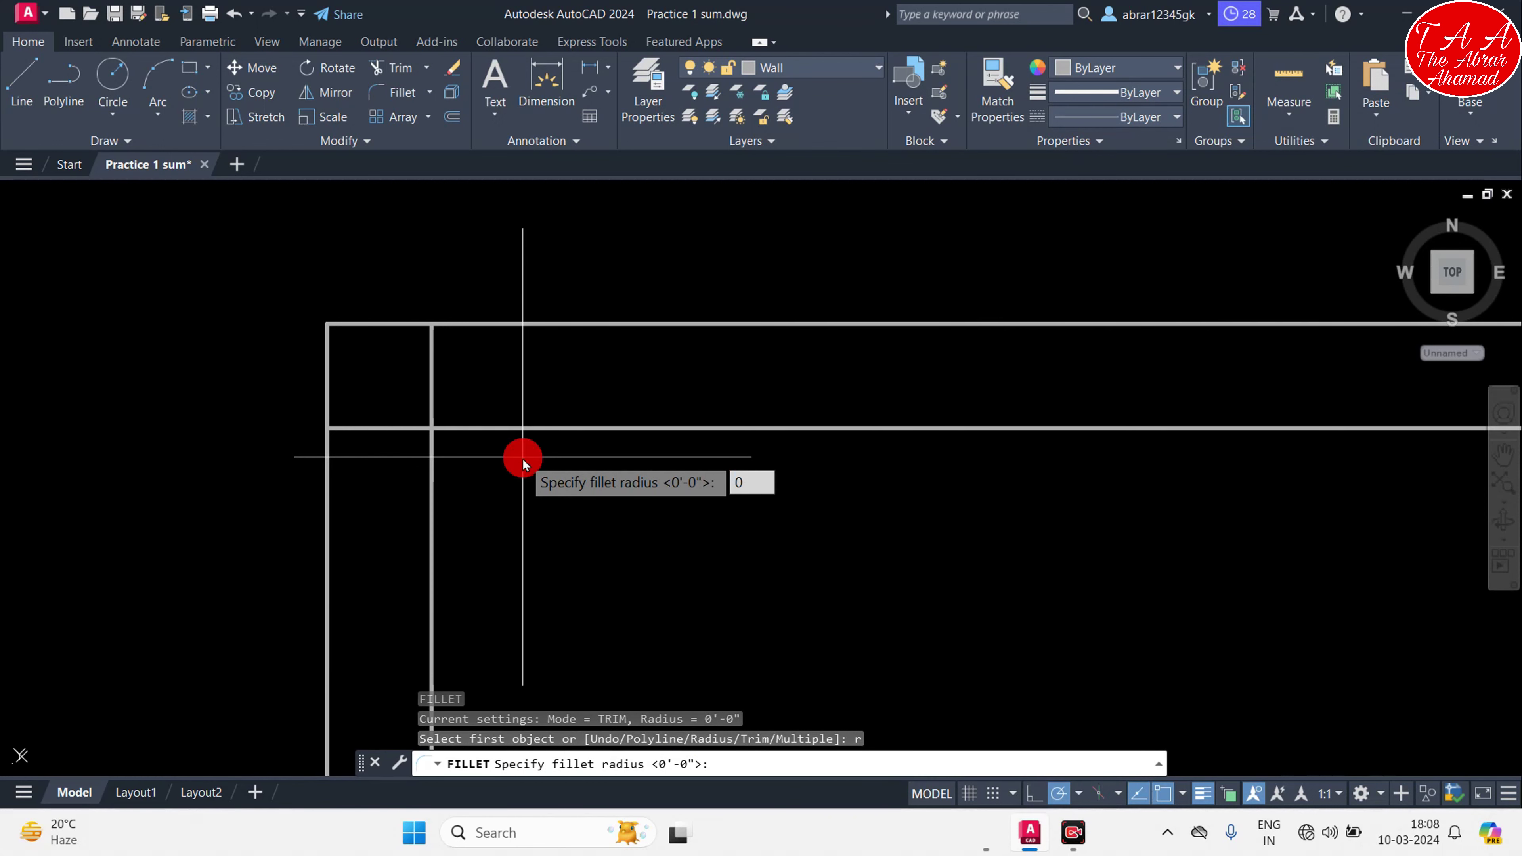
pyautogui.press('Return')
pyautogui.press('Escape')
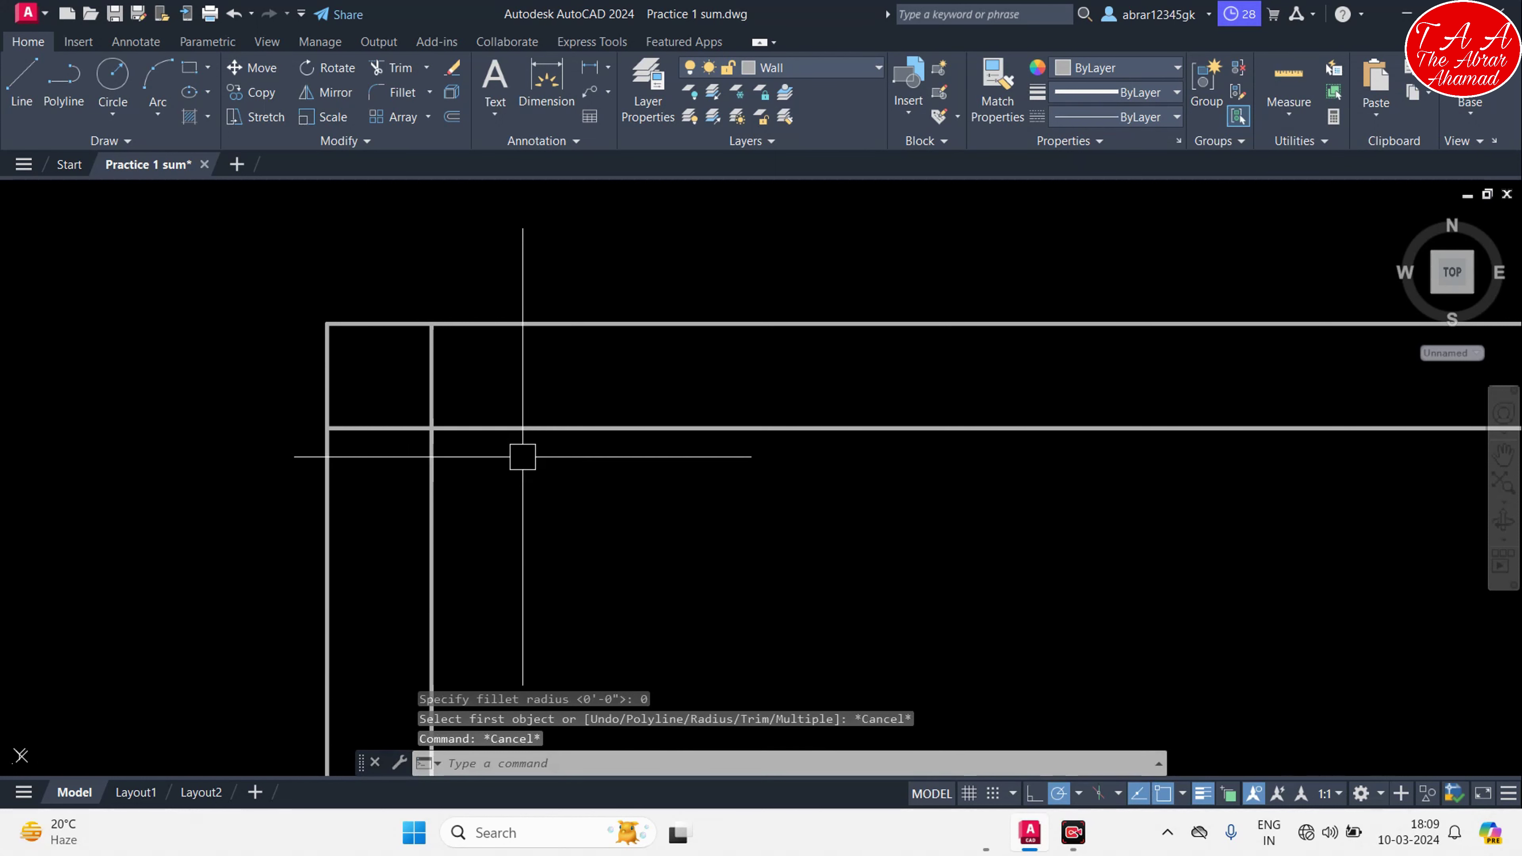
pyautogui.press('Return')
pyautogui.write('r')
pyautogui.press('Return')
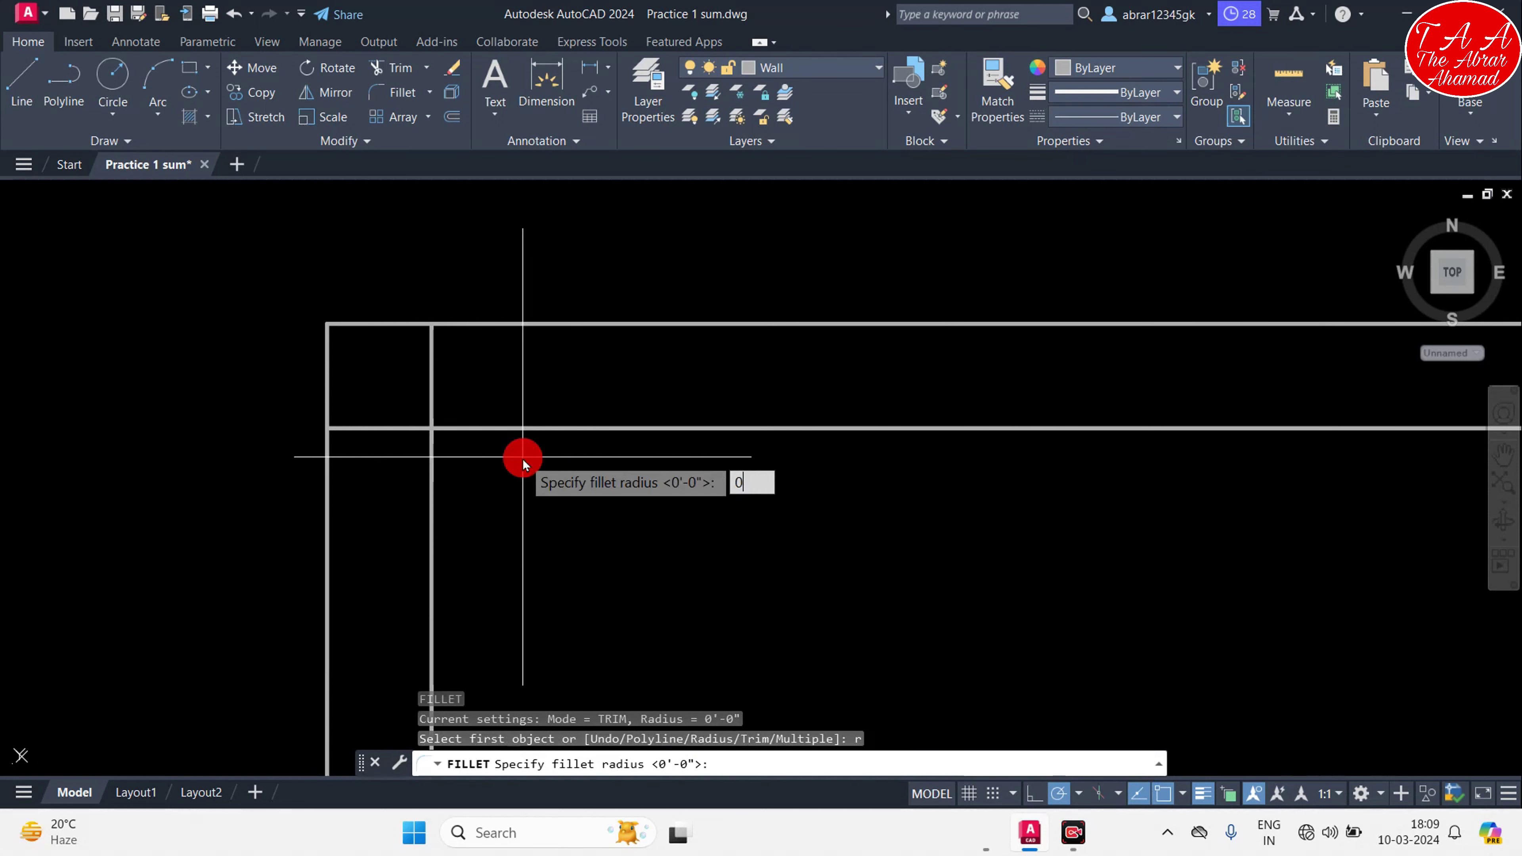
pyautogui.press('Return')
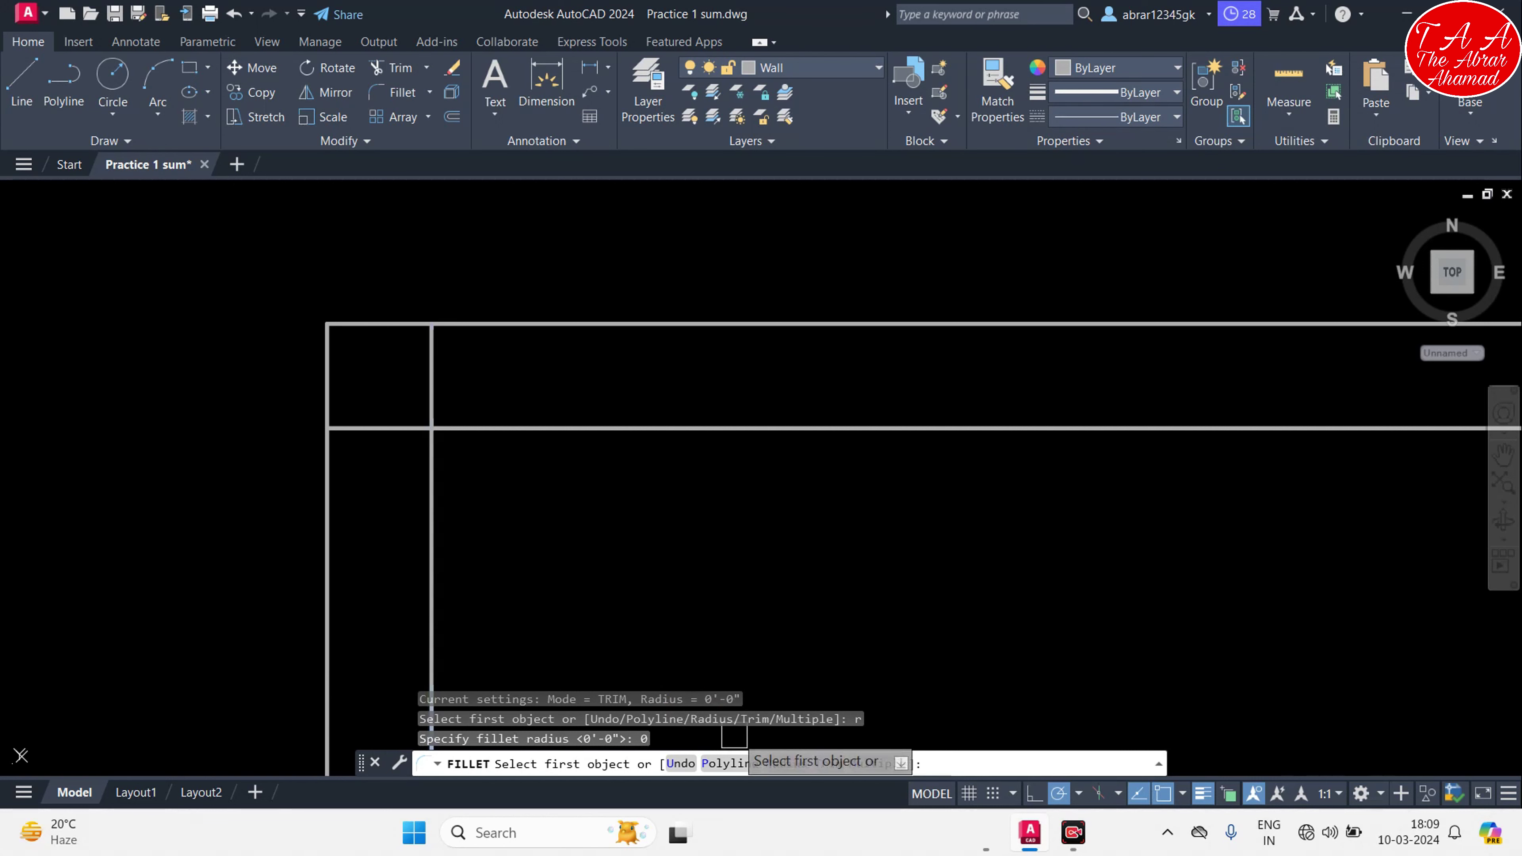
# Fillet the inner vertical and horizontal wall lines into a sharp top-left corner
pyautogui.click(433, 516)
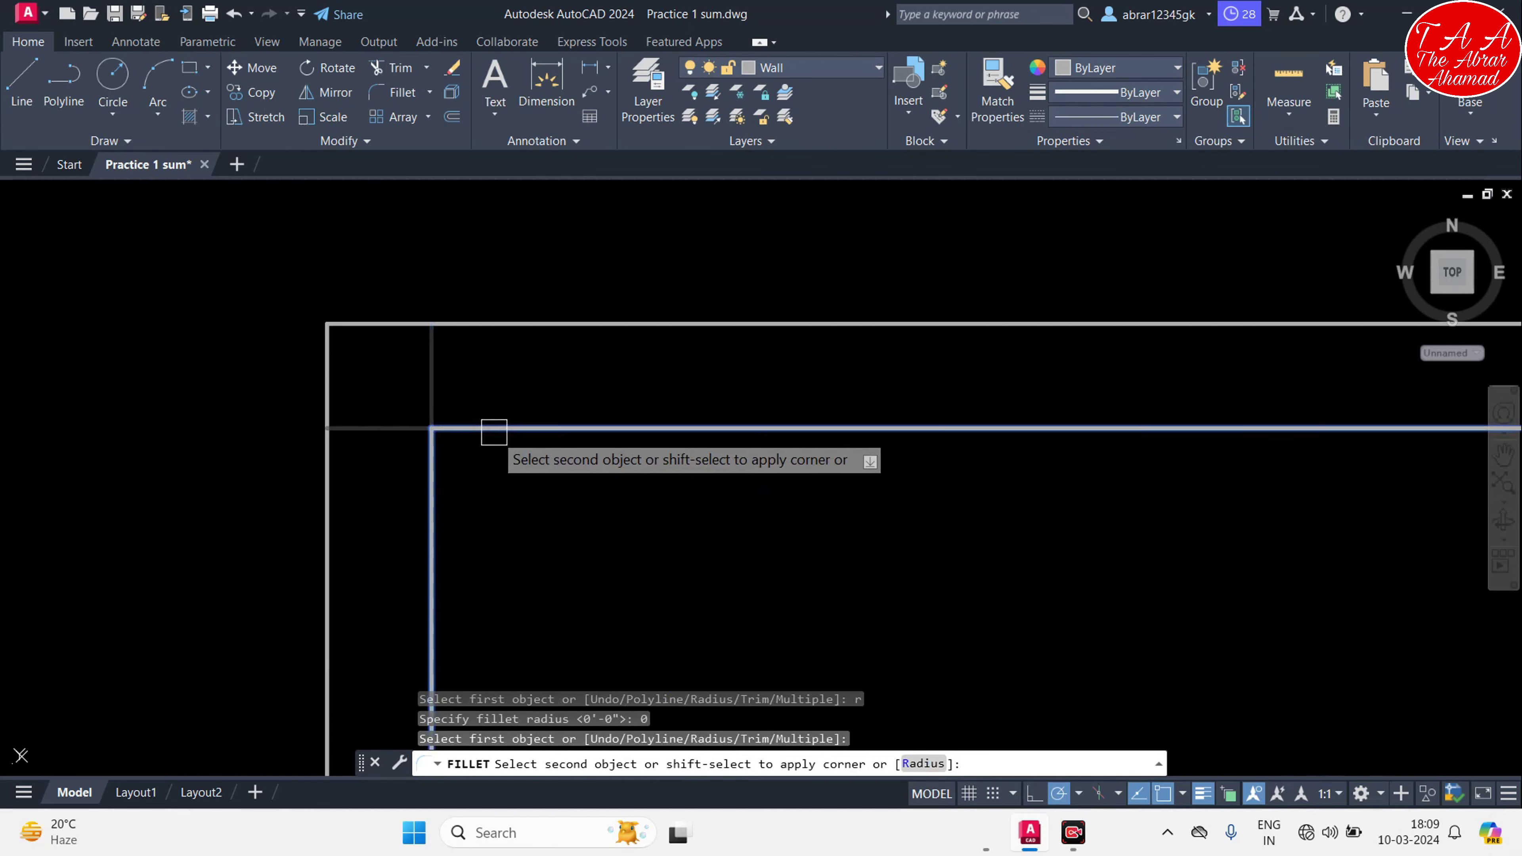
pyautogui.click(503, 428)
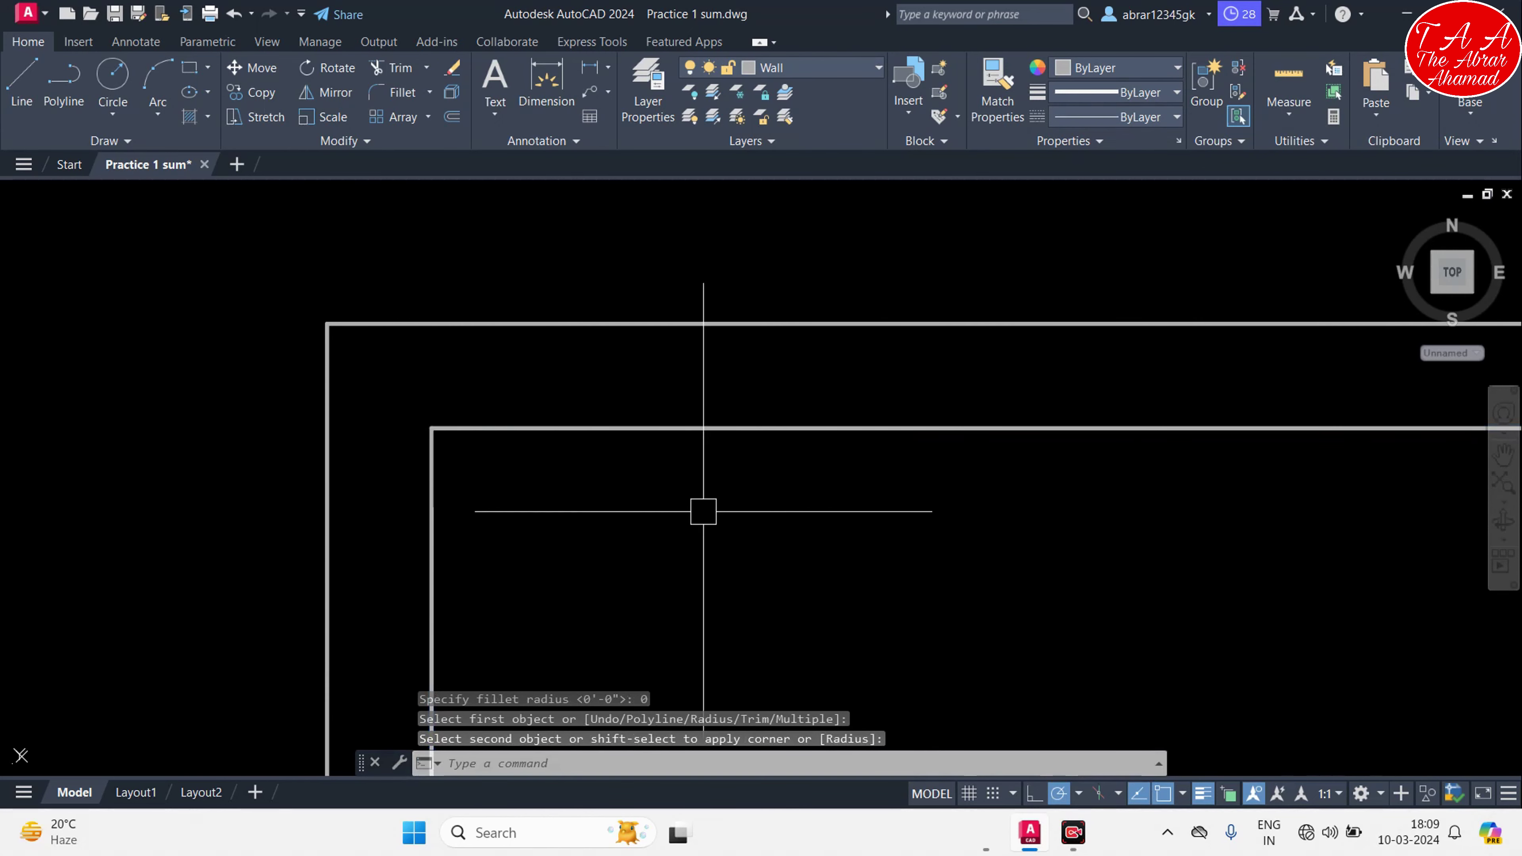
pyautogui.moveTo(702, 510); pyautogui.dragTo(576, 421, button='middle')
pyautogui.scroll(-3, 928, 442)
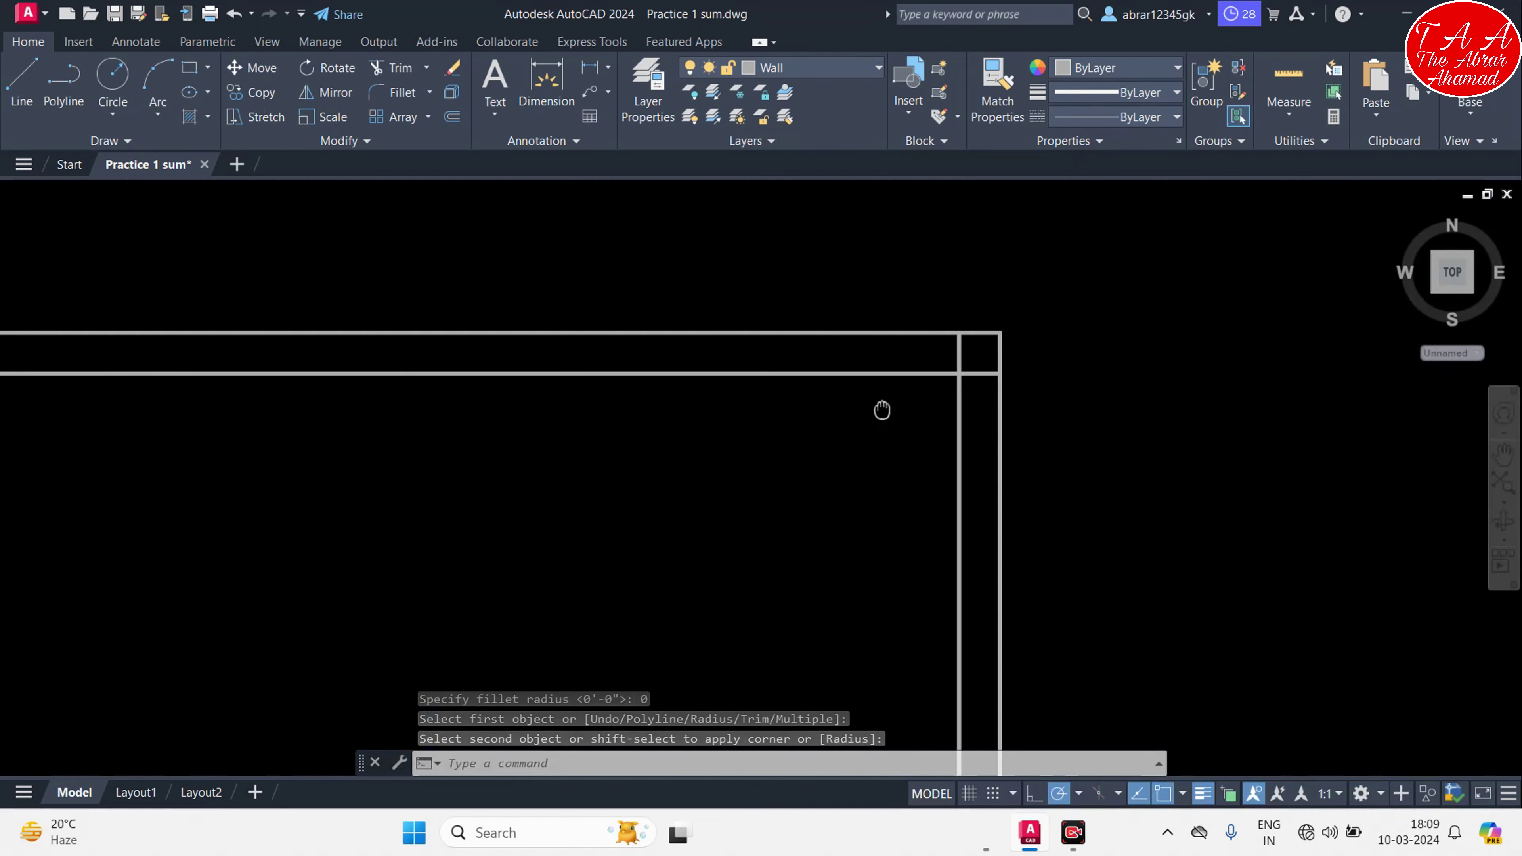
pyautogui.moveTo(883, 408); pyautogui.dragTo(764, 364, button='middle')
pyautogui.scroll(4, 765, 364)
pyautogui.moveTo(935, 272); pyautogui.dragTo(968, 353, button='middle')
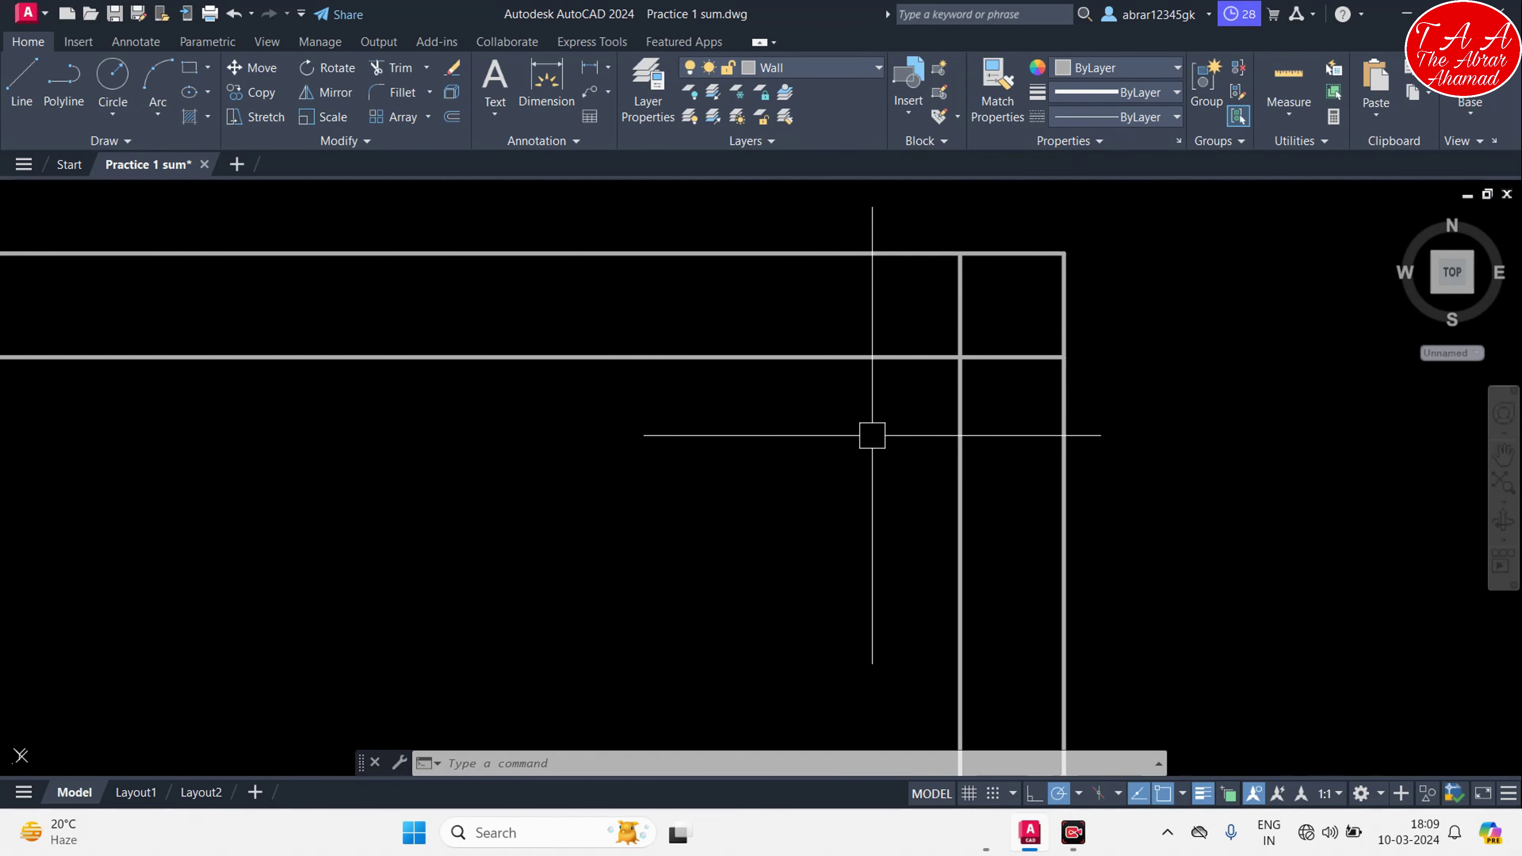
# Fillet the left rectangle's inner top wall and right wall lines with a 6" radius
pyautogui.press('Escape')
pyautogui.press('Escape')
pyautogui.press('Return')
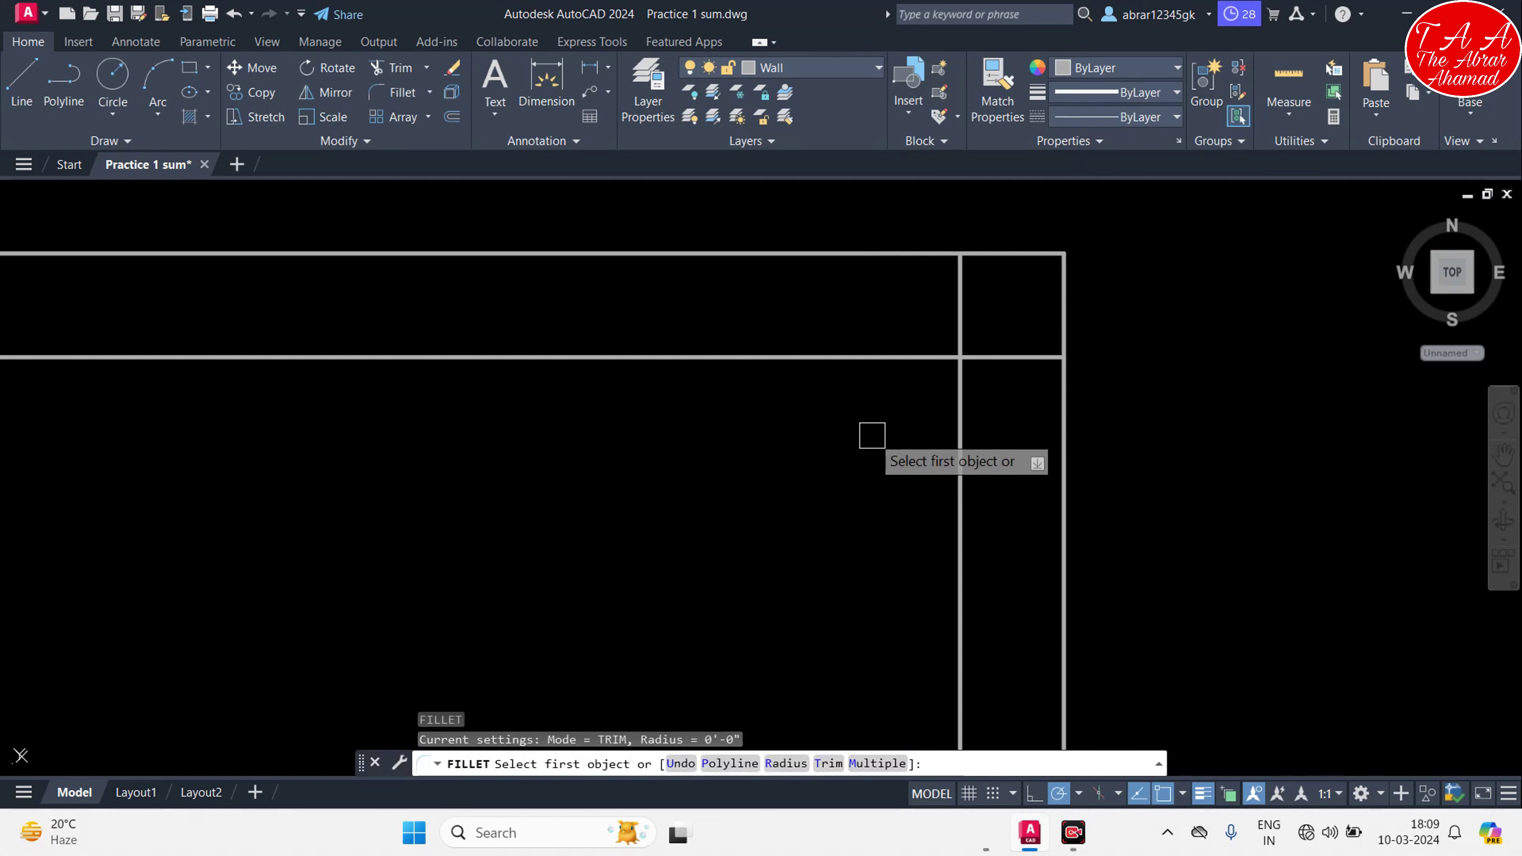
pyautogui.write('r')
pyautogui.press('Return')
pyautogui.write('6"')
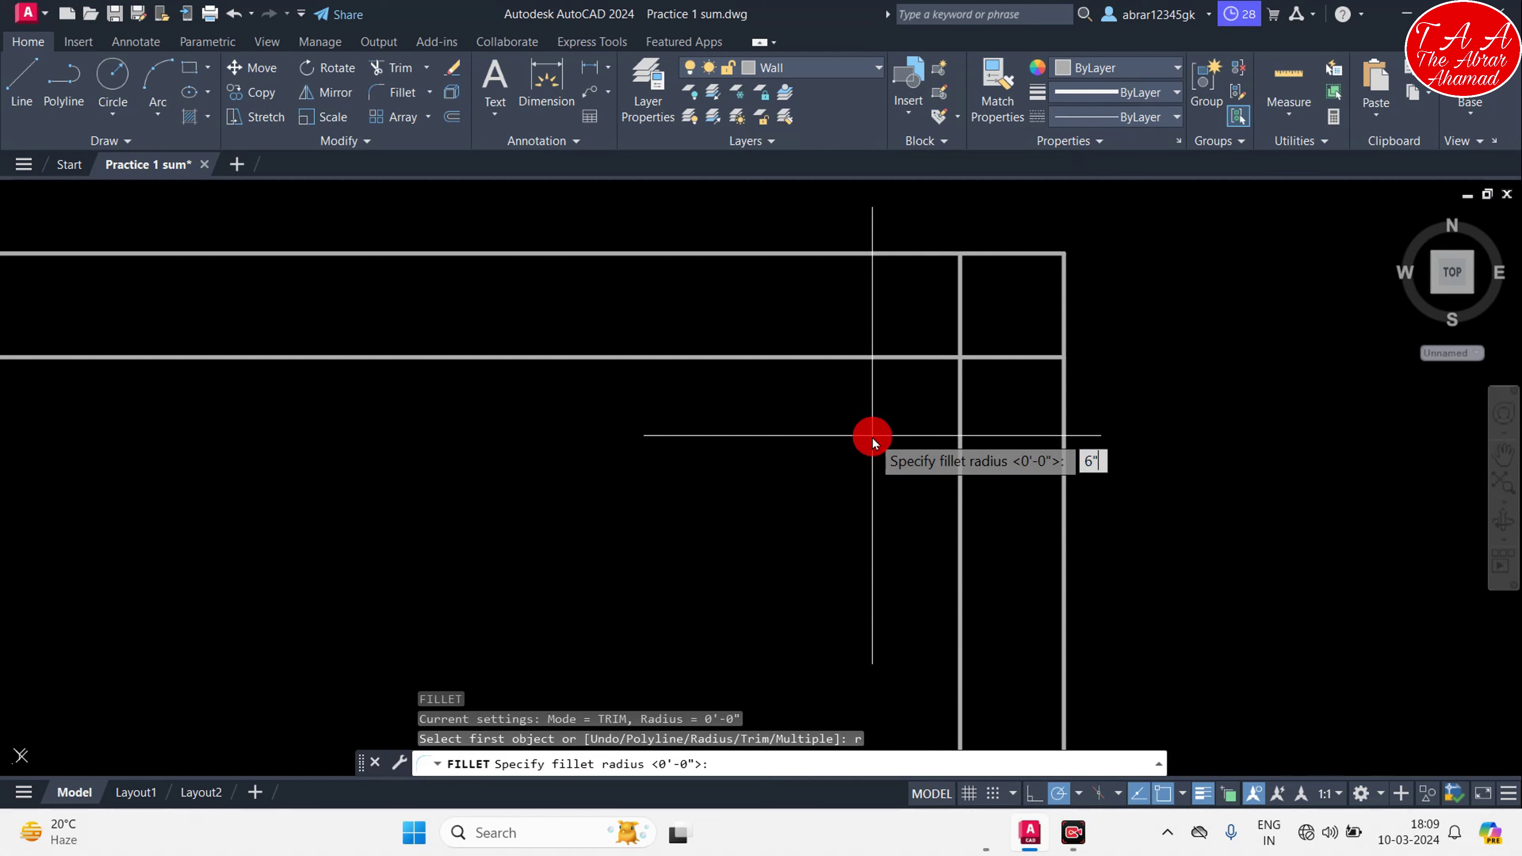
pyautogui.press('Return')
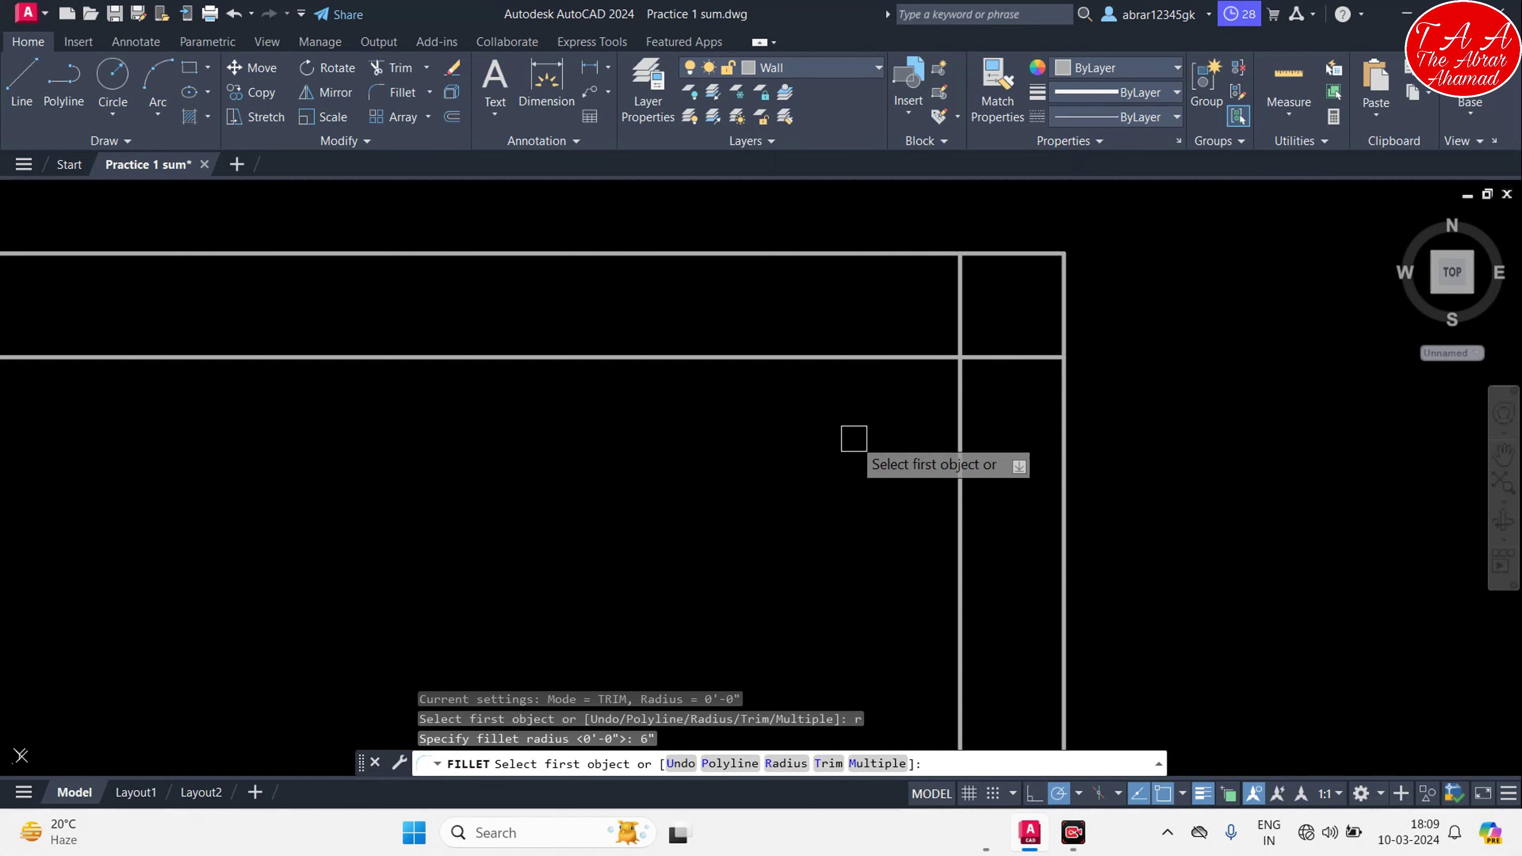
pyautogui.click(1049, 569)
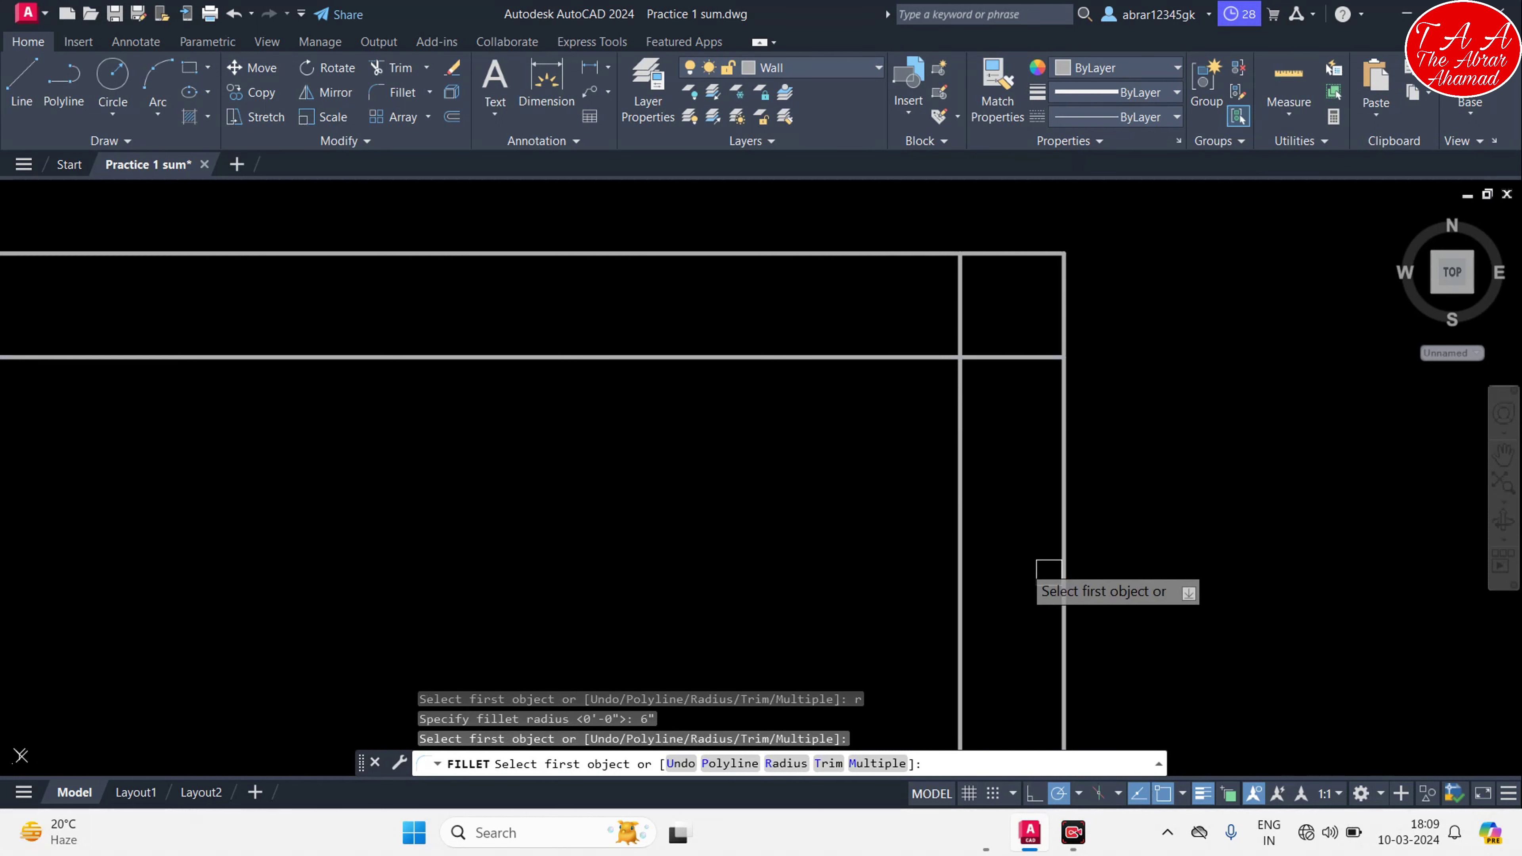
pyautogui.click(899, 358)
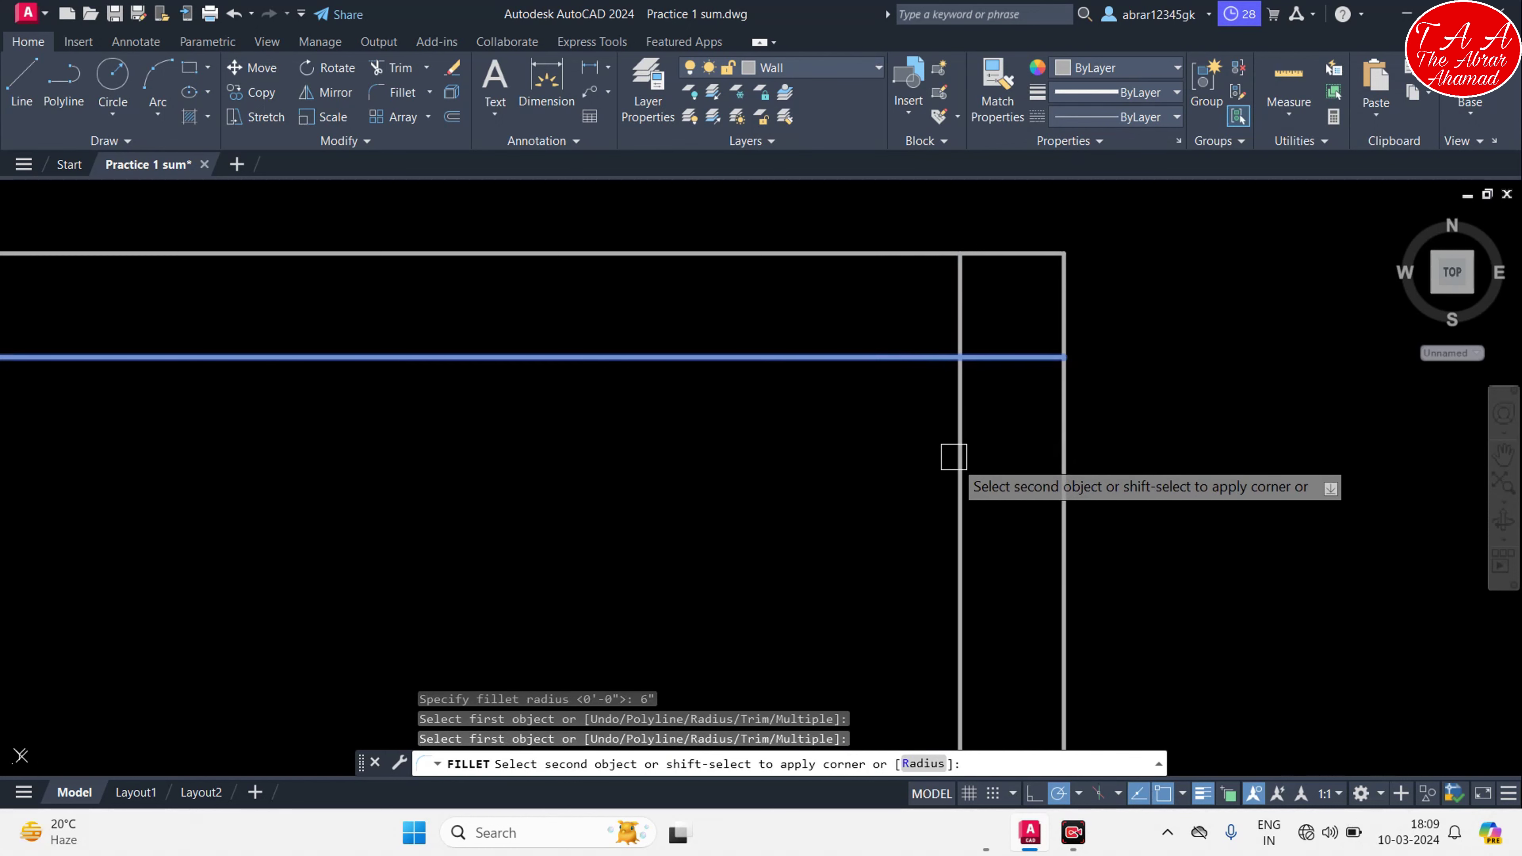
pyautogui.click(954, 457)
pyautogui.scroll(2, 792, 517)
pyautogui.scroll(-5, 873, 432)
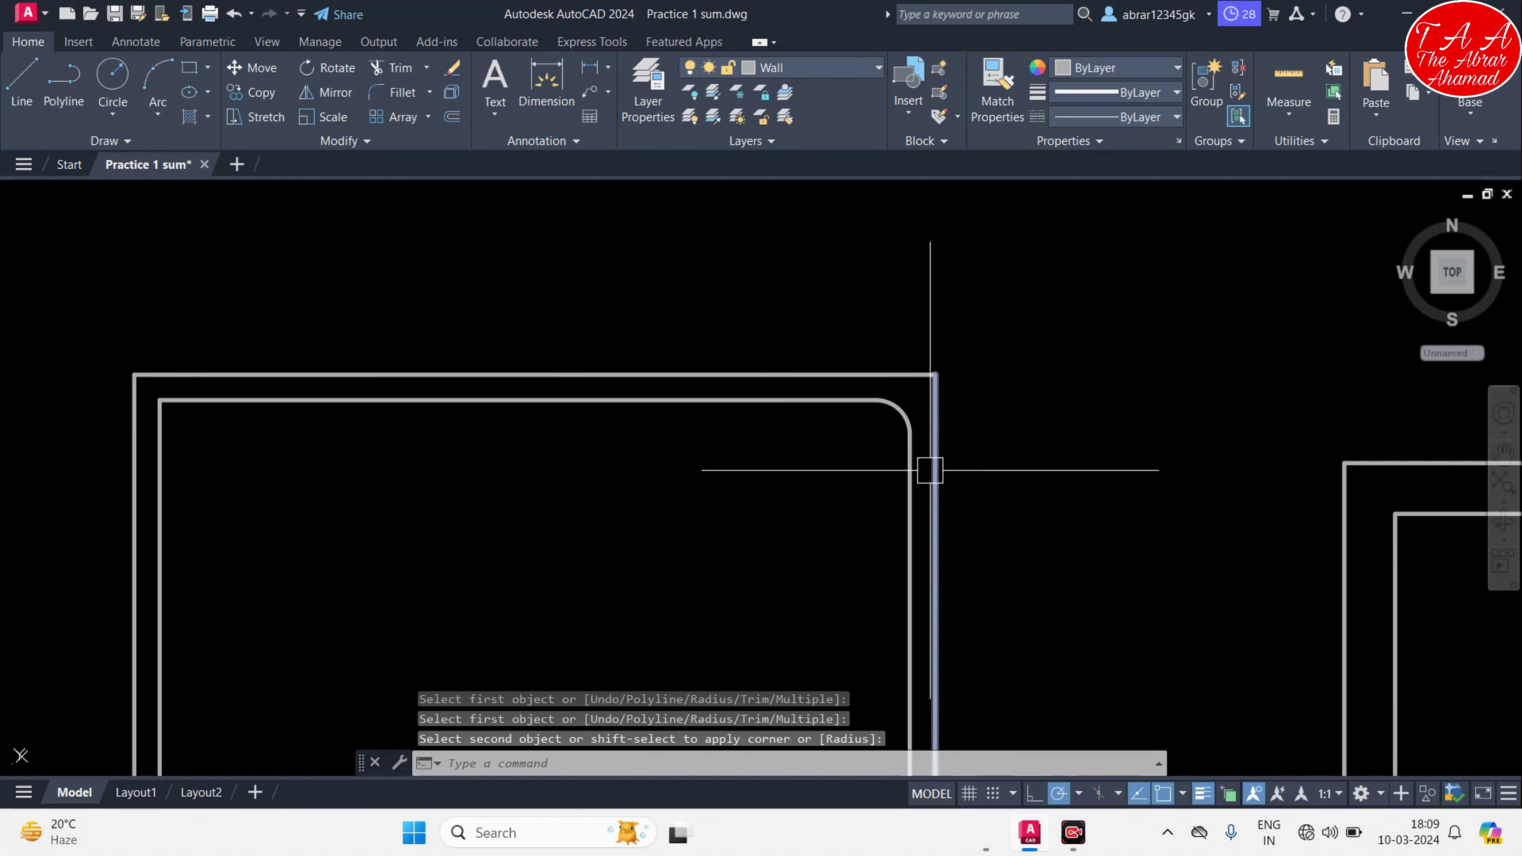
pyautogui.scroll(5, 930, 471)
pyautogui.scroll(2, 927, 415)
# Window-select and erase the 6" fillet arc at the inner top-right corner
pyautogui.click(745, 288)
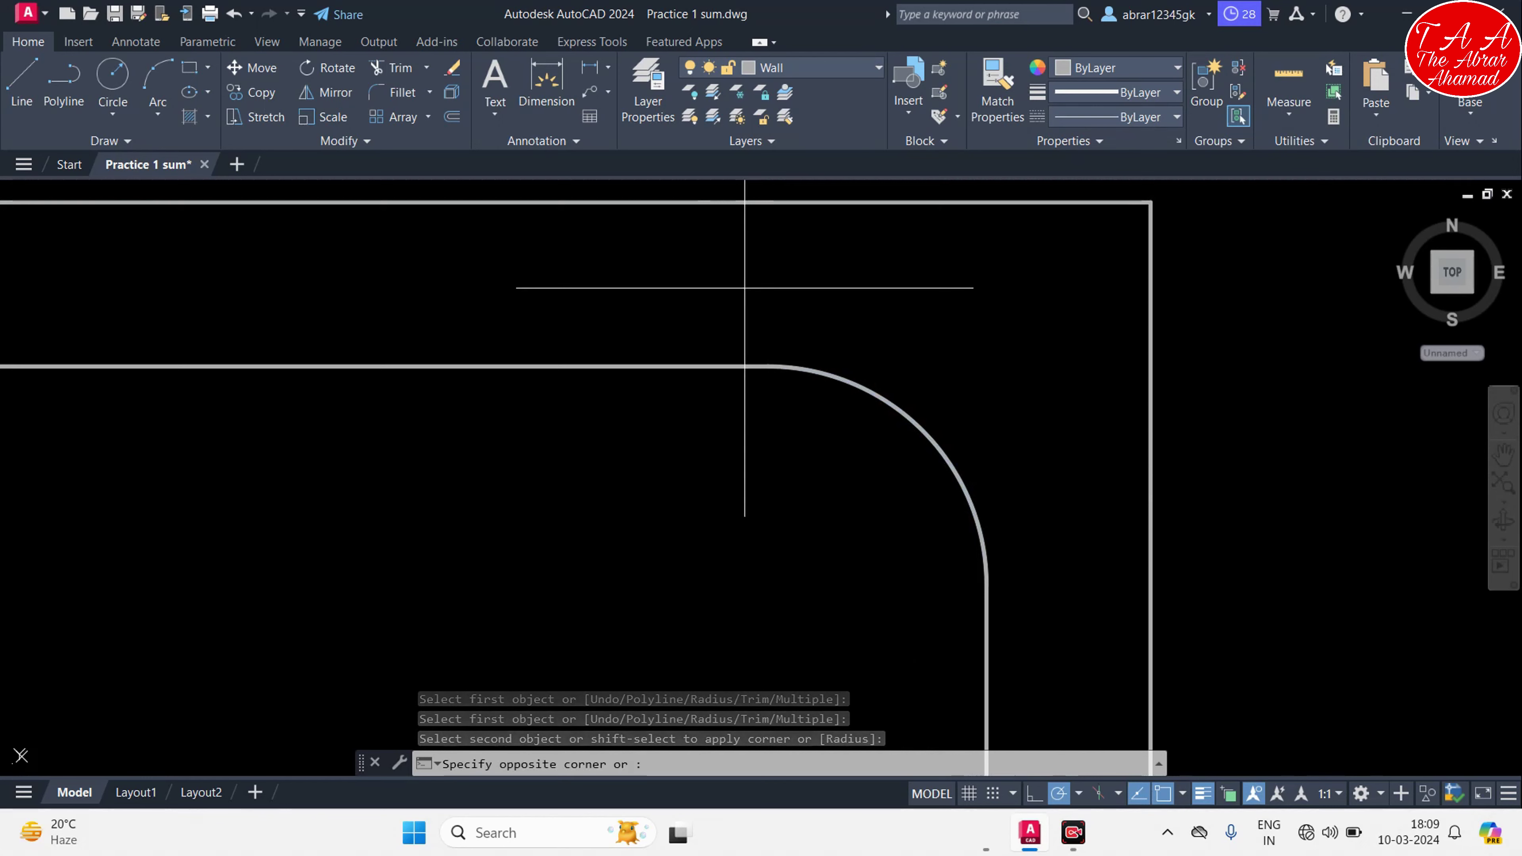
pyautogui.scroll(-2, 829, 244)
pyautogui.click(1036, 588)
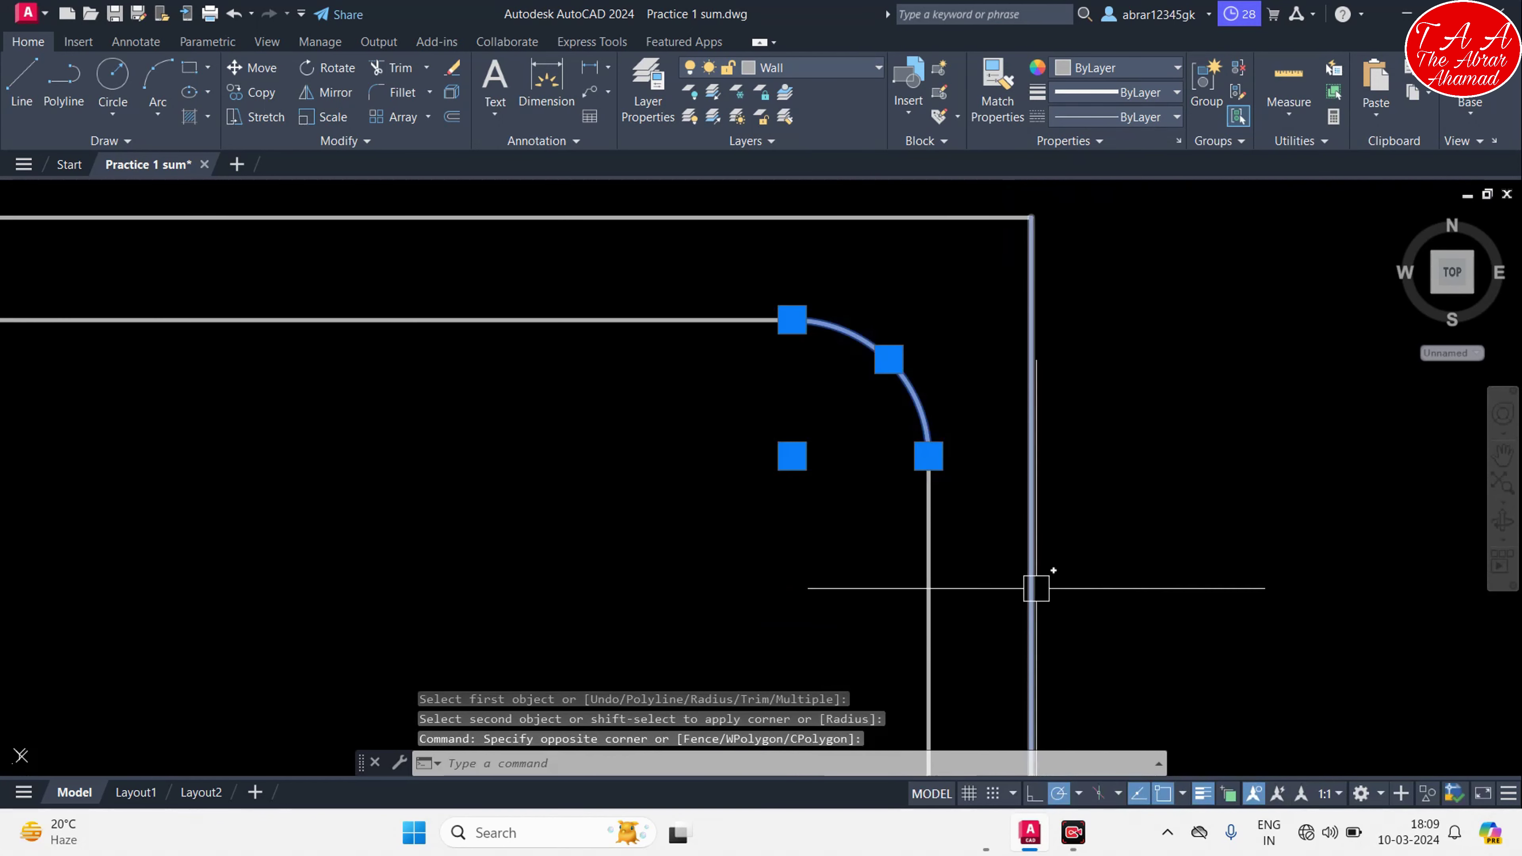
pyautogui.scroll(-2, 1036, 588)
pyautogui.write('e')
pyautogui.press('Return')
pyautogui.scroll(2, 781, 459)
pyautogui.press('Escape')
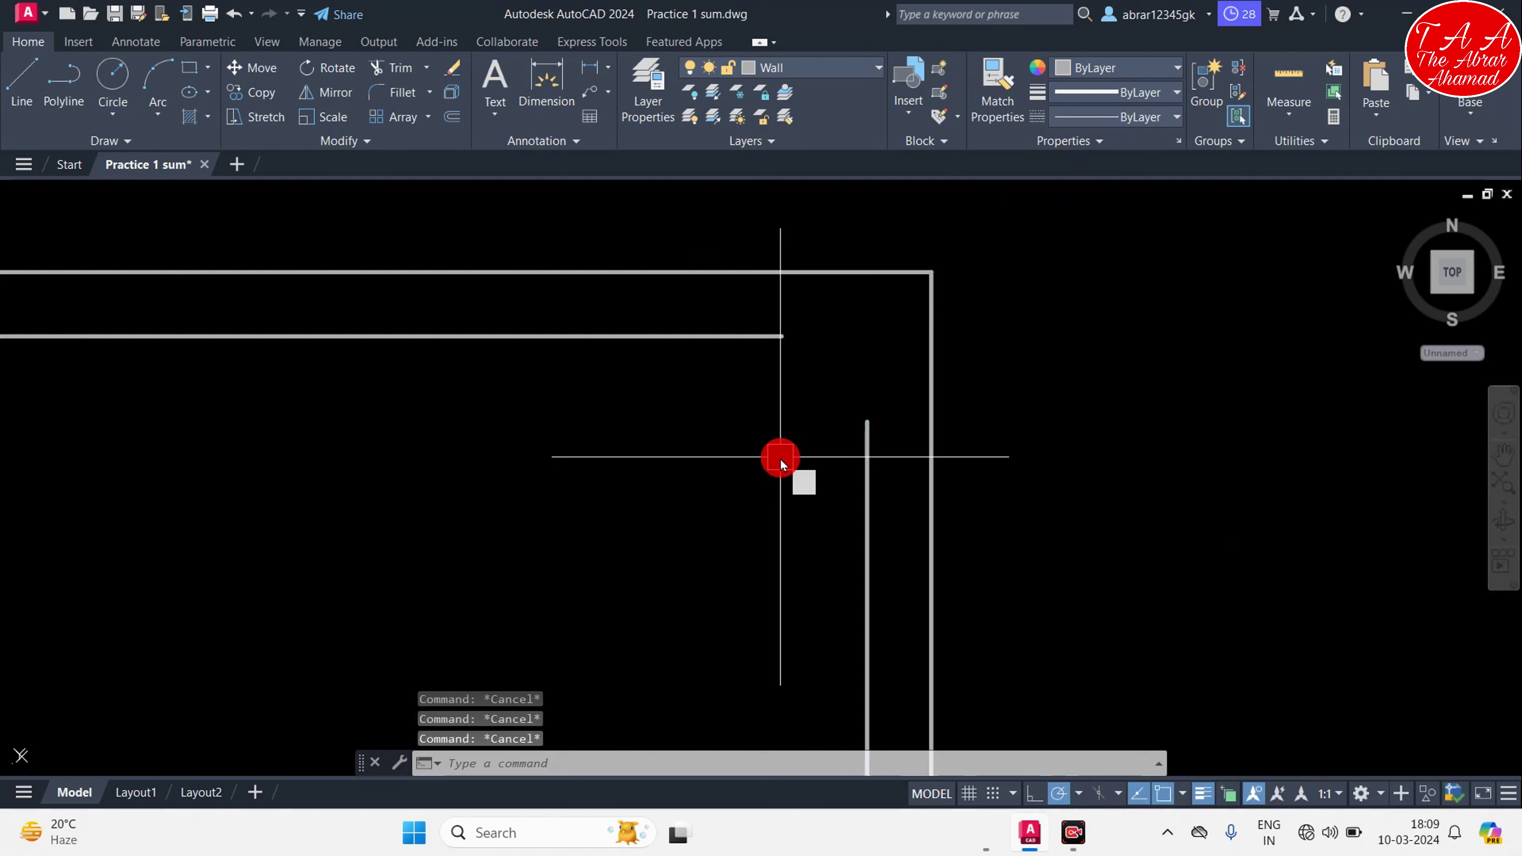
# Fillet the inner horizontal and vertical wall lines with radius 0 for a sharp corner
pyautogui.write('f')
pyautogui.press('Return')
pyautogui.write('r')
pyautogui.press('Return')
pyautogui.write('0')
pyautogui.press('Return')
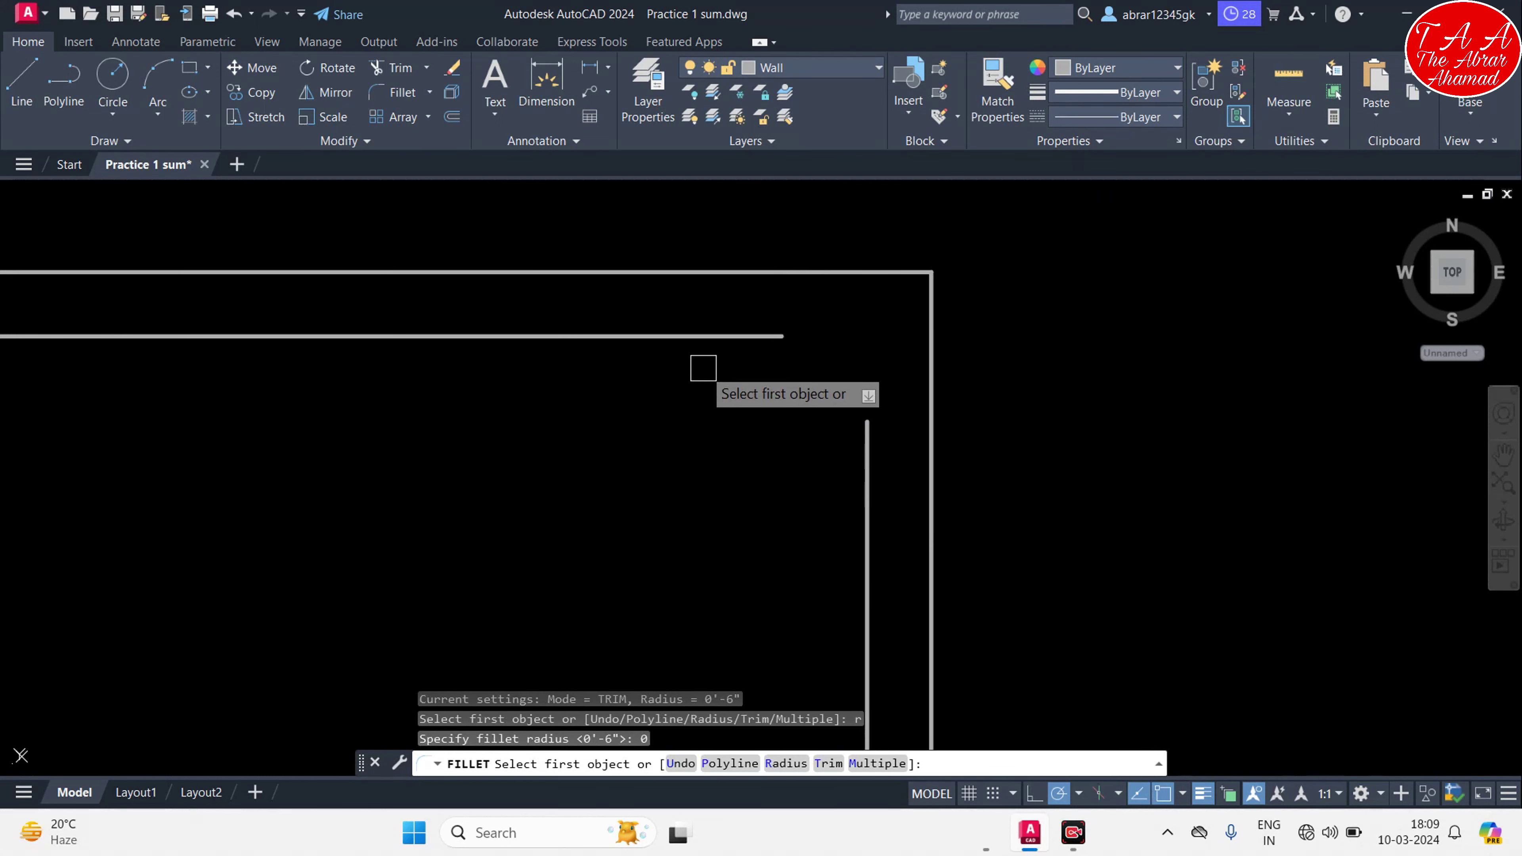
pyautogui.click(722, 336)
pyautogui.click(866, 492)
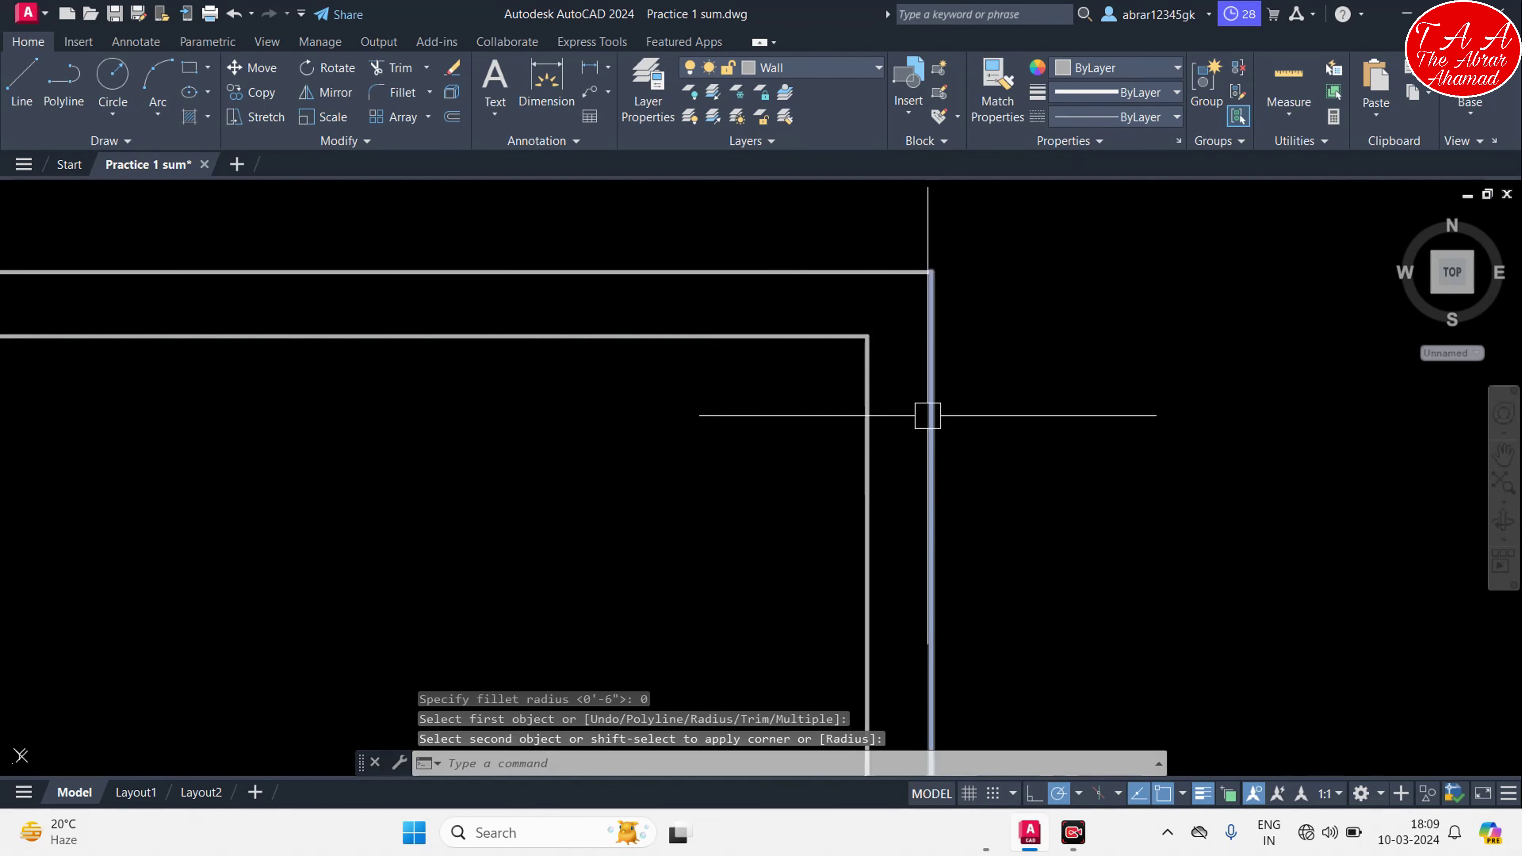
pyautogui.scroll(-5, 928, 415)
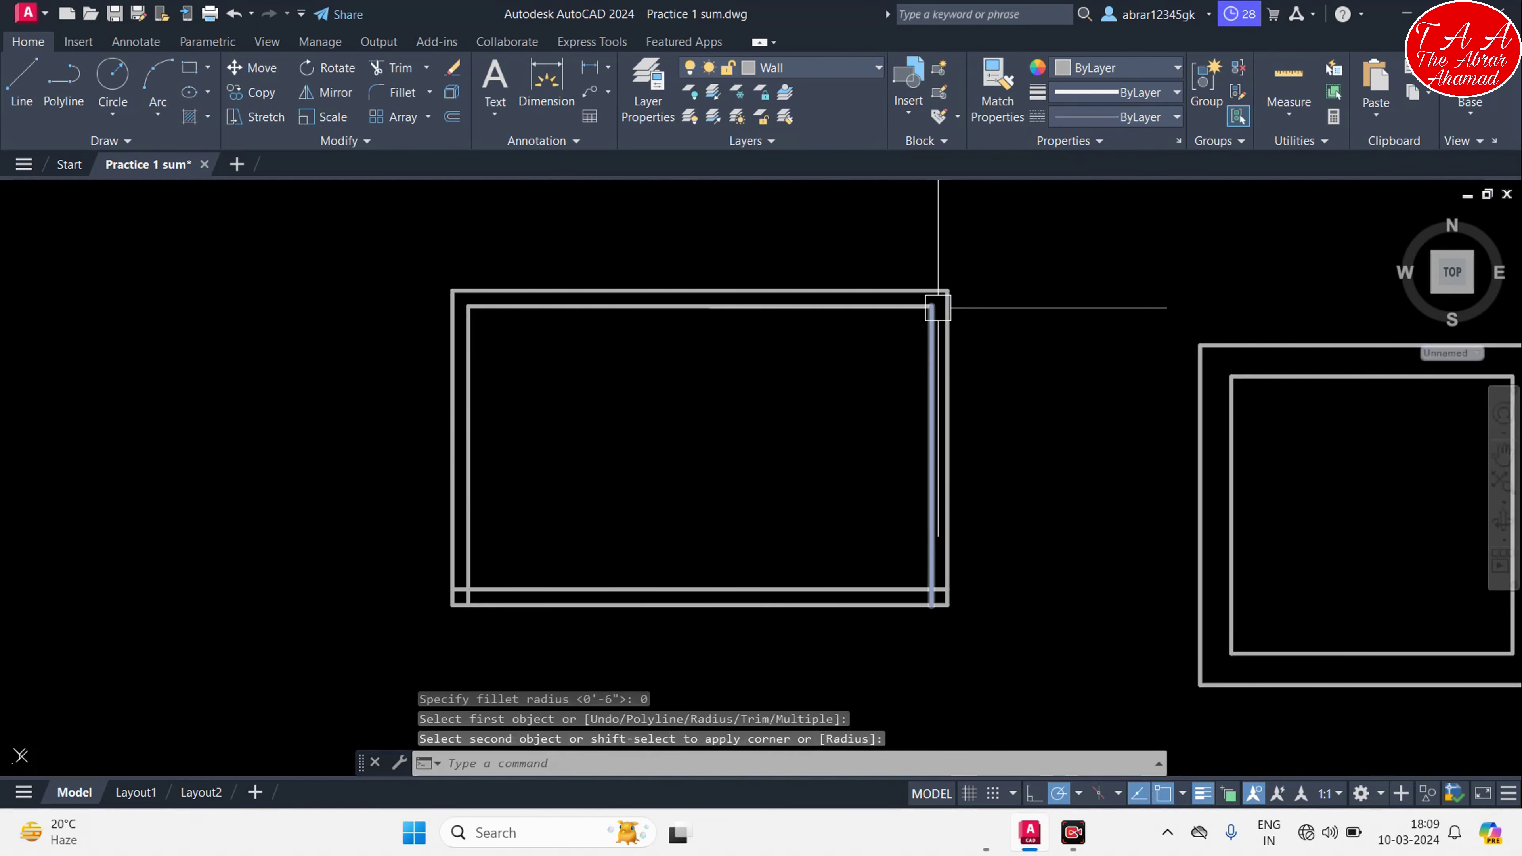
pyautogui.click(938, 307)
pyautogui.scroll(5, 938, 307)
pyautogui.scroll(-5, 567, 533)
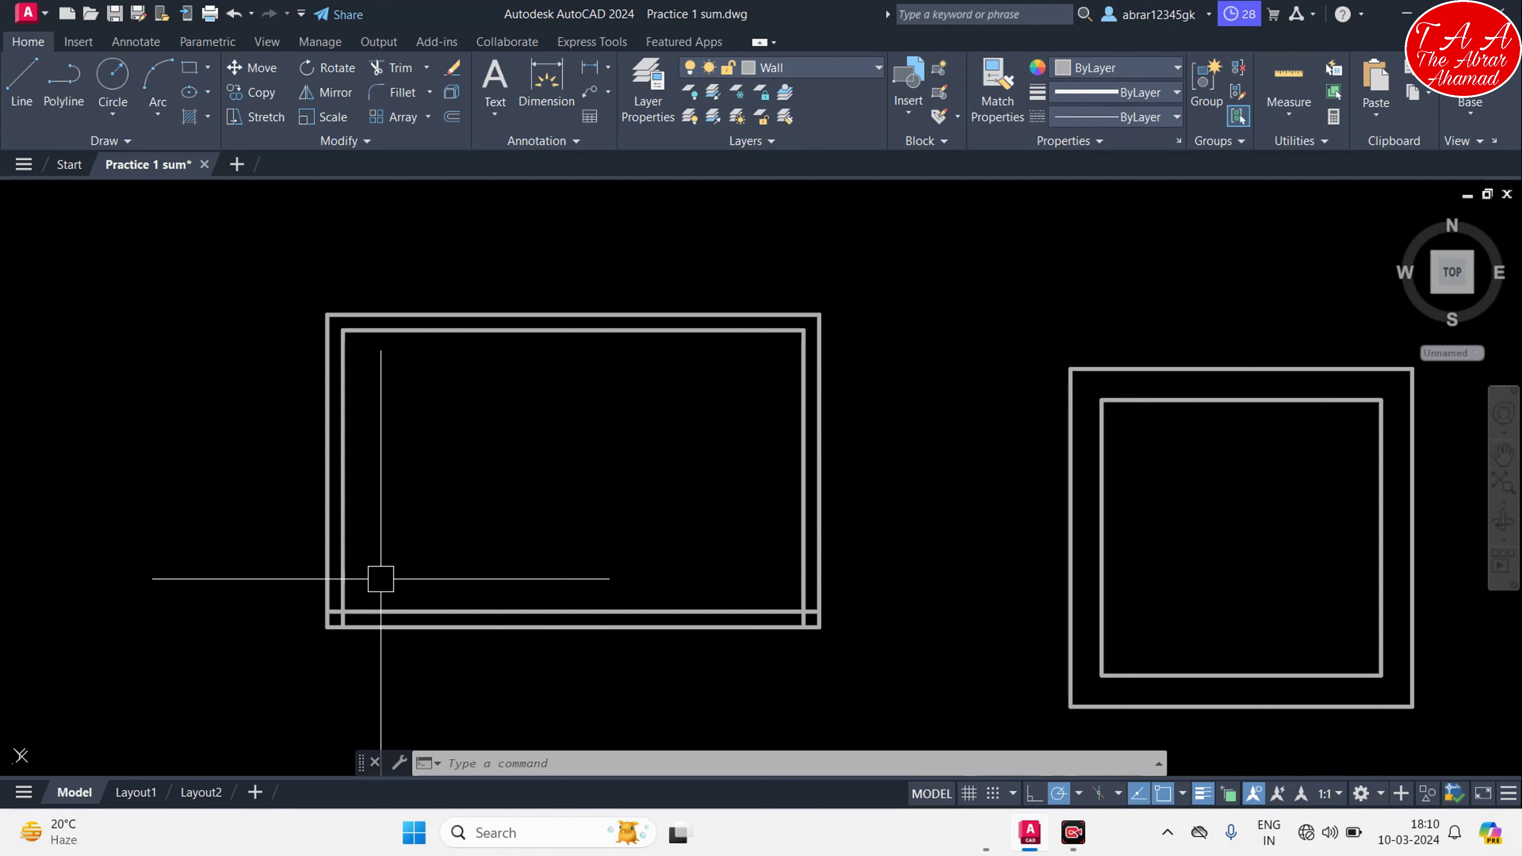
# Start a fillet on the inner left wall line, then cancel it
pyautogui.press('space')
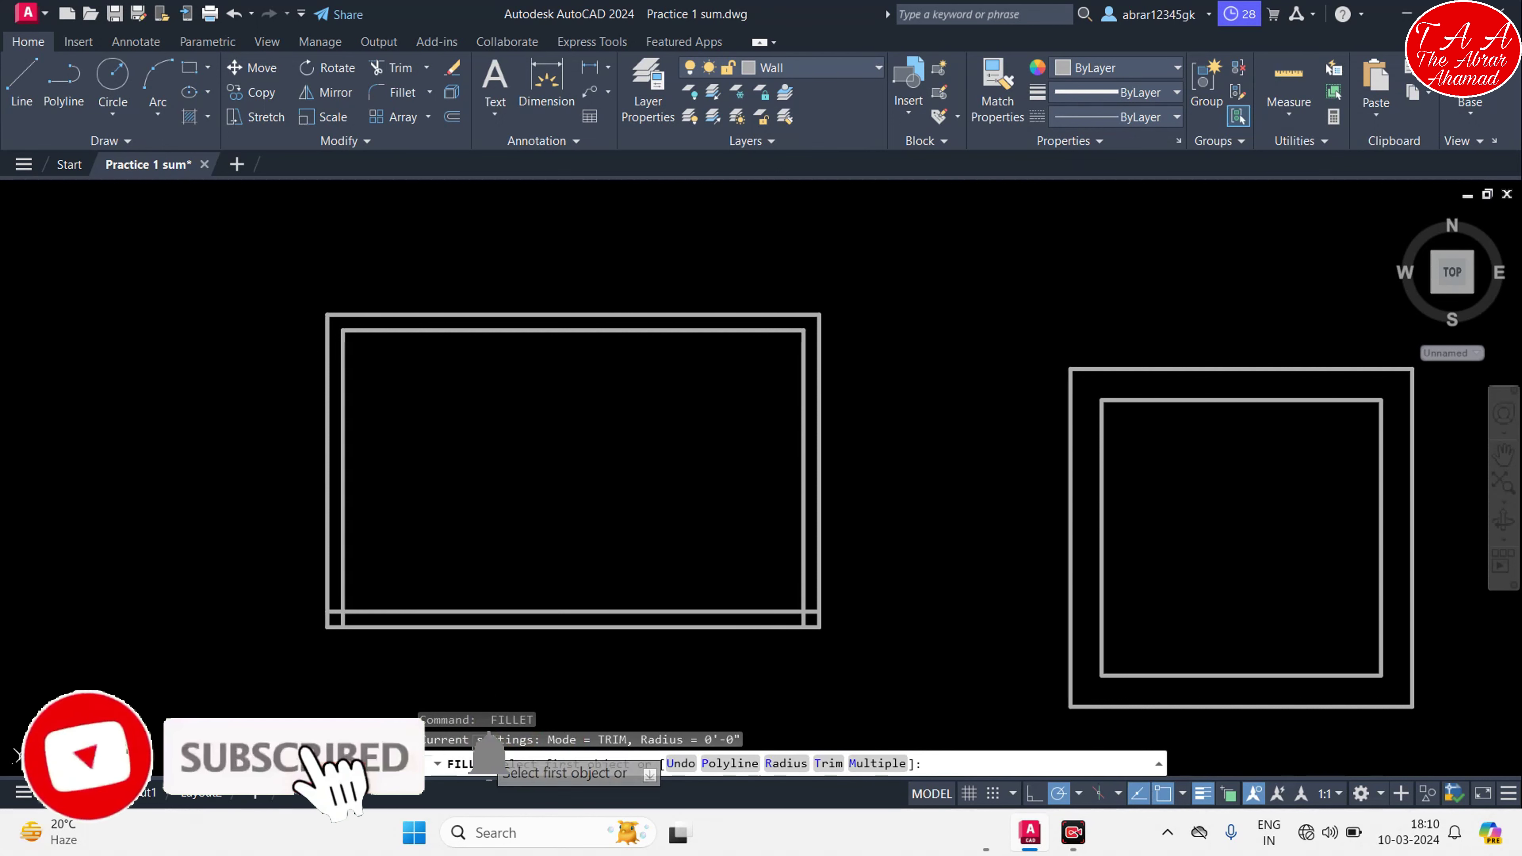
pyautogui.click(346, 603)
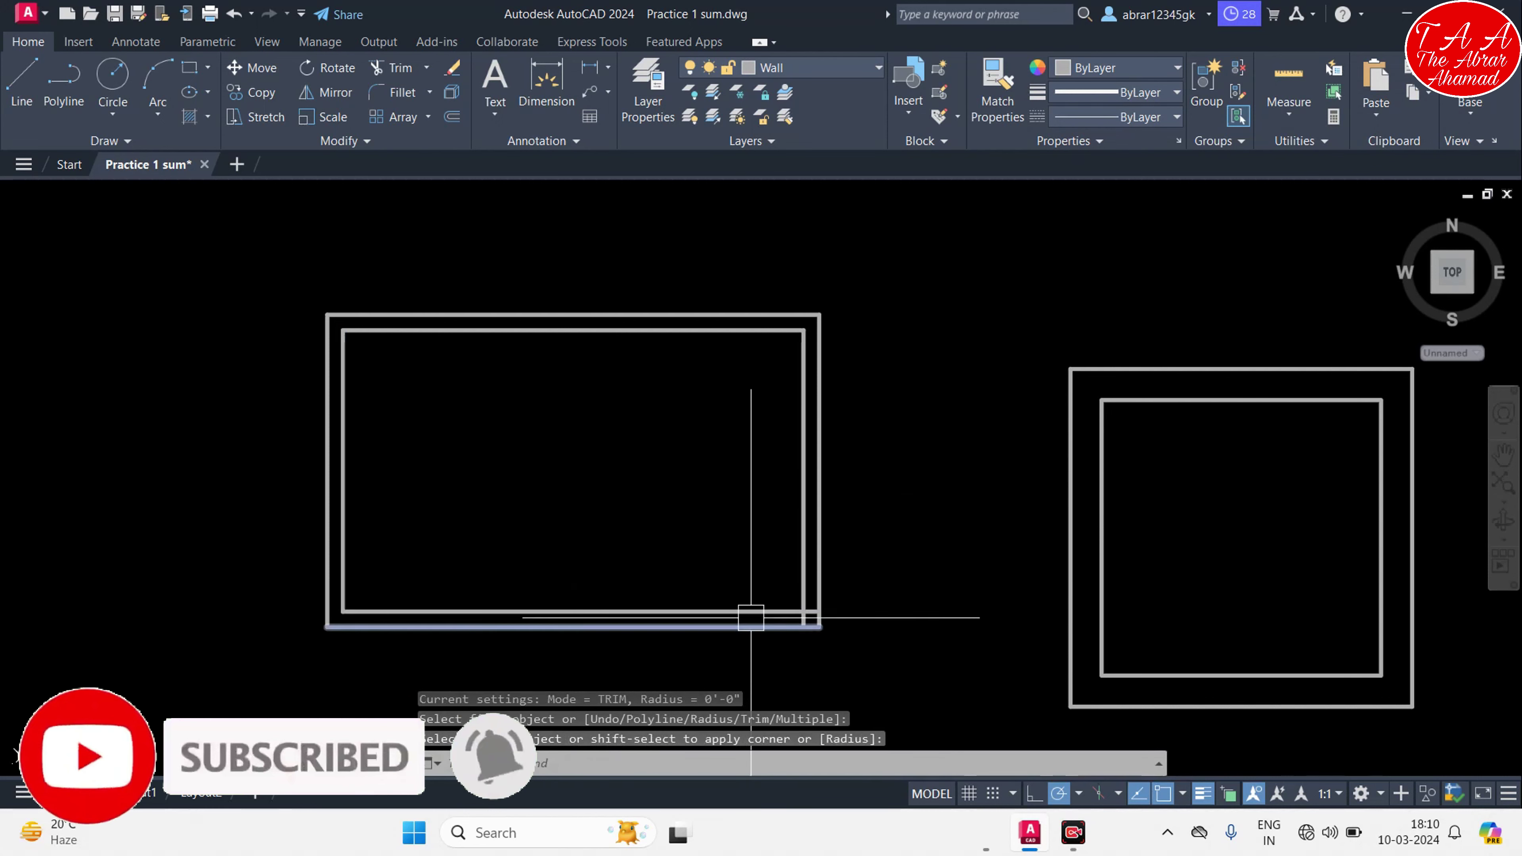
pyautogui.scroll(3, 721, 544)
pyautogui.scroll(2, 788, 534)
pyautogui.scroll(2, 738, 578)
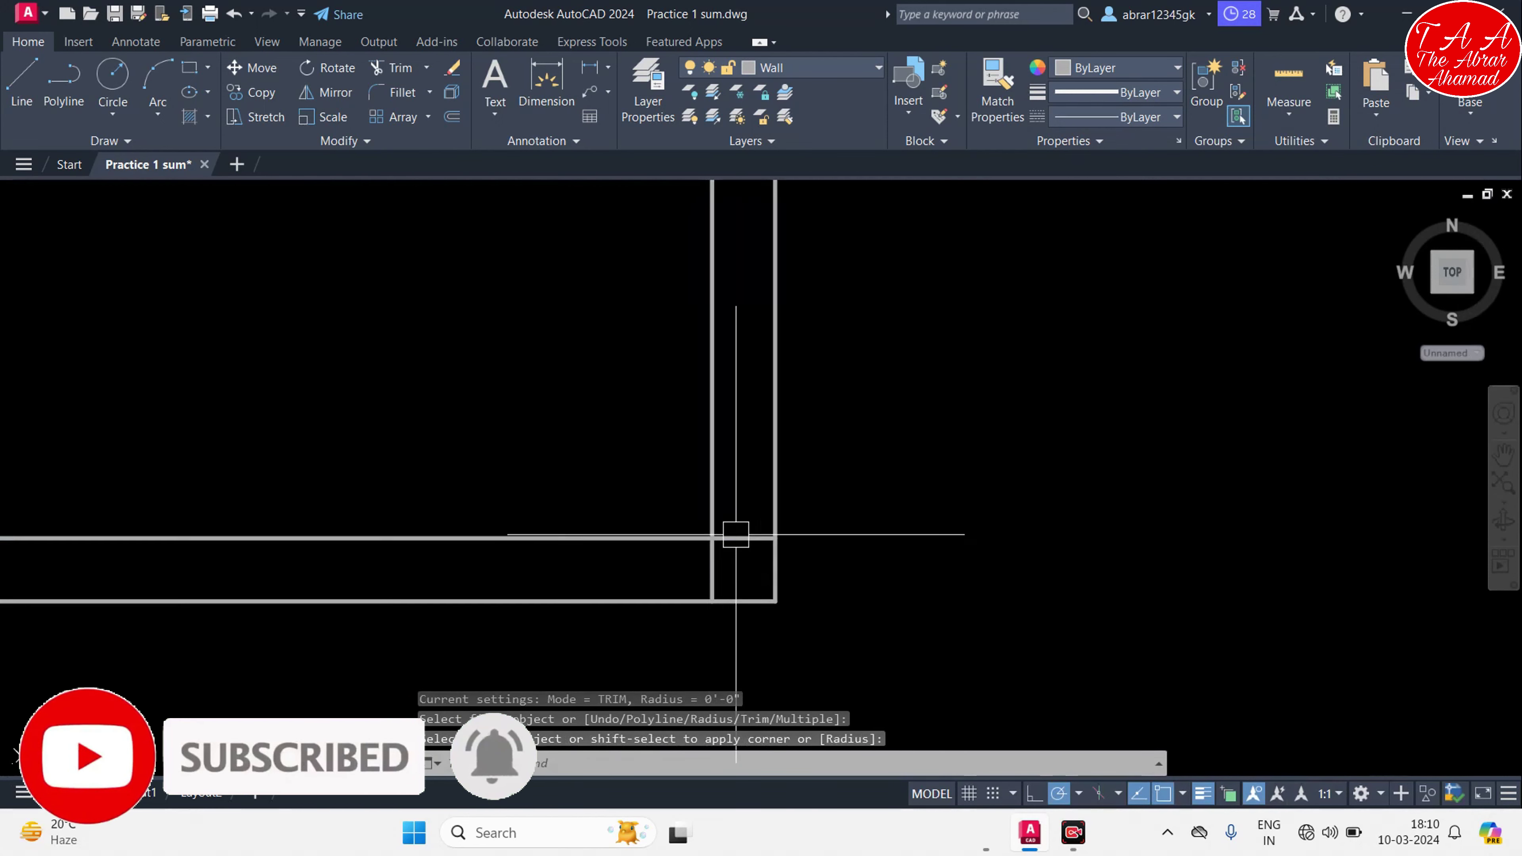
pyautogui.scroll(3, 737, 535)
pyautogui.press('Escape')
pyautogui.press('Escape')
pyautogui.press('Escape')
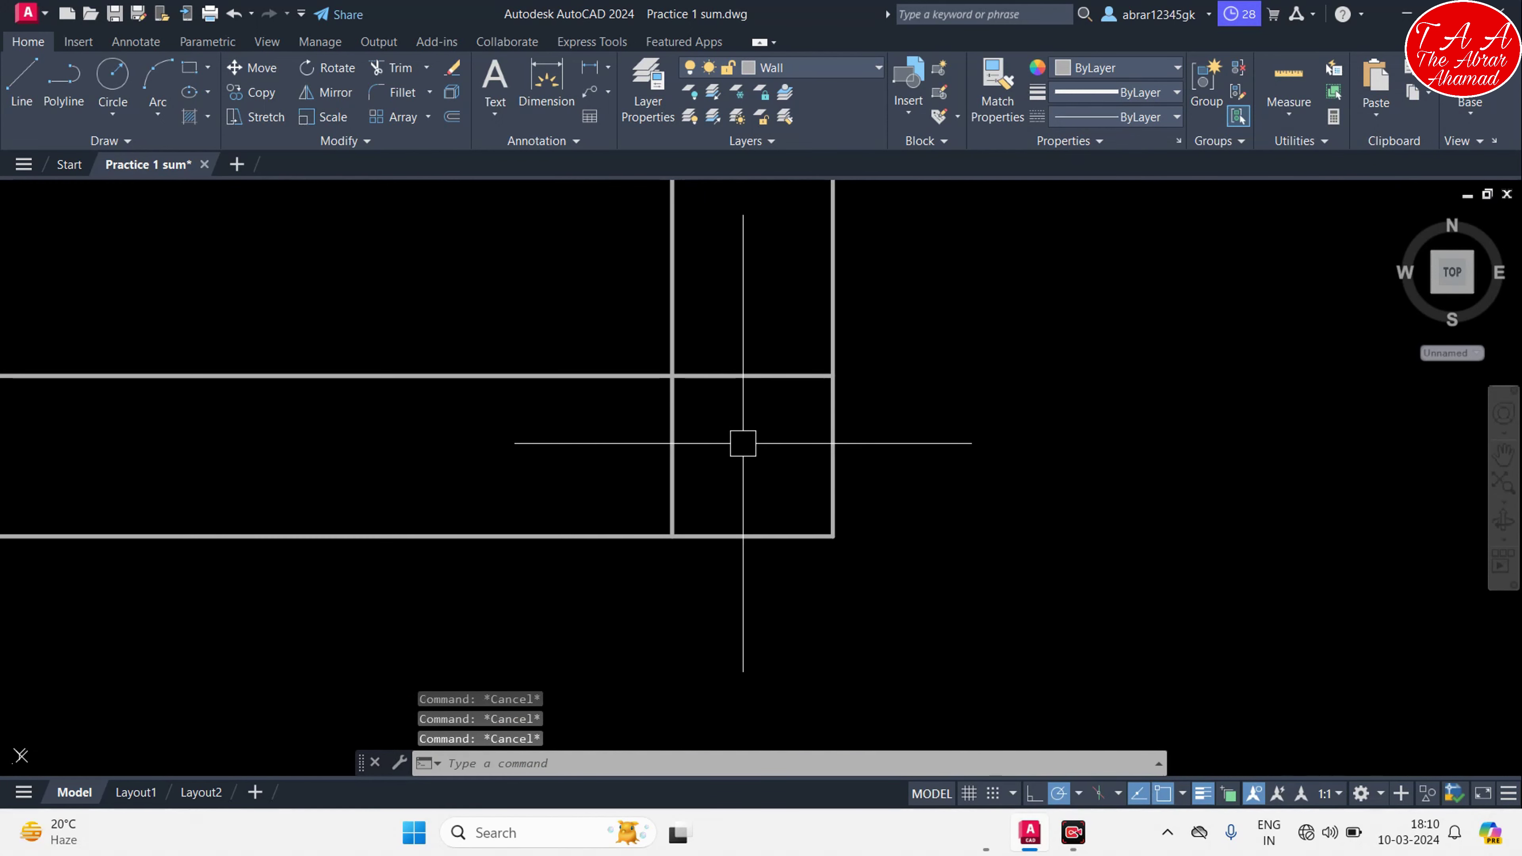
# Trim away the inner line overhanging the left rectangle's bottom-right corner
pyautogui.write('tr')
pyautogui.press('Return')
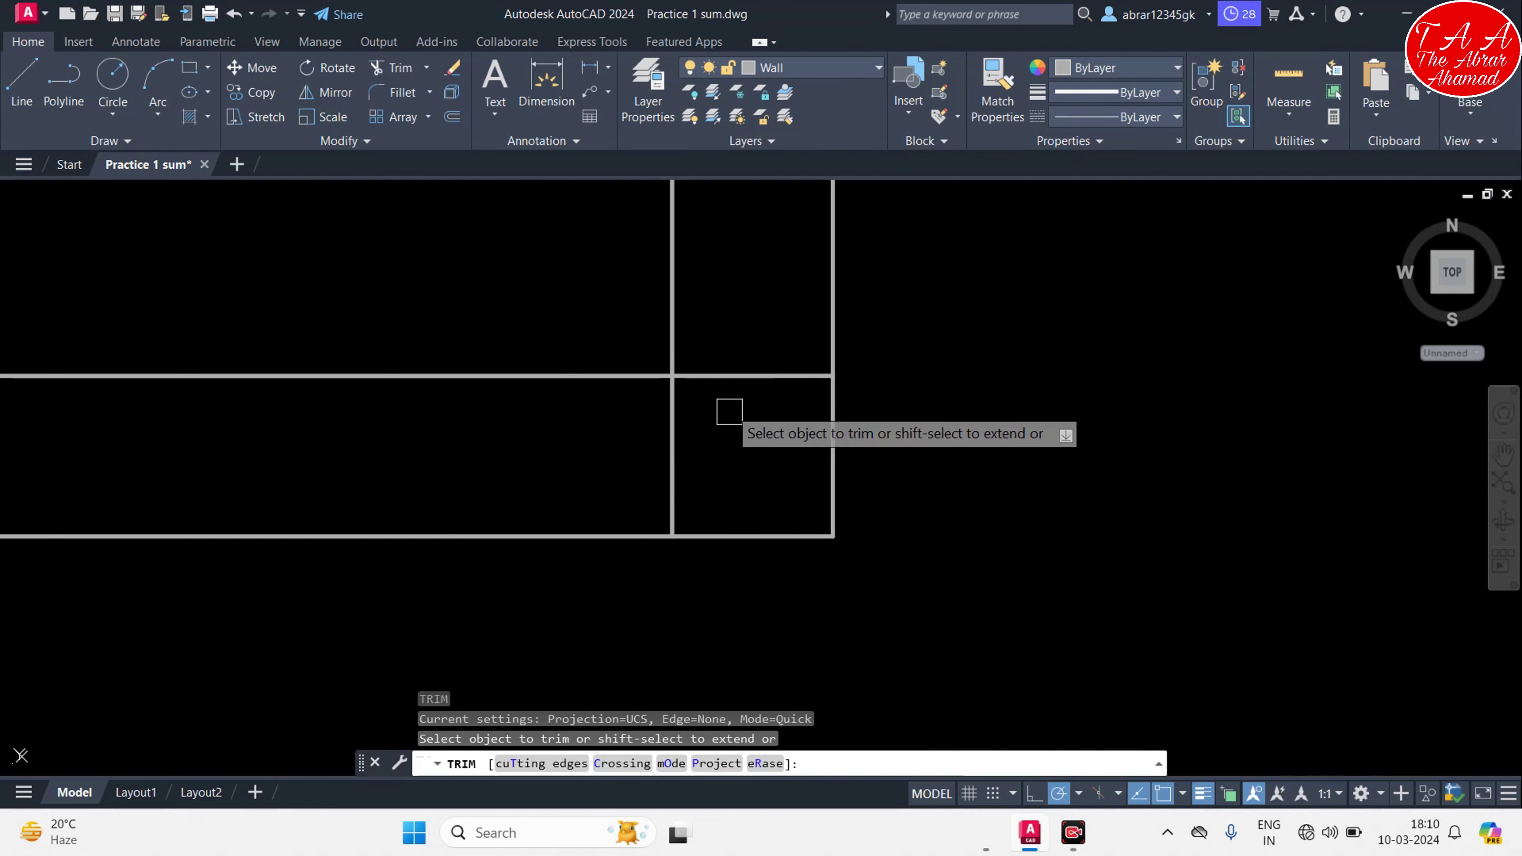
pyautogui.click(743, 373)
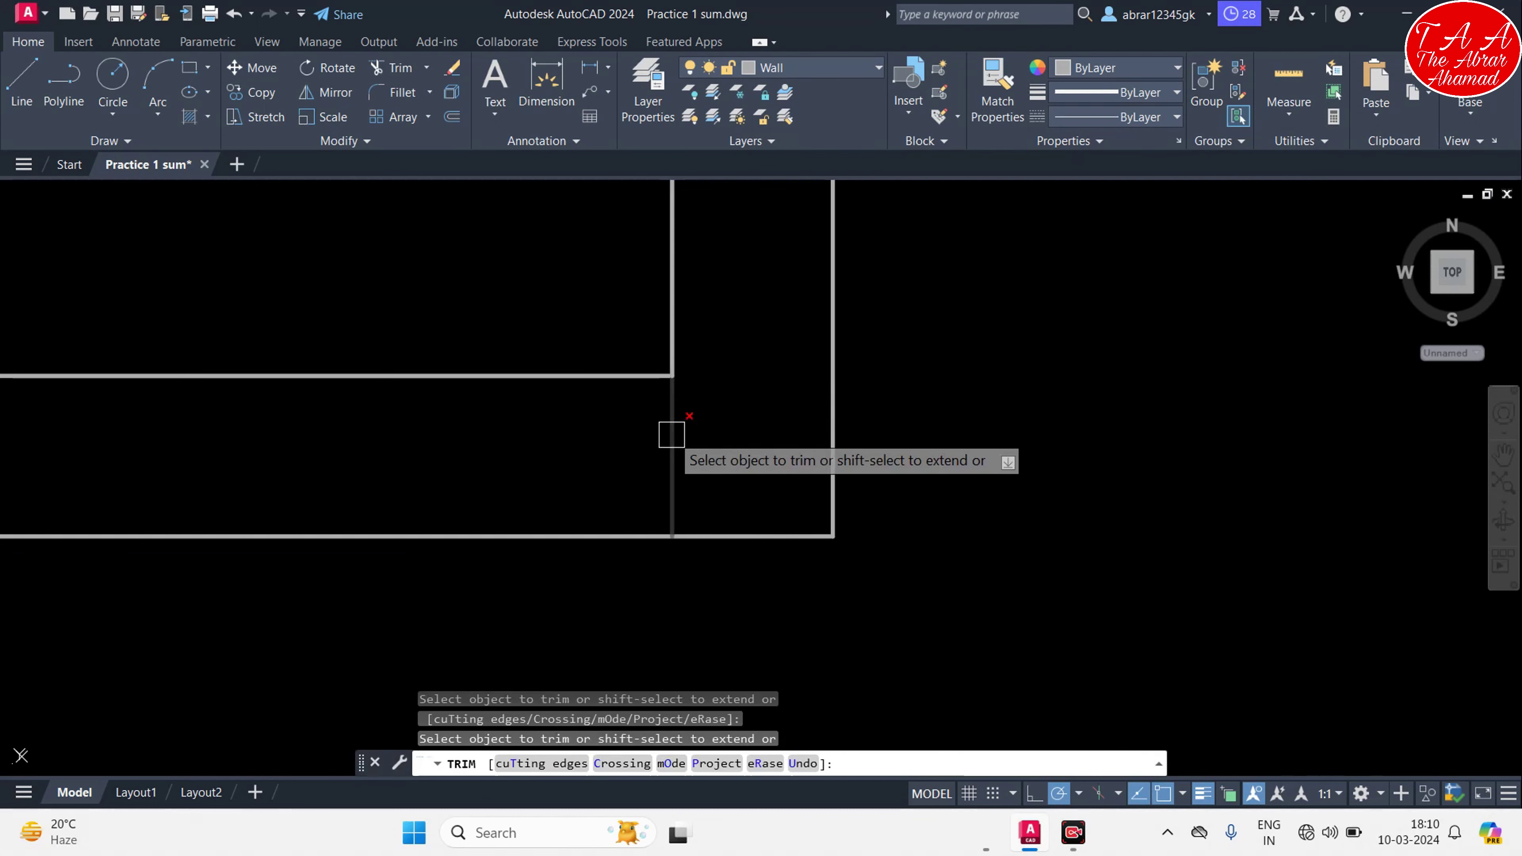
pyautogui.scroll(-2, 671, 434)
pyautogui.scroll(-5, 765, 360)
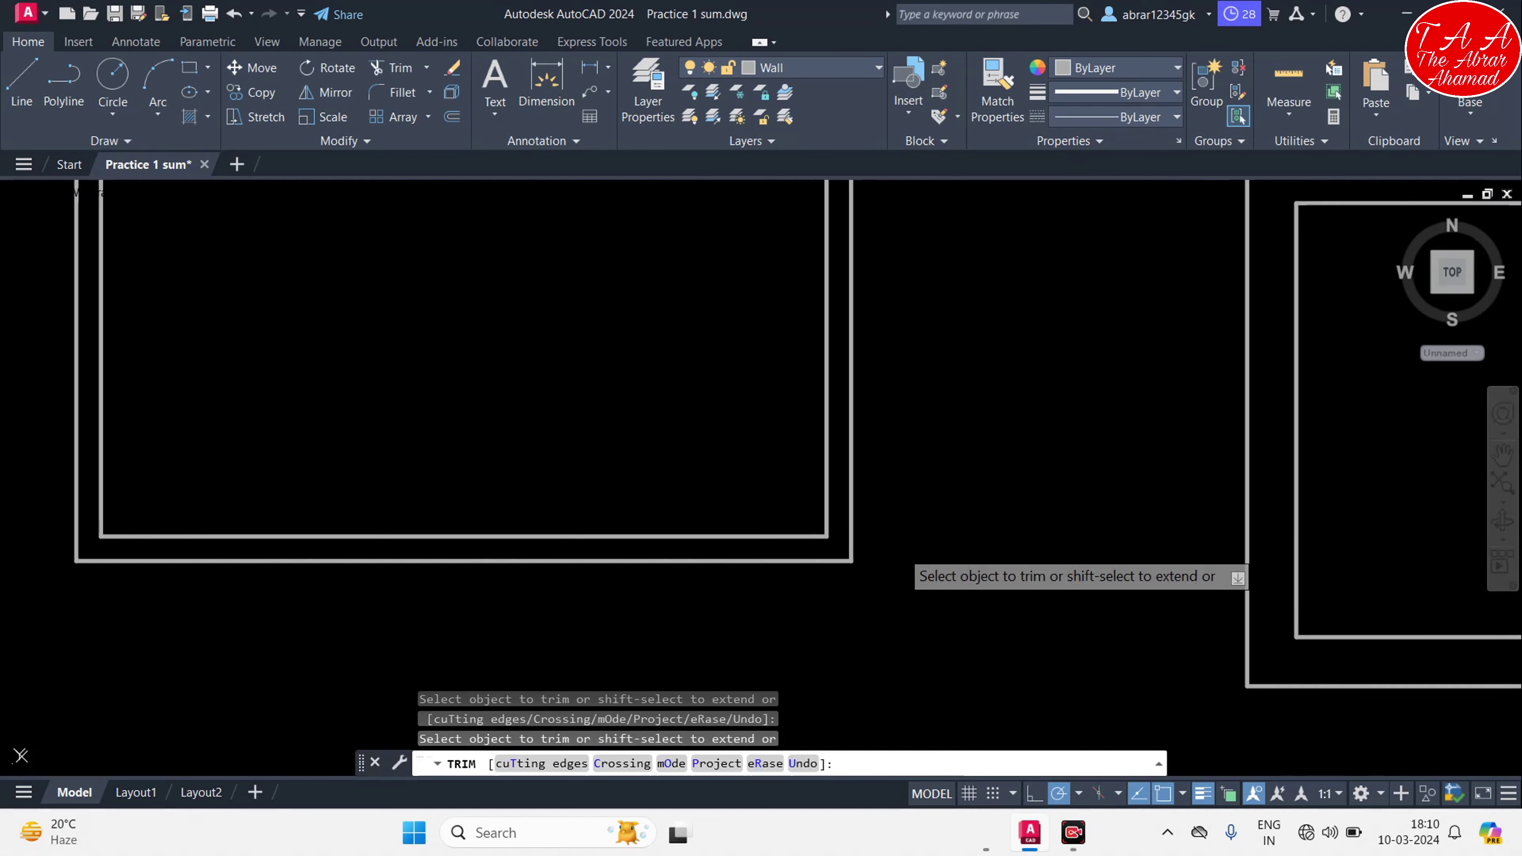
pyautogui.scroll(-5, 877, 531)
pyautogui.press('Escape')
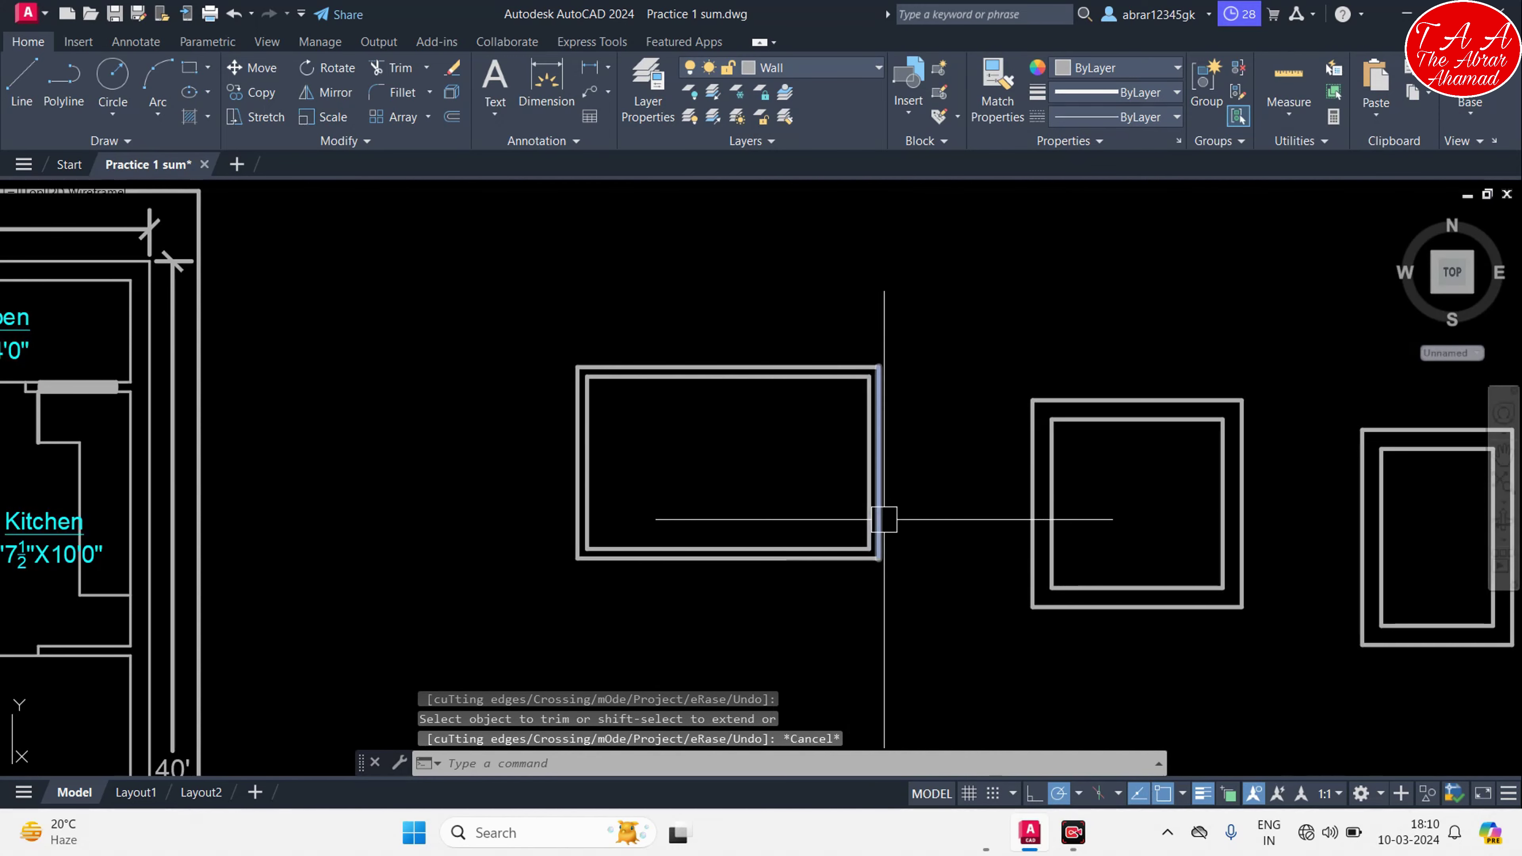
pyautogui.moveTo(884, 519); pyautogui.dragTo(820, 511, button='middle')
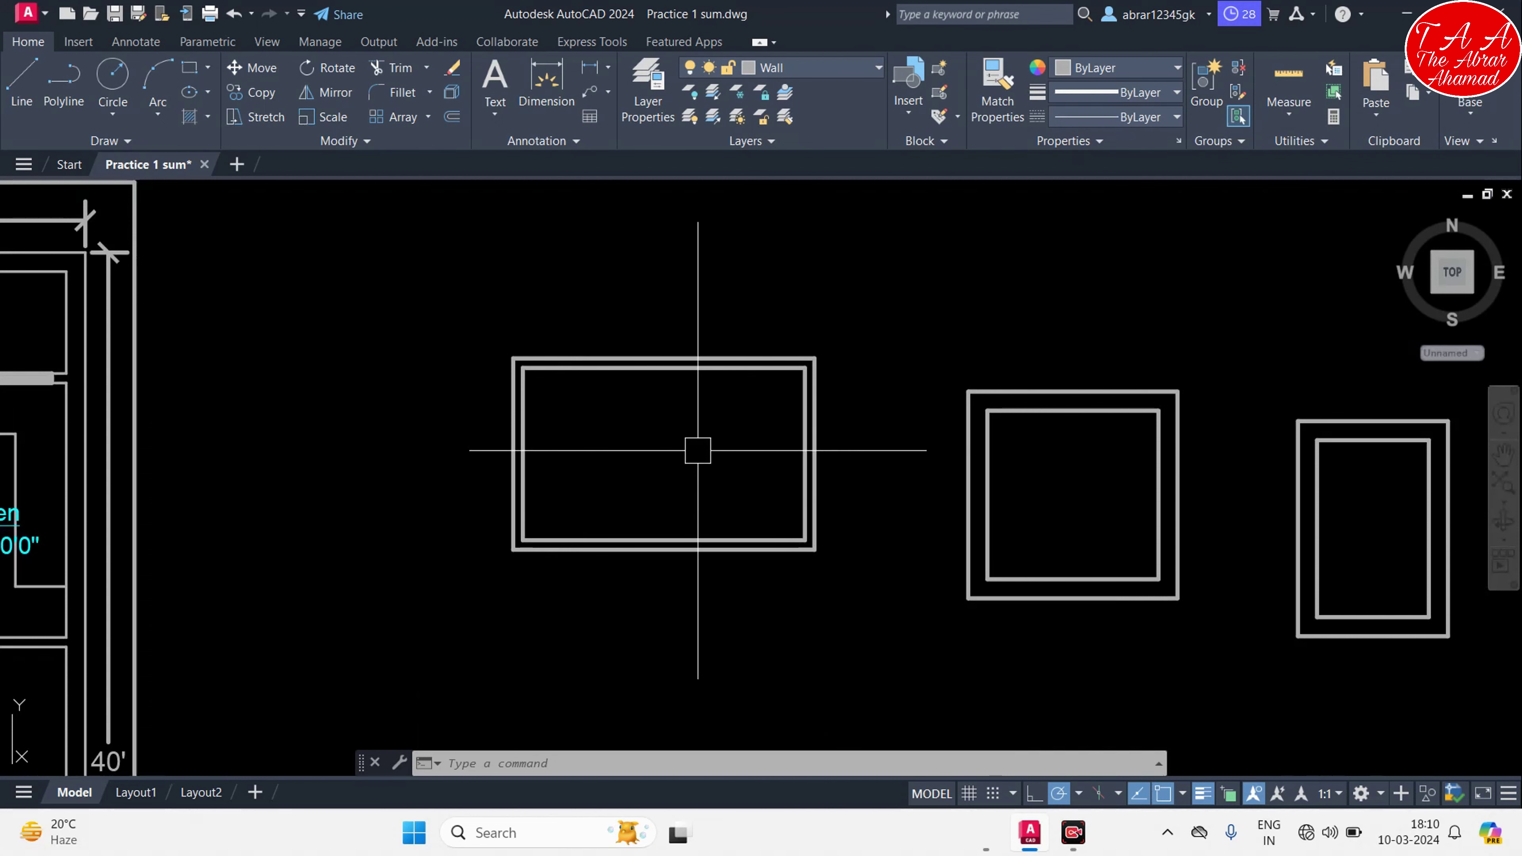
pyautogui.scroll(4, 640, 410)
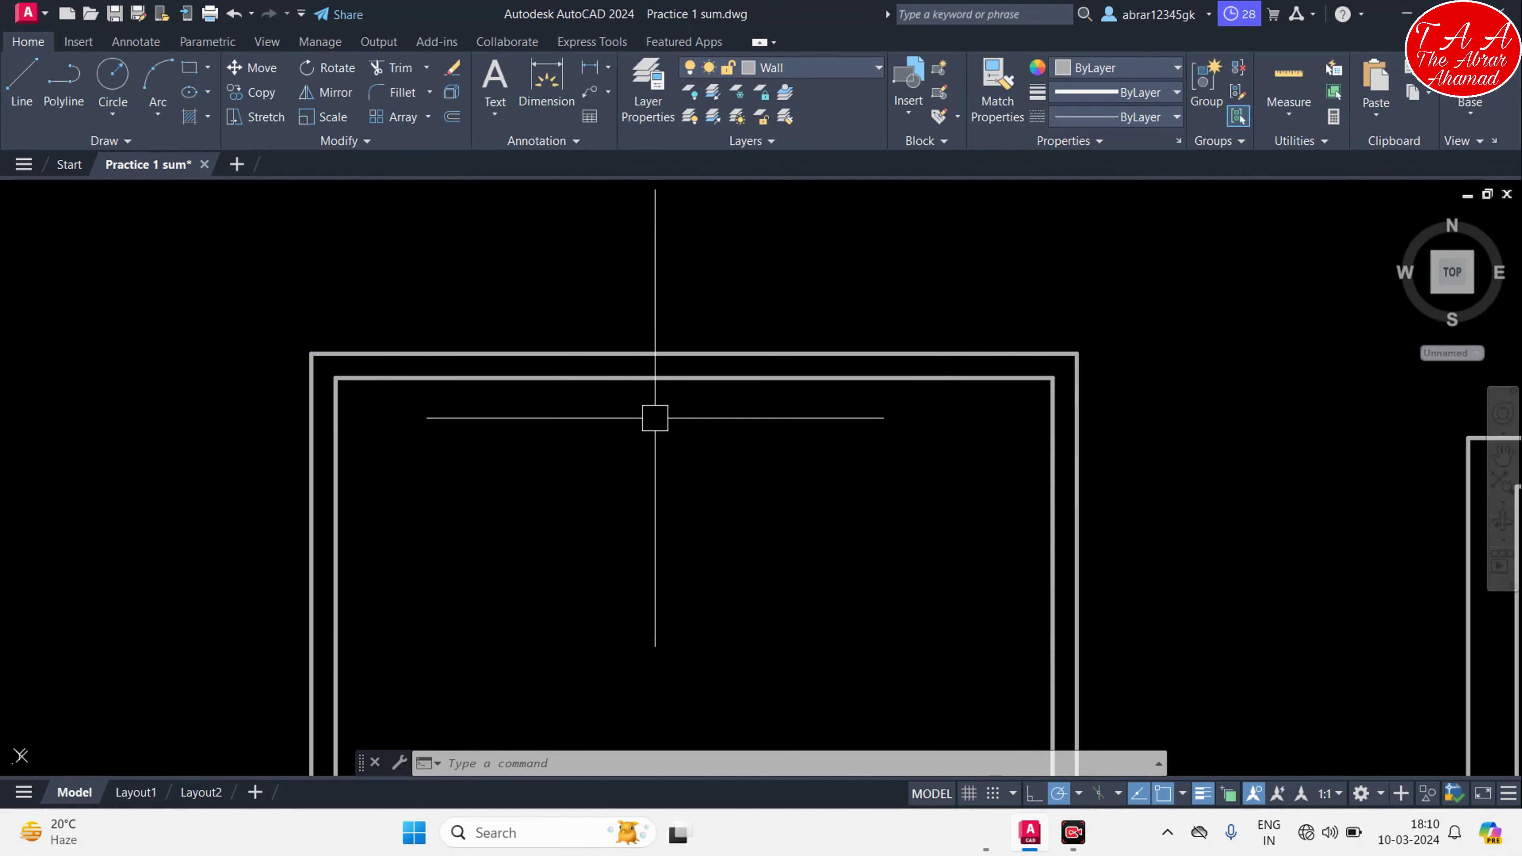
pyautogui.scroll(4, 380, 363)
pyautogui.scroll(-2, 443, 443)
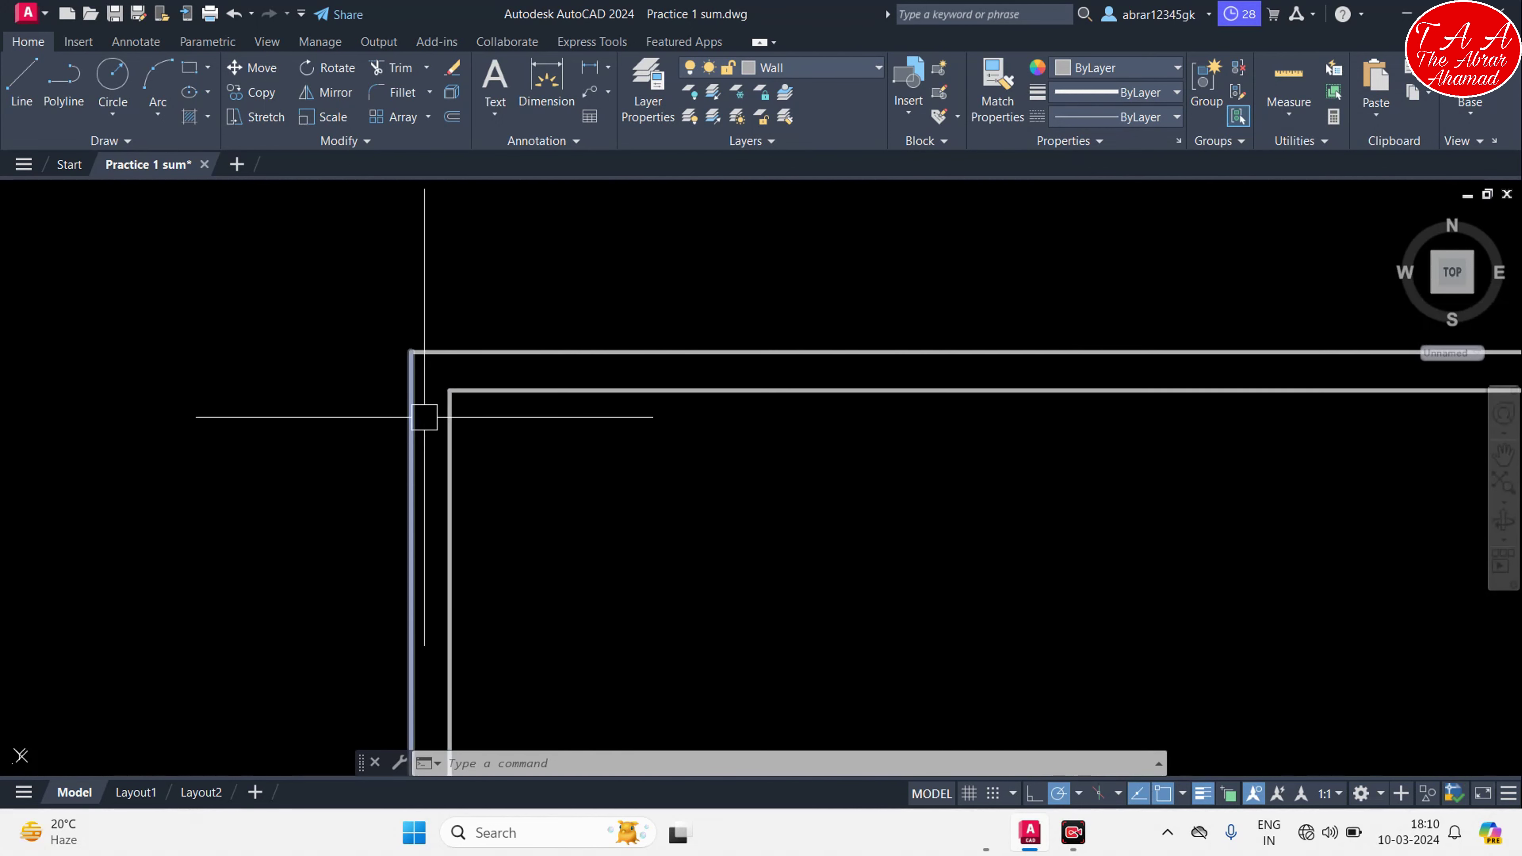
pyautogui.scroll(4, 455, 389)
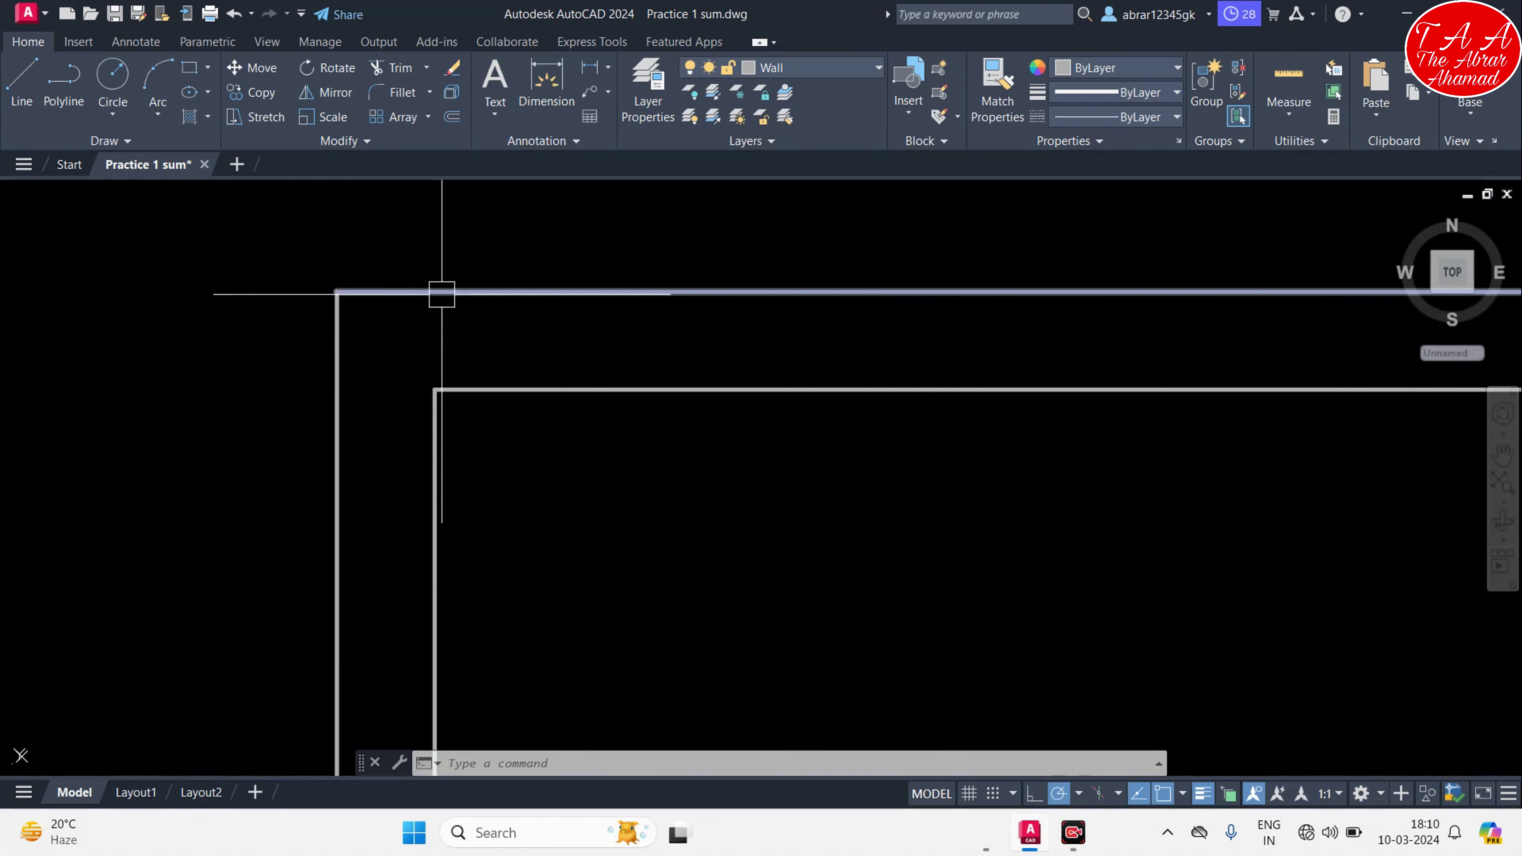
pyautogui.press('Escape')
pyautogui.write('e')
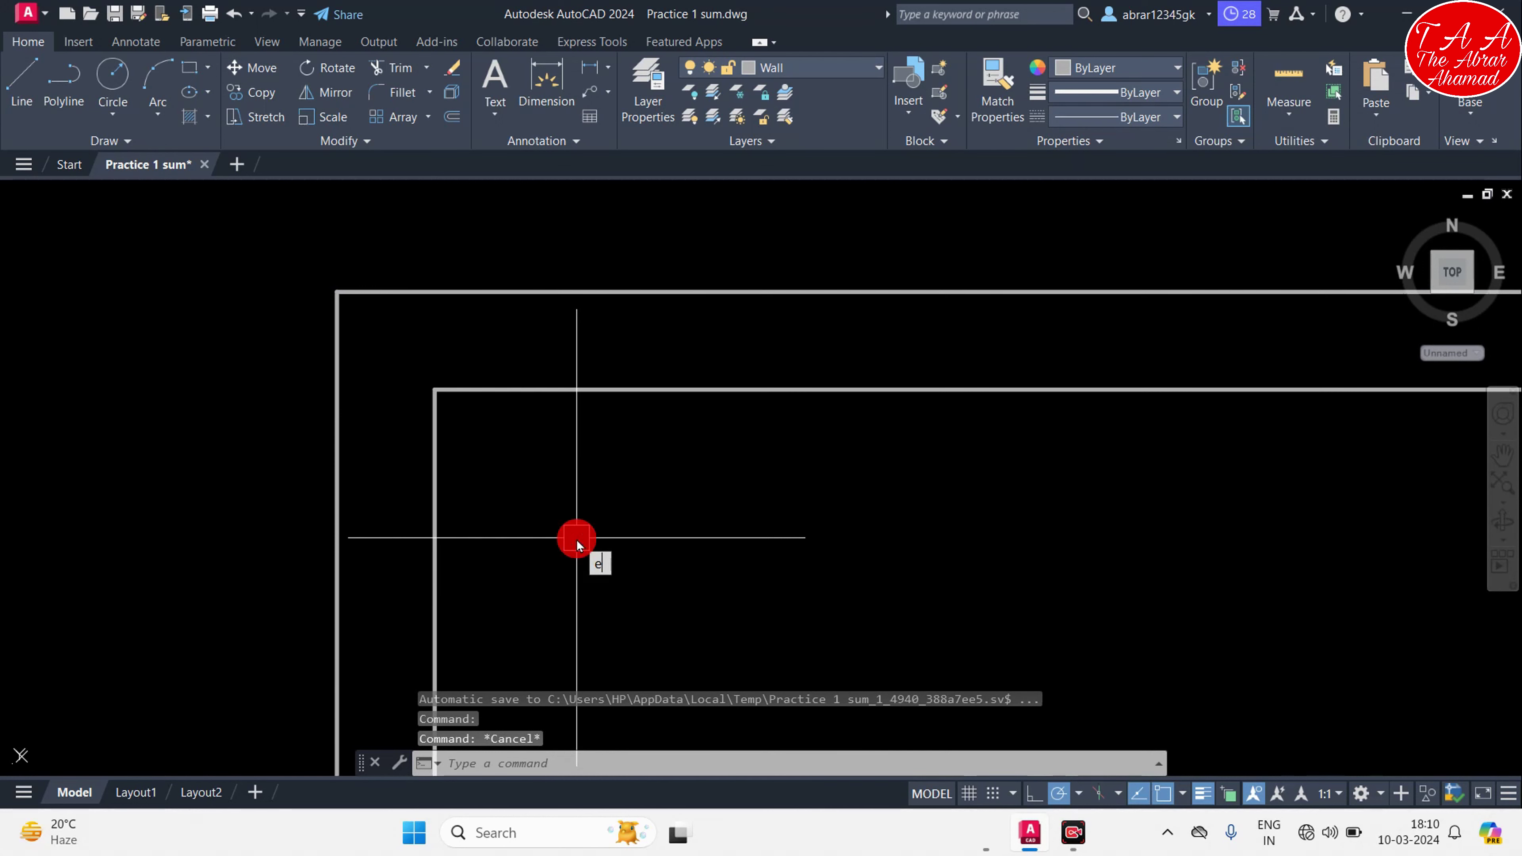
# Extend the inner left wall line up to the outer top wall
pyautogui.write('x')
pyautogui.press('Return')
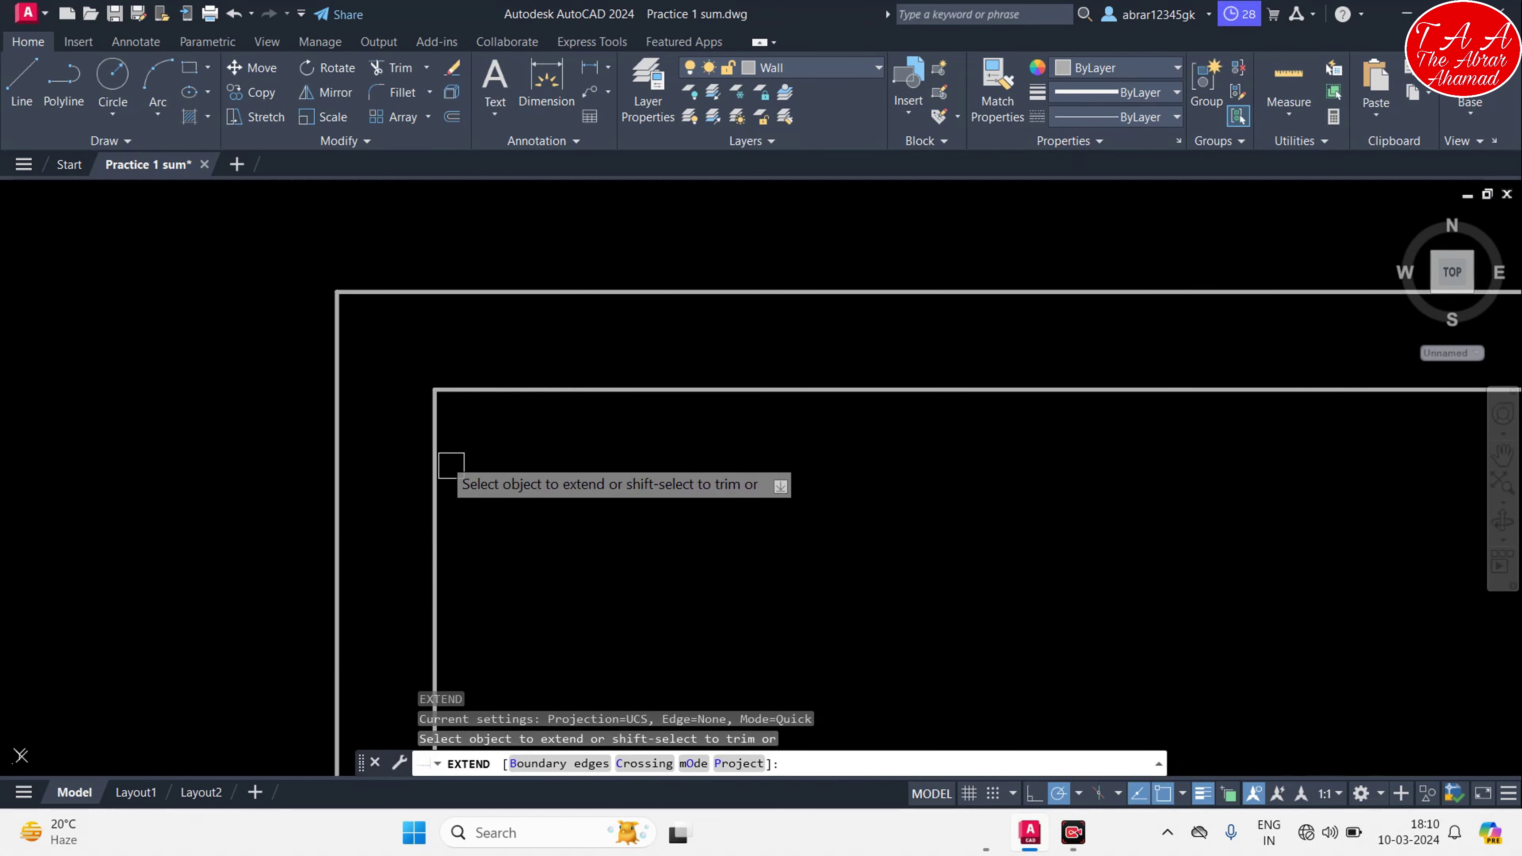
pyautogui.click(434, 446)
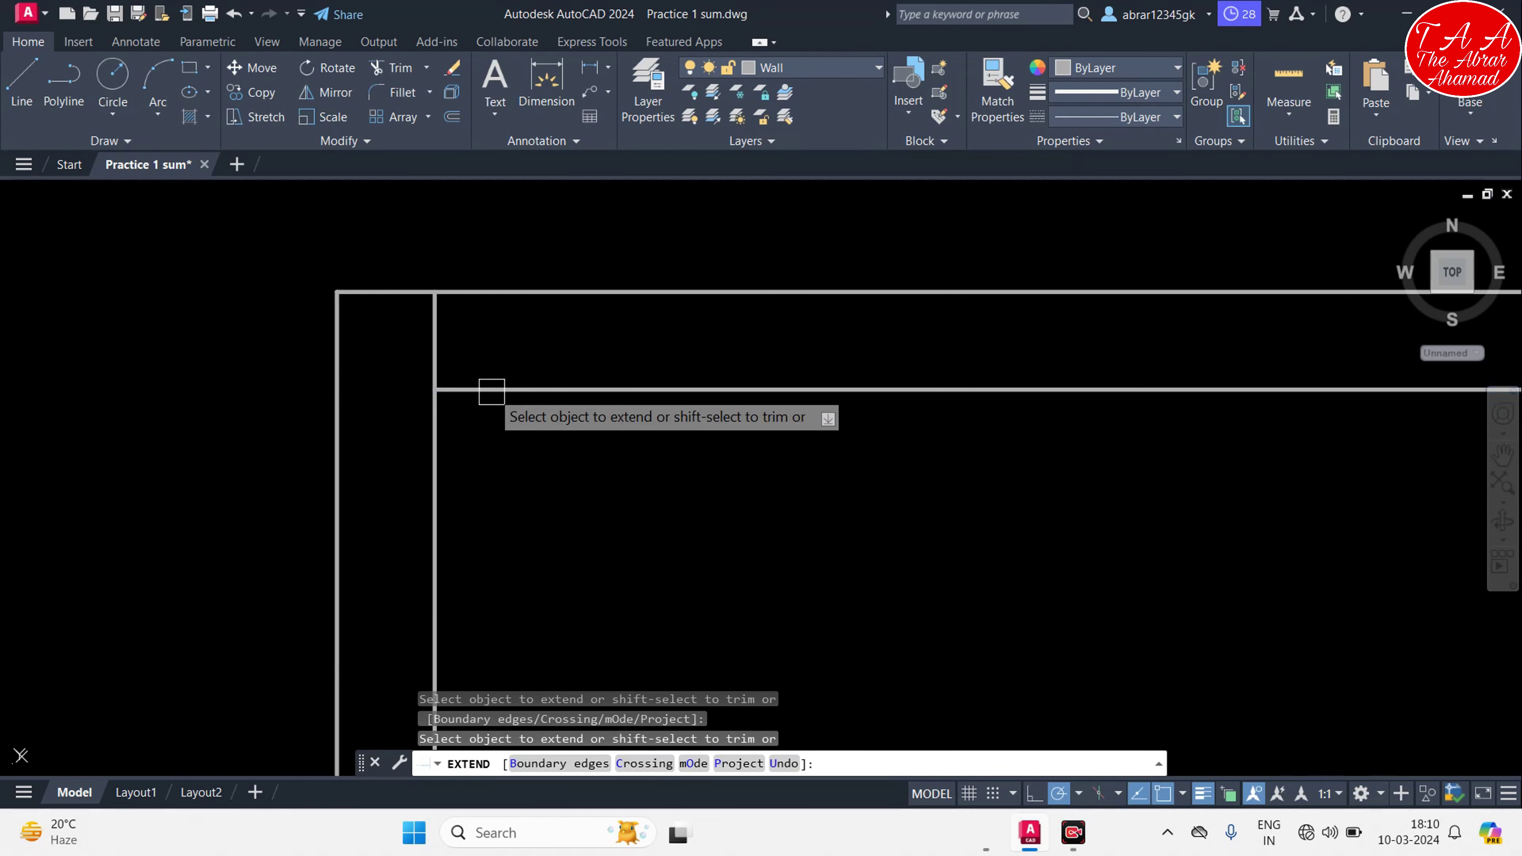
pyautogui.press('Escape')
pyautogui.press('Escape')
pyautogui.press('Escape')
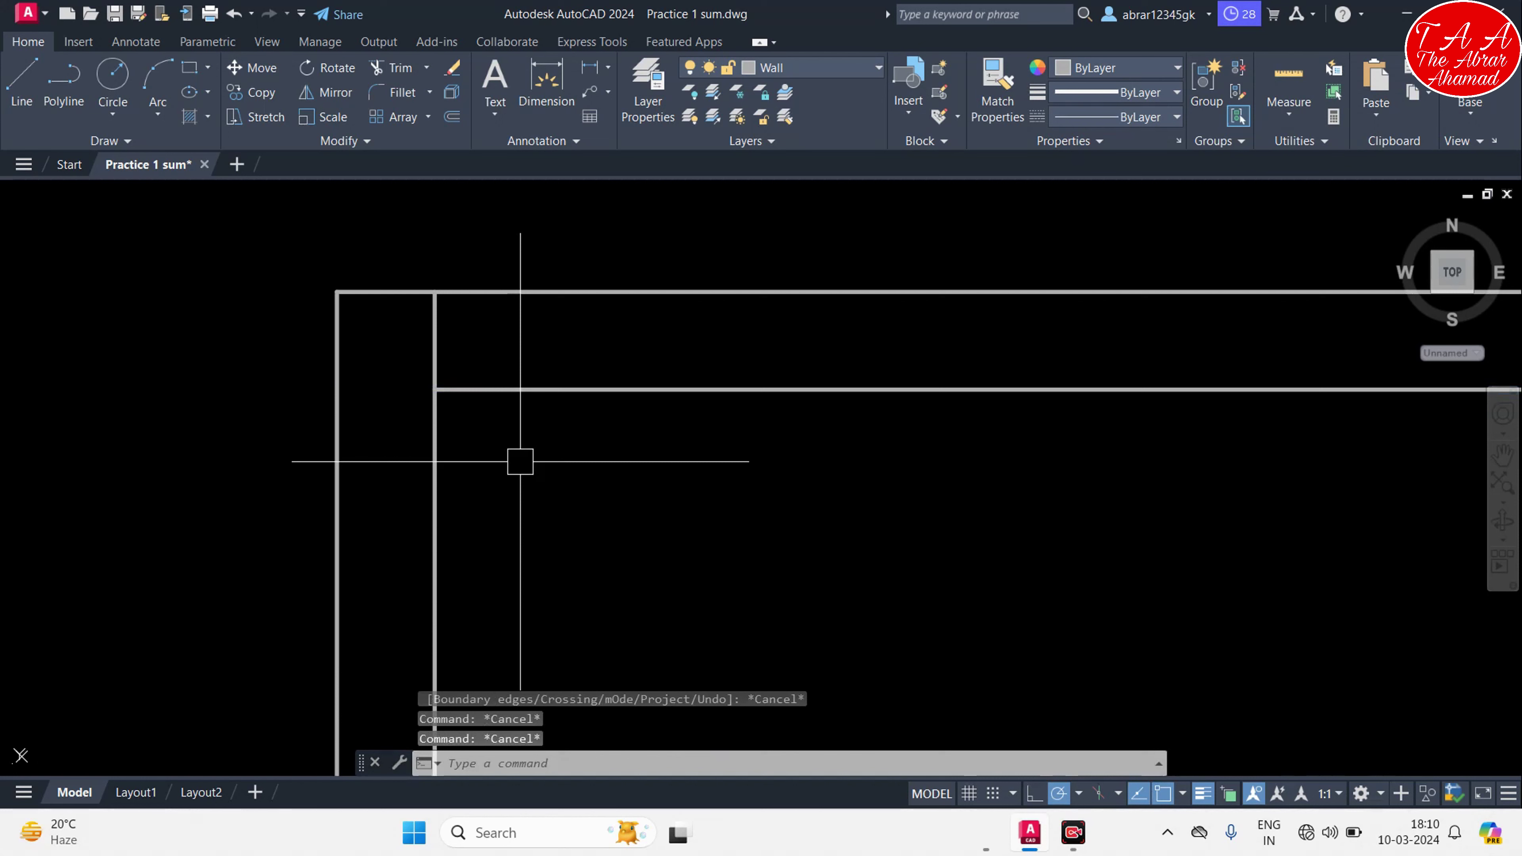
pyautogui.press('Escape')
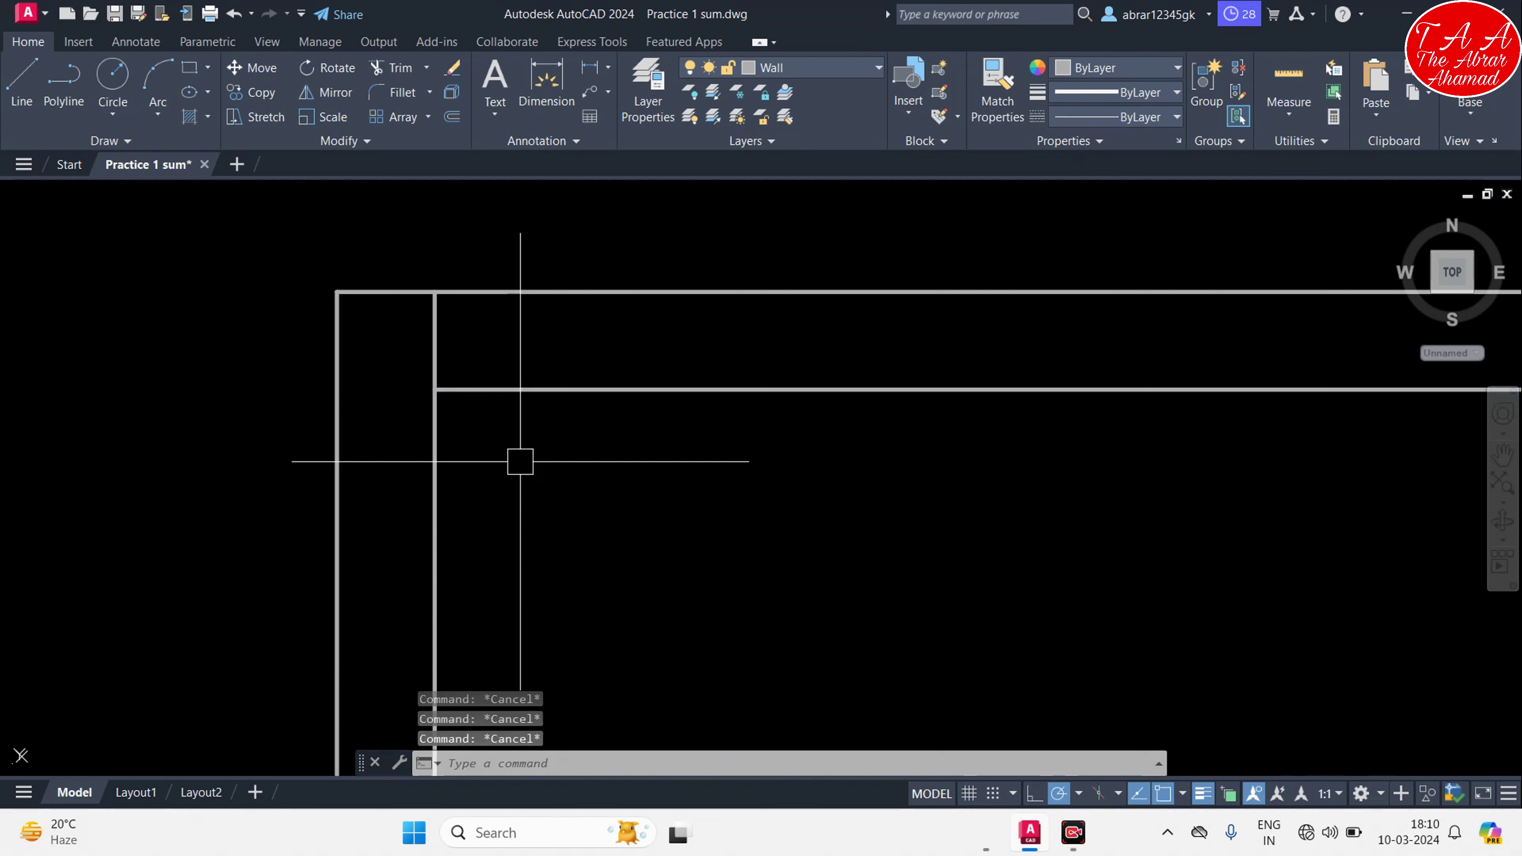
pyautogui.write('o')
pyautogui.press('Return')
pyautogui.write("4'")
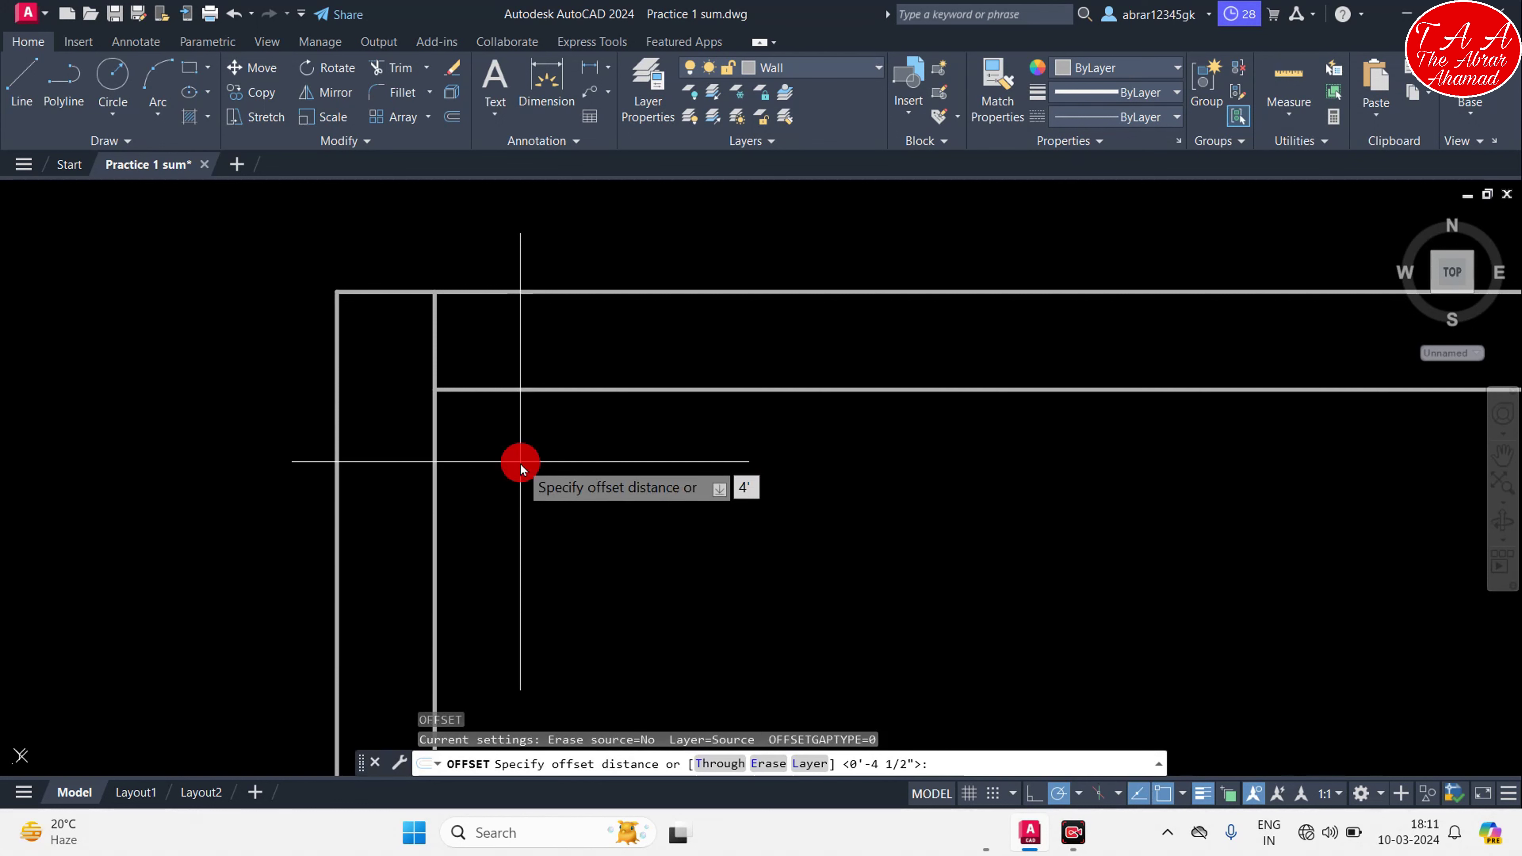
# Offset the inner left wall line 4' to the right
pyautogui.press('Return')
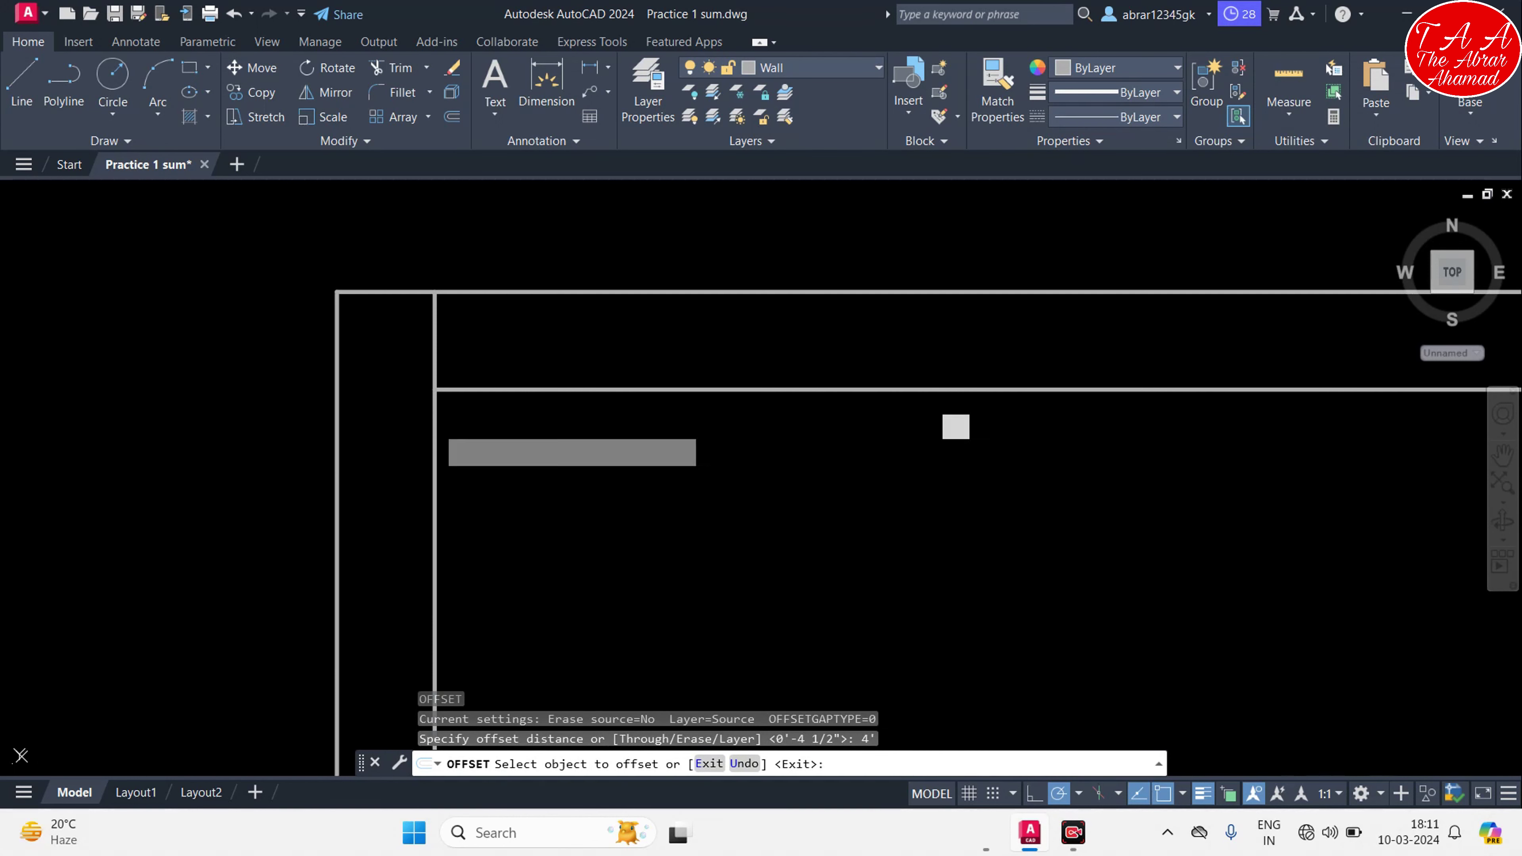
pyautogui.click(435, 462)
pyautogui.scroll(-4, 893, 468)
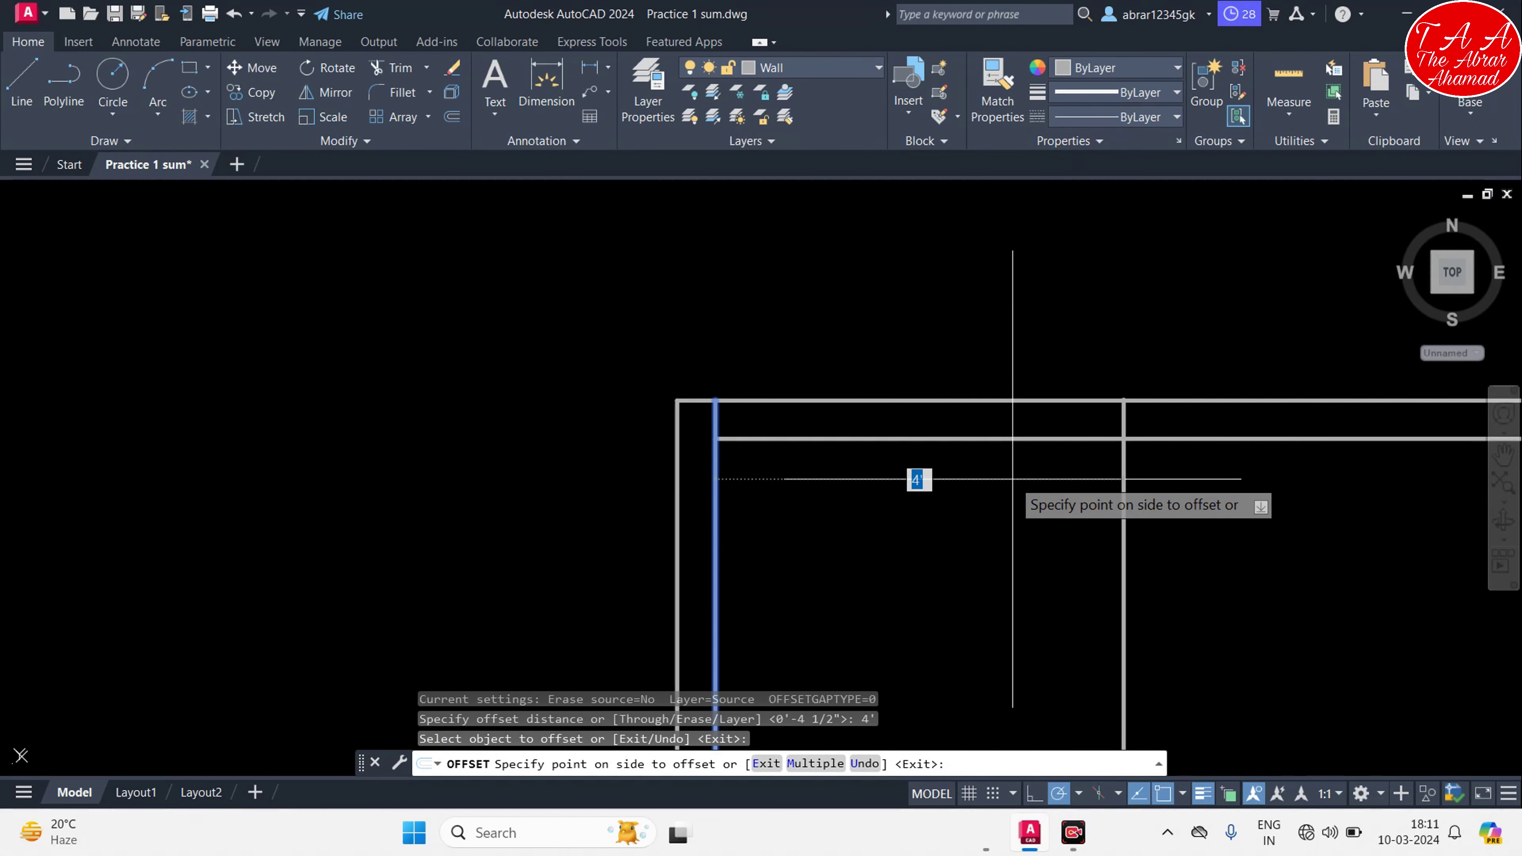
pyautogui.scroll(5, 1013, 479)
pyautogui.scroll(-5, 1012, 478)
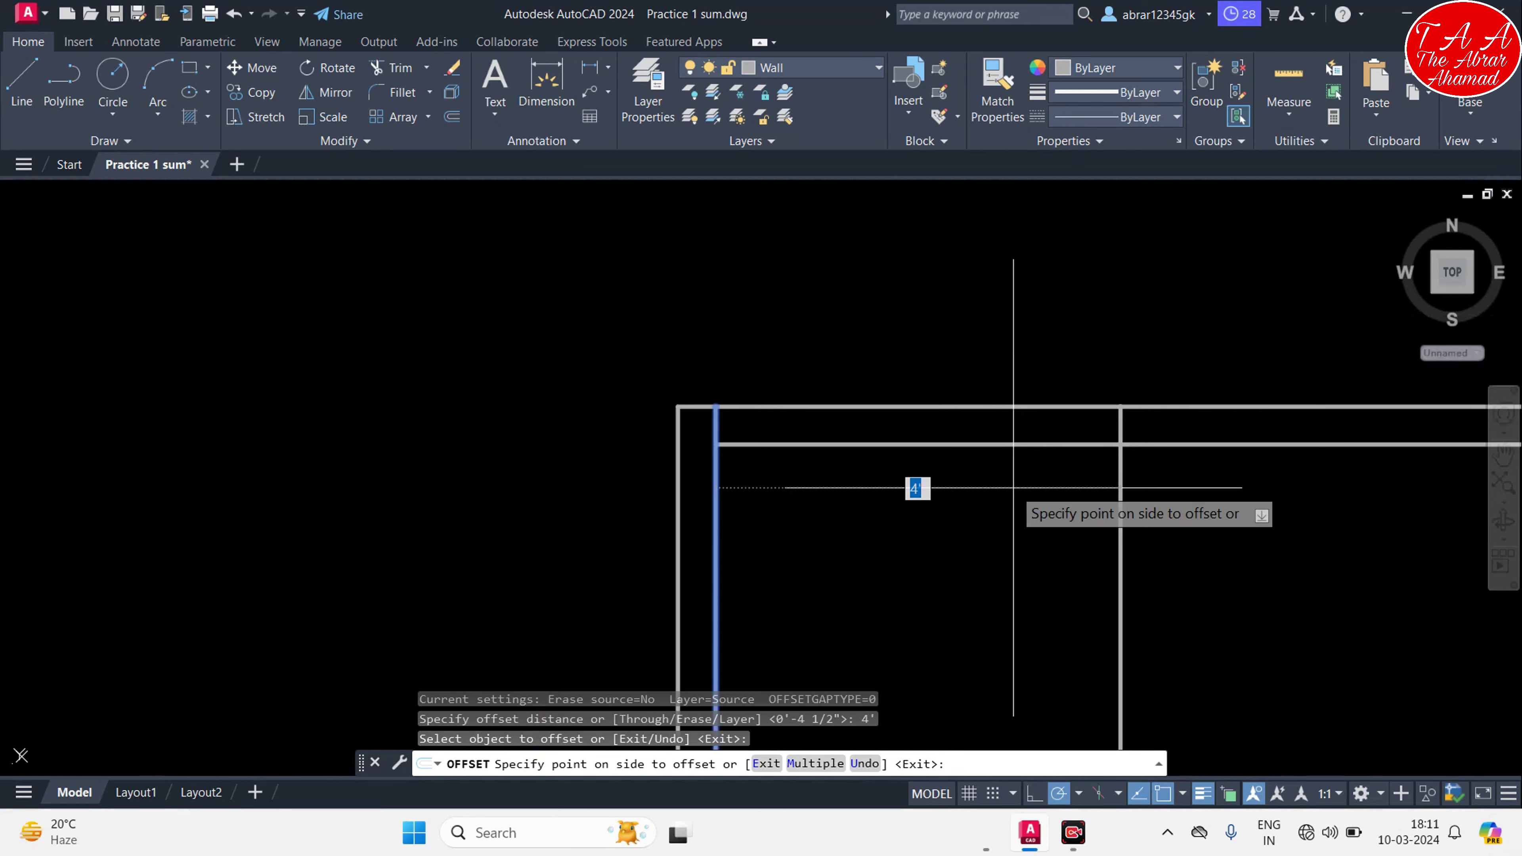
pyautogui.click(1013, 479)
pyautogui.moveTo(1013, 578); pyautogui.dragTo(866, 511, button='middle')
pyautogui.scroll(-3, 860, 512)
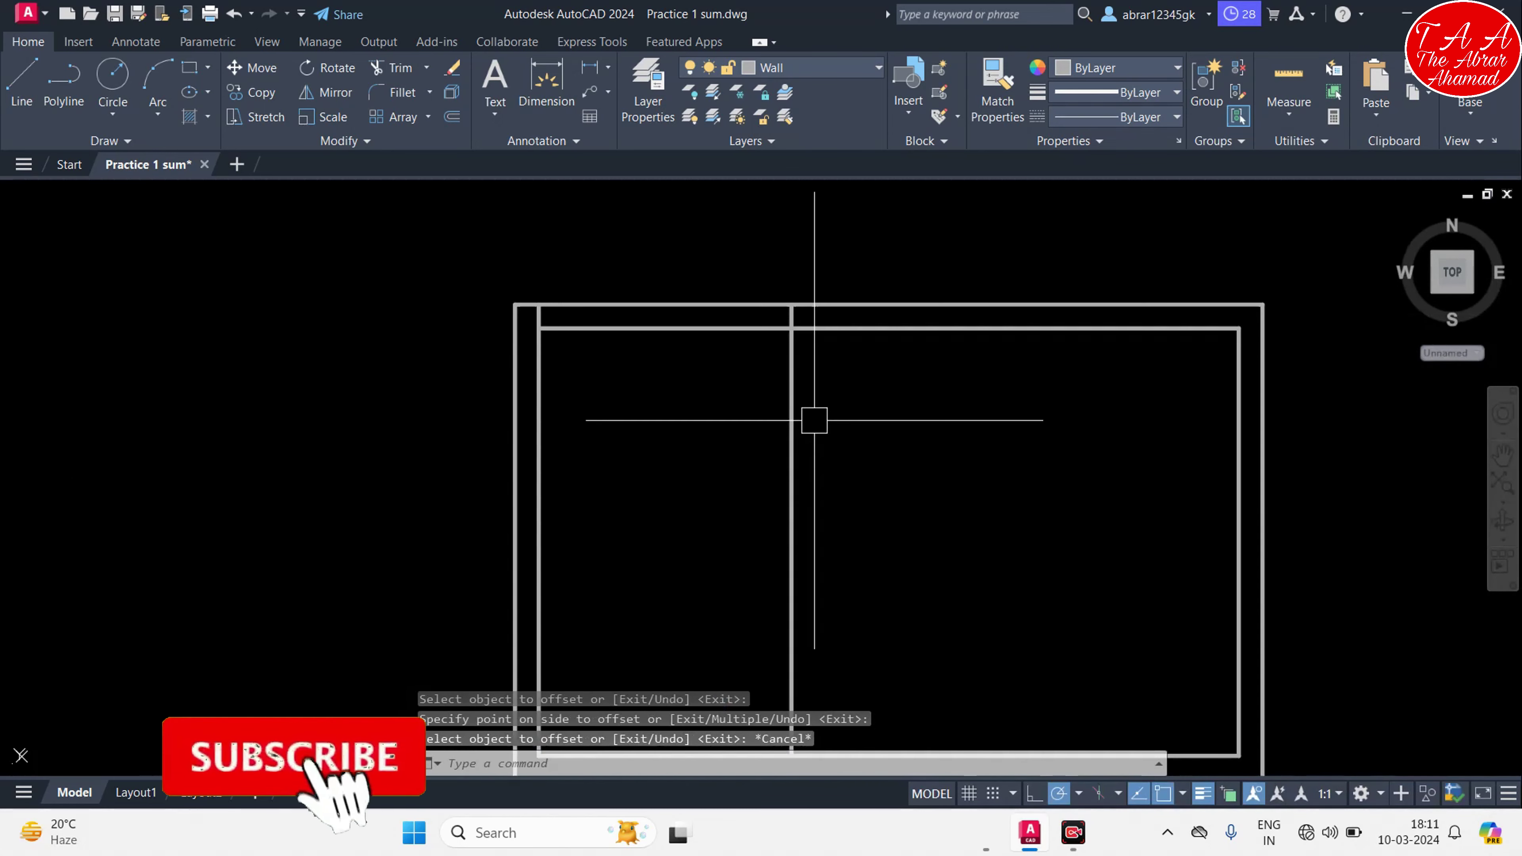
pyautogui.press('Escape')
# Add a 4' linear dimension above the top wall, from the corner to the new line
pyautogui.moveTo(713, 419); pyautogui.dragTo(718, 533, button='middle')
pyautogui.press('Escape')
pyautogui.press('Escape')
pyautogui.scroll(2, 674, 512)
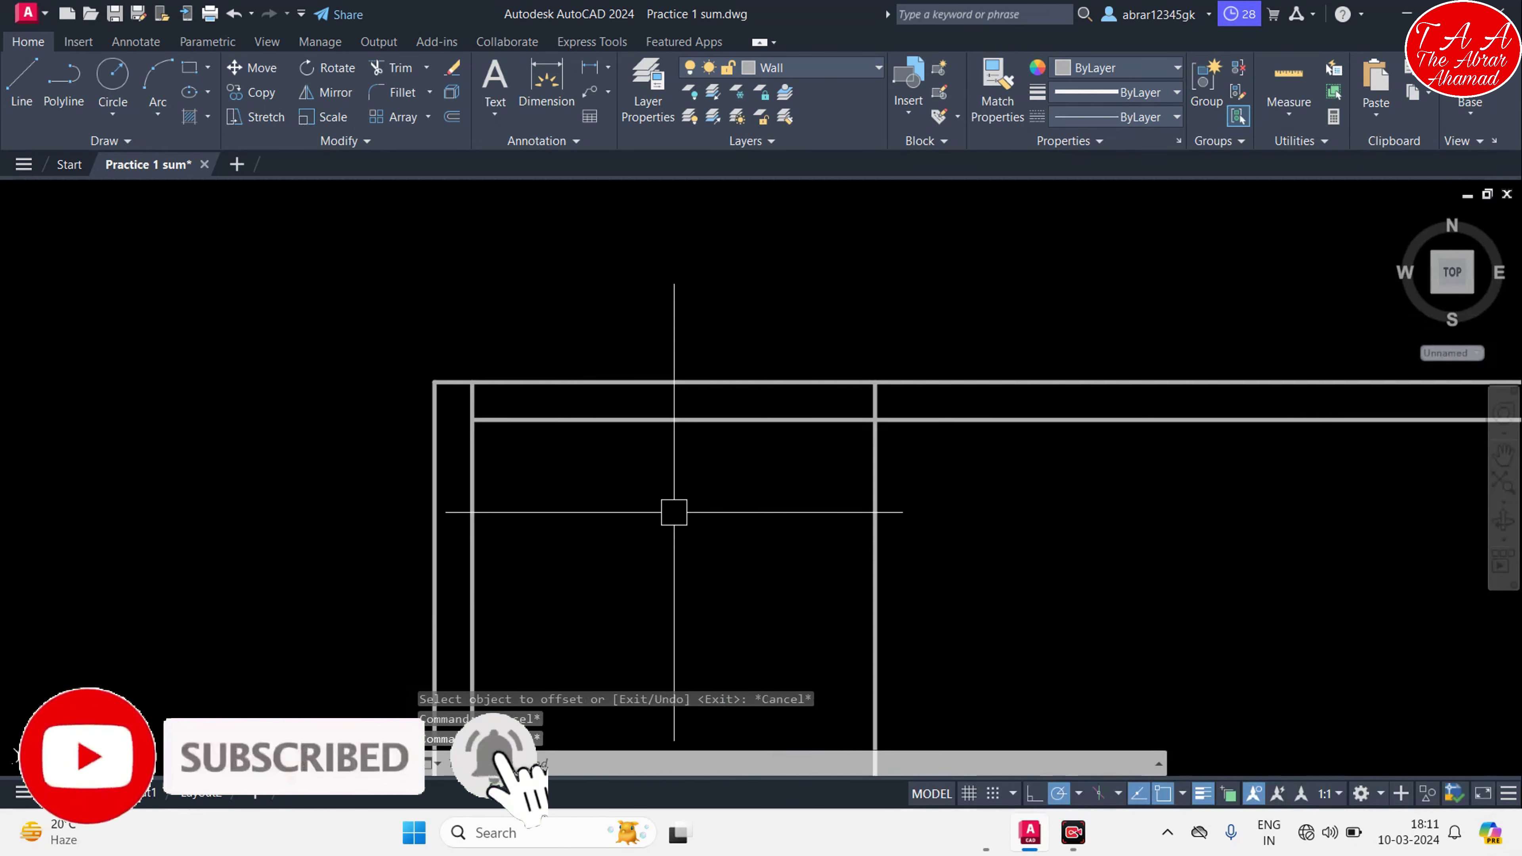
pyautogui.write('dli')
pyautogui.press('Return')
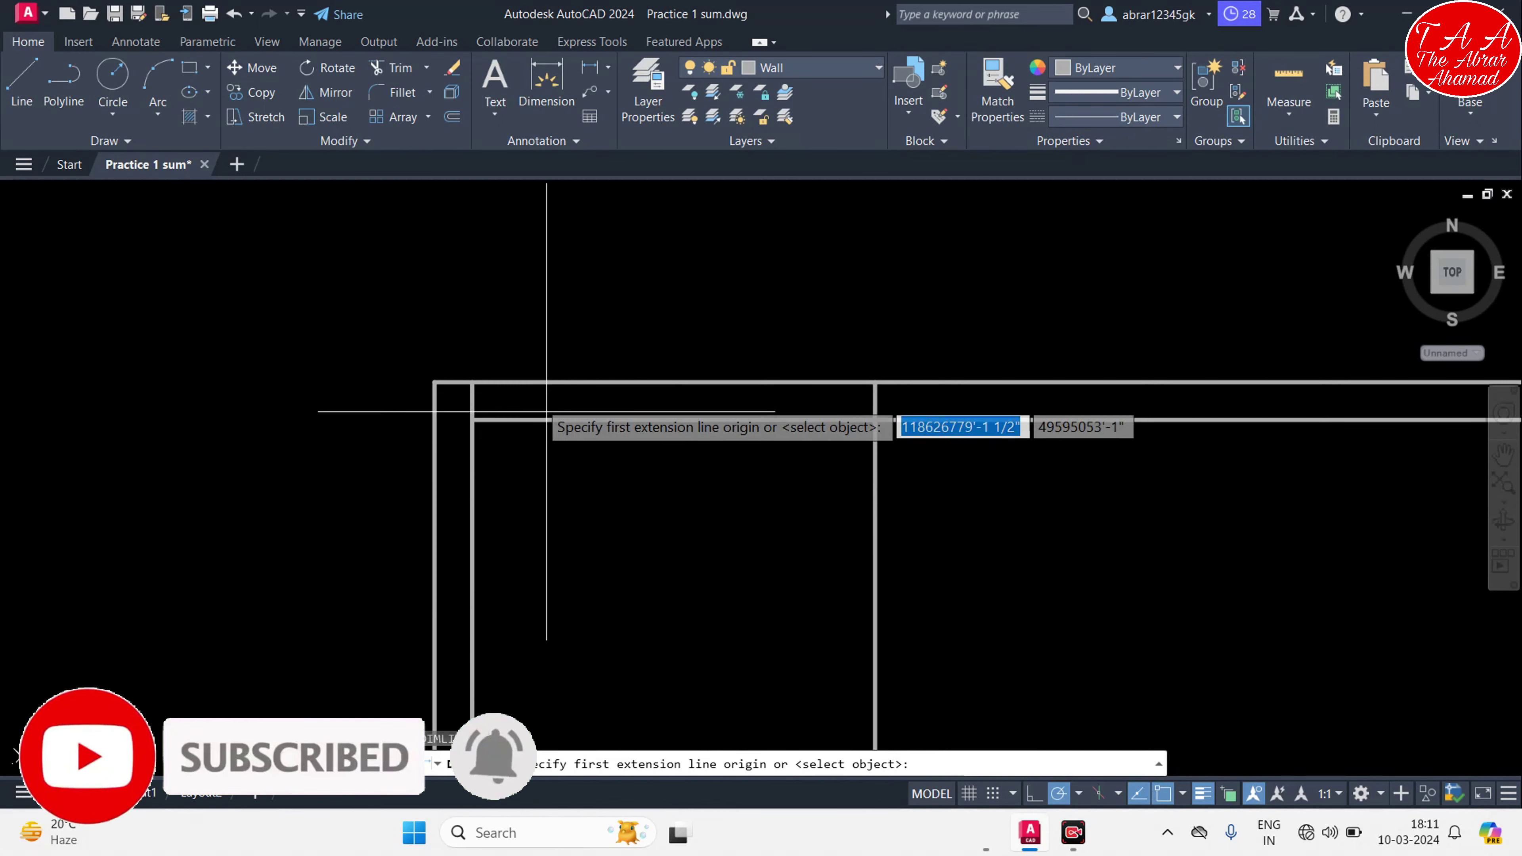
pyautogui.click(472, 383)
pyautogui.click(875, 382)
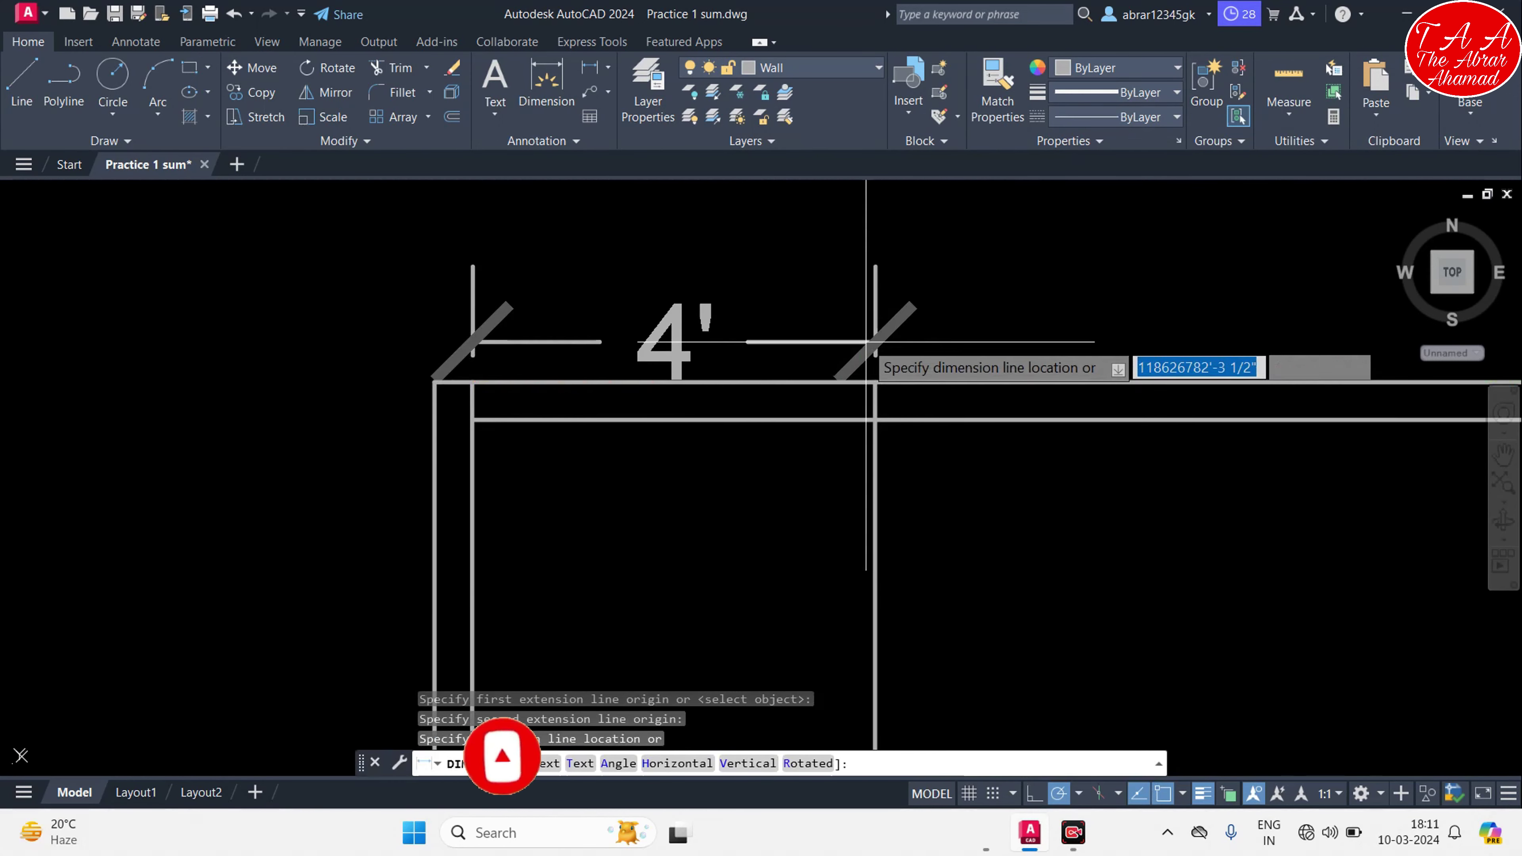
pyautogui.click(878, 301)
pyautogui.press('Escape')
pyautogui.press('Escape')
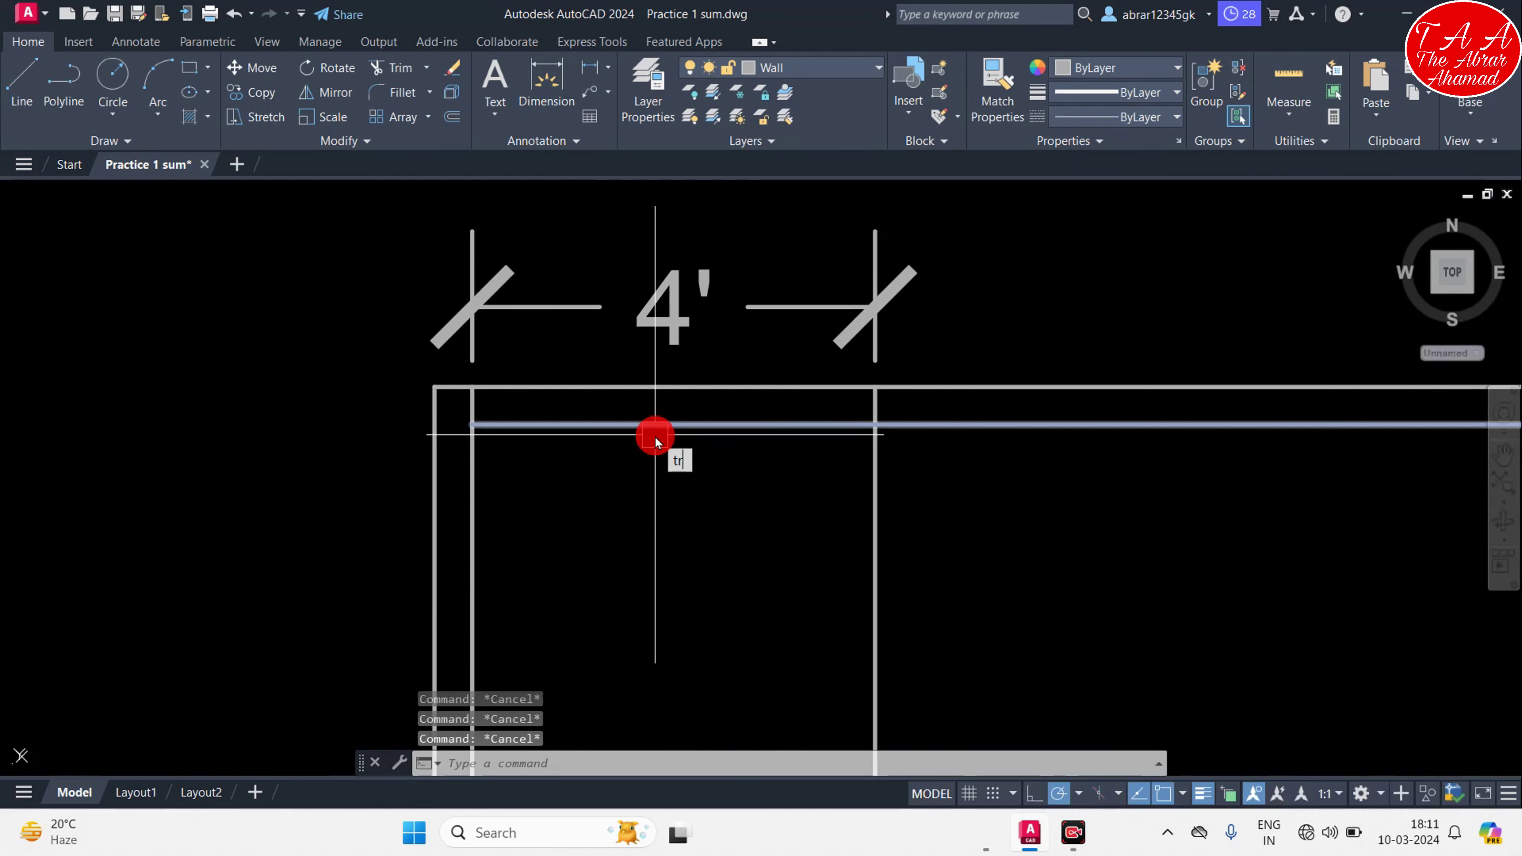
# Trim the new line and the inner top wall to form the 4' opening
pyautogui.press('Return')
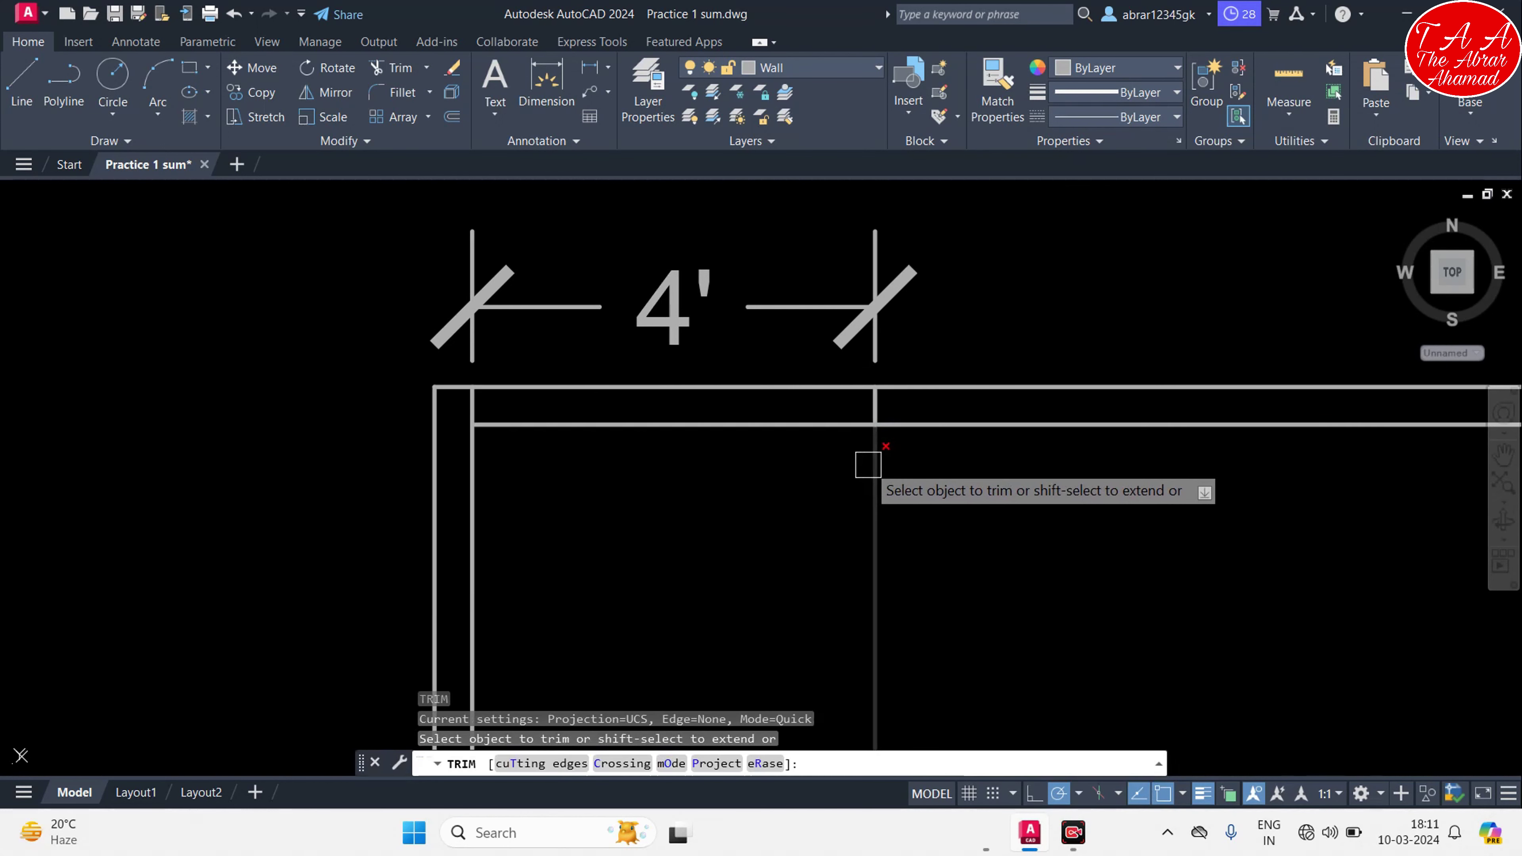
pyautogui.click(869, 465)
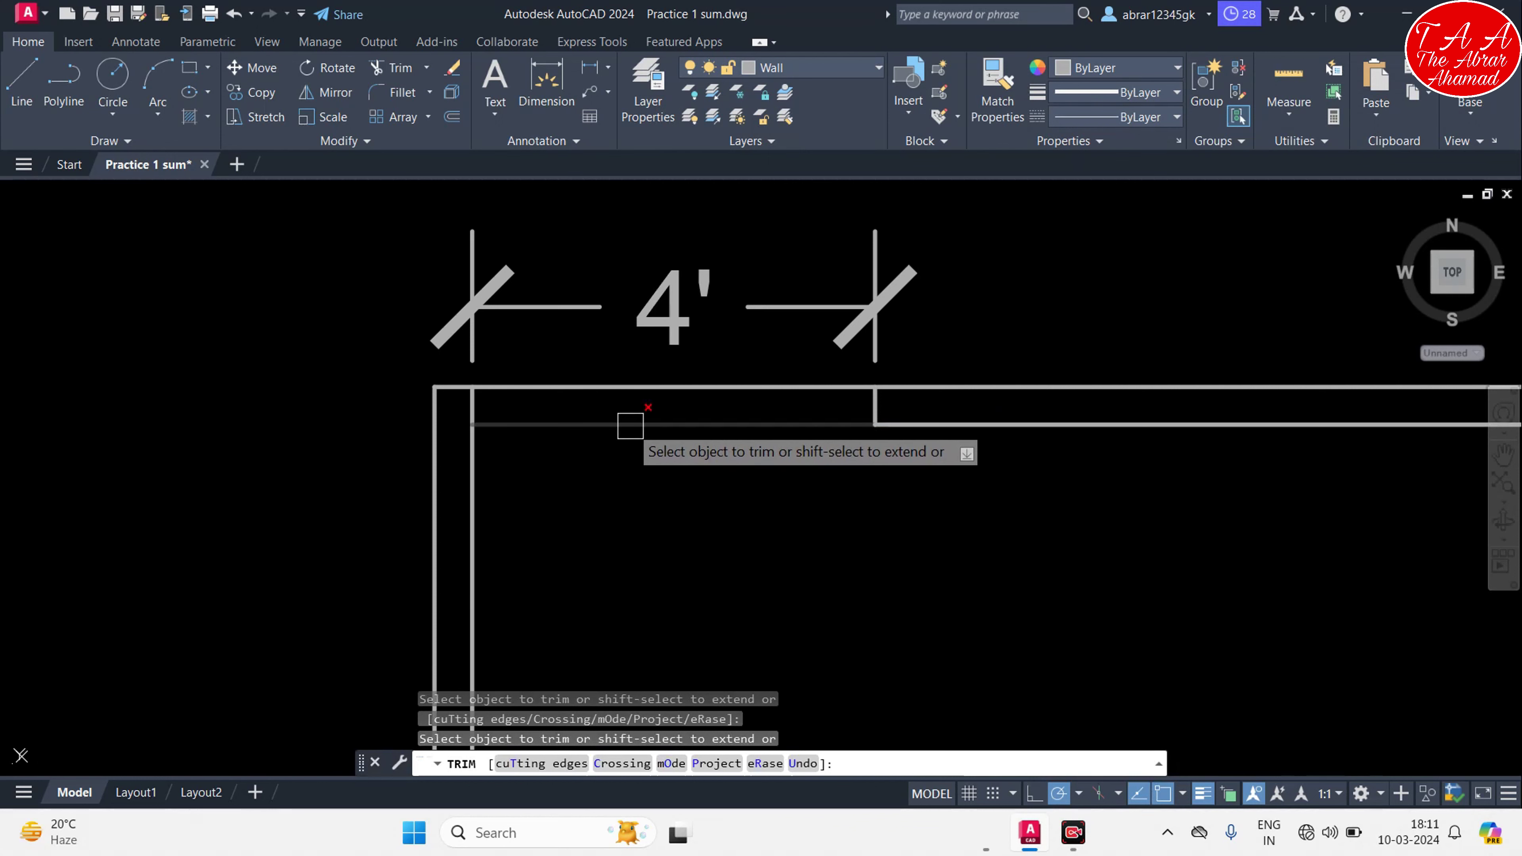
pyautogui.click(630, 426)
pyautogui.press('Escape')
pyautogui.moveTo(605, 329); pyautogui.dragTo(525, 329)
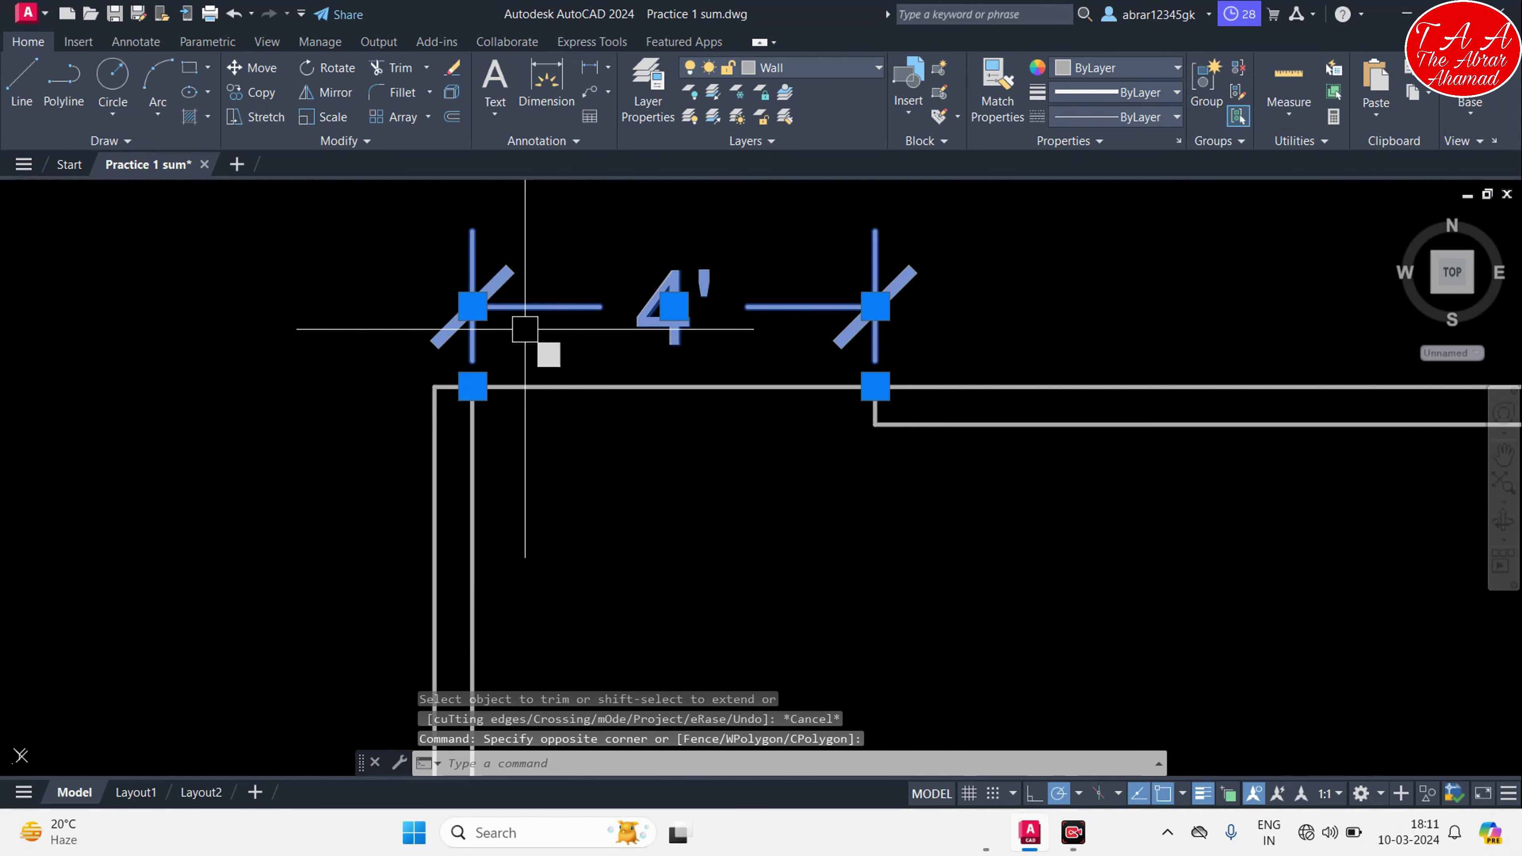
pyautogui.write('e')
pyautogui.press('Return')
pyautogui.moveTo(739, 423); pyautogui.dragTo(578, 472, button='middle')
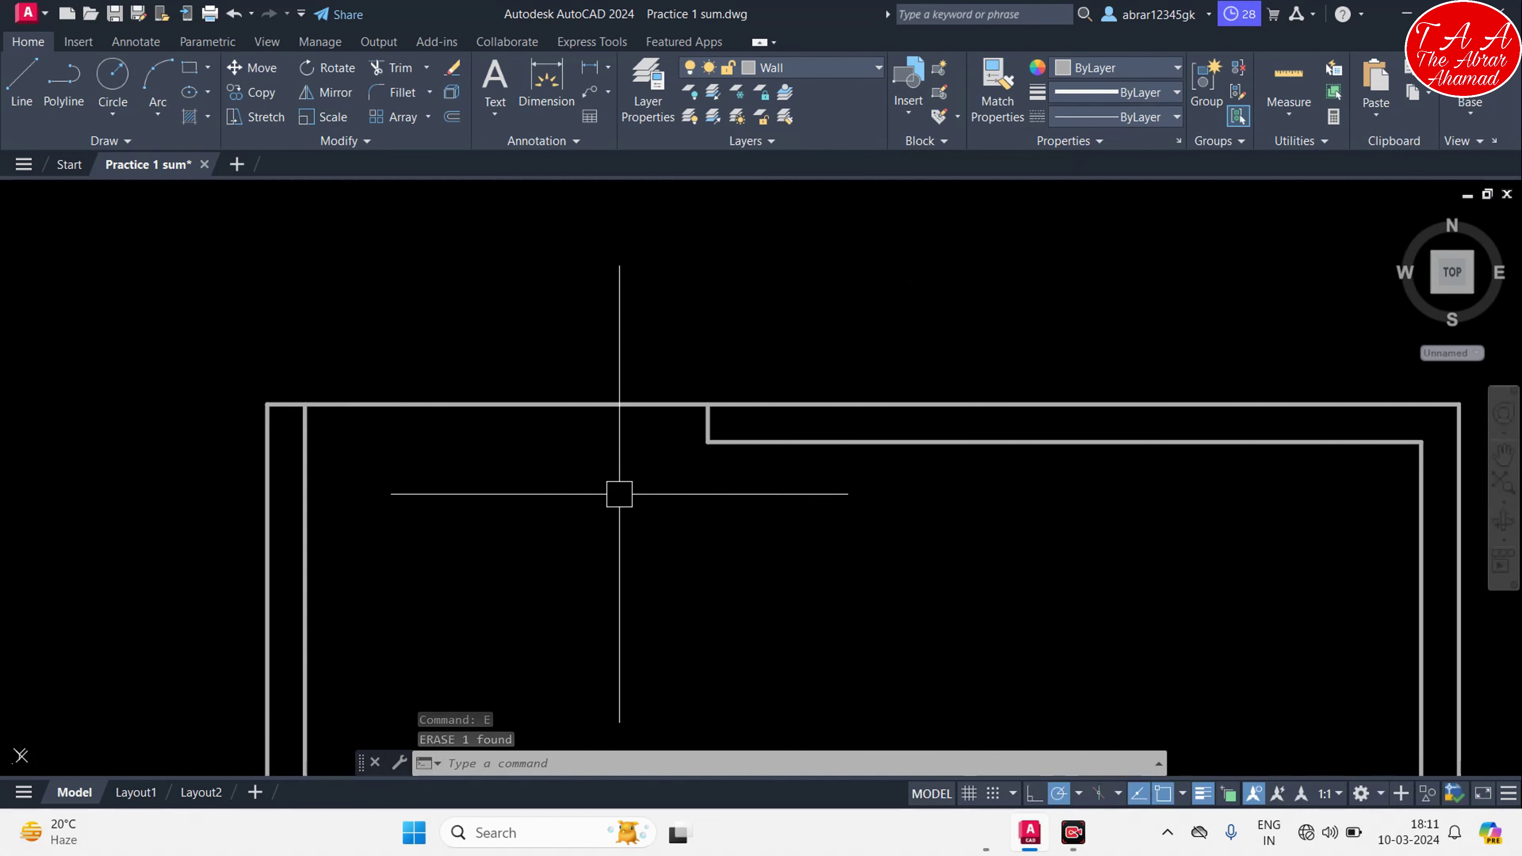
pyautogui.moveTo(860, 534); pyautogui.dragTo(841, 536, button='middle')
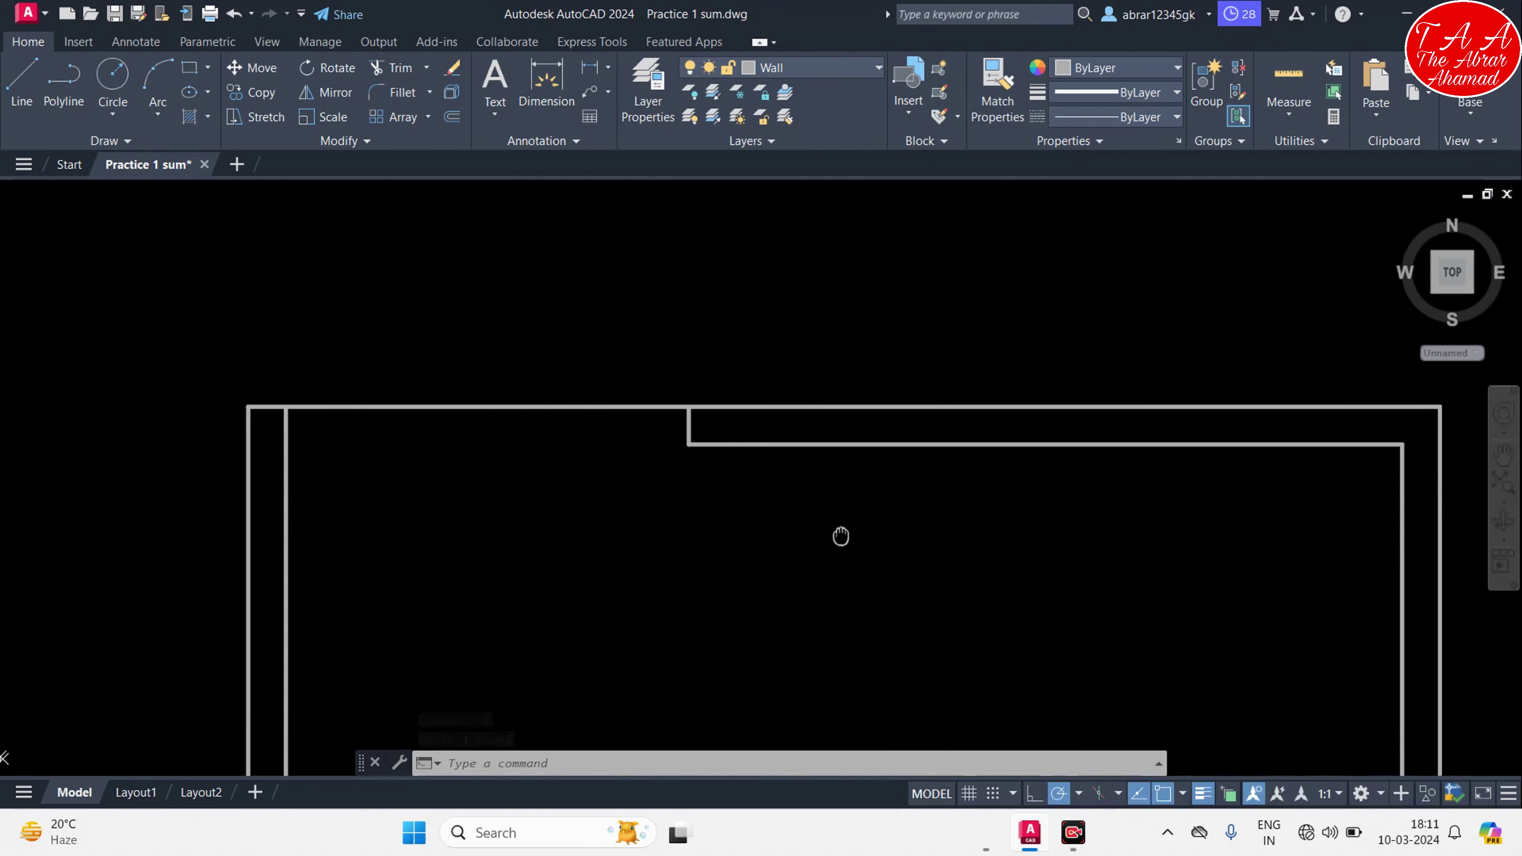
pyautogui.scroll(-4, 758, 565)
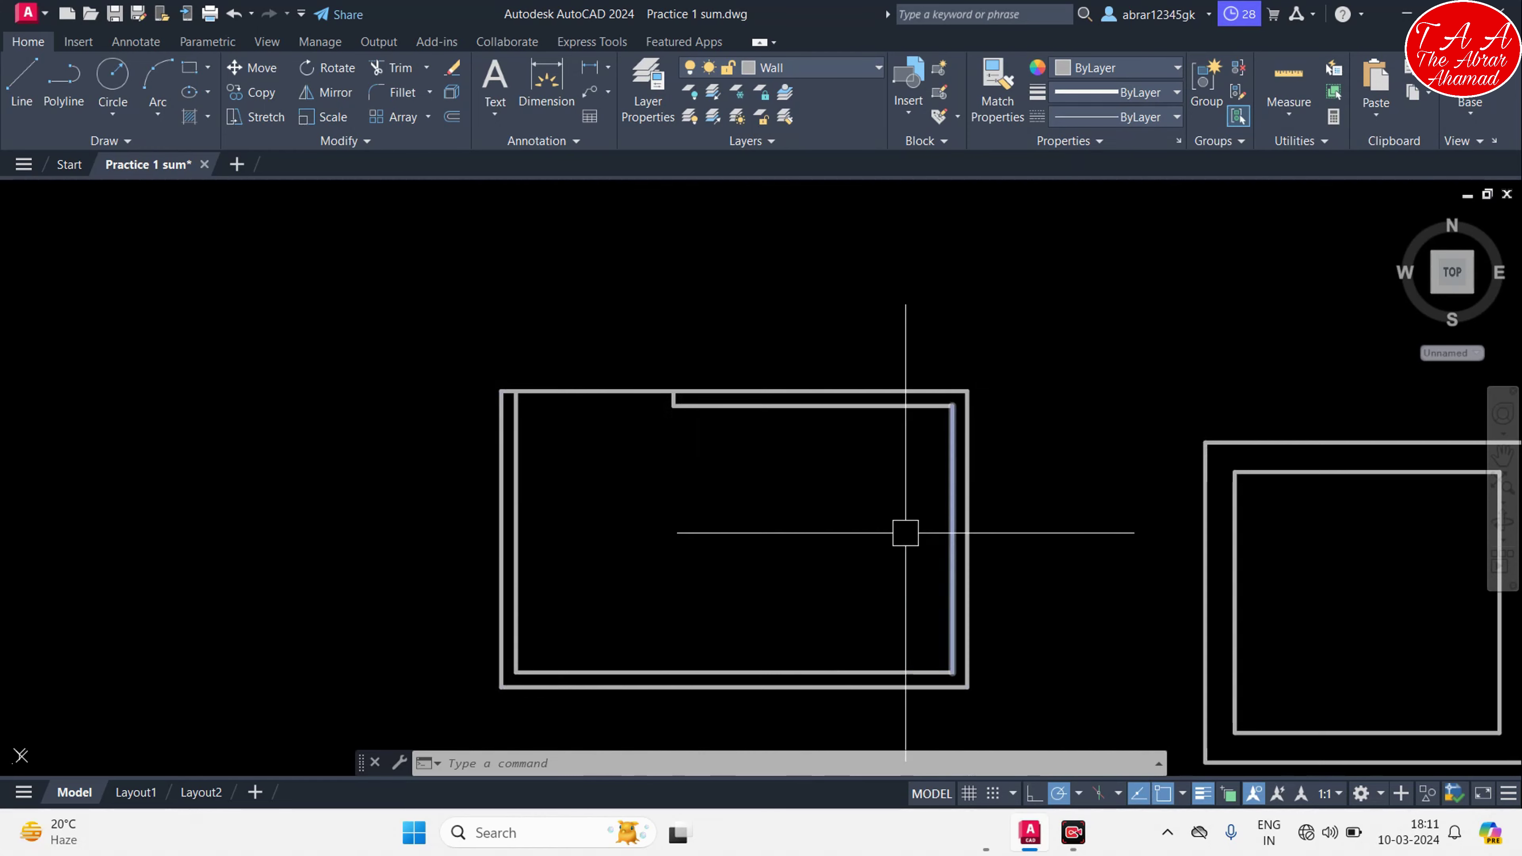
pyautogui.scroll(-2, 904, 530)
pyautogui.scroll(2, 751, 507)
pyautogui.scroll(-1, 354, 374)
pyautogui.scroll(1, 237, 769)
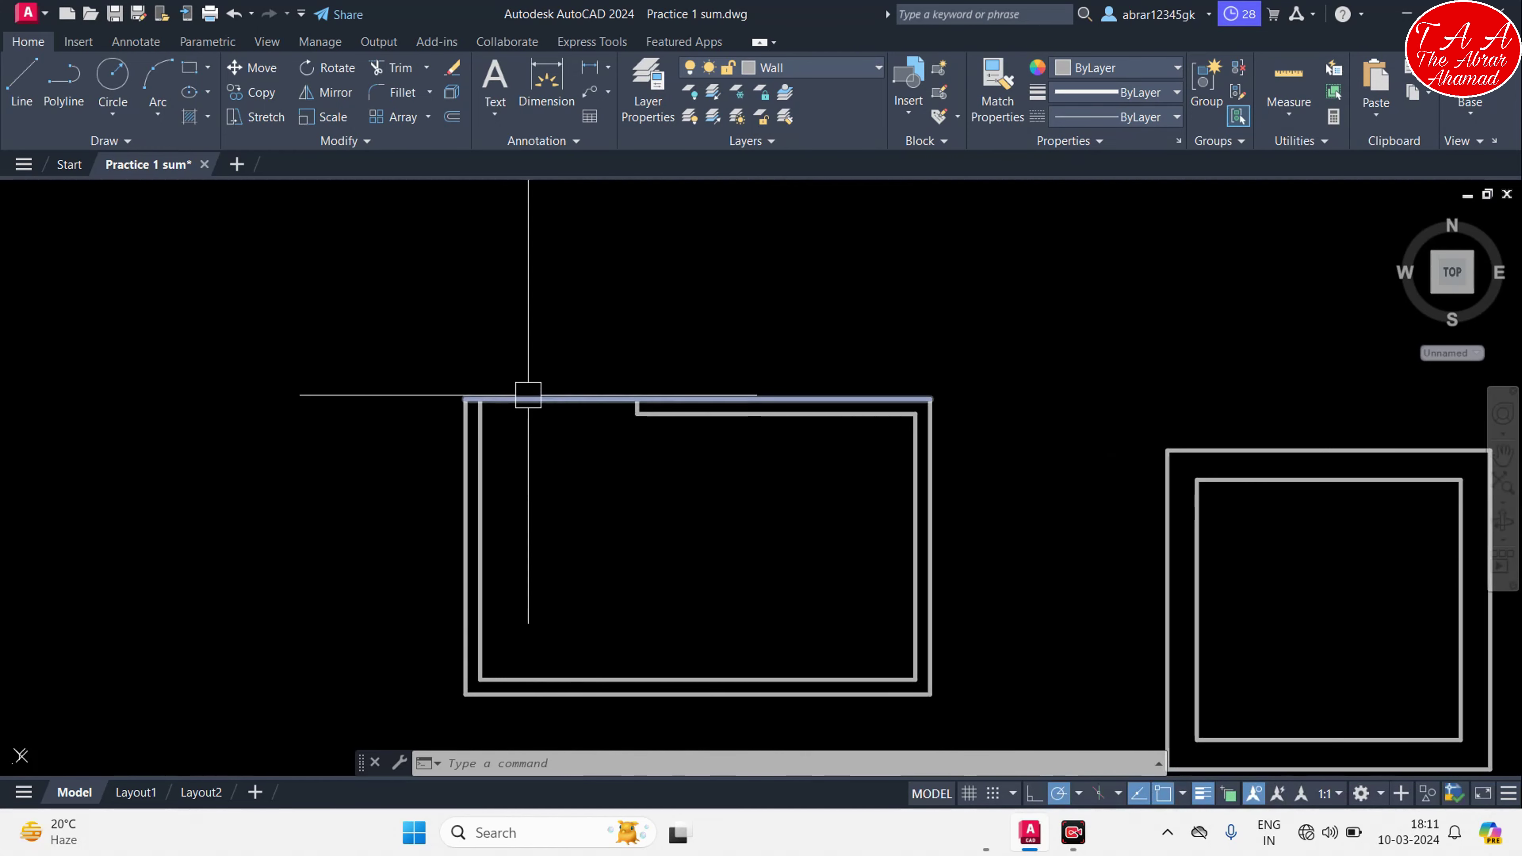
pyautogui.scroll(5, 547, 425)
pyautogui.scroll(-3, 678, 484)
pyautogui.moveTo(681, 488); pyautogui.dragTo(650, 433, button='middle')
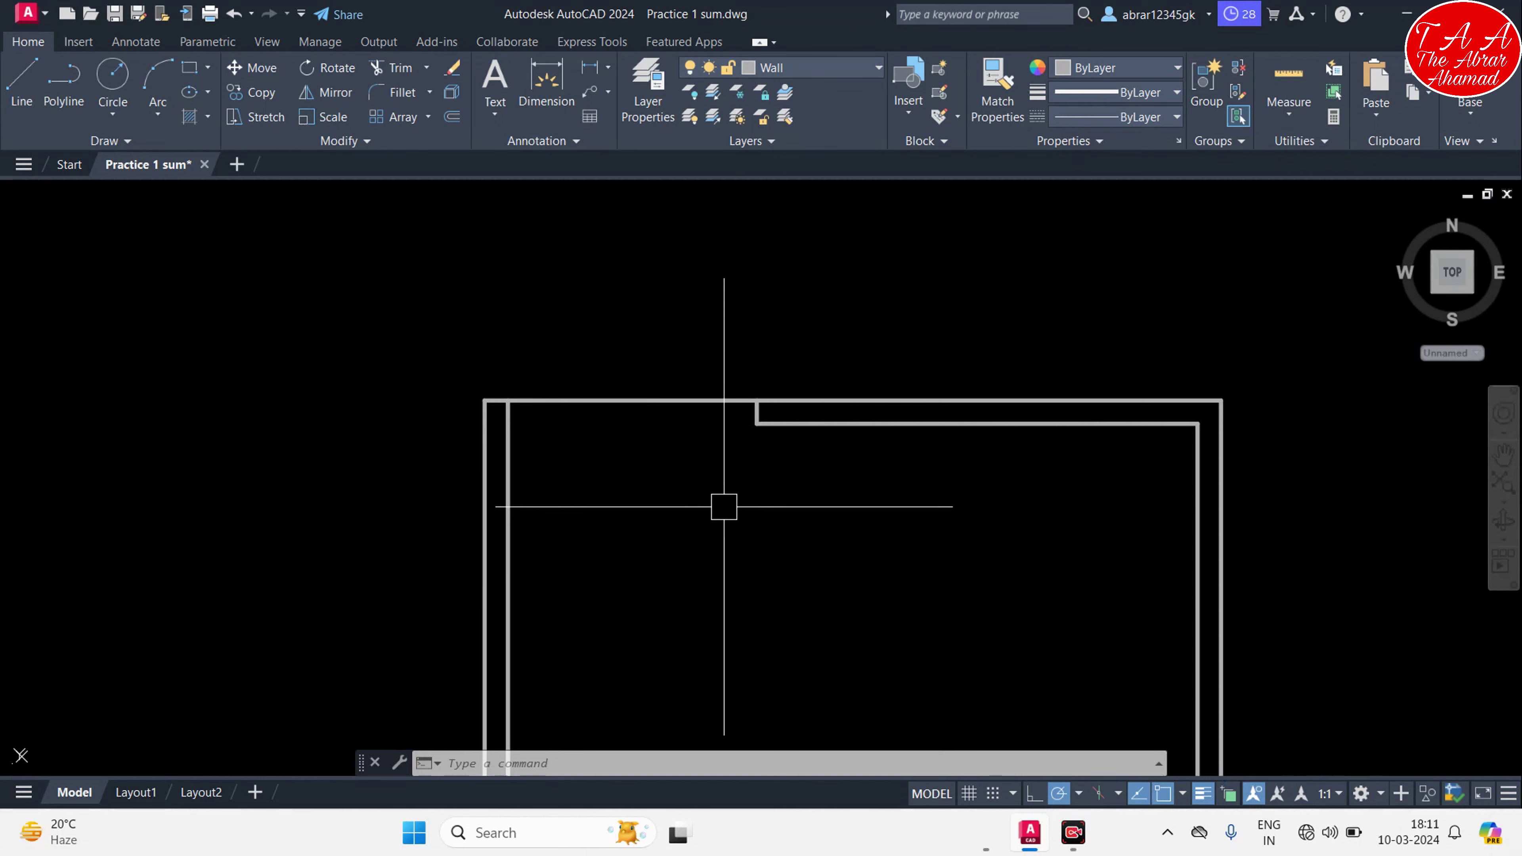
pyautogui.moveTo(724, 507); pyautogui.dragTo(665, 441, button='middle')
pyautogui.scroll(-3, 683, 459)
pyautogui.moveTo(734, 622); pyautogui.dragTo(594, 466, button='middle')
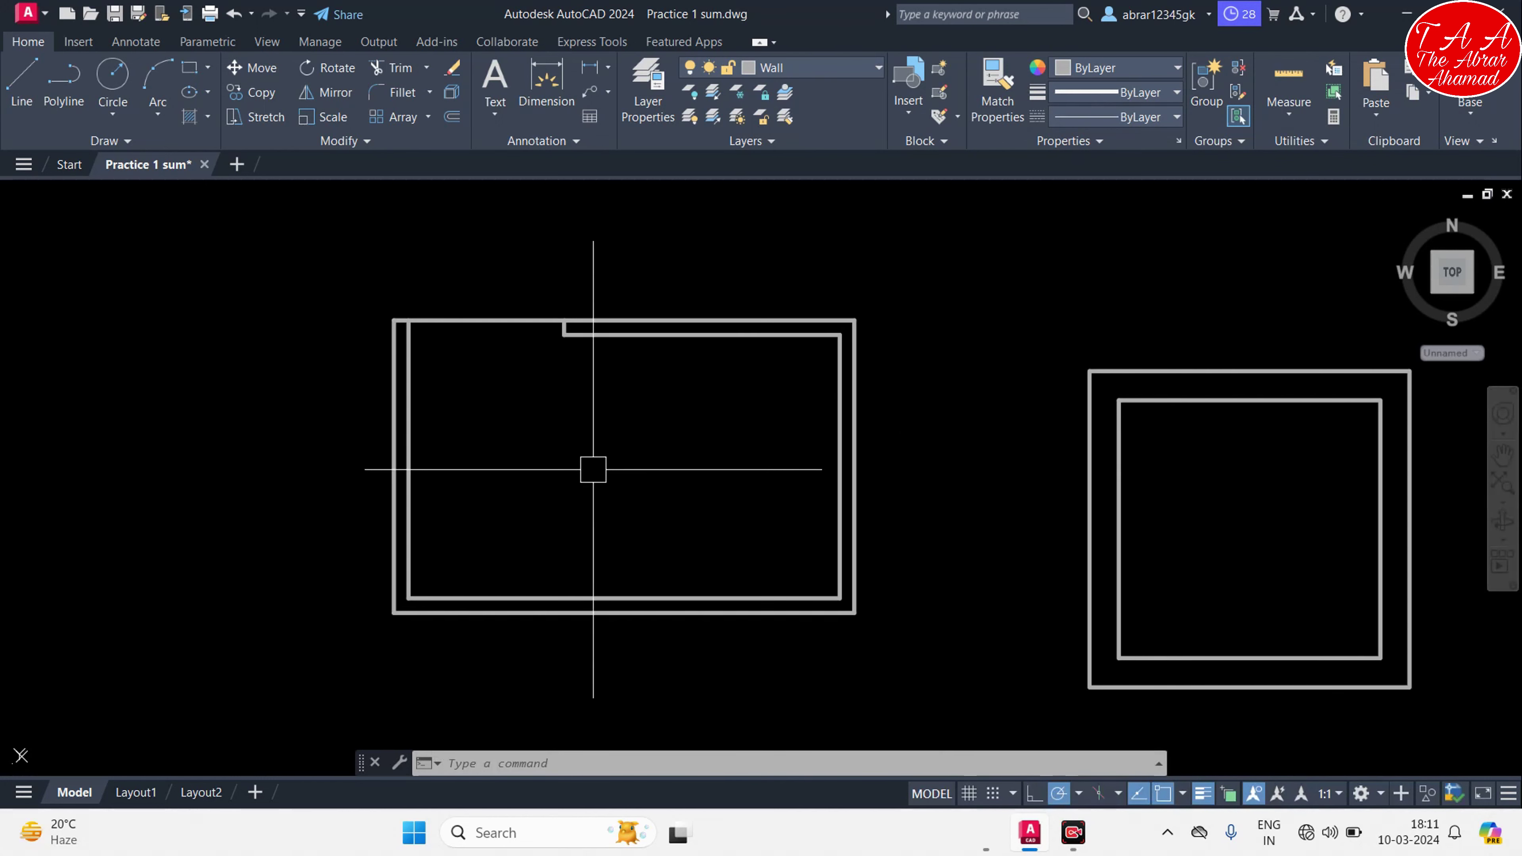
pyautogui.moveTo(904, 476); pyautogui.dragTo(730, 495, button='middle')
# Explode the middle room's inner wall polyline into separate lines
pyautogui.scroll(5, 586, 405)
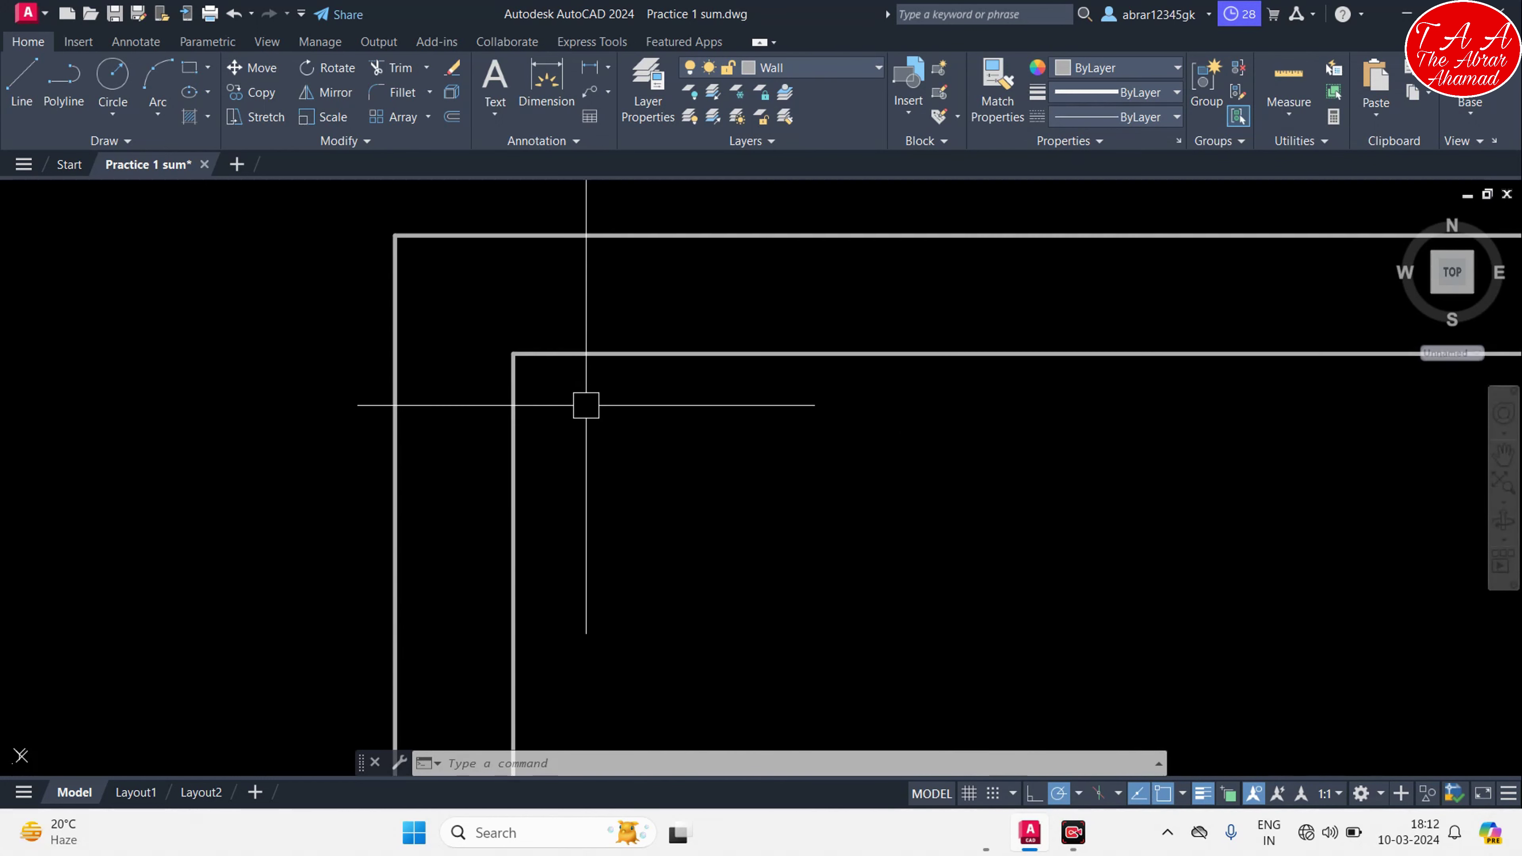
pyautogui.scroll(-3, 597, 427)
pyautogui.click(577, 384)
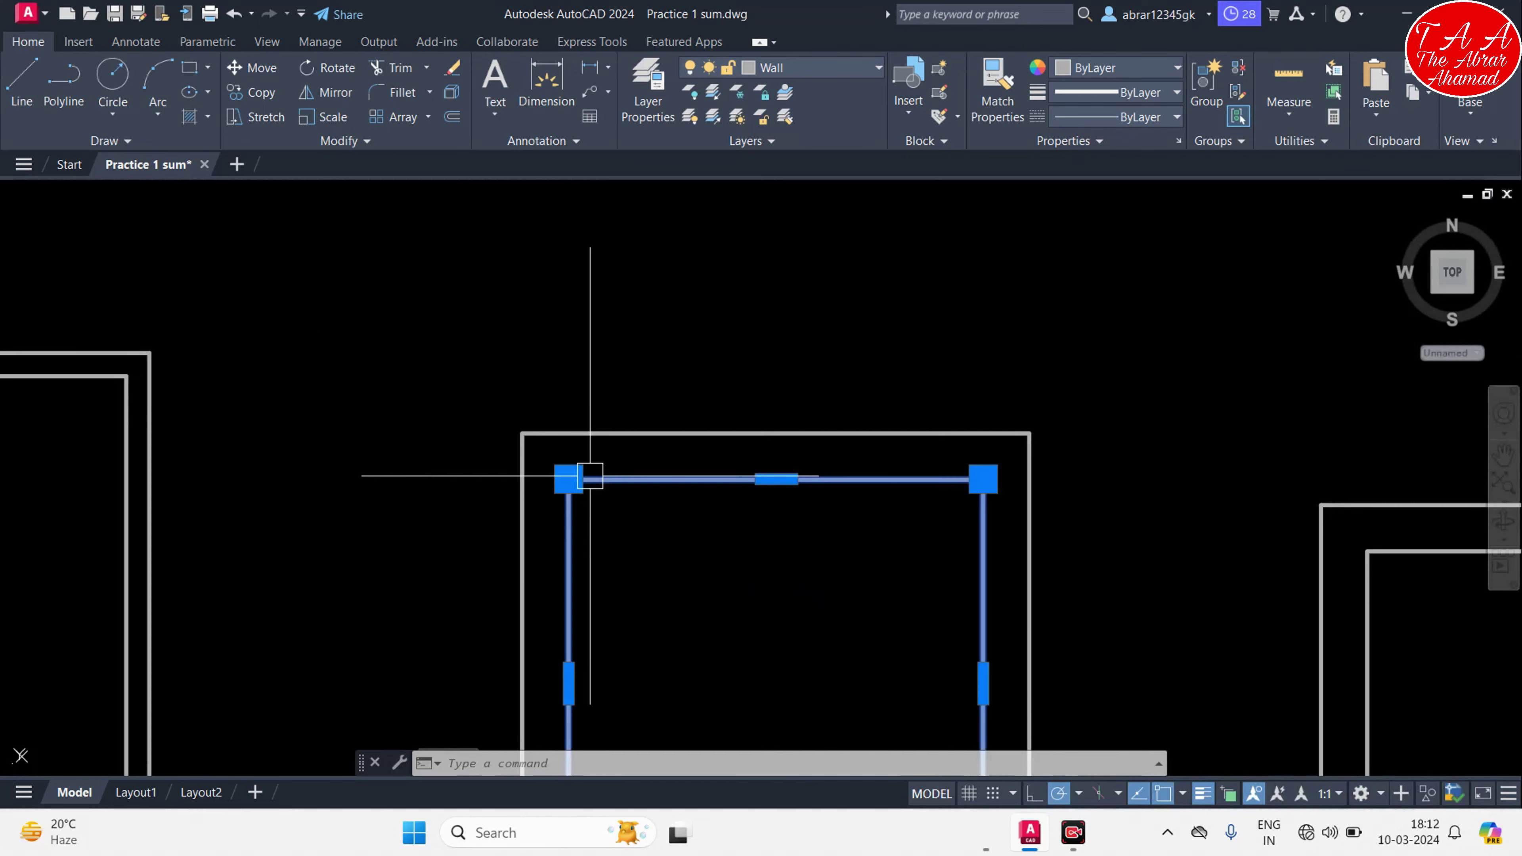
pyautogui.moveTo(740, 467)
pyautogui.mouseDown(button='middle')
pyautogui.moveTo(740, 521)
pyautogui.moveTo(703, 424)
pyautogui.mouseUp(button='middle')
pyautogui.scroll(-3, 659, 517)
pyautogui.moveTo(659, 517); pyautogui.dragTo(636, 483, button='middle')
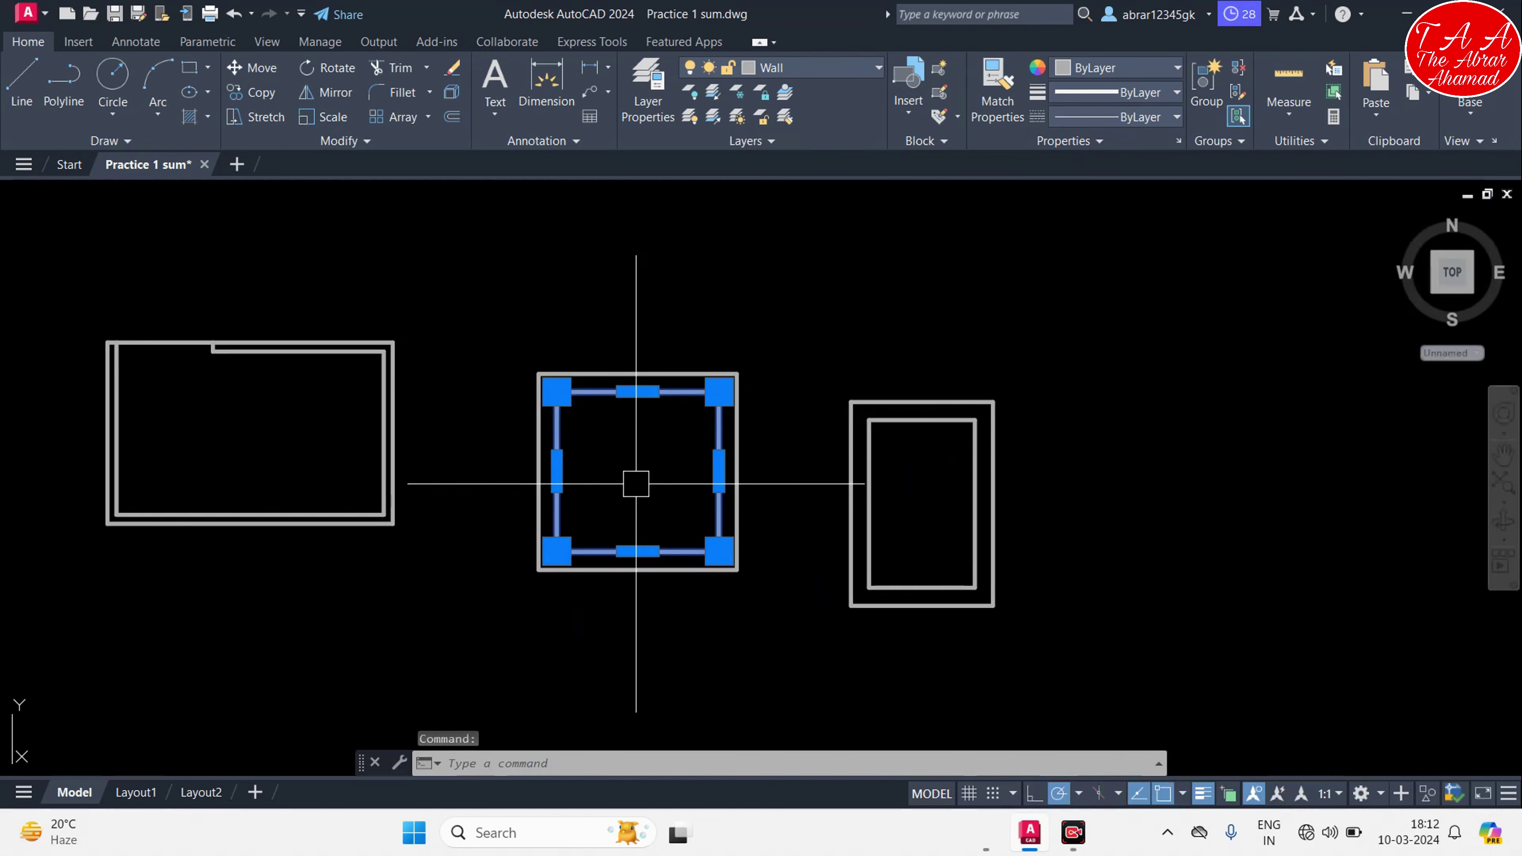
pyautogui.write('x')
pyautogui.press('Return')
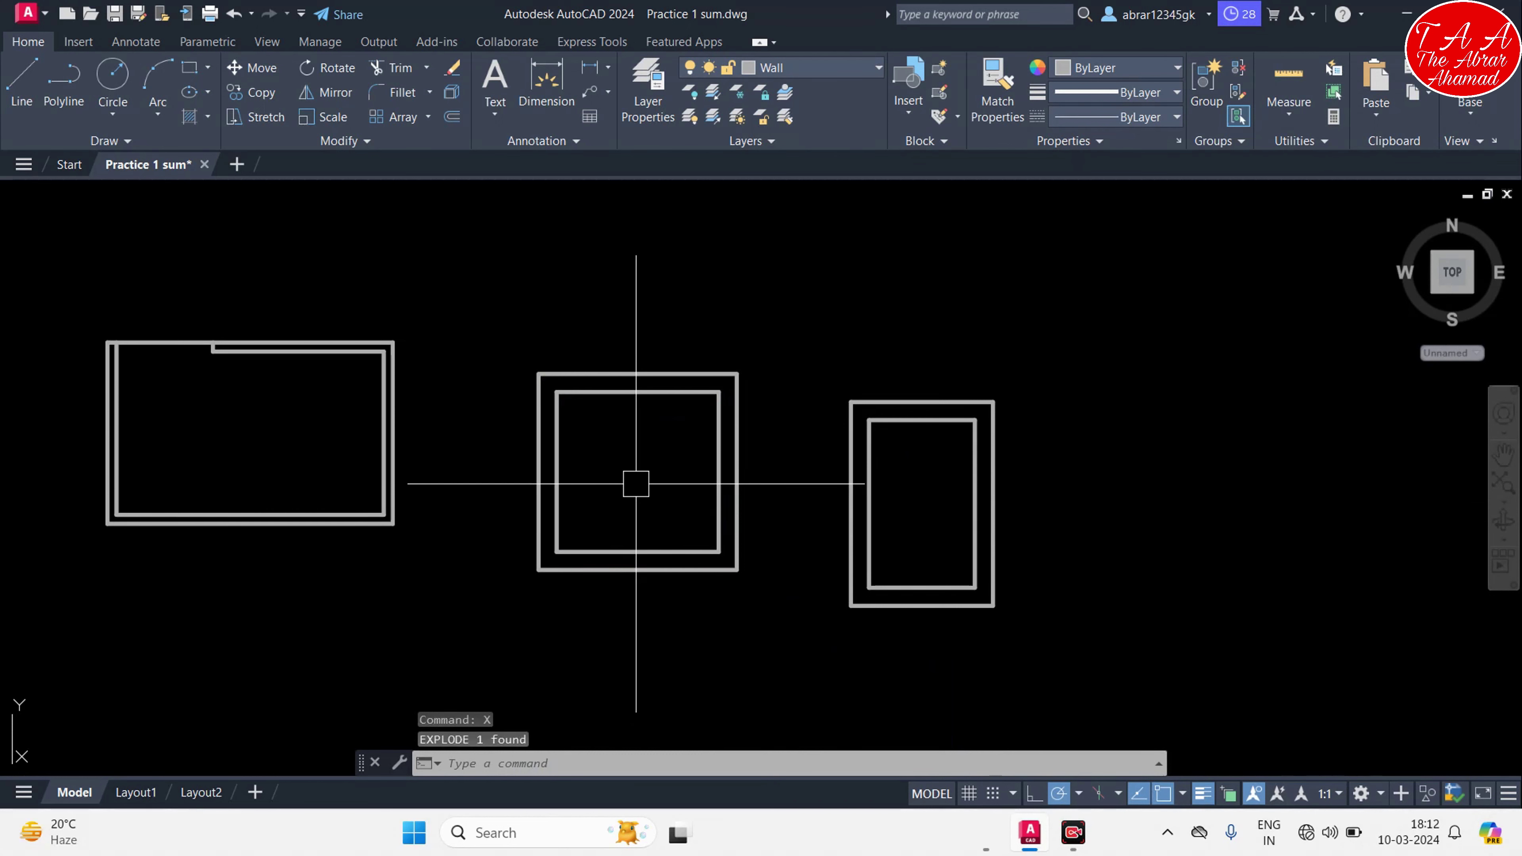
pyautogui.click(625, 393)
pyautogui.press('Escape')
pyautogui.scroll(2, 625, 399)
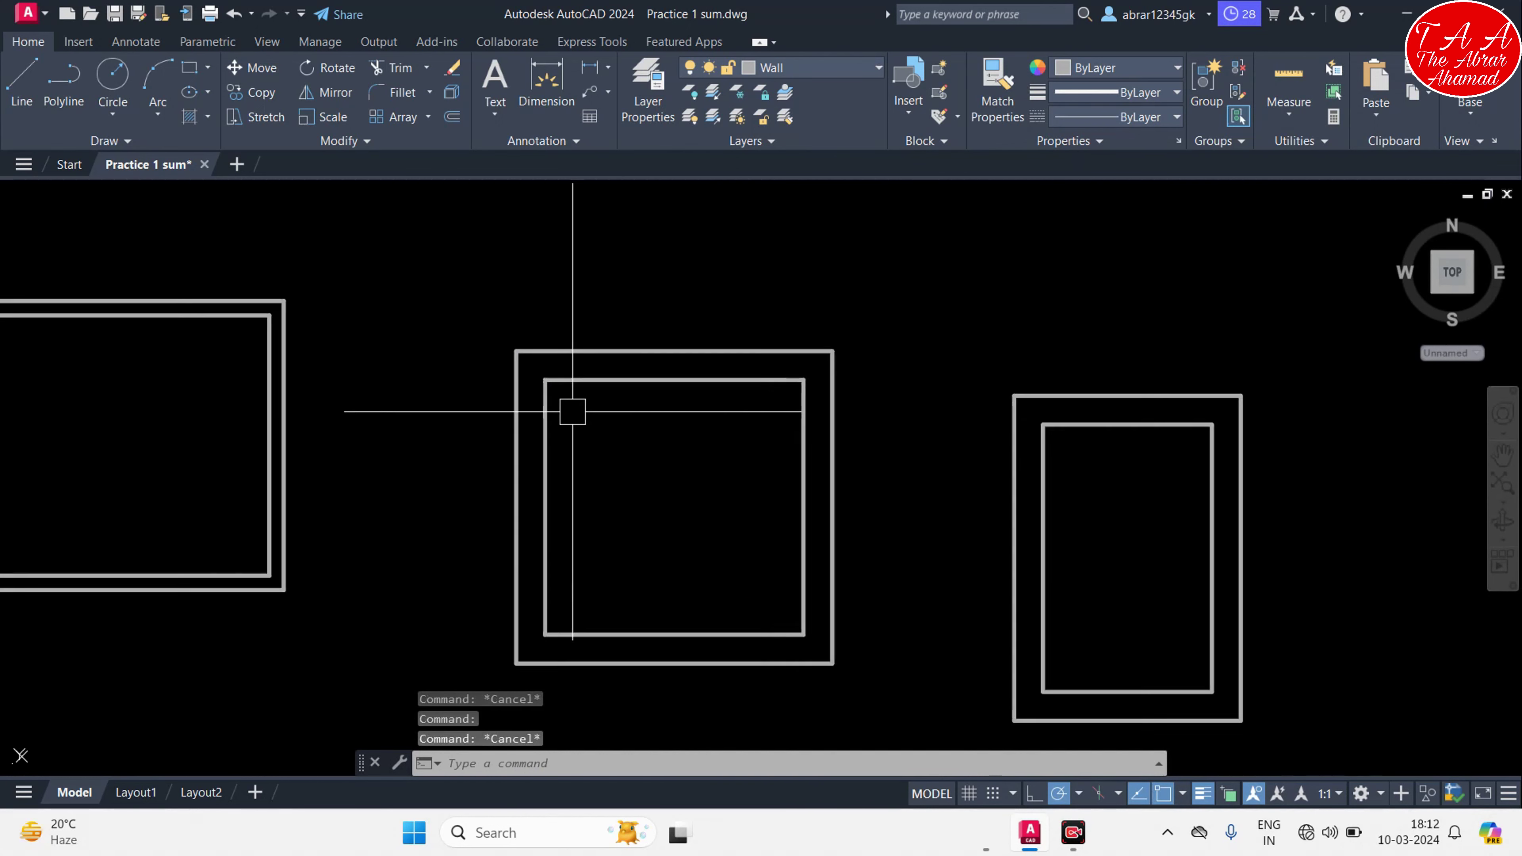
pyautogui.scroll(3, 588, 388)
pyautogui.press('Escape')
pyautogui.moveTo(586, 286); pyautogui.dragTo(615, 346, button='middle')
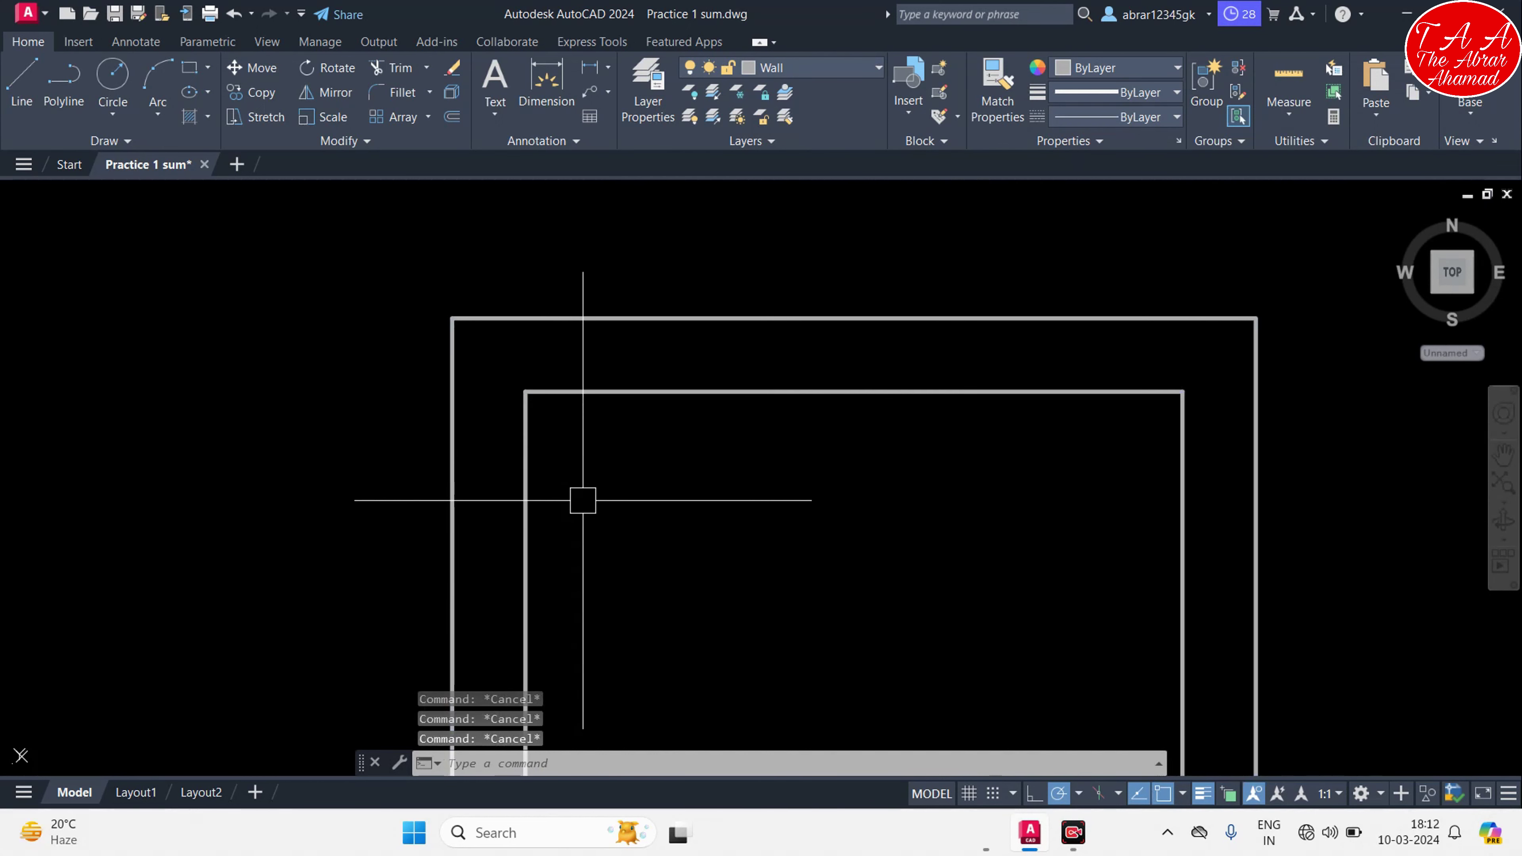
pyautogui.write('x')
pyautogui.press('Return')
# Extend the inner left line to the outer wall and offset it 2'6" to the right
pyautogui.click(526, 451)
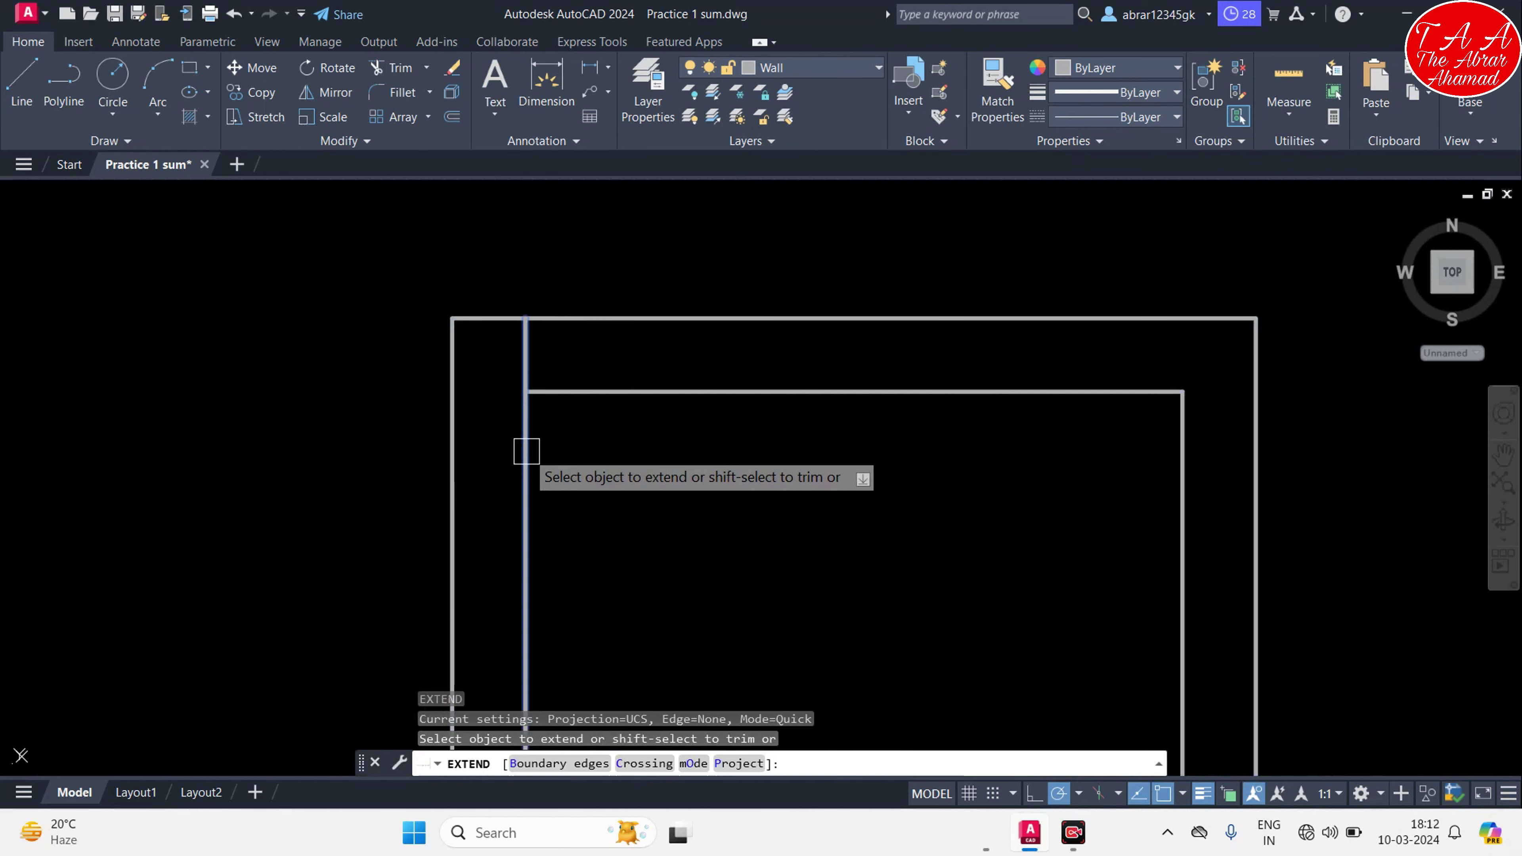
pyautogui.press('Escape')
pyautogui.write('o')
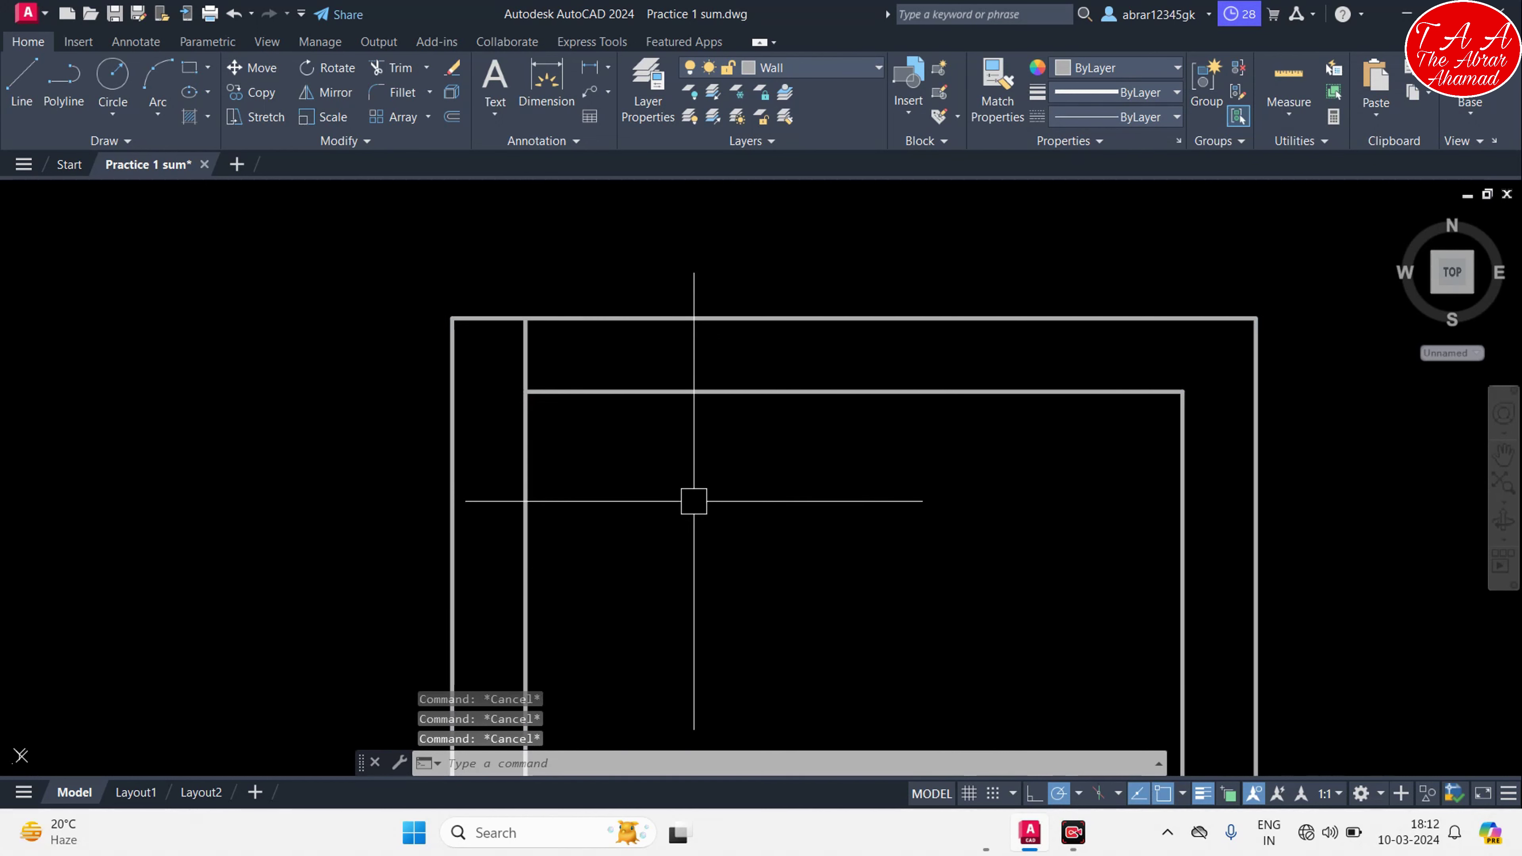
pyautogui.press('Return')
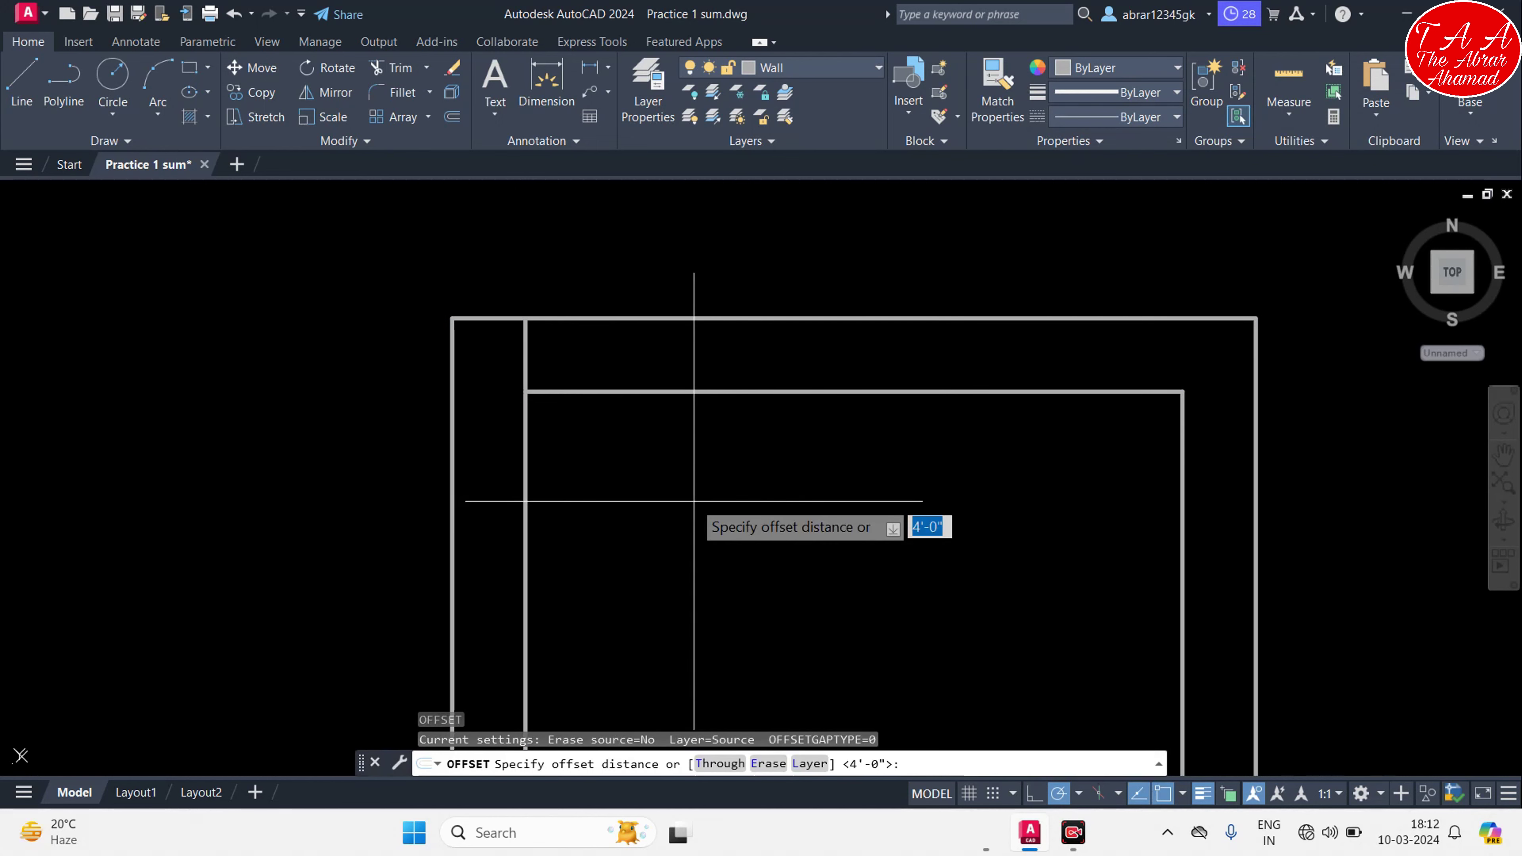
pyautogui.write('2\'6"')
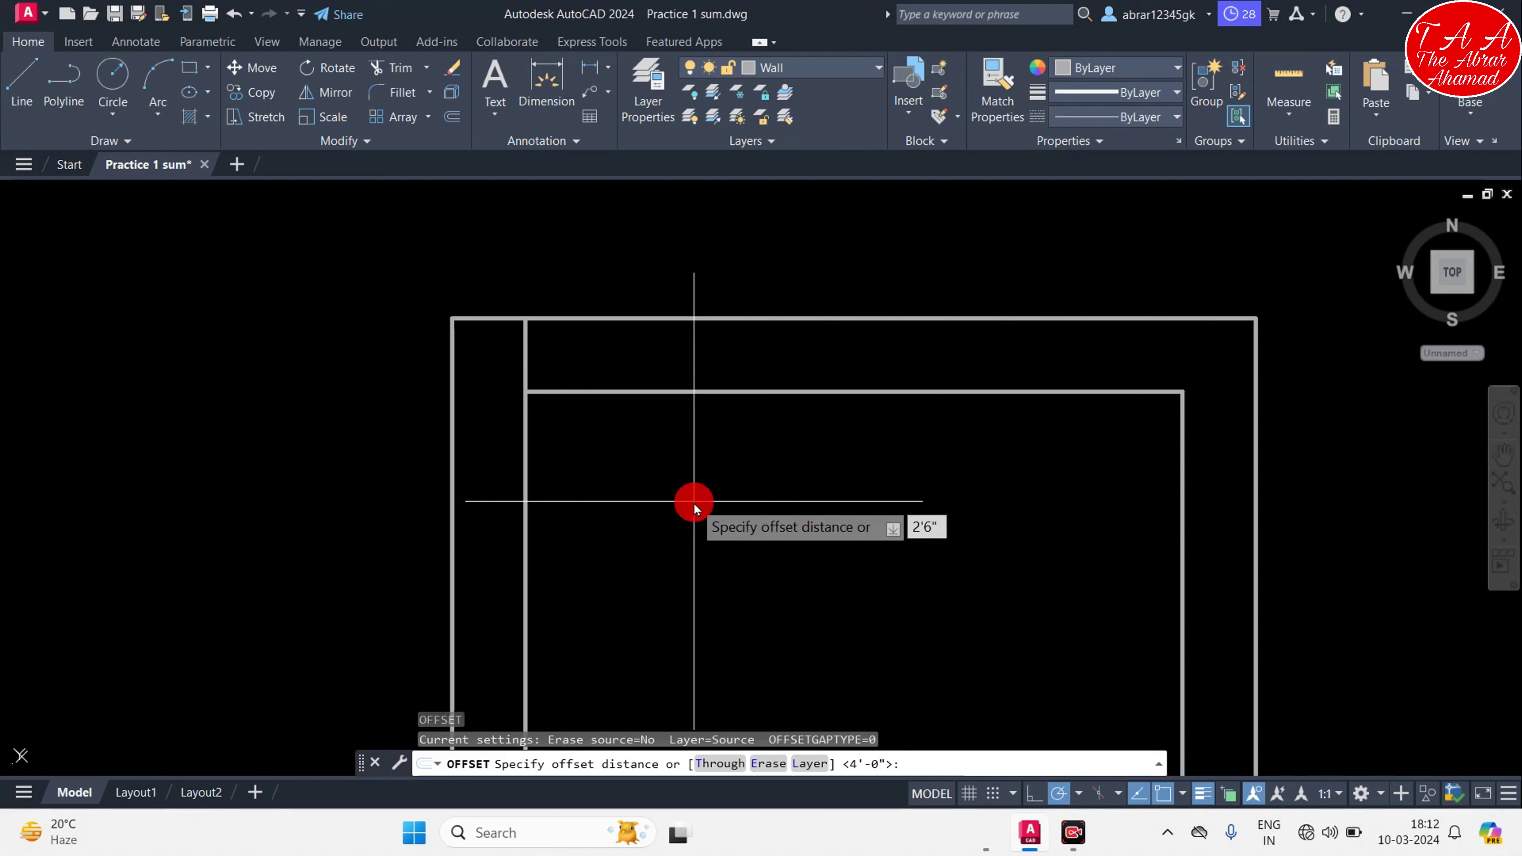
pyautogui.click(694, 503)
pyautogui.press('Escape')
pyautogui.press('Return')
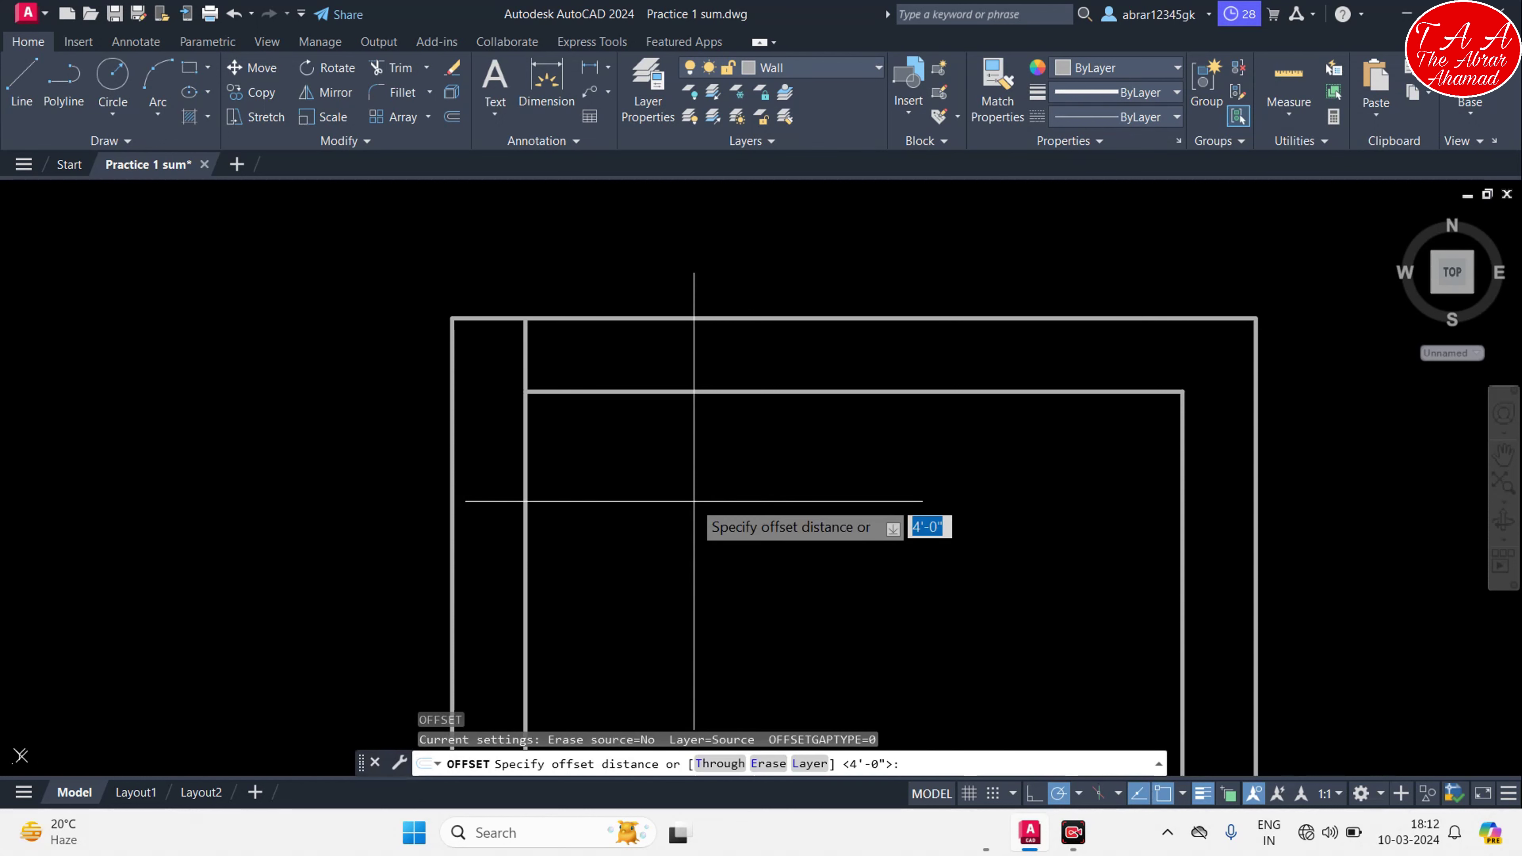
pyautogui.write("'")
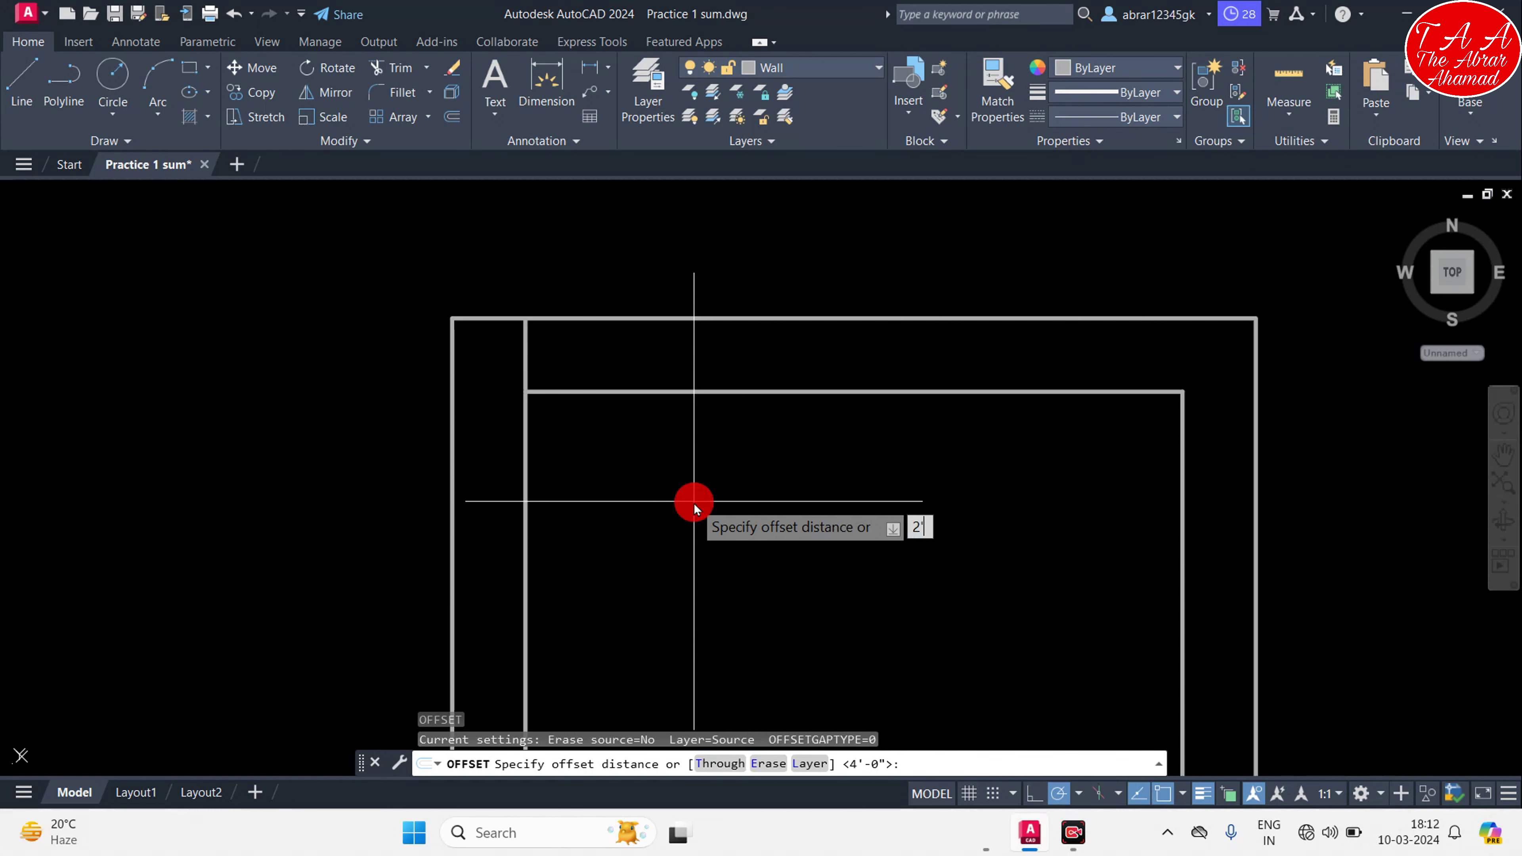
pyautogui.write('6"')
pyautogui.press('Return')
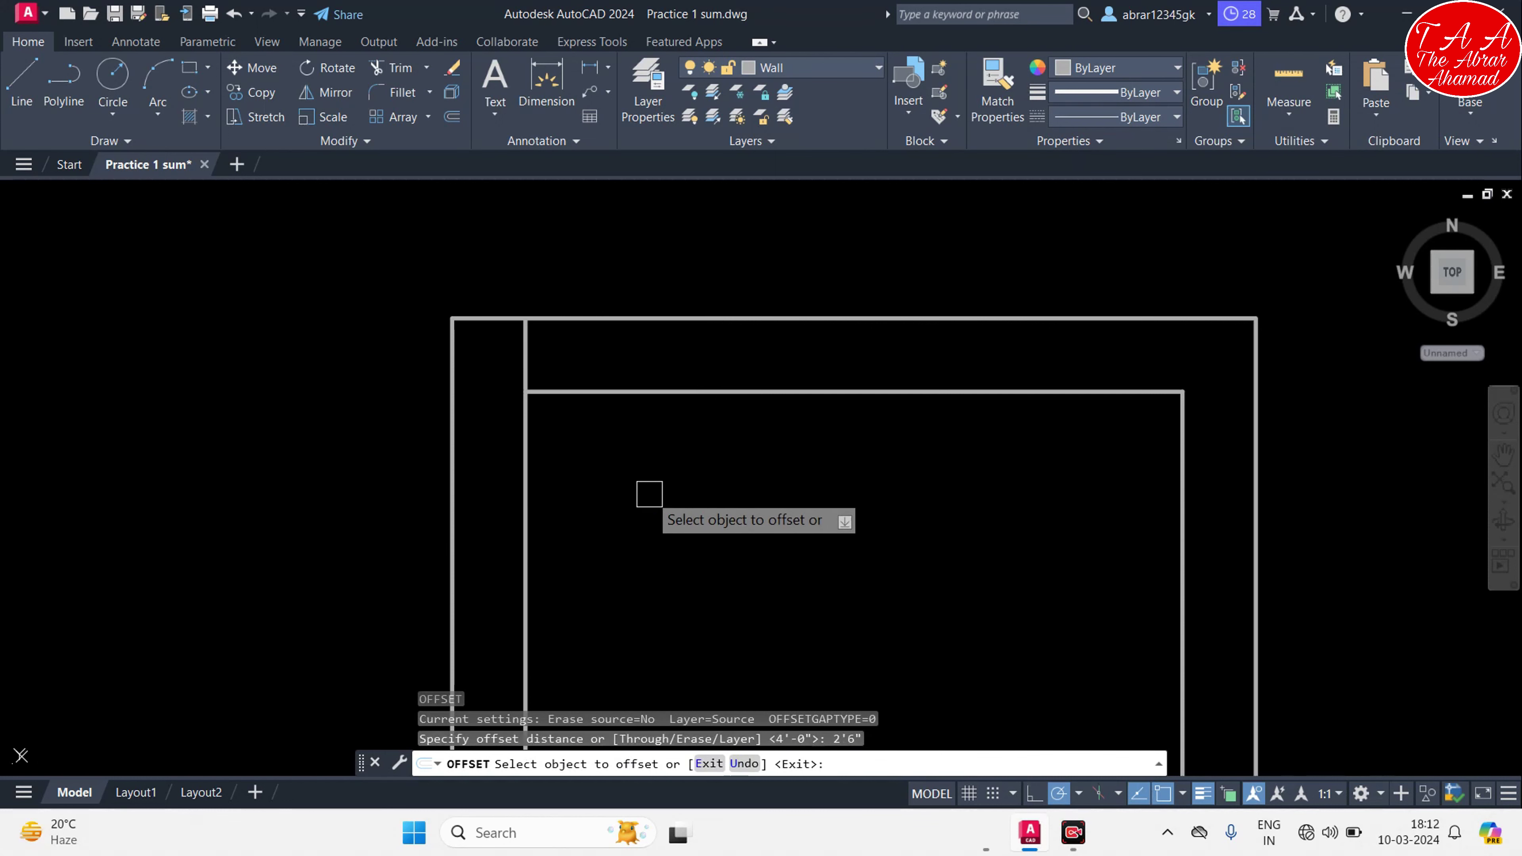
pyautogui.click(527, 432)
pyautogui.click(643, 454)
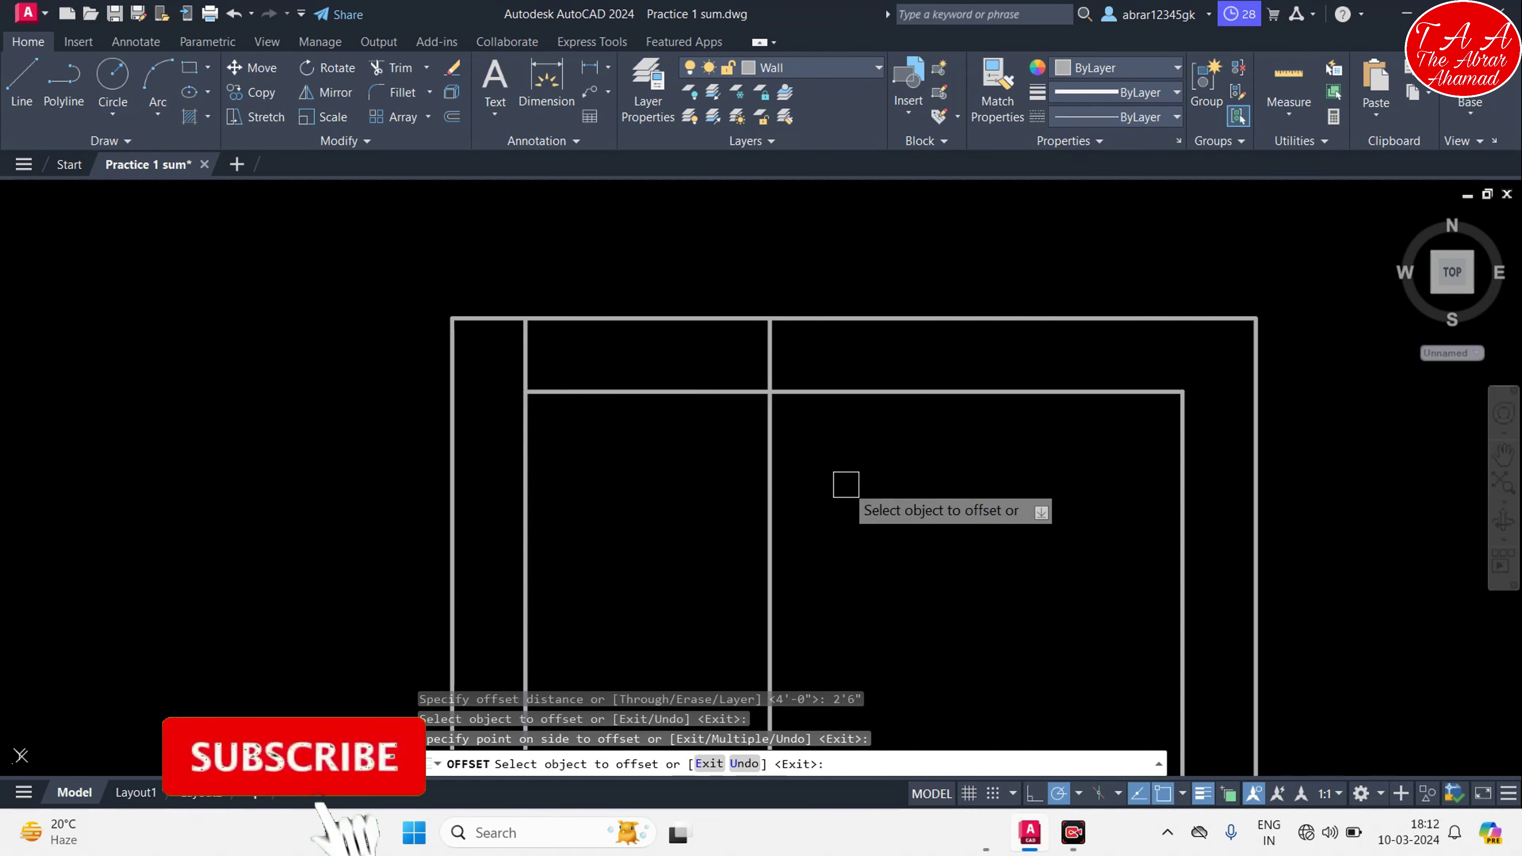
pyautogui.moveTo(789, 528); pyautogui.dragTo(754, 503, button='middle')
pyautogui.press('Escape')
pyautogui.press('Escape')
pyautogui.press('Escape')
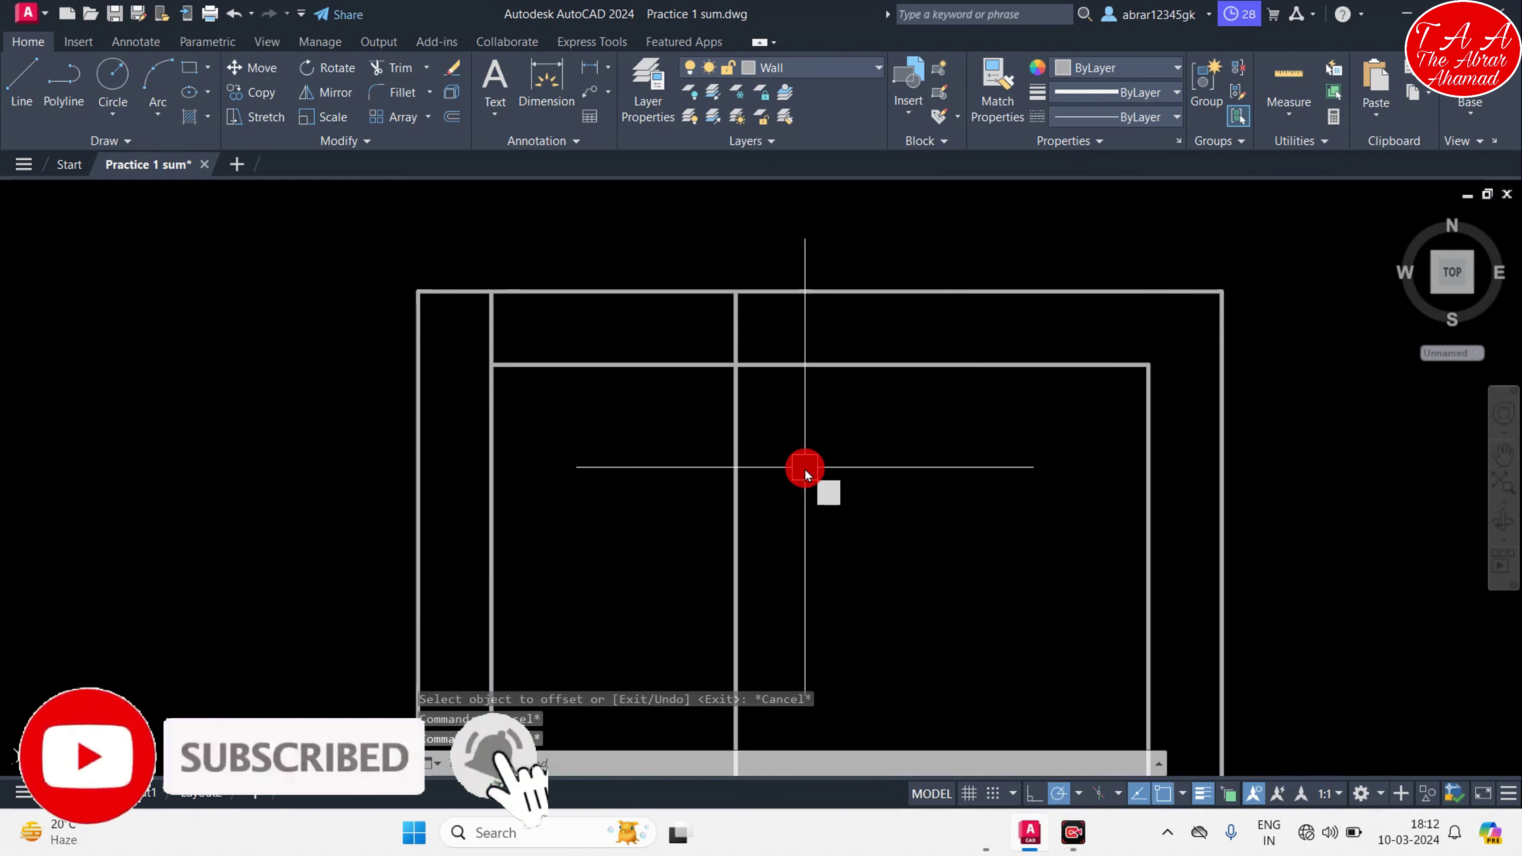
# Trim the new line and the inner top wall to open the 2'6" gap
pyautogui.write('tr')
pyautogui.press('Return')
pyautogui.click(739, 419)
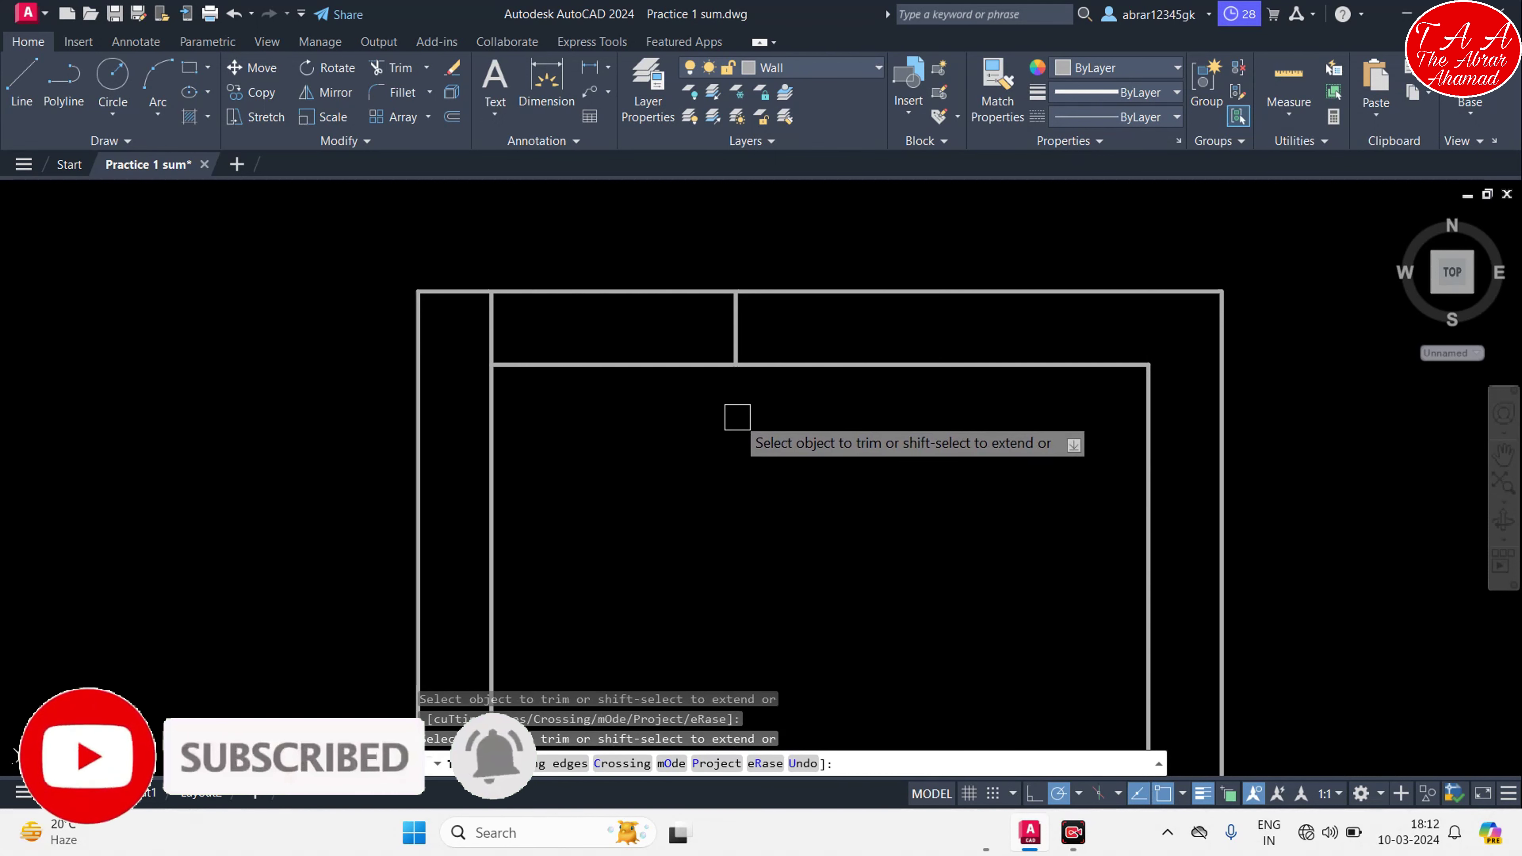
pyautogui.click(631, 364)
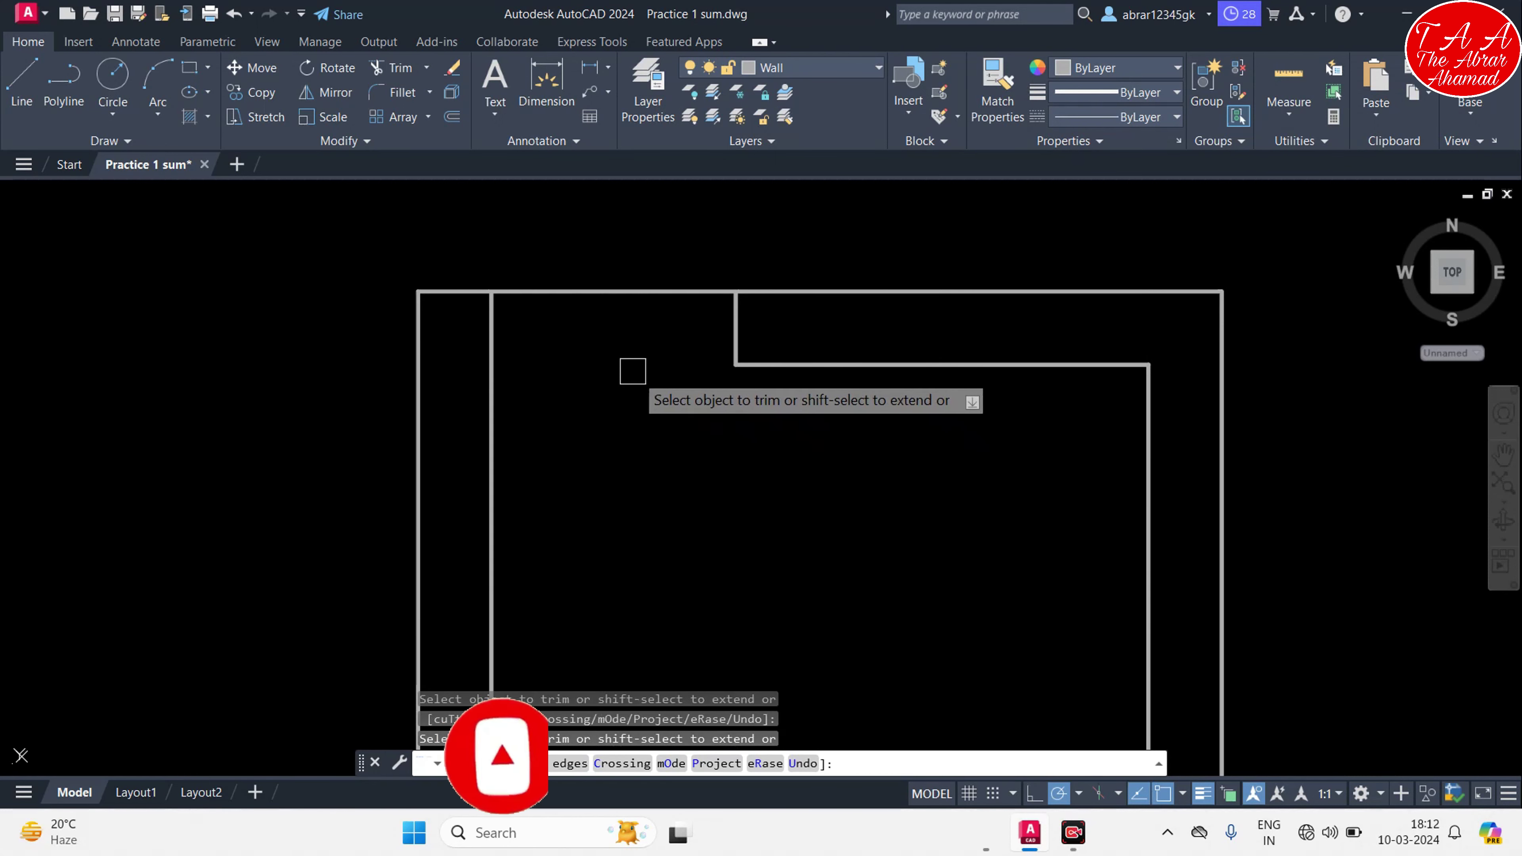
pyautogui.scroll(-5, 635, 369)
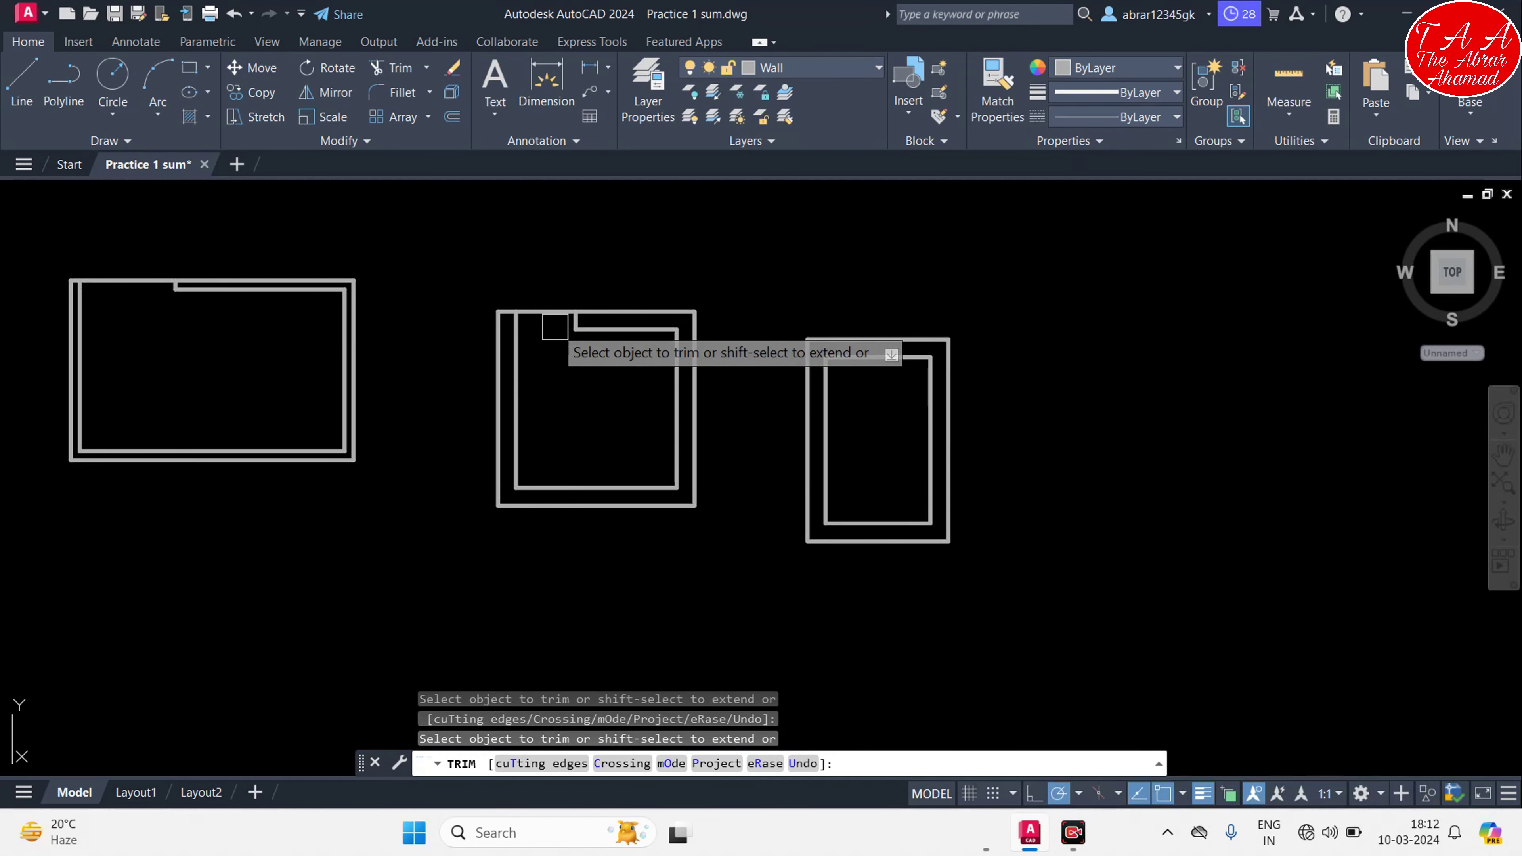
pyautogui.scroll(5, 554, 336)
pyautogui.scroll(-6, 629, 420)
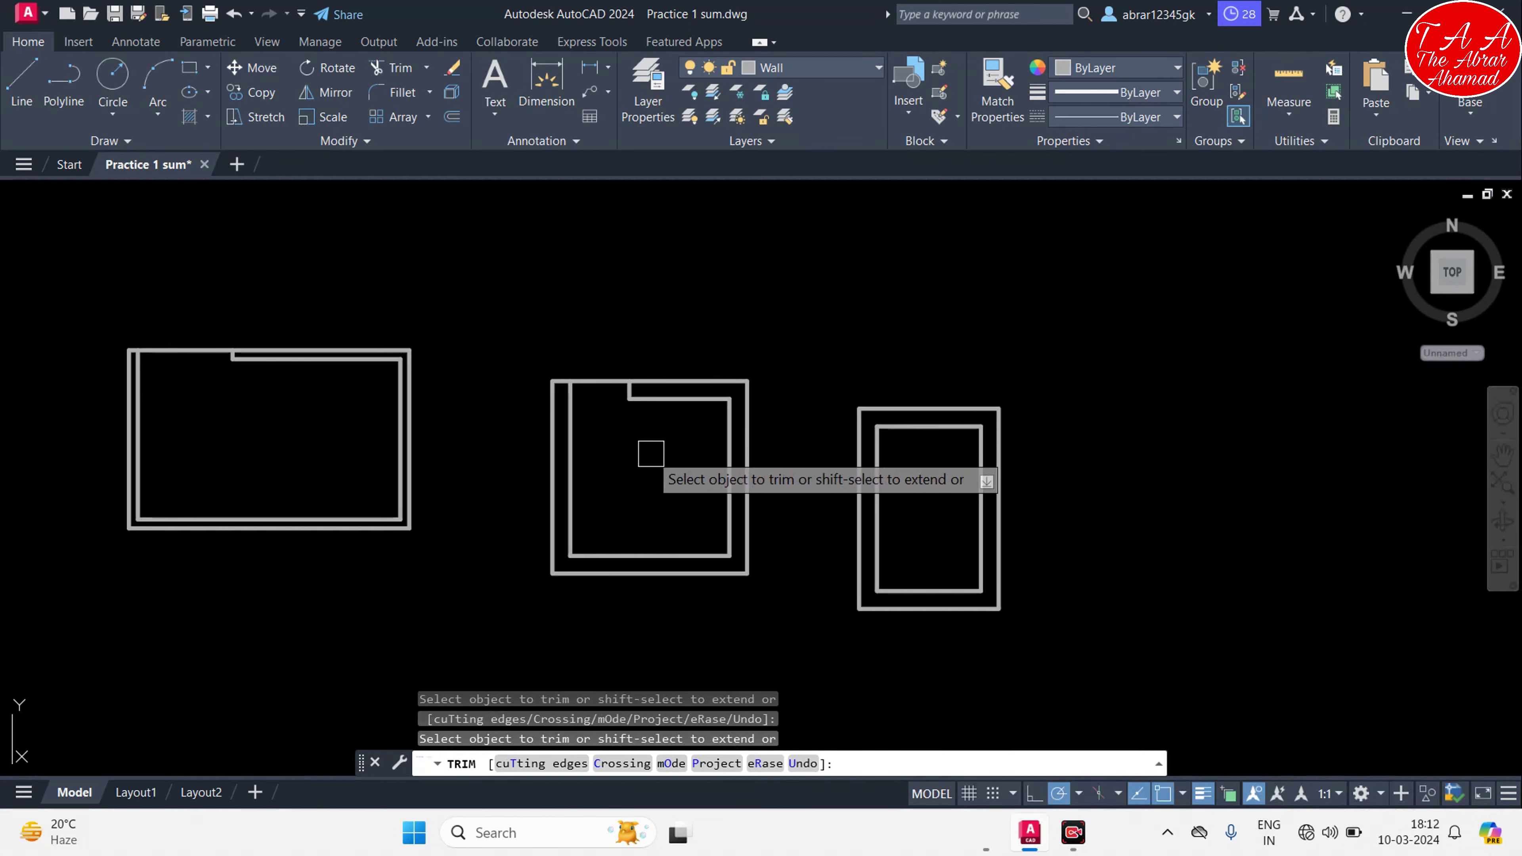
pyautogui.press('Escape')
pyautogui.scroll(-2, 737, 459)
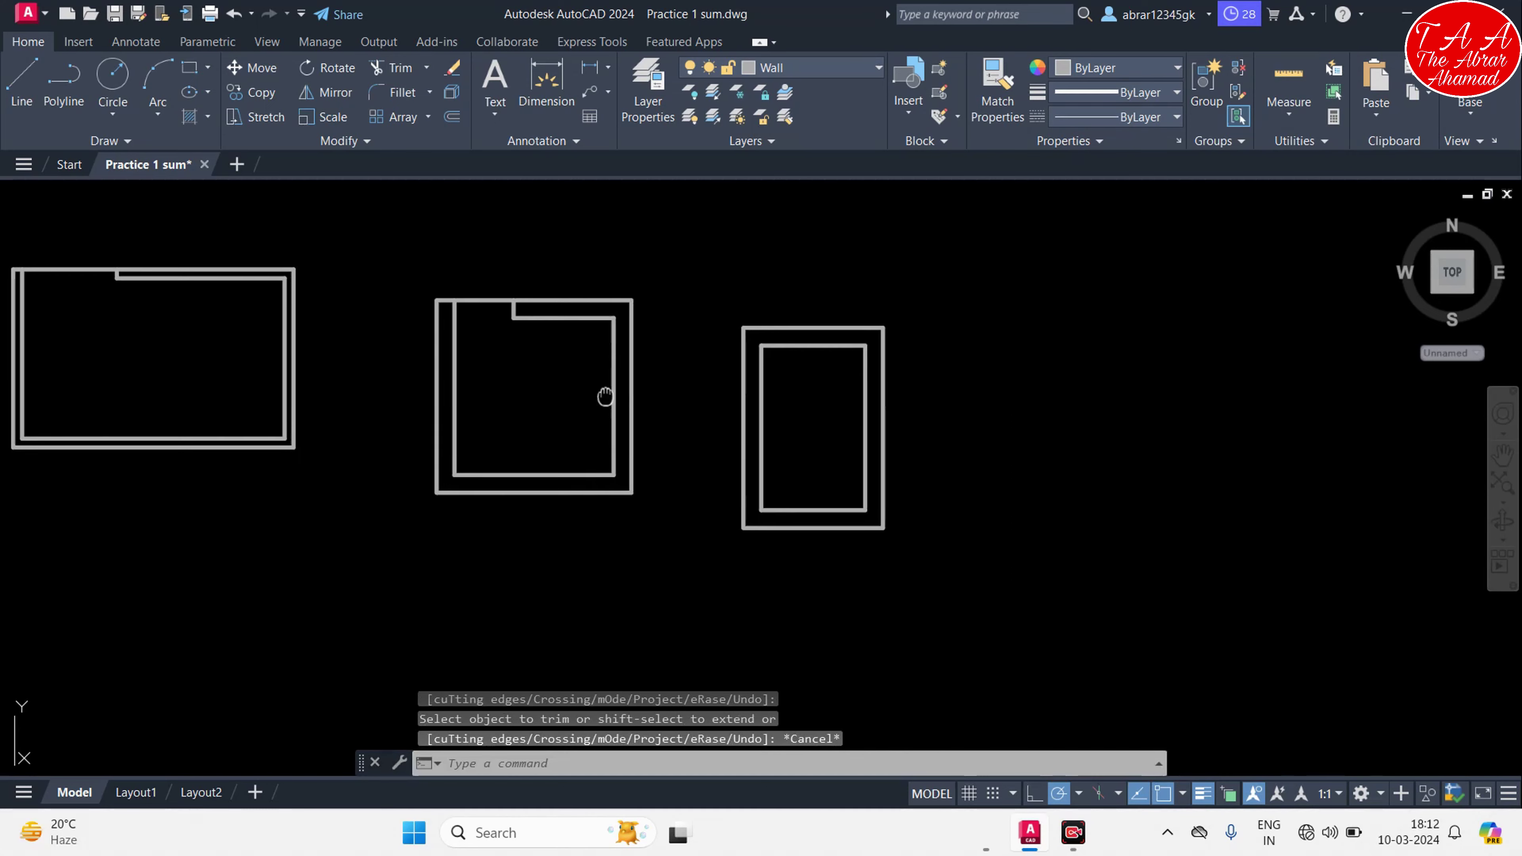
pyautogui.scroll(2, 630, 396)
# Window-select the short vertical wall line at the middle rectangle's notch, then clear the selection
pyautogui.scroll(3, 650, 395)
pyautogui.click(754, 330)
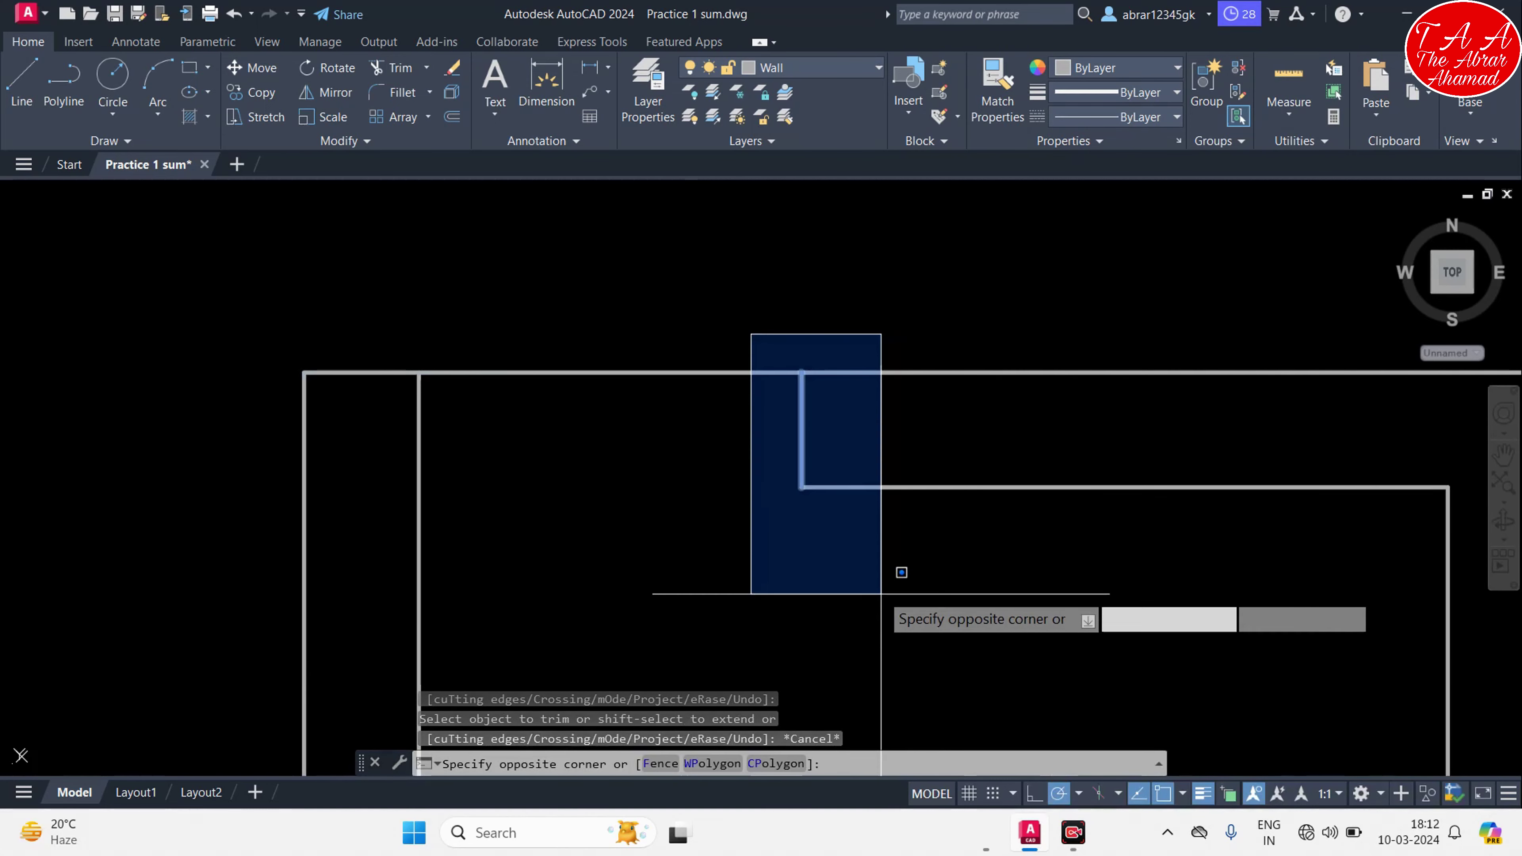
pyautogui.click(916, 565)
pyautogui.moveTo(917, 564)
pyautogui.mouseDown(button='middle')
pyautogui.moveTo(796, 550)
pyautogui.moveTo(727, 452)
pyautogui.mouseUp(button='middle')
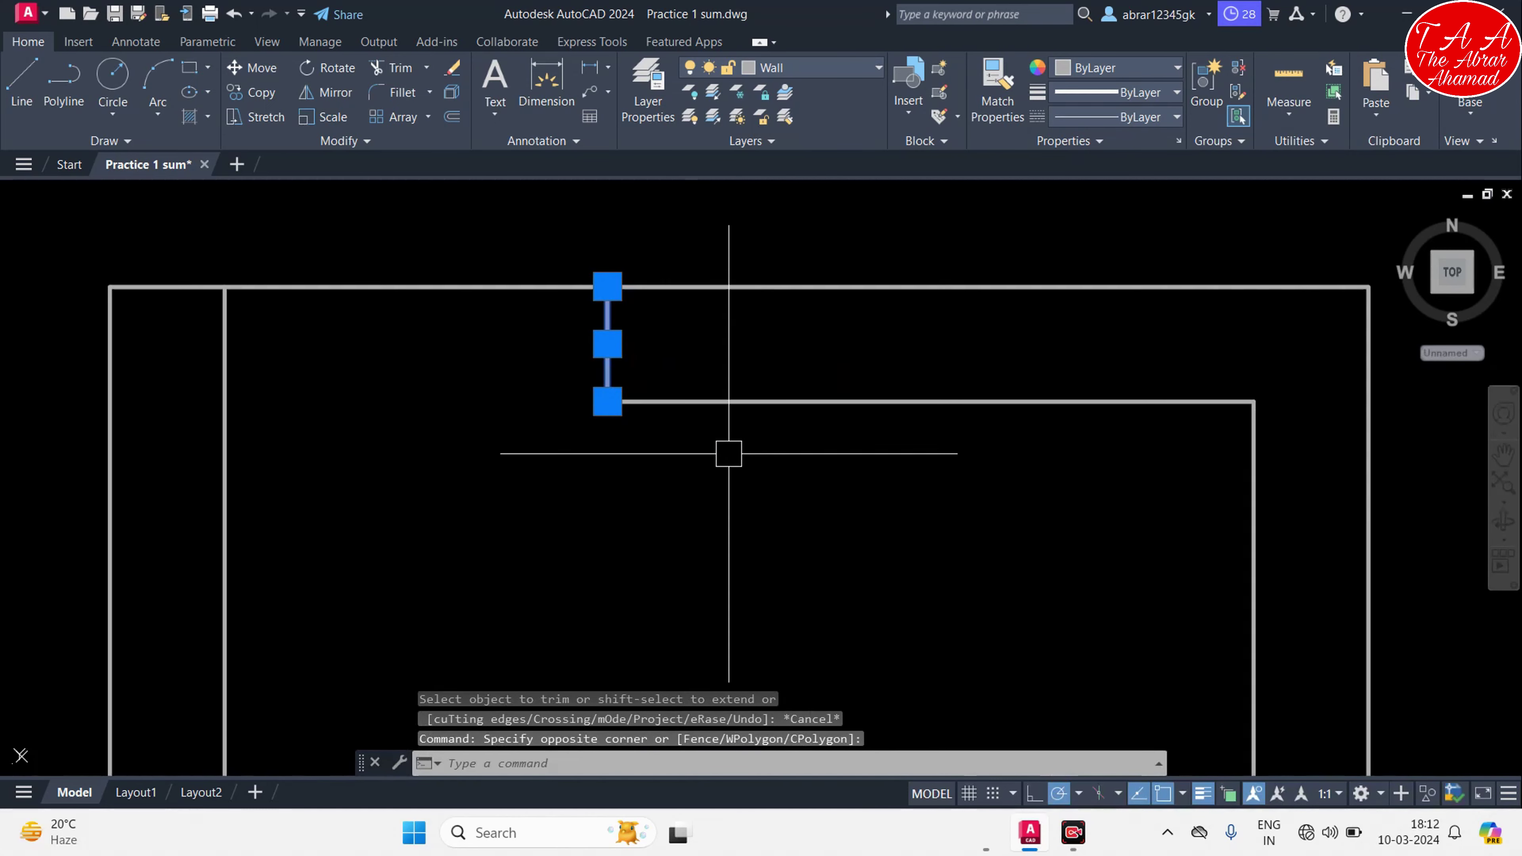
pyautogui.scroll(-2, 727, 452)
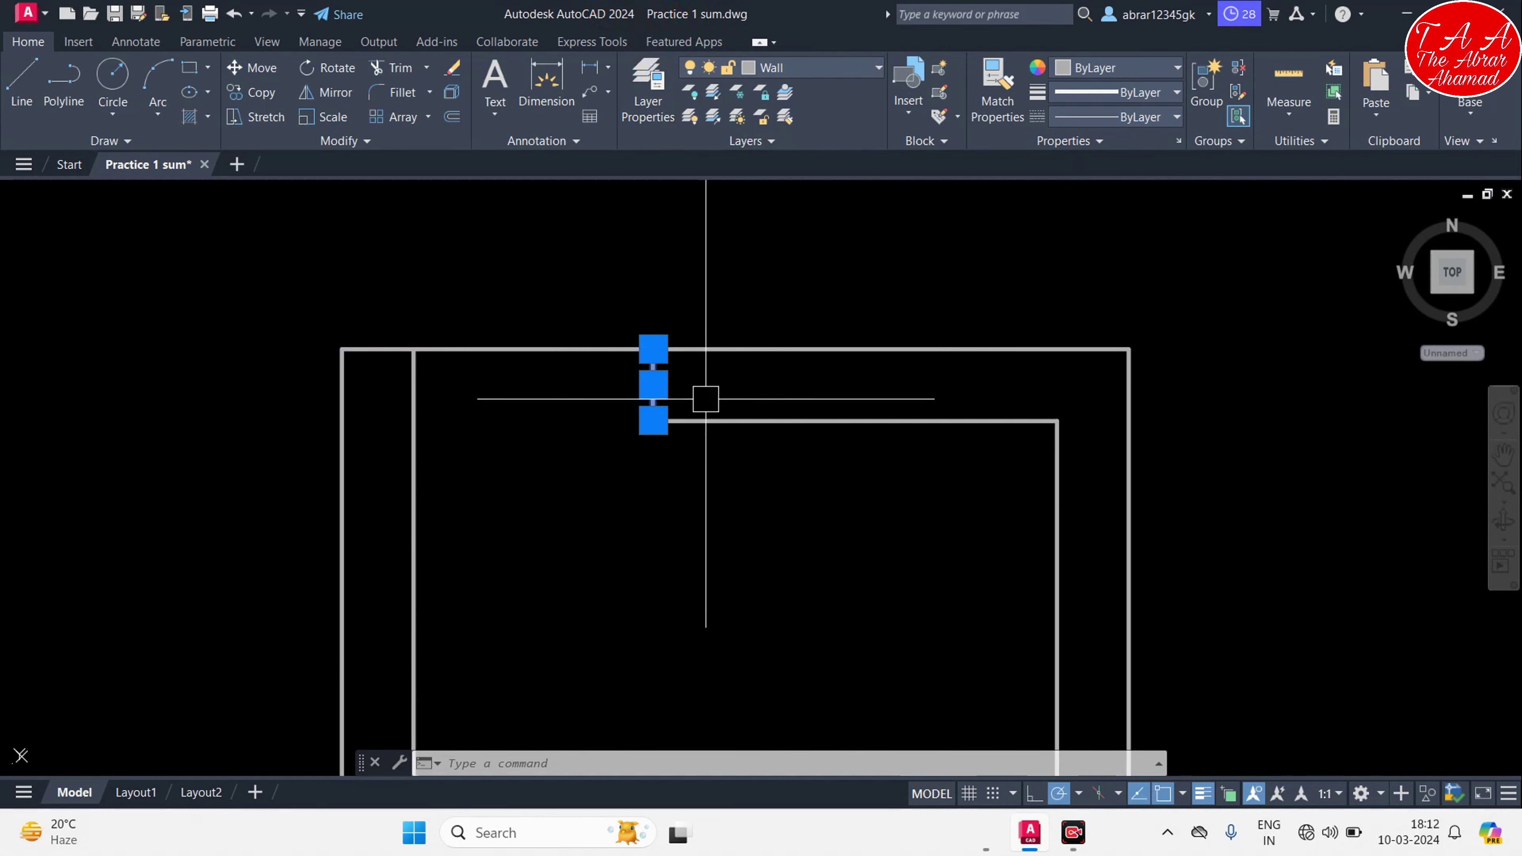
pyautogui.scroll(4, 686, 394)
pyautogui.press('Escape')
pyautogui.press('Escape')
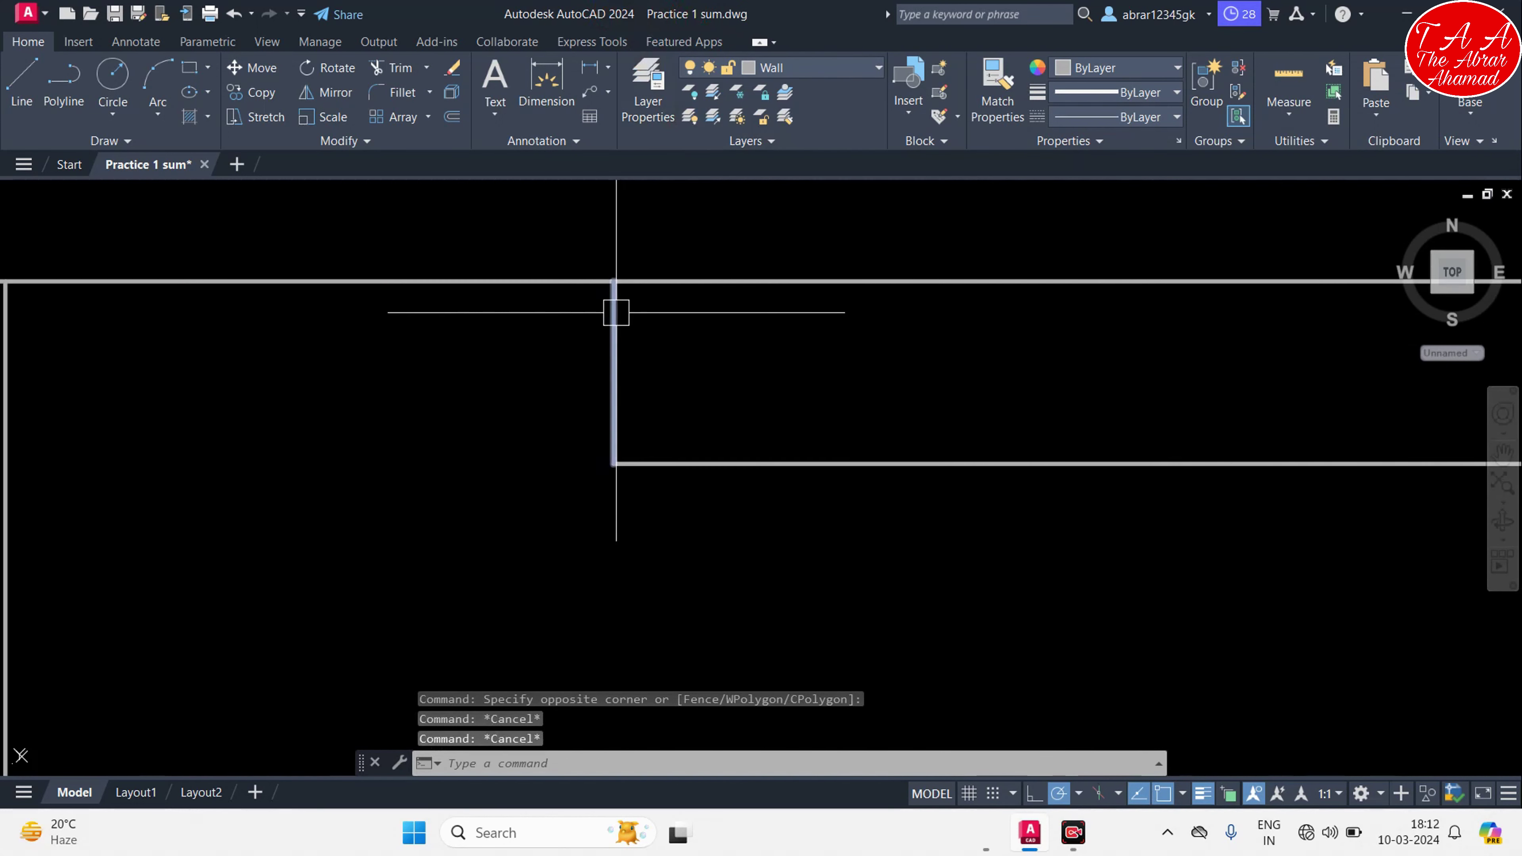
pyautogui.press('Escape')
# Trim the short vertical wall segment with TR, then undo the trim with U
pyautogui.write('r')
pyautogui.press('Return')
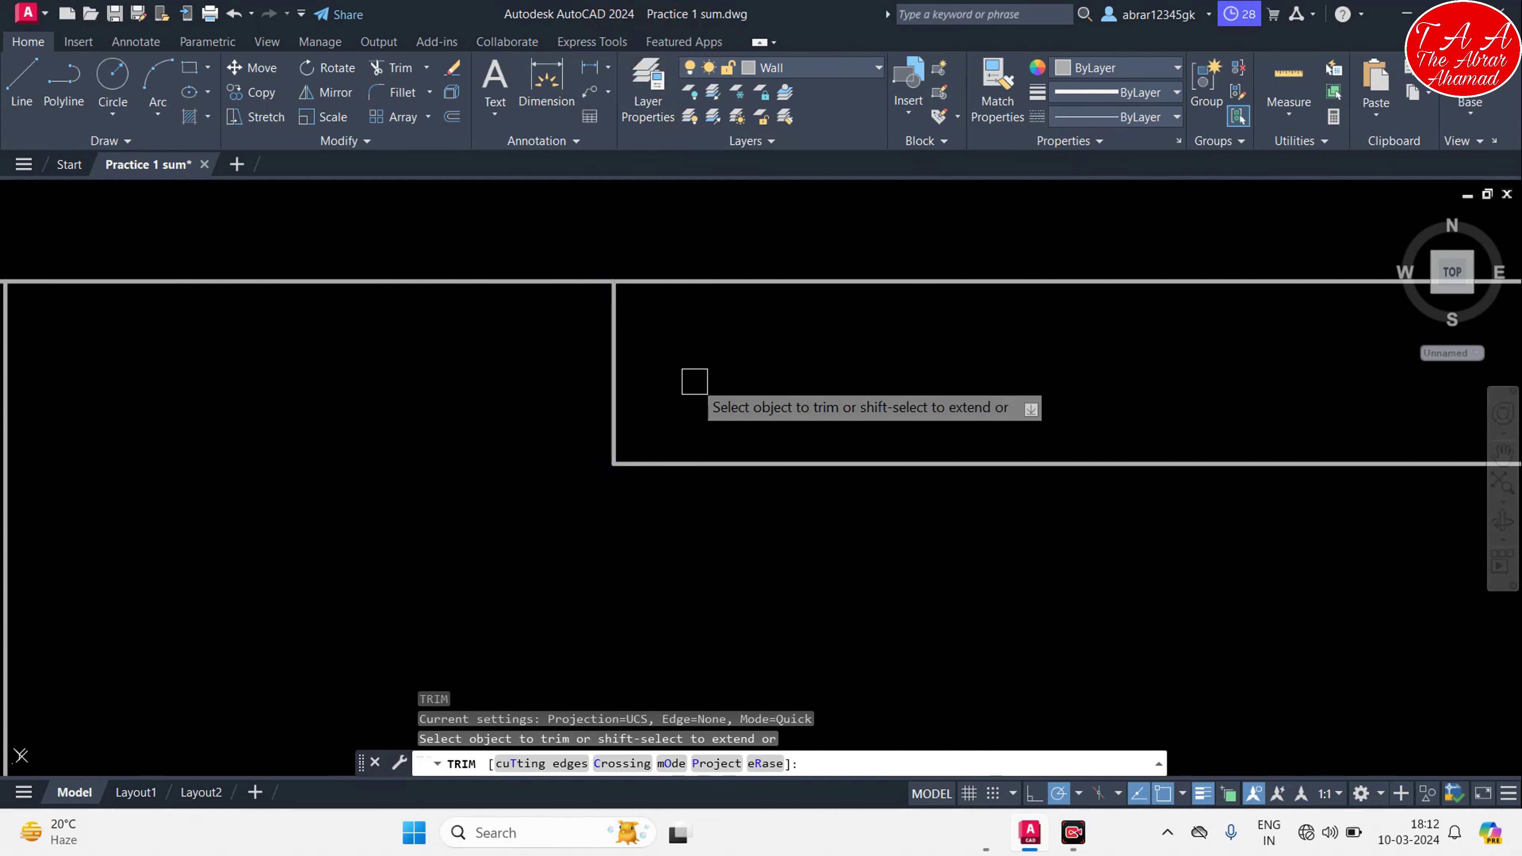
pyautogui.click(617, 347)
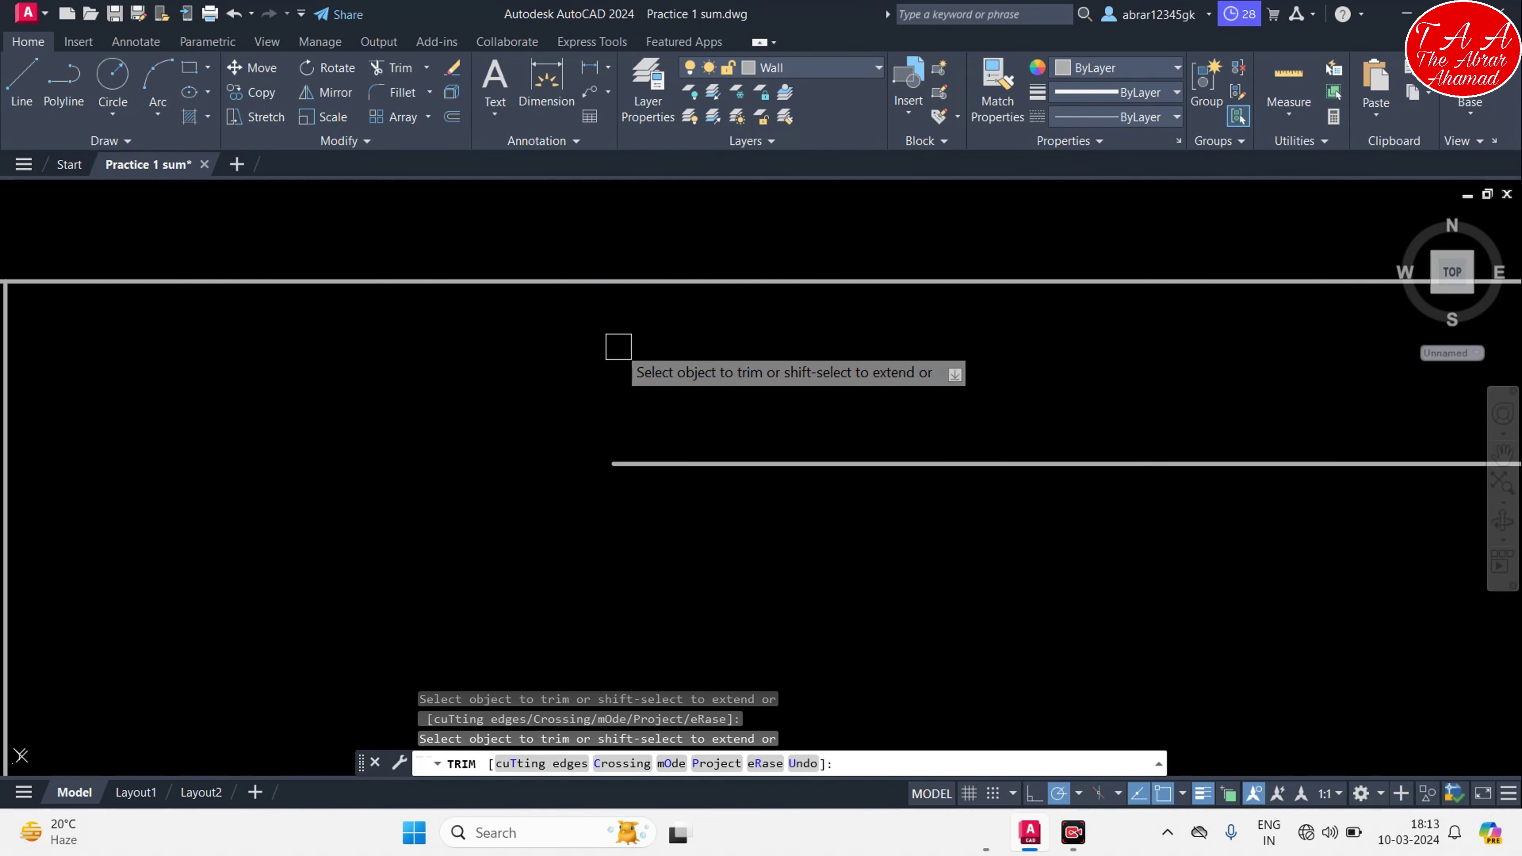
pyautogui.write('u')
pyautogui.press('Return')
pyautogui.press('Escape')
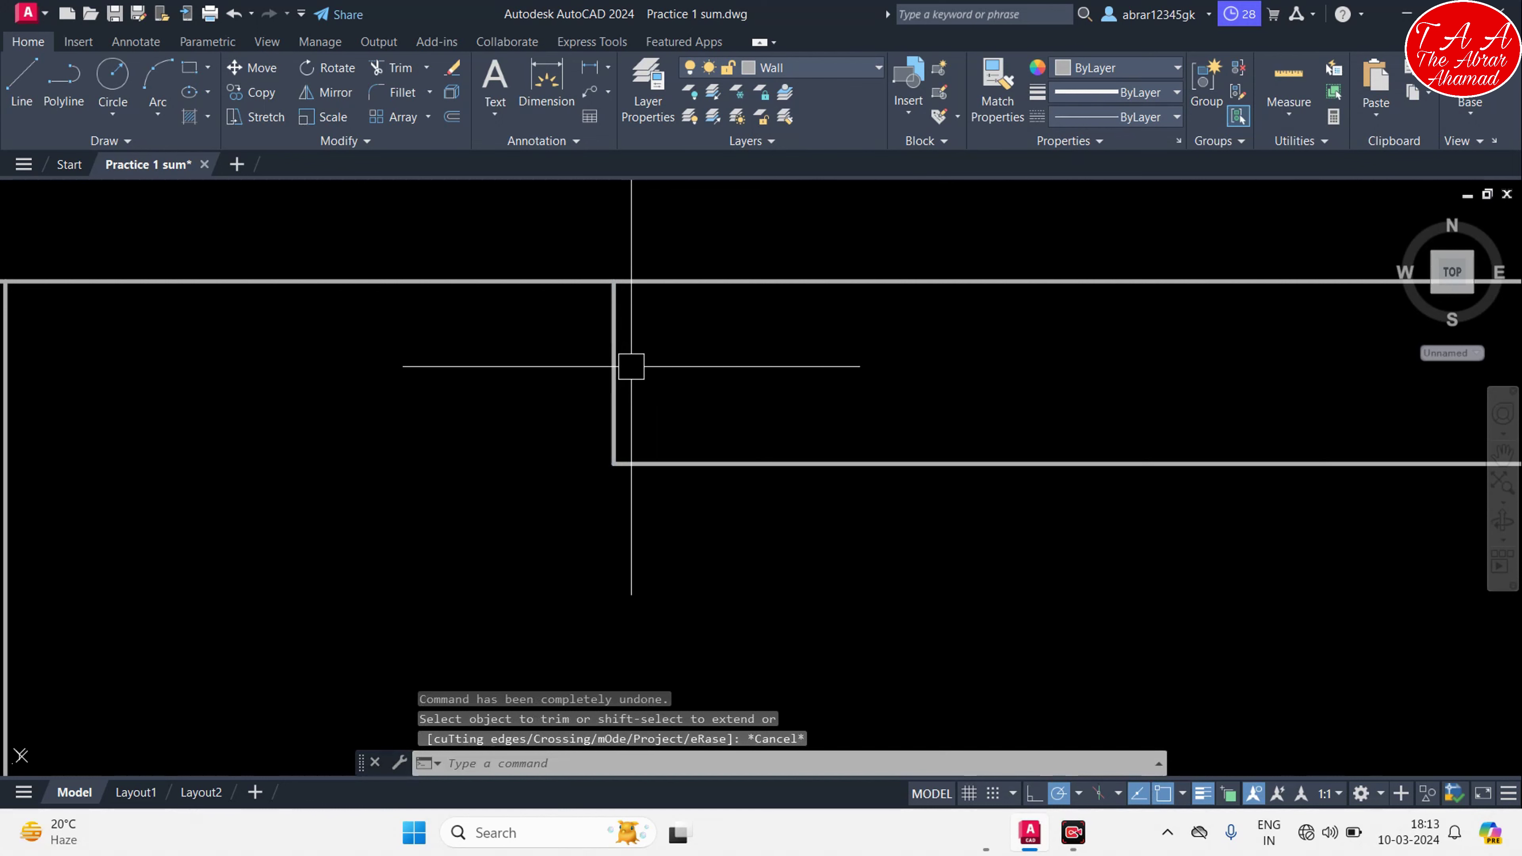
pyautogui.press('Escape')
pyautogui.press('Escape')
pyautogui.press('Escape')
# Erase the short vertical wall segment with E, then restore it with Ctrl+Z
pyautogui.click(551, 246)
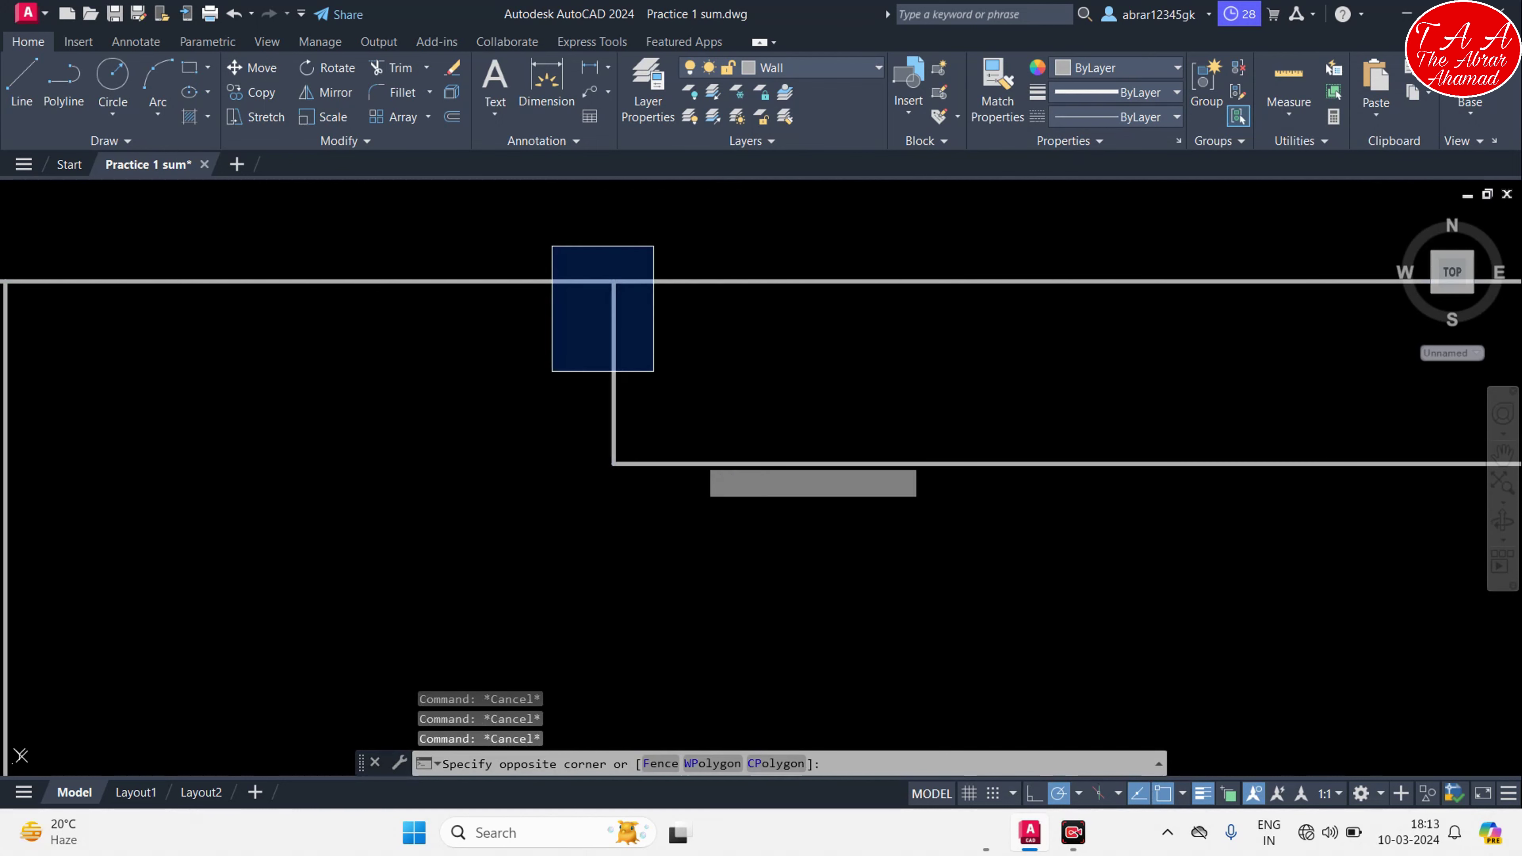
pyautogui.click(775, 527)
pyautogui.scroll(-3, 720, 517)
pyautogui.scroll(-1, 741, 533)
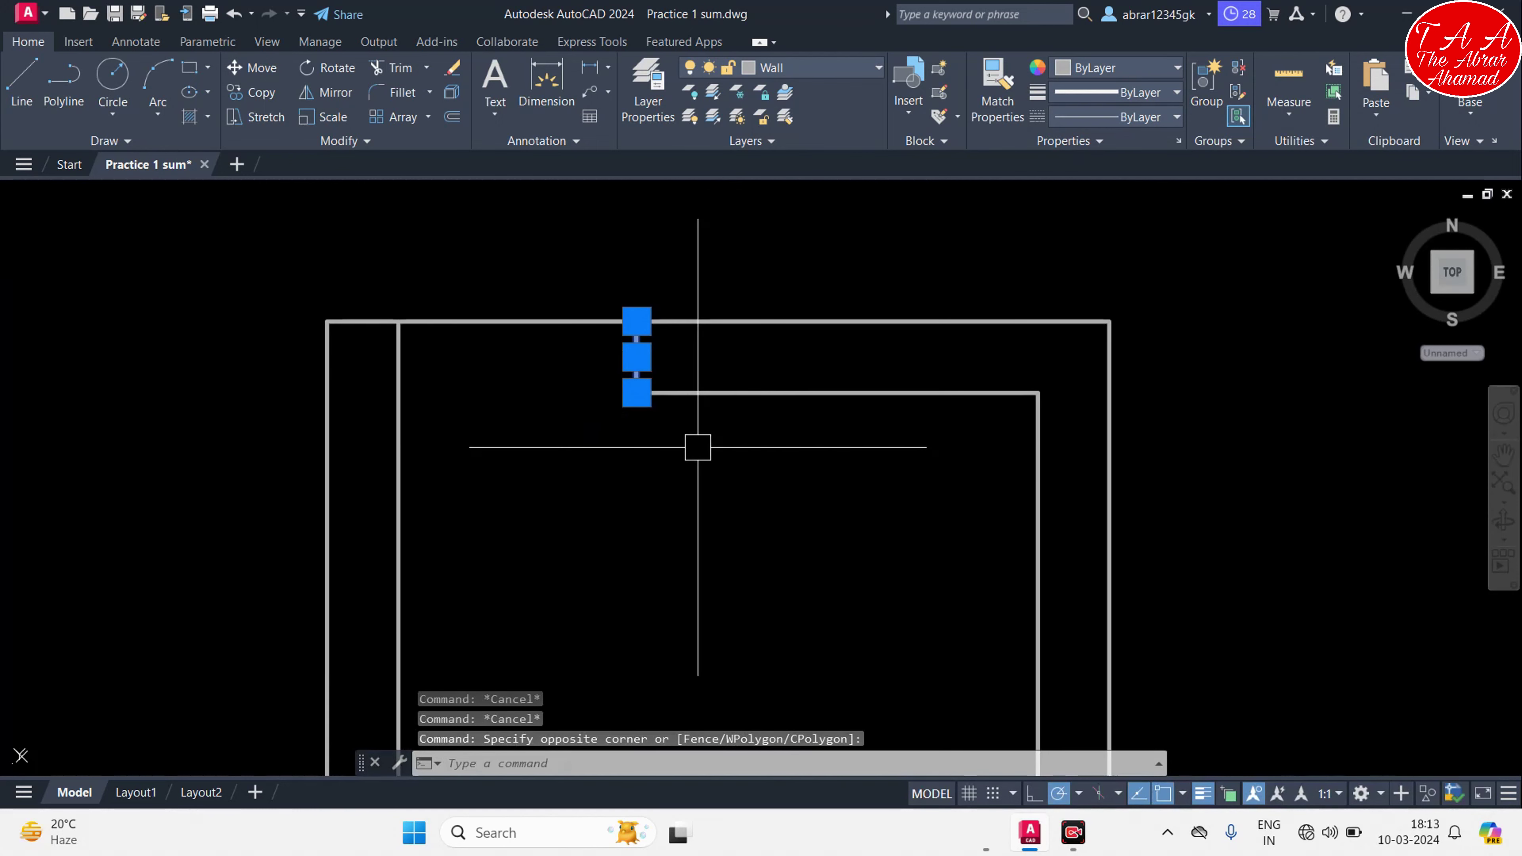
pyautogui.write('e')
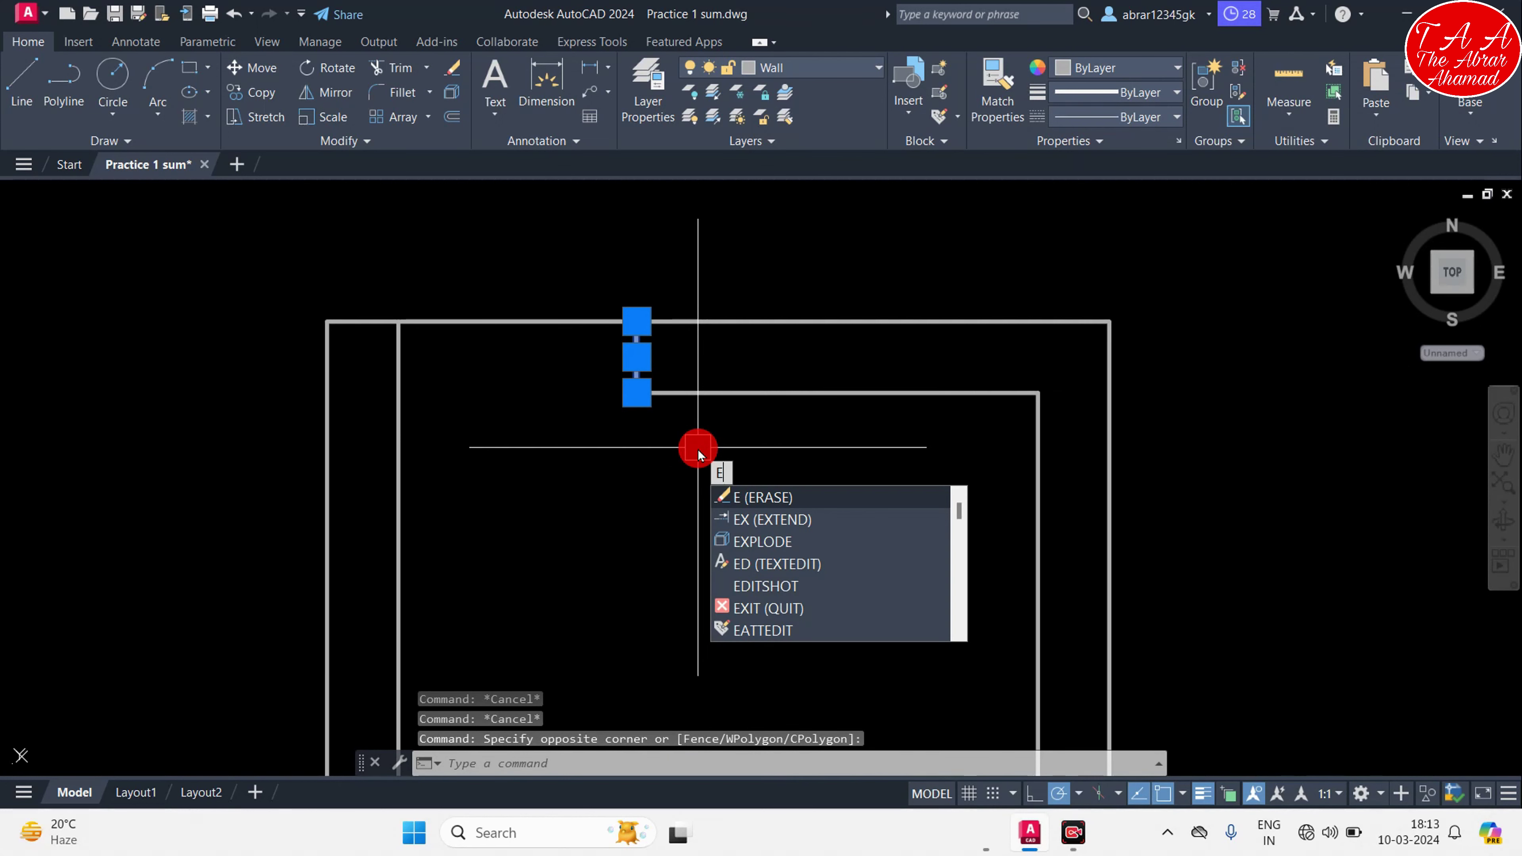
pyautogui.press('Return')
pyautogui.hotkey('ctrl', 'z')
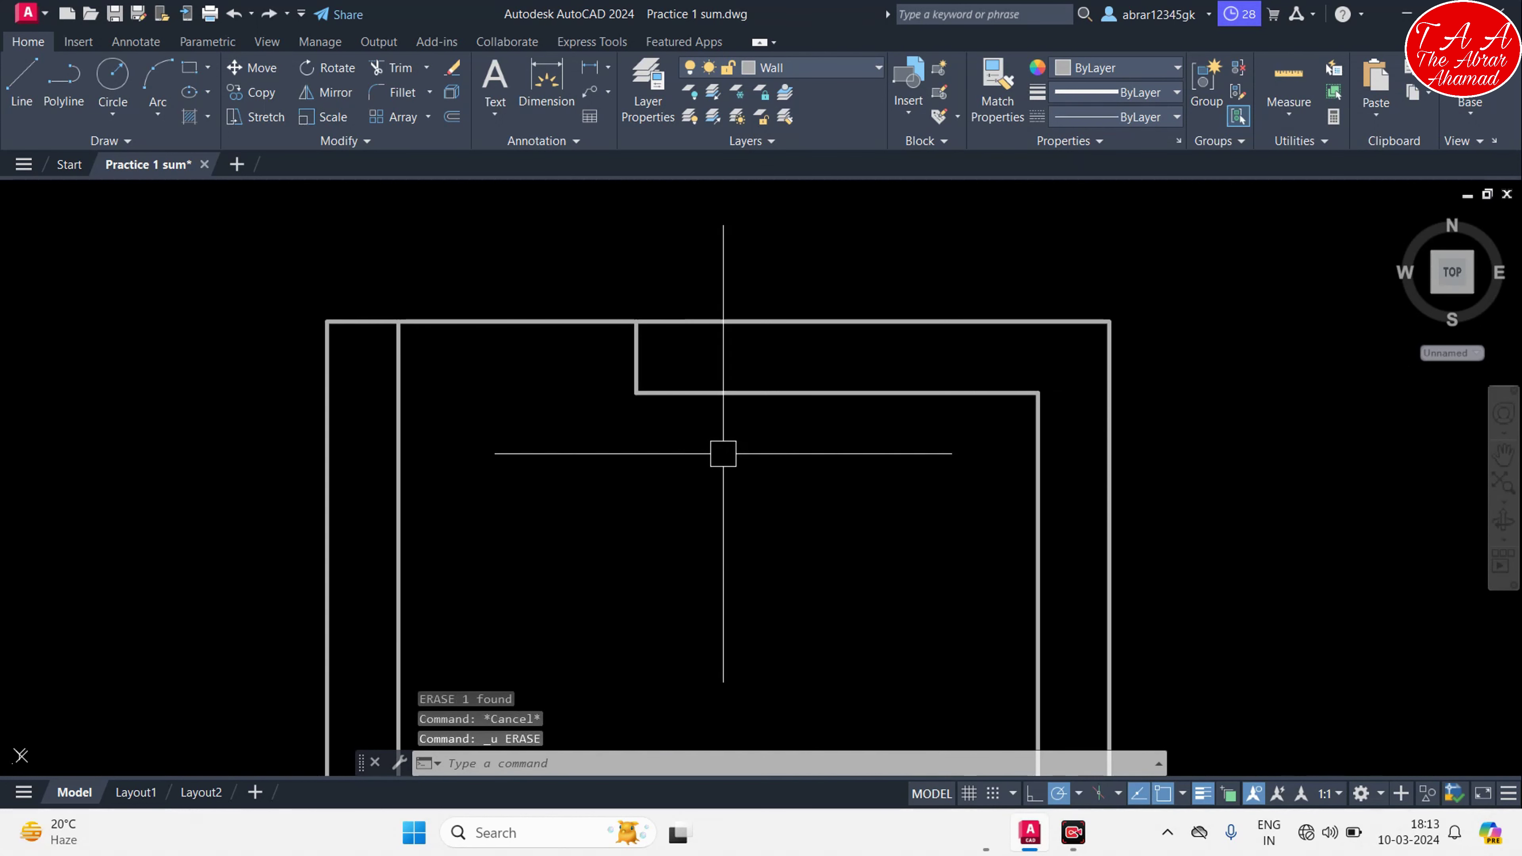
# Delete the short vertical wall segment again, then restore it with Ctrl+Z
pyautogui.click(589, 277)
pyautogui.click(698, 462)
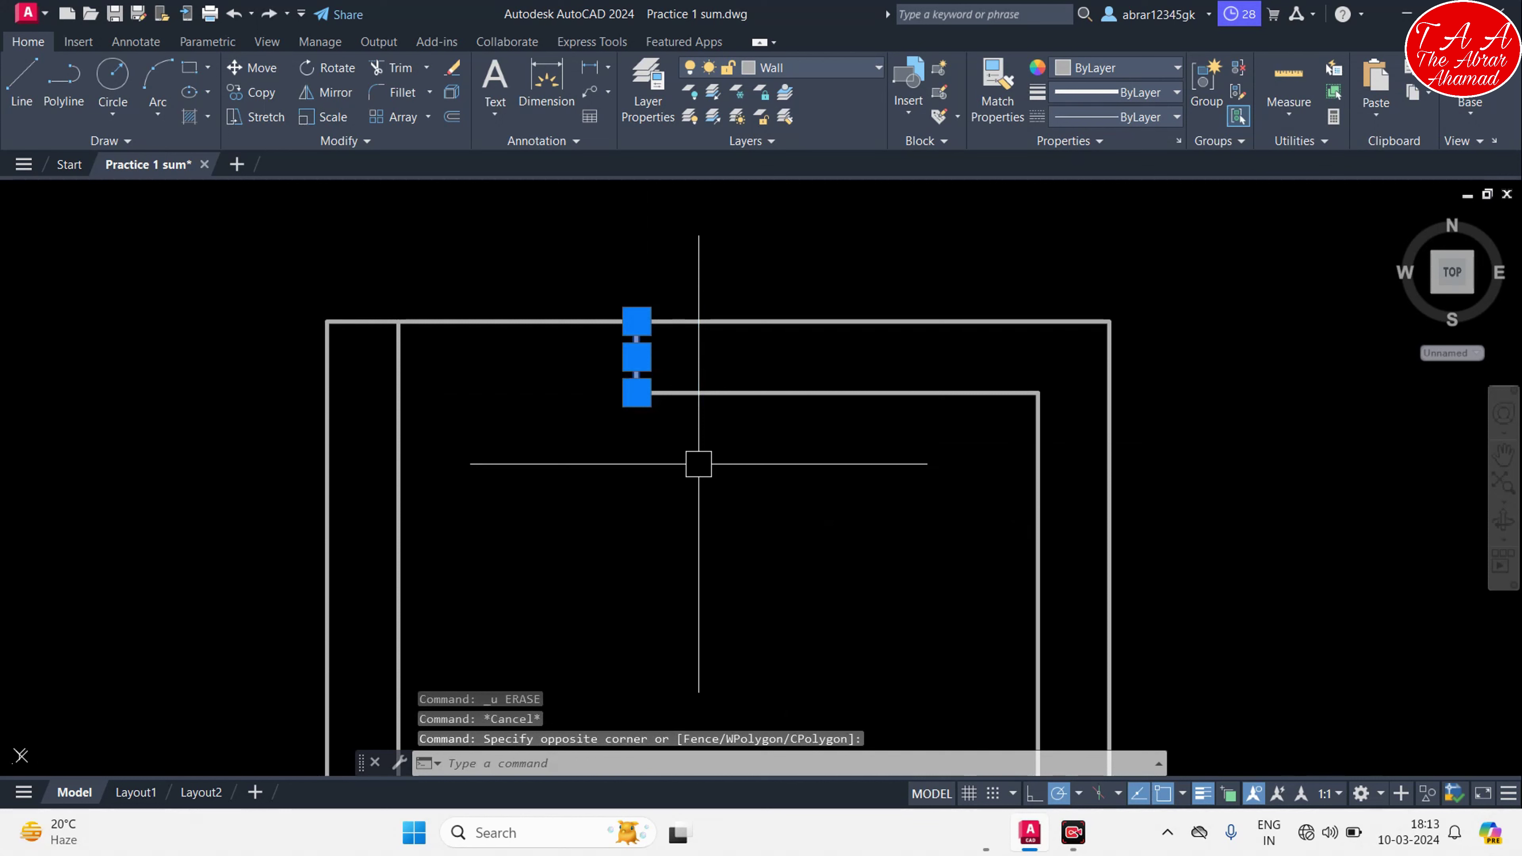
pyautogui.press('Delete')
pyautogui.press('Escape')
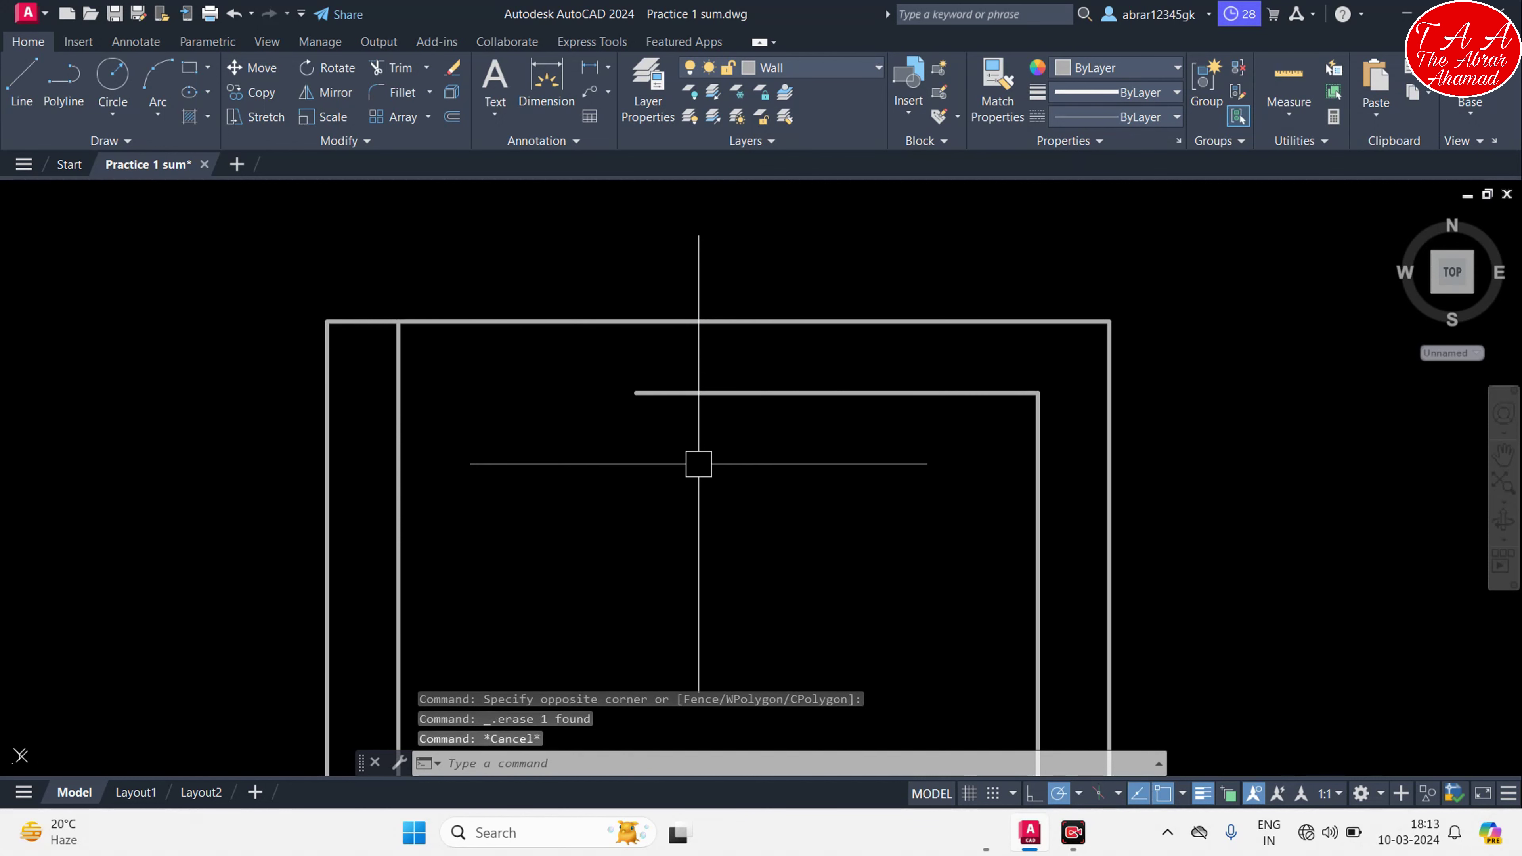
pyautogui.hotkey('ctrl', 'z')
# Undo the recent zooming and panning and the earlier wall trim
pyautogui.press('Escape')
pyautogui.scroll(-2, 698, 479)
pyautogui.press('Escape')
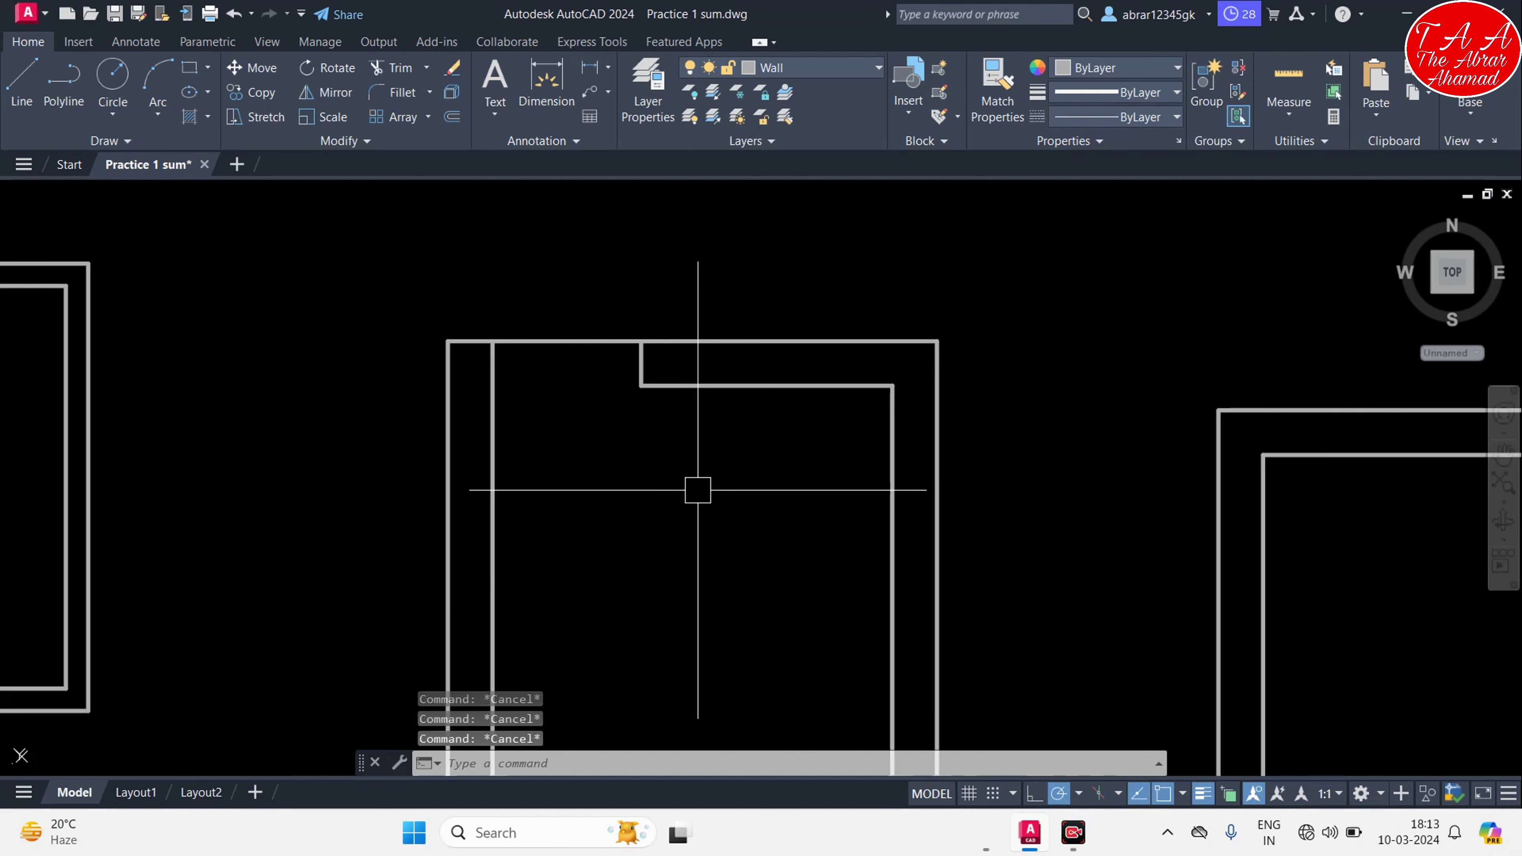
pyautogui.hotkey('ctrl', 'z')
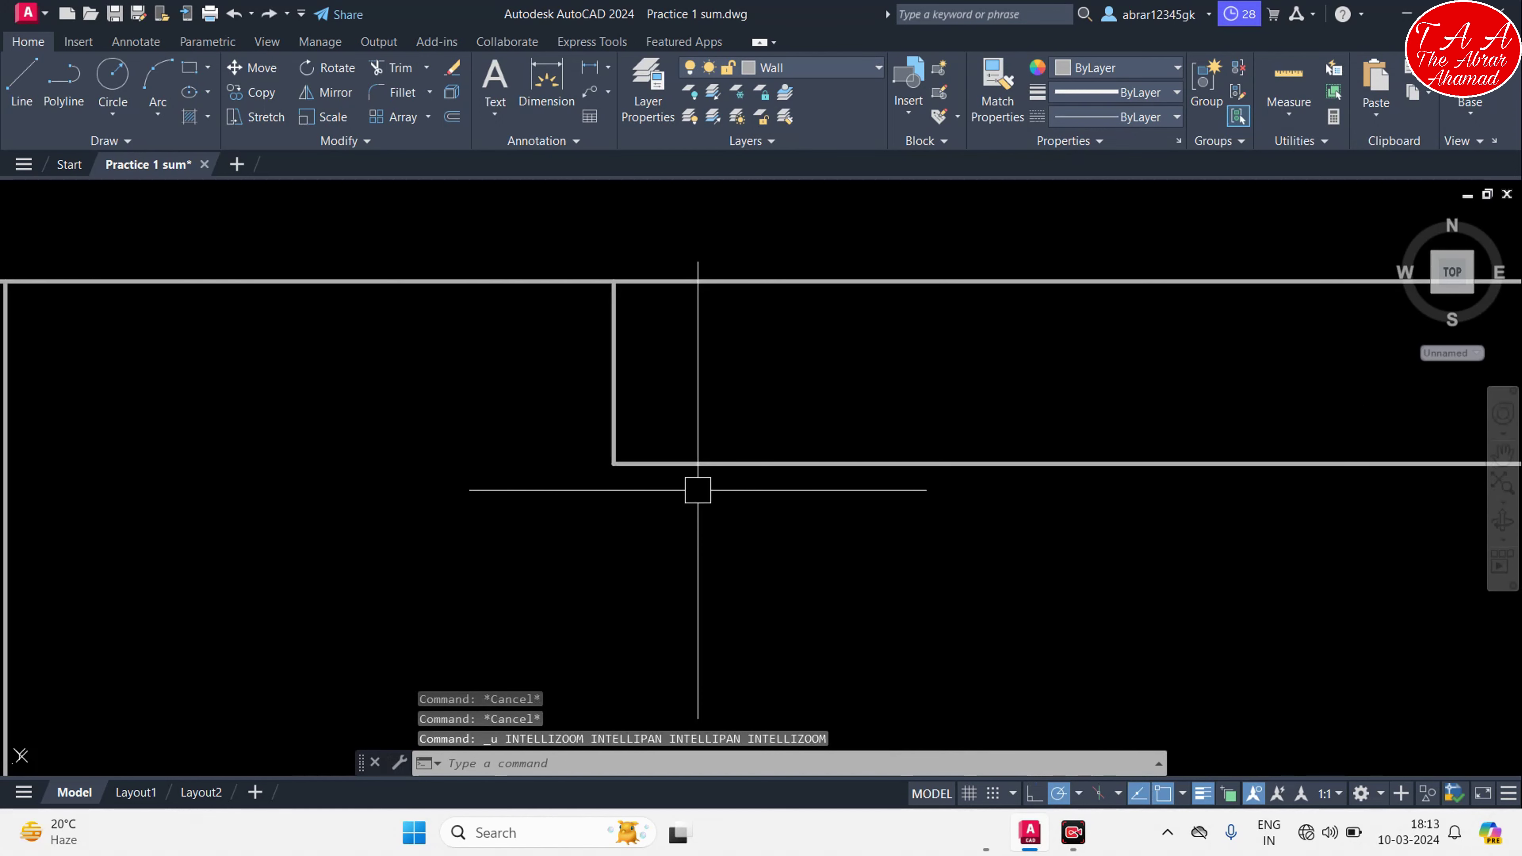
pyautogui.hotkey('ctrl', 'z')
pyautogui.hotkey('ctrl', 'z')
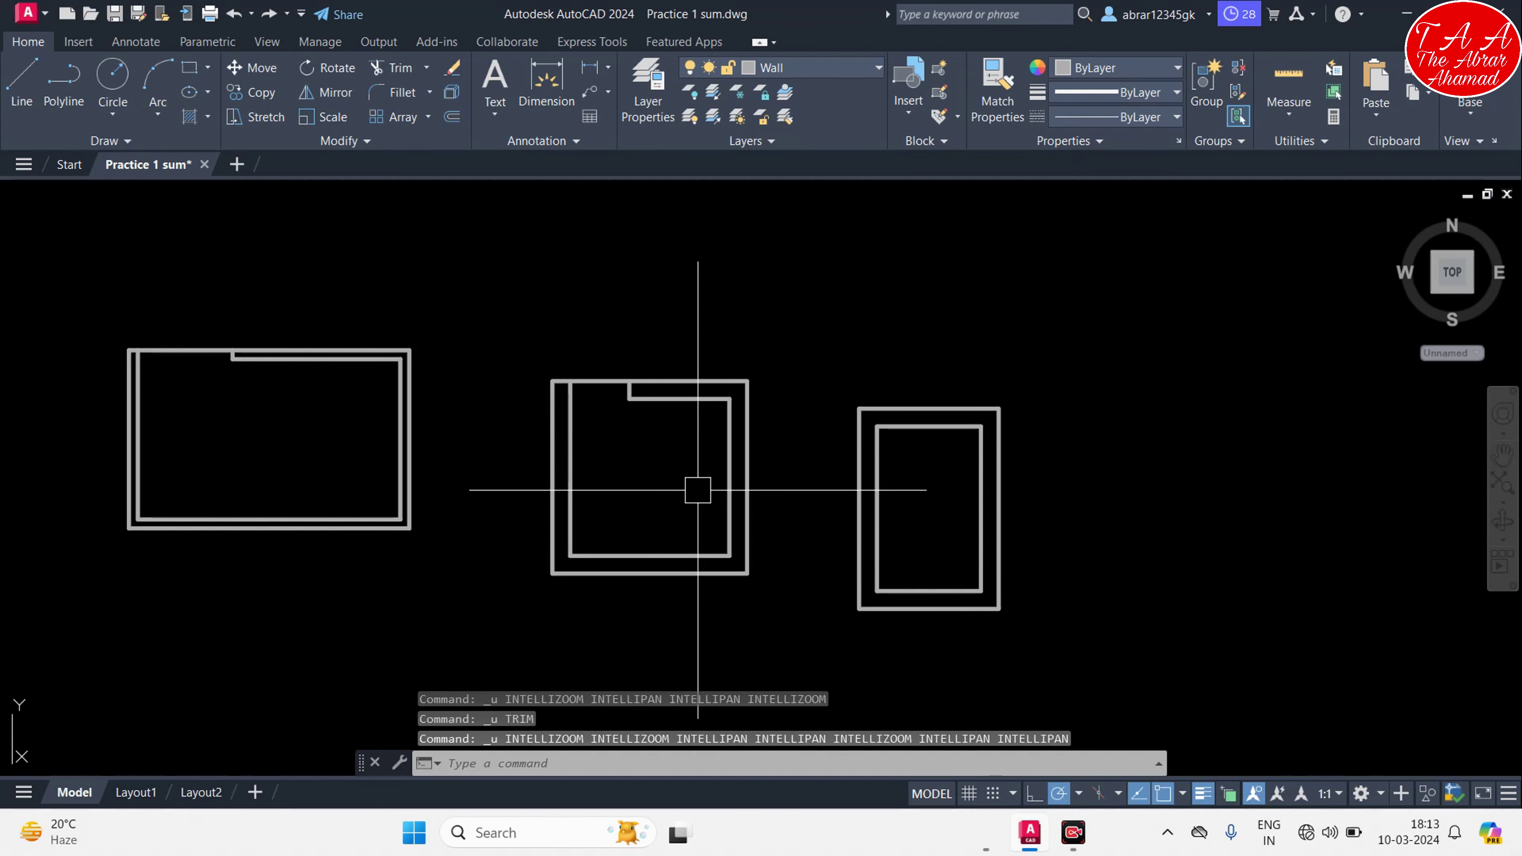
# Pan and zoom across the three practice wall rectangles to reframe them
pyautogui.scroll(3, 693, 385)
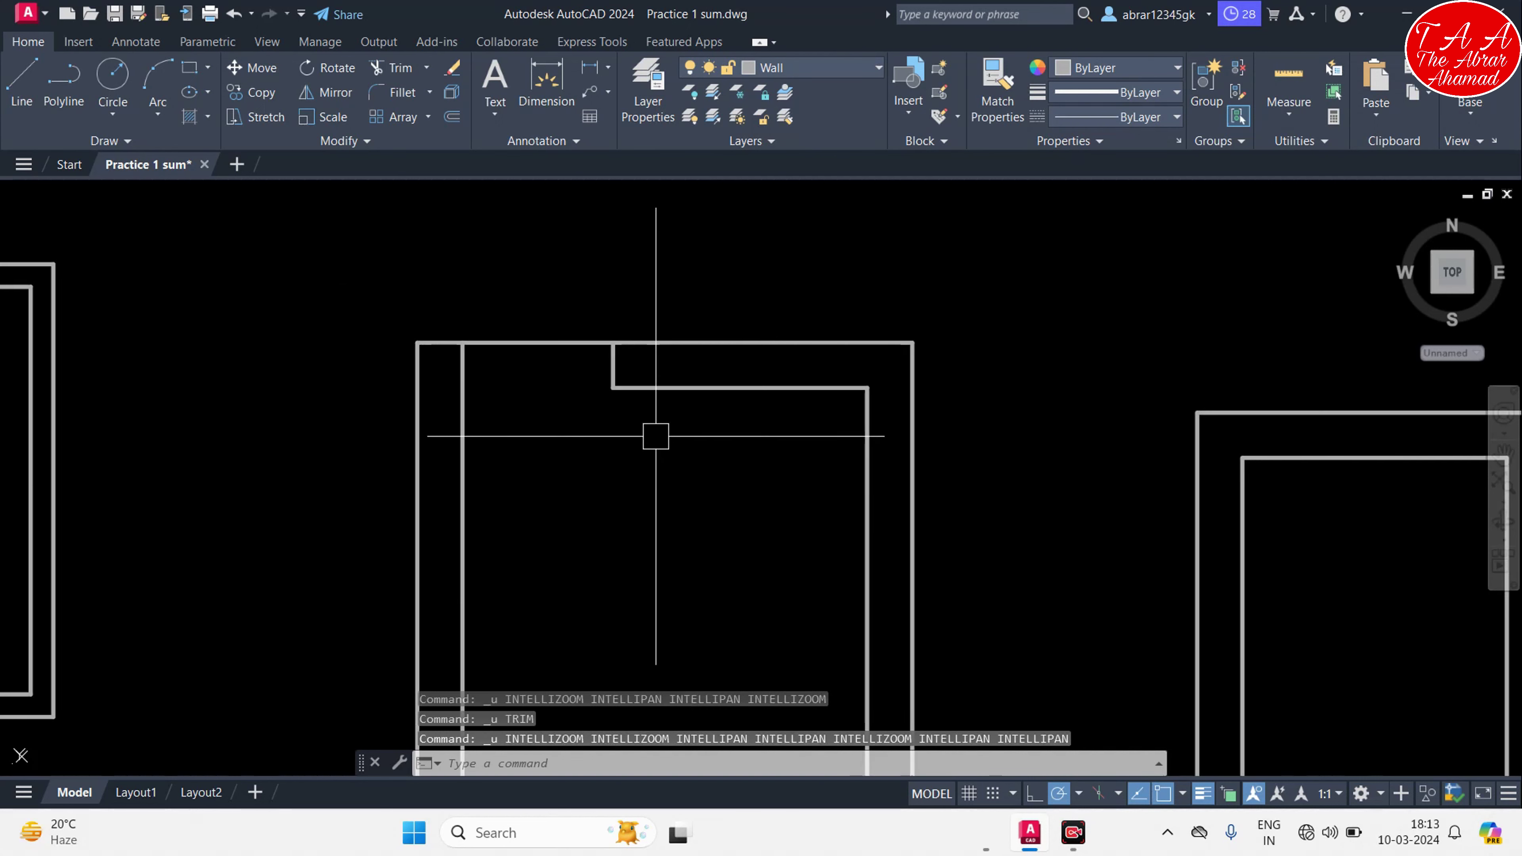
pyautogui.scroll(-3, 656, 435)
pyautogui.moveTo(683, 367)
pyautogui.mouseDown(button='middle')
pyautogui.moveTo(699, 458)
pyautogui.moveTo(729, 431)
pyautogui.mouseUp(button='middle')
pyautogui.press('Escape')
pyautogui.press('Escape')
pyautogui.press('Escape')
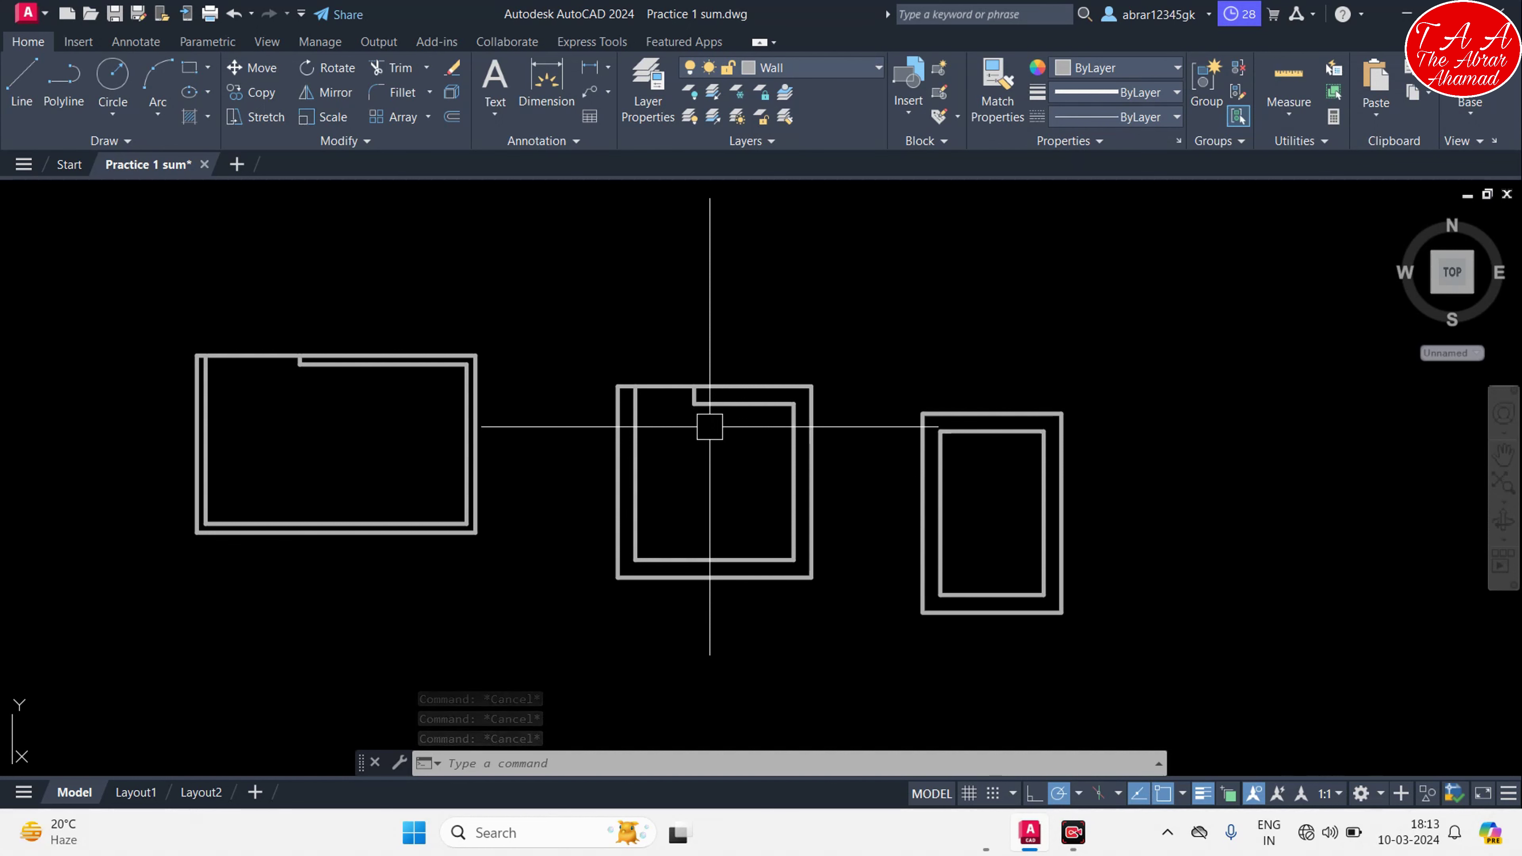
pyautogui.moveTo(702, 432); pyautogui.dragTo(713, 444, button='middle')
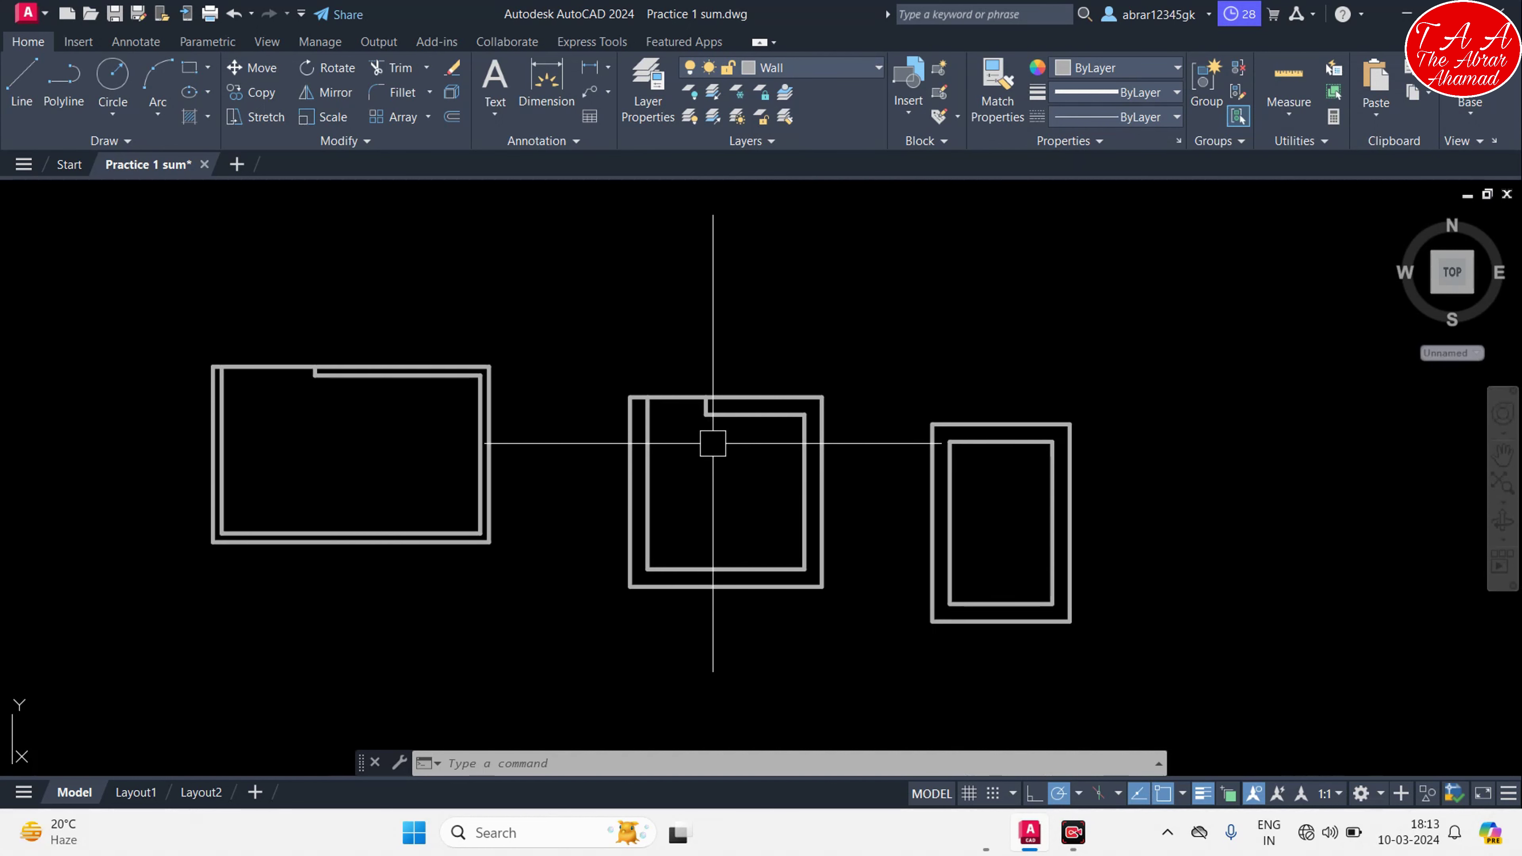
pyautogui.scroll(2, 713, 443)
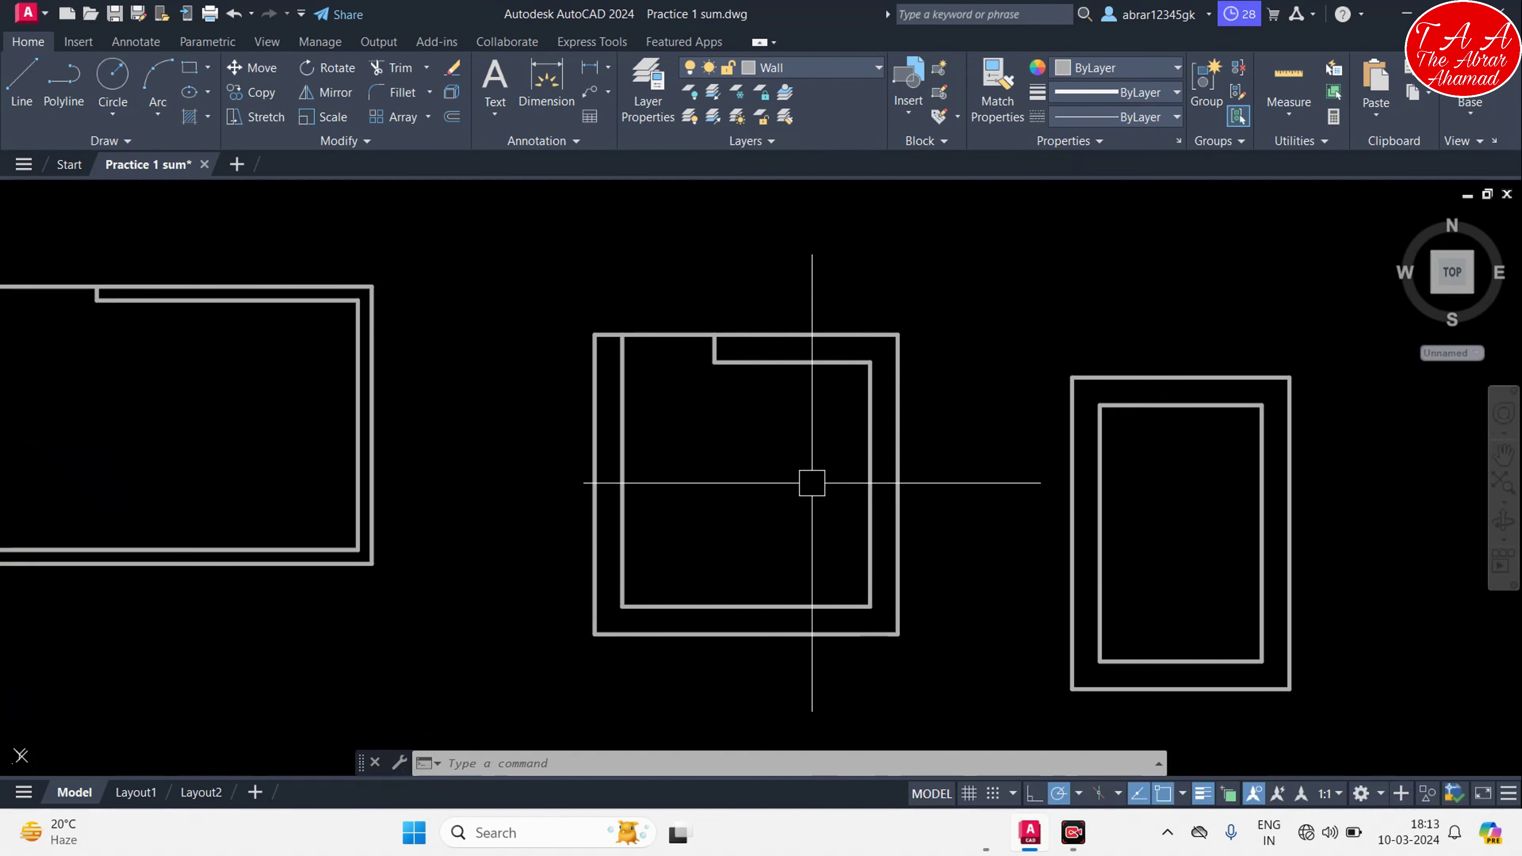
pyautogui.scroll(-2, 812, 483)
pyautogui.press('Escape')
pyautogui.press('Escape')
pyautogui.press('Escape')
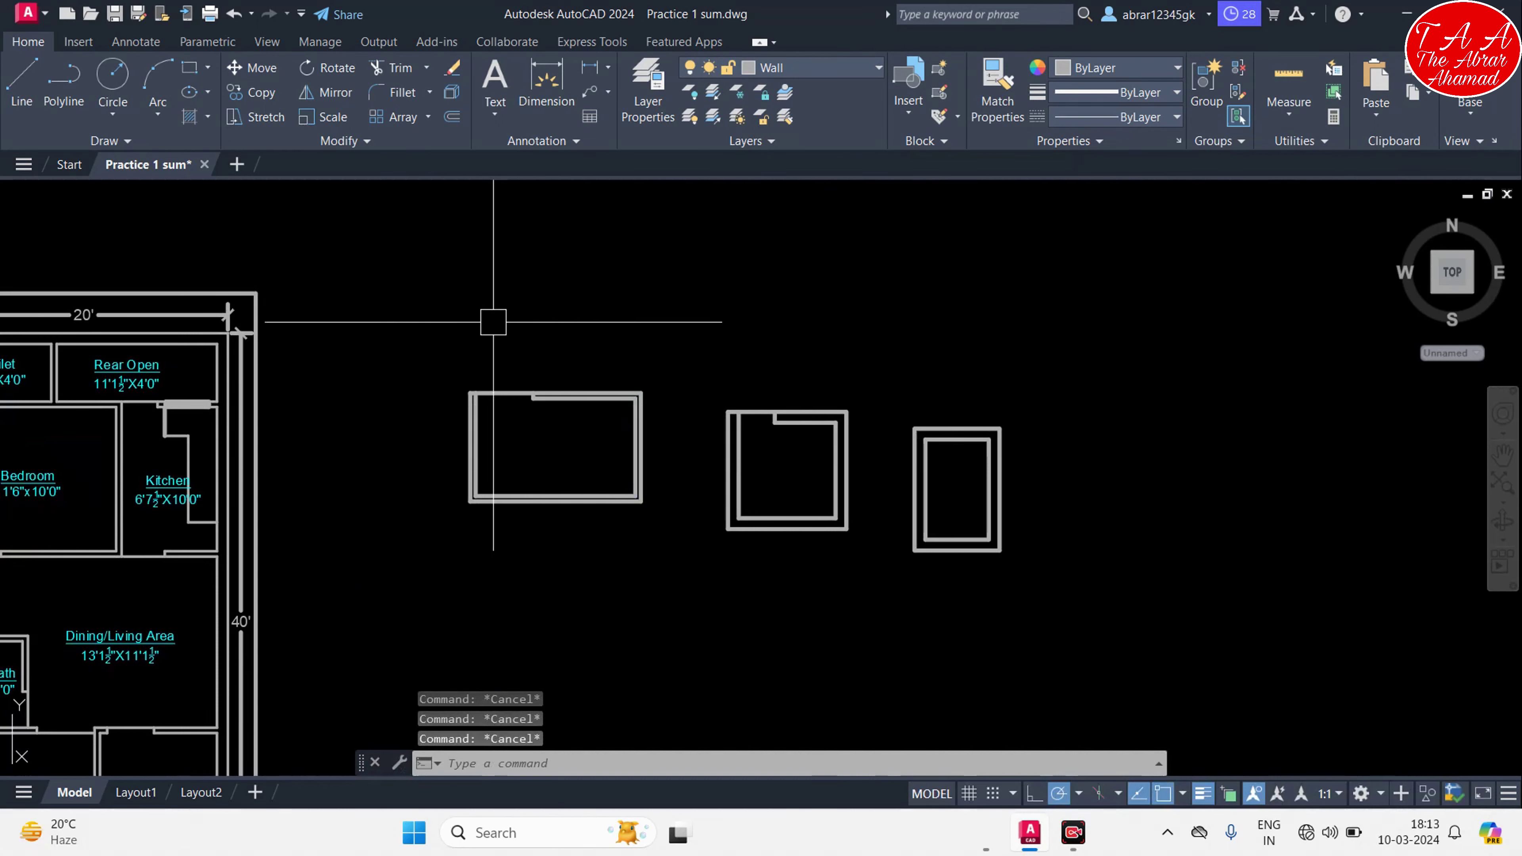
# Centre and enlarge the view on the left double-line wall rectangle
pyautogui.scroll(3, 546, 452)
pyautogui.moveTo(546, 452); pyautogui.dragTo(663, 457, button='middle')
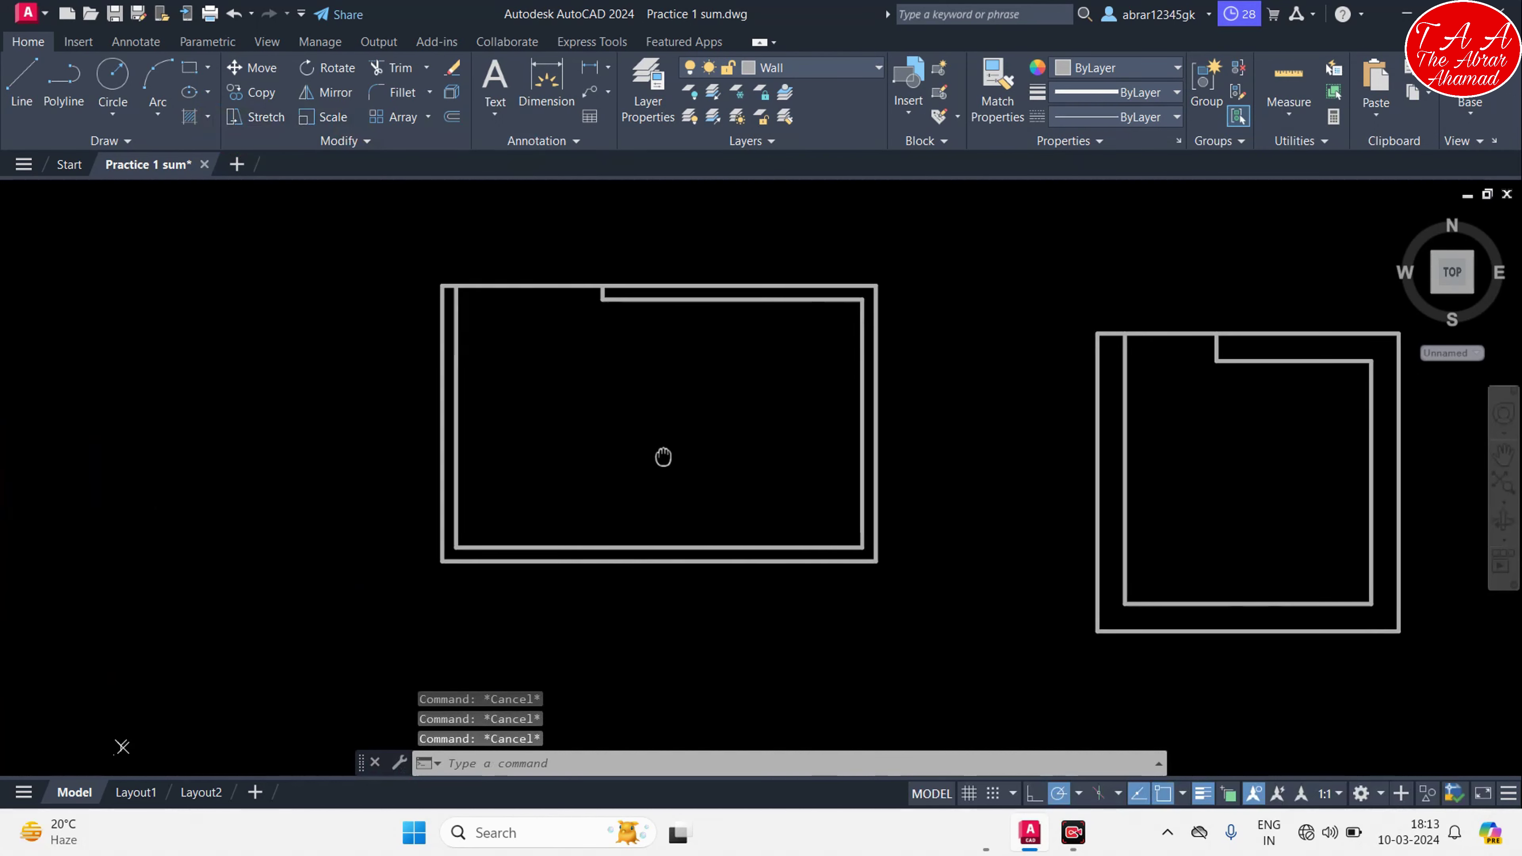
pyautogui.scroll(2, 629, 411)
pyautogui.scroll(-2, 635, 418)
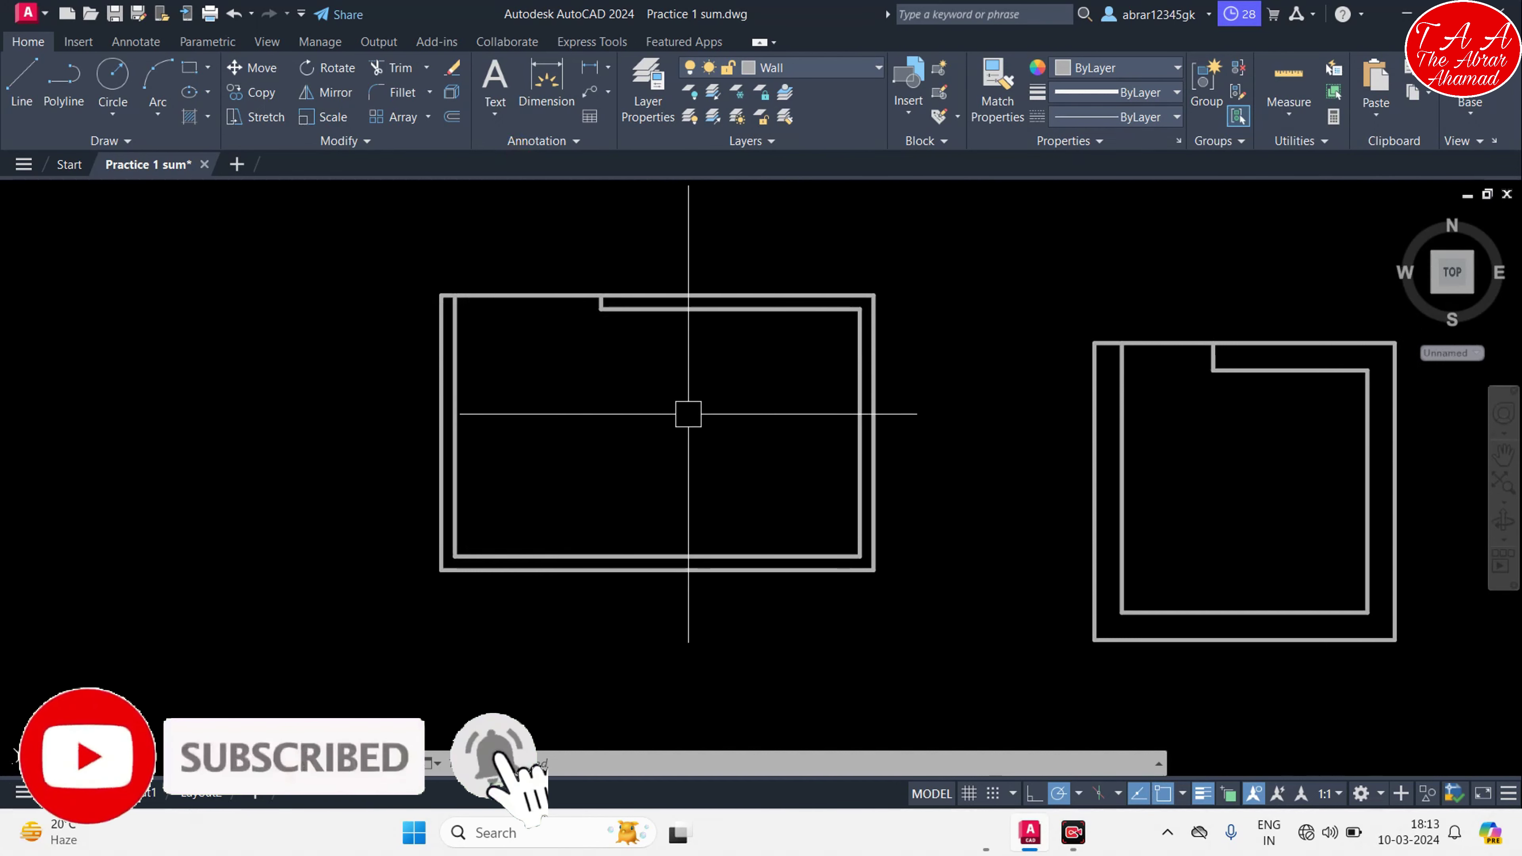
pyautogui.scroll(-2, 689, 413)
pyautogui.moveTo(48, 228); pyautogui.dragTo(644, 356, button='middle')
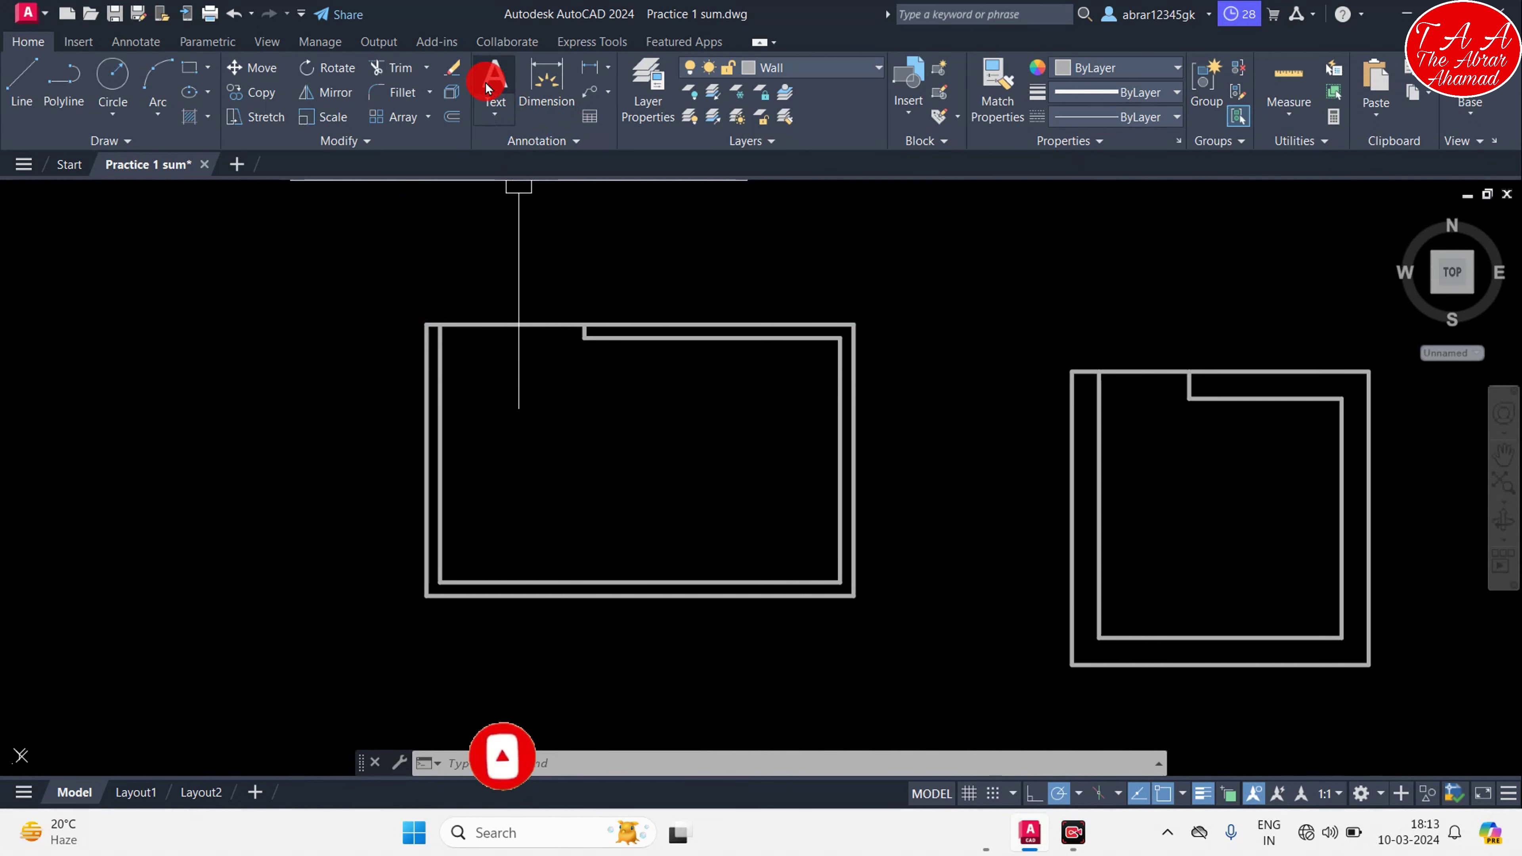
pyautogui.press('Escape')
pyautogui.press('Escape')
pyautogui.press('Escape')
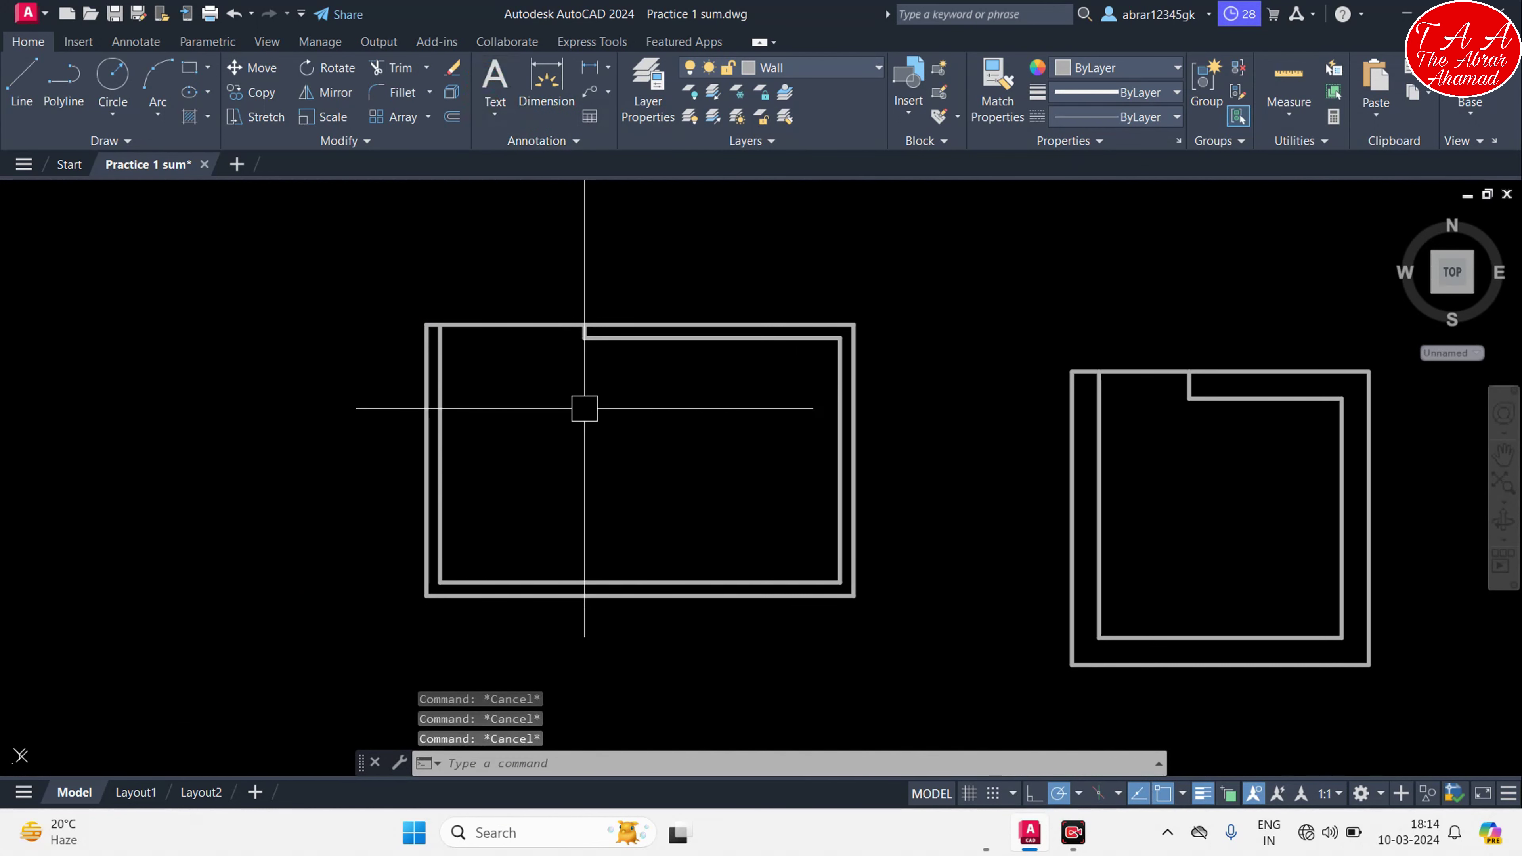
# Place multiline text 'Box Box' inside the left rectangle, then double-click it to edit
pyautogui.click(495, 81)
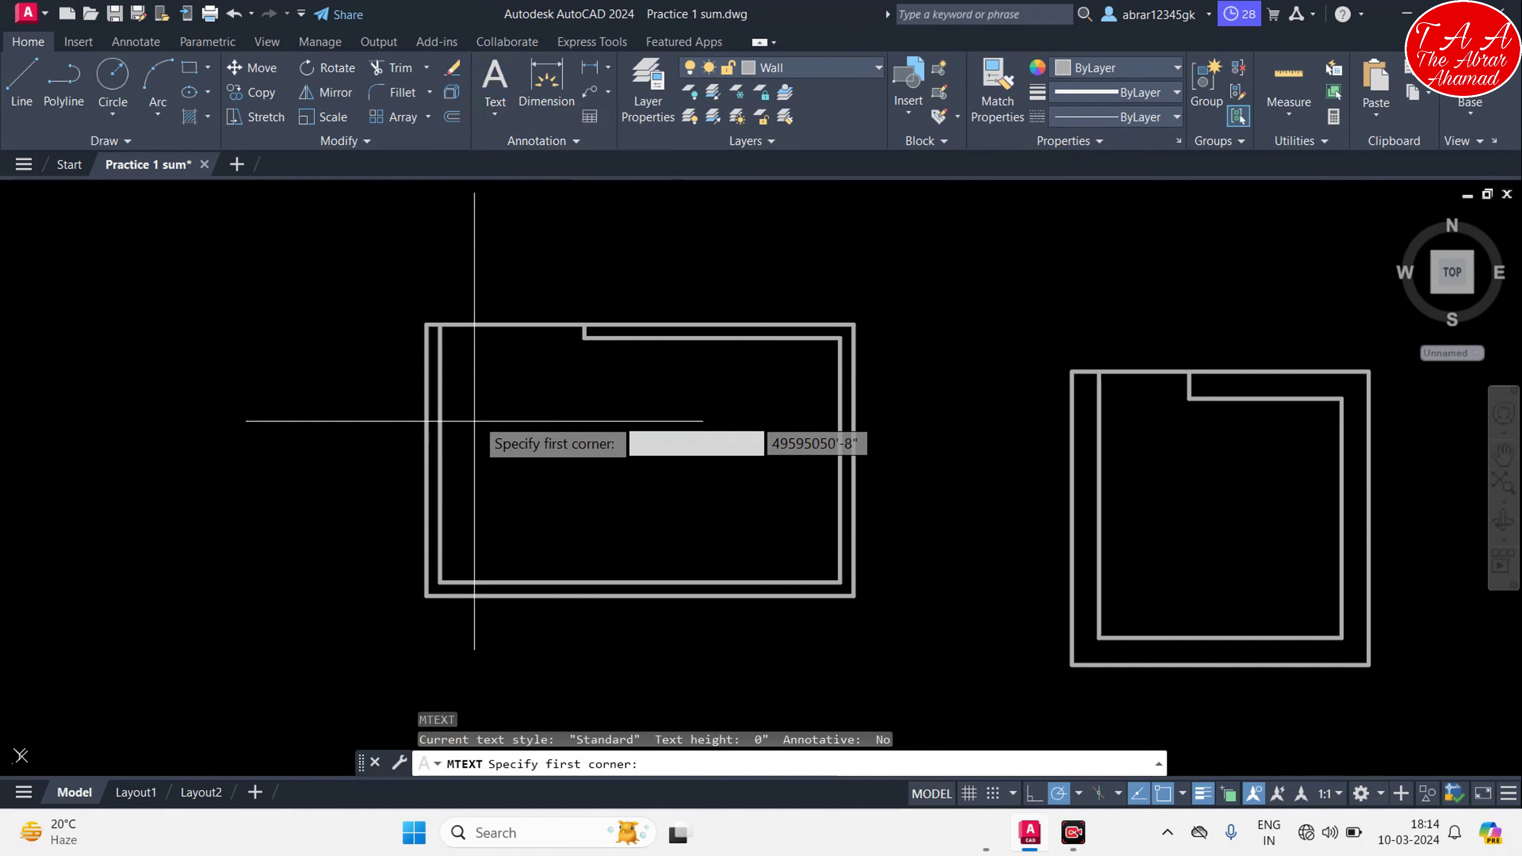
pyautogui.click(476, 418)
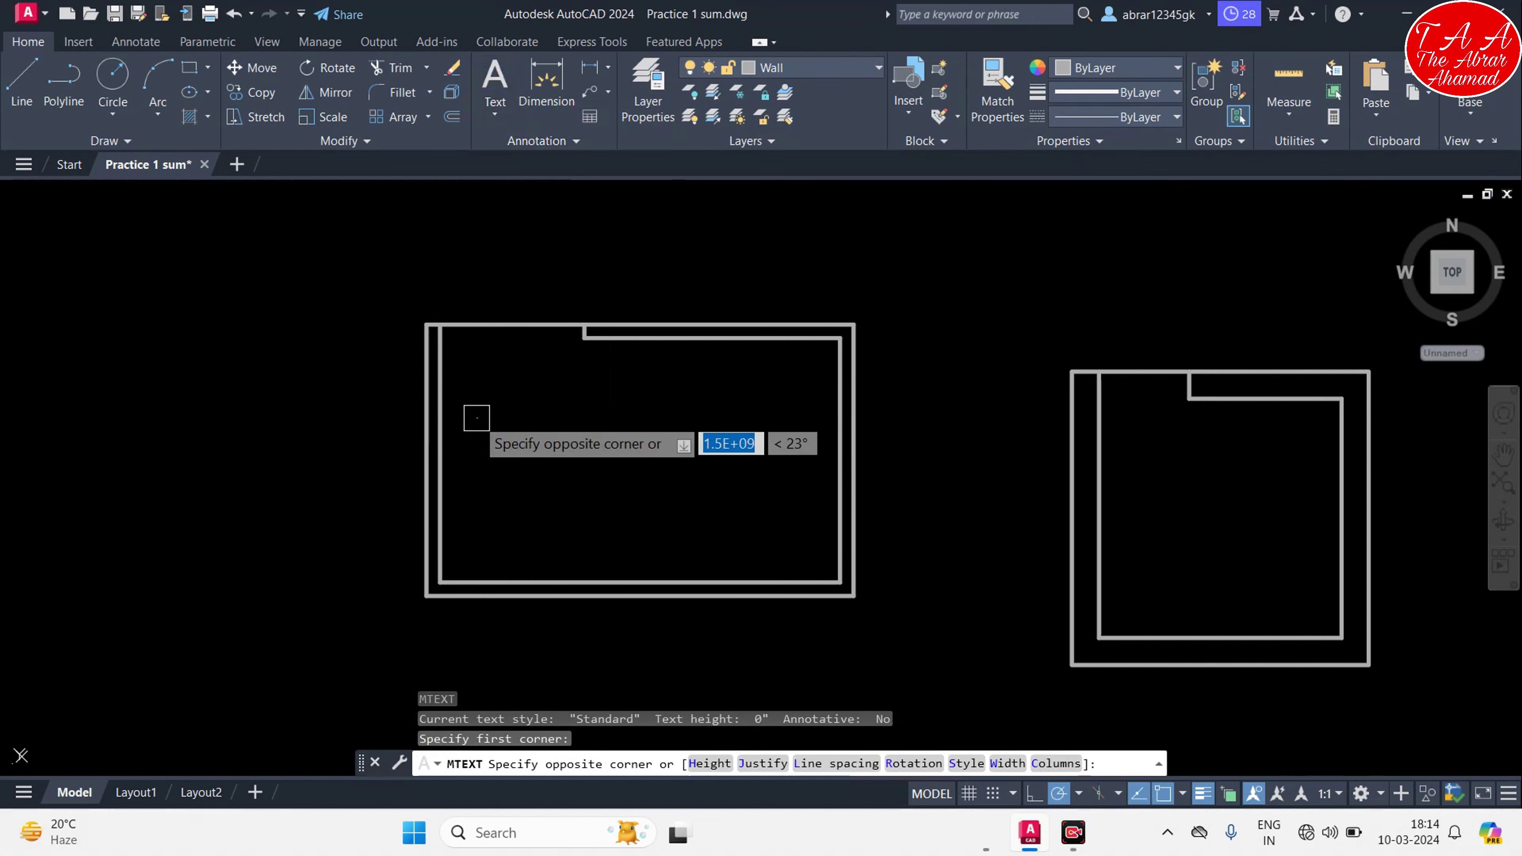
pyautogui.click(798, 516)
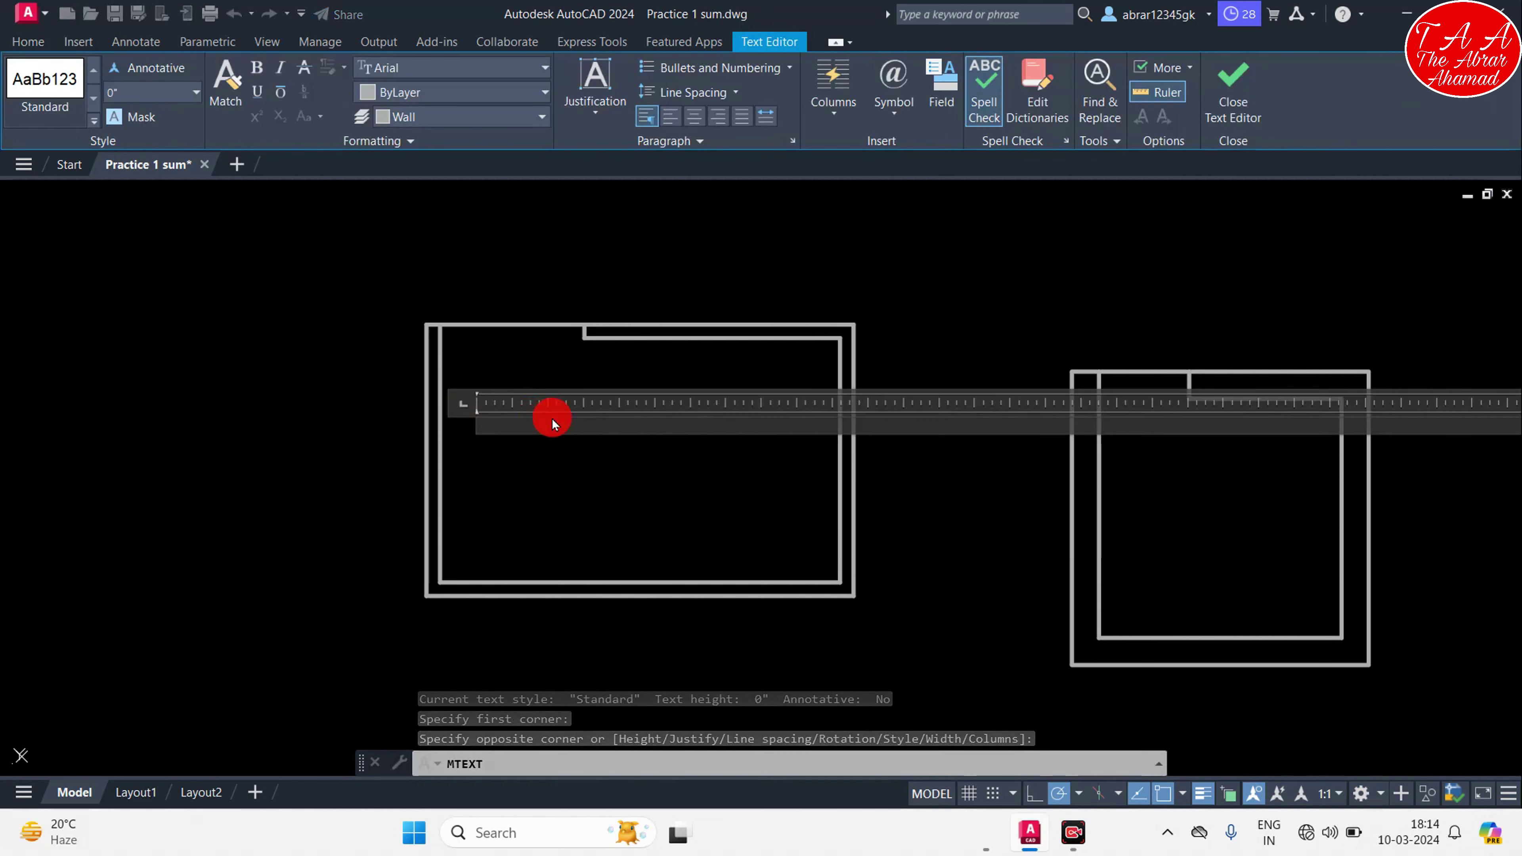
pyautogui.write('Box Box')
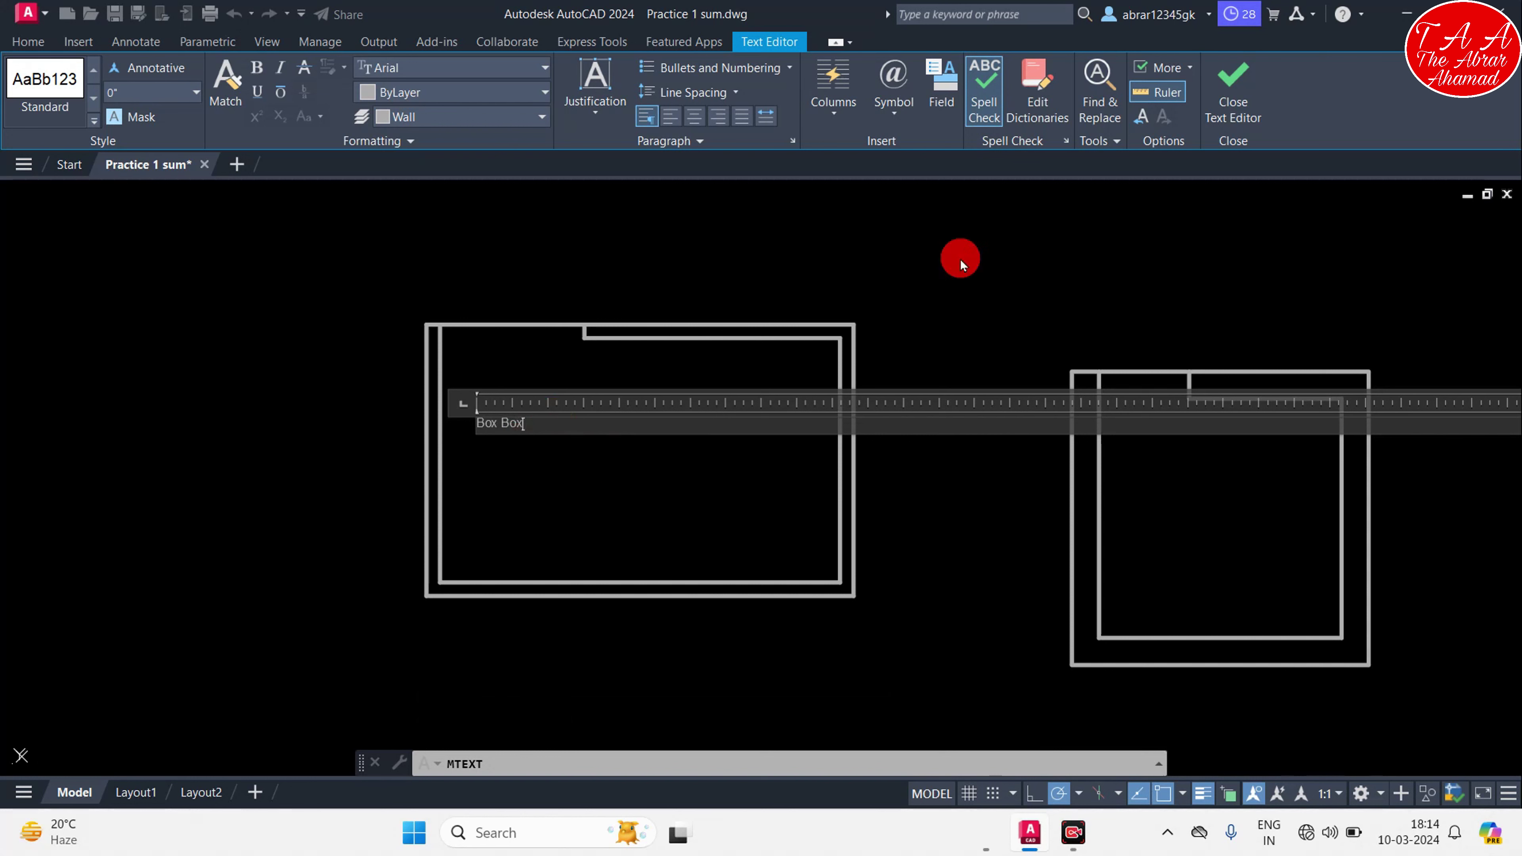
pyautogui.click(1221, 117)
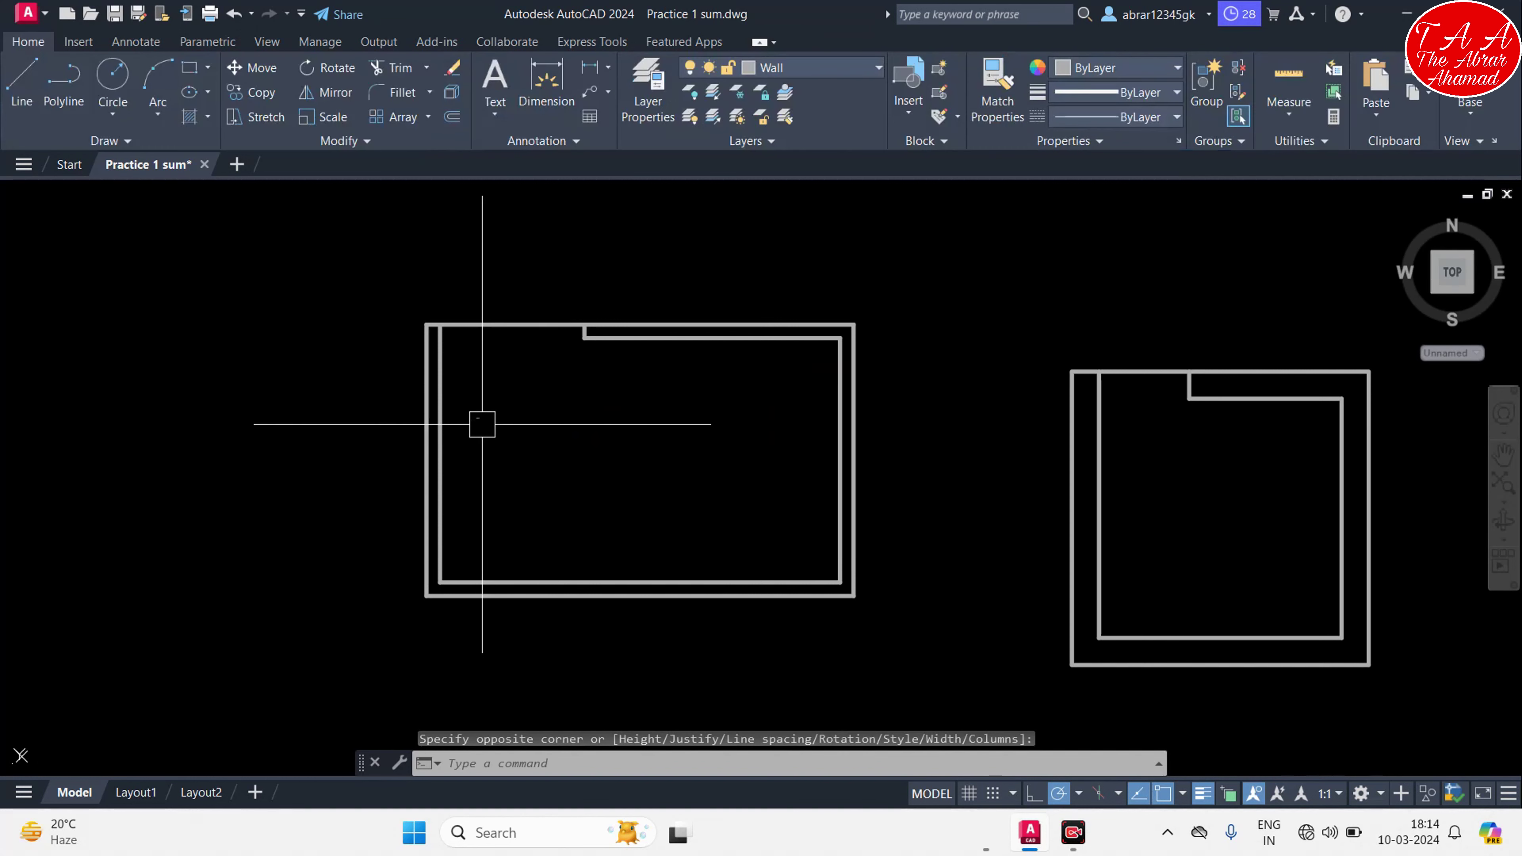
pyautogui.click(479, 421)
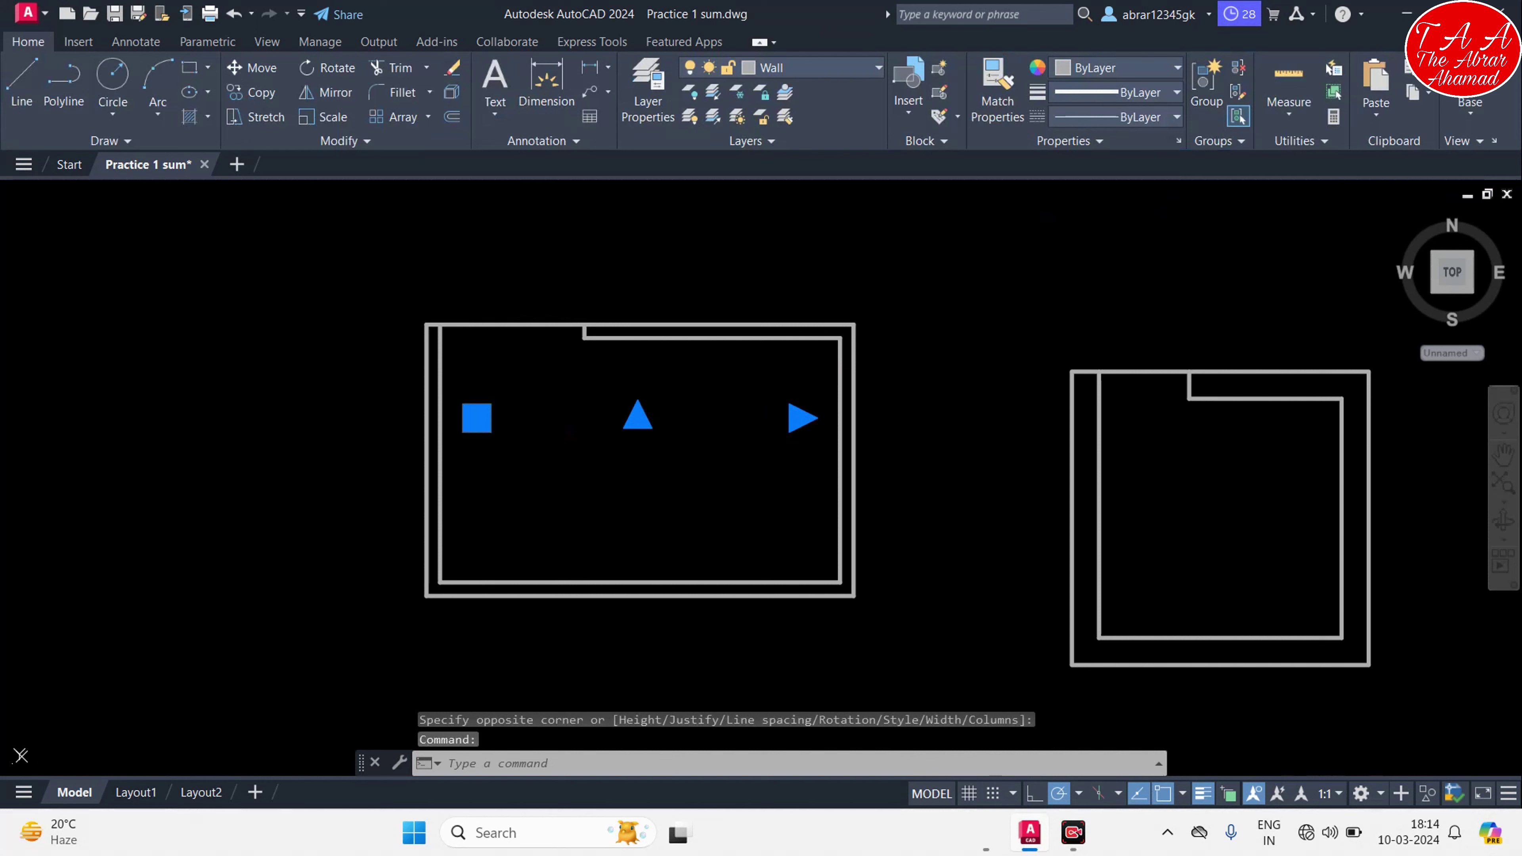
pyautogui.doubleClick(479, 421)
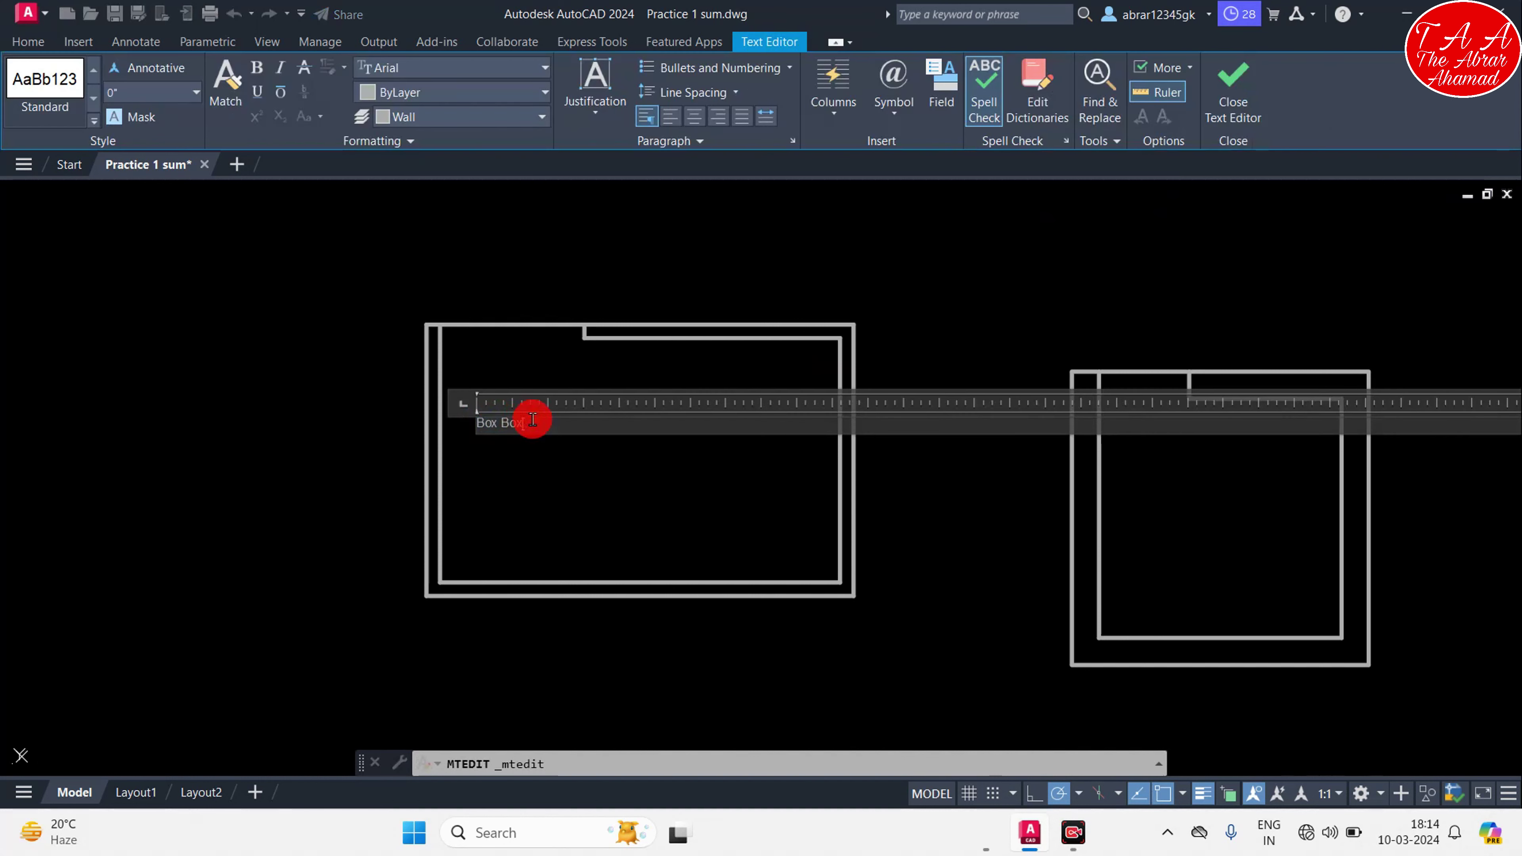
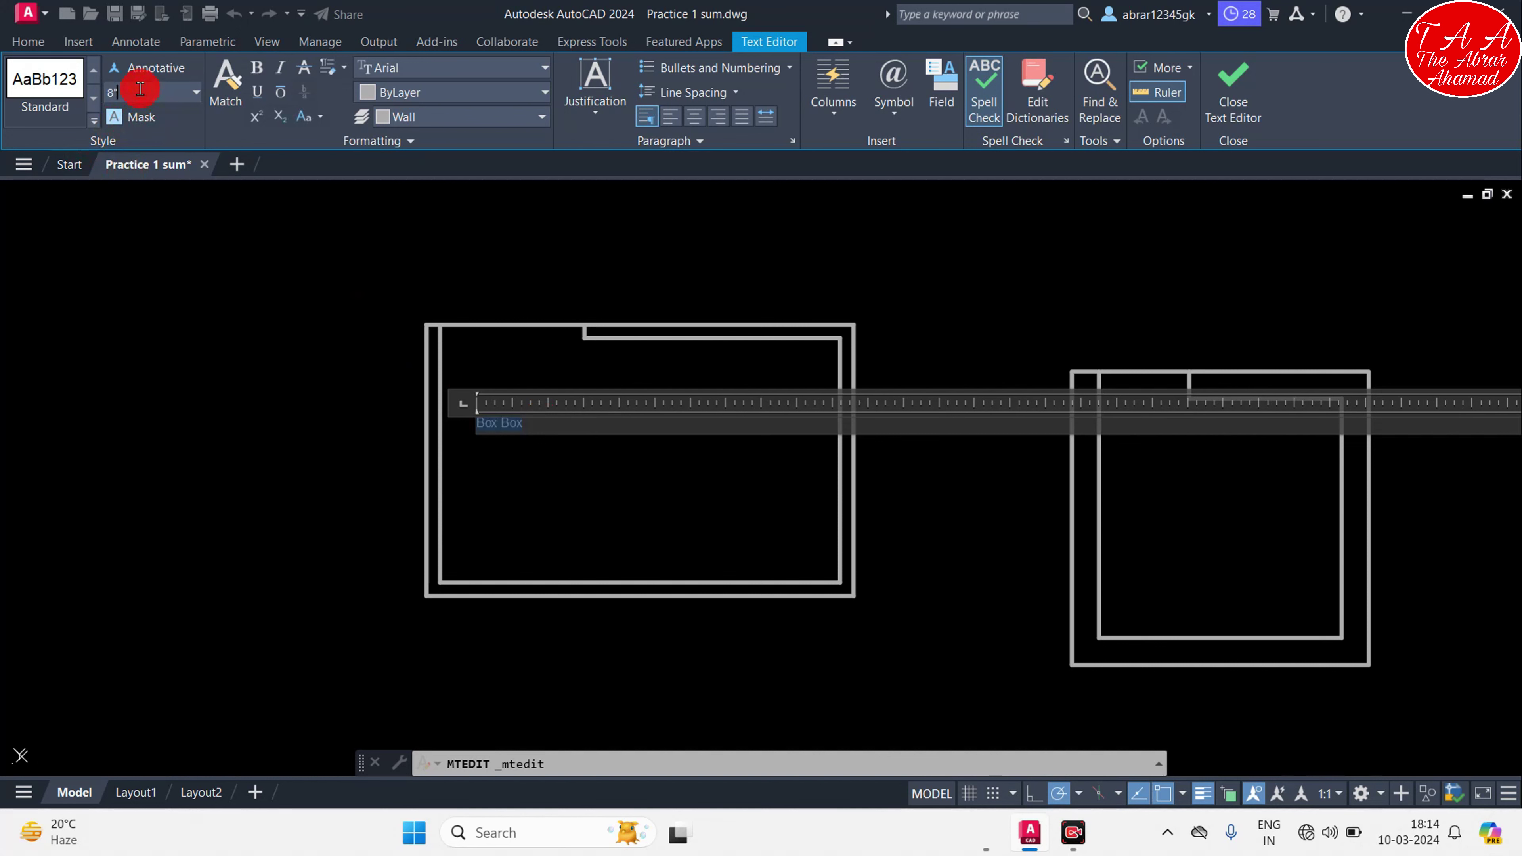
# Apply the 8" text height to the Box Box text
pyautogui.press('Return')
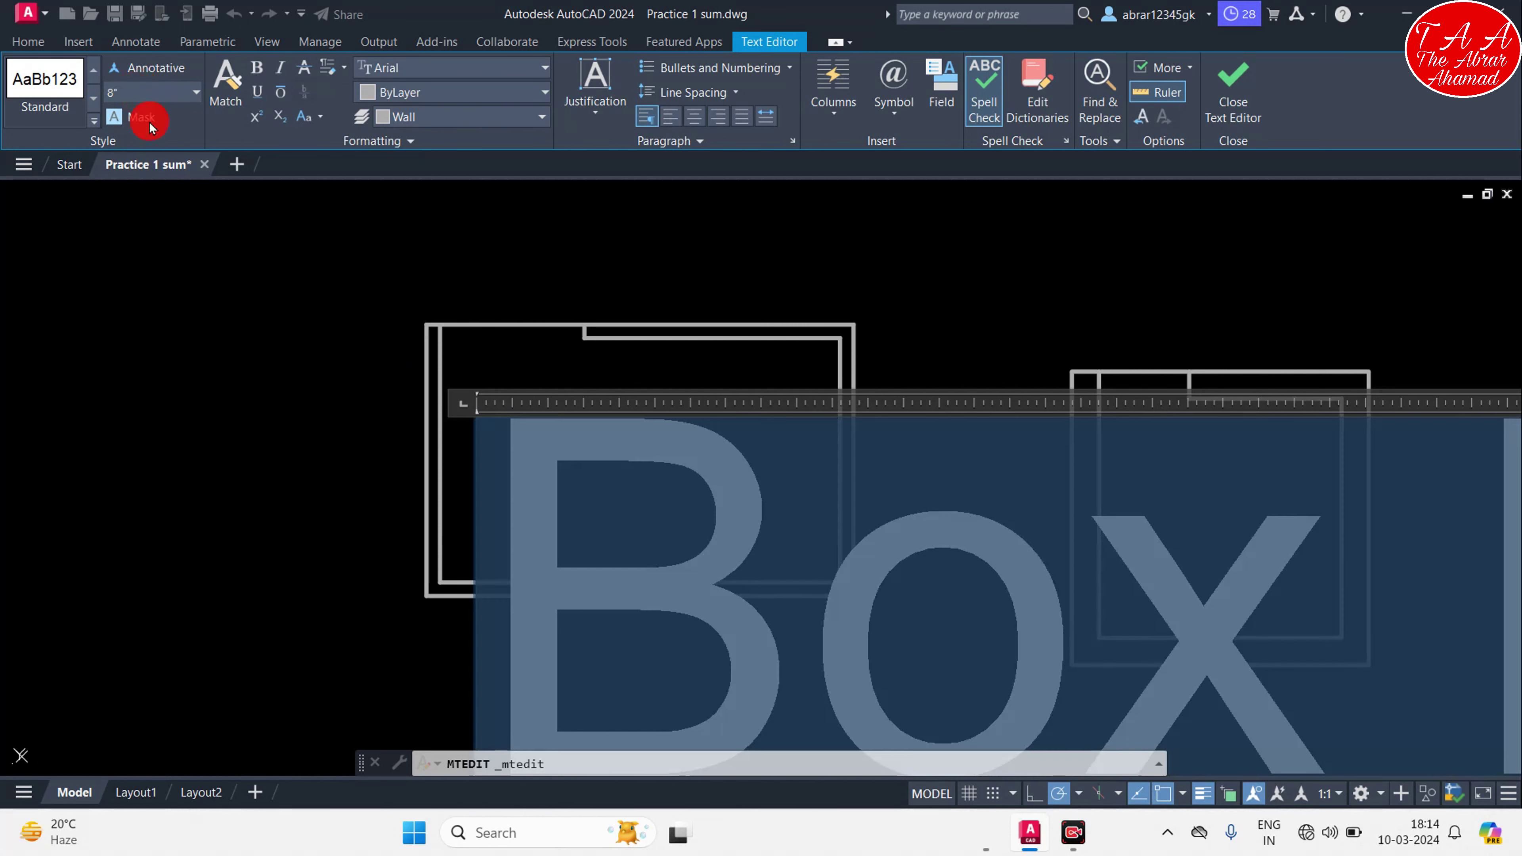
pyautogui.scroll(-3, 639, 385)
pyautogui.scroll(-2, 859, 510)
pyautogui.moveTo(809, 487); pyautogui.dragTo(648, 458, button='middle')
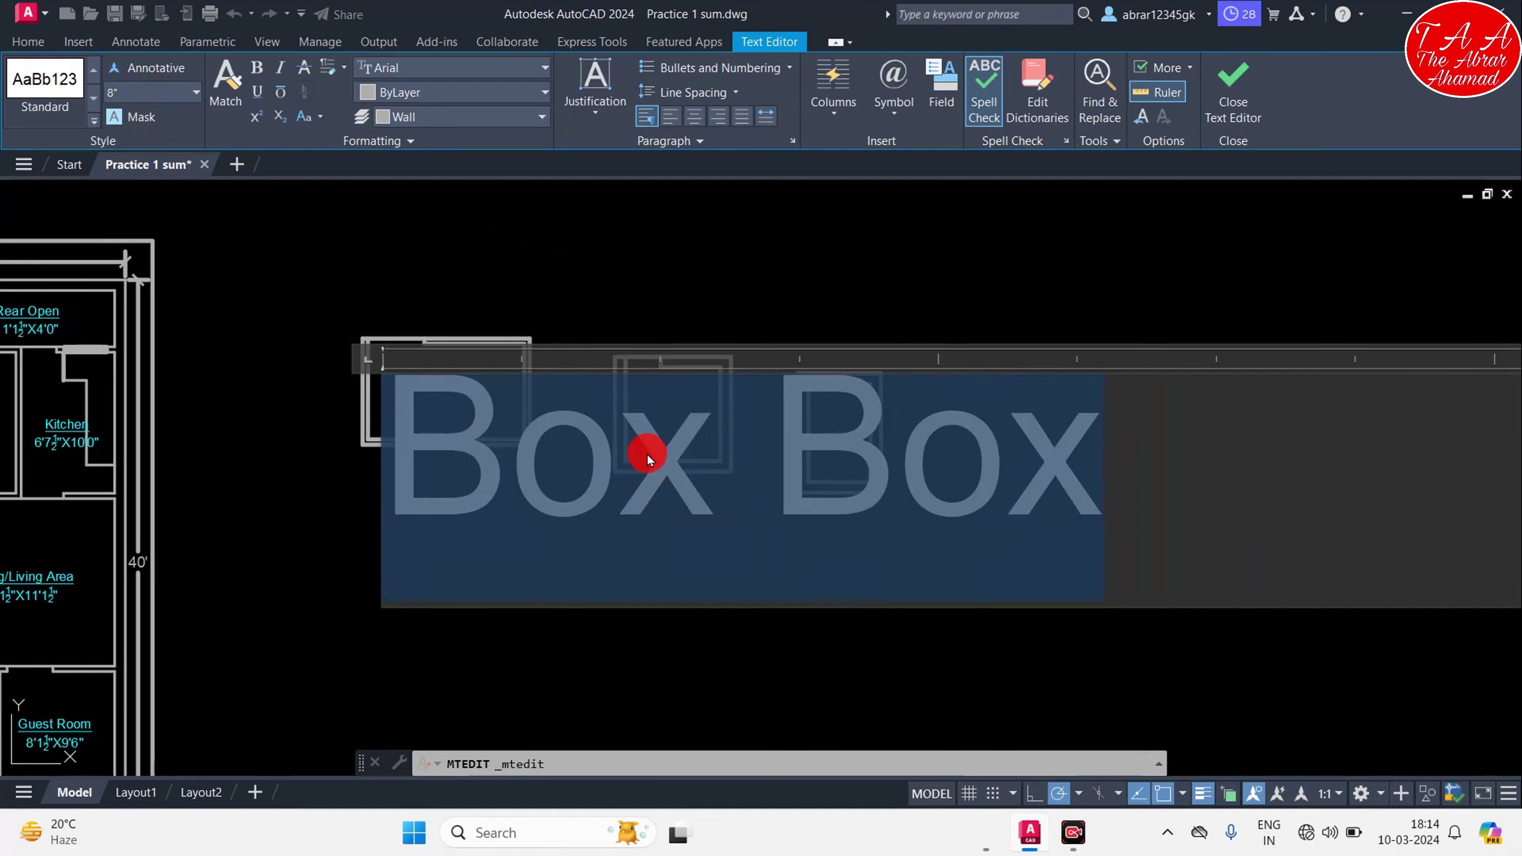
# Colour the Box Box text yellow (248,215,49), centre-align it, and close the editor
pyautogui.click(435, 99)
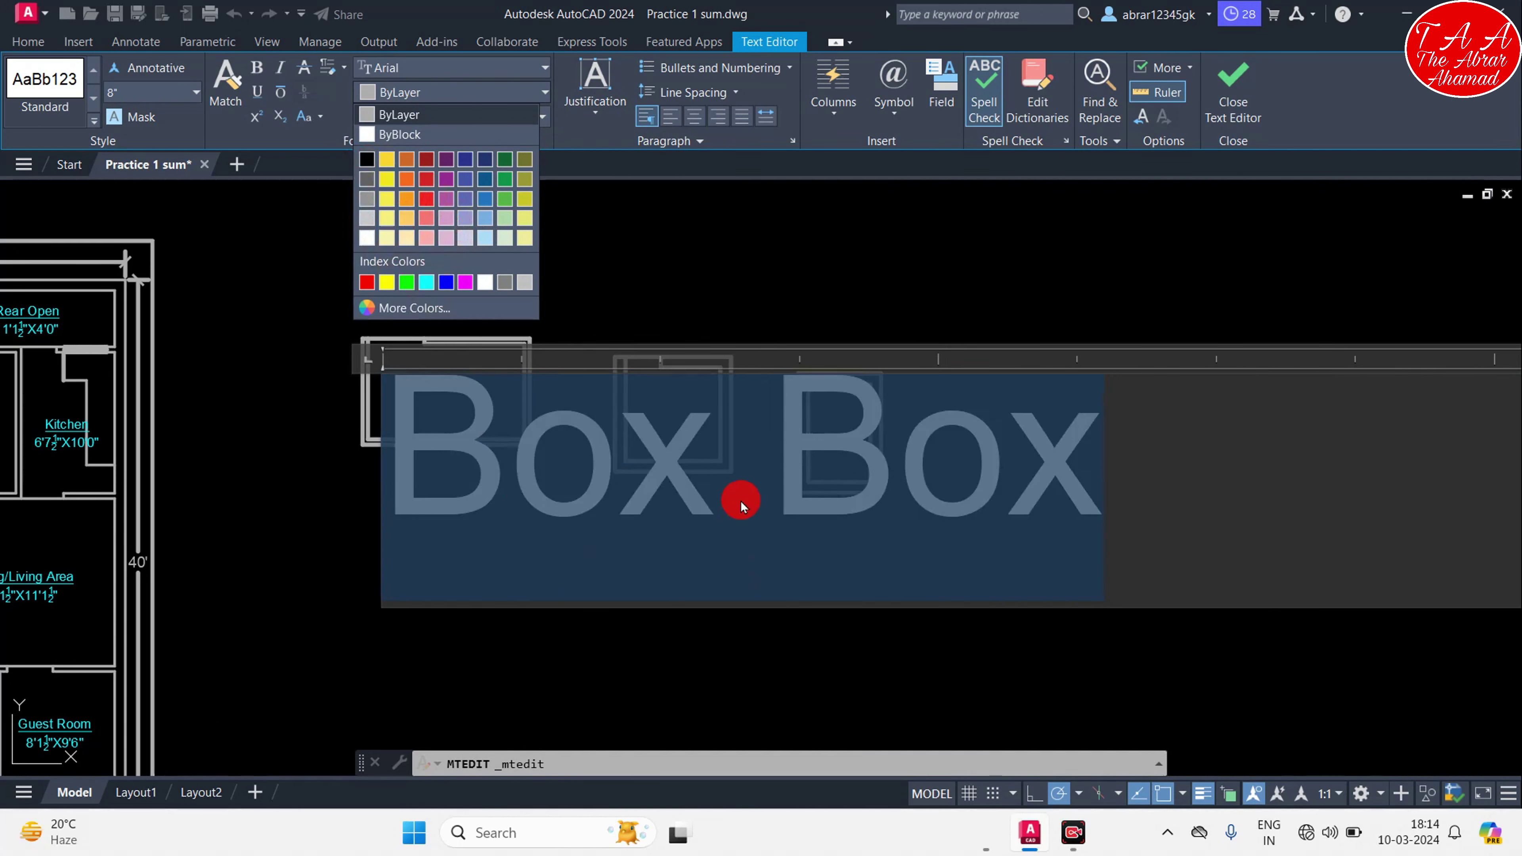
pyautogui.click(385, 174)
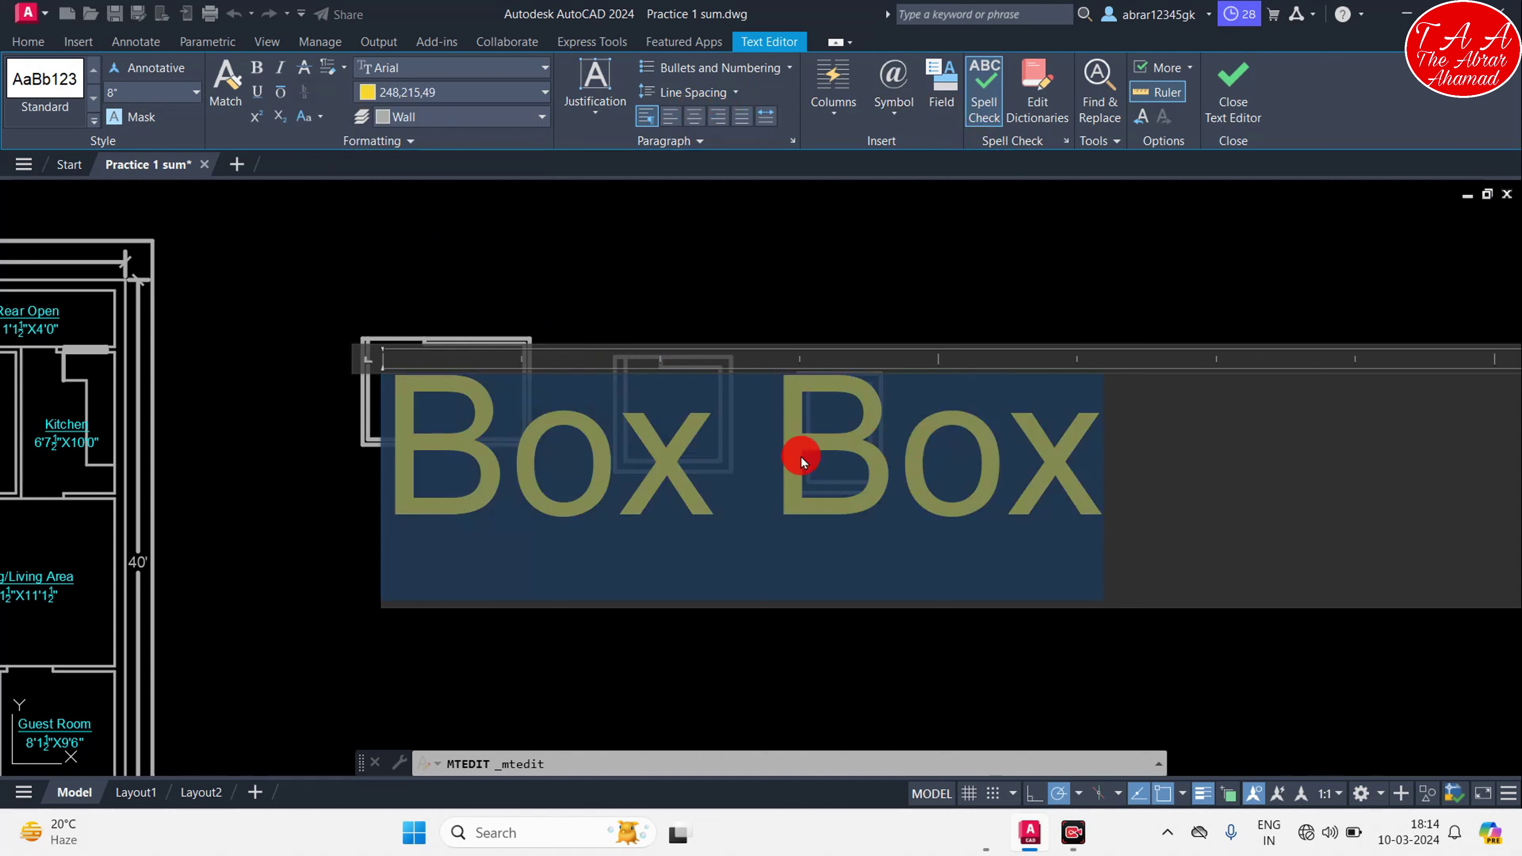
pyautogui.click(695, 120)
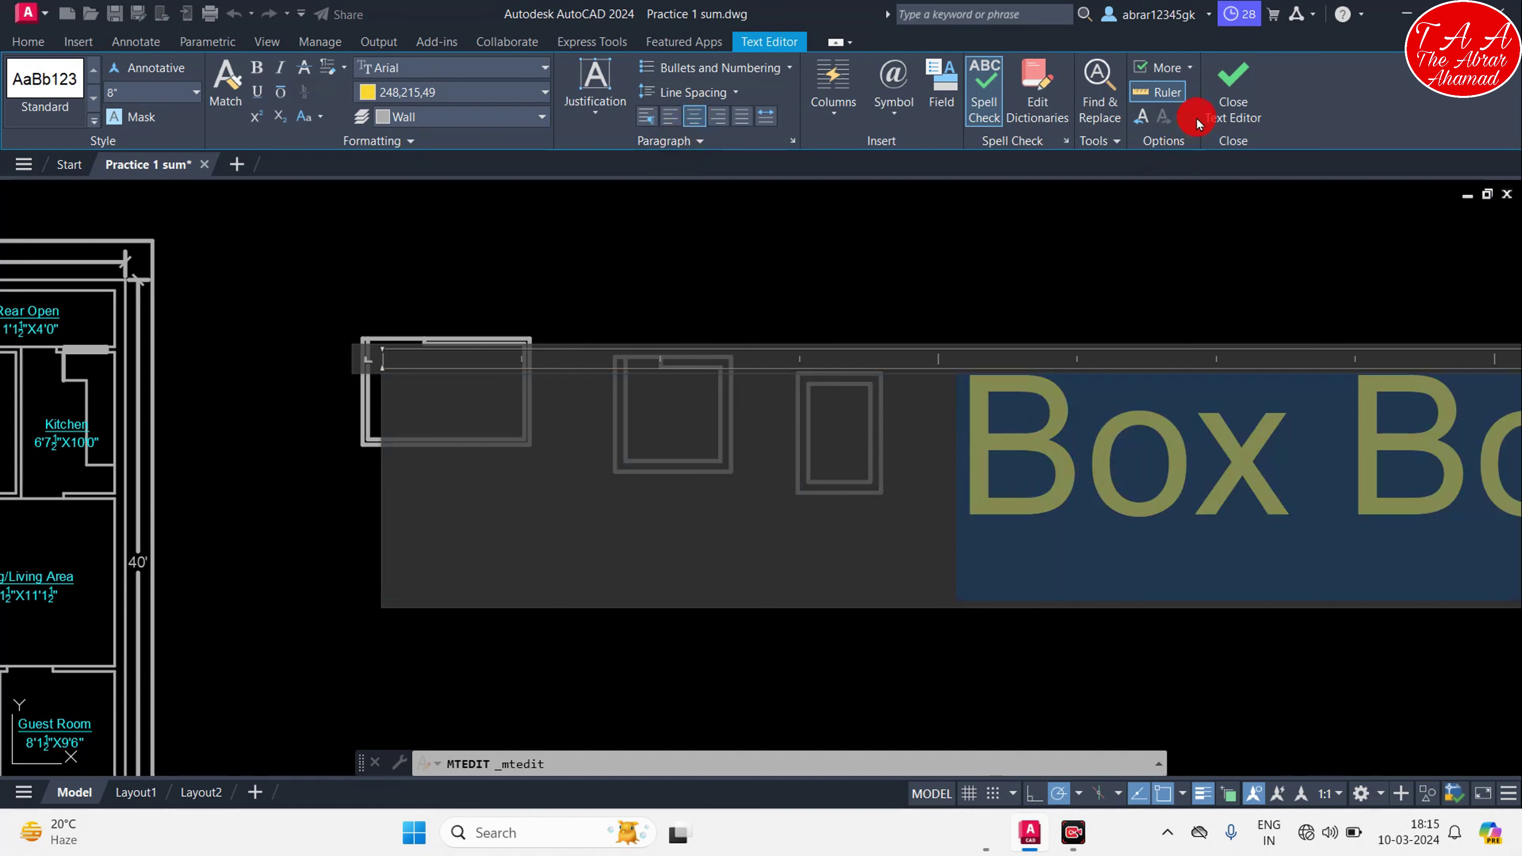
pyautogui.click(1225, 95)
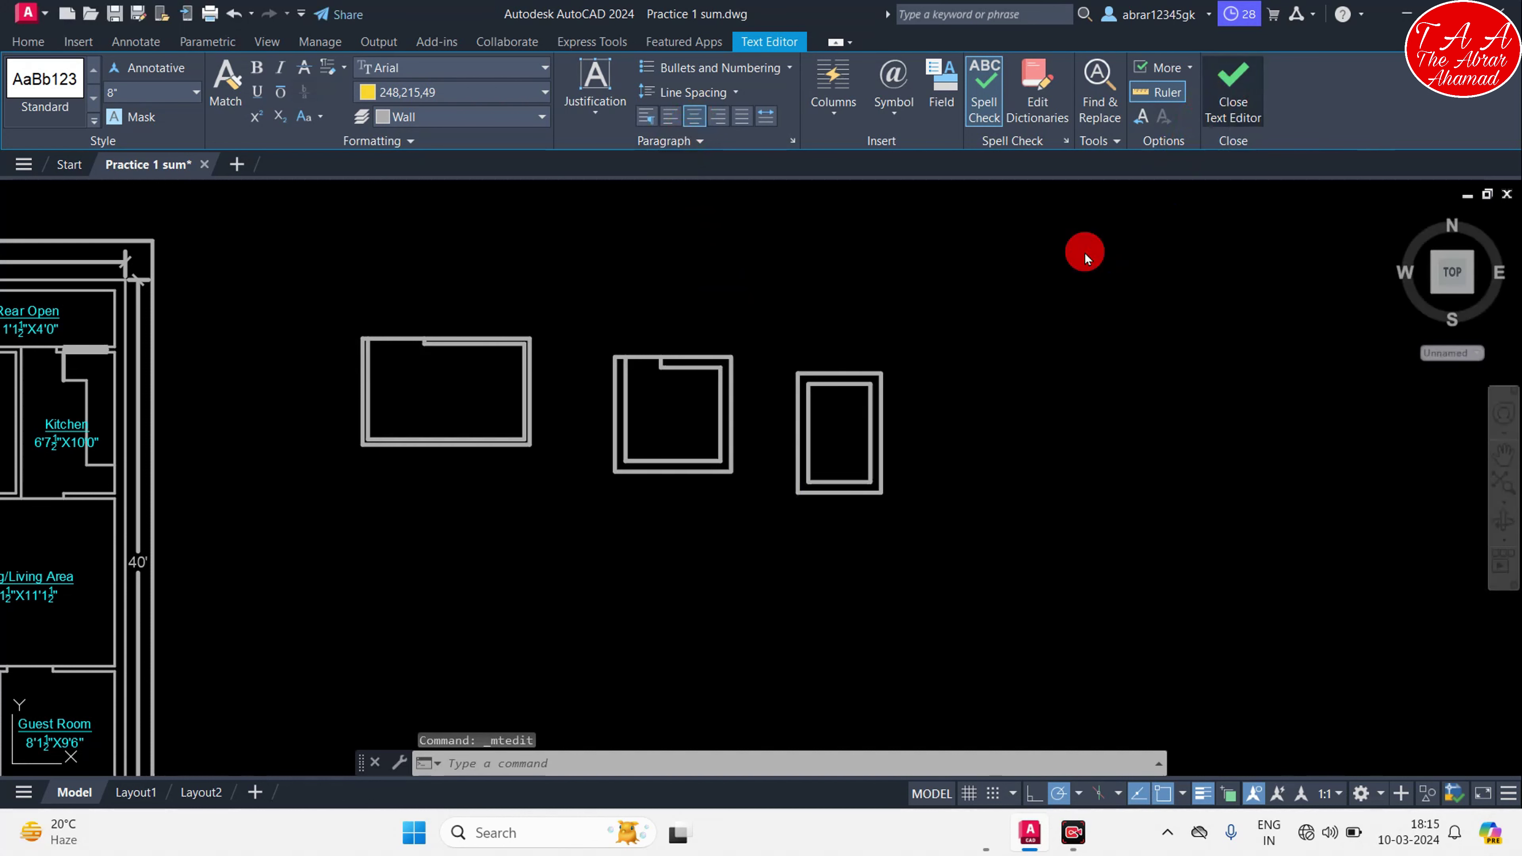
# Re-edit the Box Box mtext and change its height from 8" to 1'
pyautogui.scroll(4, 462, 360)
pyautogui.moveTo(545, 411); pyautogui.dragTo(853, 425, button='middle')
pyautogui.scroll(3, 727, 383)
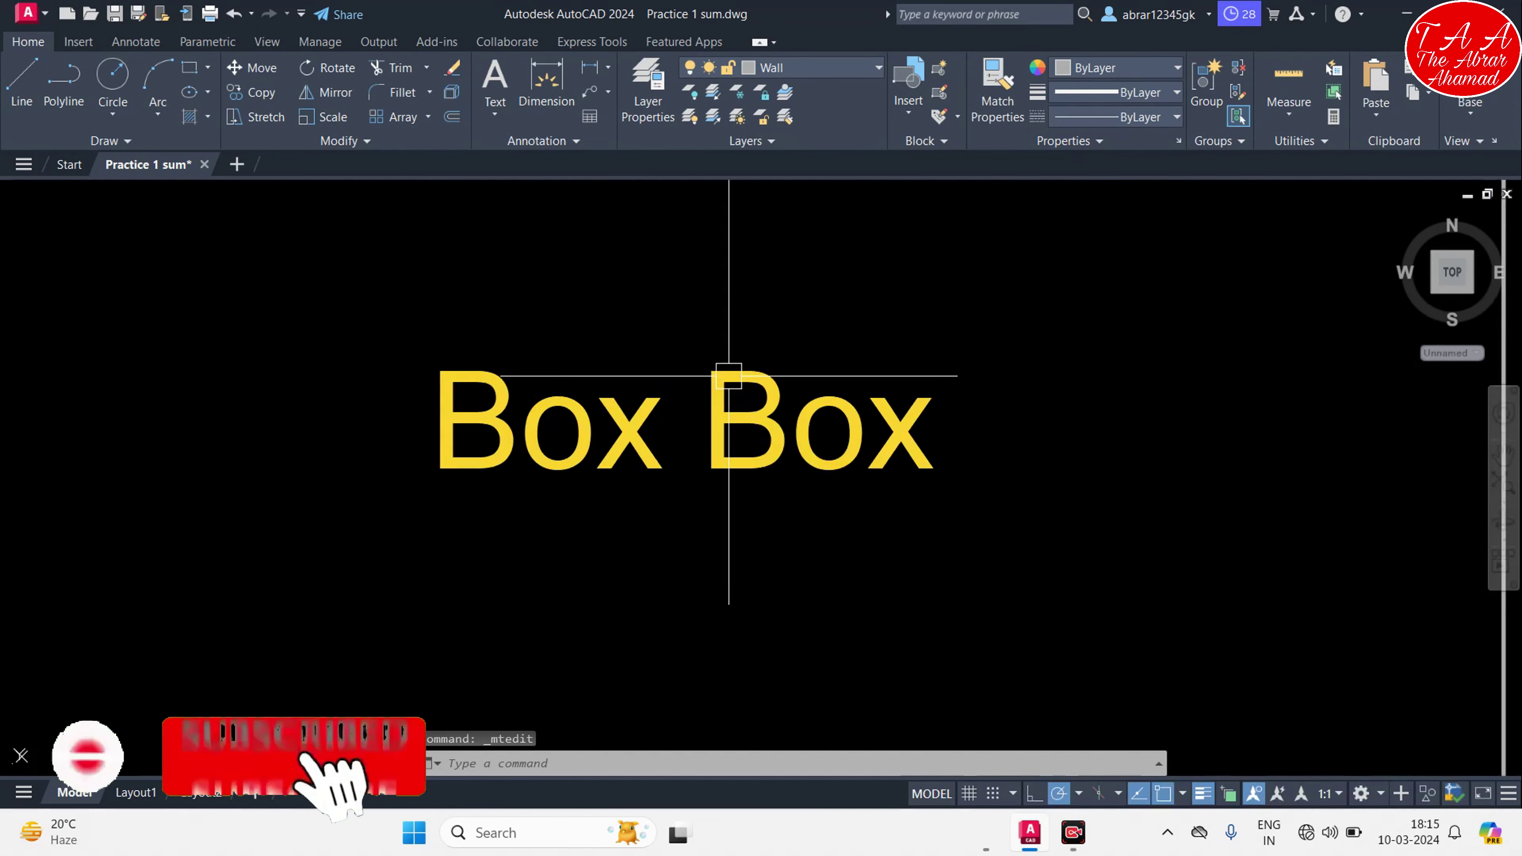
pyautogui.scroll(-2, 748, 486)
pyautogui.moveTo(749, 487); pyautogui.dragTo(709, 424, button='middle')
pyautogui.press('Escape')
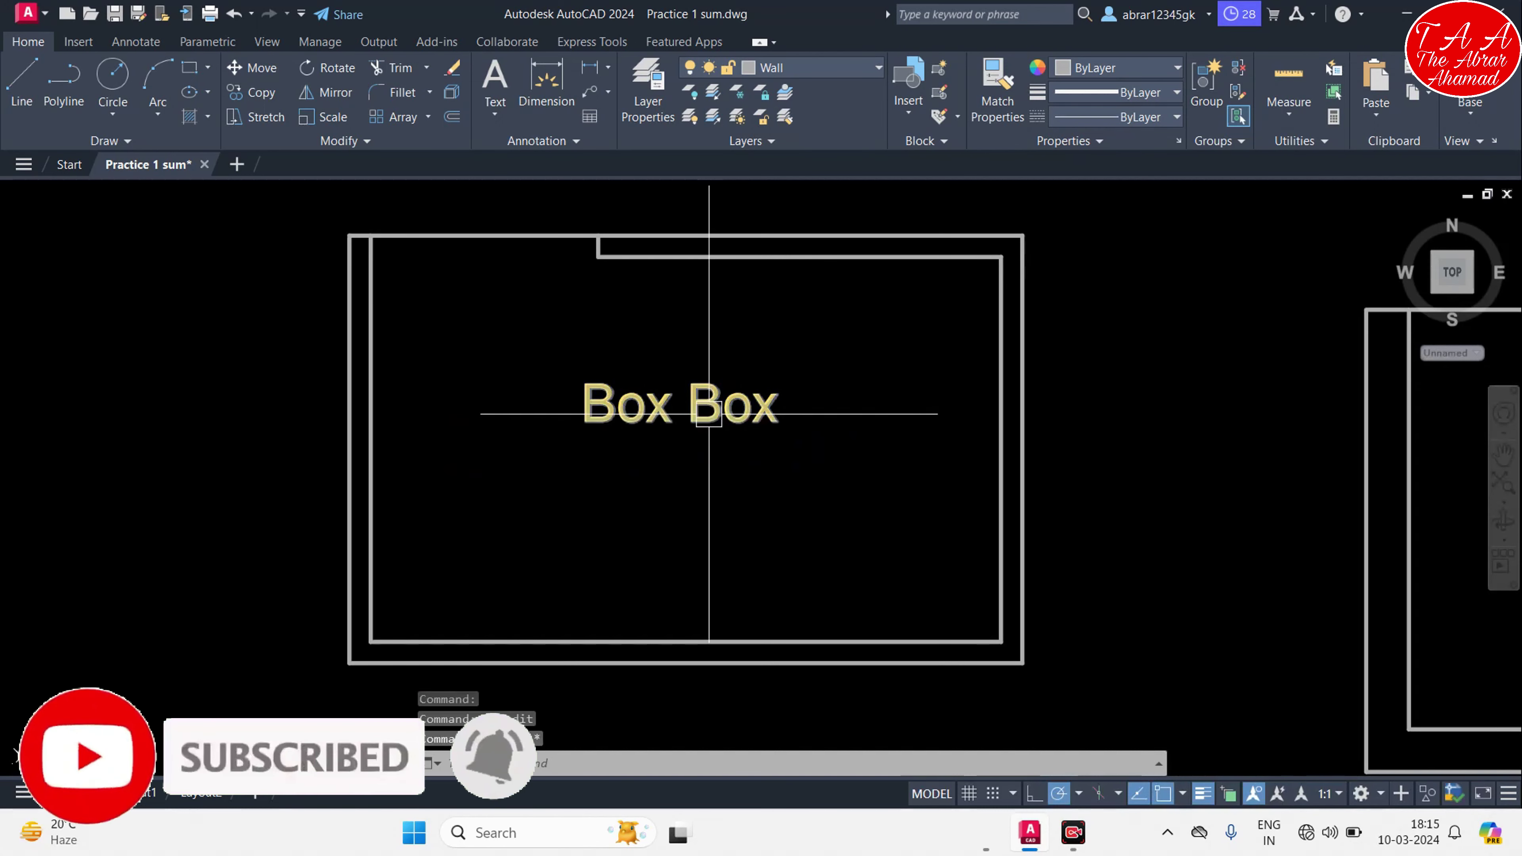
pyautogui.press('Escape')
pyautogui.click(699, 406)
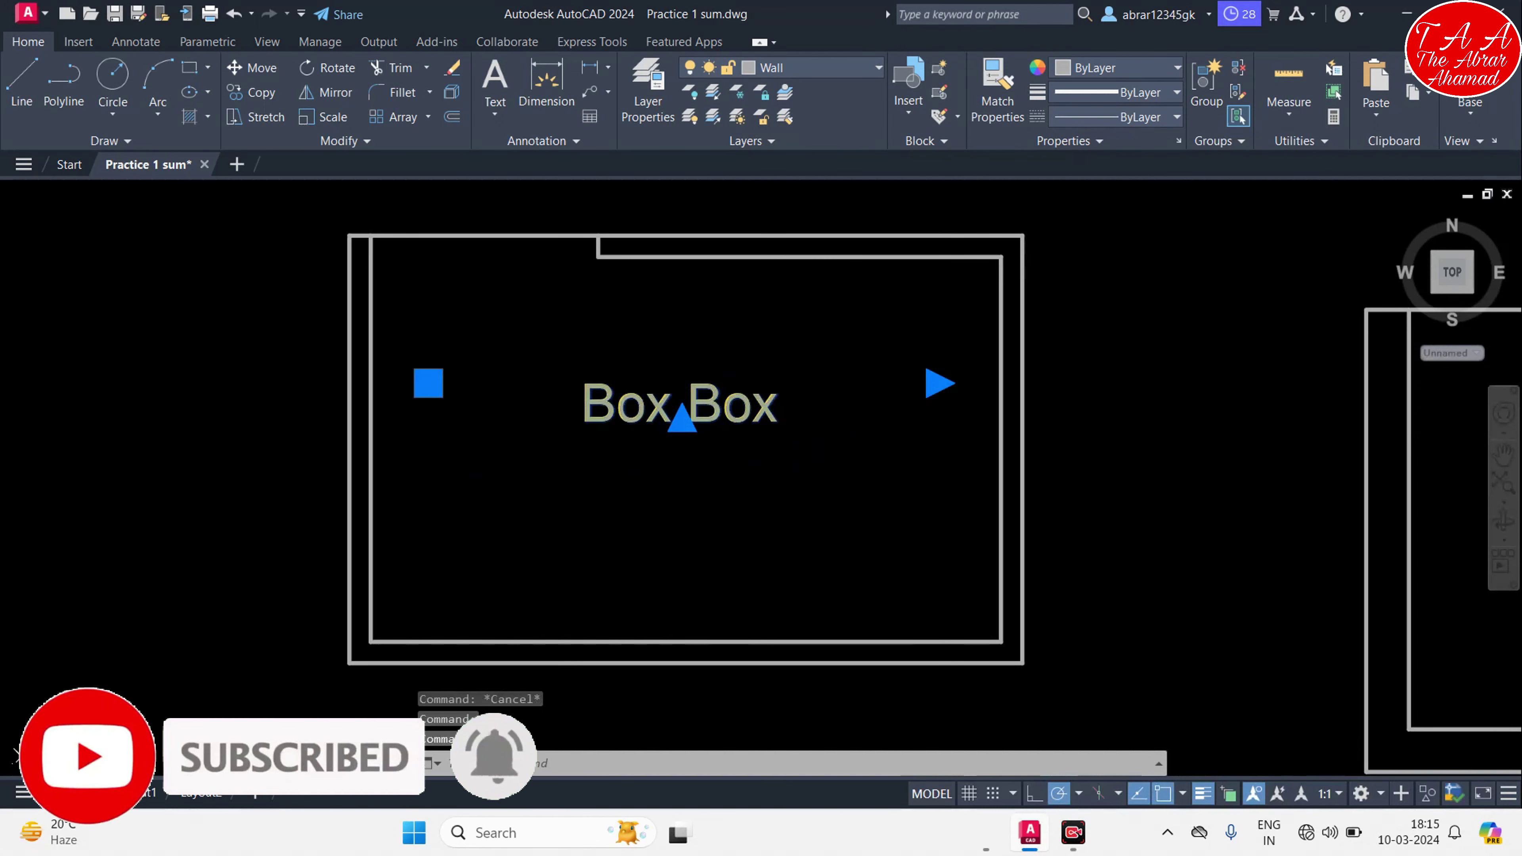
pyautogui.doubleClick(700, 405)
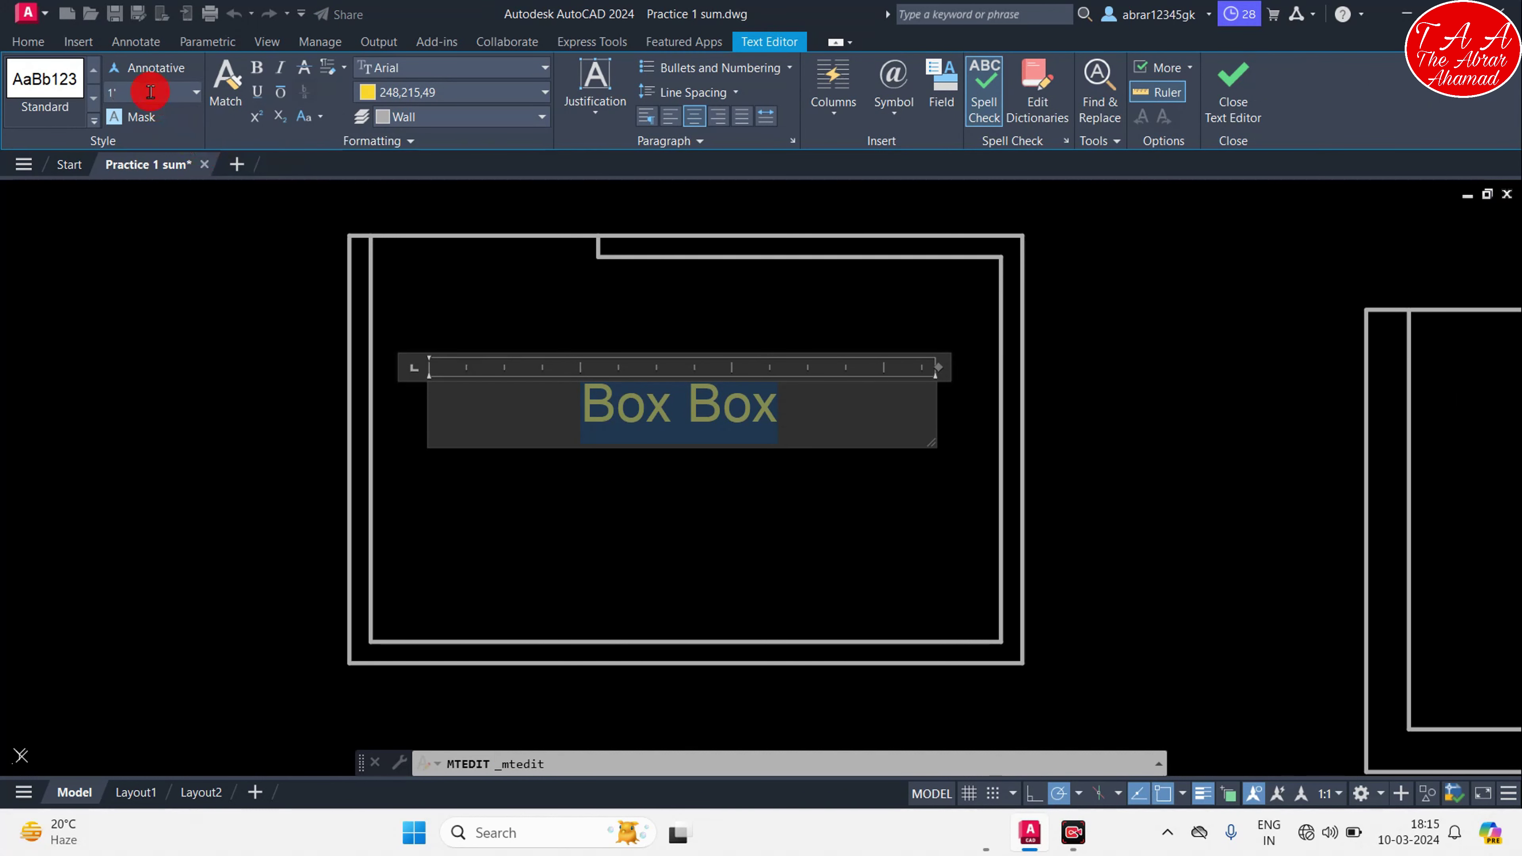
pyautogui.press('Return')
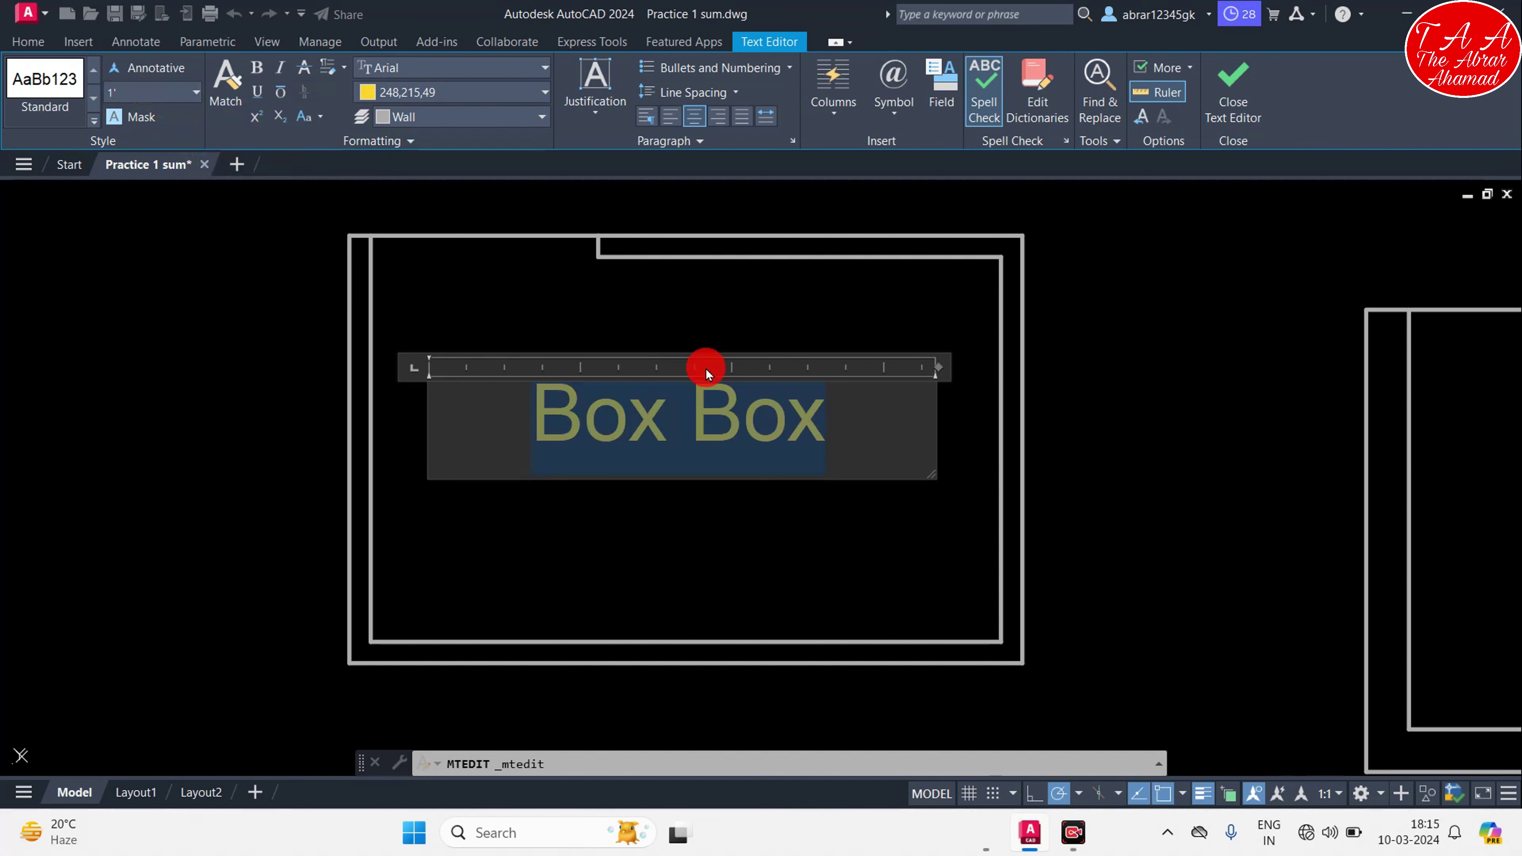
pyautogui.click(1231, 96)
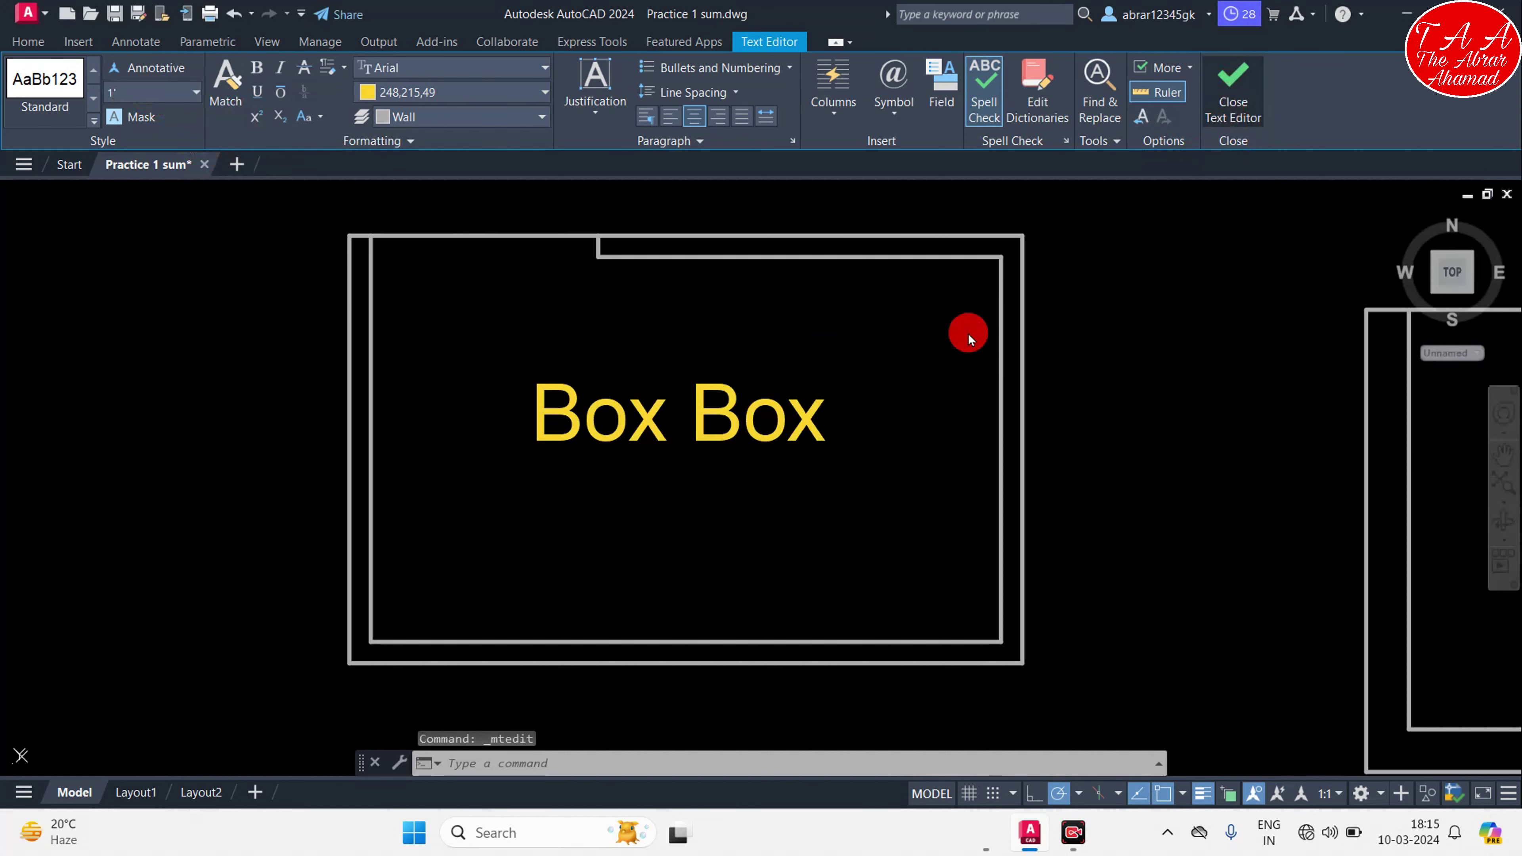
# Select the Box Box text and drag its middle grip down, then back under the text
pyautogui.scroll(-4, 800, 421)
pyautogui.press('Escape')
pyautogui.press('Escape')
pyautogui.scroll(3, 800, 421)
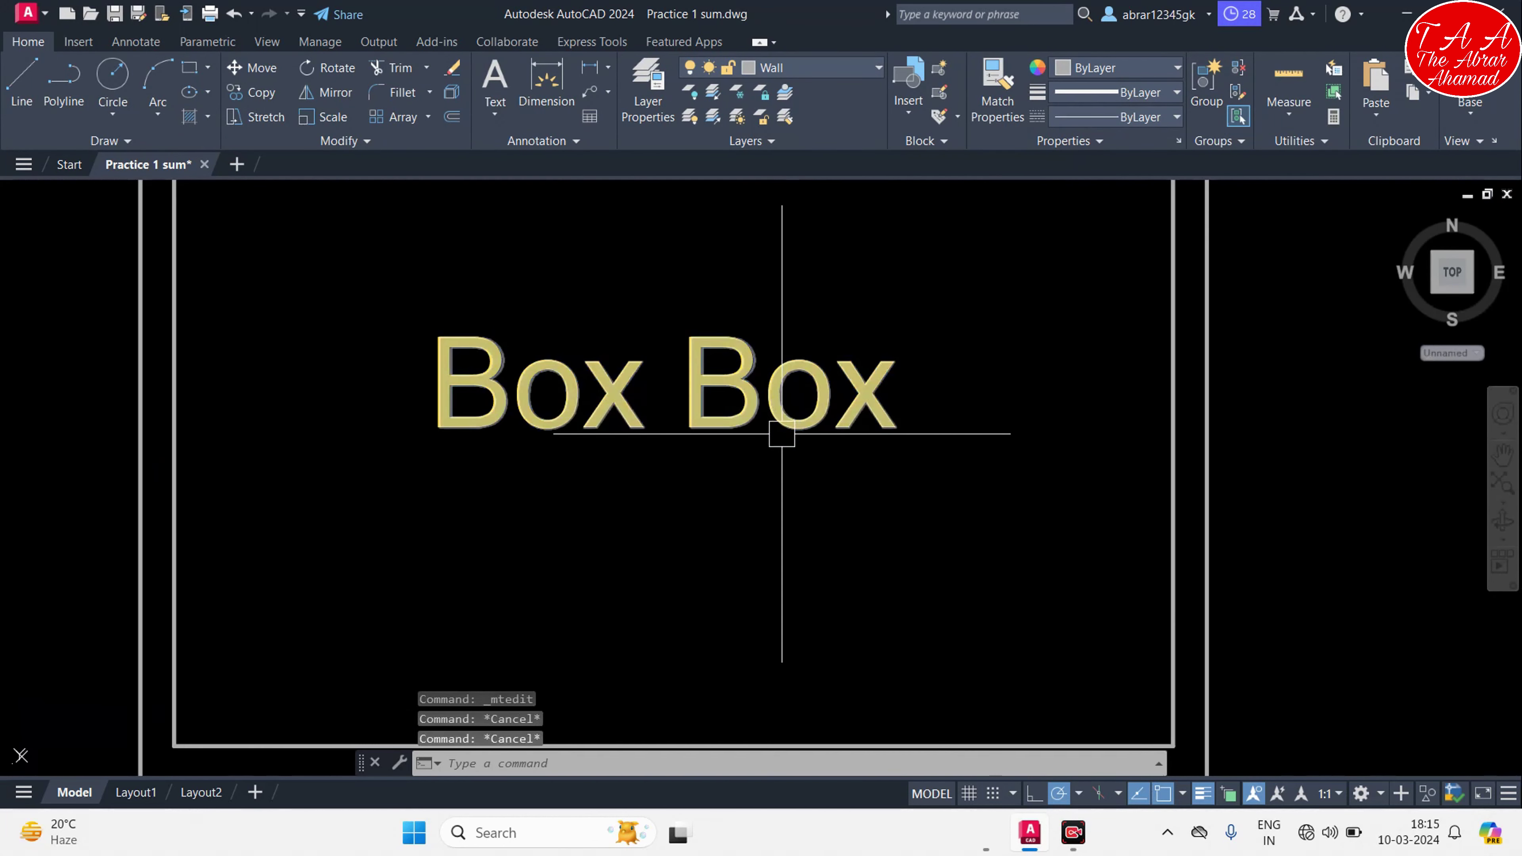
pyautogui.scroll(-3, 781, 424)
pyautogui.scroll(3, 805, 442)
pyautogui.click(591, 468)
pyautogui.press('Escape')
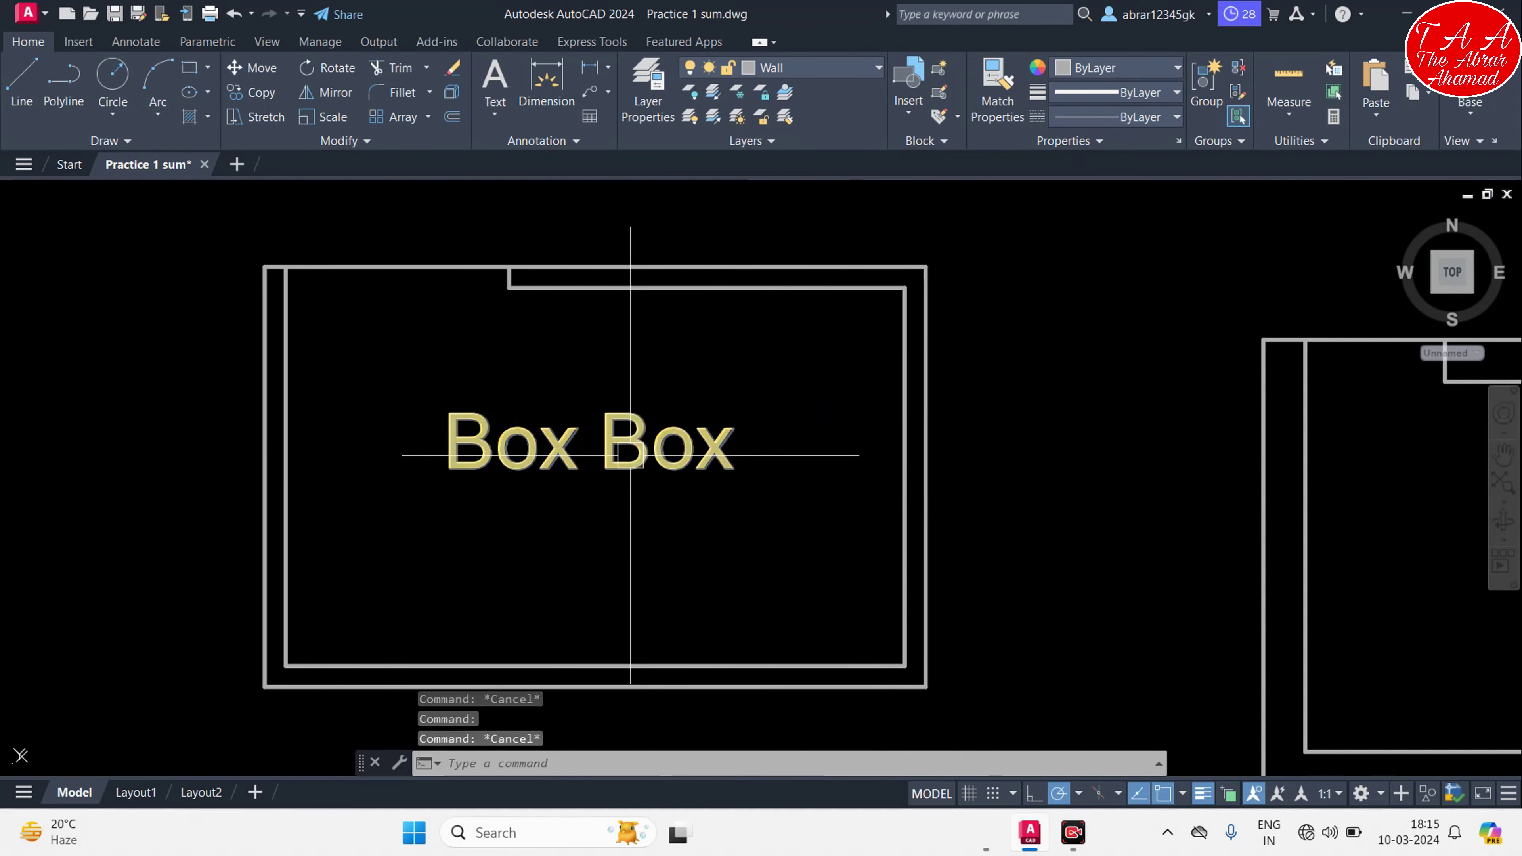
pyautogui.click(615, 453)
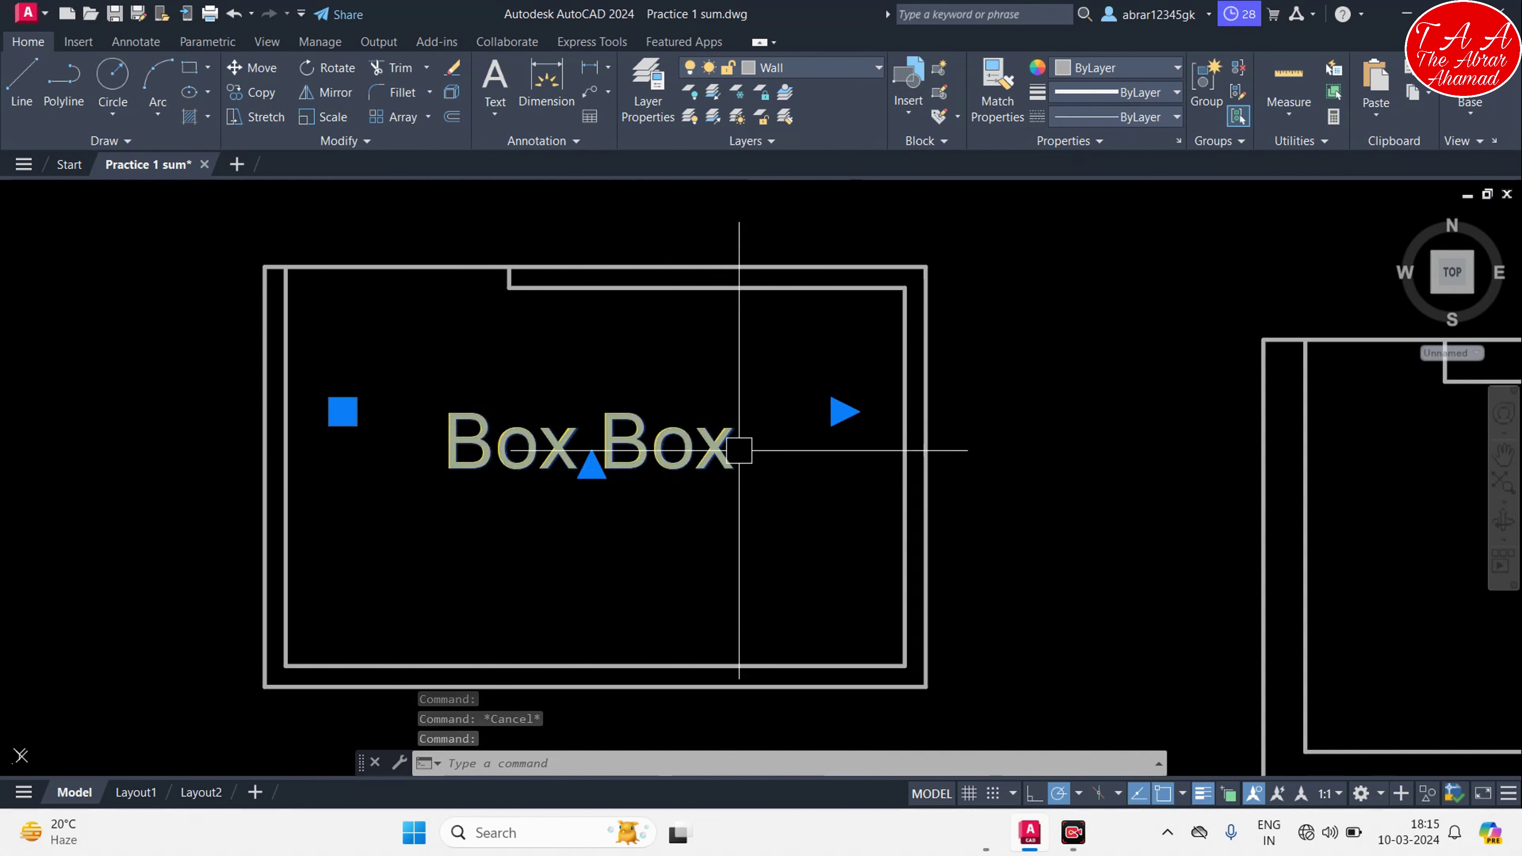
pyautogui.click(592, 466)
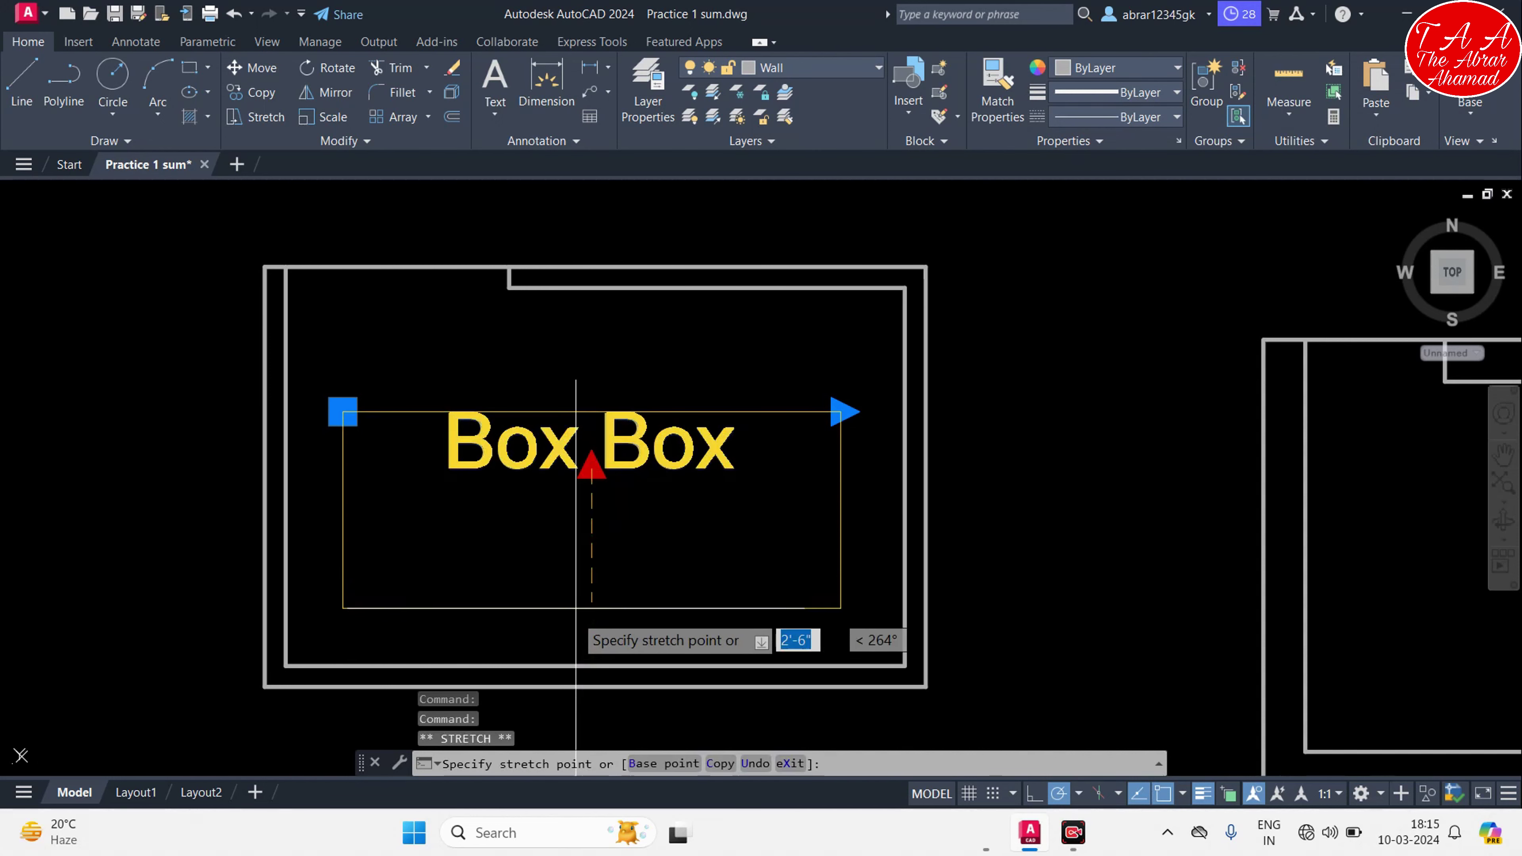
pyautogui.click(592, 593)
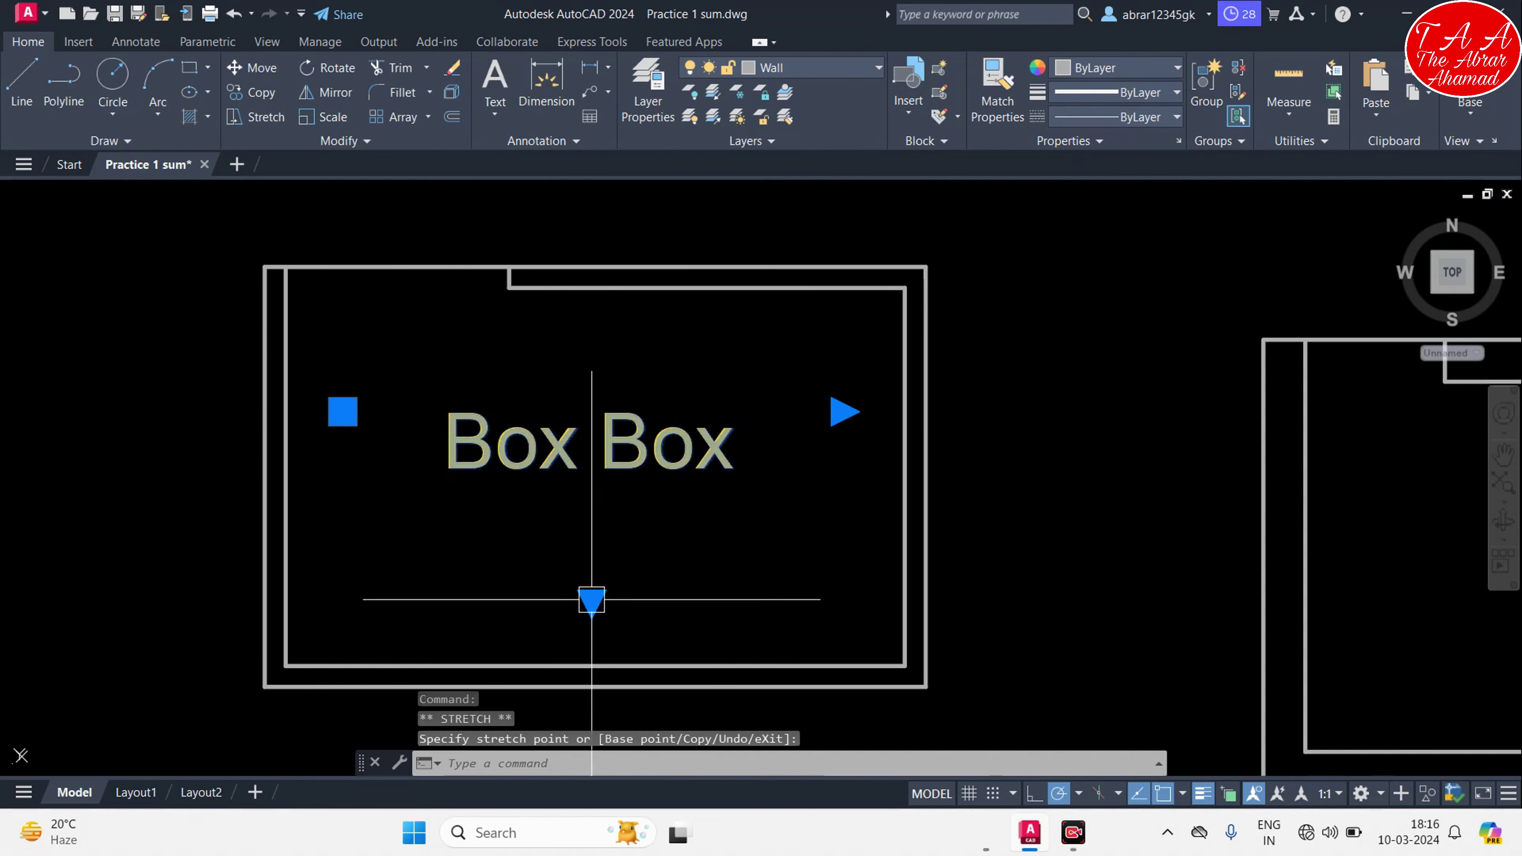
pyautogui.click(591, 466)
# Drag the column-width grip leftward so Box Box sits on one line at left
pyautogui.click(841, 411)
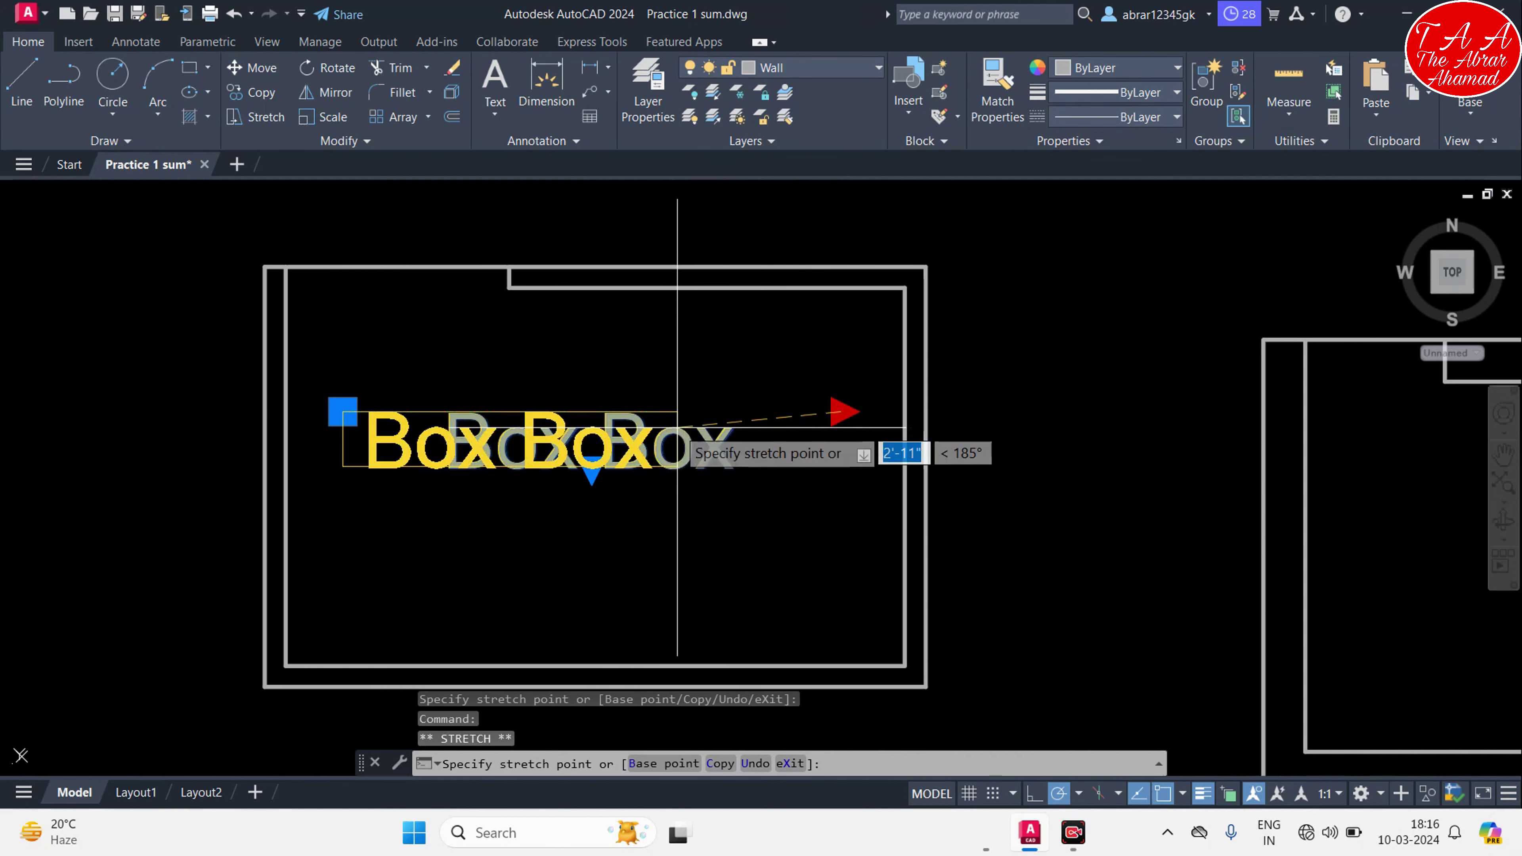
pyautogui.click(690, 419)
pyautogui.press('Escape')
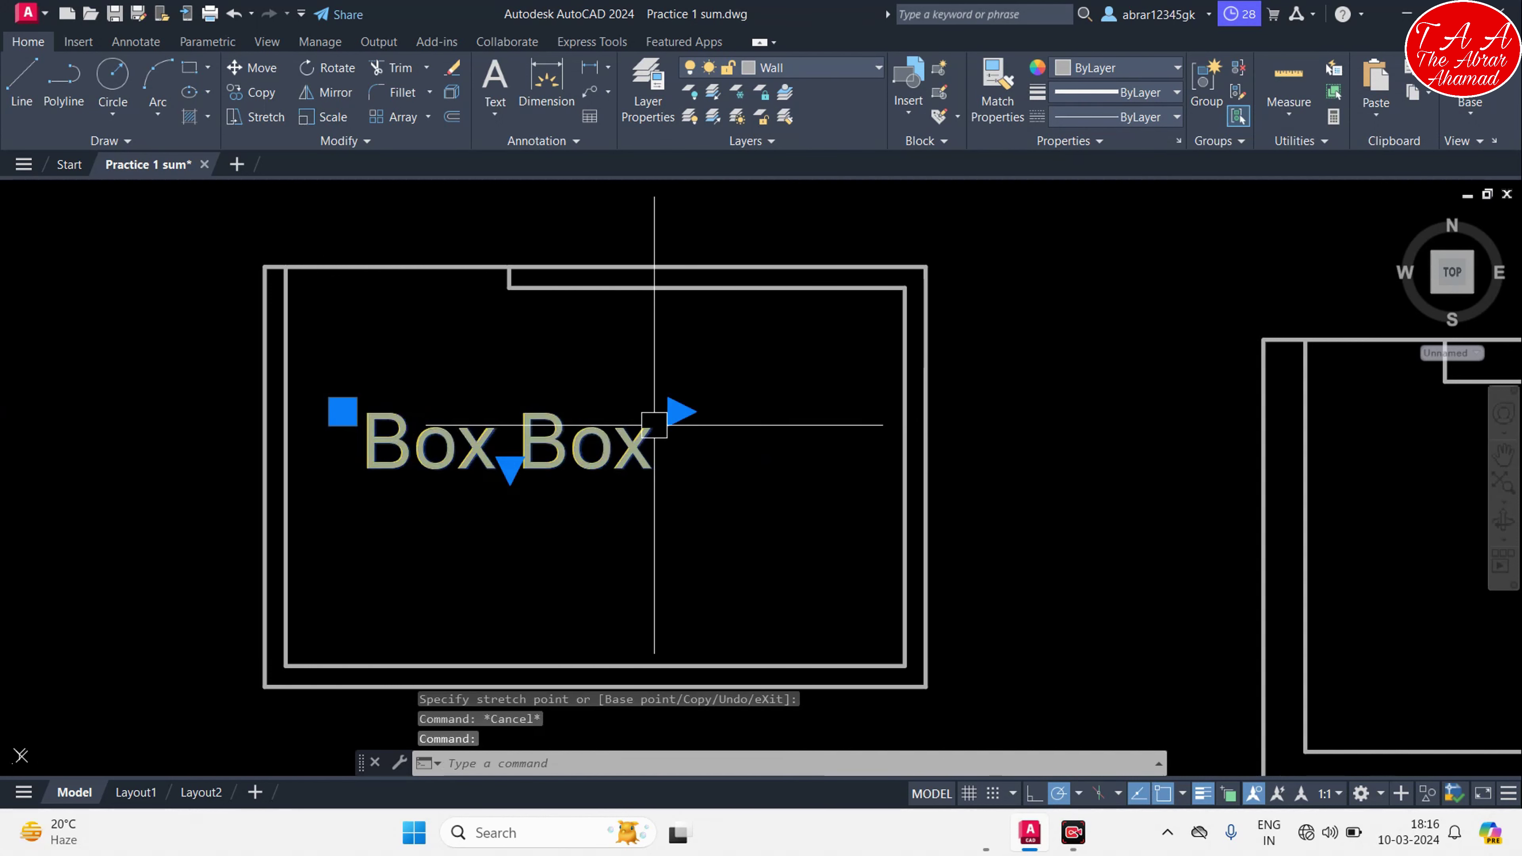
pyautogui.click(678, 412)
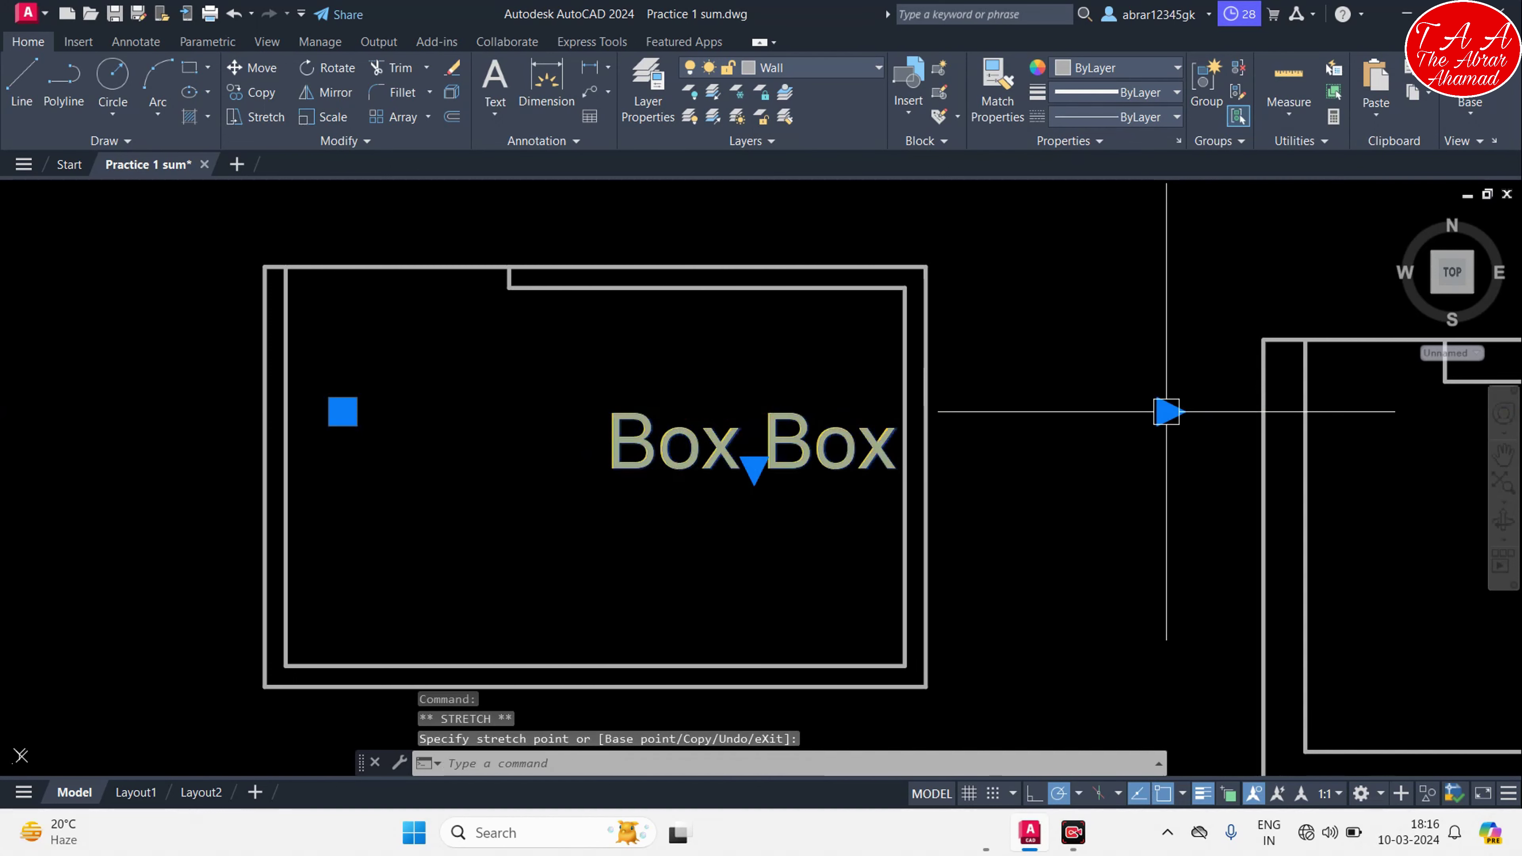
pyautogui.moveTo(1076, 487)
pyautogui.mouseDown(button='middle')
pyautogui.moveTo(952, 494)
pyautogui.moveTo(816, 471)
pyautogui.mouseUp(button='middle')
pyautogui.press('Escape')
pyautogui.click(553, 432)
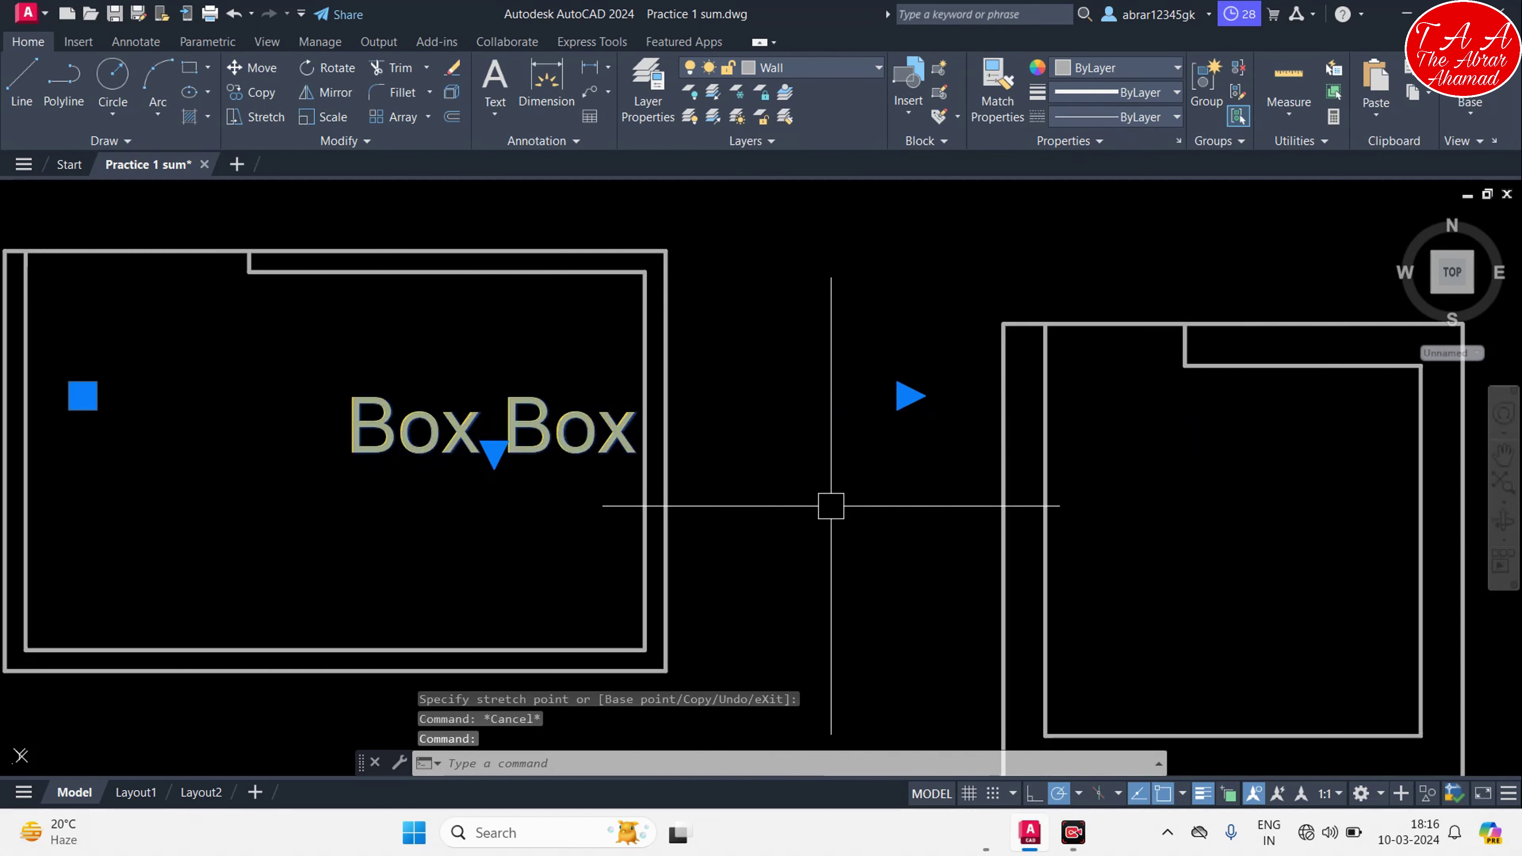
pyautogui.press('Escape')
pyautogui.click(575, 426)
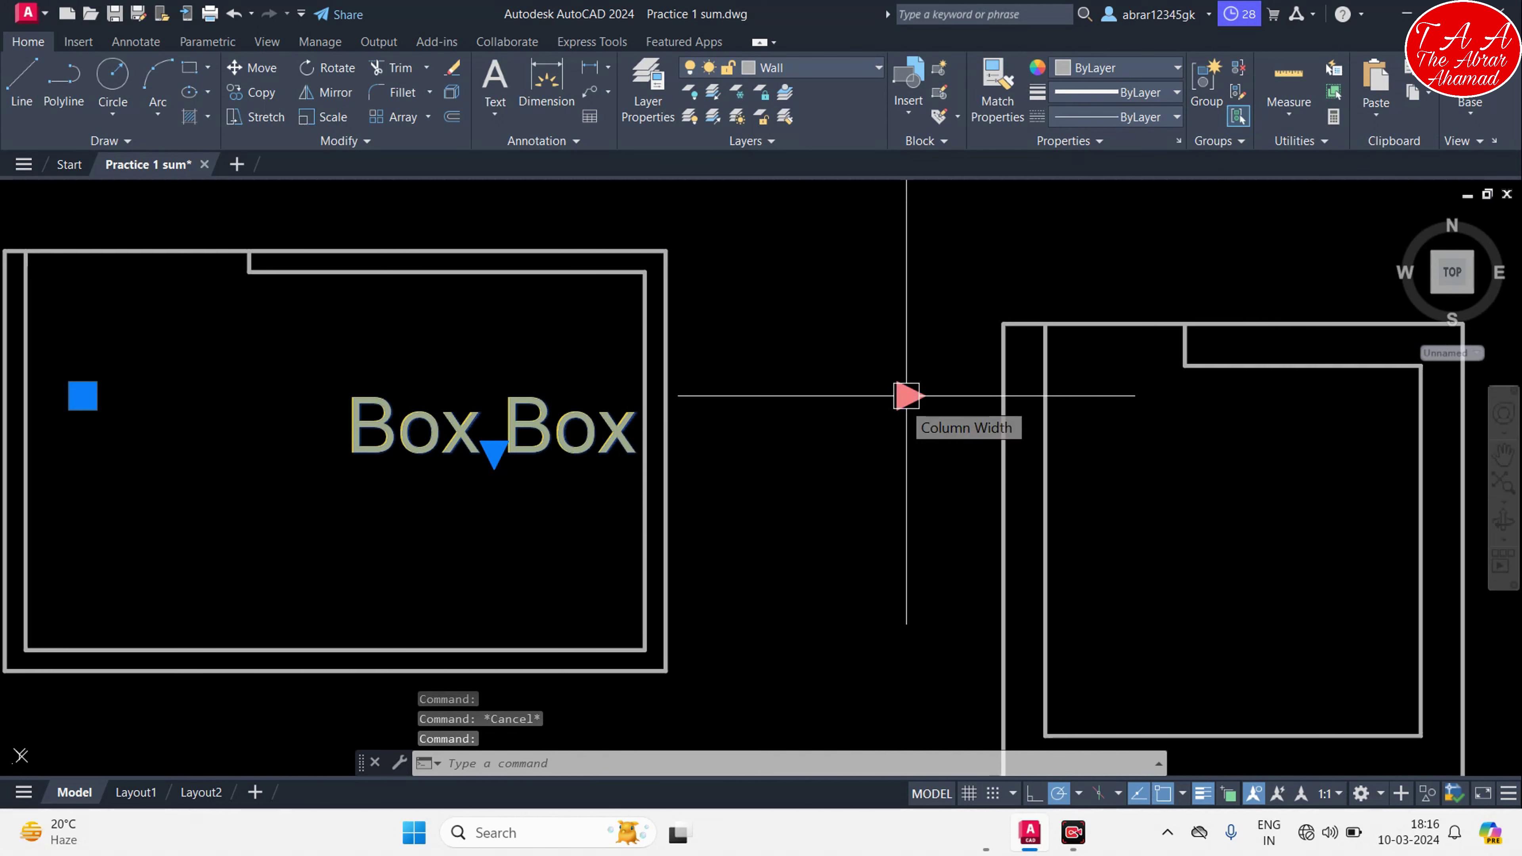
pyautogui.click(906, 396)
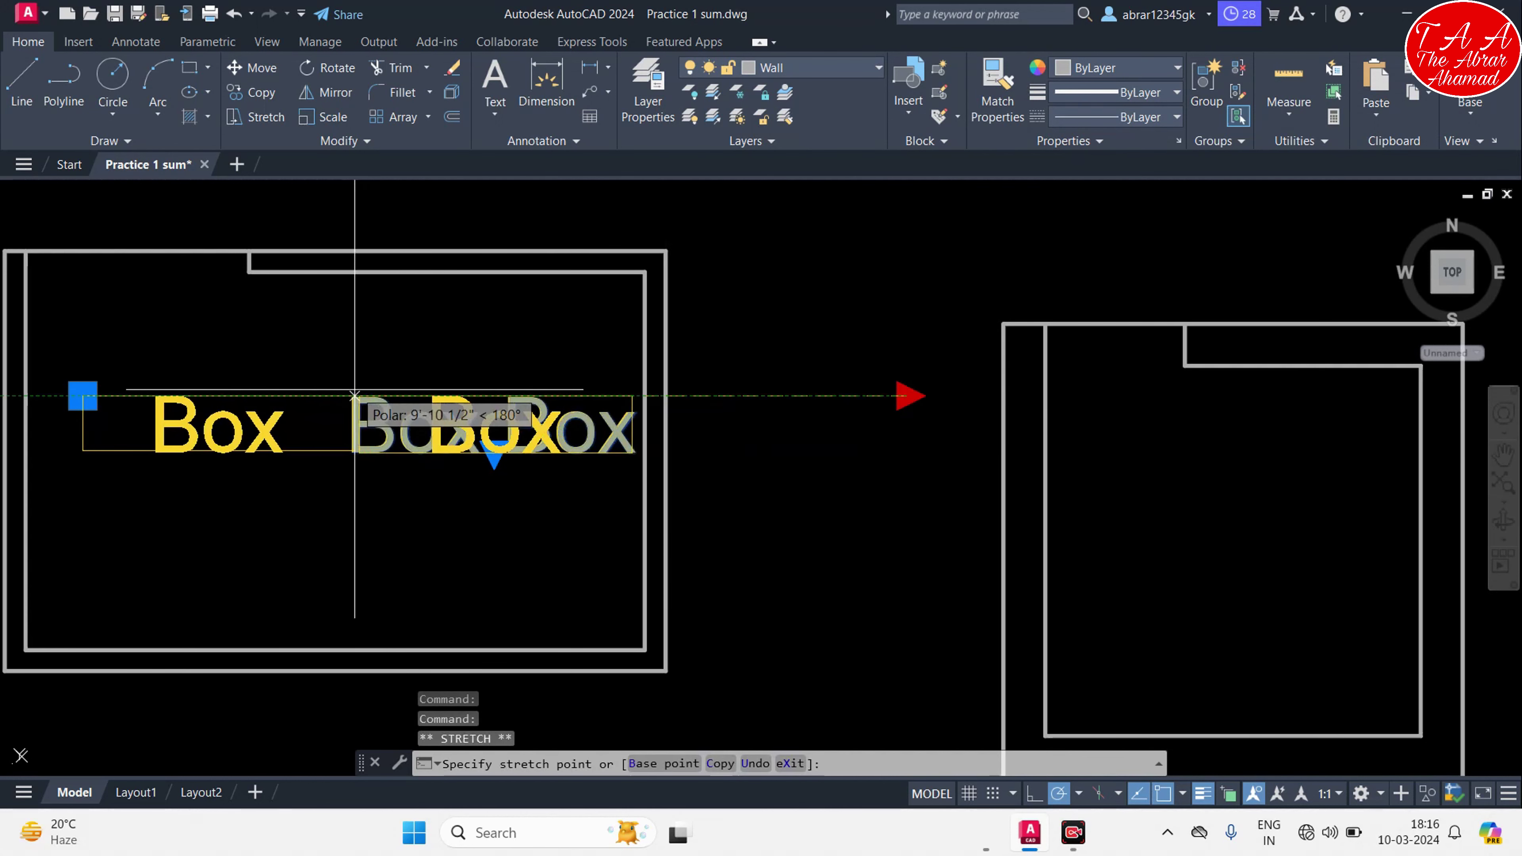
pyautogui.press('Escape')
pyautogui.moveTo(385, 486); pyautogui.dragTo(699, 497, button='middle')
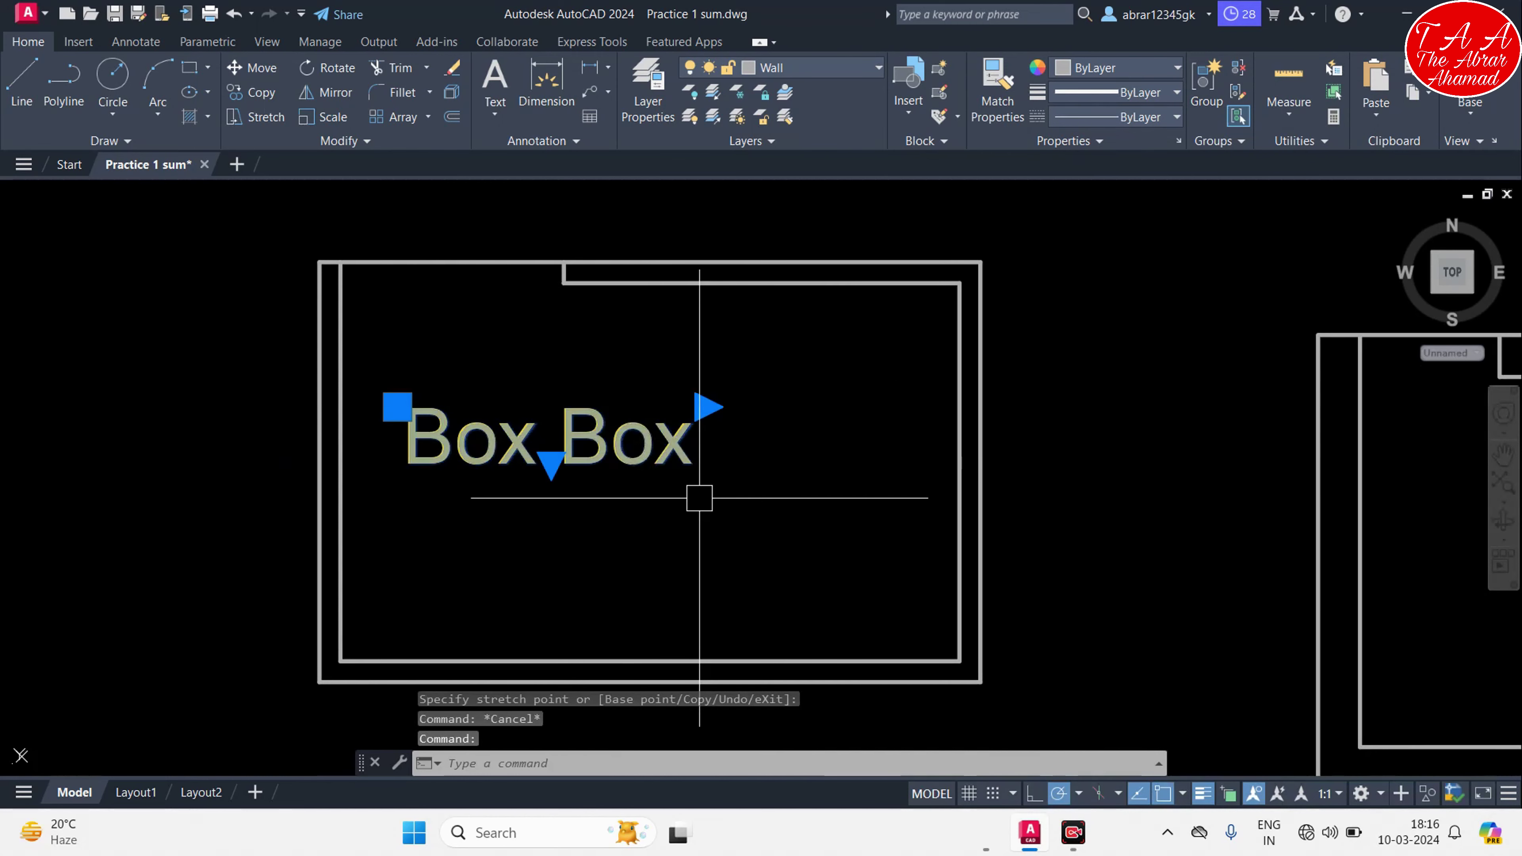
pyautogui.write('m')
# Move the Box Box text to the centre of the left room box
pyautogui.press('Return')
pyautogui.click(700, 497)
pyautogui.scroll(3, 725, 358)
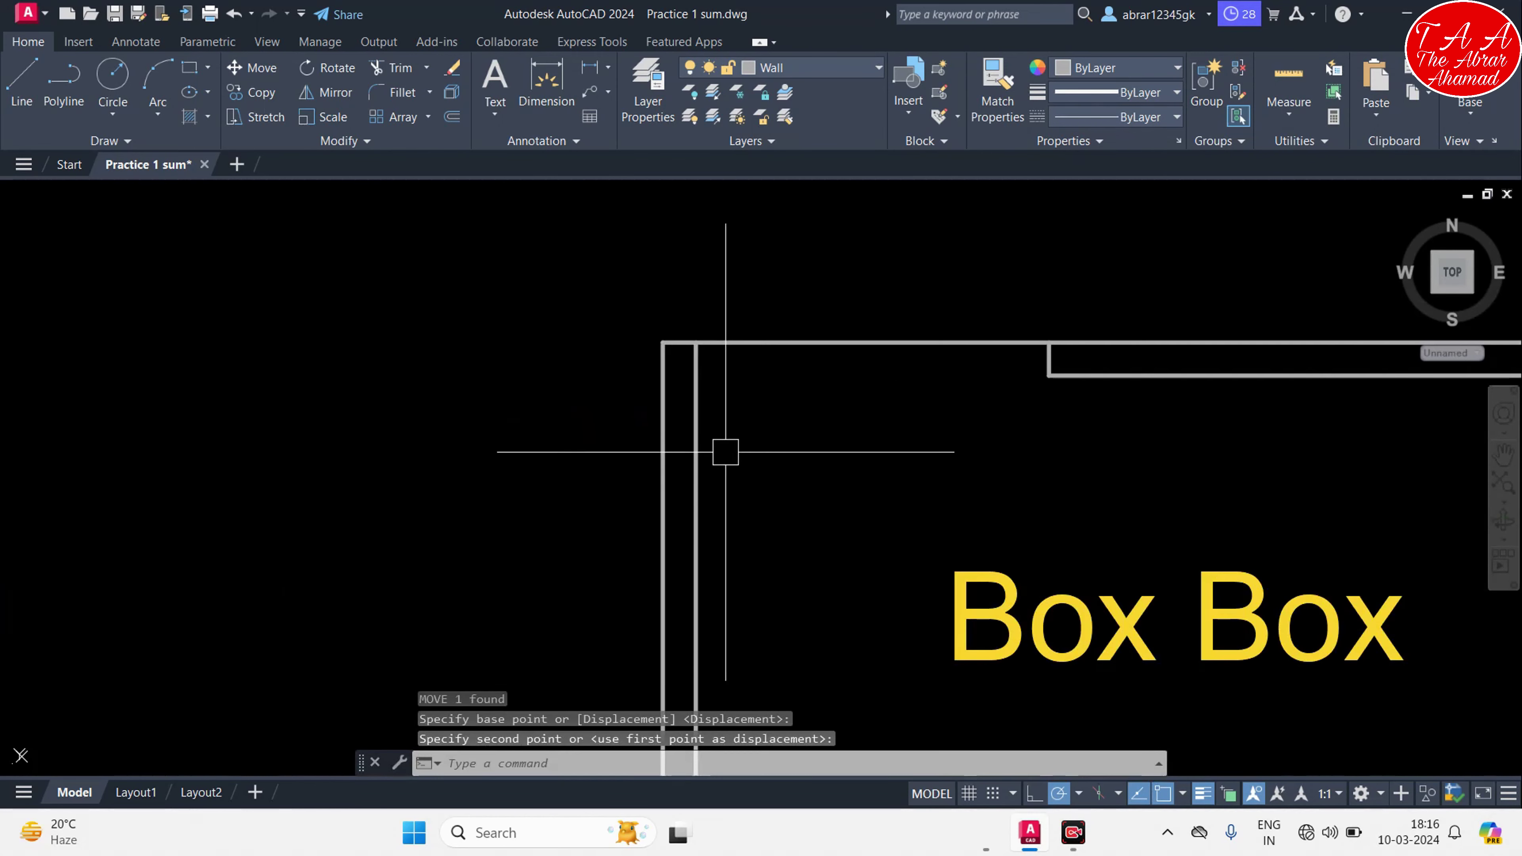
pyautogui.moveTo(725, 358)
pyautogui.mouseDown(button='middle')
pyautogui.moveTo(682, 425)
pyautogui.moveTo(601, 313)
pyautogui.mouseUp(button='middle')
pyautogui.scroll(-5, 552, 360)
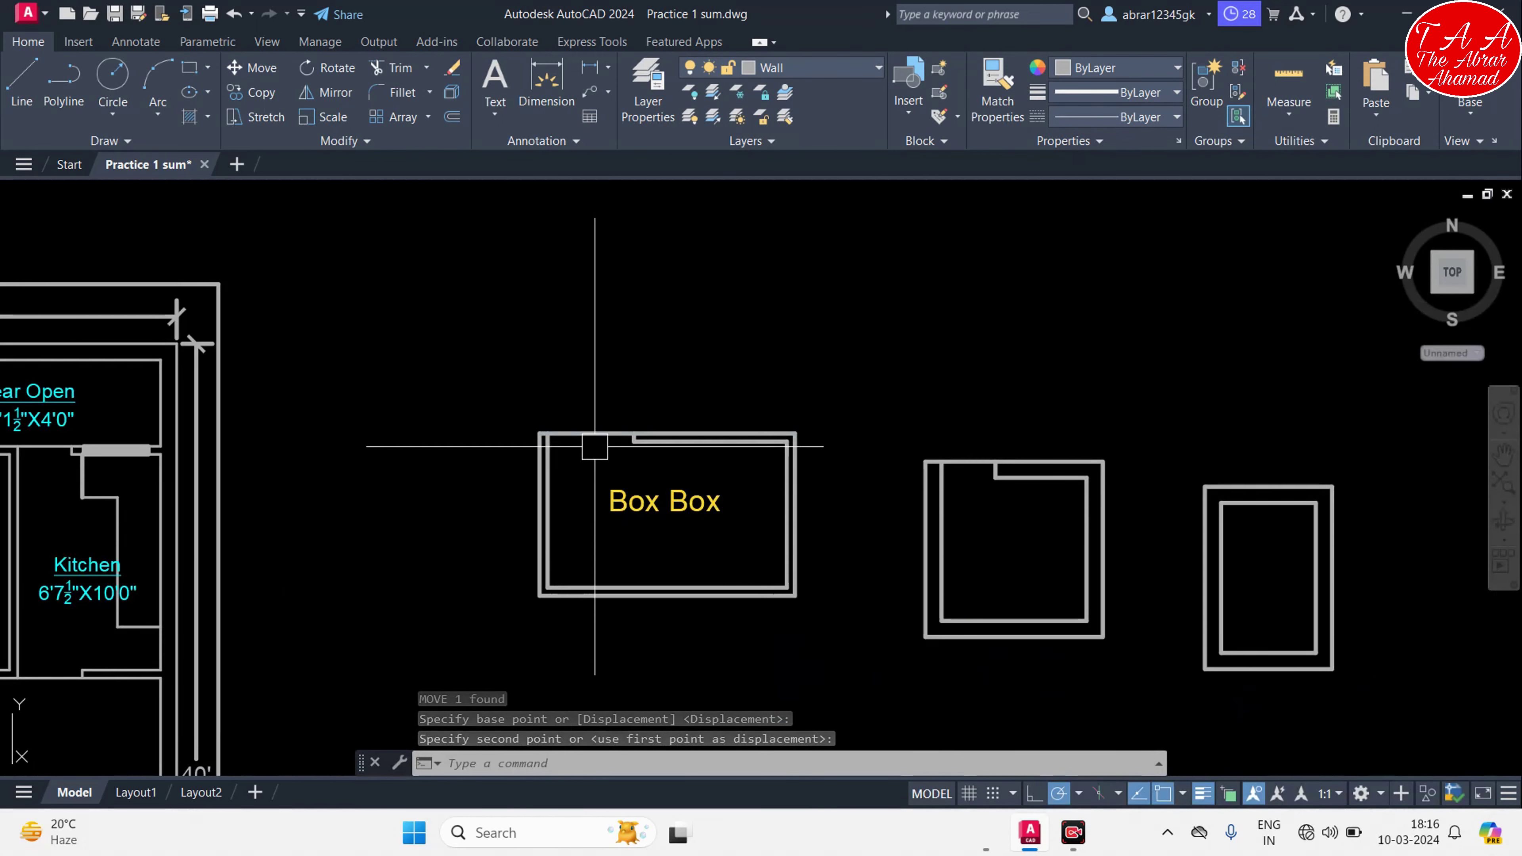
pyautogui.scroll(4, 577, 445)
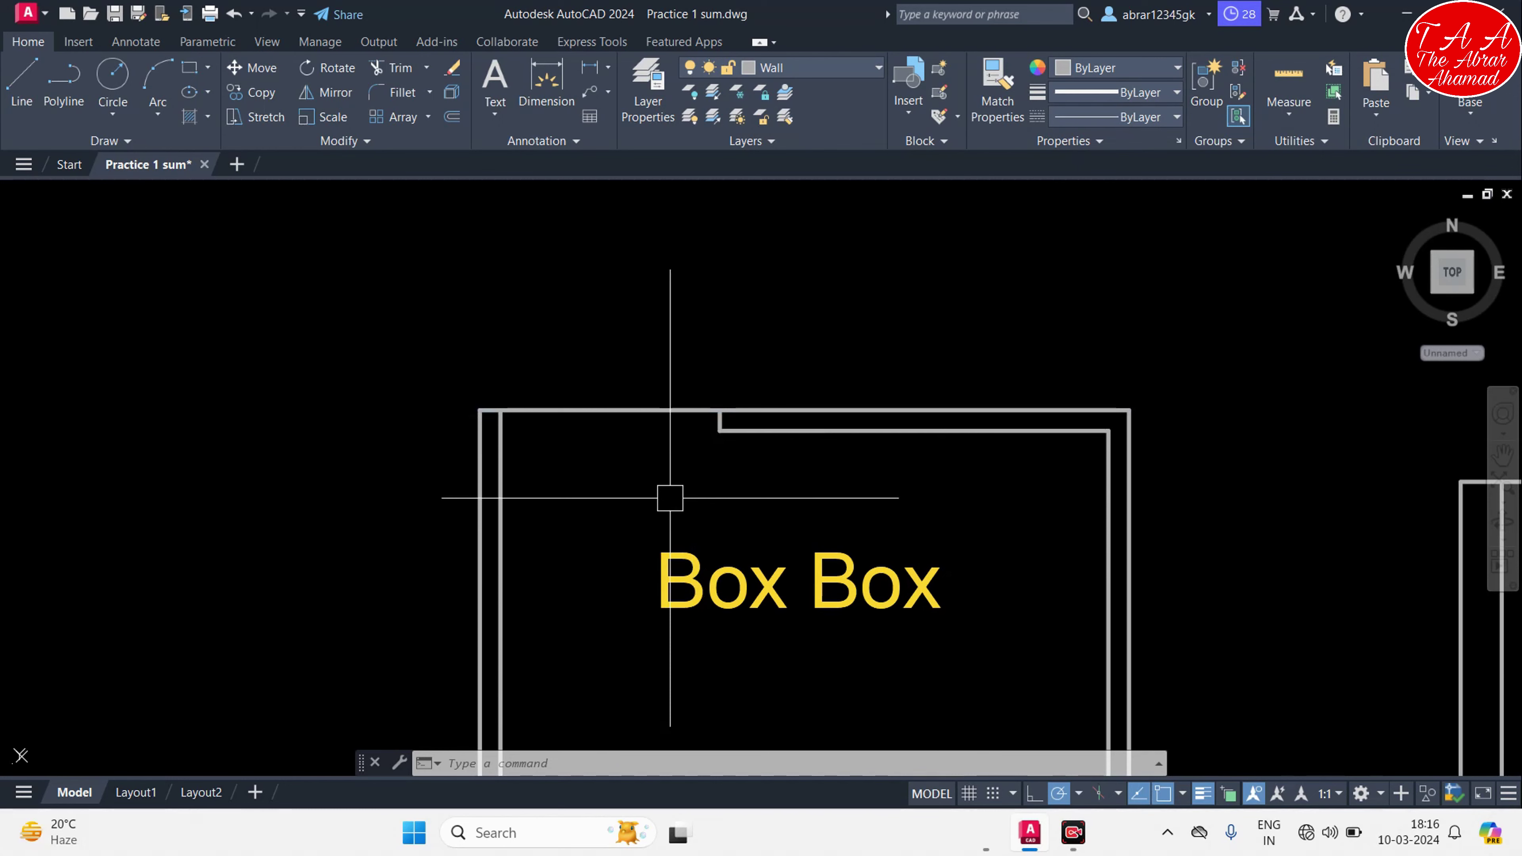
pyautogui.scroll(-2, 623, 481)
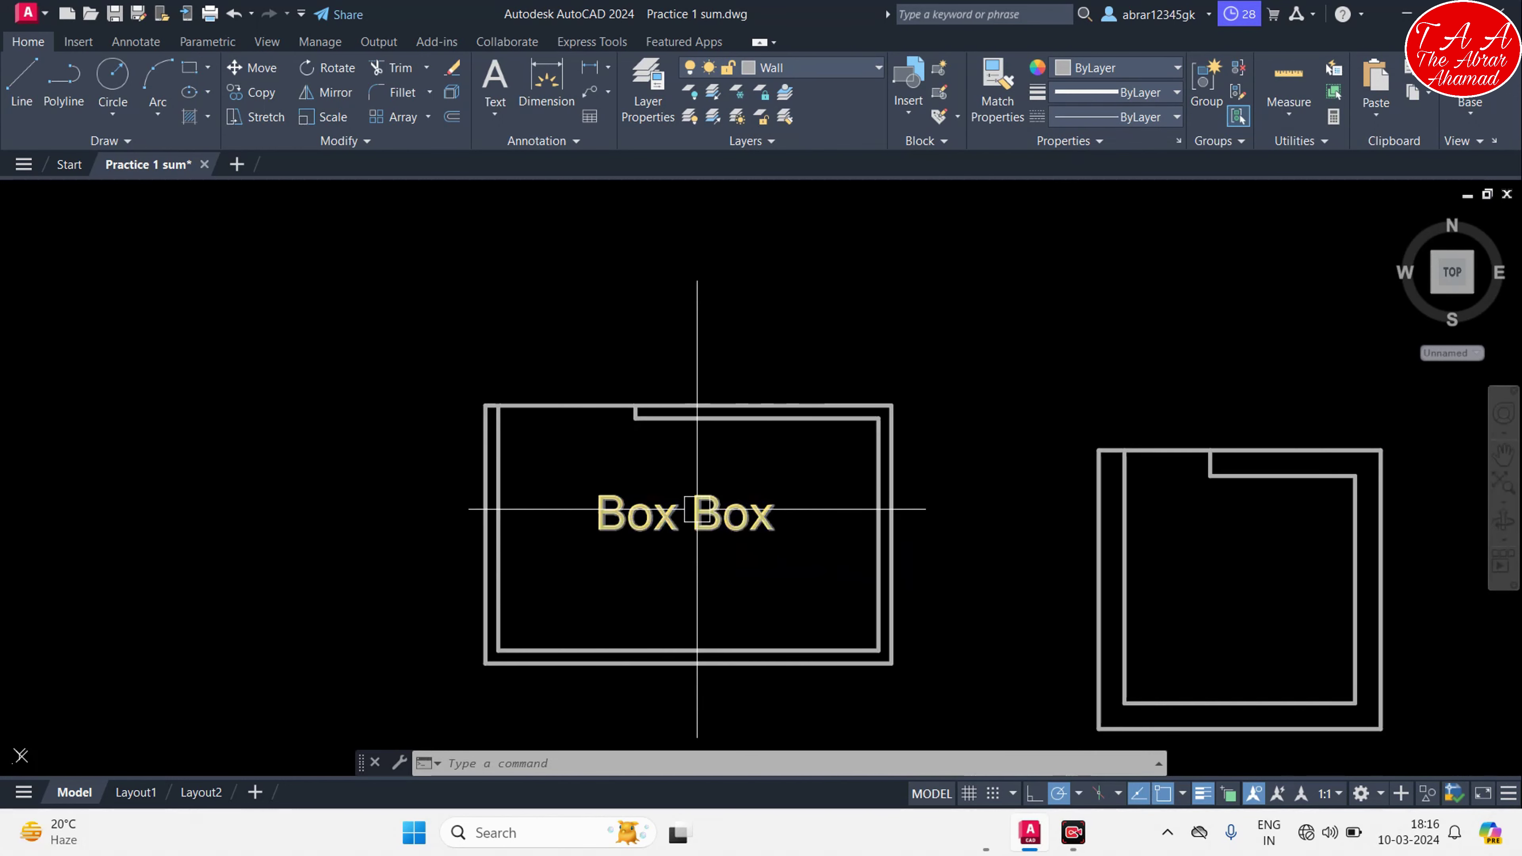
pyautogui.scroll(2, 830, 469)
pyautogui.press('Escape')
pyautogui.press('Escape')
pyautogui.press('Escape')
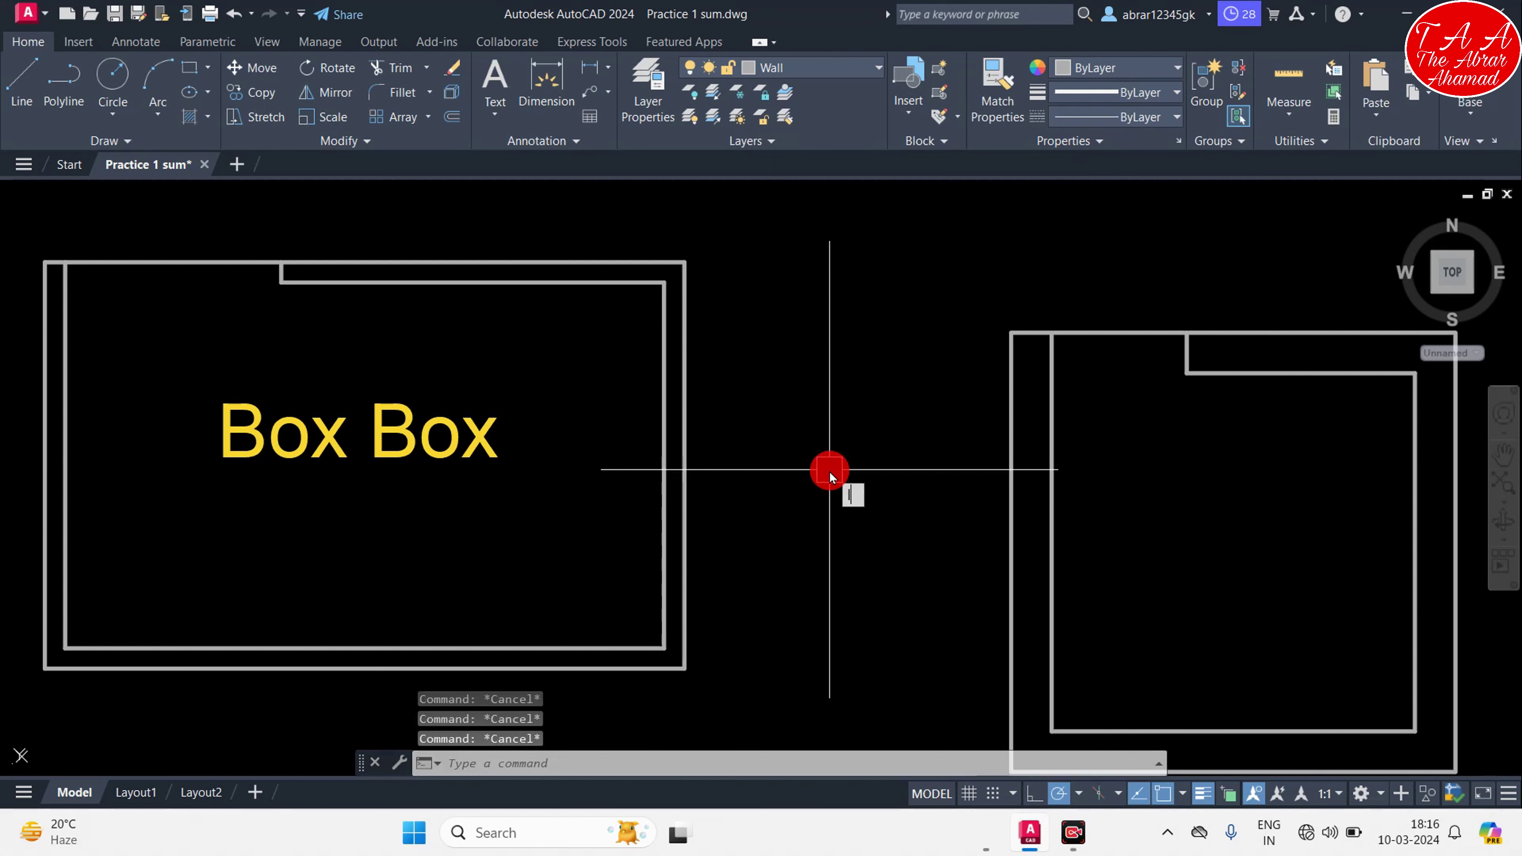
pyautogui.write('L')
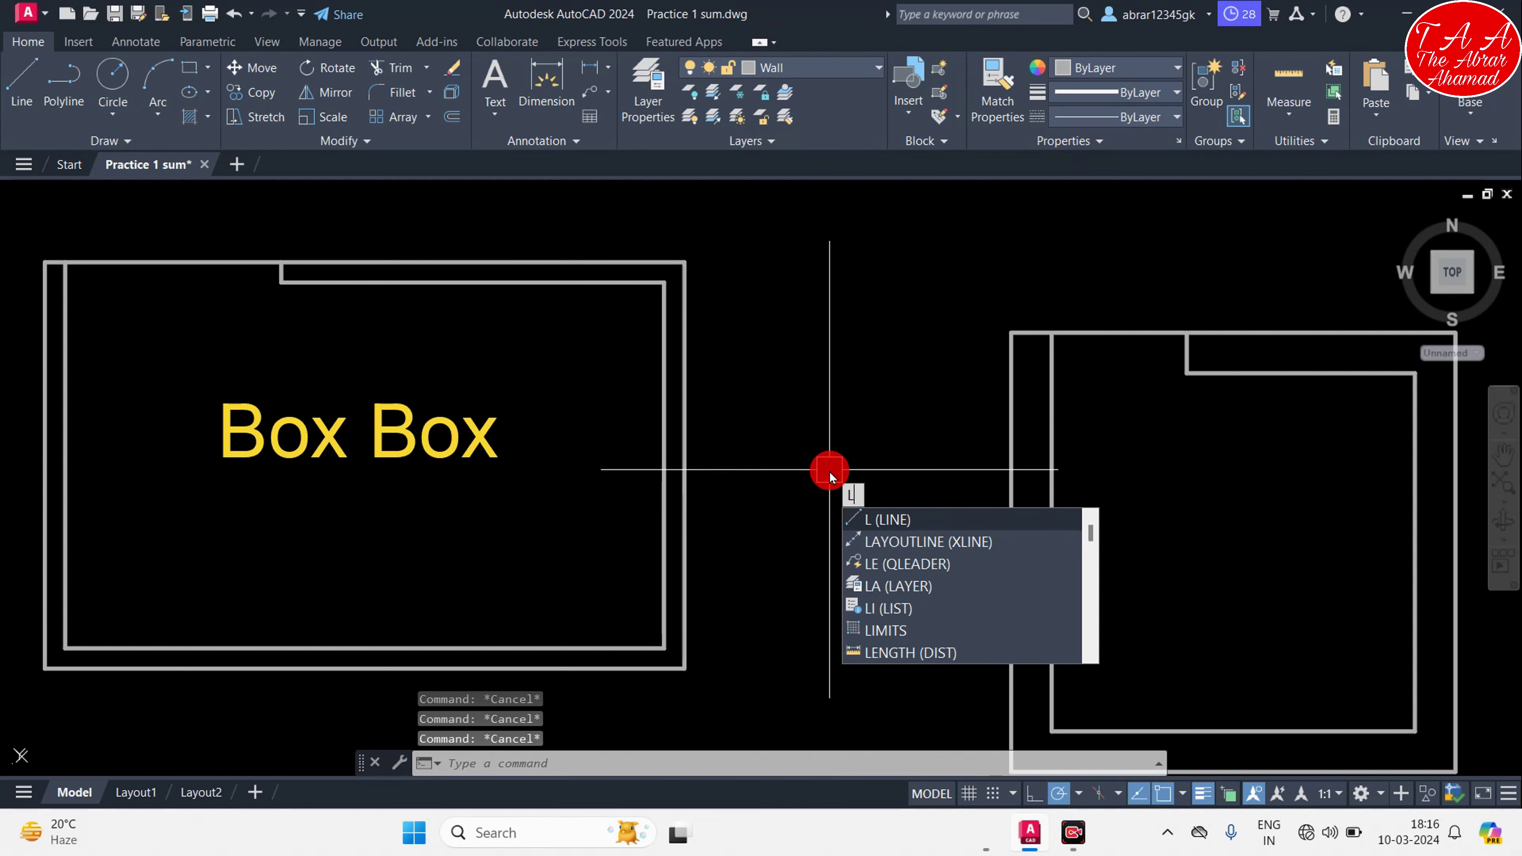
pyautogui.press('Return')
pyautogui.scroll(2, 821, 480)
pyautogui.scroll(-2, 764, 504)
pyautogui.moveTo(698, 432); pyautogui.dragTo(862, 457, button='middle')
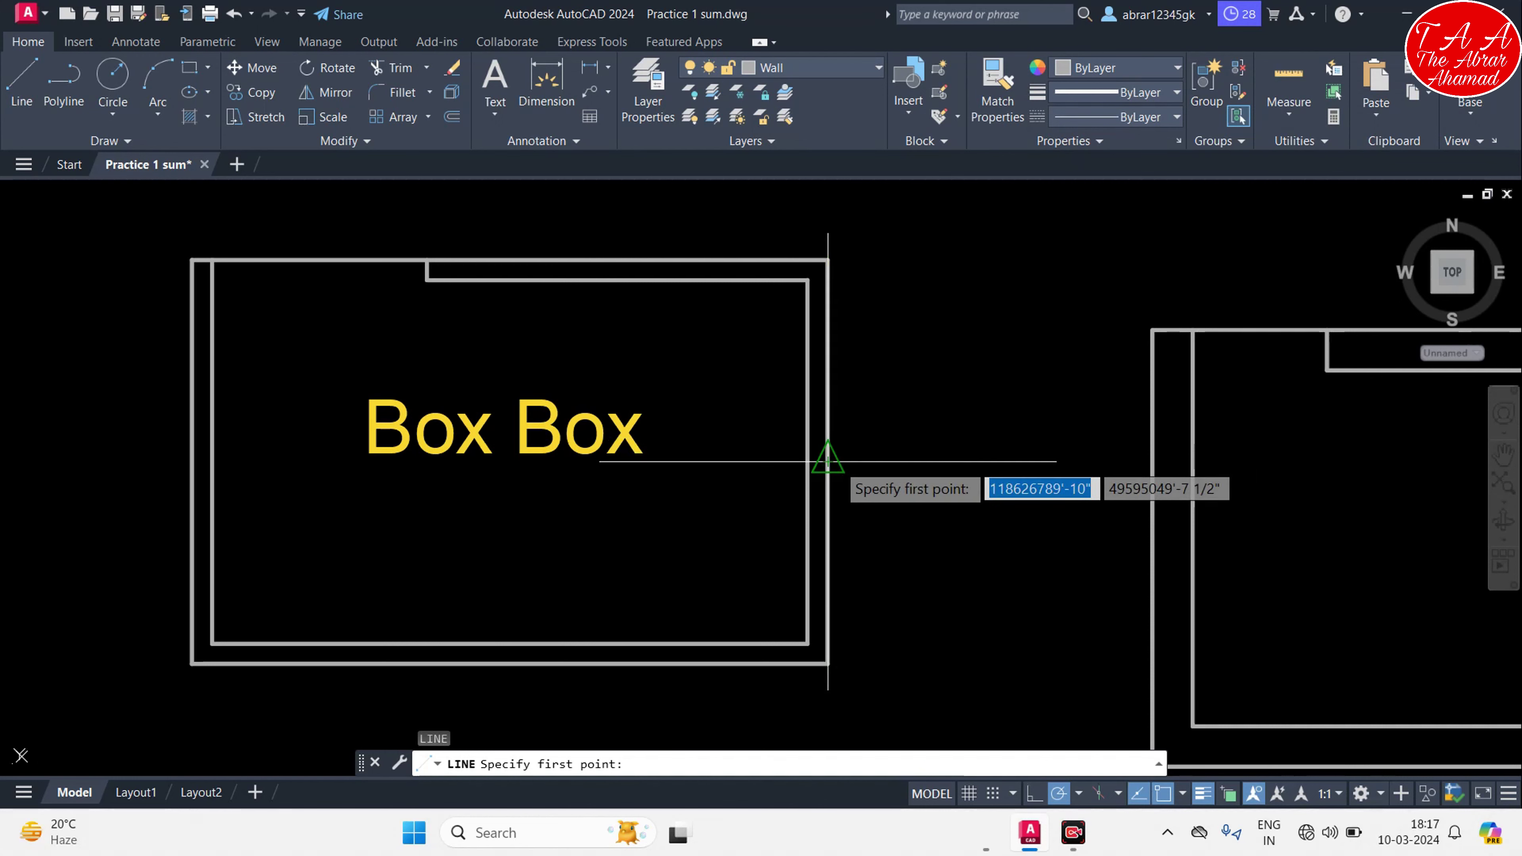
pyautogui.scroll(3, 825, 461)
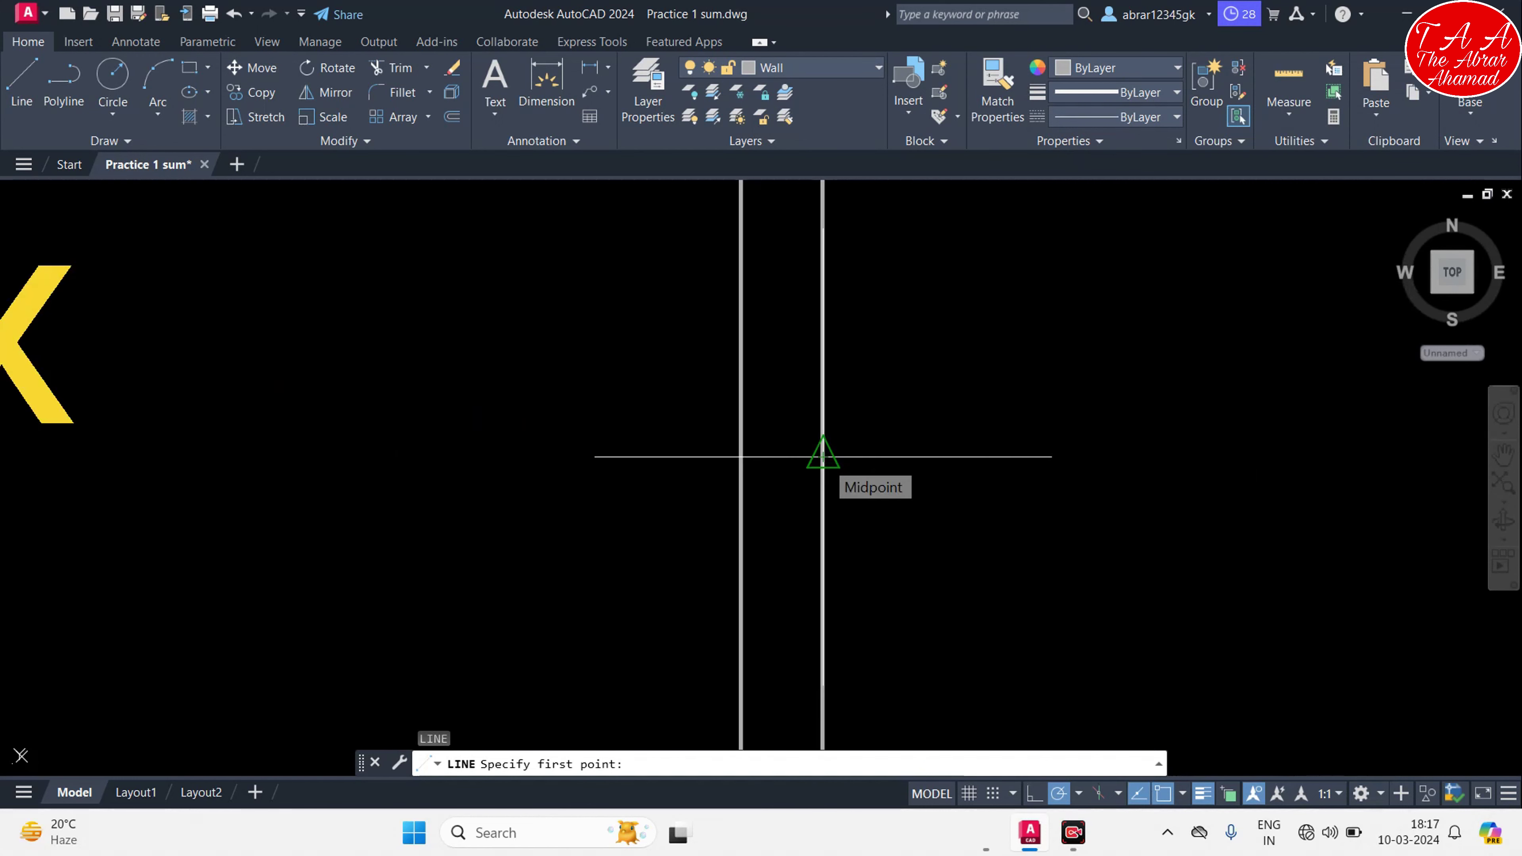
pyautogui.scroll(-2, 824, 461)
pyautogui.scroll(-1, 824, 460)
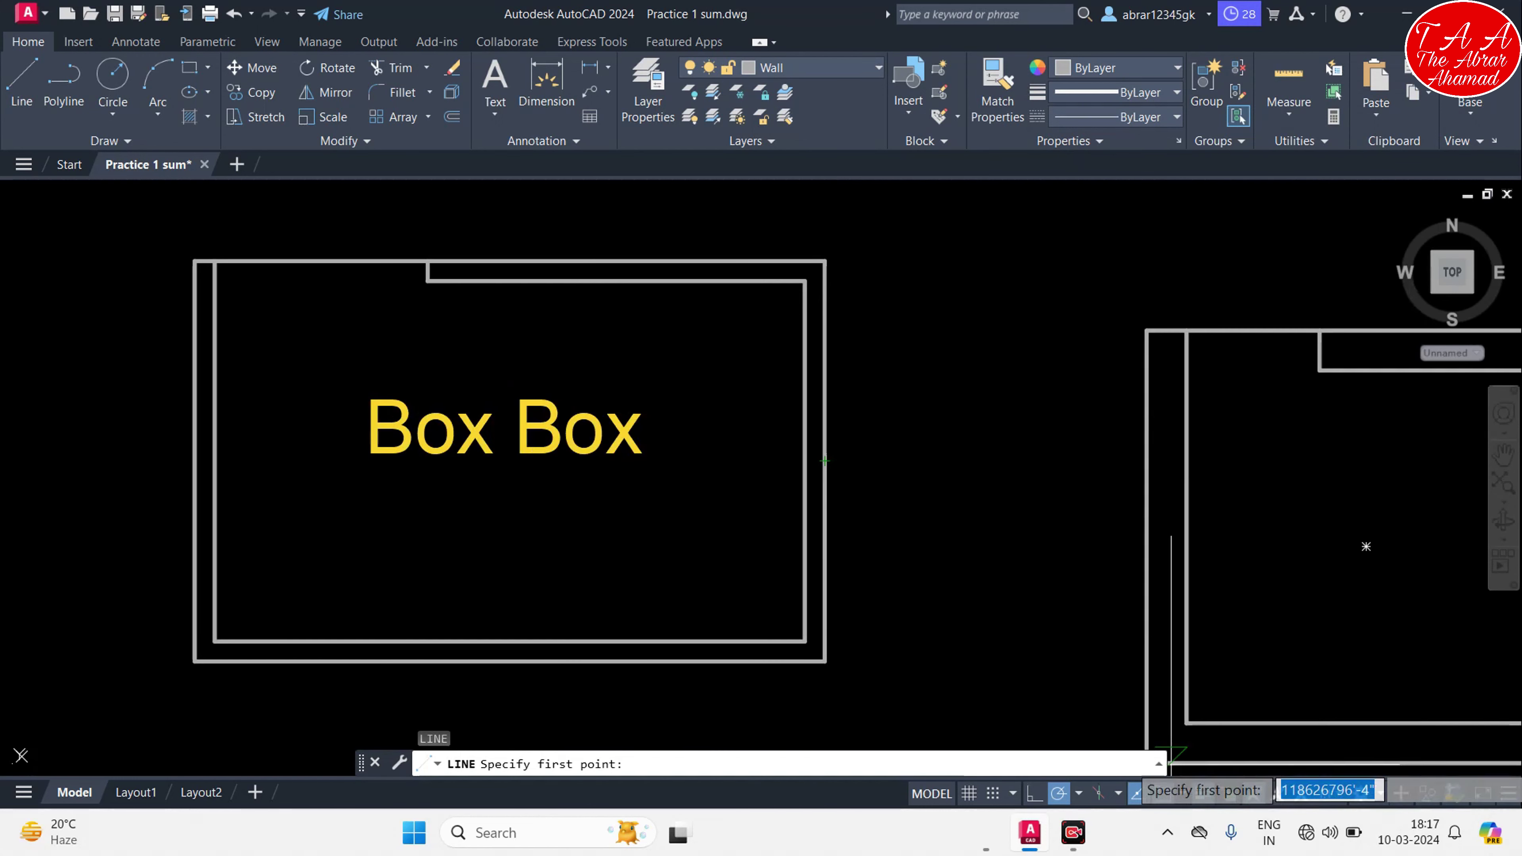
pyautogui.click(1233, 795)
pyautogui.press('Escape')
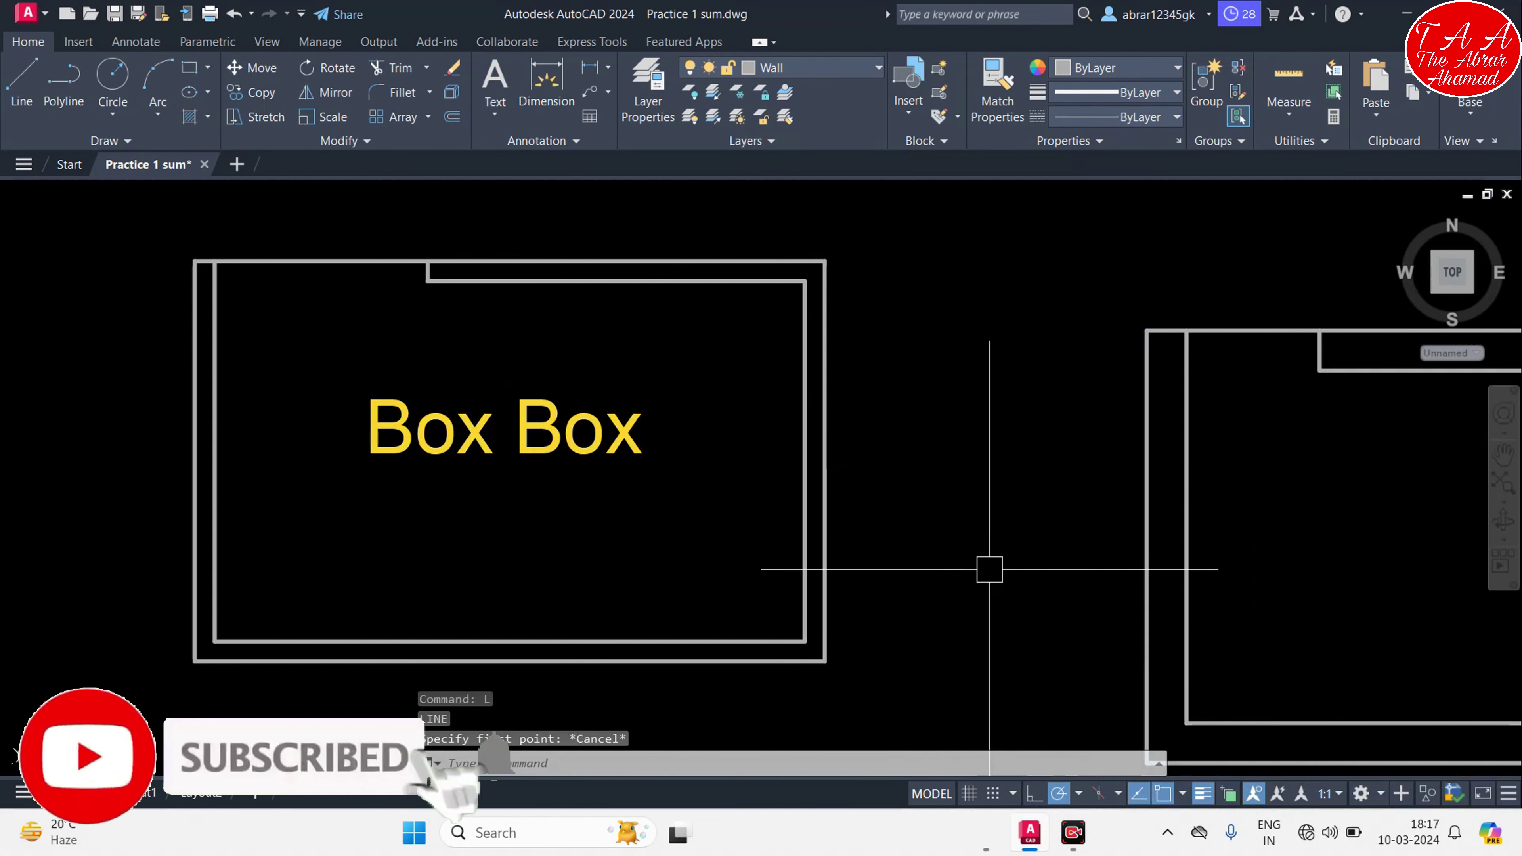
pyautogui.press('Escape')
pyautogui.press('Escape')
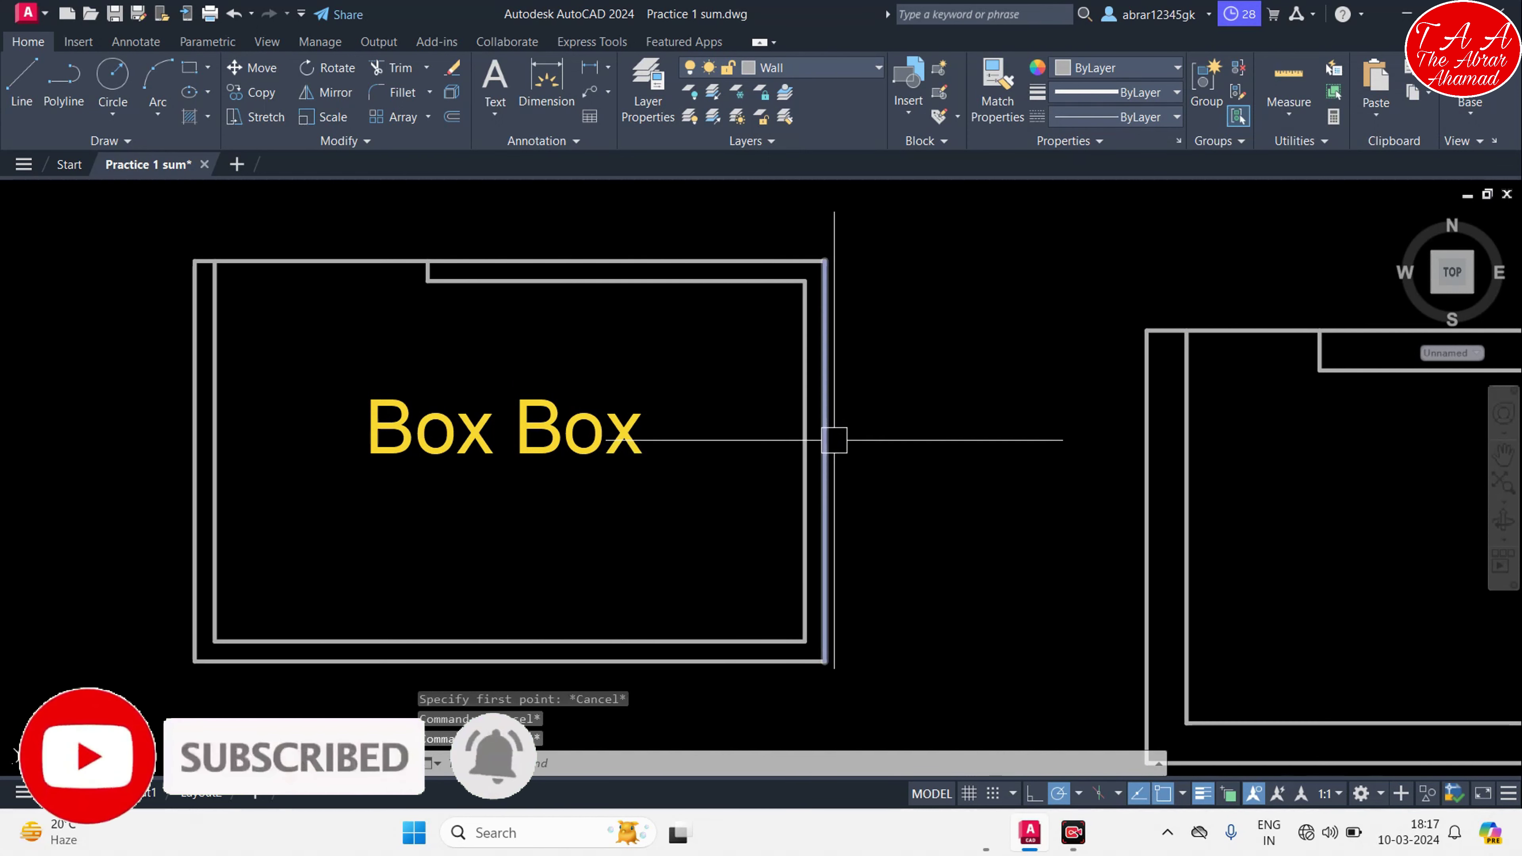
pyautogui.moveTo(833, 435); pyautogui.dragTo(816, 493, button='middle')
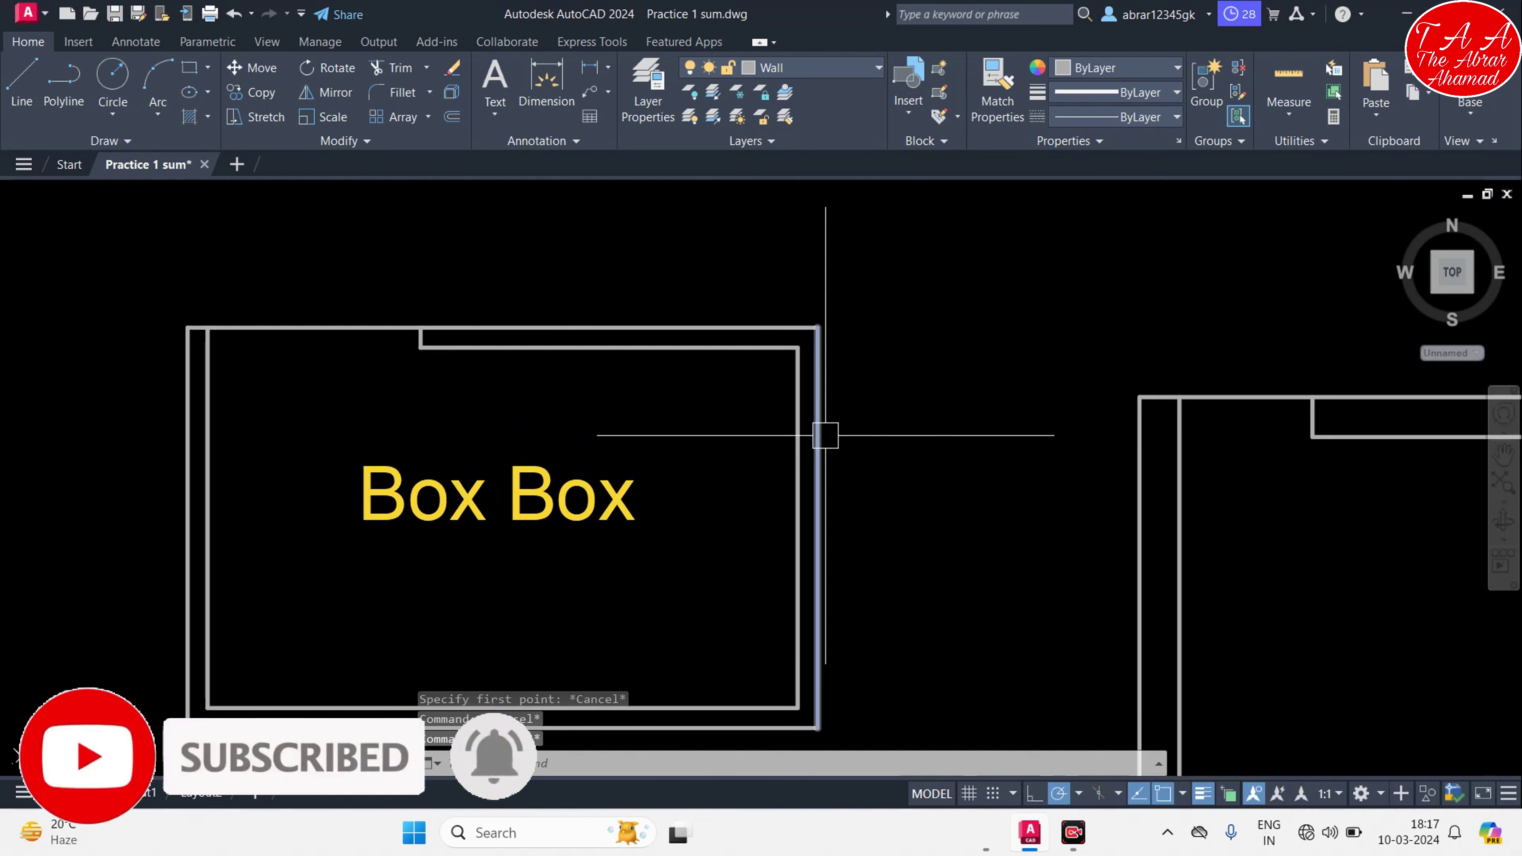
pyautogui.press('Escape')
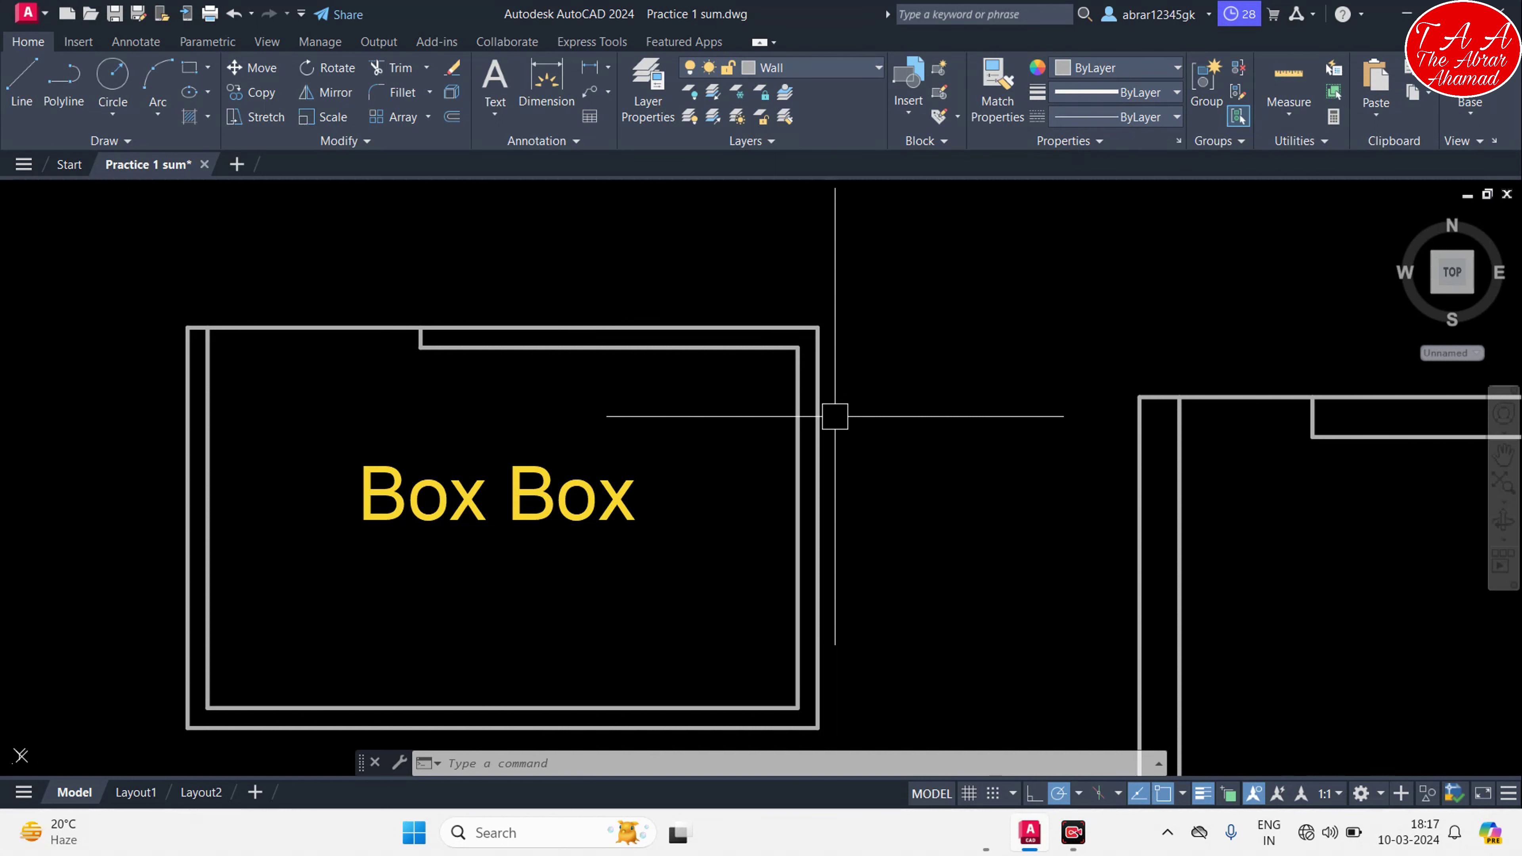
pyautogui.moveTo(909, 518); pyautogui.dragTo(834, 480, button='middle')
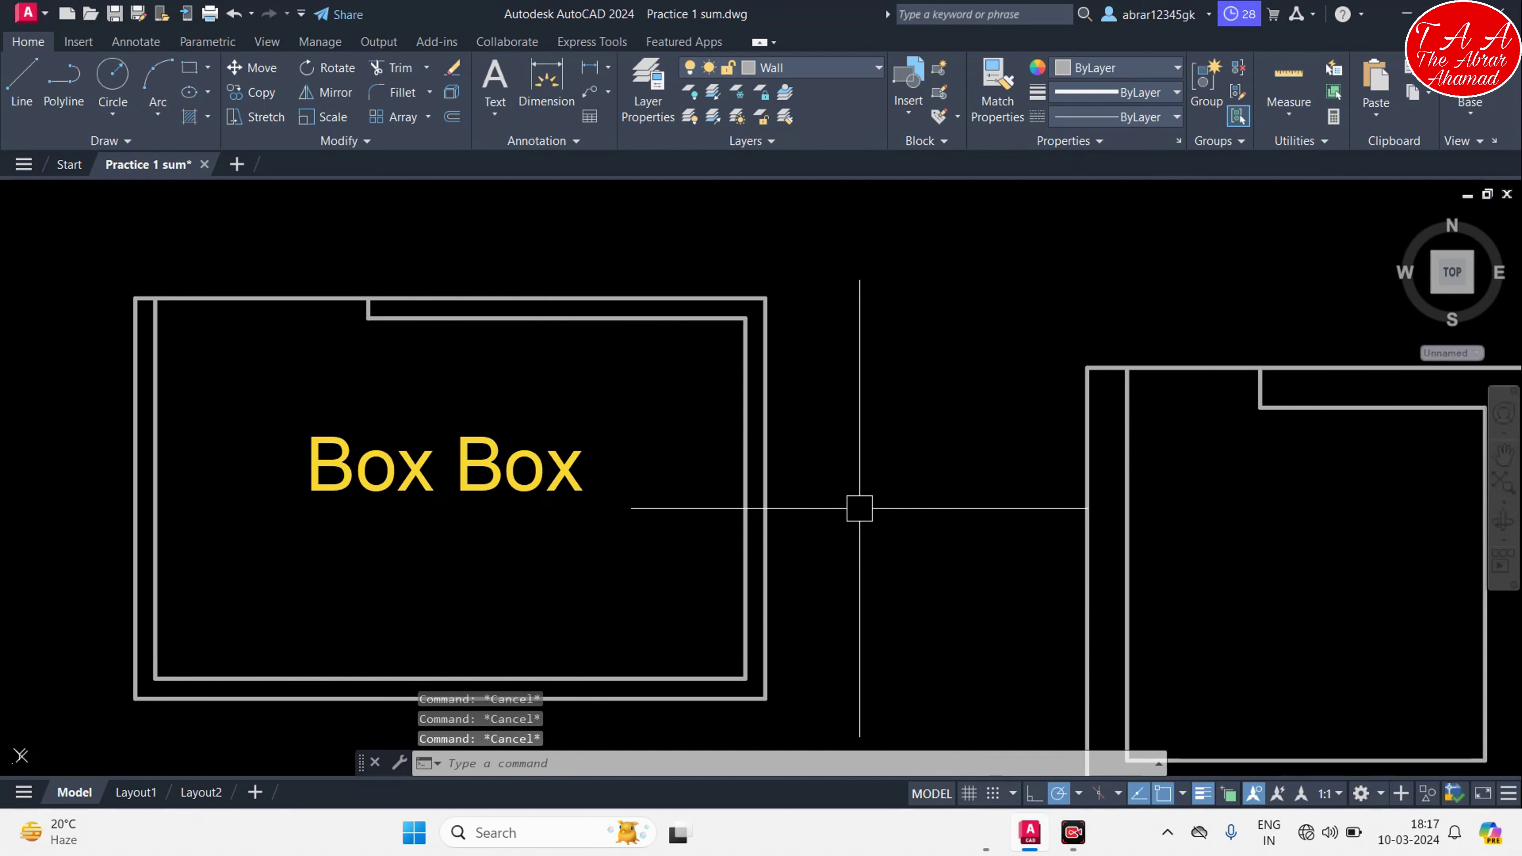
pyautogui.write('l')
pyautogui.press('Return')
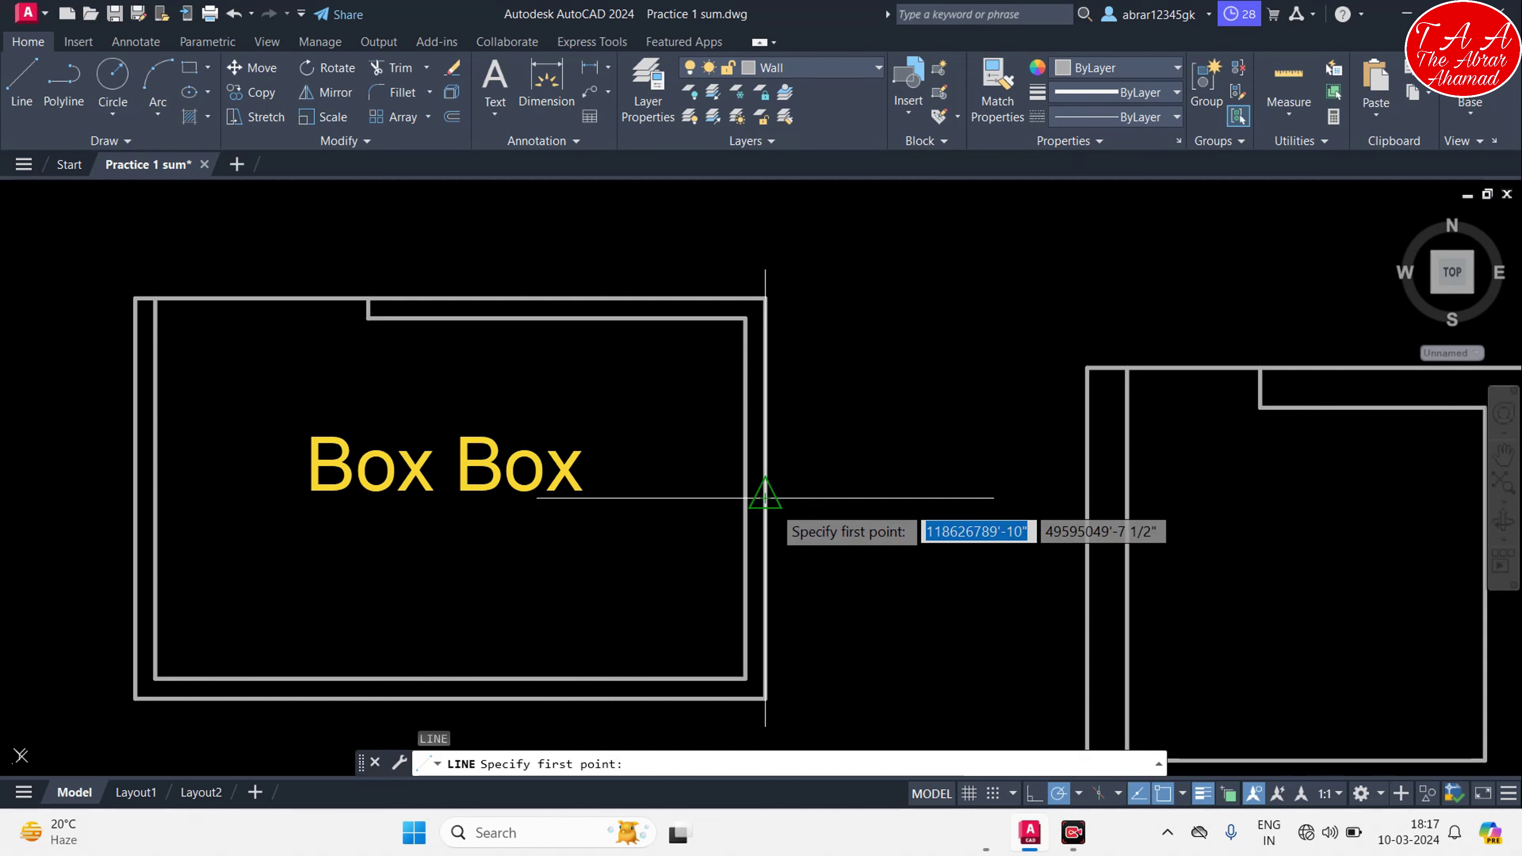
pyautogui.press('Escape')
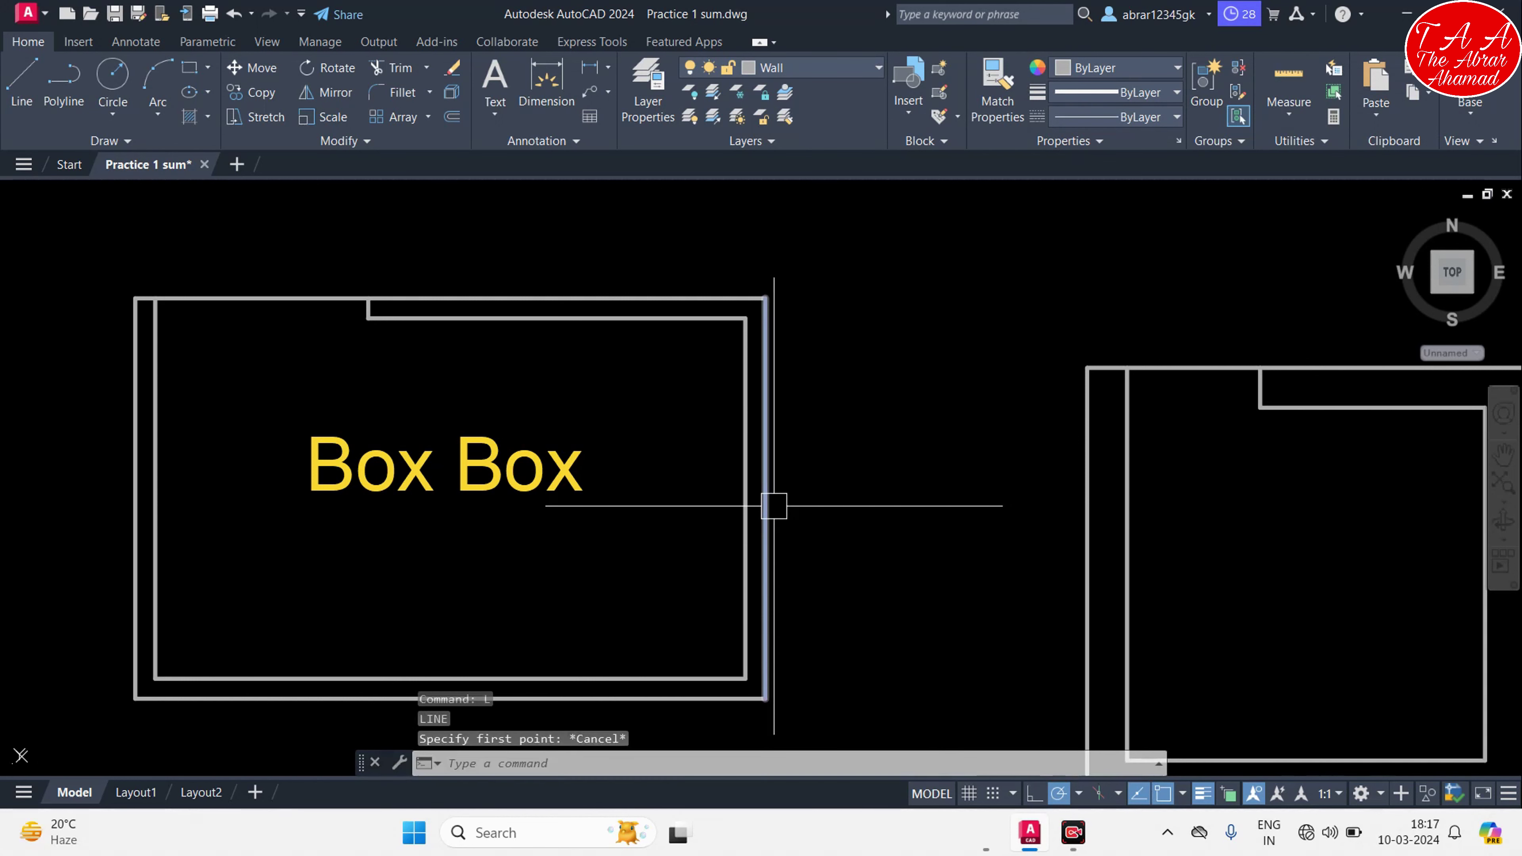
pyautogui.click(1221, 807)
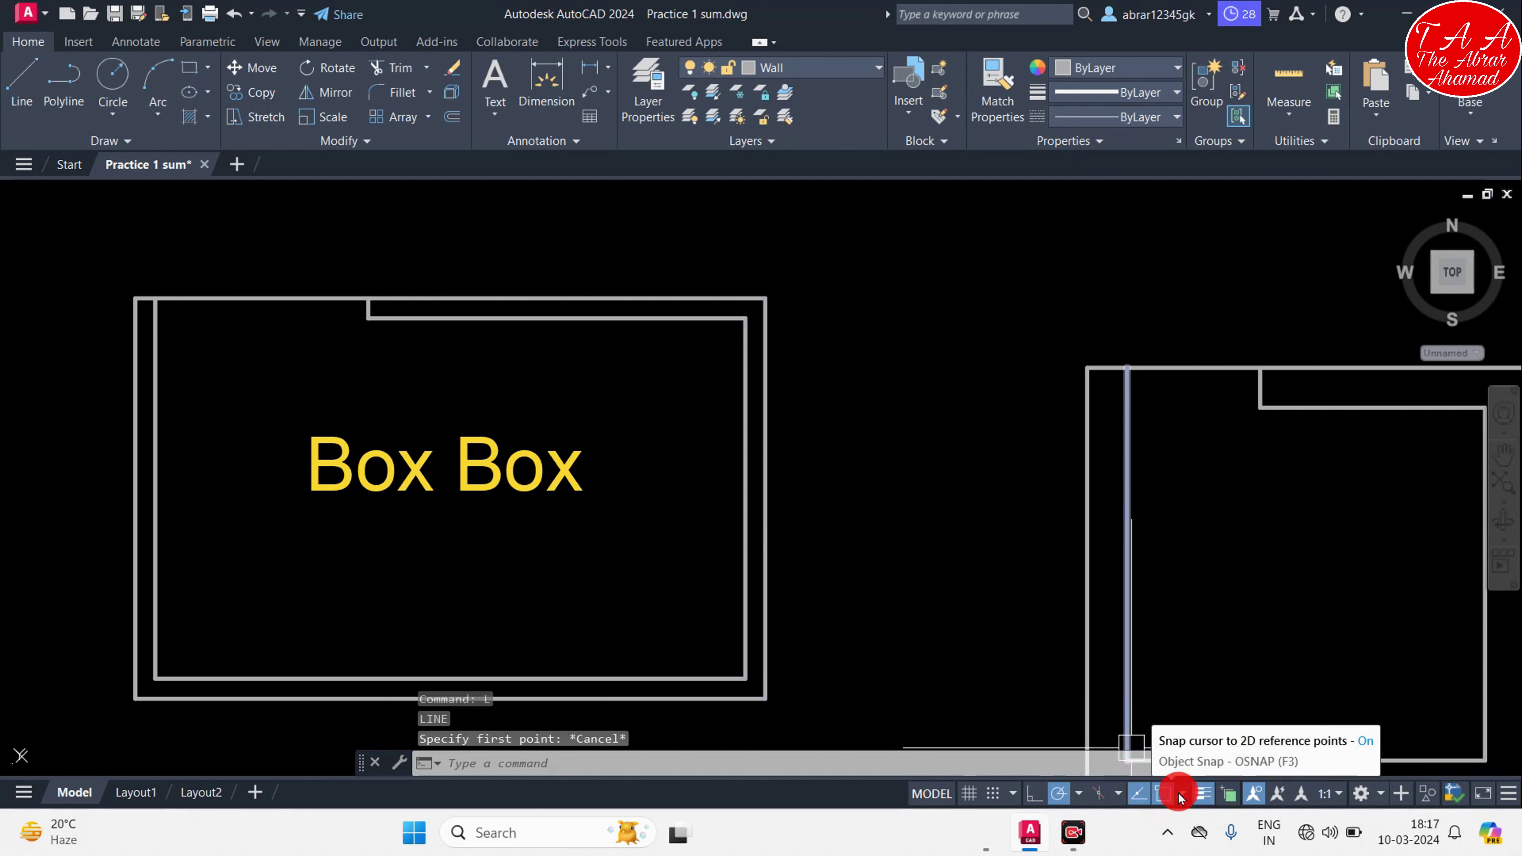
# Enable the Midpoint object snap from the status bar's snap list
pyautogui.click(1180, 795)
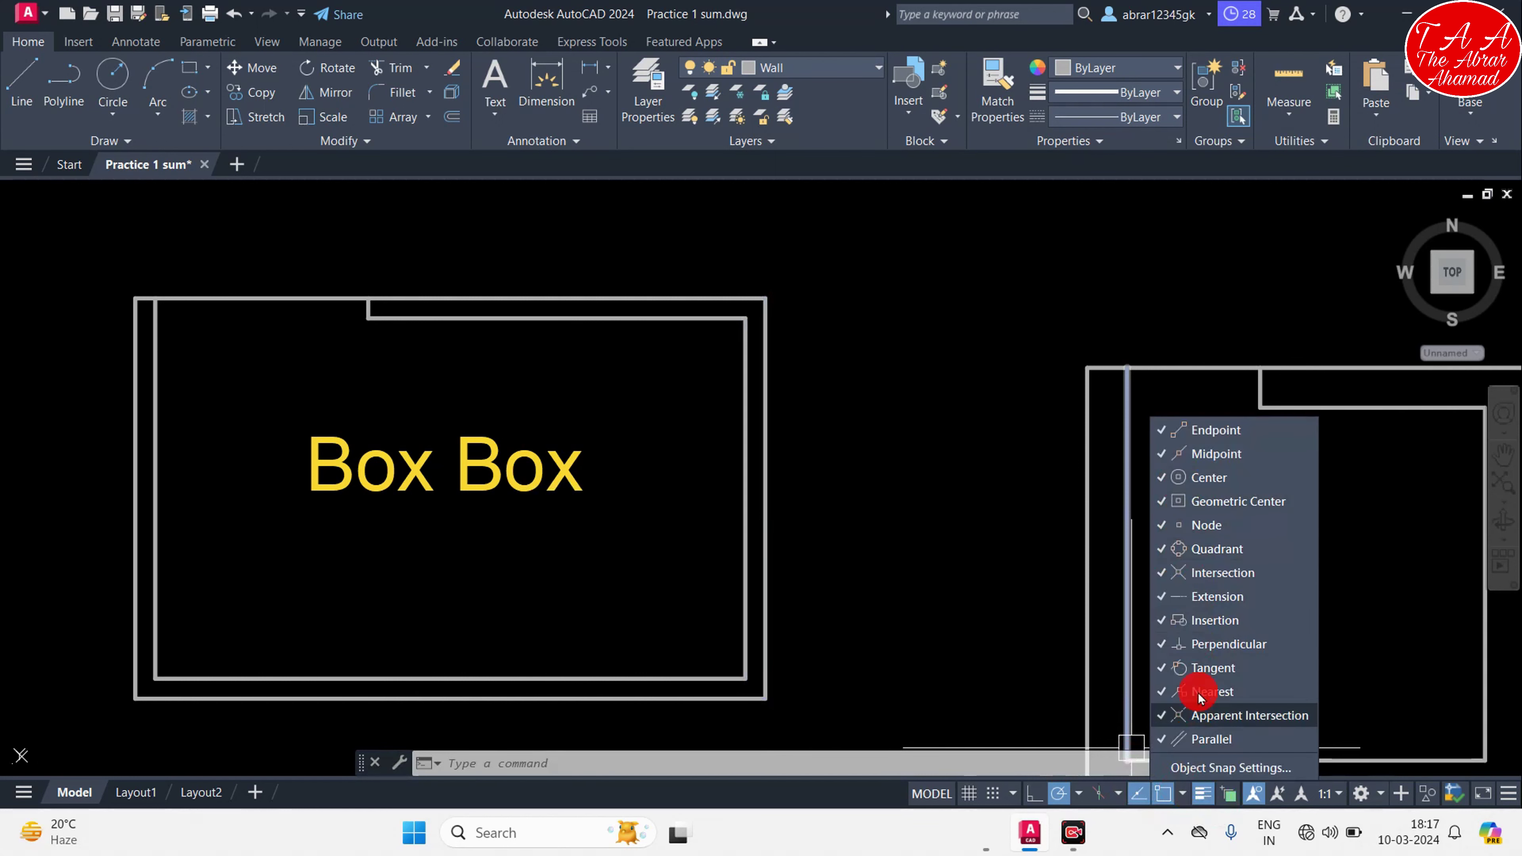
pyautogui.click(1128, 478)
pyautogui.press('Escape')
pyautogui.press('Escape')
pyautogui.press('Escape')
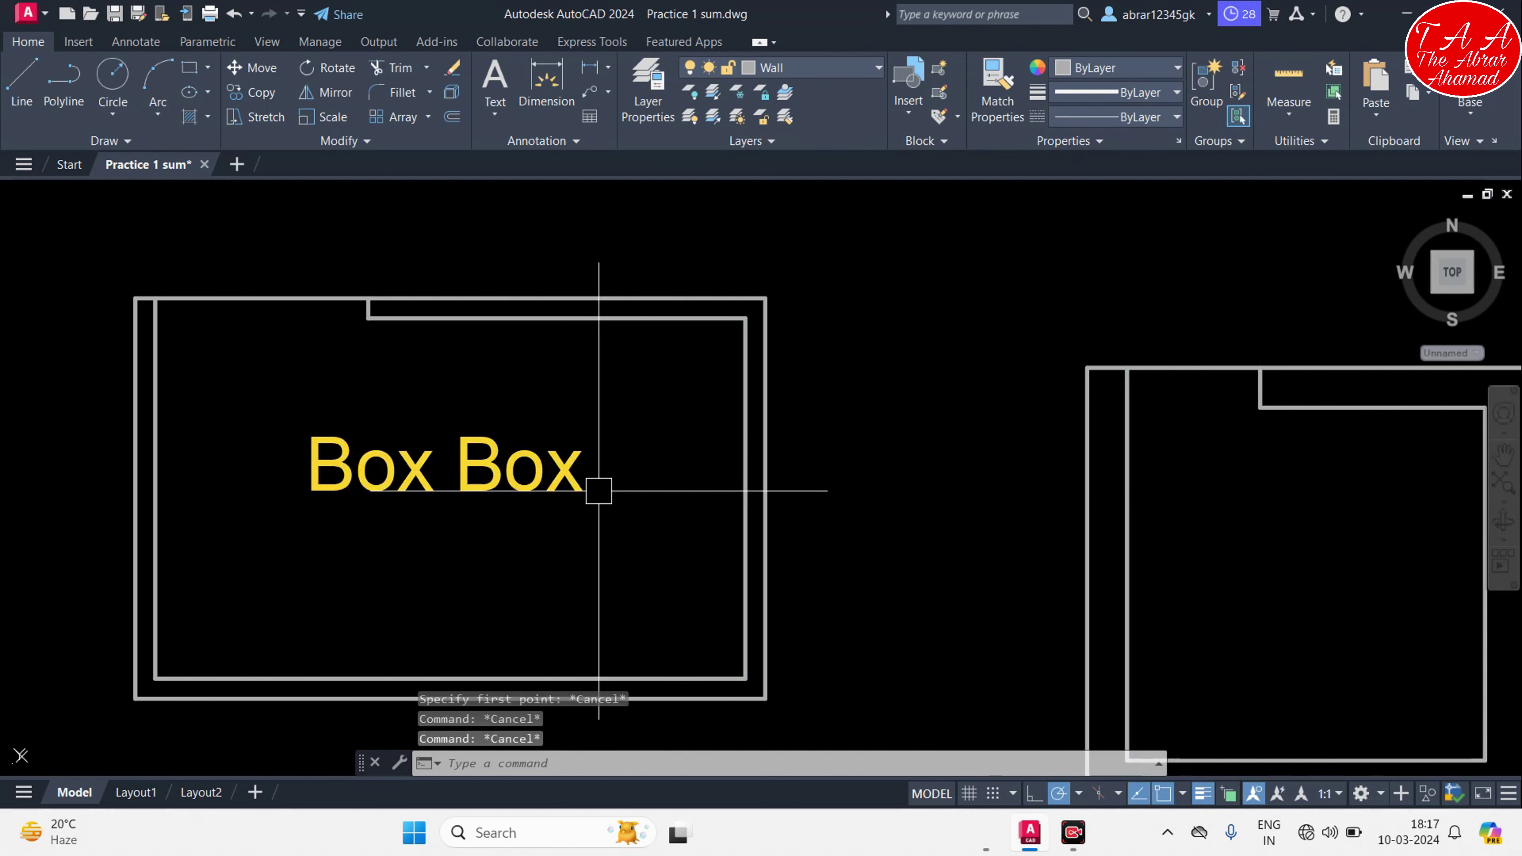
pyautogui.write('l')
pyautogui.press('Return')
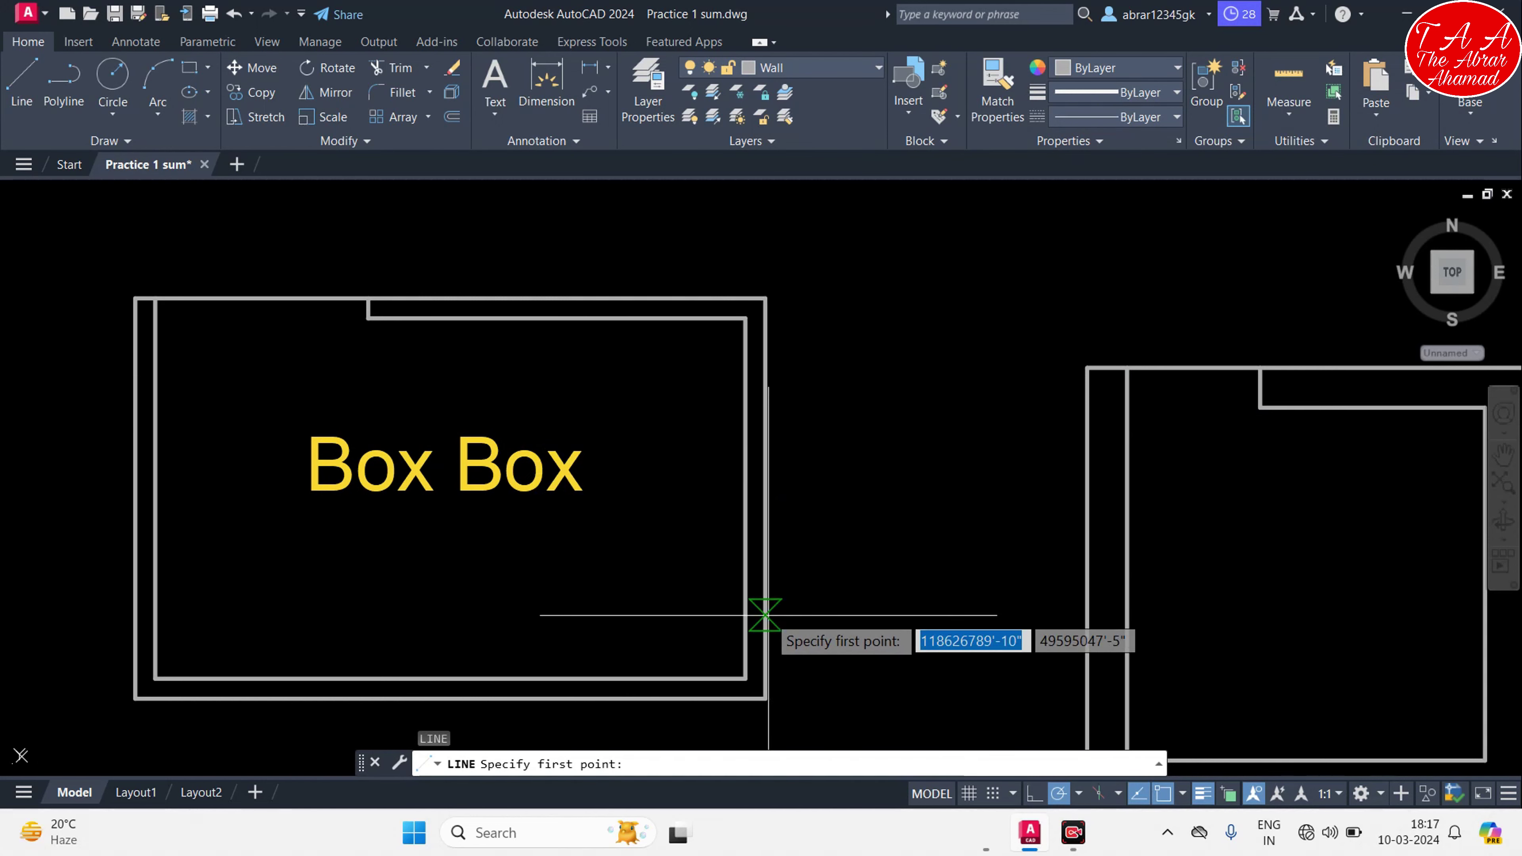
pyautogui.press('Escape')
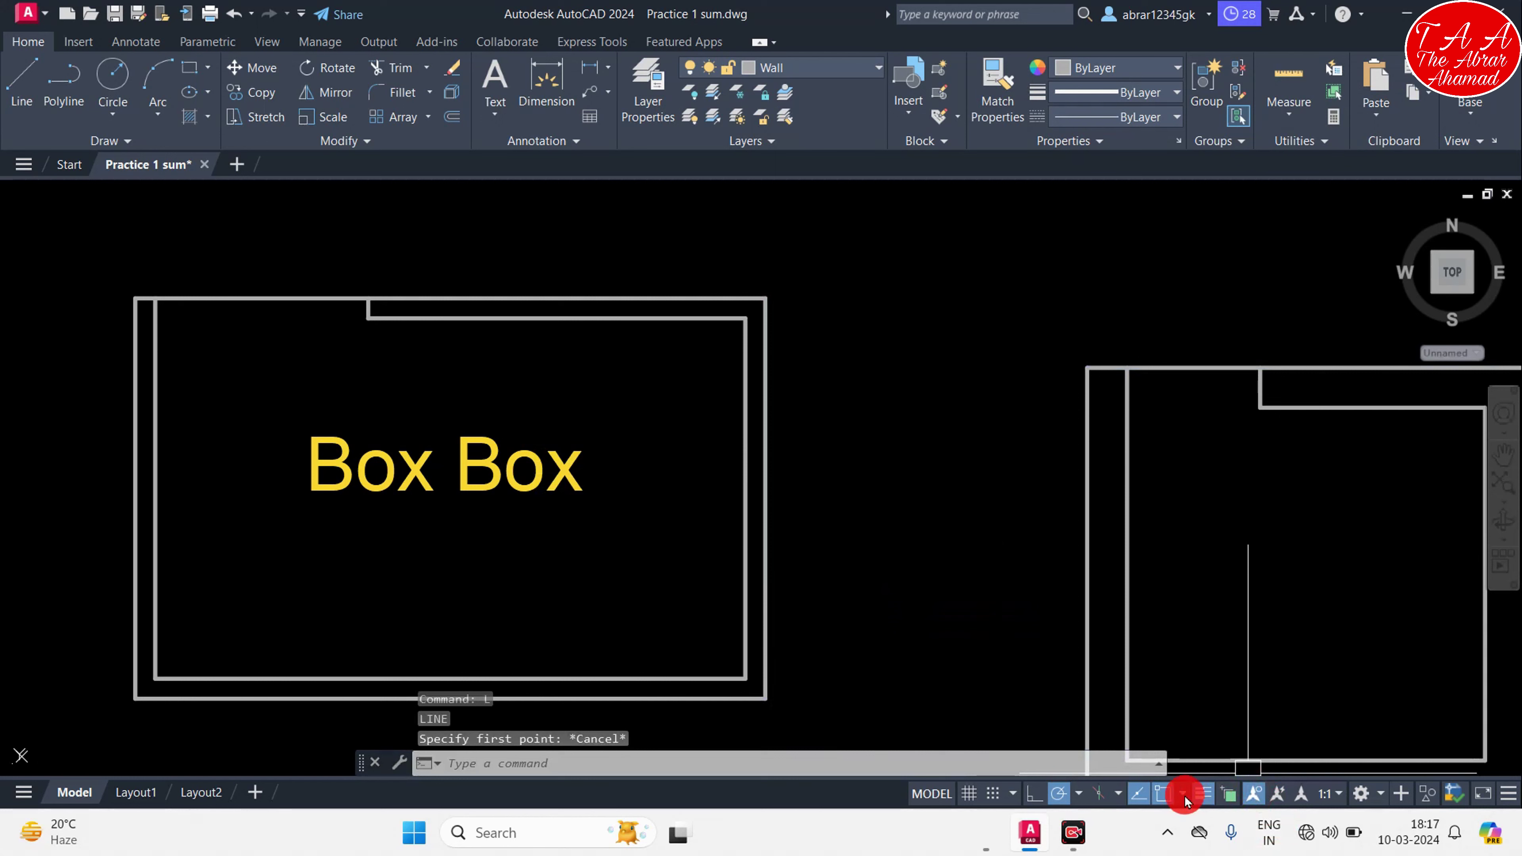
pyautogui.click(1184, 795)
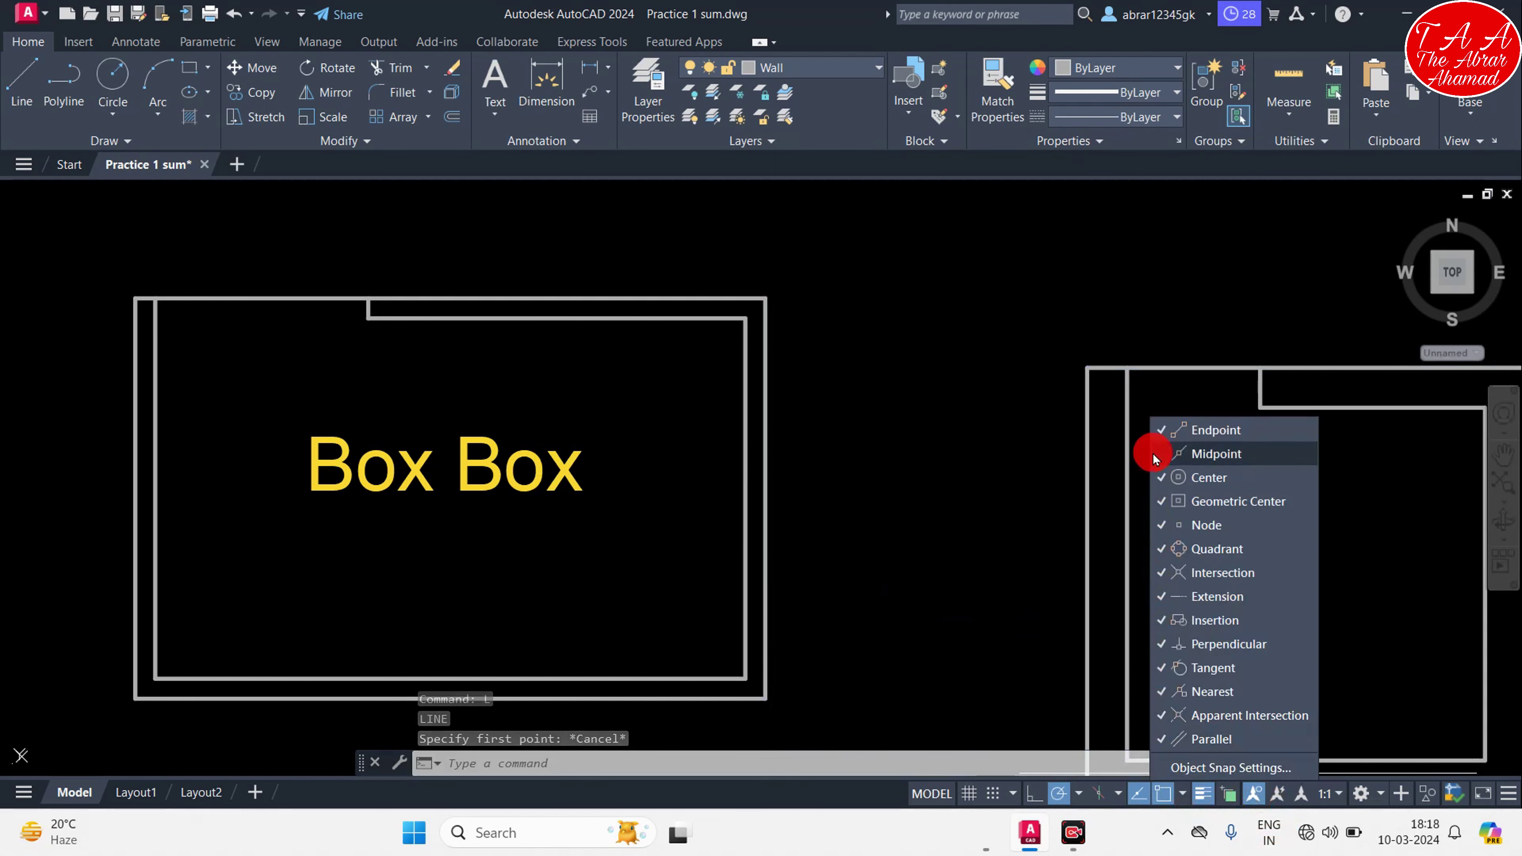
pyautogui.click(1131, 483)
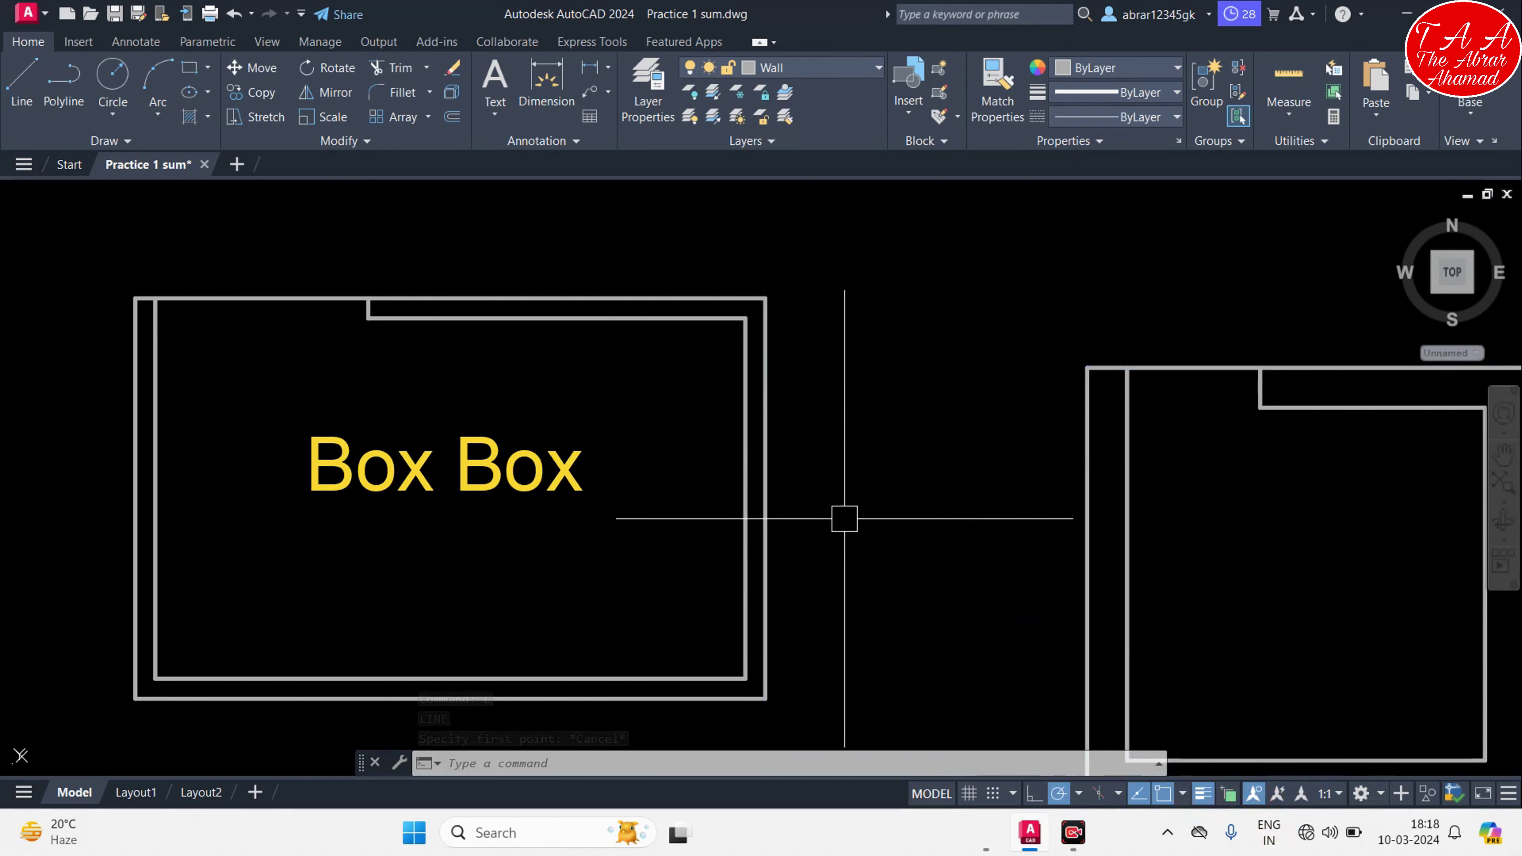
pyautogui.write('l')
# Draw a short line across the right wall from its midpoint
pyautogui.press('Return')
pyautogui.press('Return')
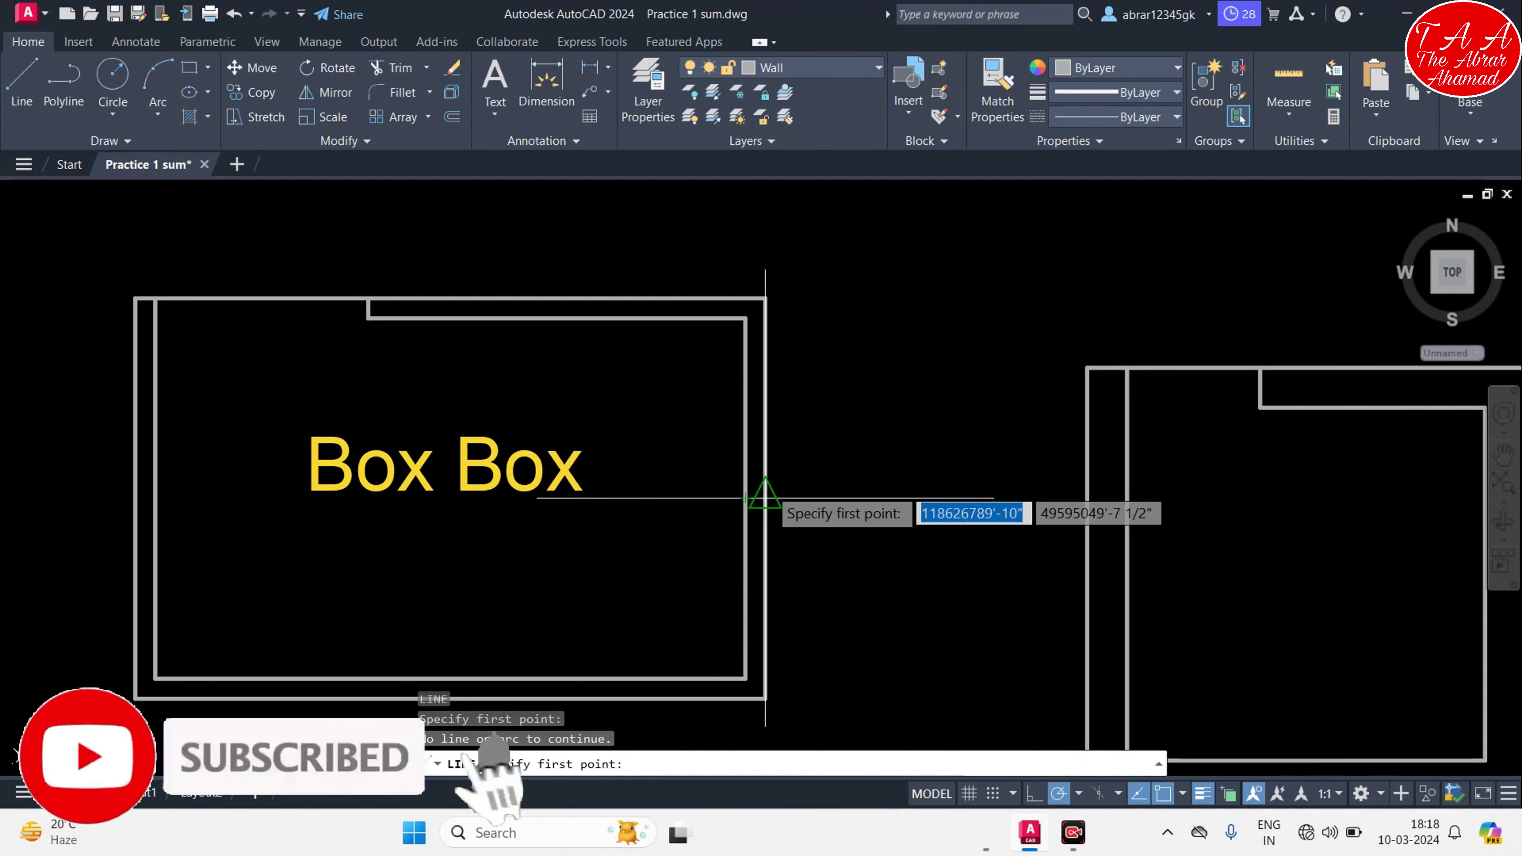
pyautogui.click(766, 497)
pyautogui.click(746, 497)
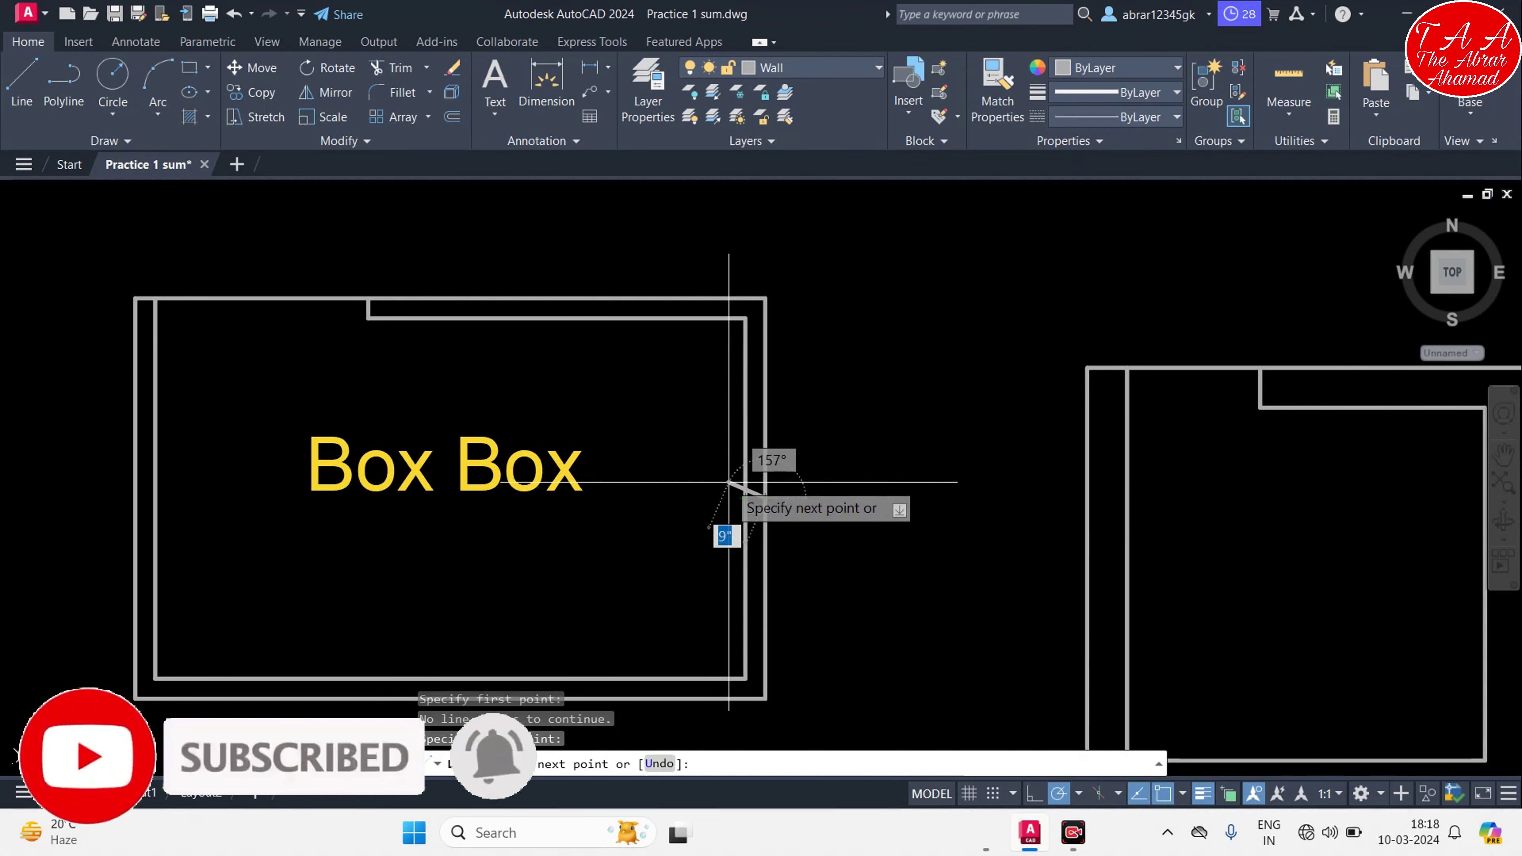
pyautogui.press('Escape')
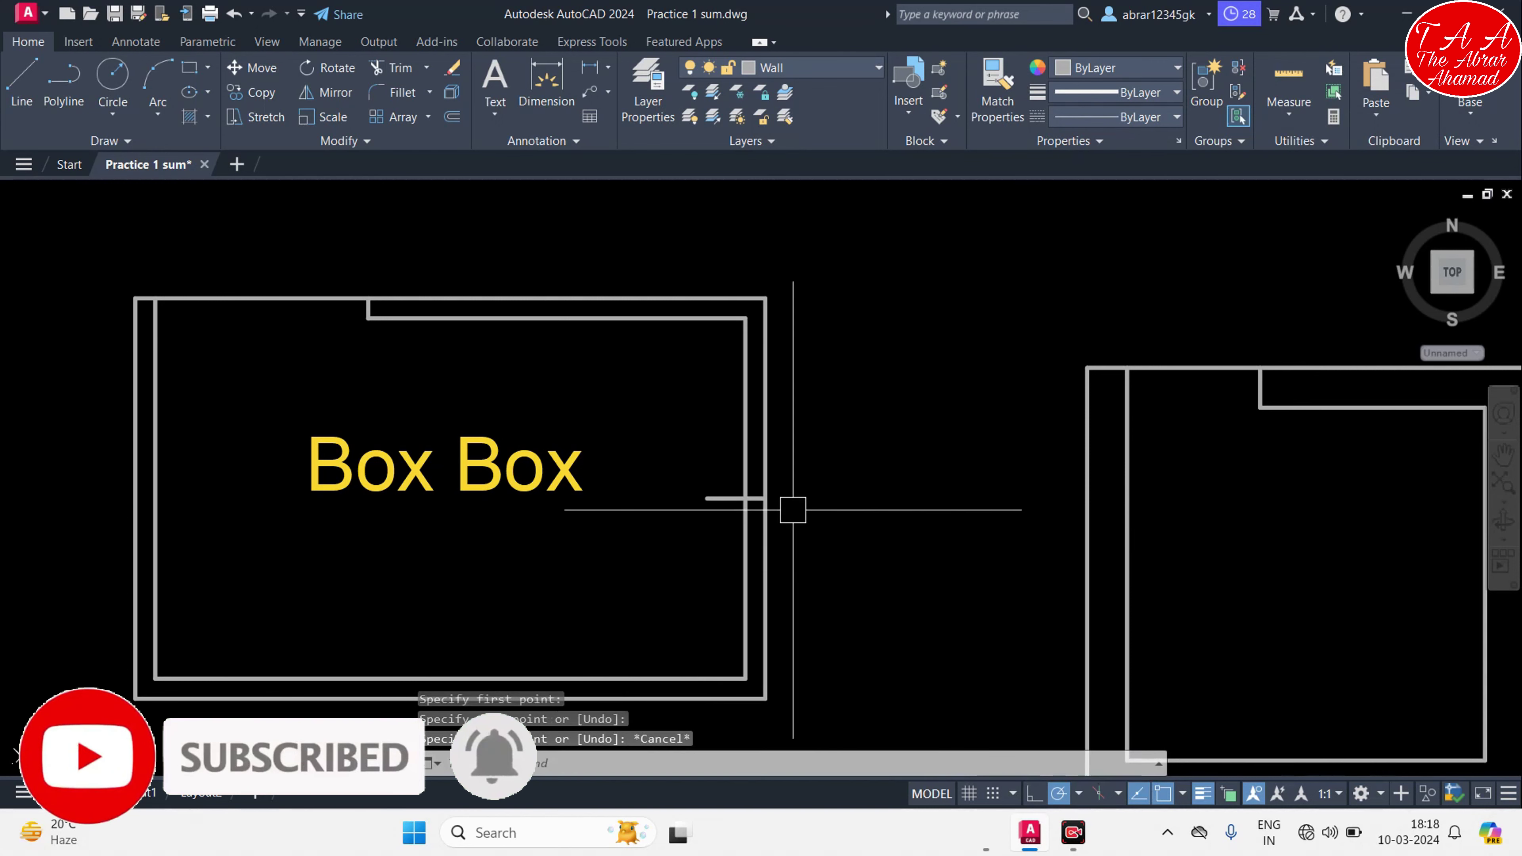
pyautogui.scroll(3, 737, 510)
pyautogui.scroll(-3, 866, 538)
pyautogui.scroll(-3, 875, 502)
pyautogui.scroll(4, 875, 502)
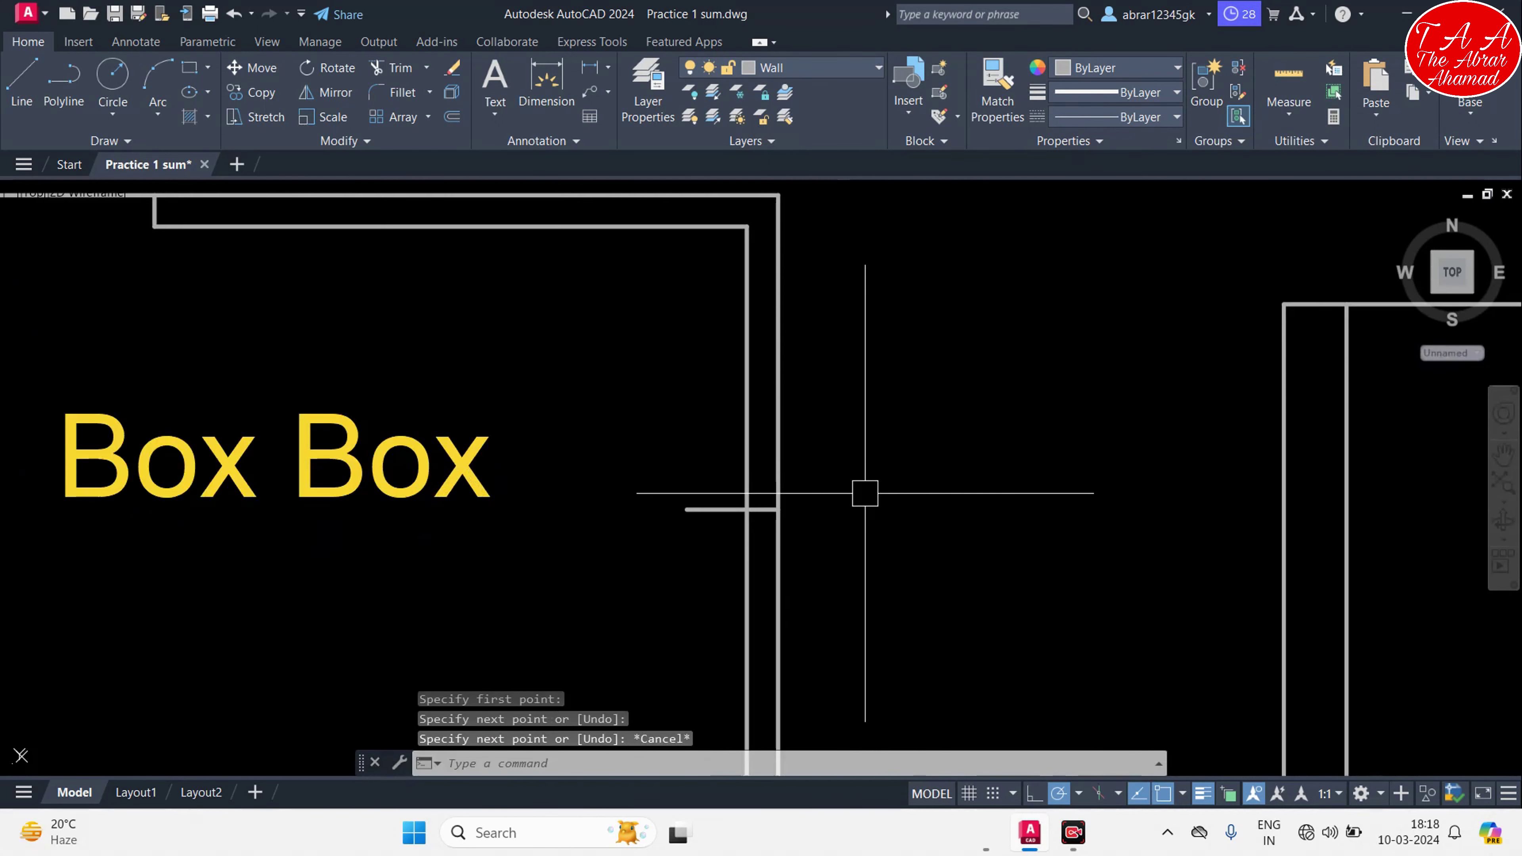
pyautogui.scroll(-2, 866, 493)
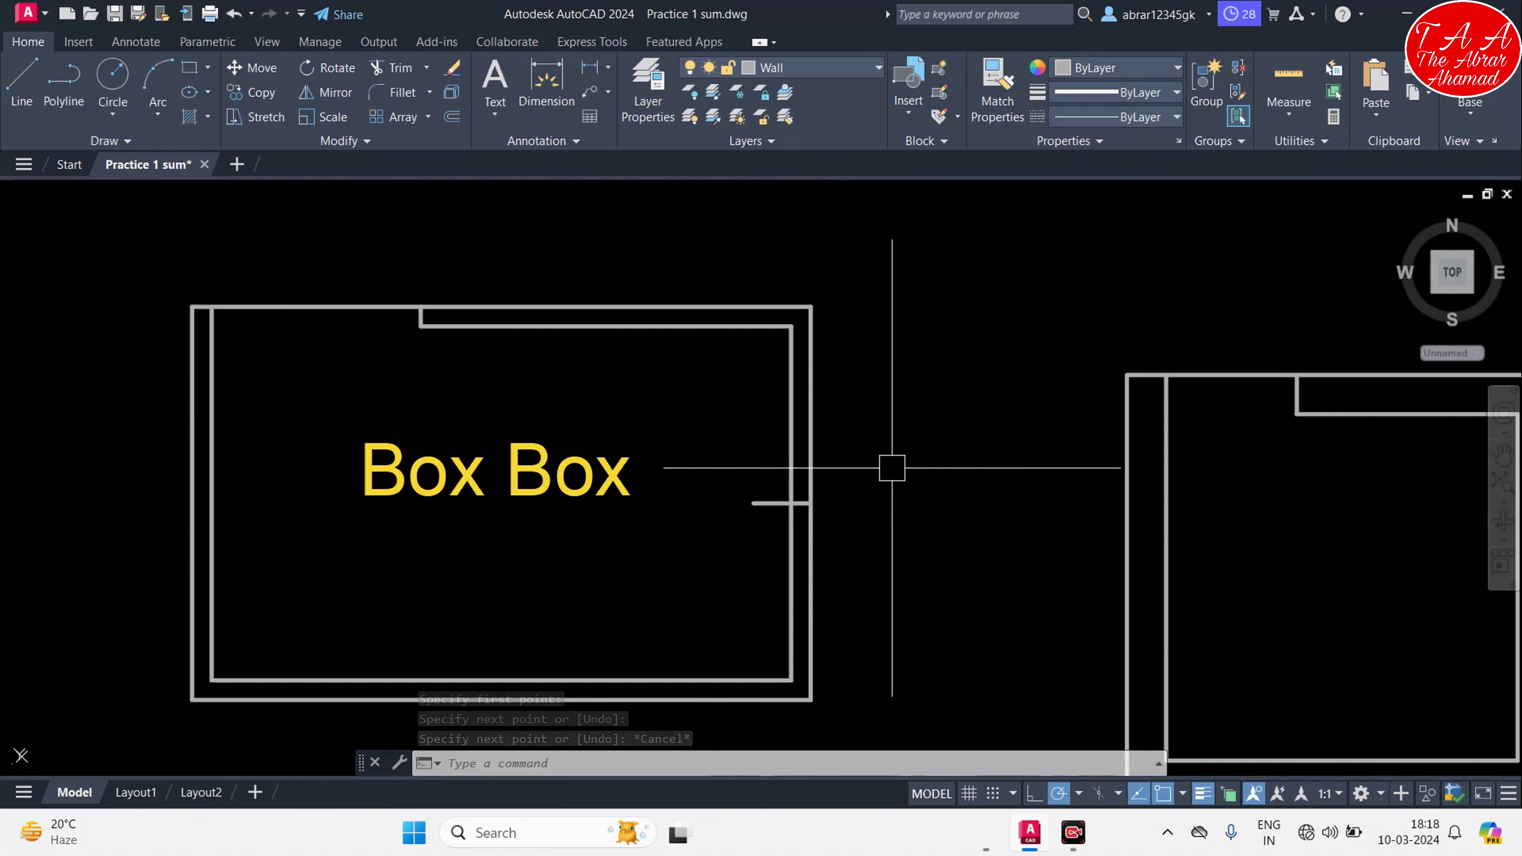
pyautogui.scroll(2, 869, 482)
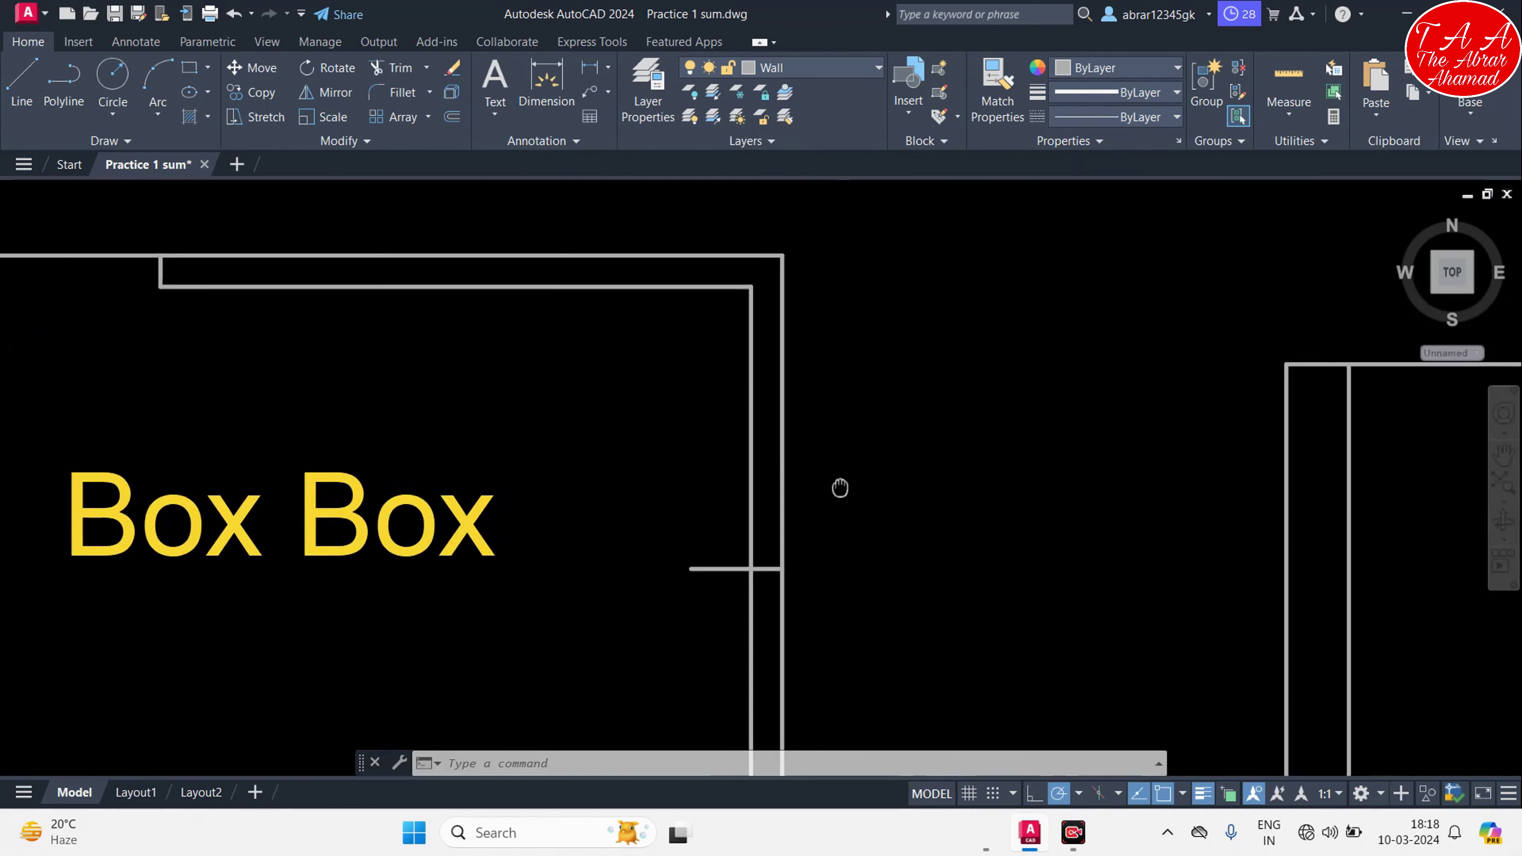
pyautogui.scroll(-3, 840, 485)
pyautogui.scroll(2, 825, 505)
pyautogui.press('Escape')
# Offset the cross line 2' above and 2' below
pyautogui.write('o')
pyautogui.press('Return')
pyautogui.write("2'")
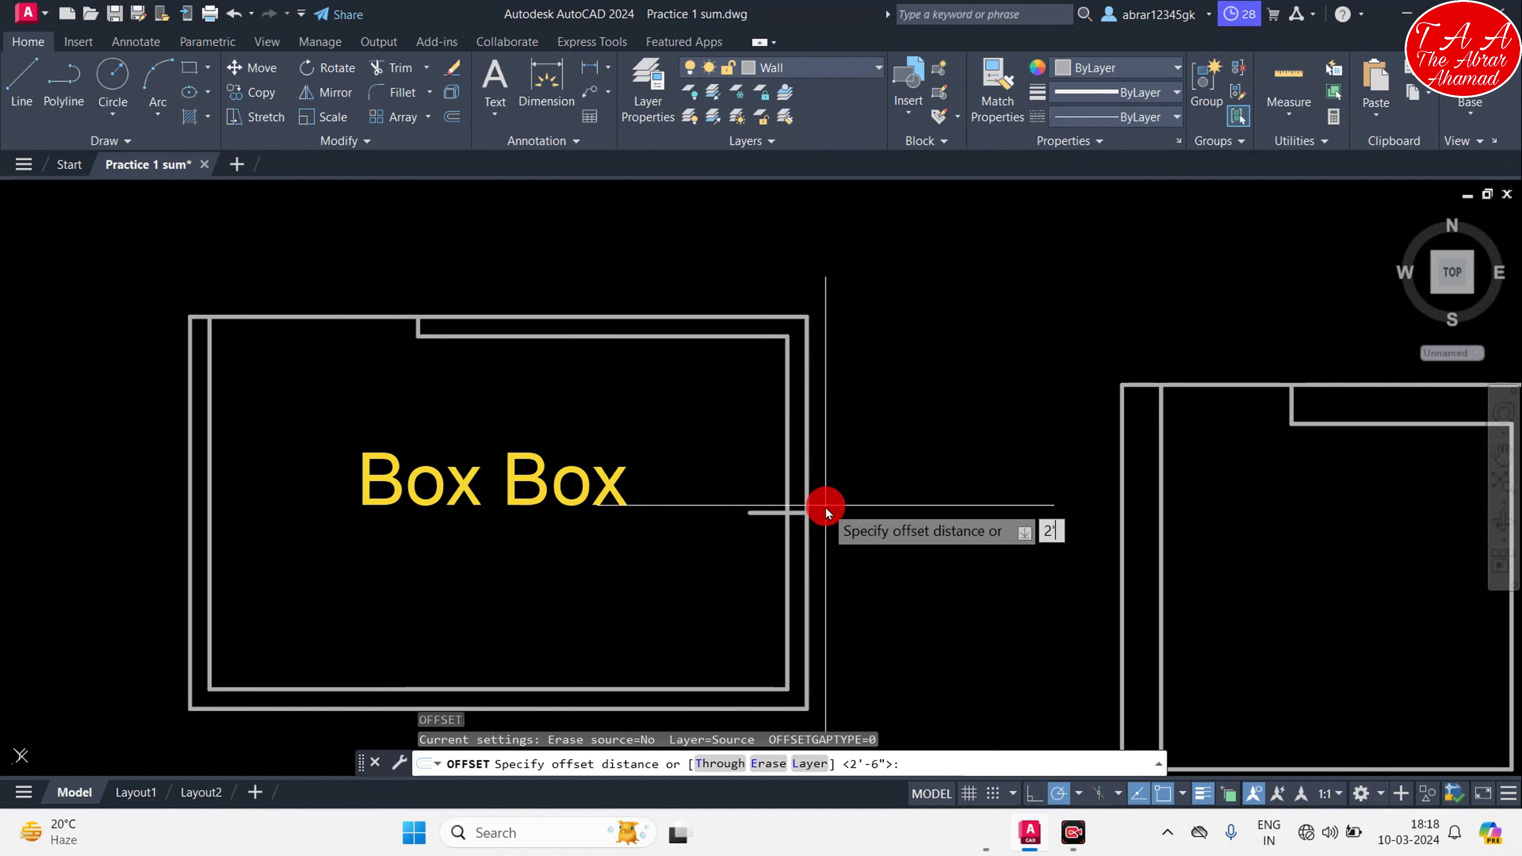
pyautogui.press('Return')
pyautogui.click(779, 512)
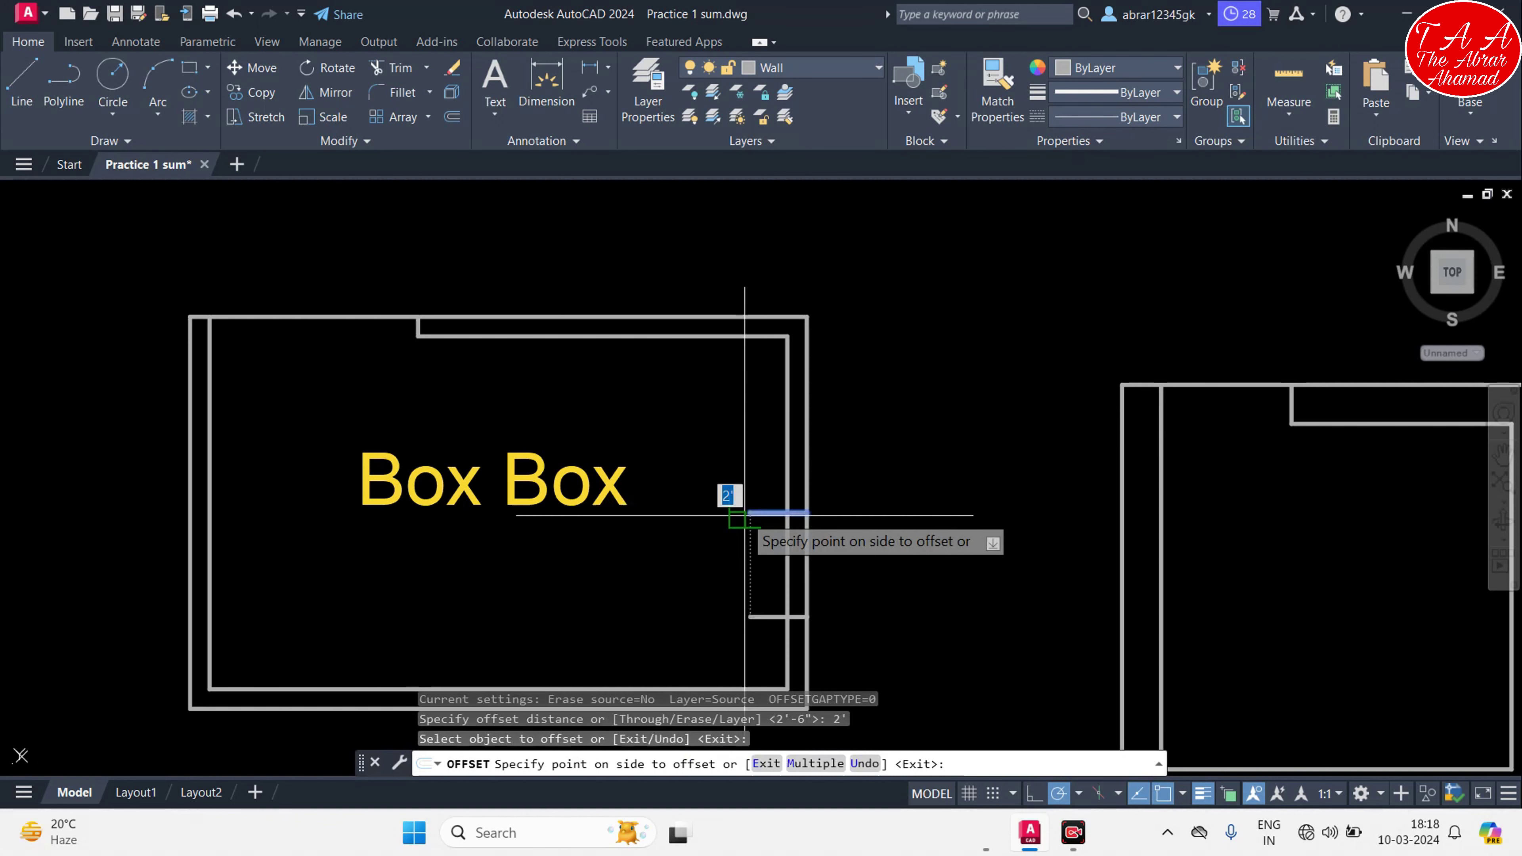
pyautogui.click(744, 452)
pyautogui.click(758, 511)
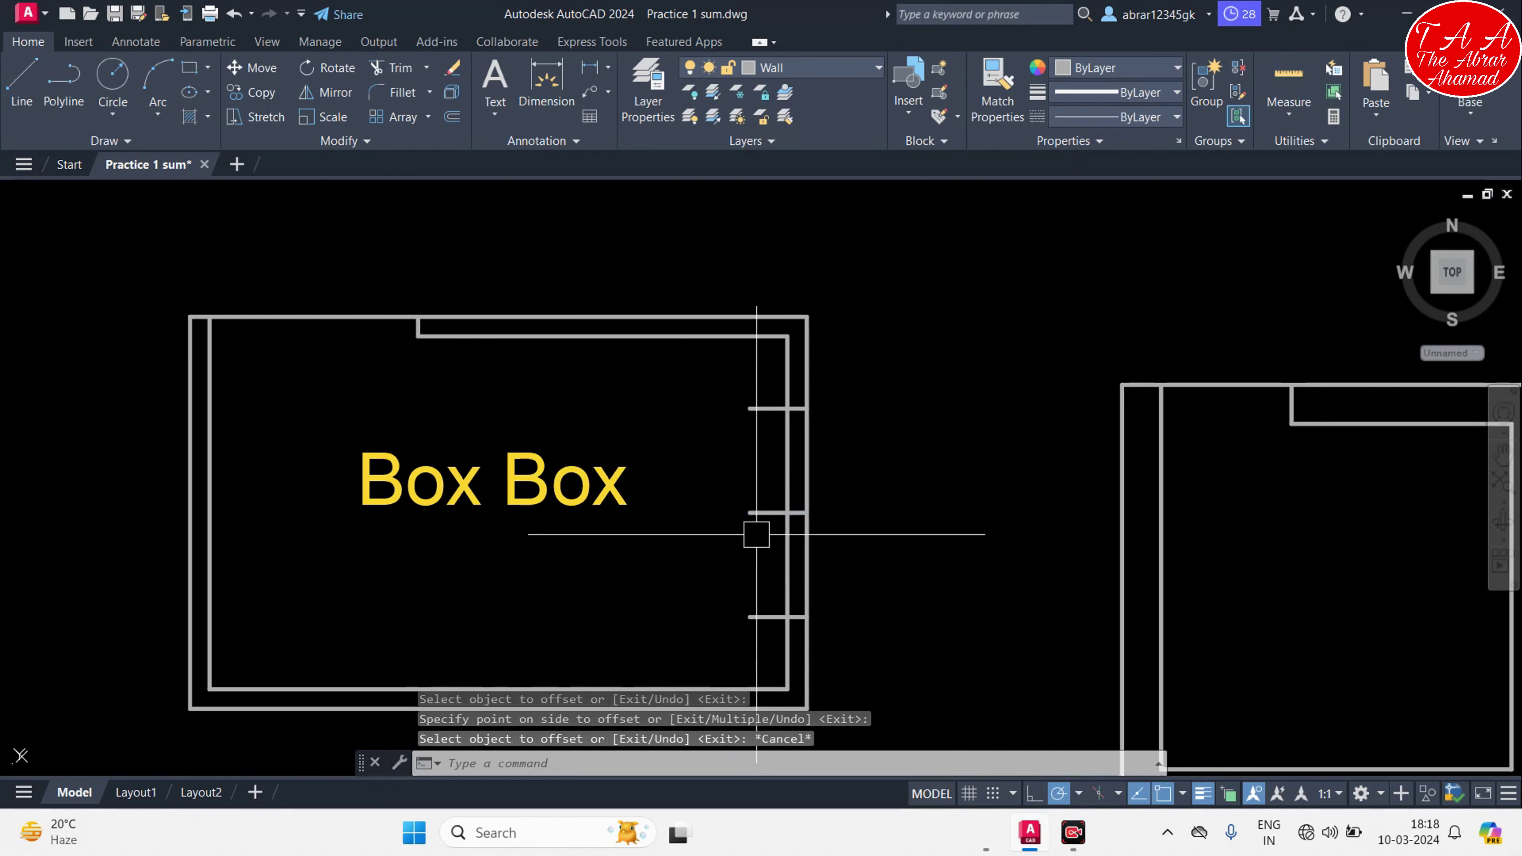
pyautogui.press('Escape')
pyautogui.click(753, 513)
# Erase the original middle cross line
pyautogui.write('e')
pyautogui.press('Return')
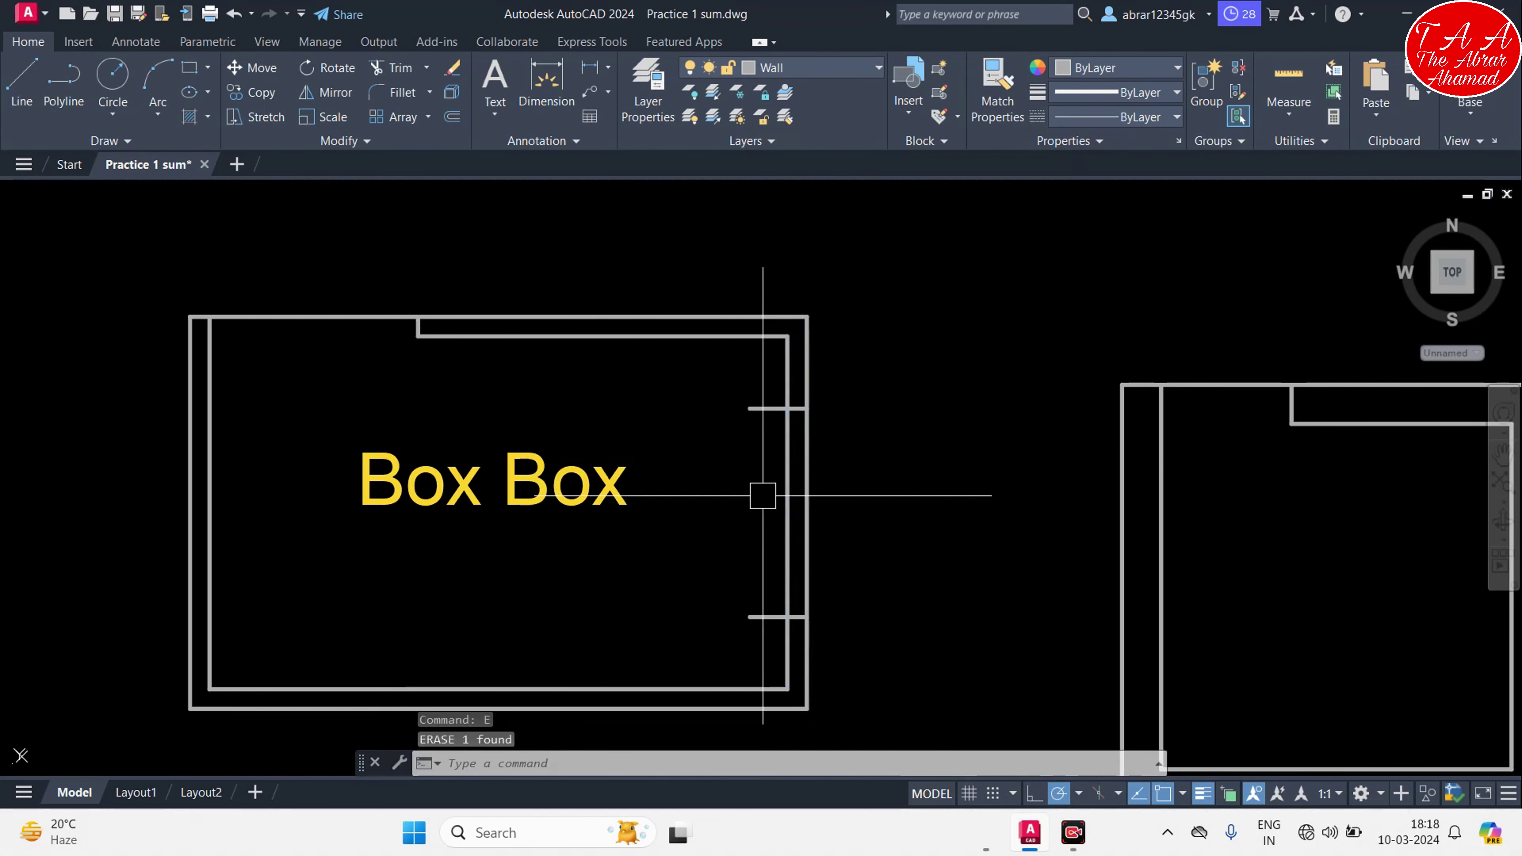
pyautogui.press('Escape')
pyautogui.press('Escape')
pyautogui.press('Return')
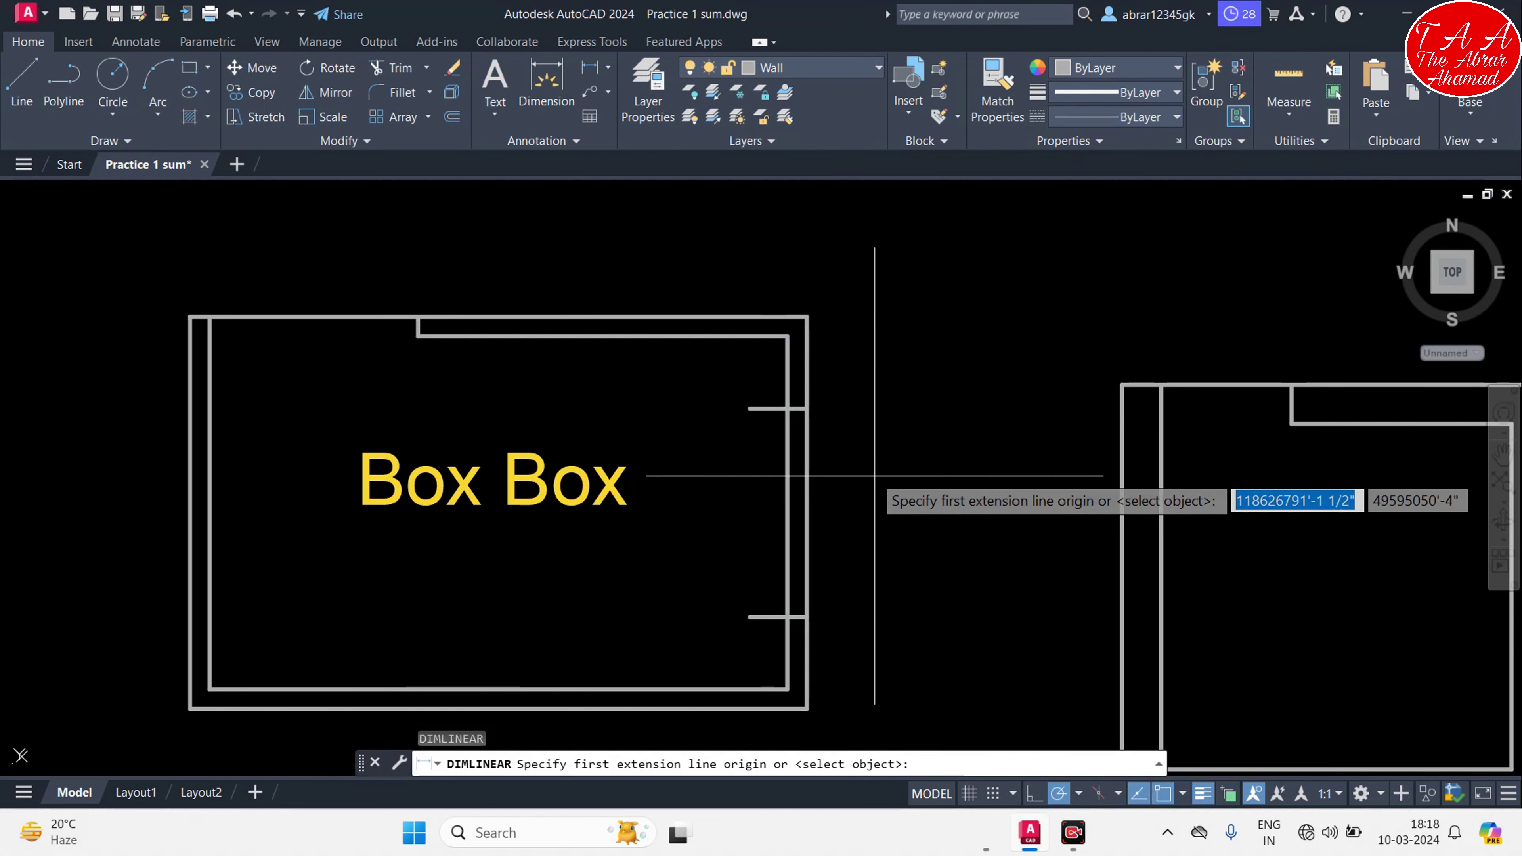
# Dimension the 4' opening between the upper and lower cross lines
pyautogui.click(806, 409)
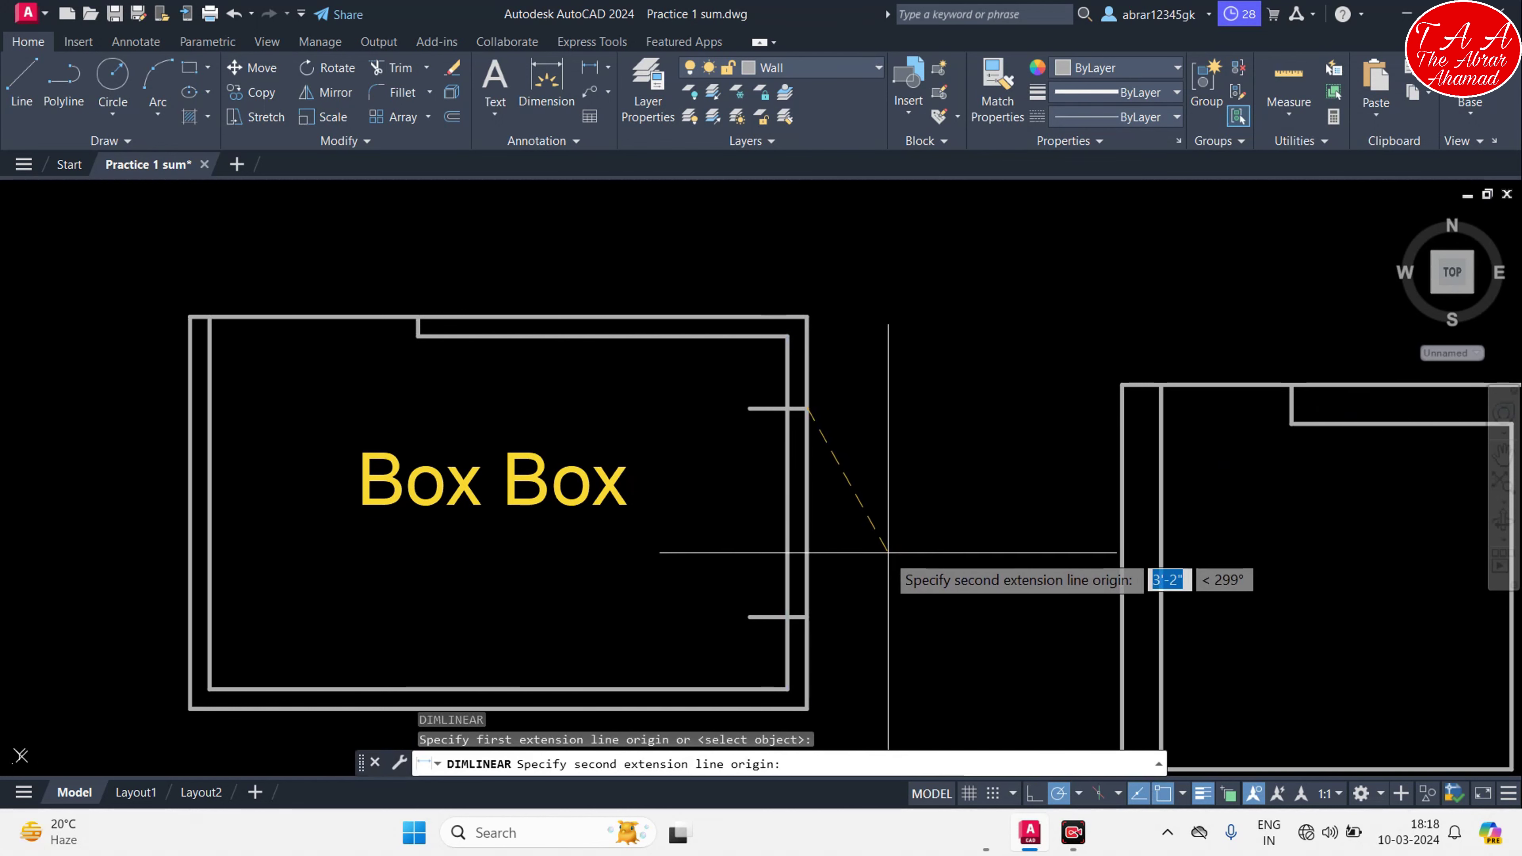
pyautogui.click(807, 616)
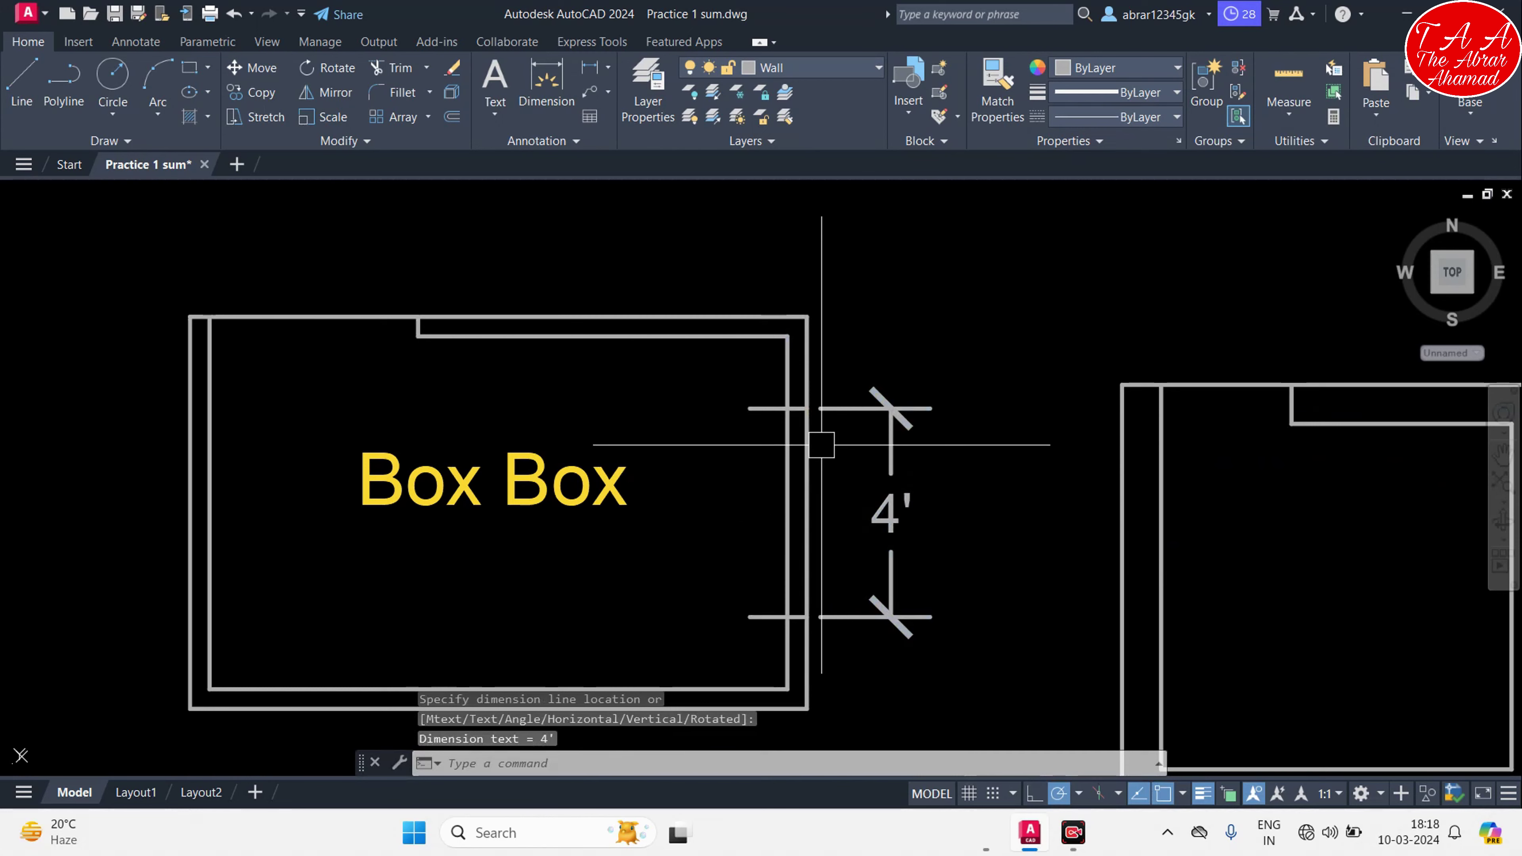
pyautogui.scroll(5, 818, 442)
pyautogui.scroll(-5, 895, 517)
pyautogui.scroll(2, 861, 459)
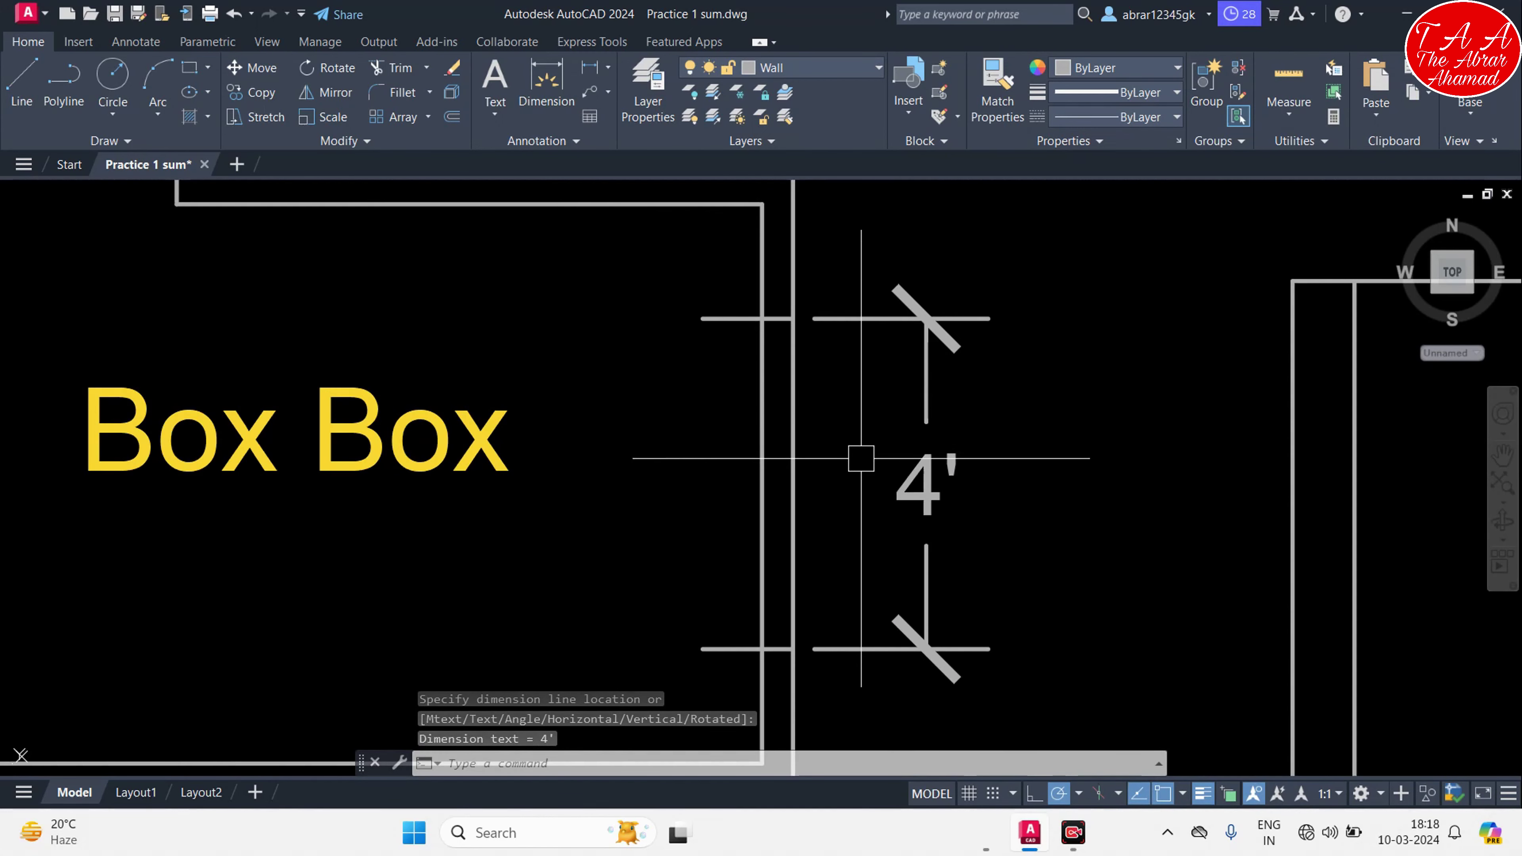
pyautogui.press('Escape')
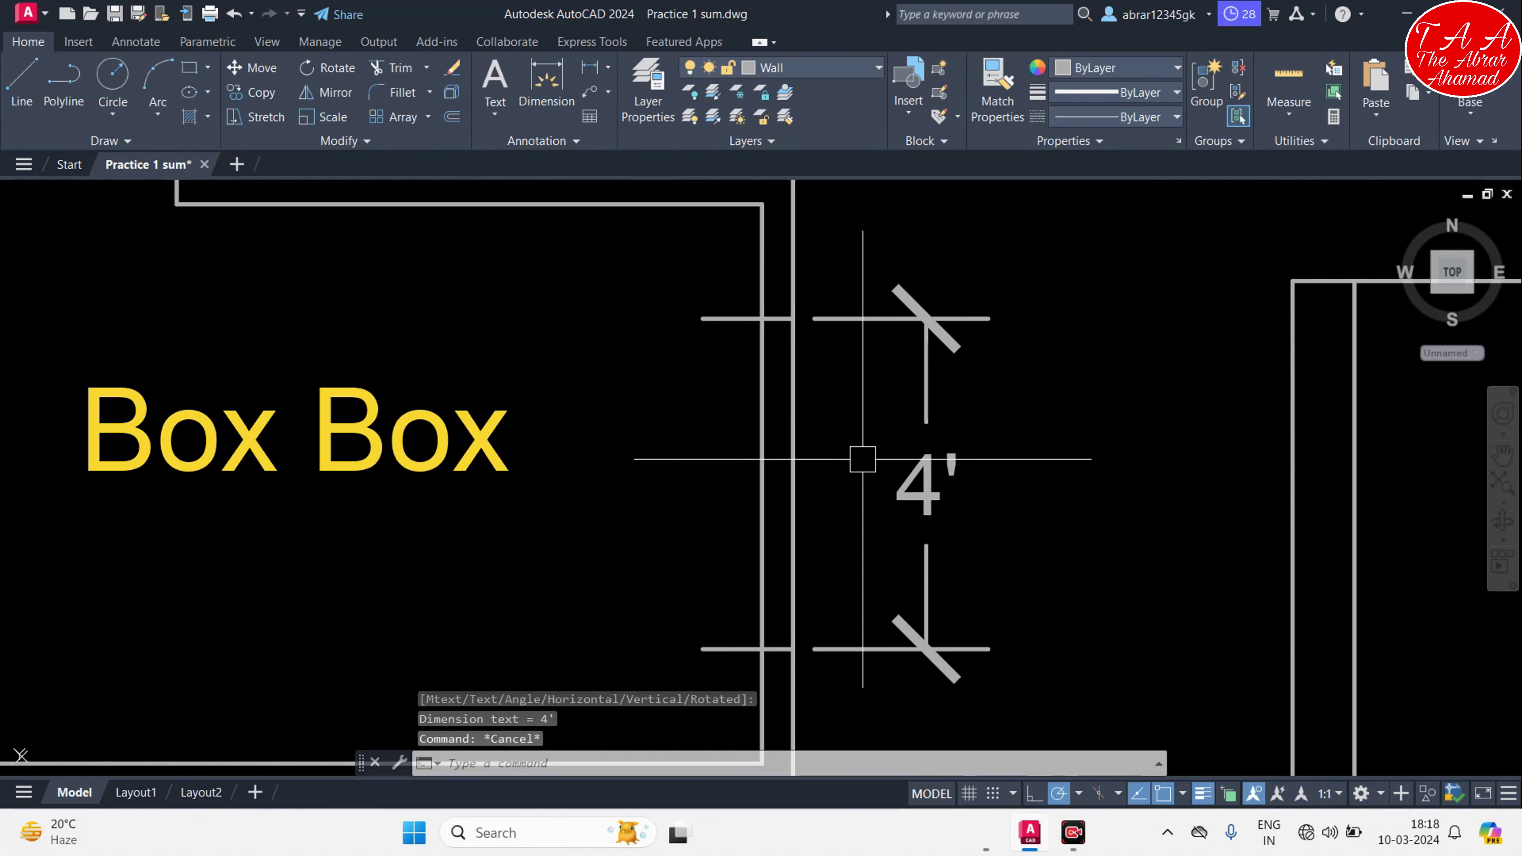
pyautogui.write('rec')
# Erase the two wall lines running across the opening
pyautogui.press('Return')
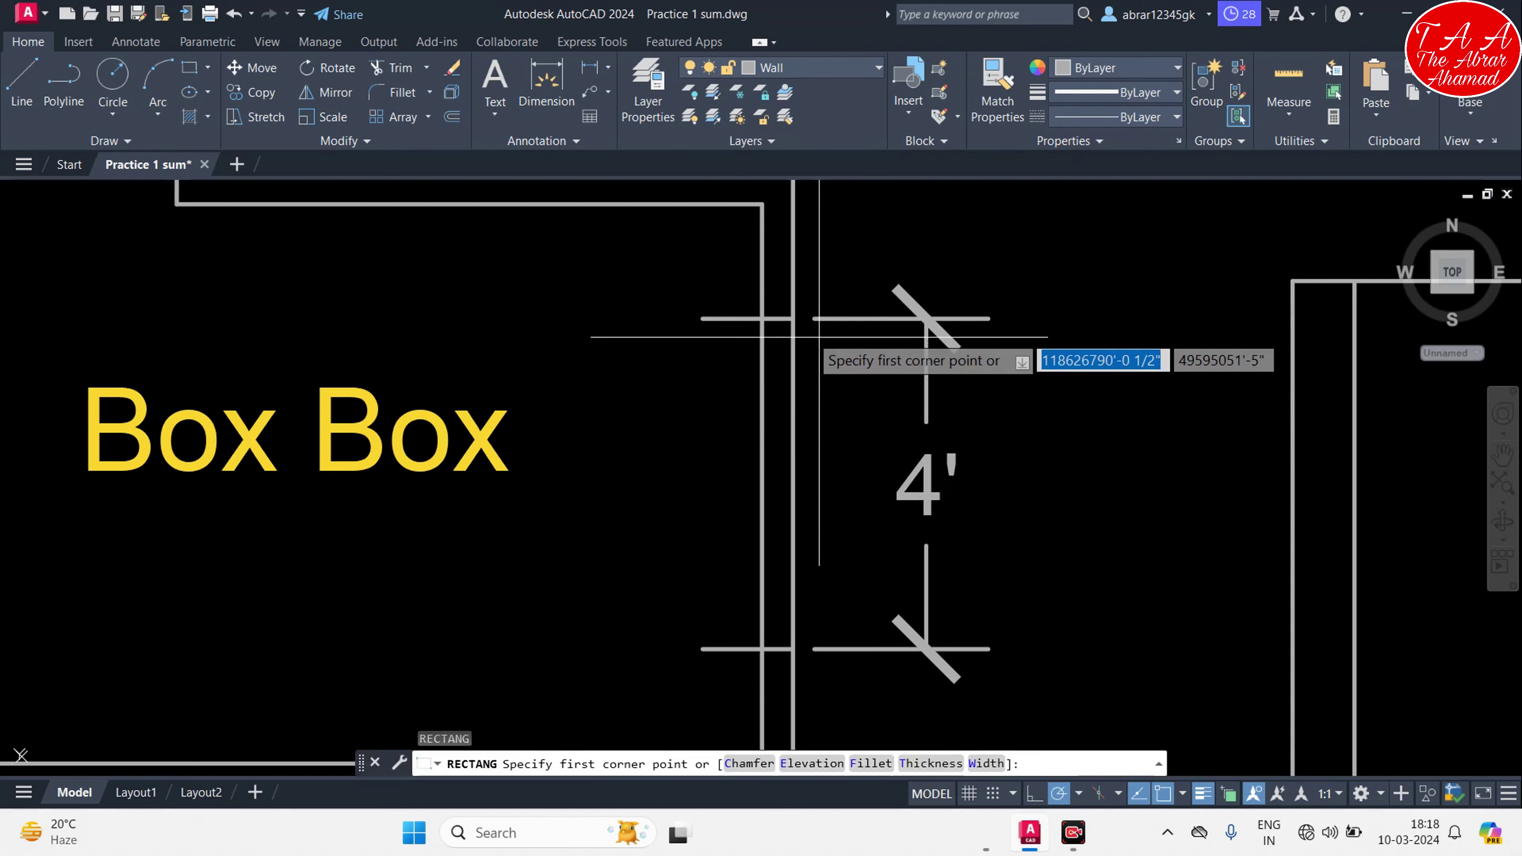
pyautogui.click(763, 318)
pyautogui.press('Escape')
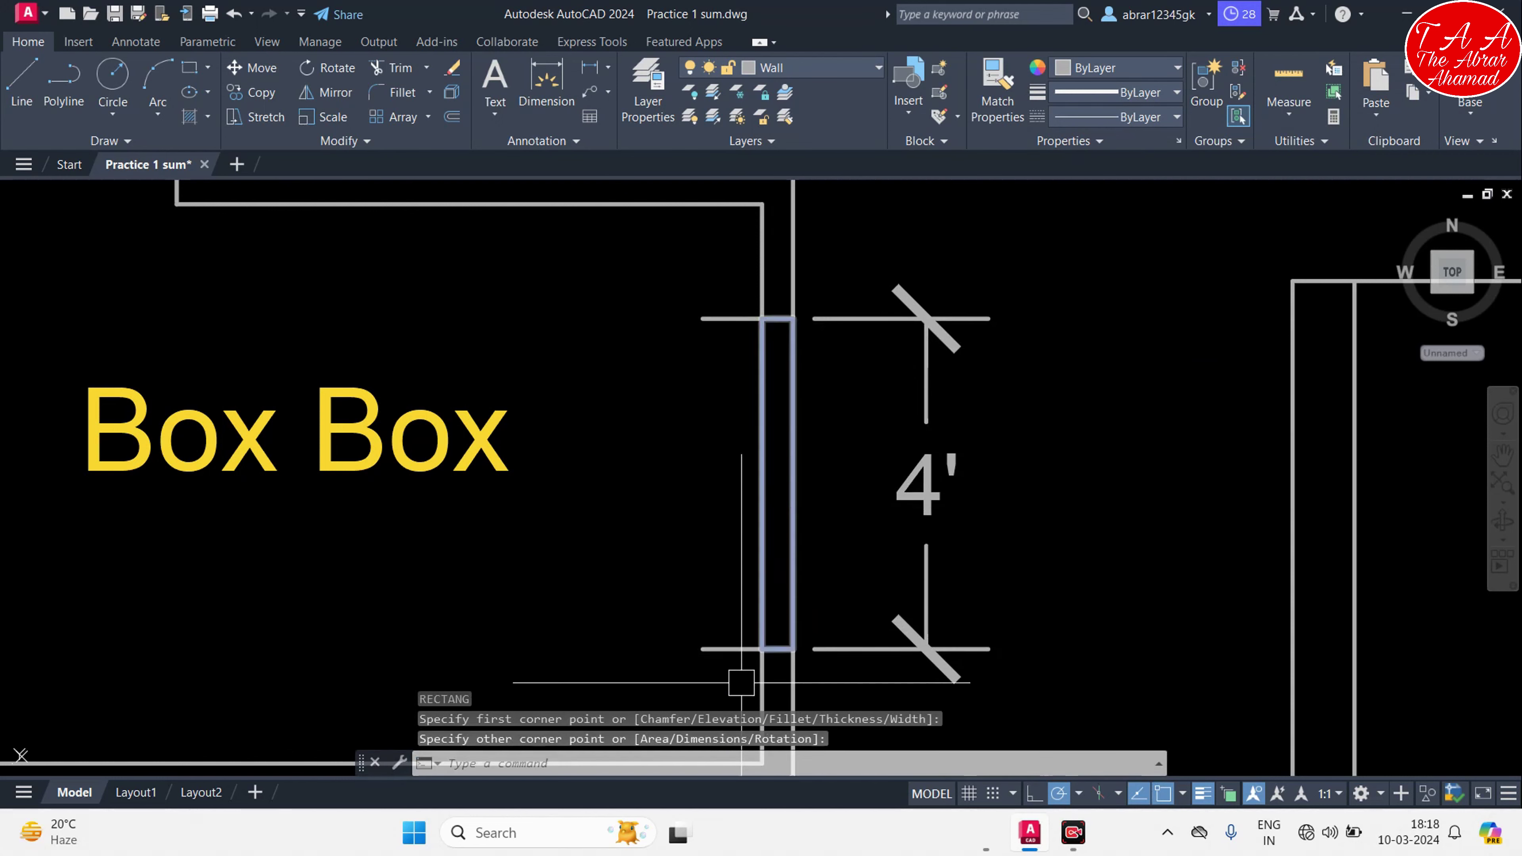
pyautogui.click(715, 657)
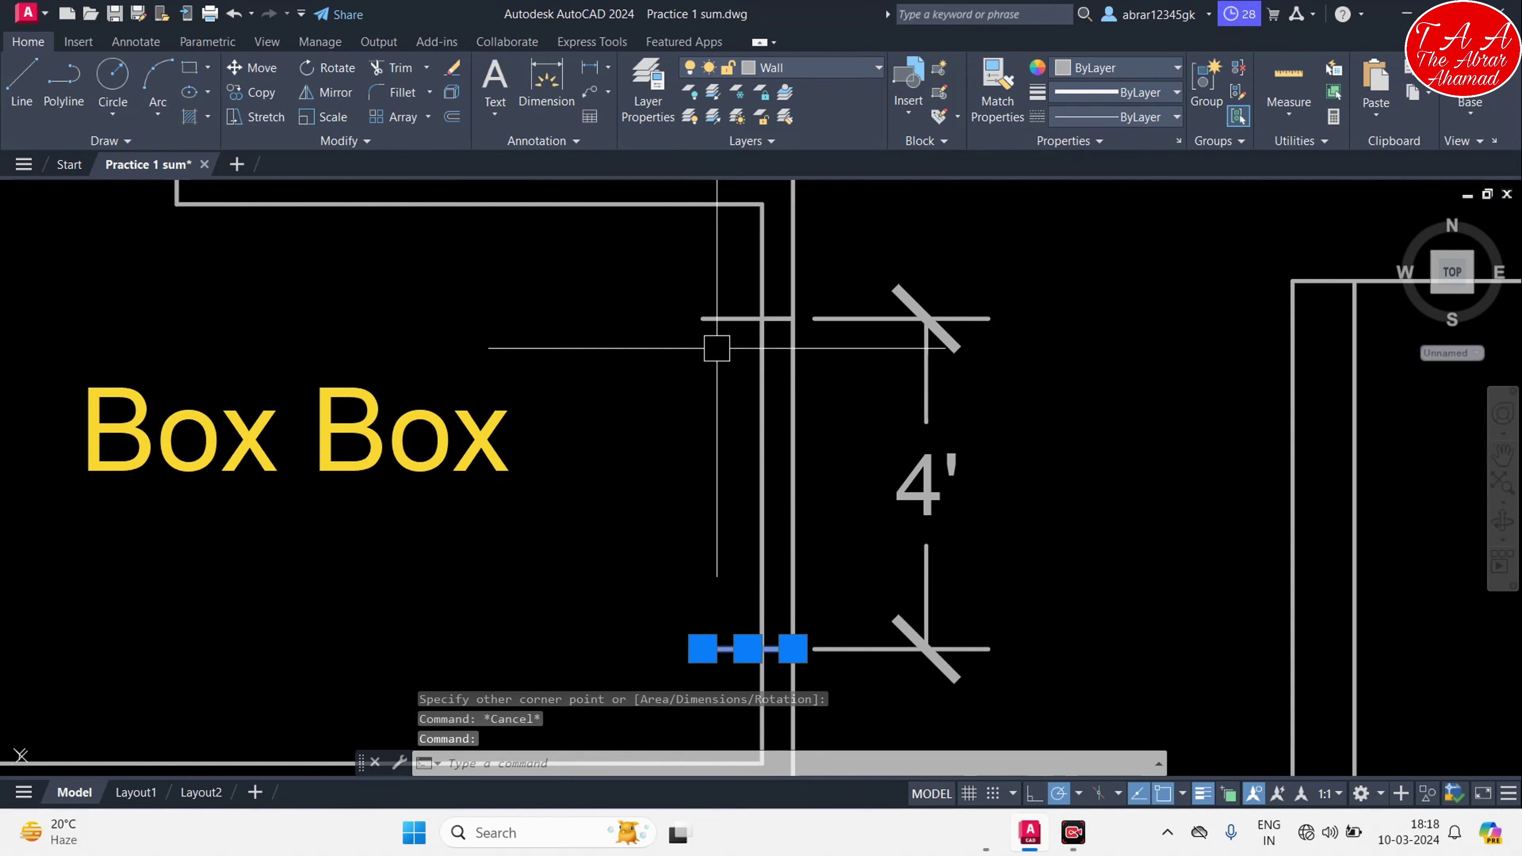
pyautogui.click(708, 317)
pyautogui.press('Delete')
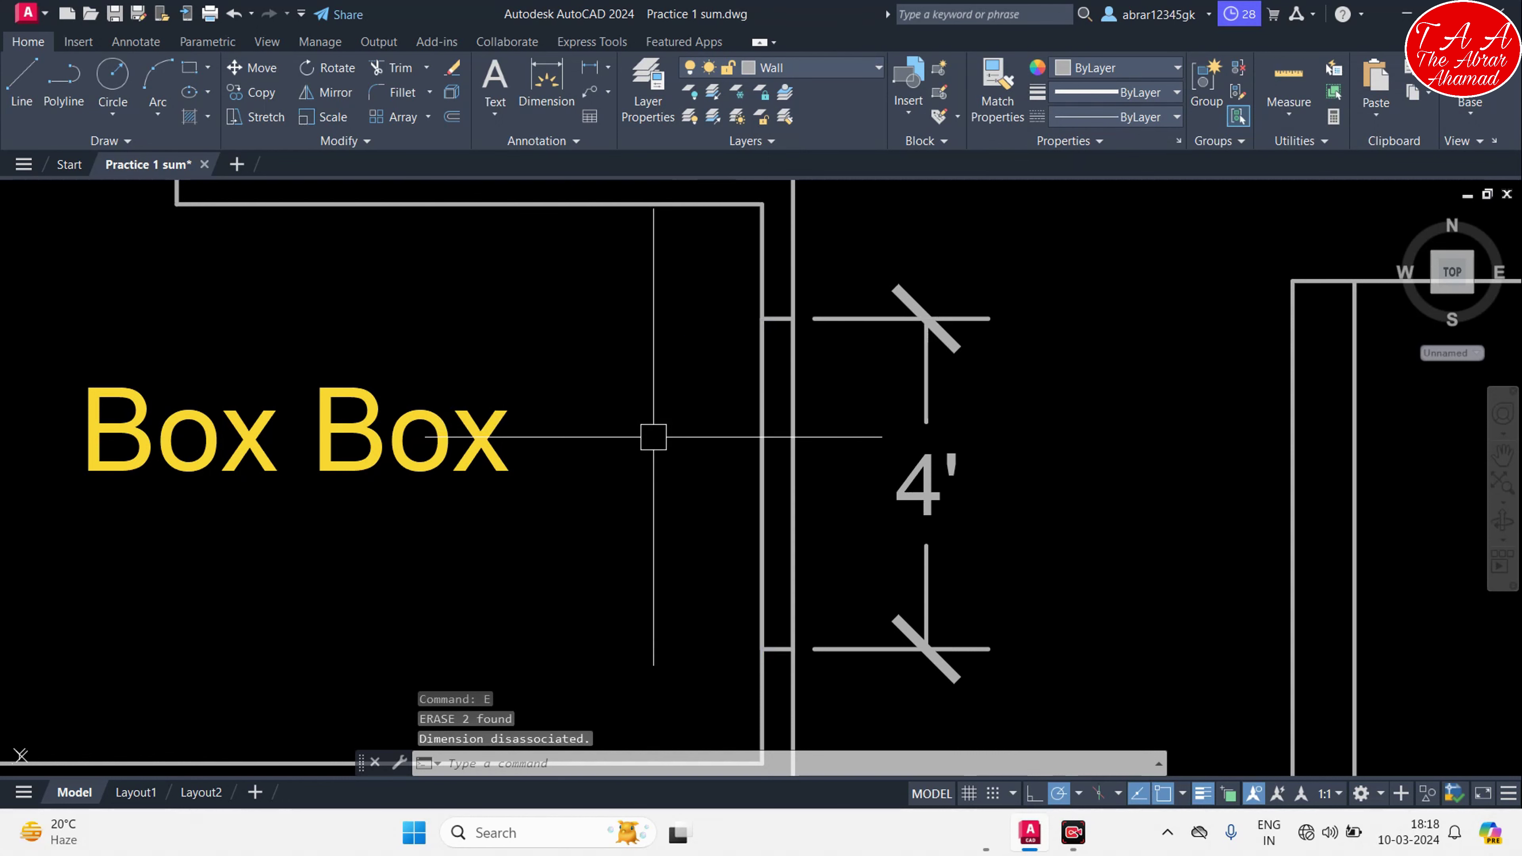
pyautogui.press('Escape')
# Draw a vertical door line from the wall junction down through the opening
pyautogui.write('l')
pyautogui.press('Return')
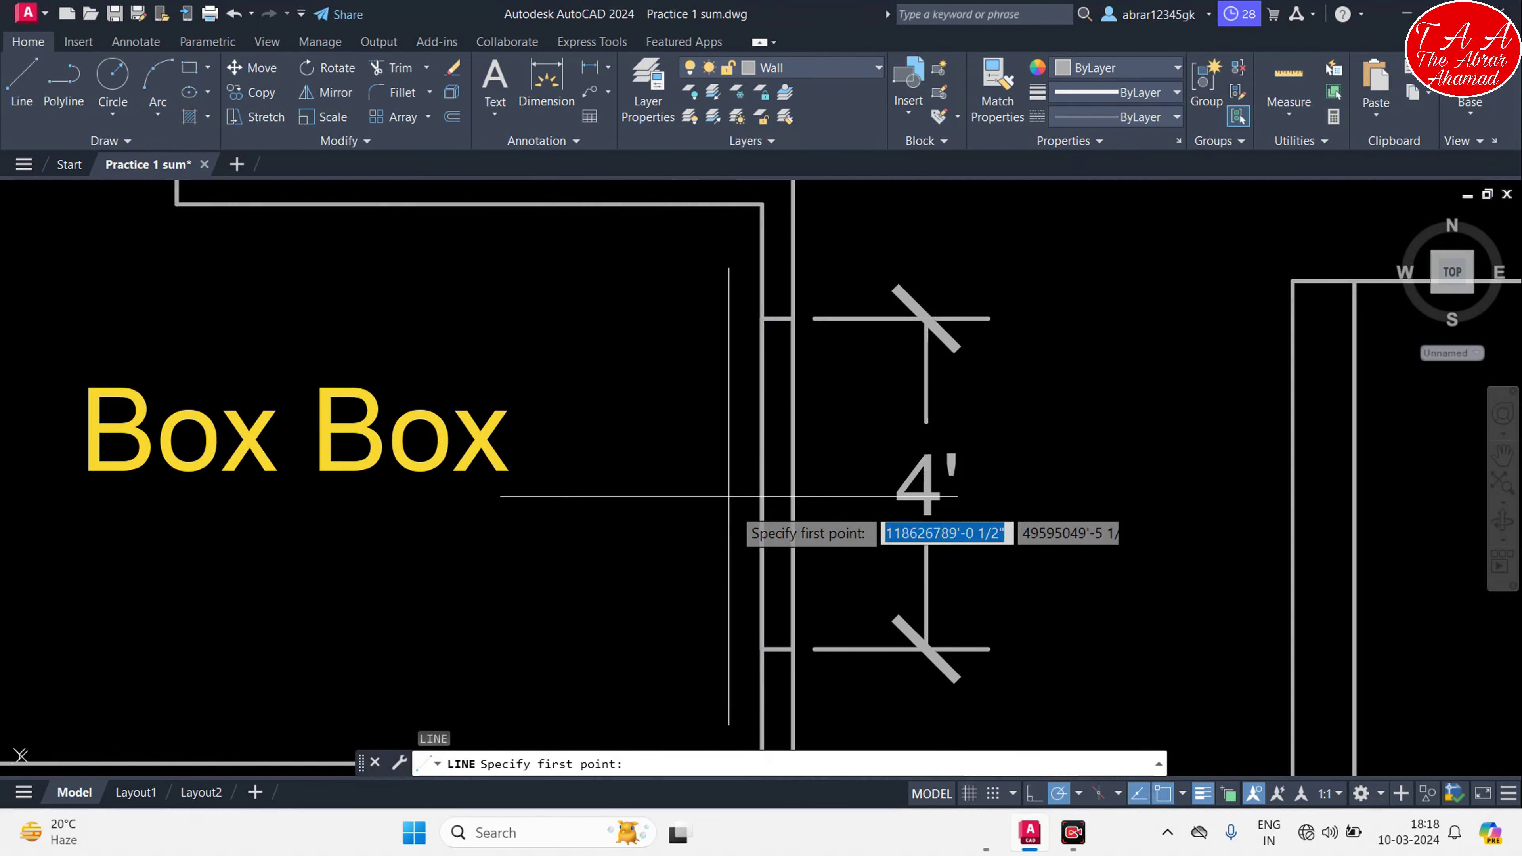
pyautogui.scroll(5, 775, 305)
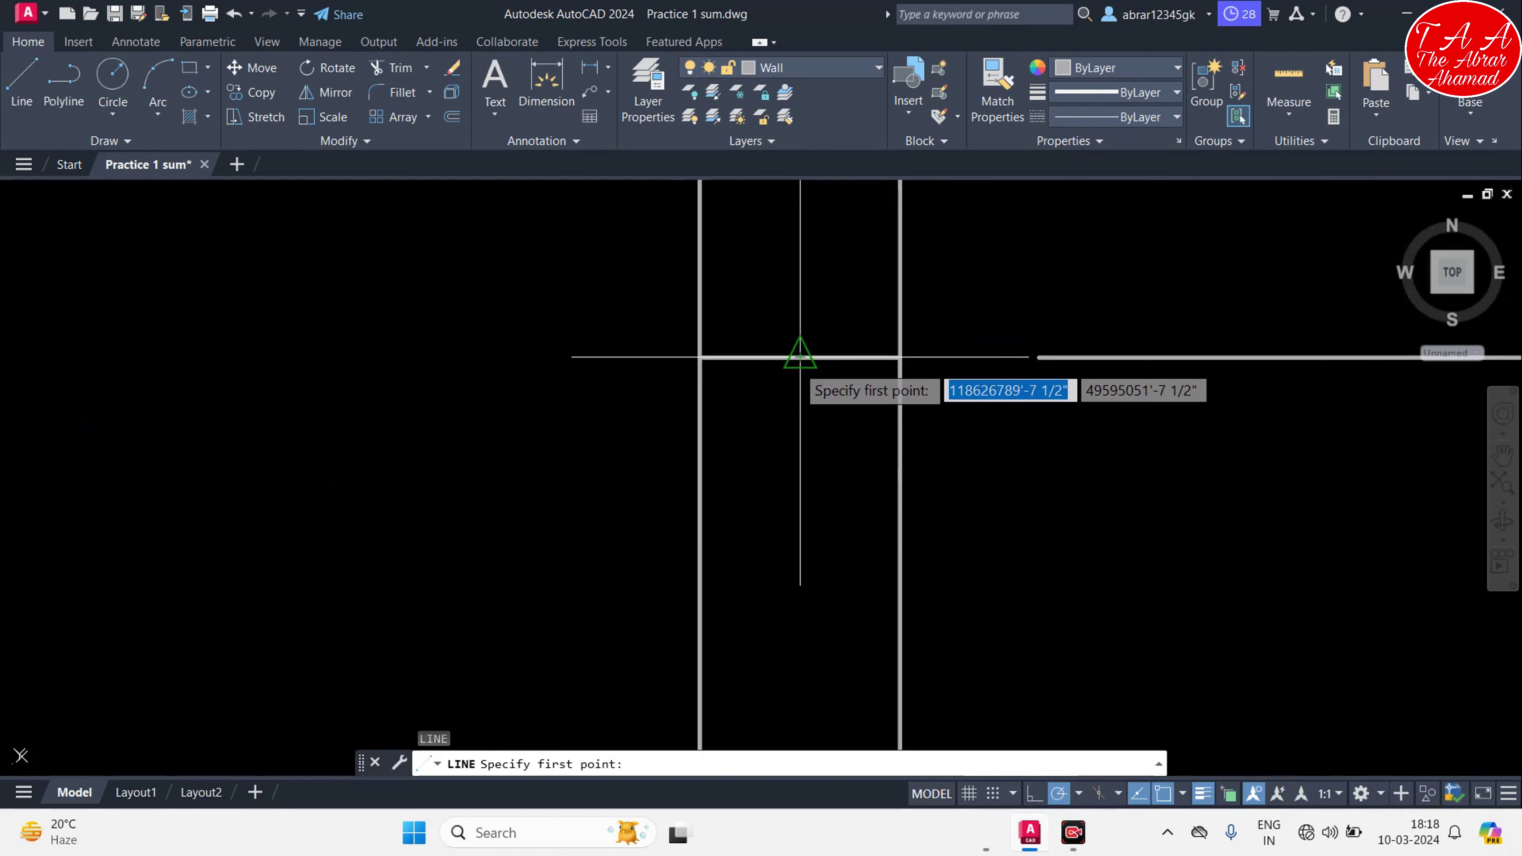
pyautogui.click(800, 357)
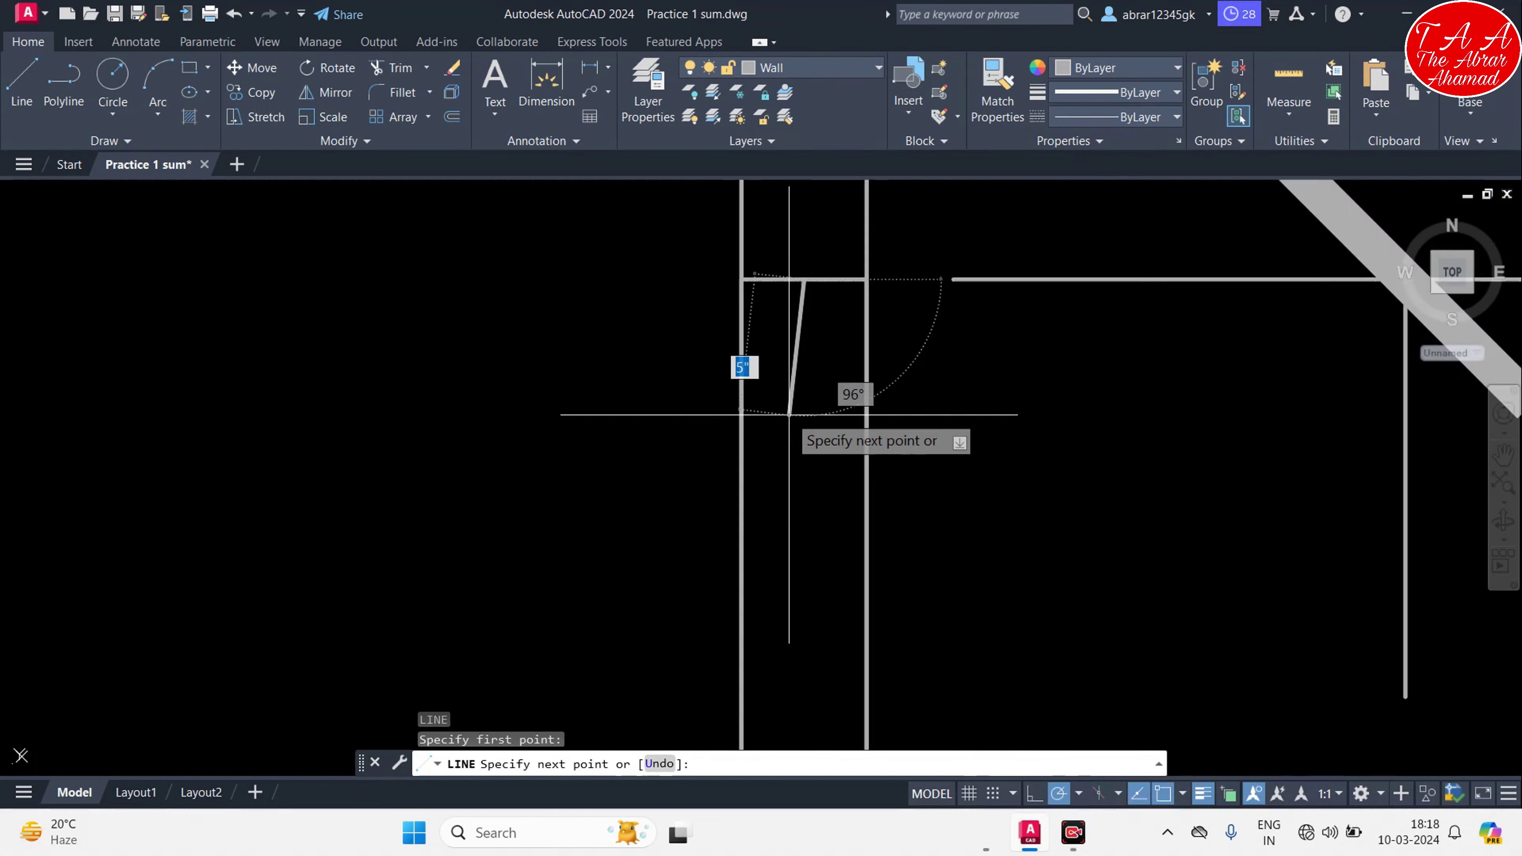
pyautogui.scroll(-3, 749, 420)
pyautogui.click(826, 738)
pyautogui.press('Escape')
pyautogui.moveTo(826, 509); pyautogui.dragTo(822, 642, button='middle')
pyautogui.scroll(4, 839, 384)
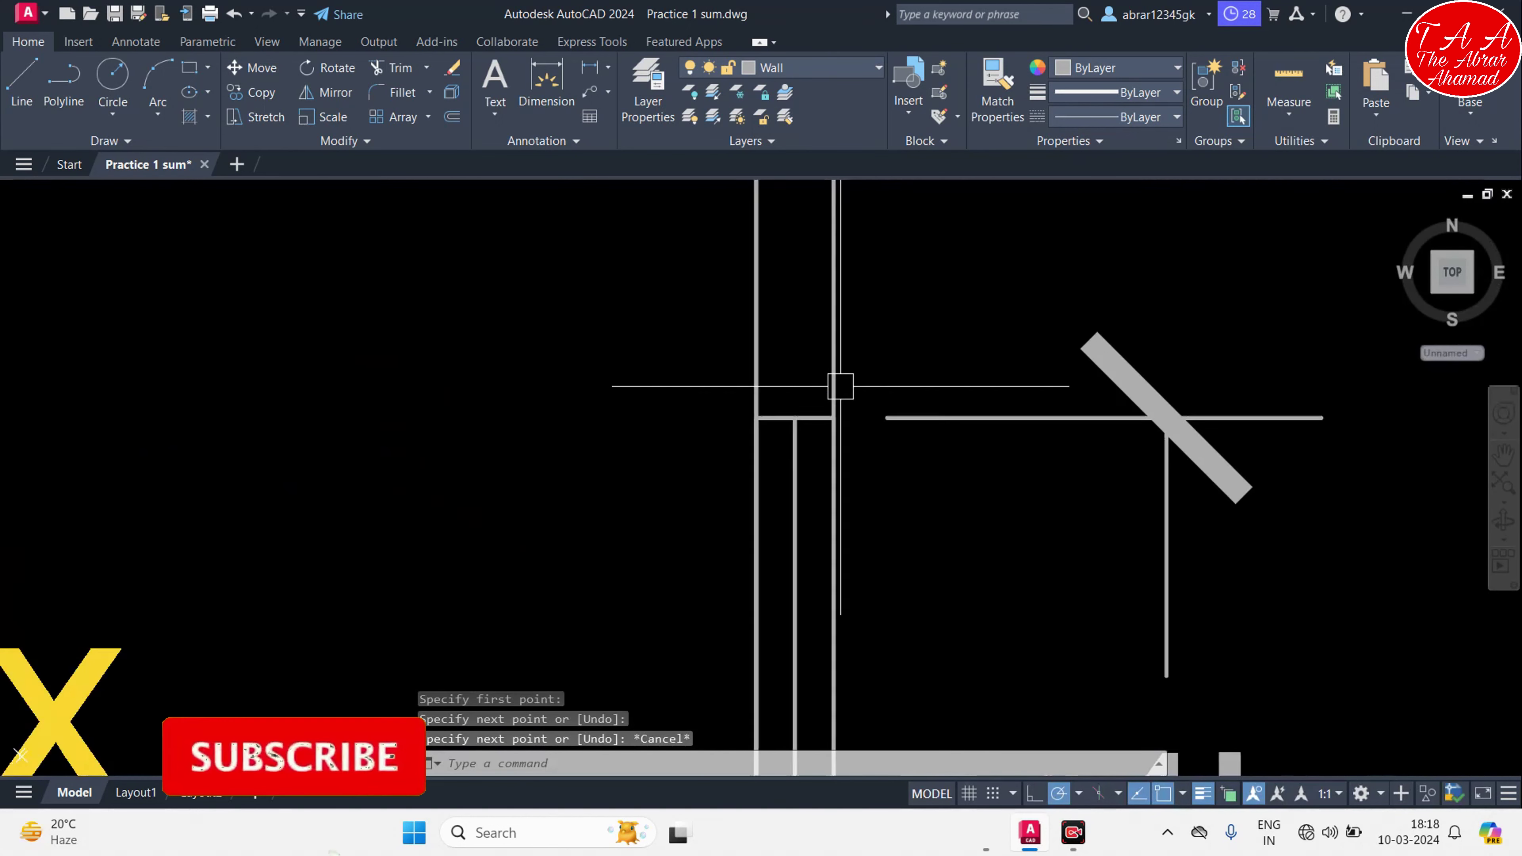
pyautogui.scroll(1, 804, 507)
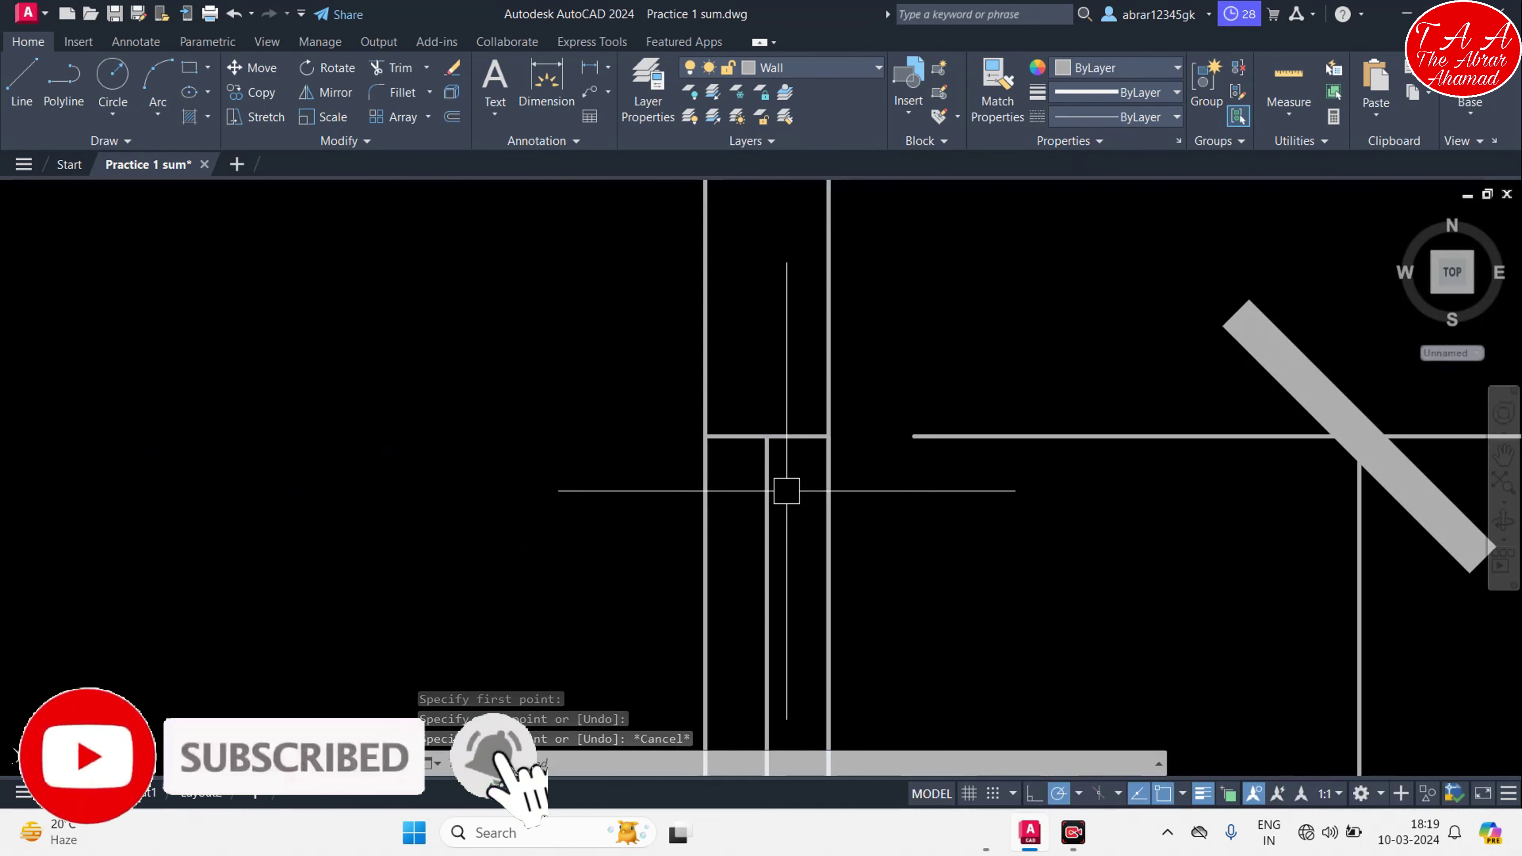
pyautogui.press('Escape')
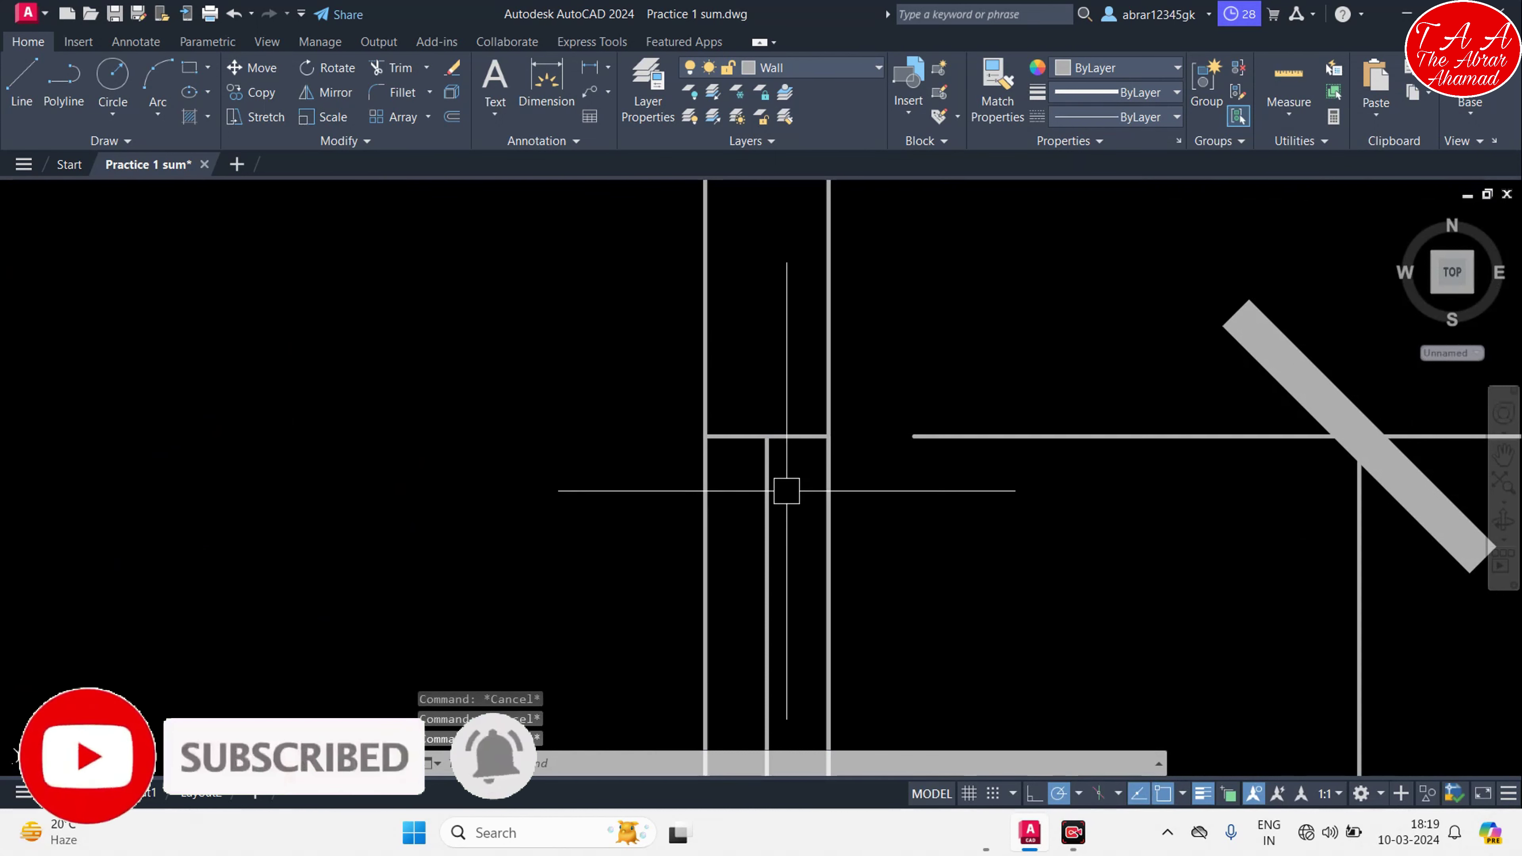
# Offset the door line by .5 to form a thin double line
pyautogui.write('o')
pyautogui.press('Return')
pyautogui.write('.5')
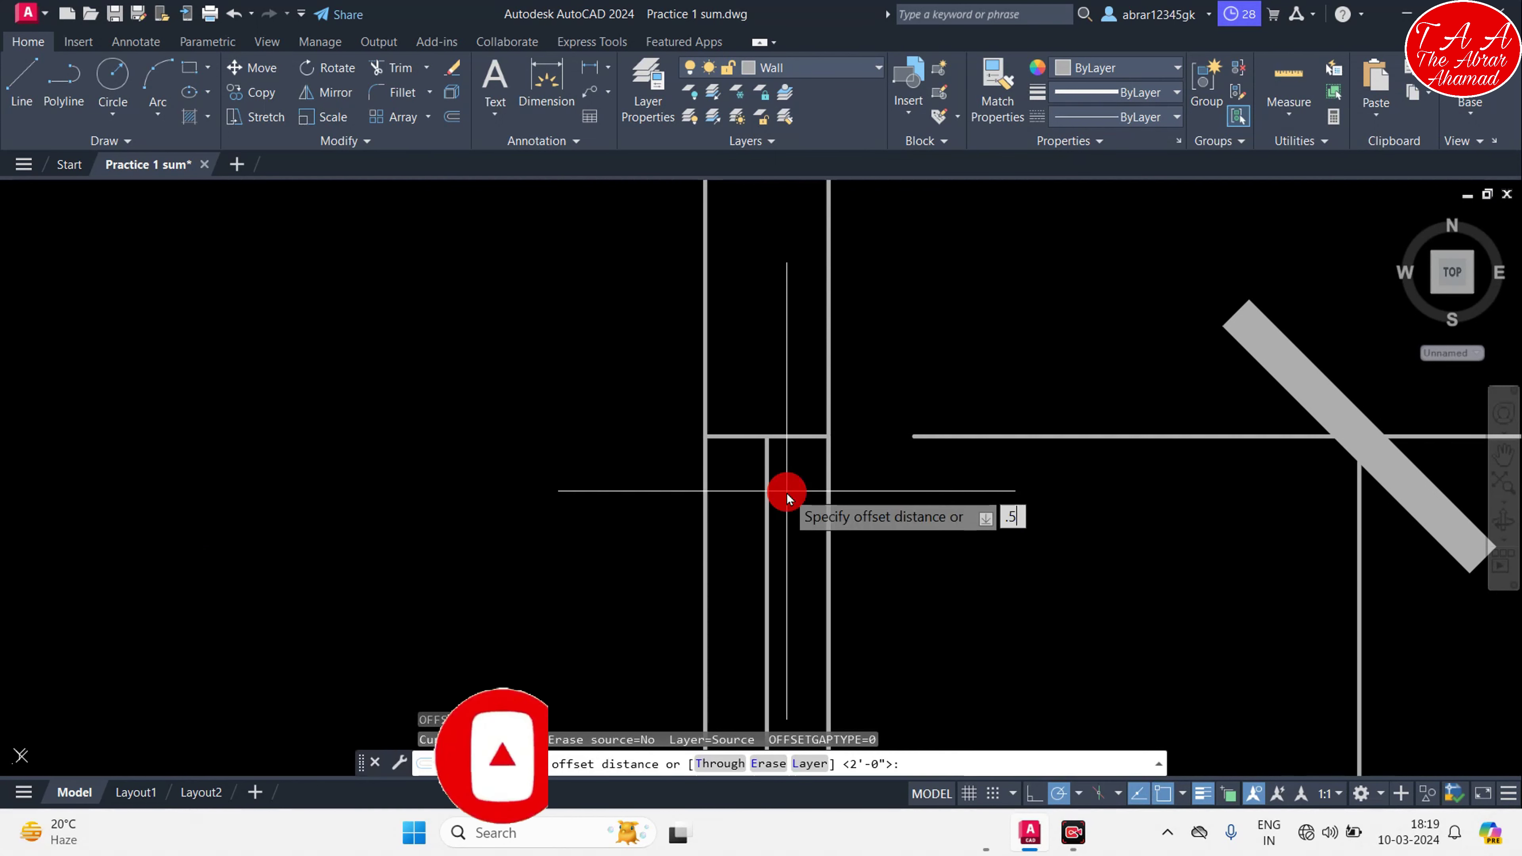
pyautogui.press('Return')
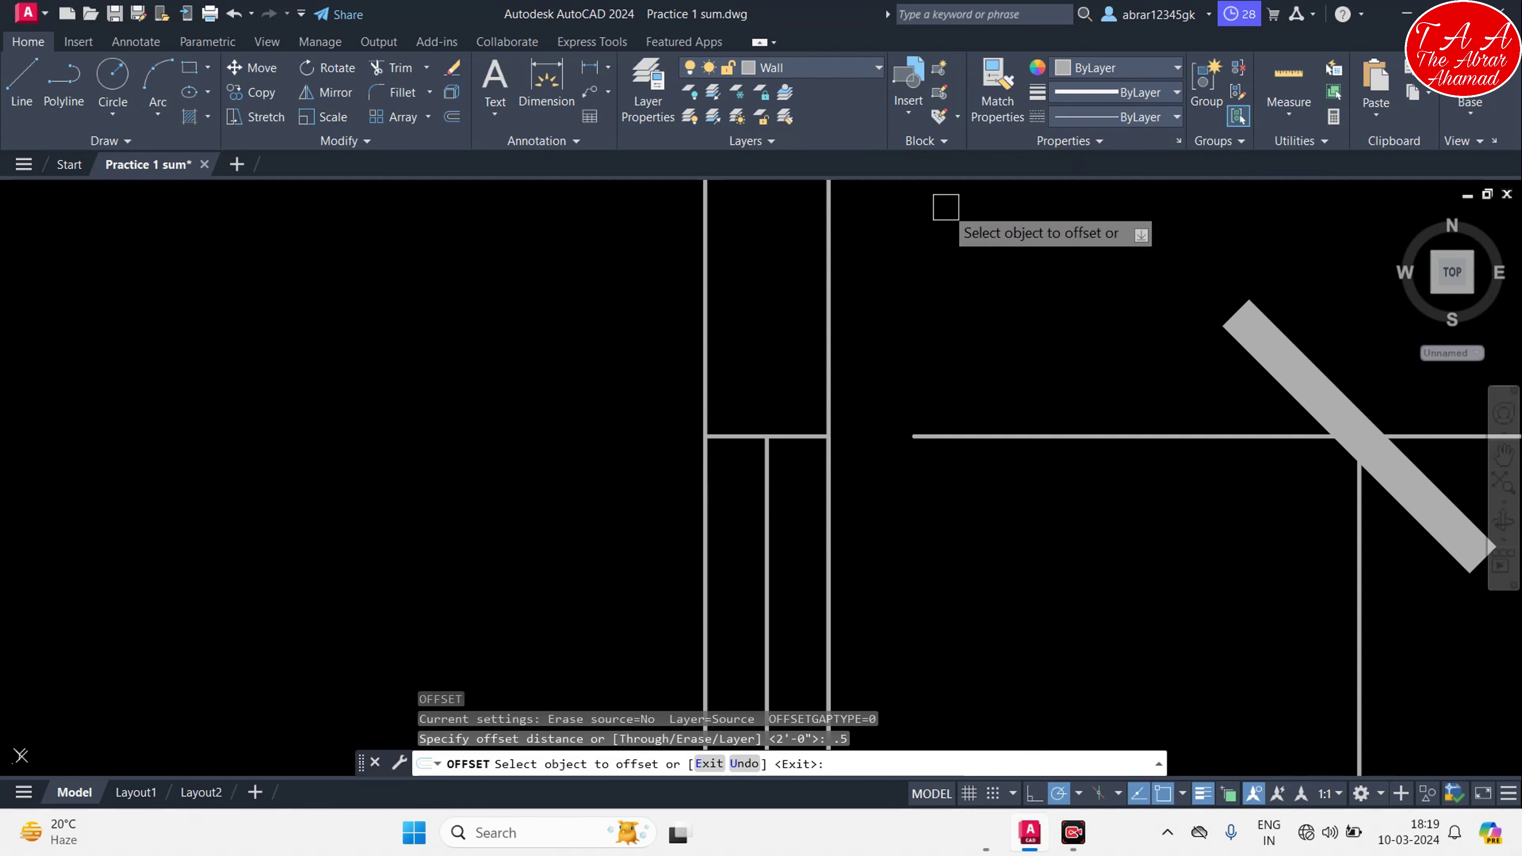
pyautogui.moveTo(795, 550); pyautogui.dragTo(764, 408, button='middle')
pyautogui.scroll(4, 763, 408)
pyautogui.click(697, 405)
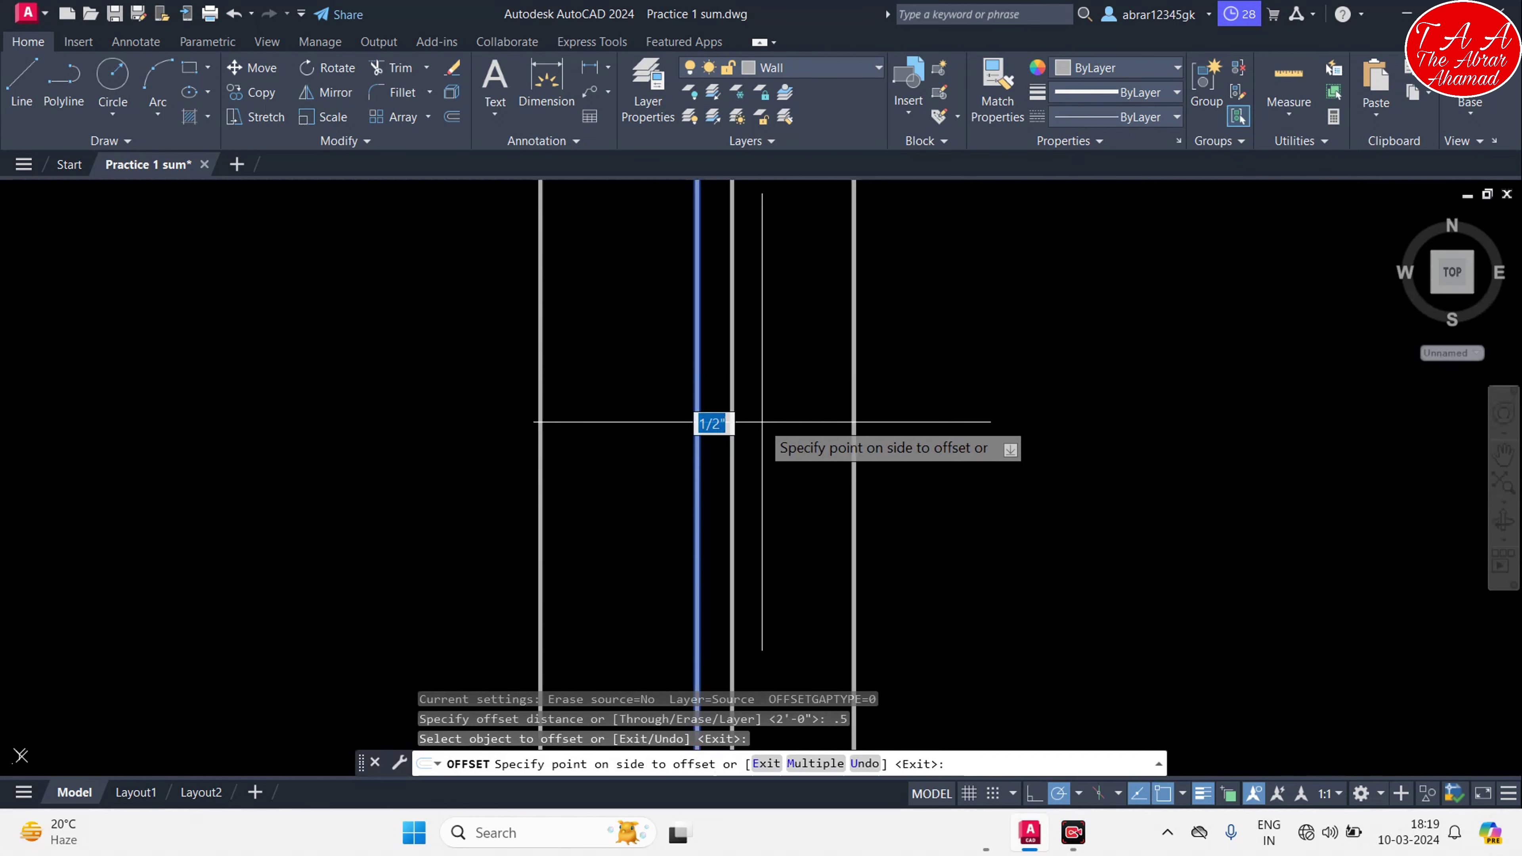
pyautogui.click(798, 492)
pyautogui.press('Escape')
pyautogui.scroll(-5, 822, 680)
pyautogui.scroll(4, 843, 487)
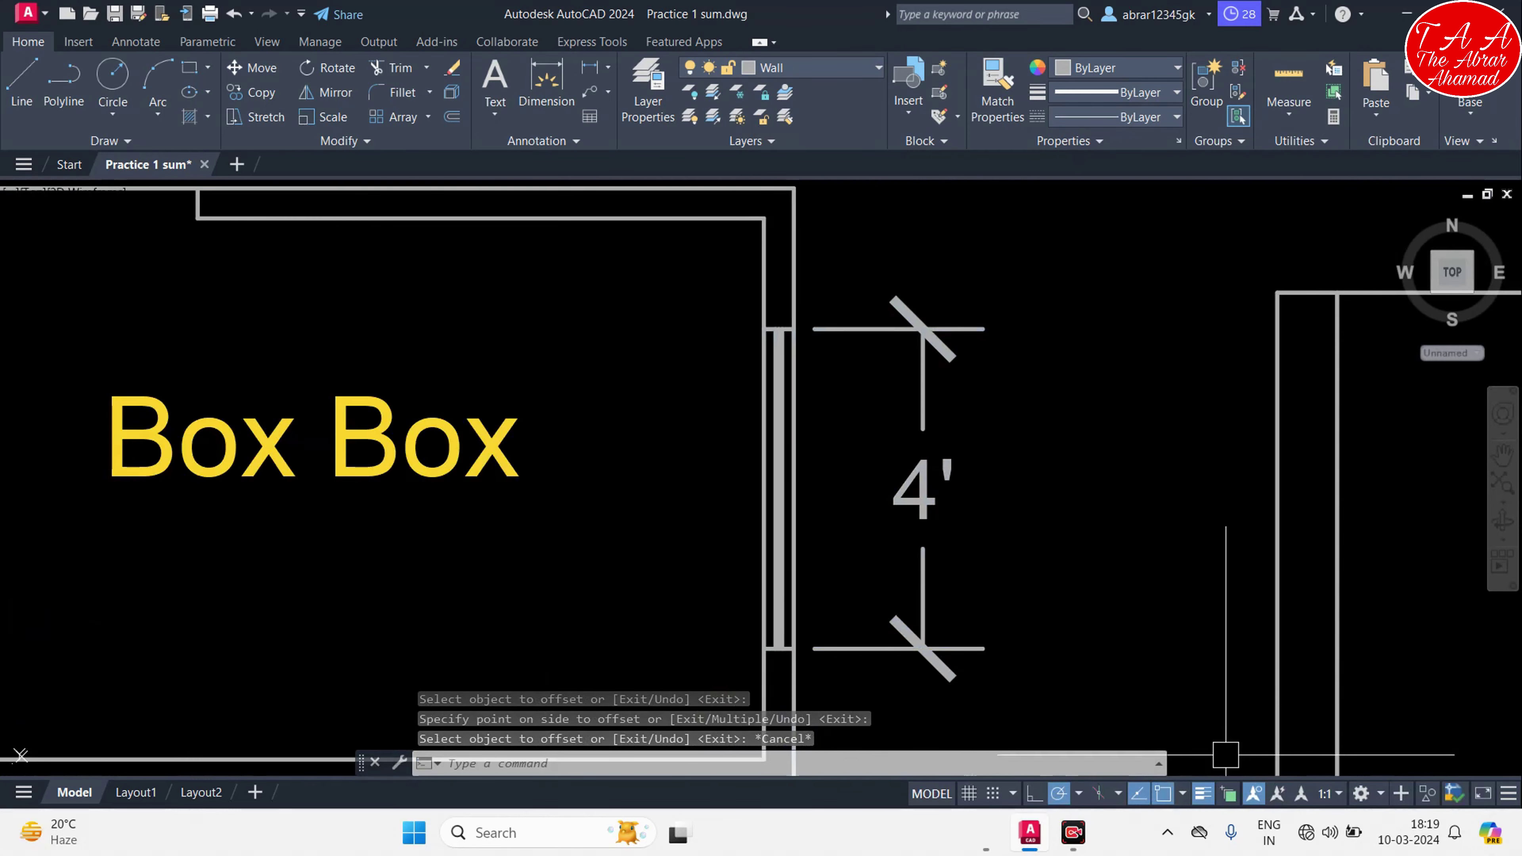
# Turn off lineweight display so all walls show as thin lines
pyautogui.click(1205, 793)
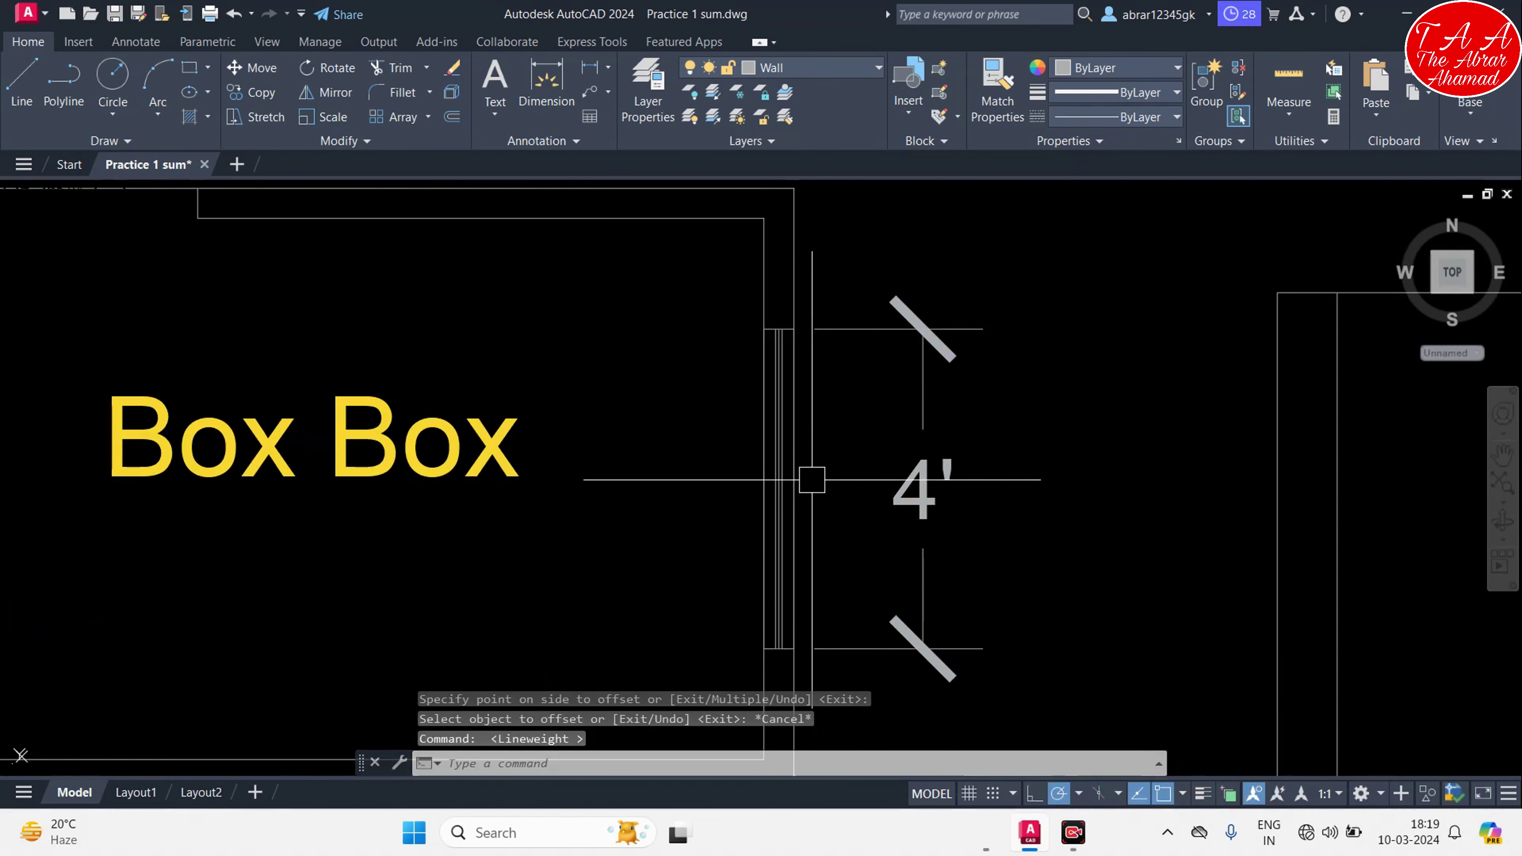
pyautogui.scroll(-2, 812, 479)
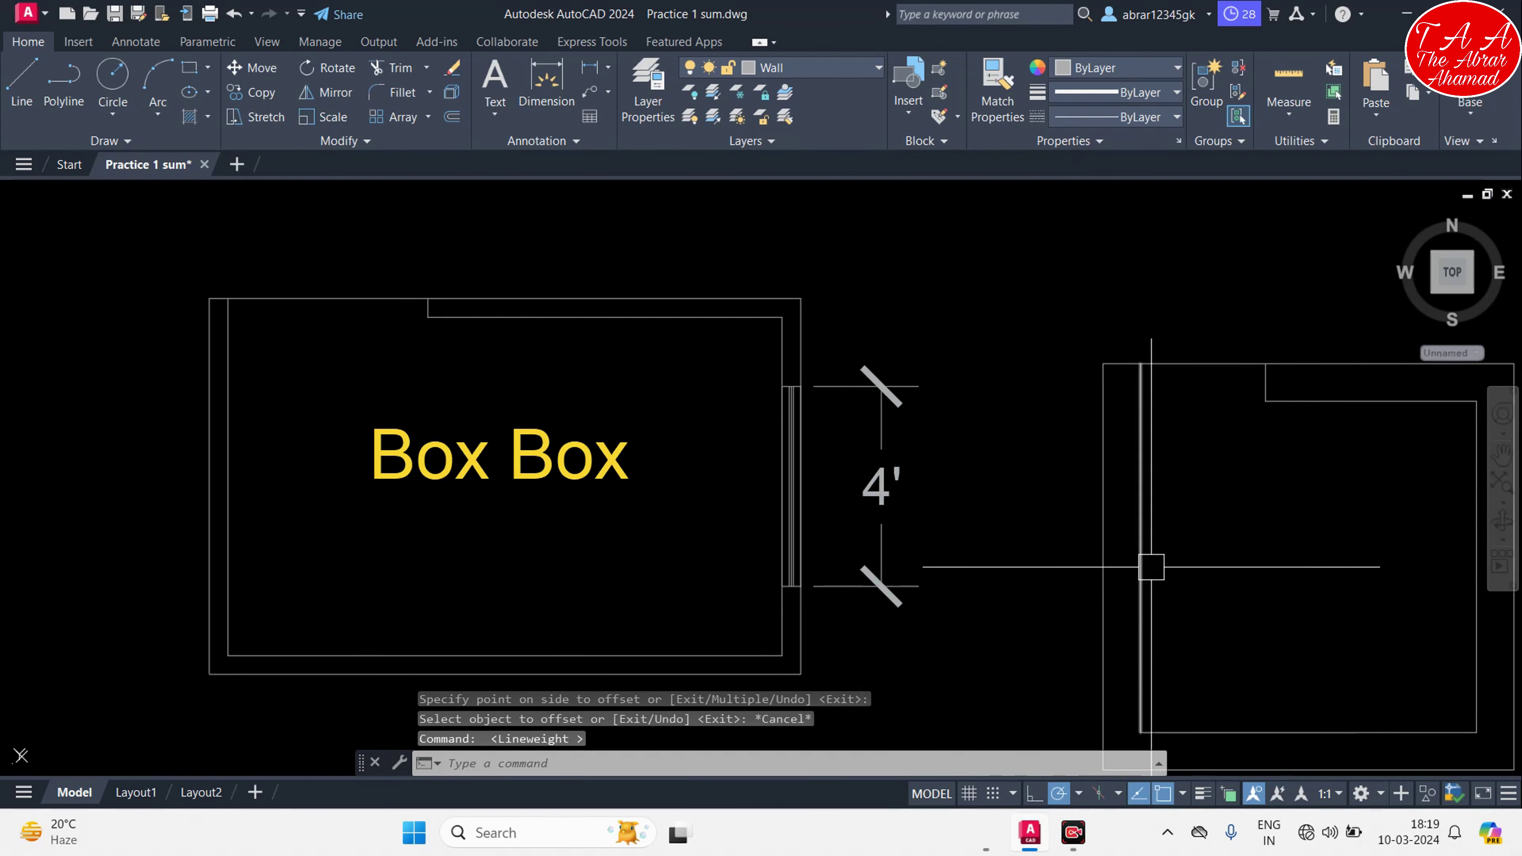
pyautogui.scroll(5, 775, 432)
pyautogui.scroll(3, 876, 393)
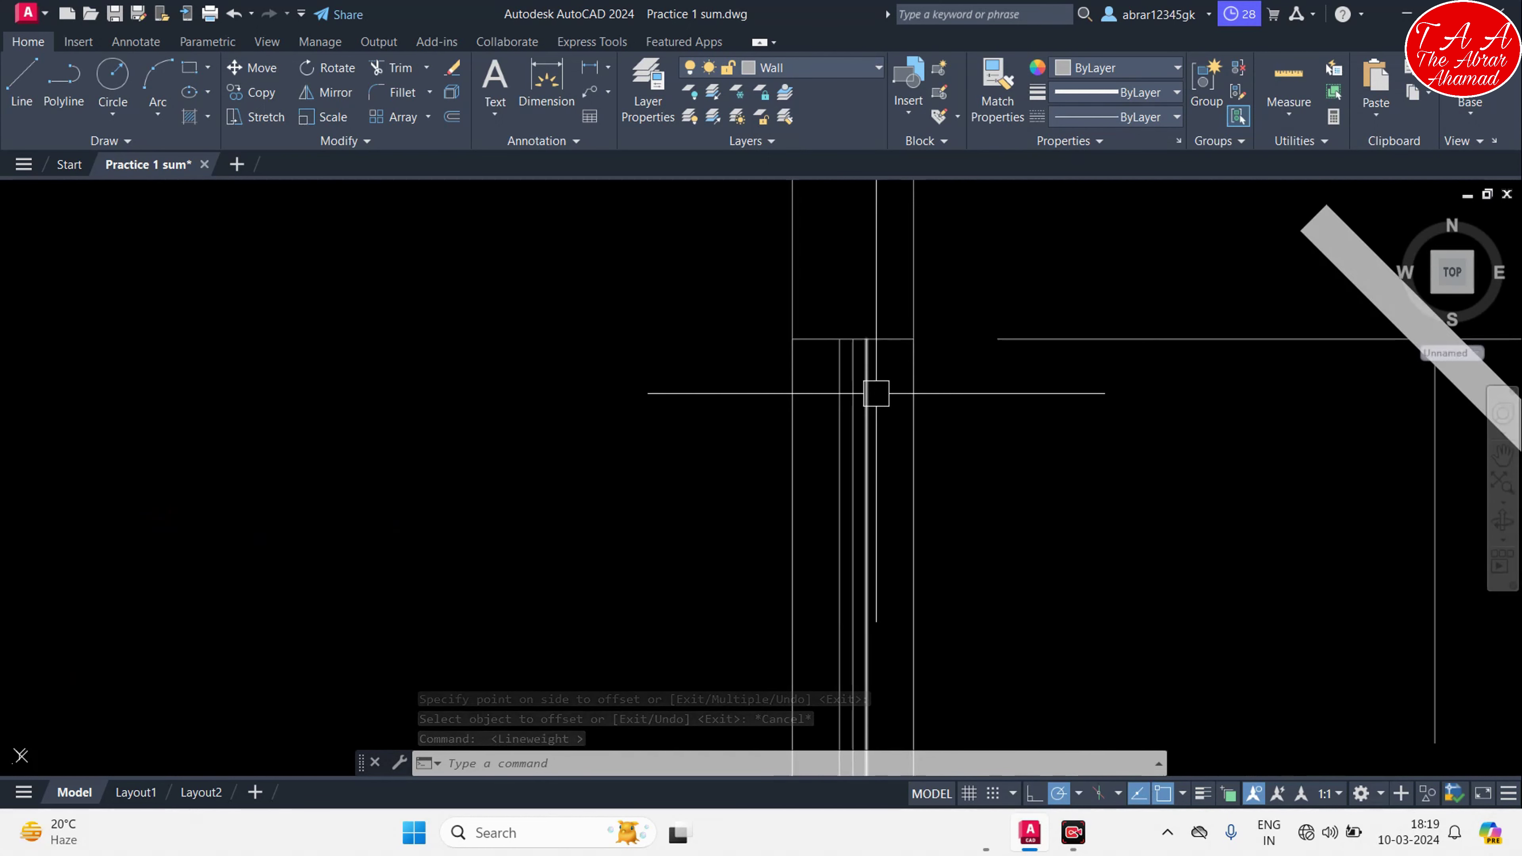
pyautogui.click(876, 393)
pyautogui.click(829, 411)
pyautogui.press('Escape')
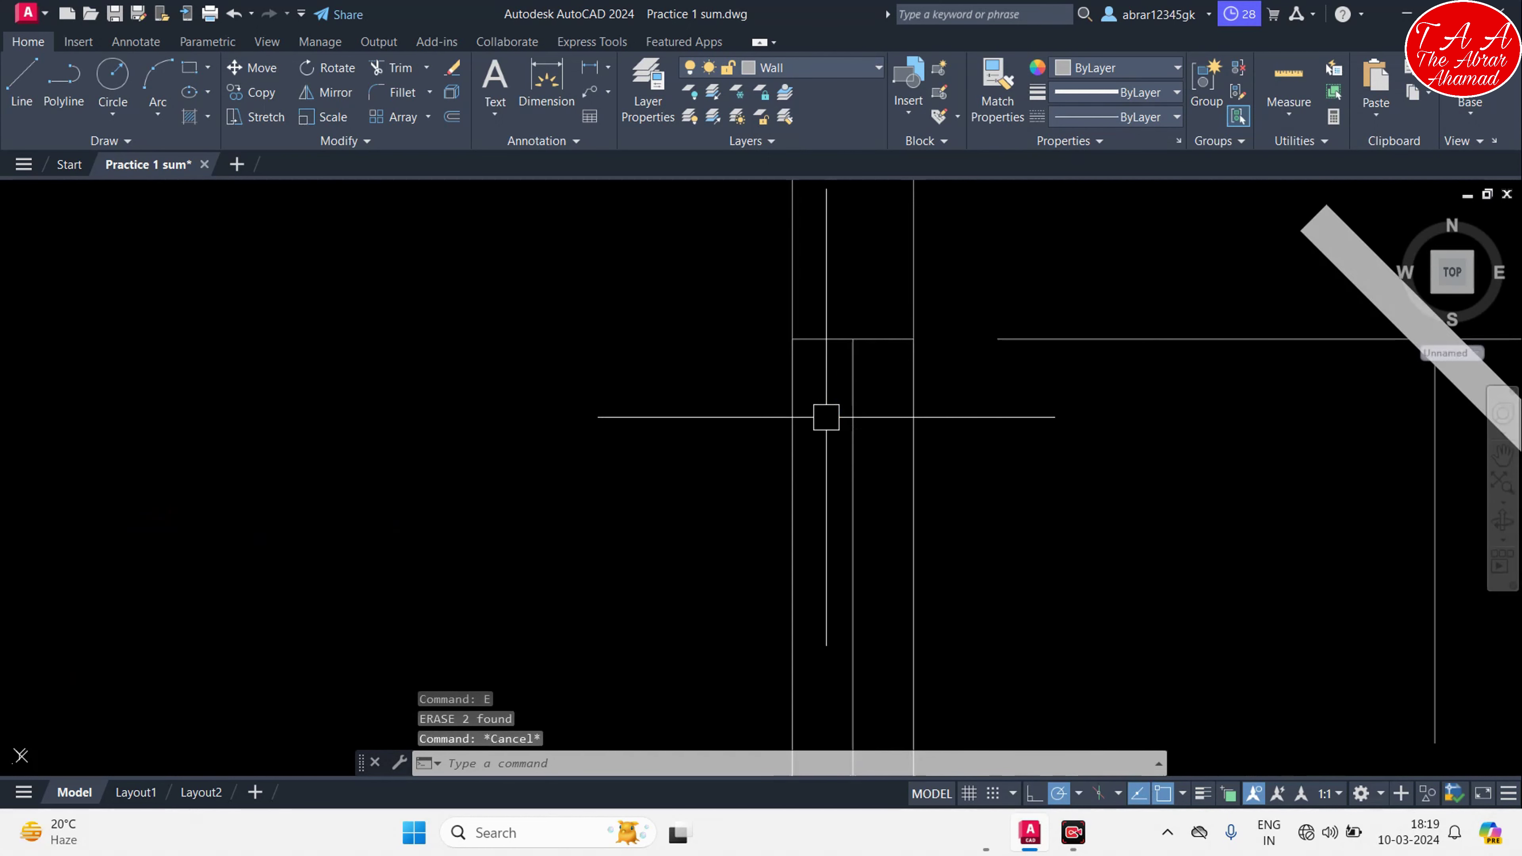
# Offset a wall line 1" to add another door line in the opening
pyautogui.write('o')
pyautogui.press('space')
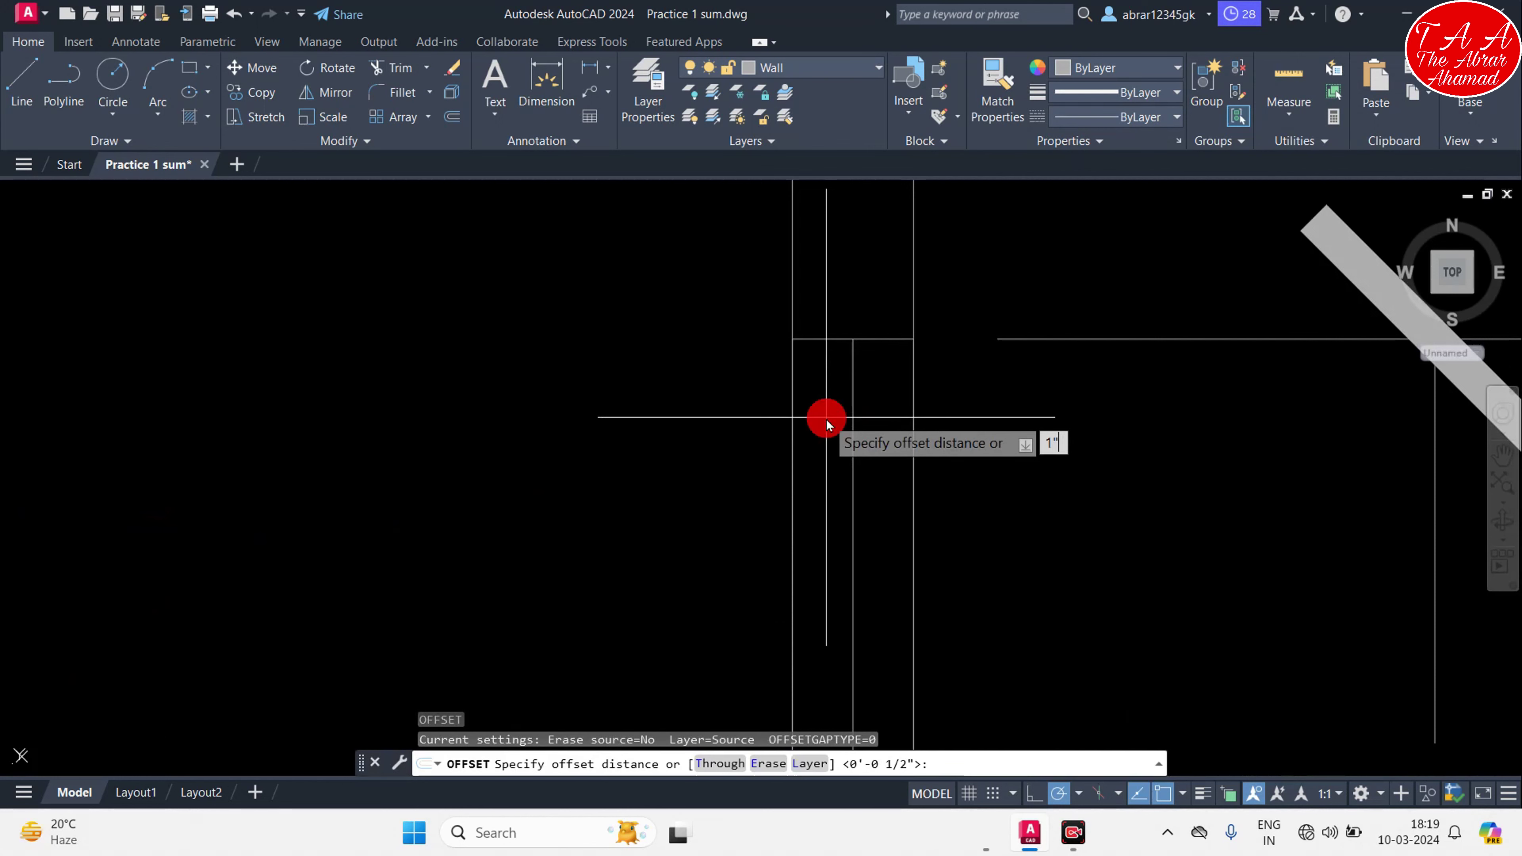
pyautogui.press('Return')
pyautogui.click(845, 398)
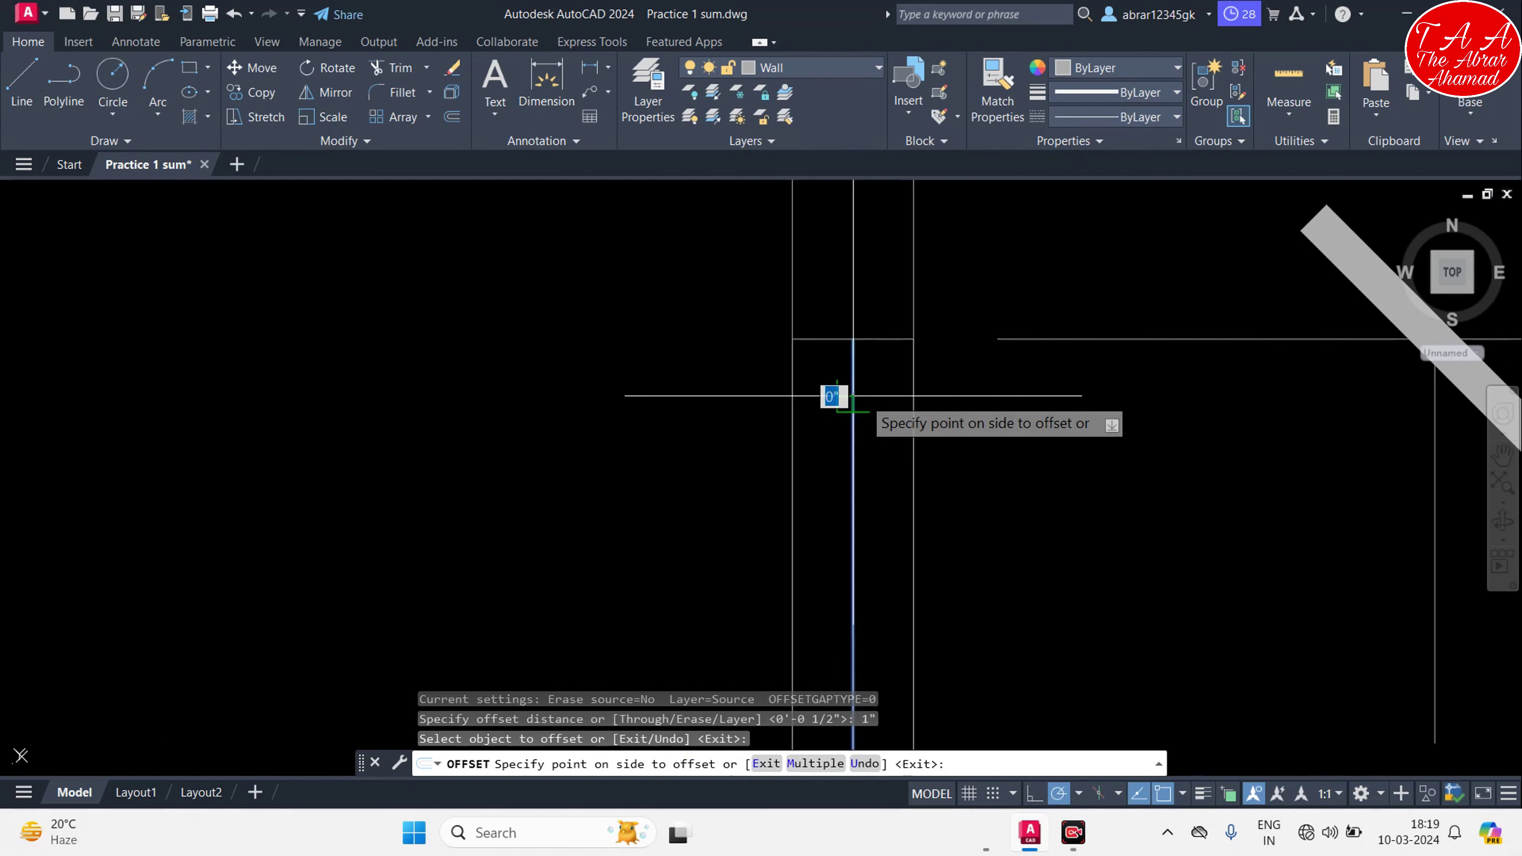
pyautogui.click(852, 415)
pyautogui.click(833, 391)
pyautogui.scroll(-3, 880, 344)
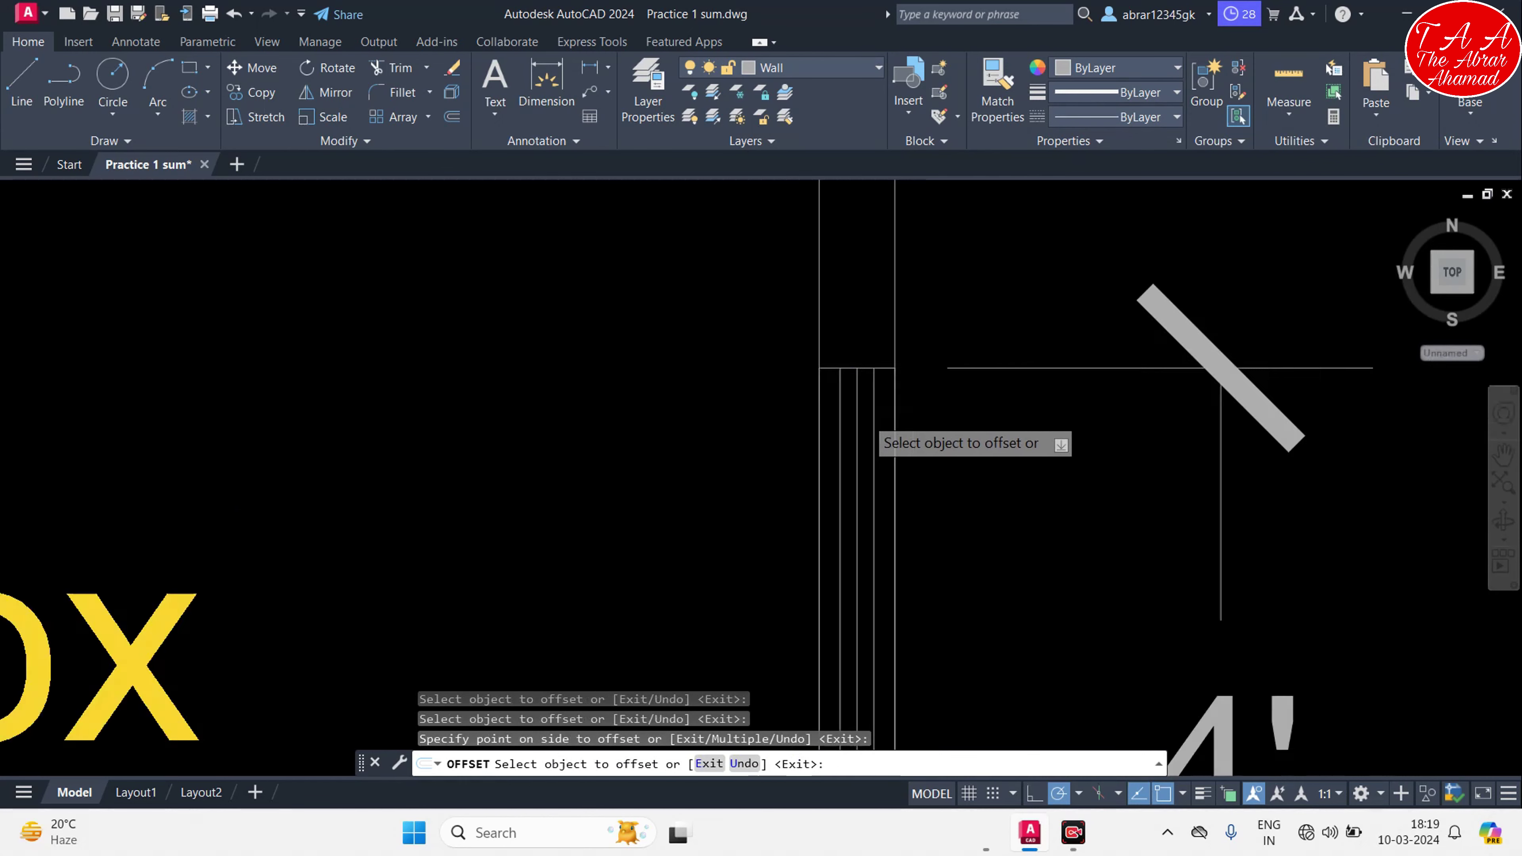
pyautogui.scroll(-3, 941, 494)
pyautogui.press('Escape')
pyautogui.scroll(2, 899, 497)
pyautogui.scroll(-4, 860, 503)
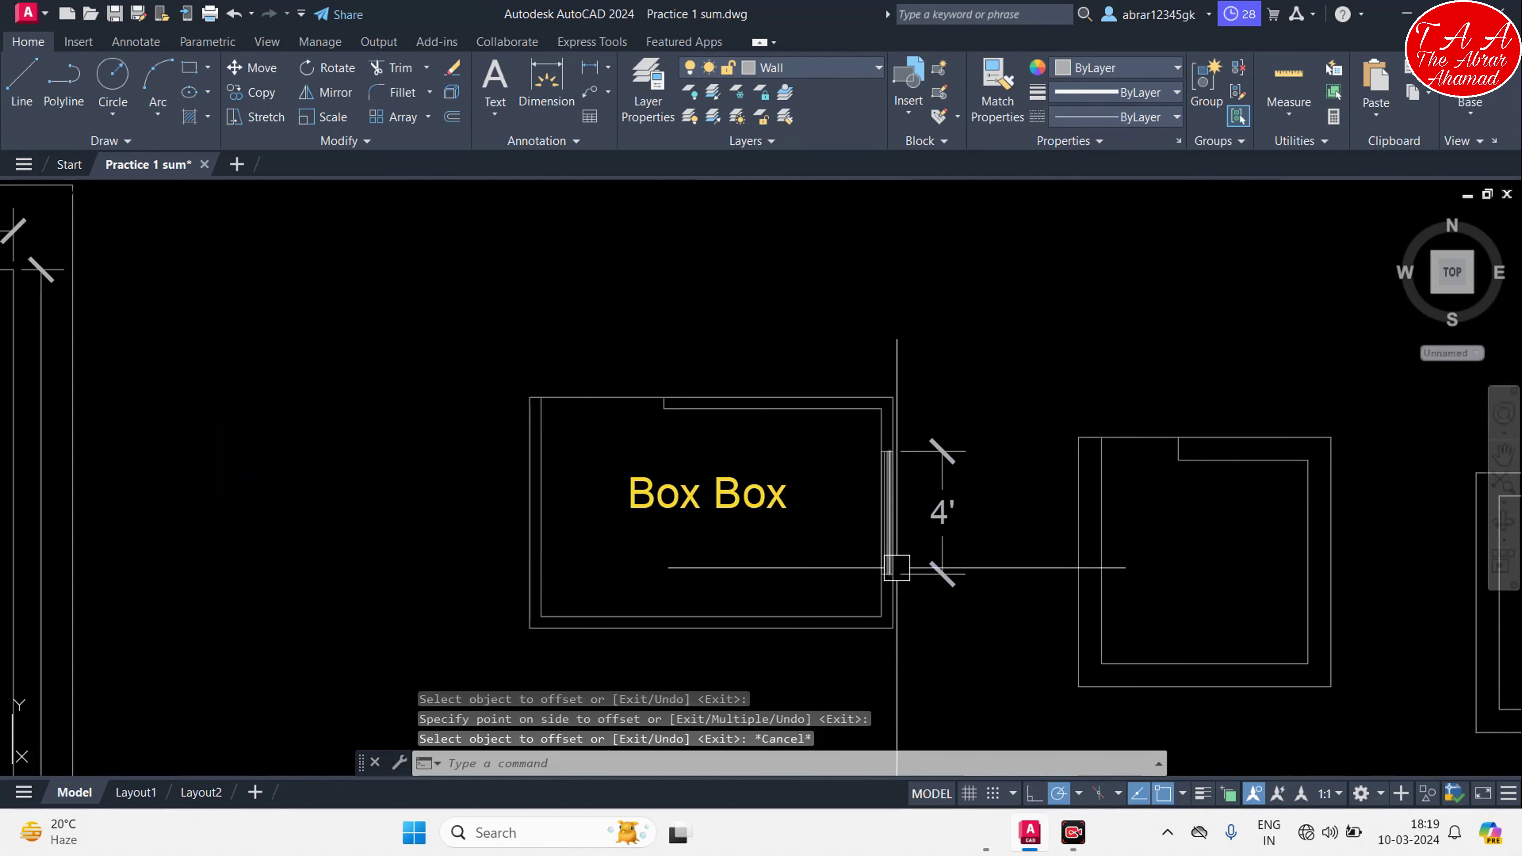
pyautogui.scroll(2, 887, 539)
# Delete the 4' dimension from the wall opening
pyautogui.click(772, 454)
pyautogui.press('Delete')
pyautogui.press('Escape')
pyautogui.press('Escape')
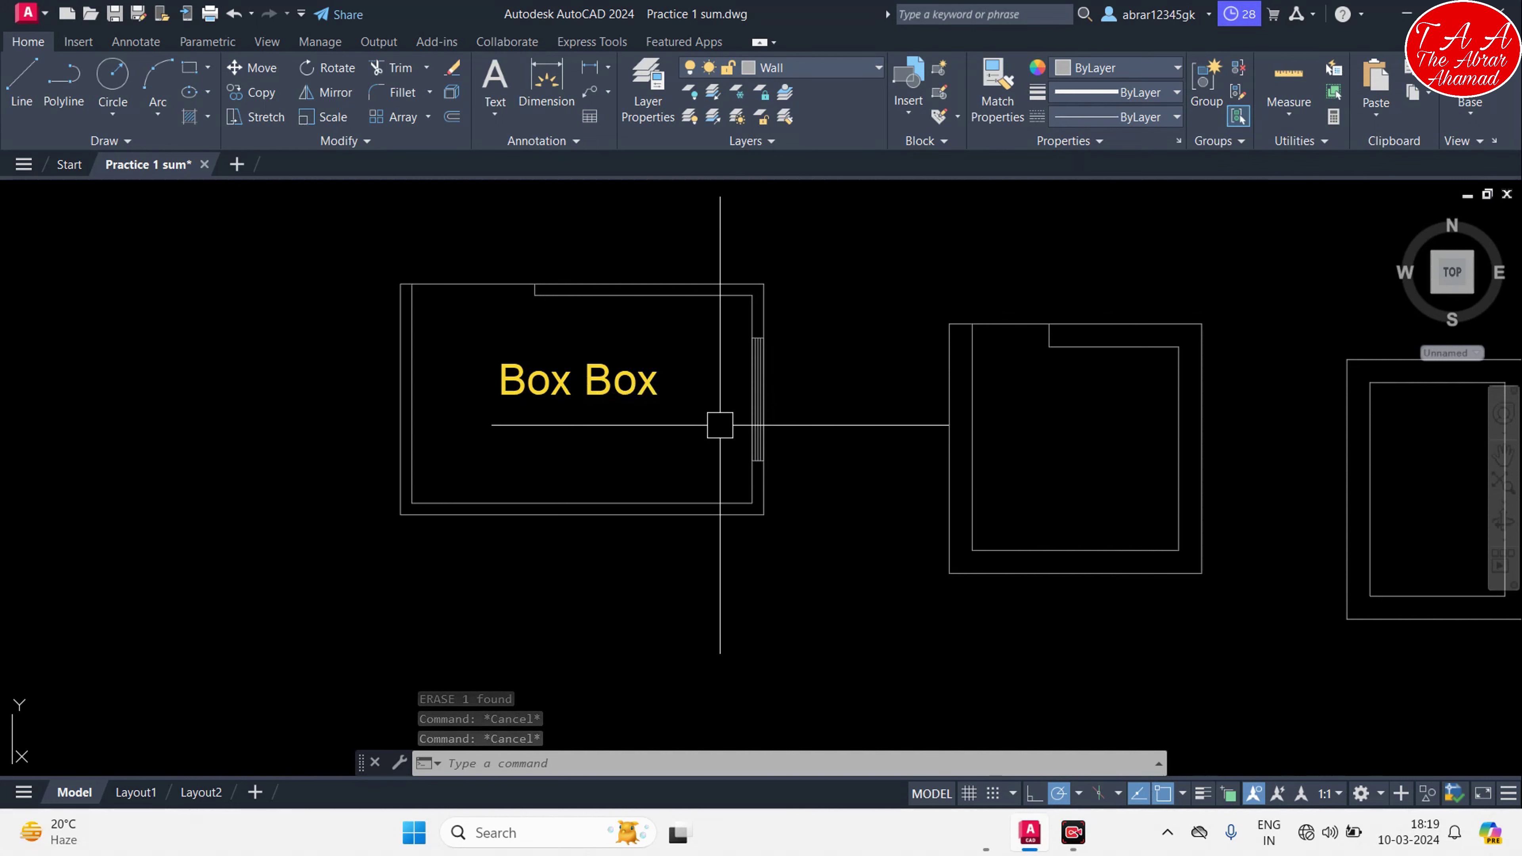
pyautogui.scroll(-6, 739, 464)
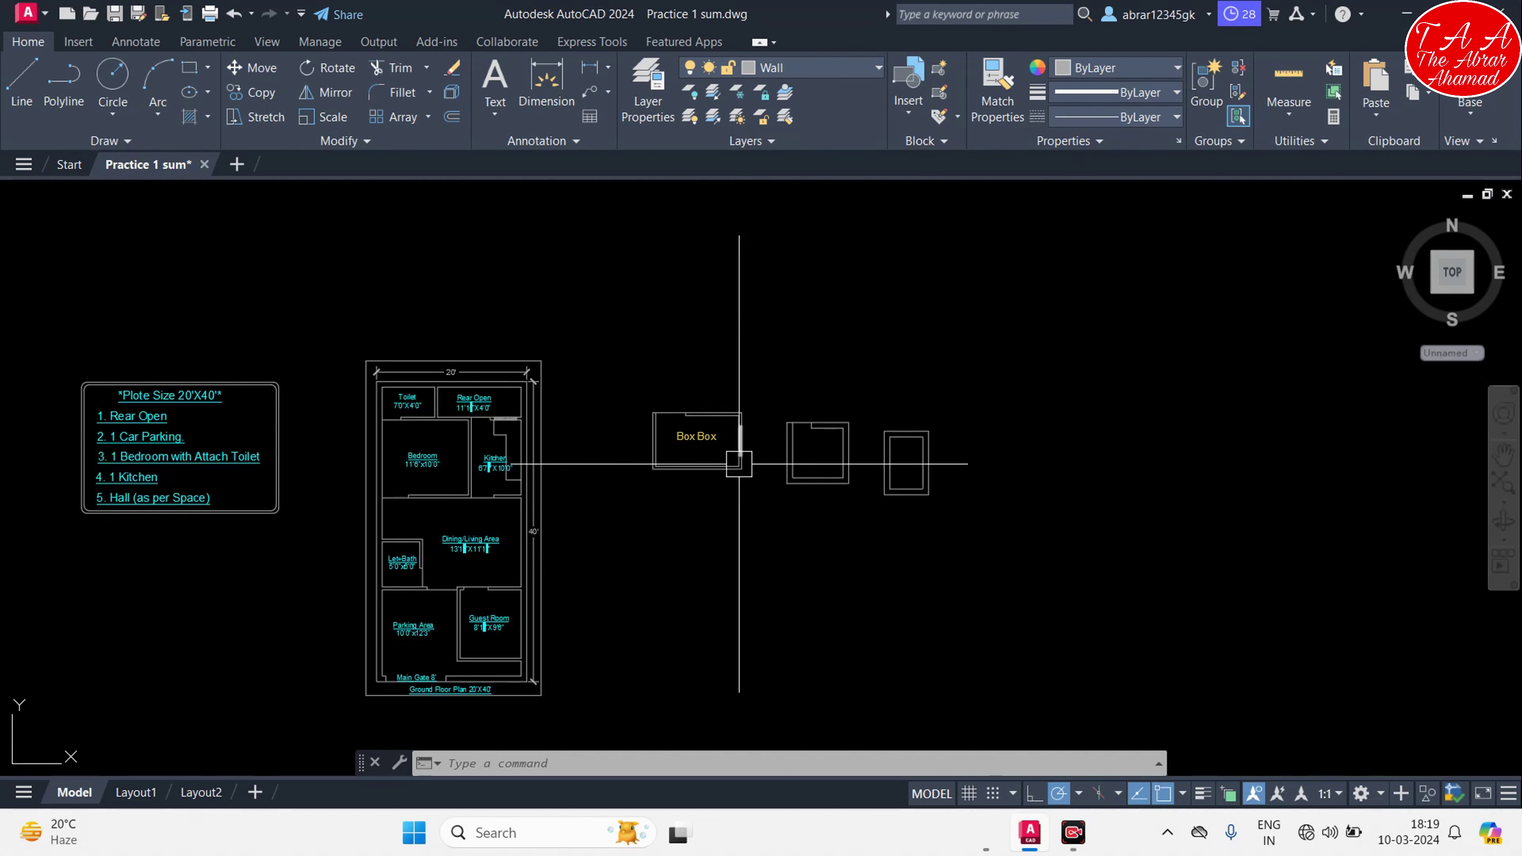
pyautogui.scroll(8, 732, 459)
pyautogui.scroll(-2, 781, 544)
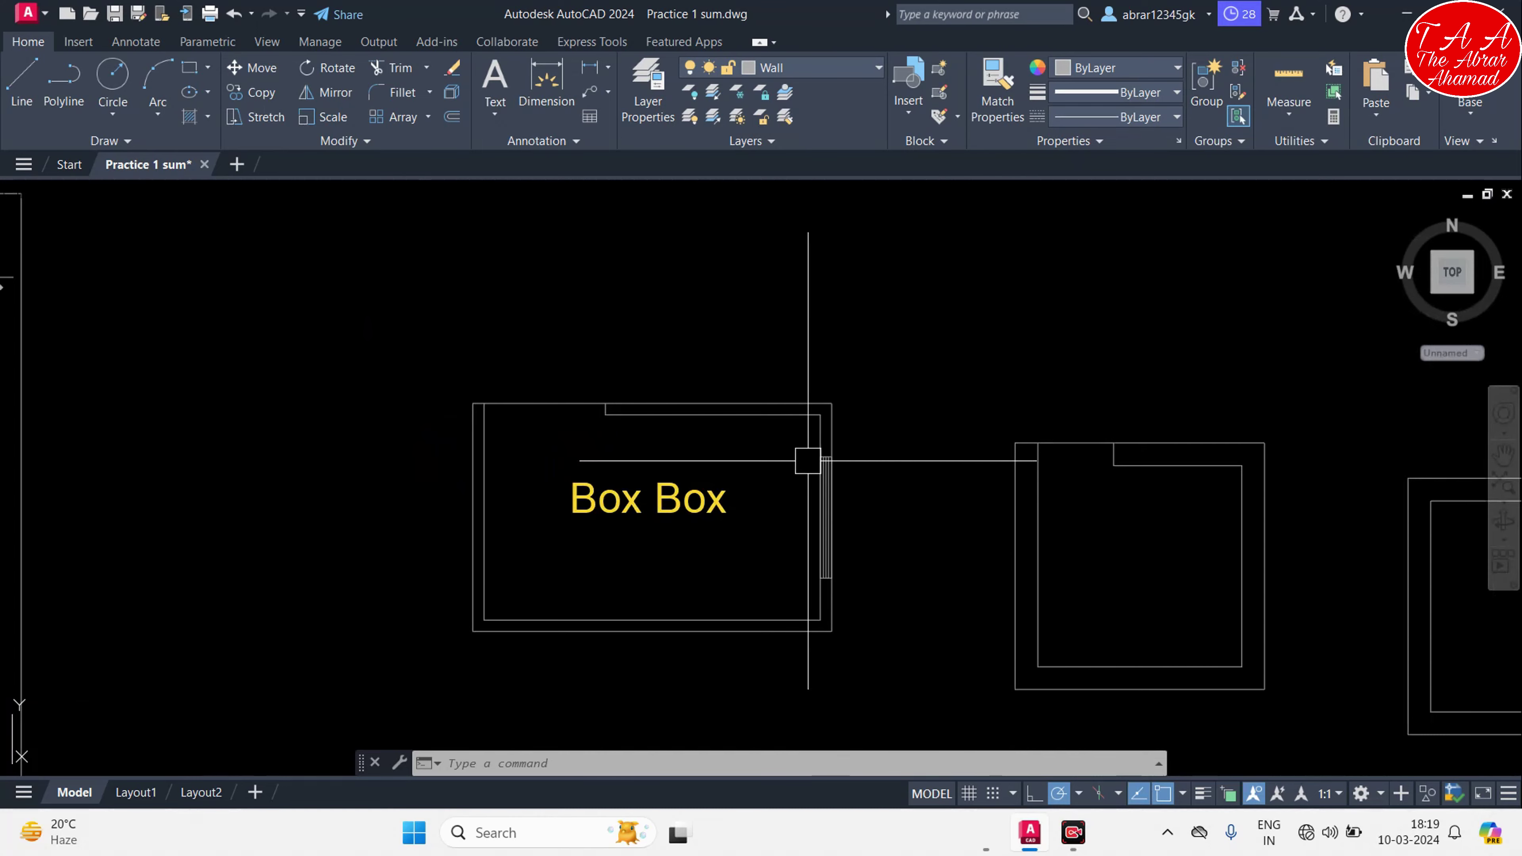
pyautogui.scroll(4, 808, 460)
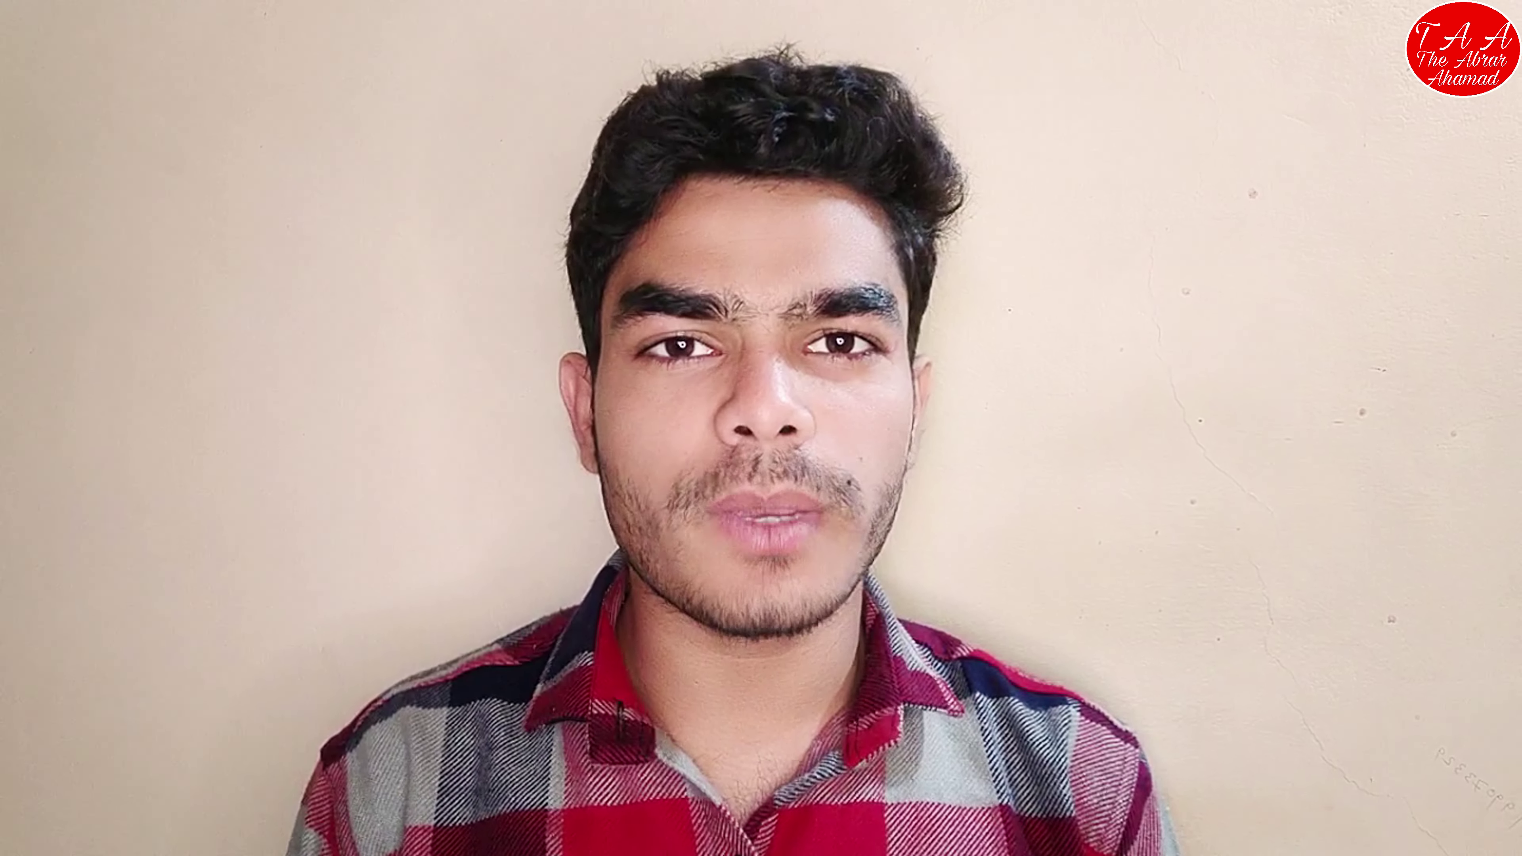